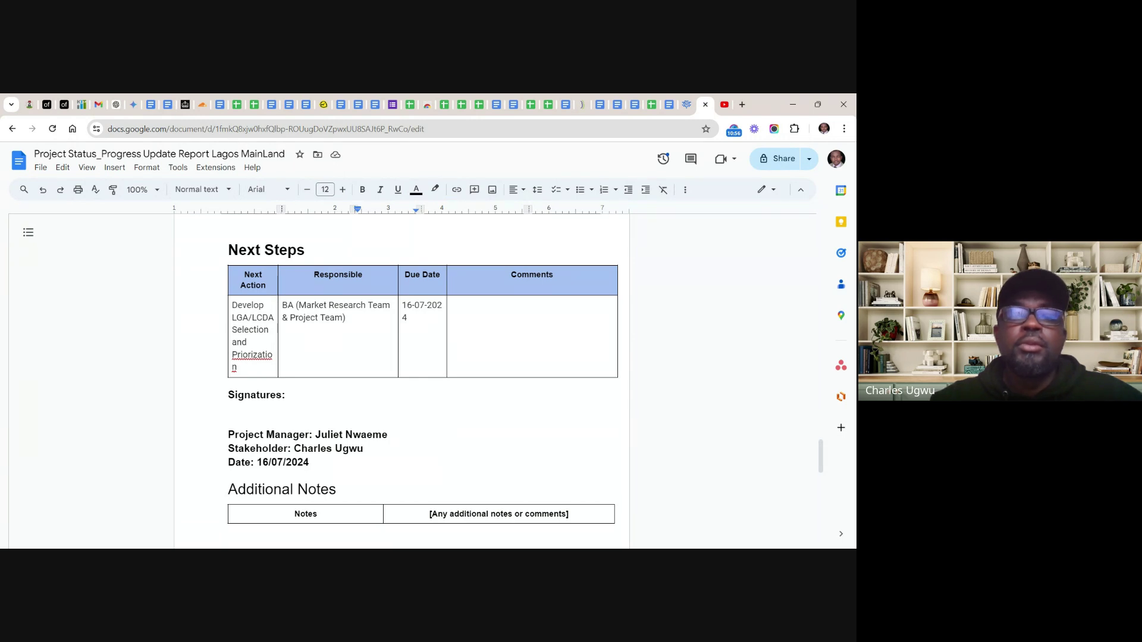
Review the Lagos Mainland status report, from the next steps, signatures and additional notes back up to the title page
scroll(402, 381, "down", 5)
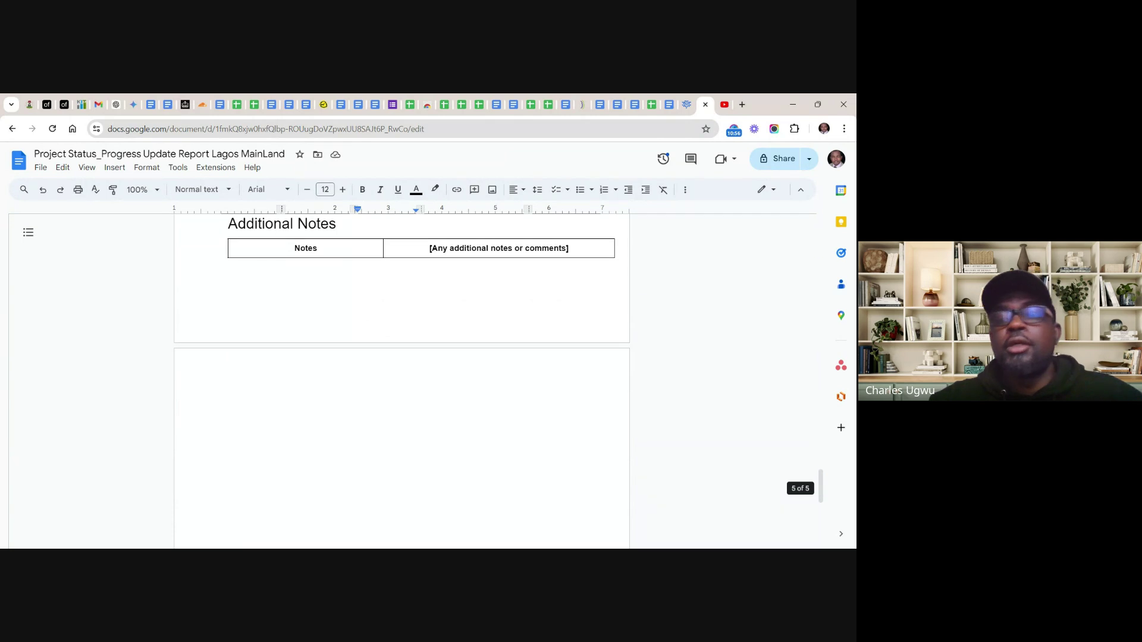
scroll(401, 381, "up", 7)
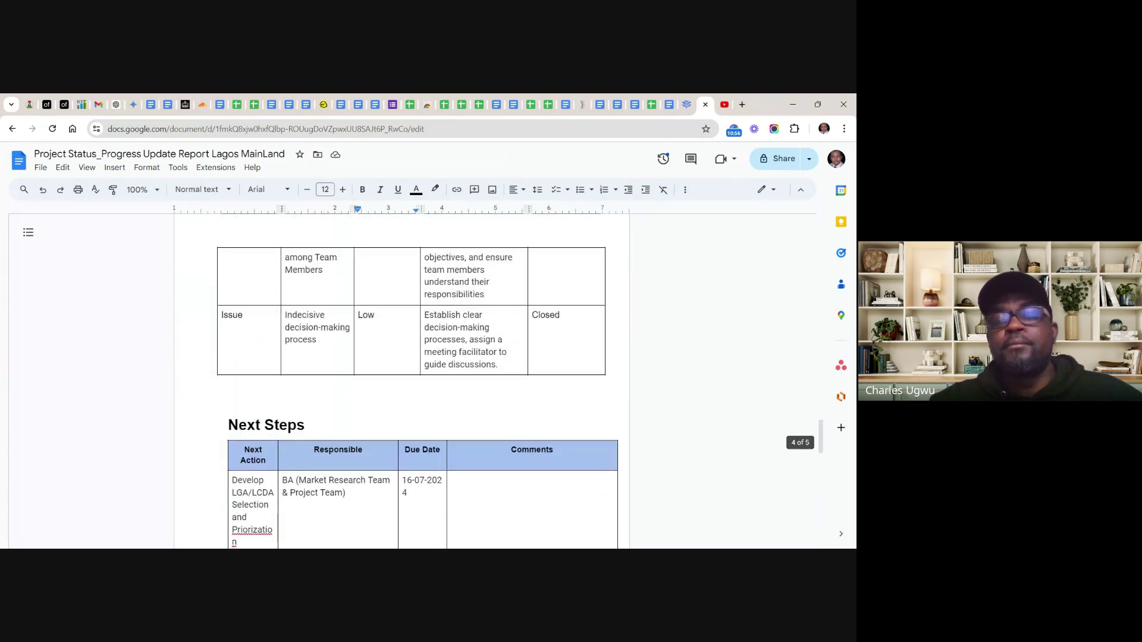
scroll(401, 381, "up", 3)
scroll(402, 381, "down", 5)
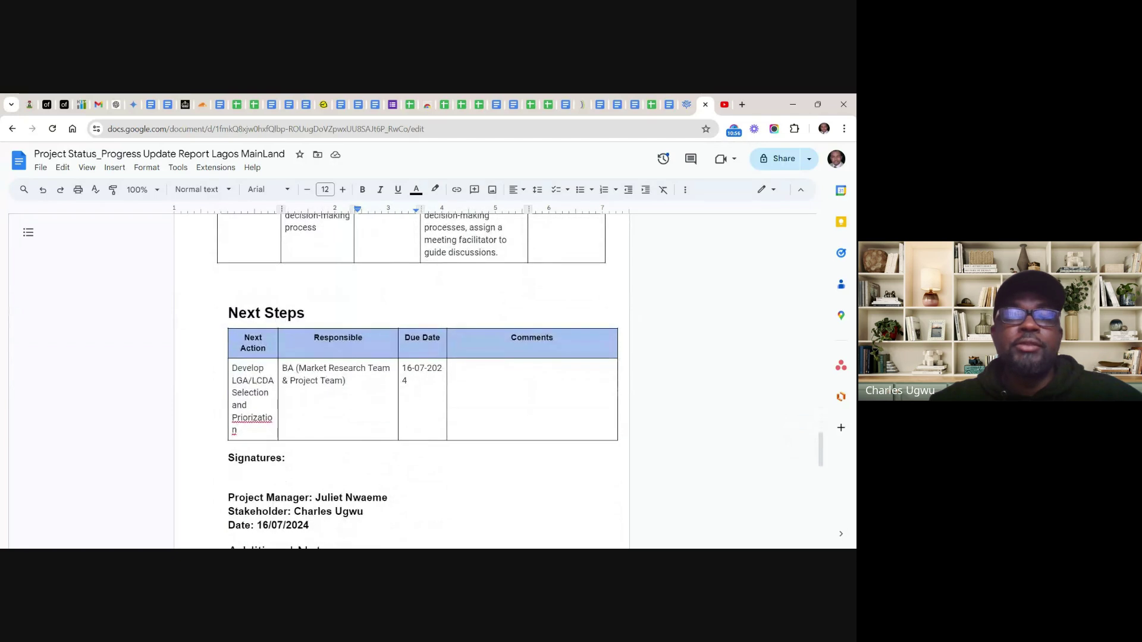
scroll(401, 380, "down", 4)
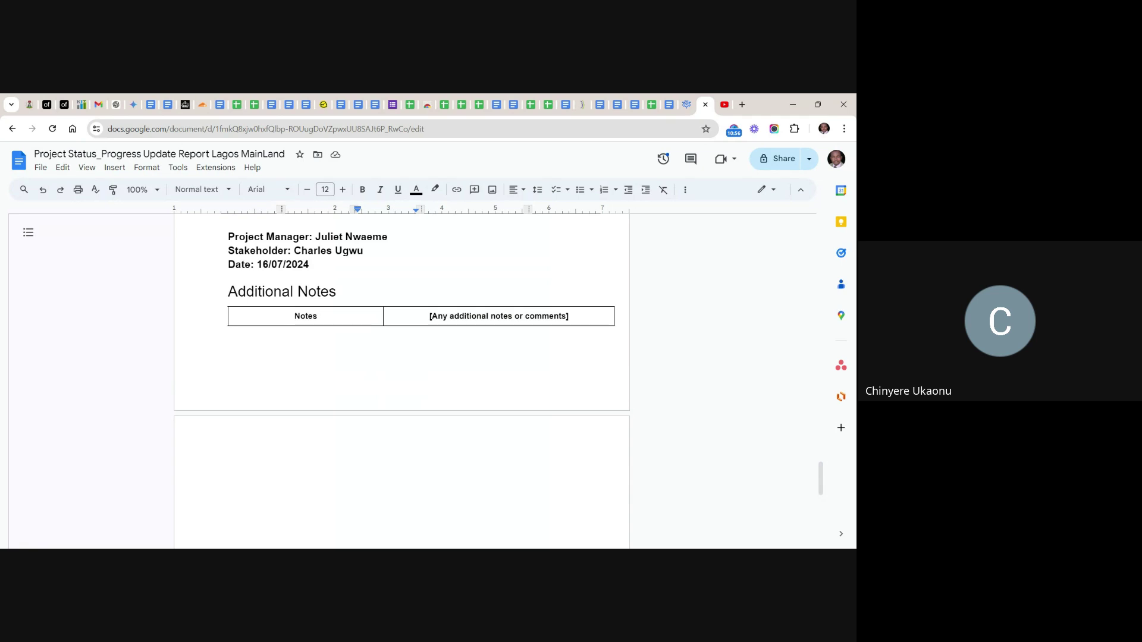
scroll(402, 380, "up", 10)
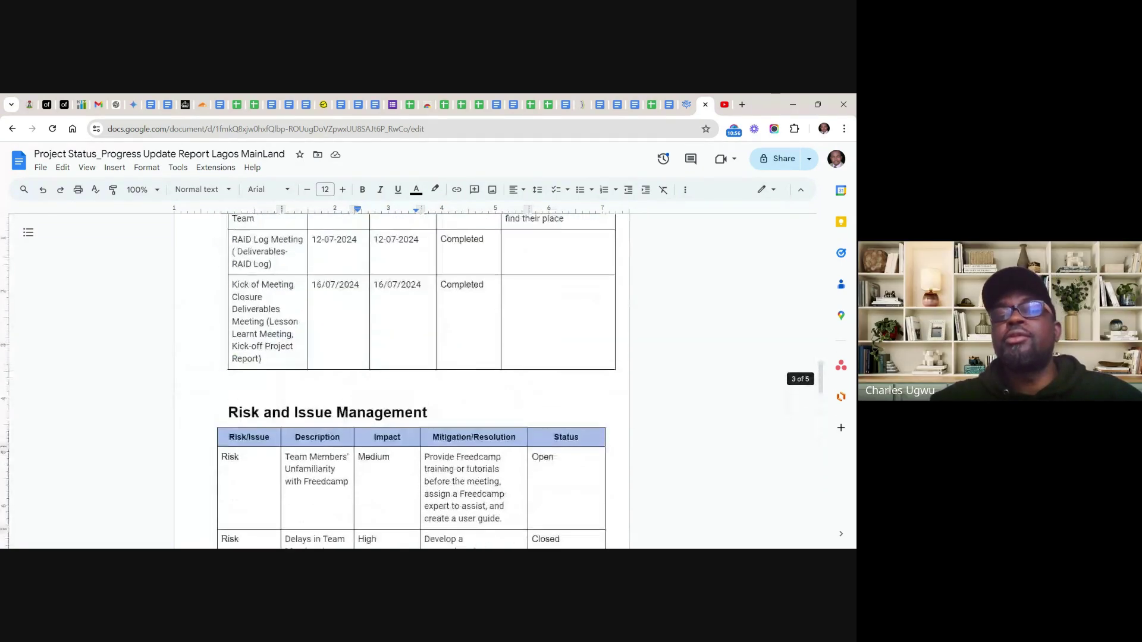
scroll(401, 380, "up", 20)
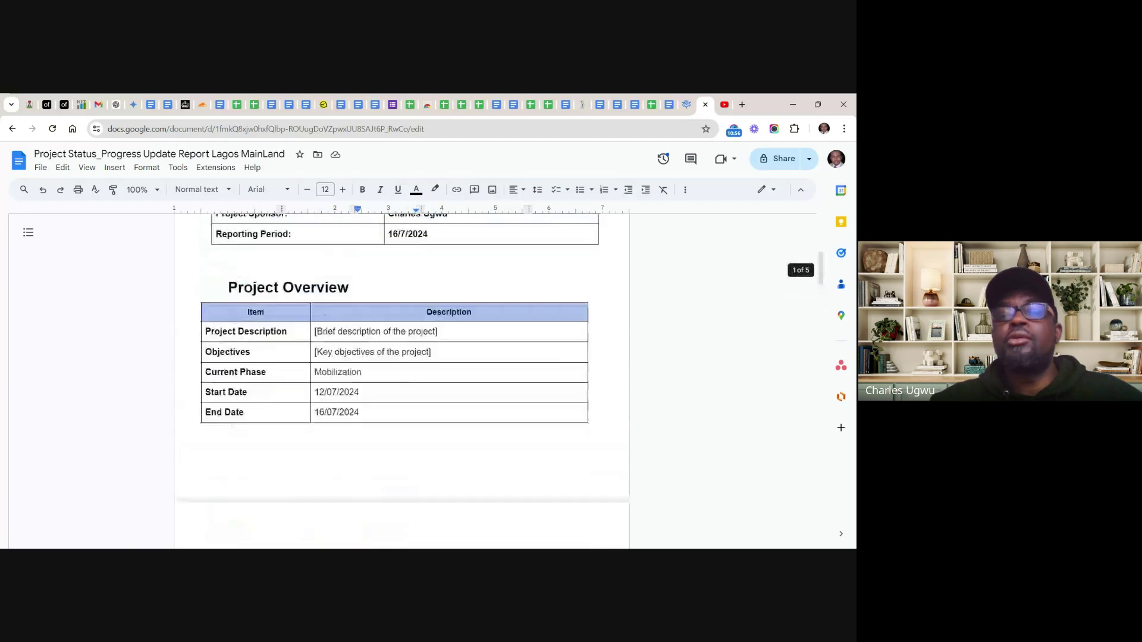
scroll(401, 381, "up", 5)
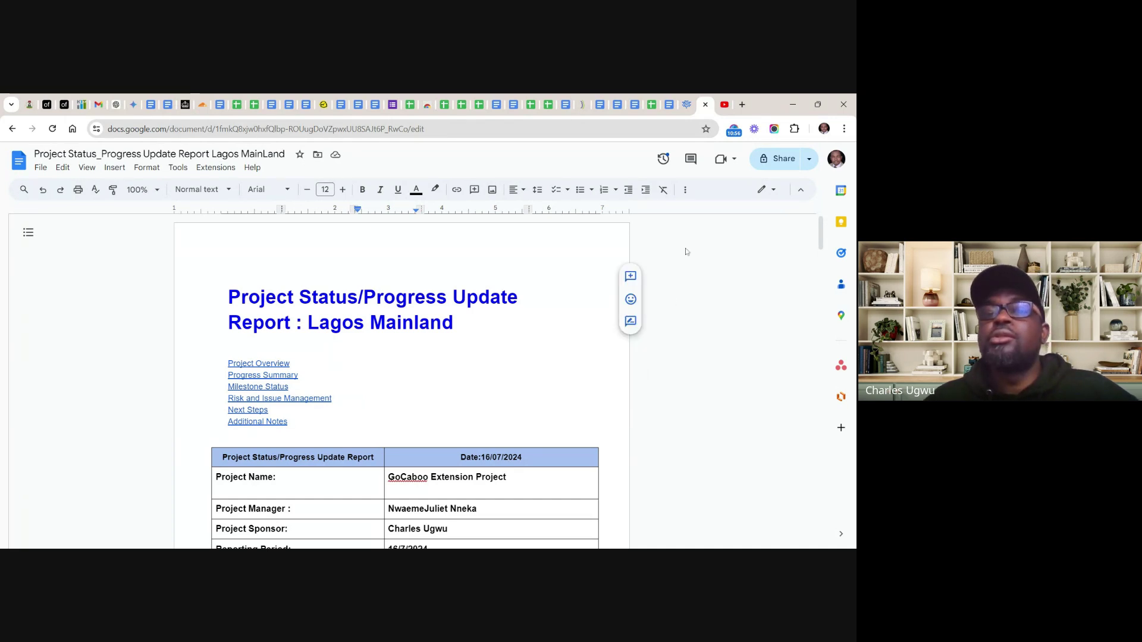
Switch to Freedcamp and open GoCaboo Project 1 (Lagos Mainland) from the projects dashboard
left_click(687, 106)
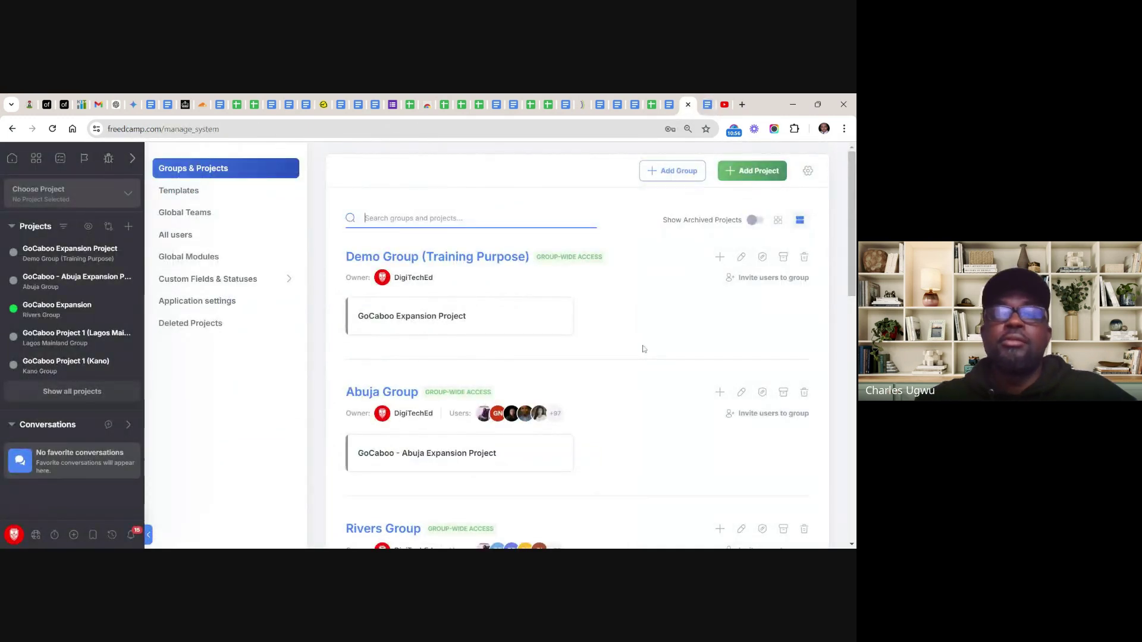
scroll(642, 349, "down", 3)
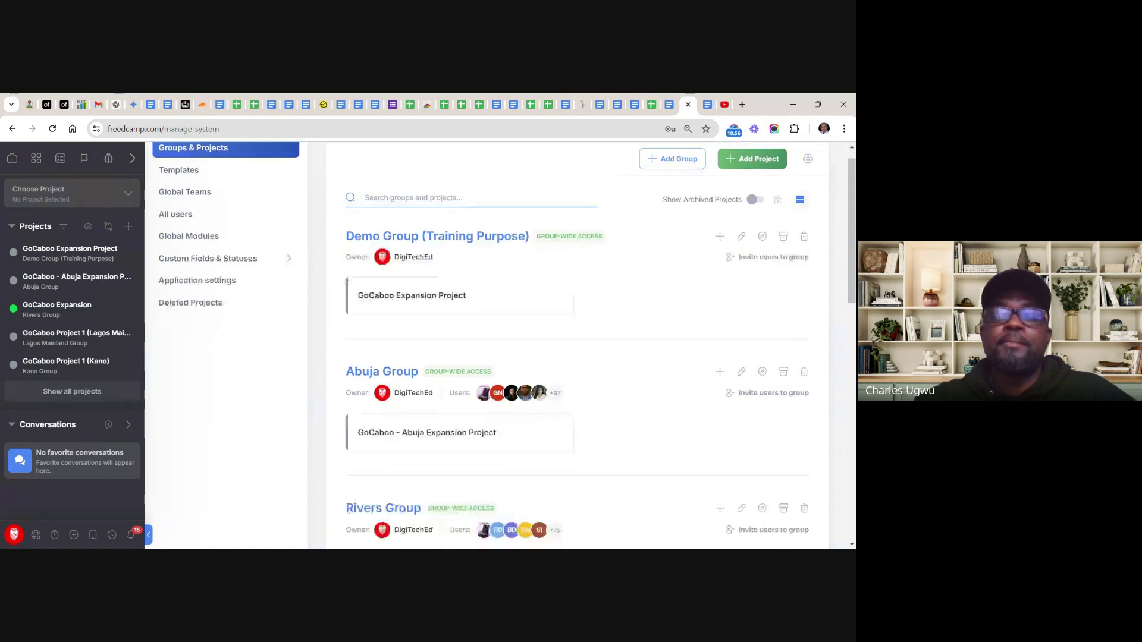
scroll(634, 355, "down", 2)
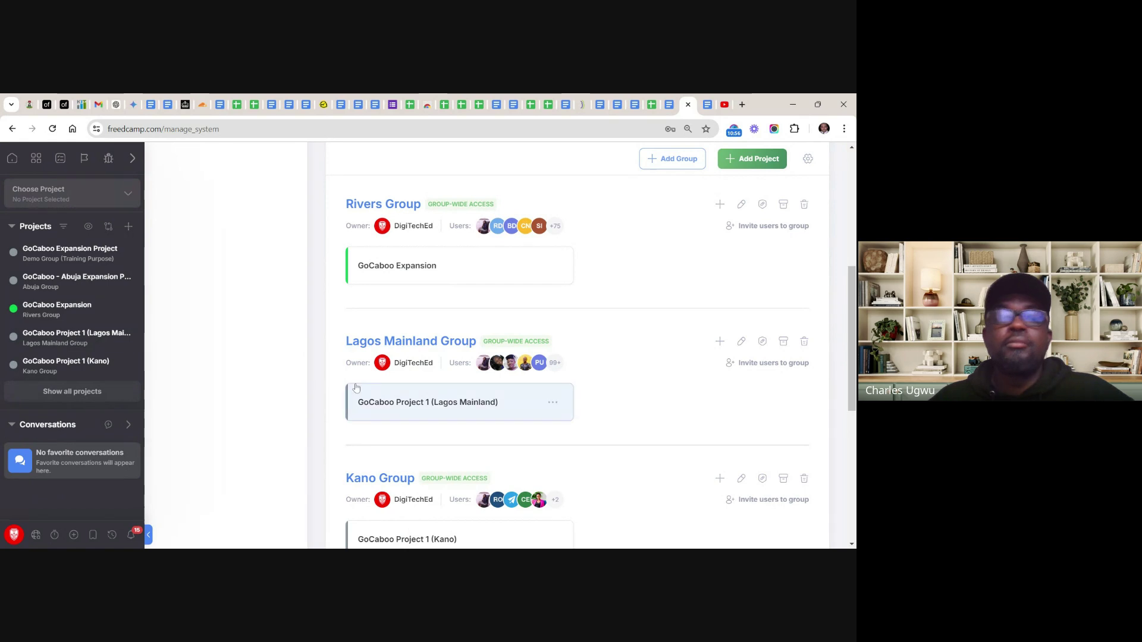
left_click(33, 159)
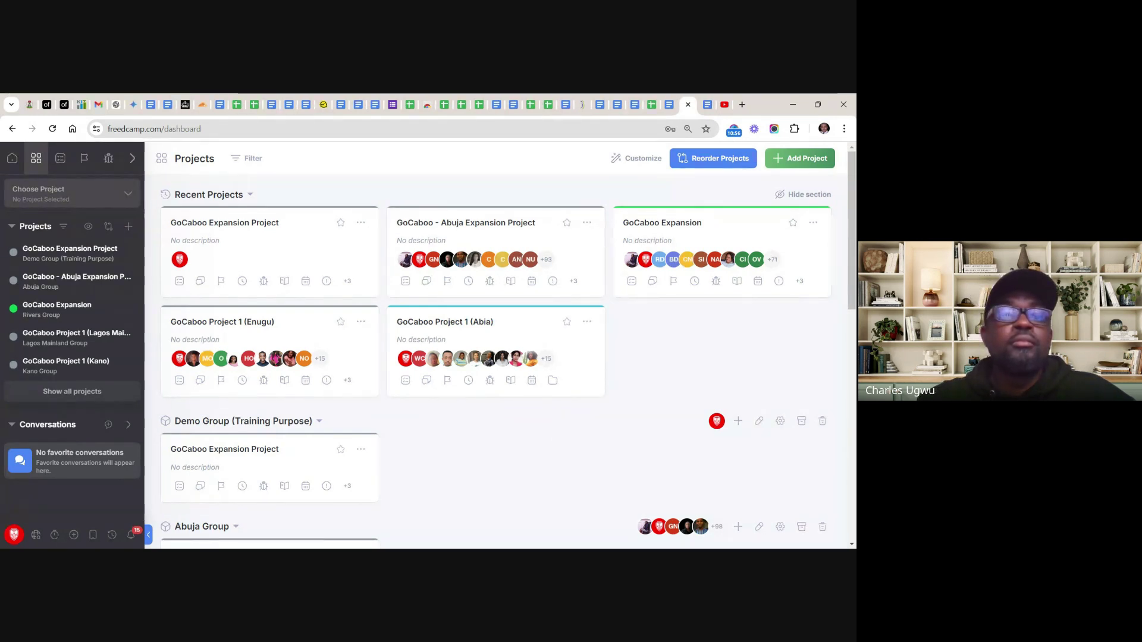
scroll(500, 345, "down", 3)
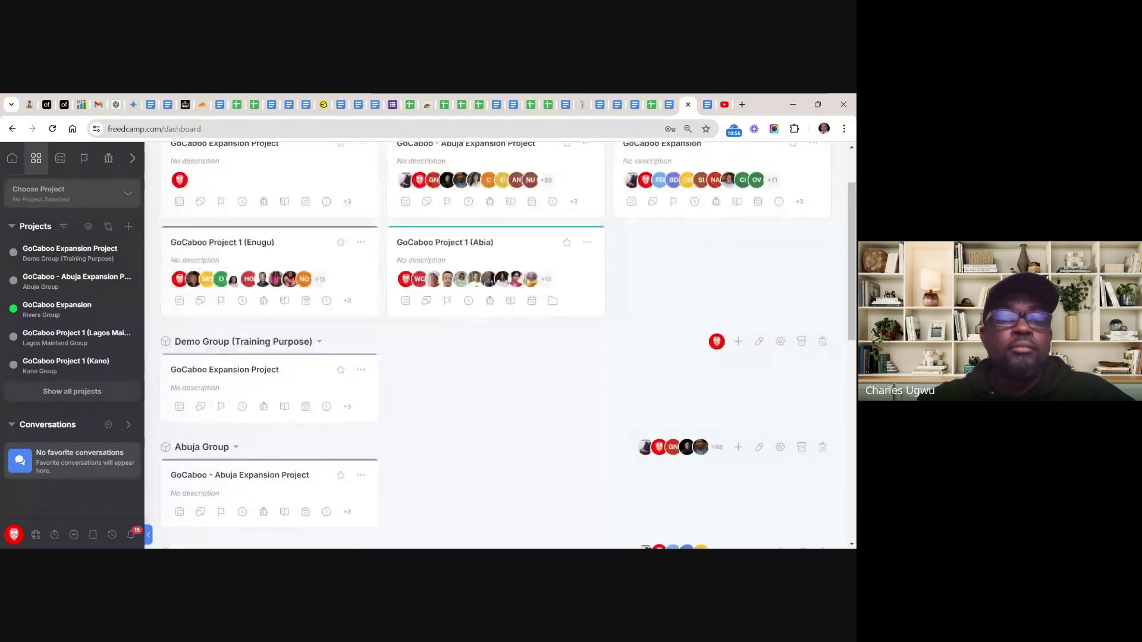
scroll(500, 345, "down", 5)
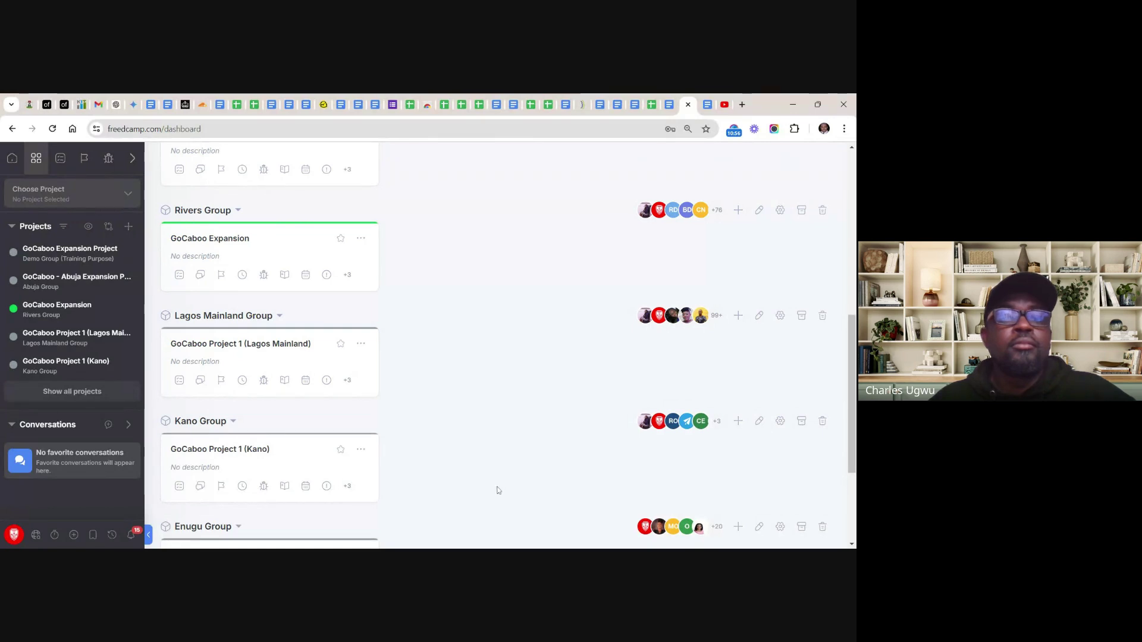
left_click(232, 345)
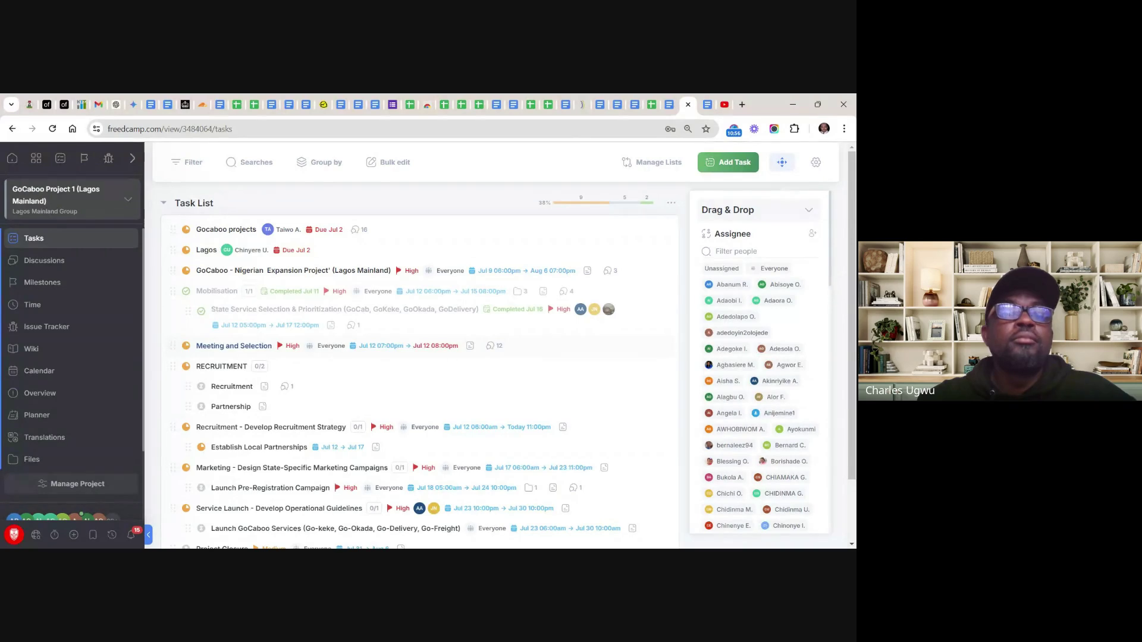
Examine the Lagos Mainland project's task list, from the first tasks through Project Closure, checking subtasks, priorities, assignees and dates
scroll(416, 345, "down", 2)
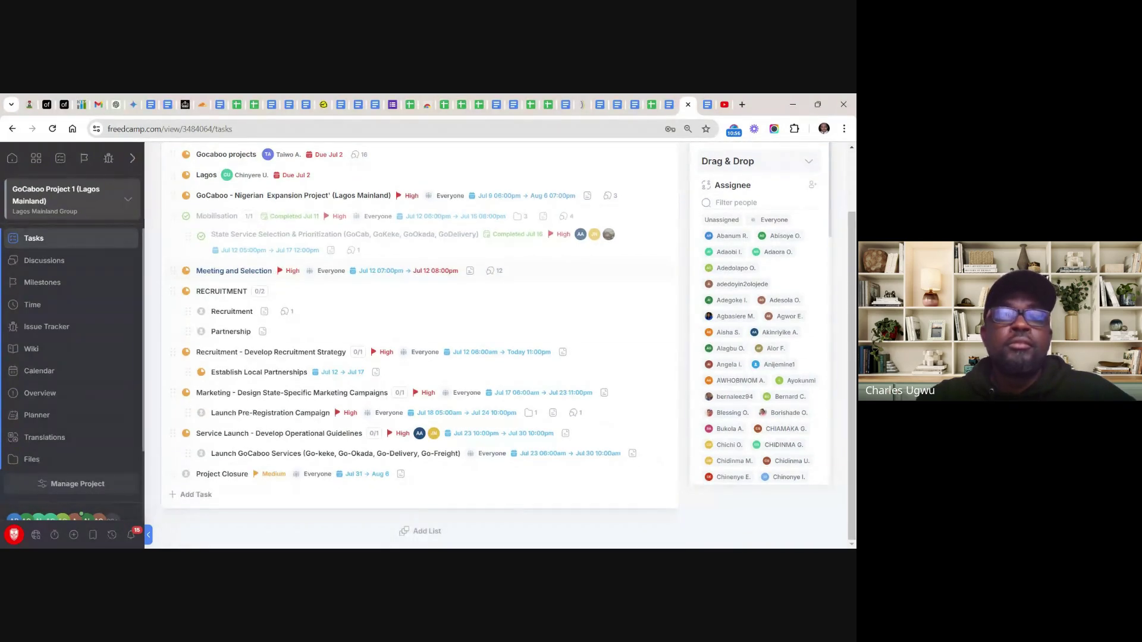
scroll(416, 345, "up", 2)
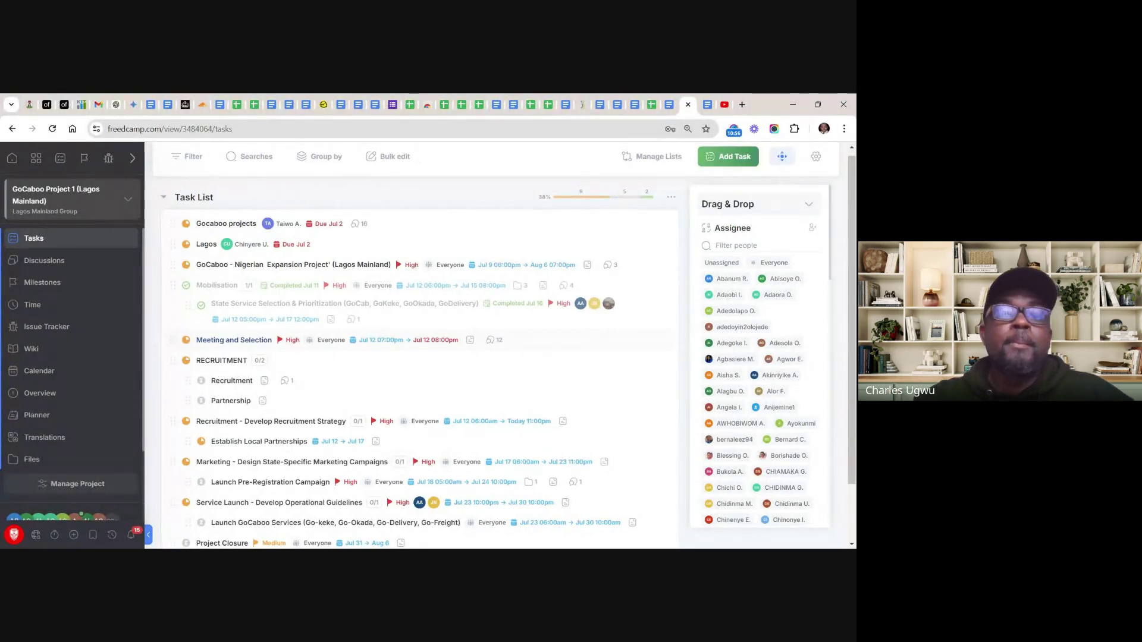
scroll(416, 345, "down", 2)
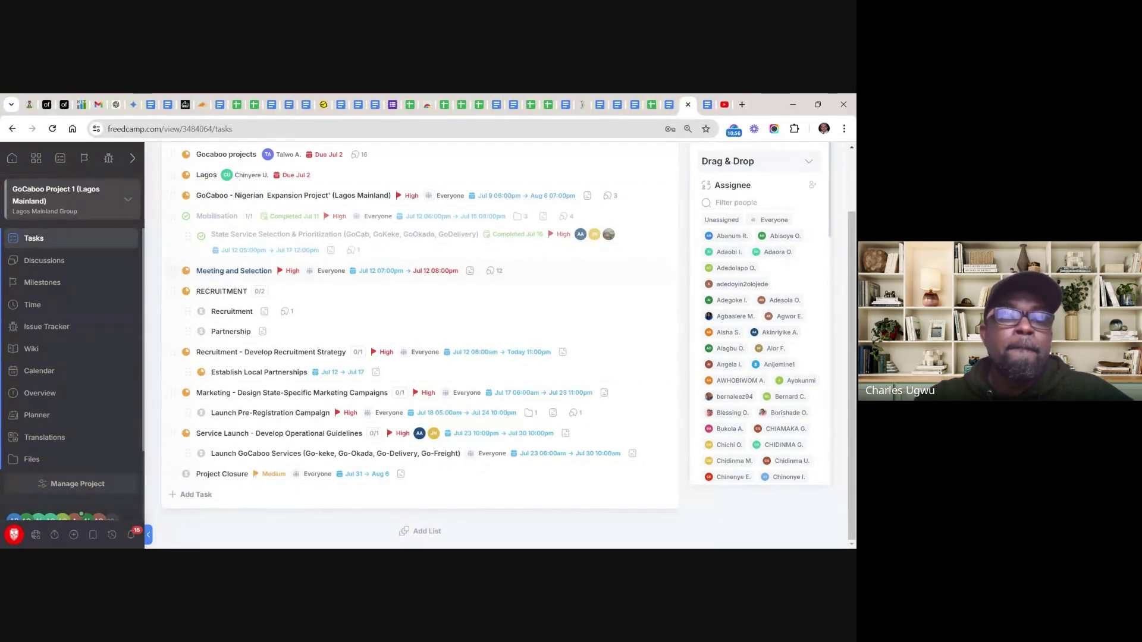
scroll(416, 345, "up", 1)
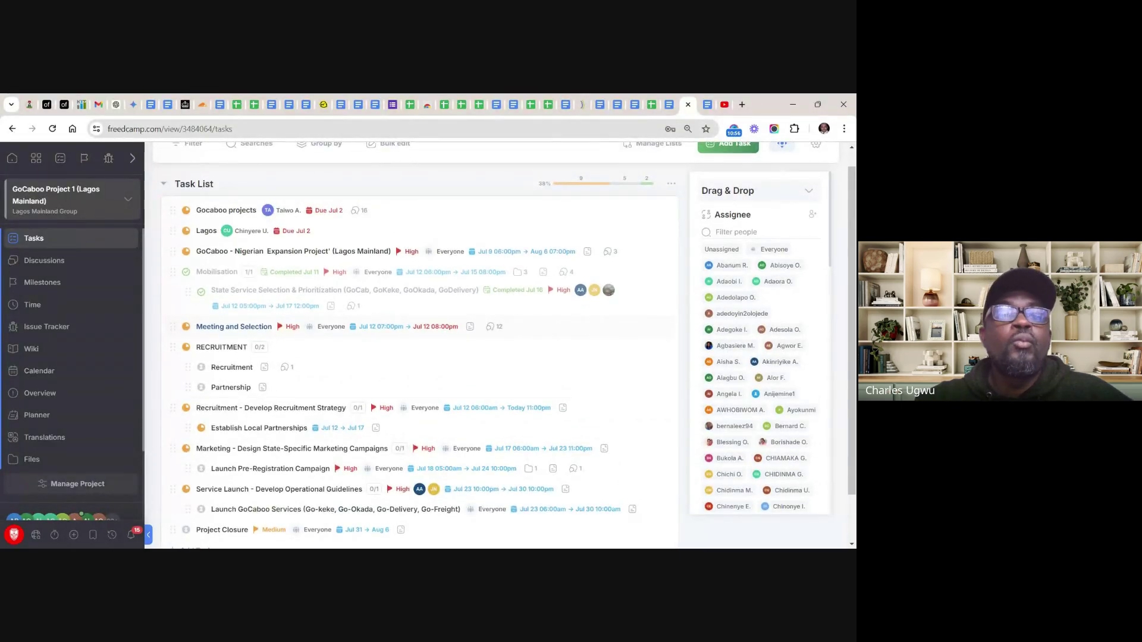
scroll(416, 345, "down", 1)
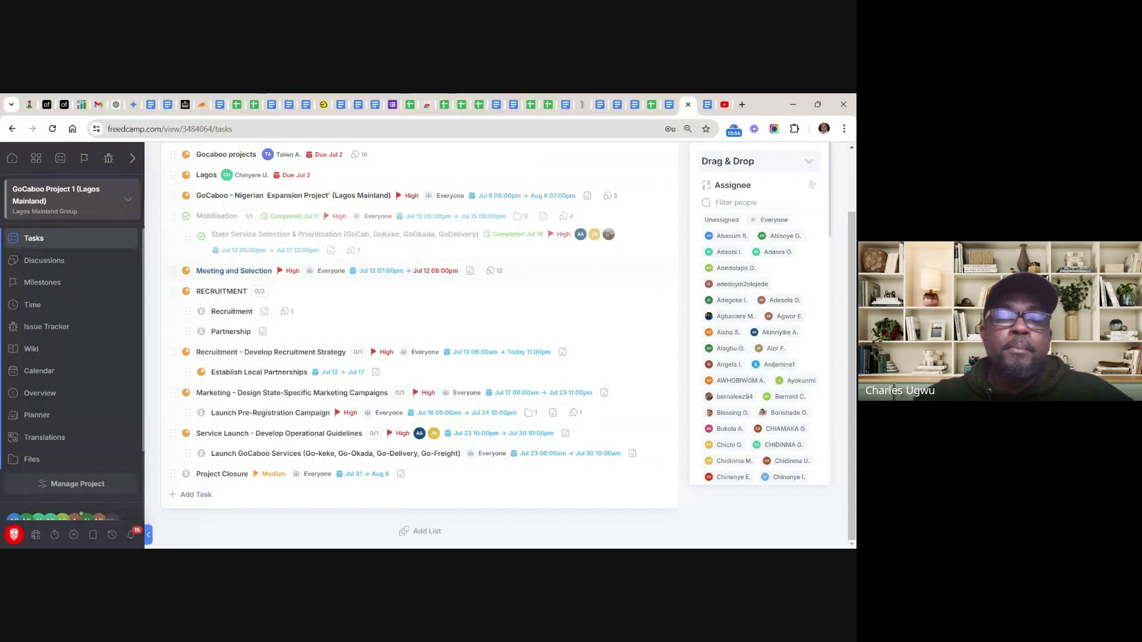
scroll(417, 345, "up", 1)
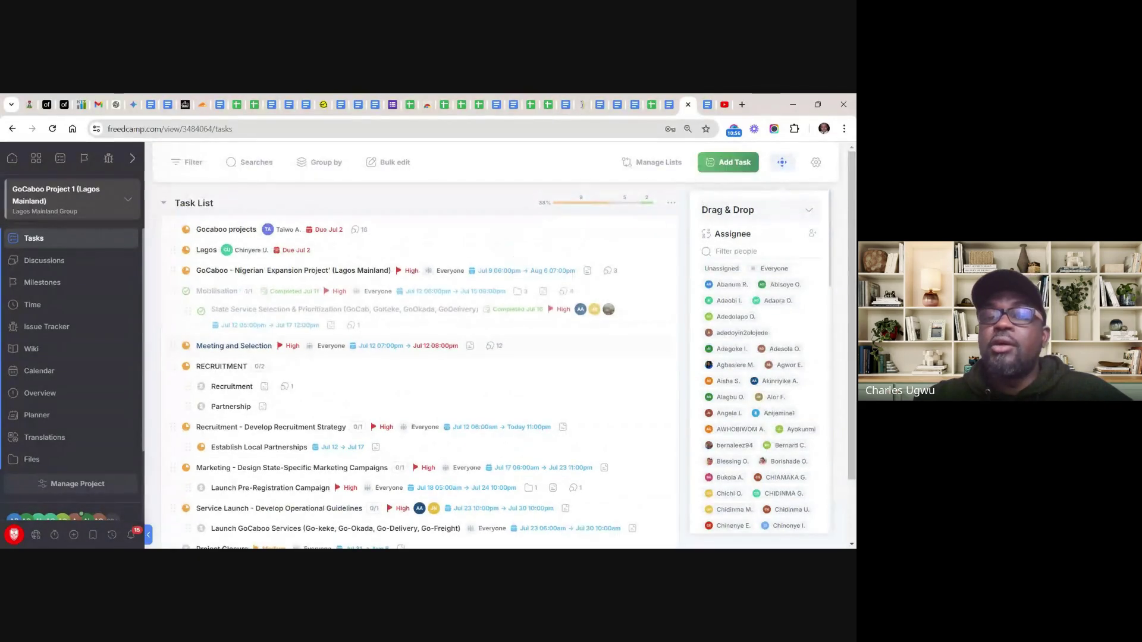
scroll(416, 345, "down", 1)
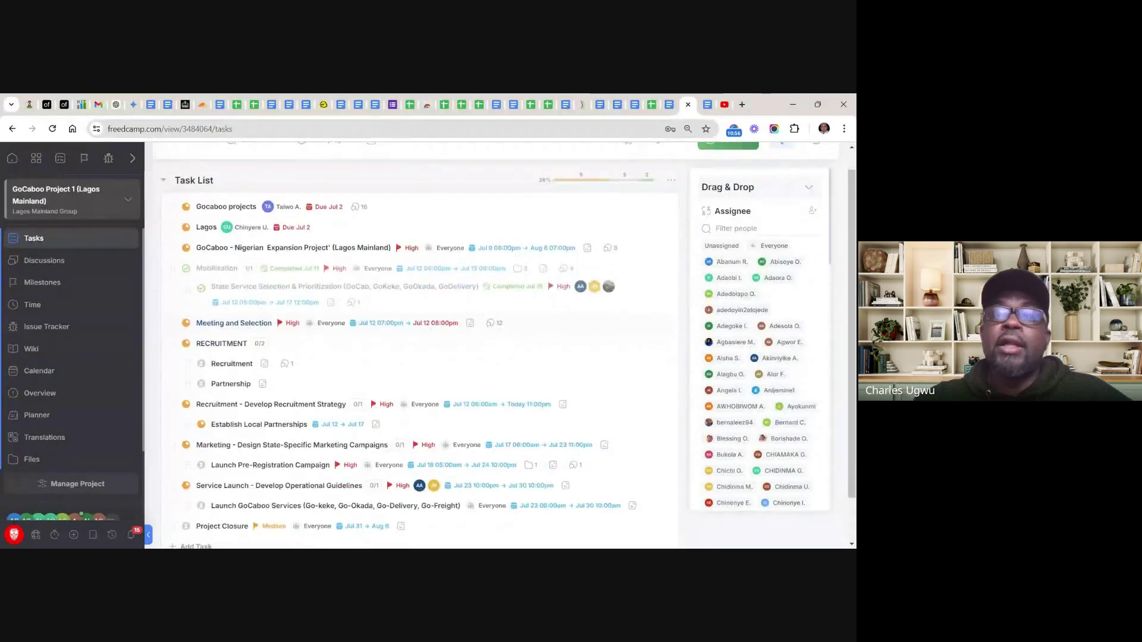
scroll(416, 345, "up", 1)
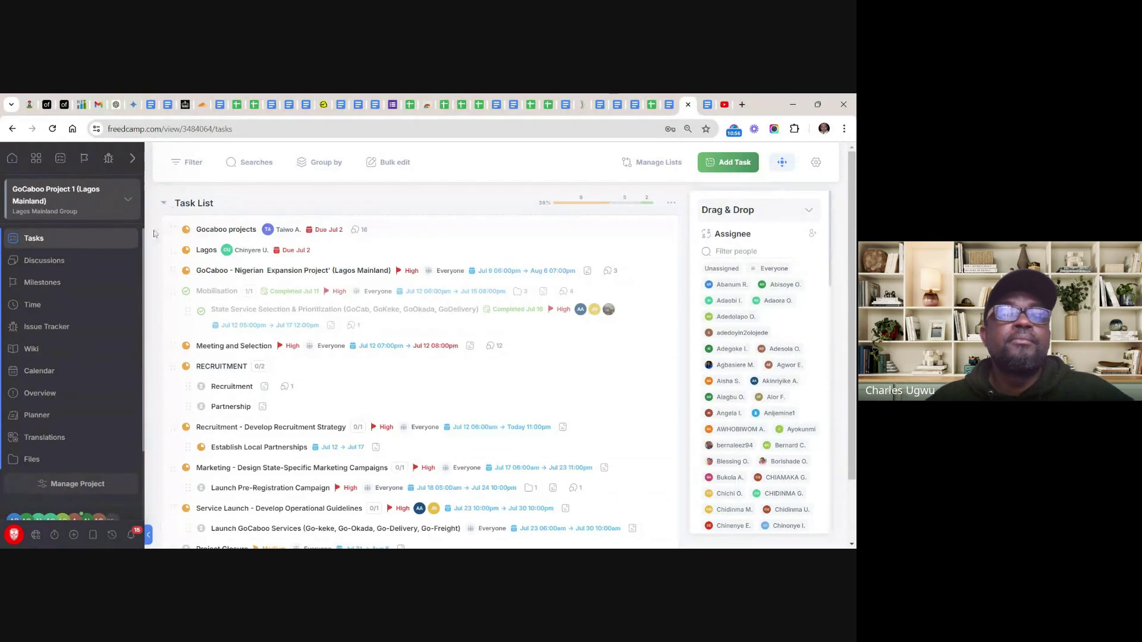
scroll(203, 304, "down", 2)
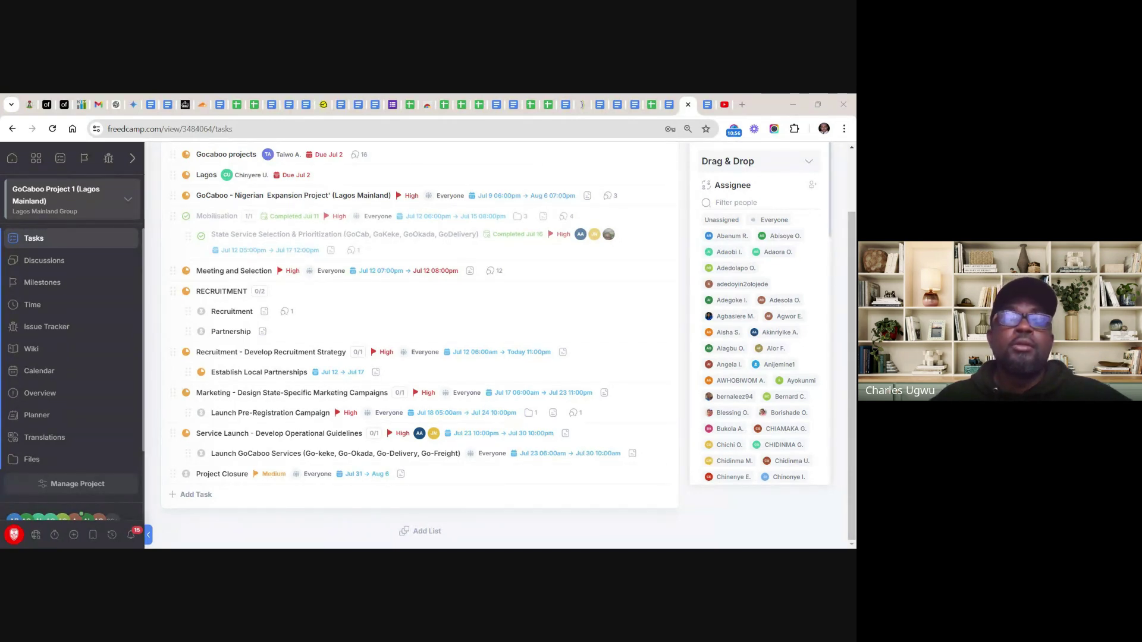
scroll(416, 345, "up", 2)
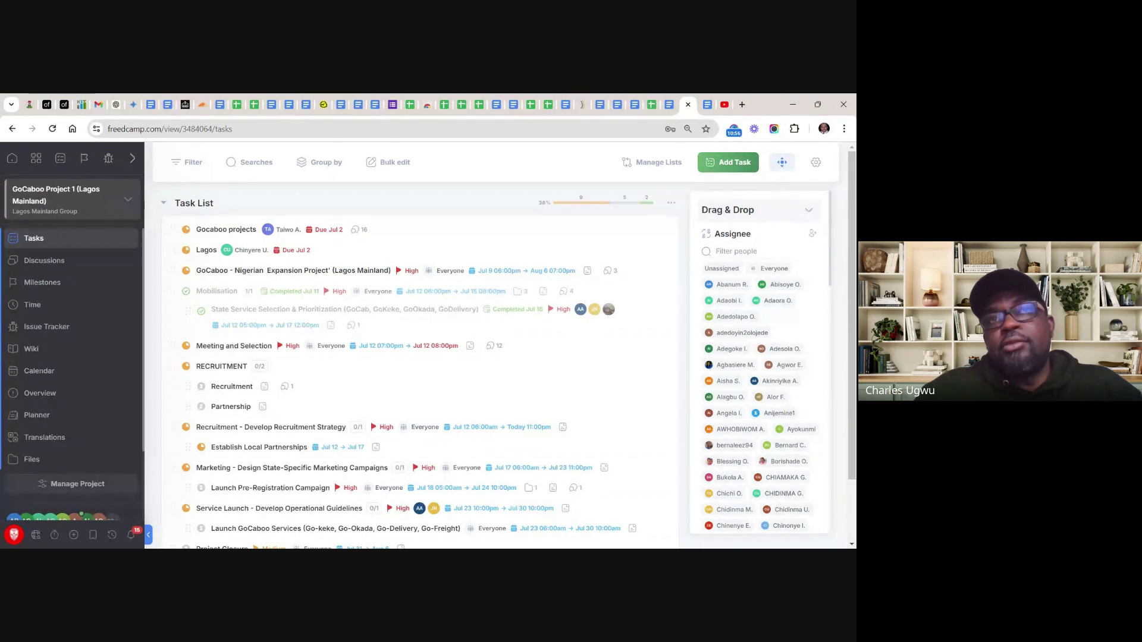
scroll(417, 345, "down", 2)
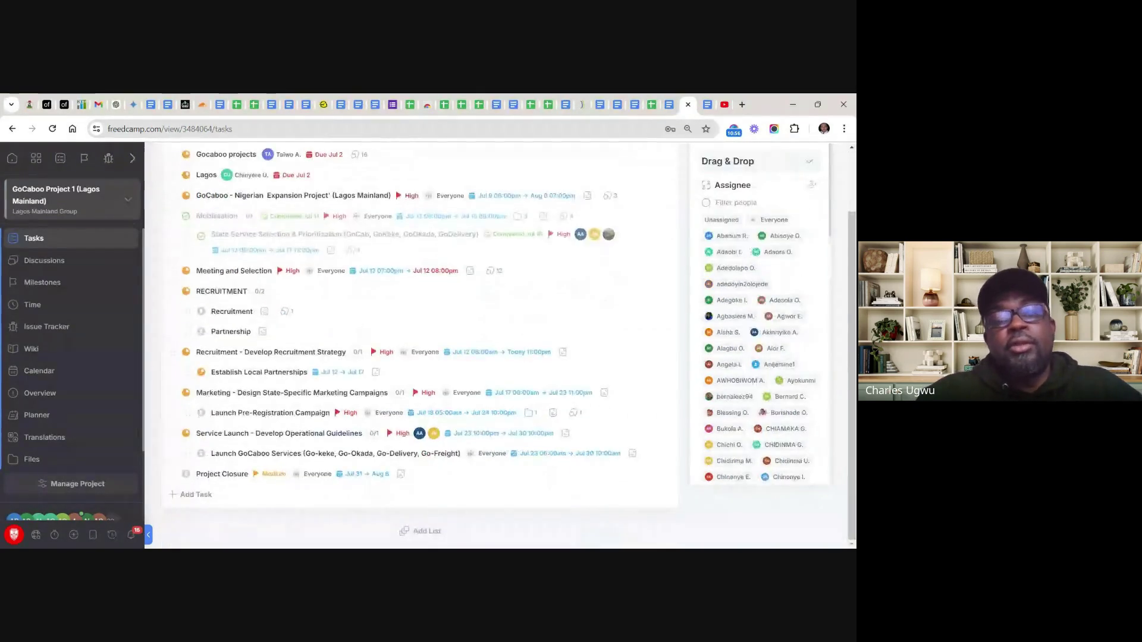
scroll(416, 345, "up", 2)
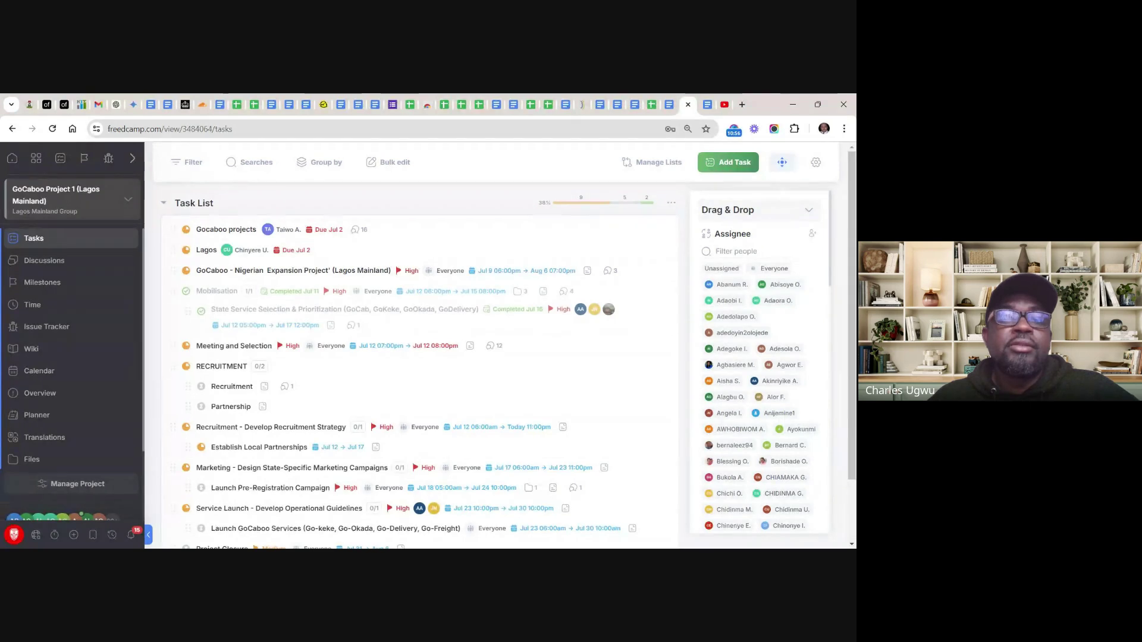
left_click(163, 203)
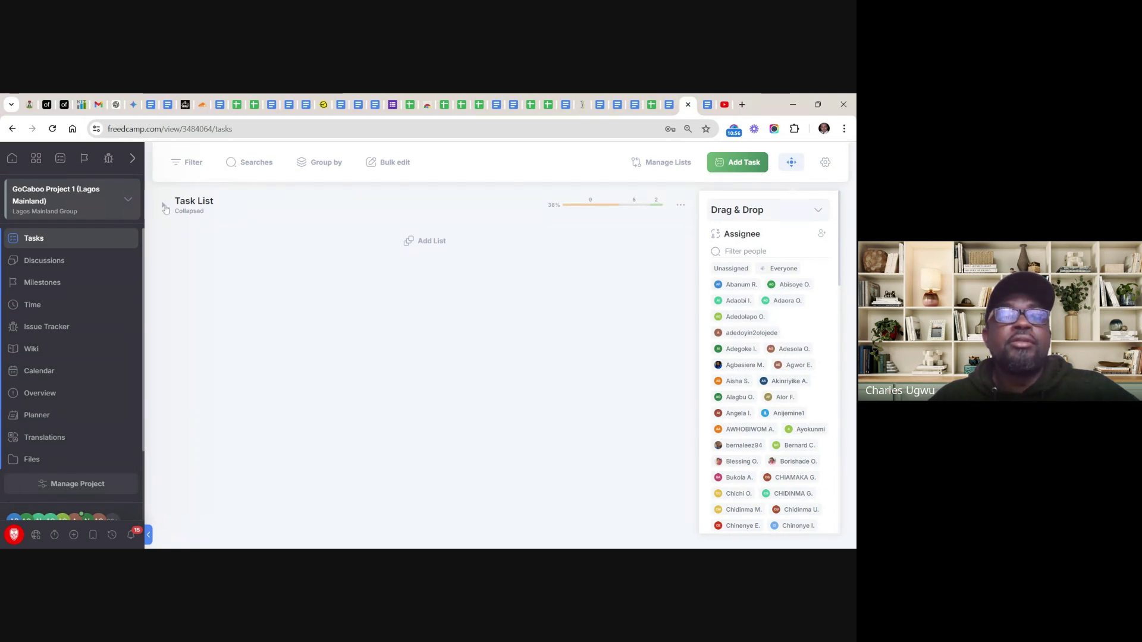
left_click(165, 206)
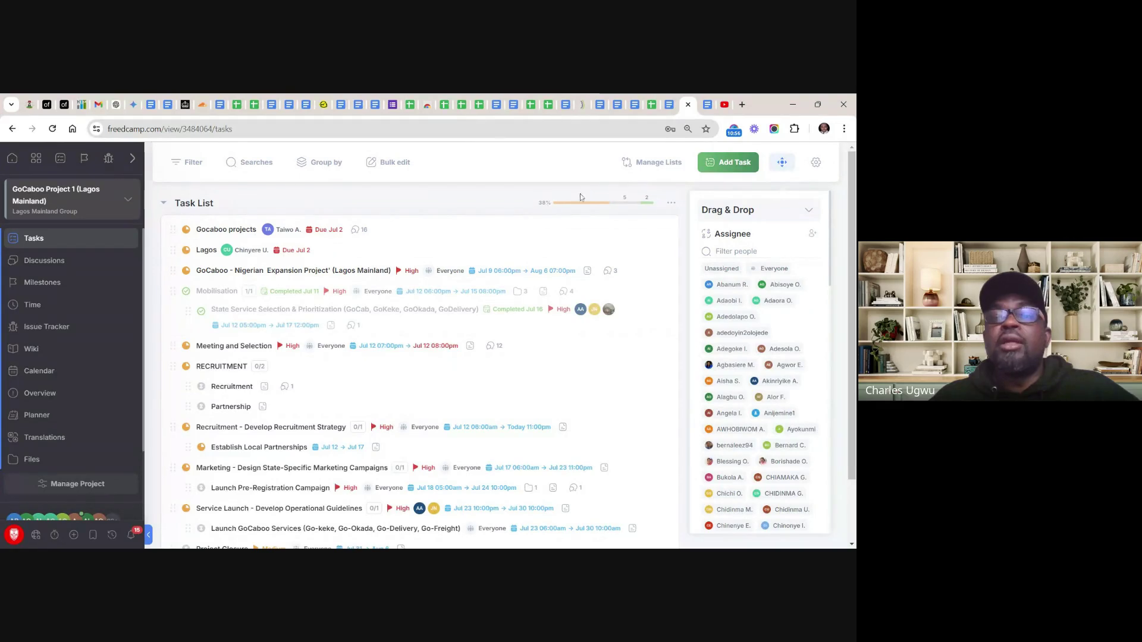
Rename the project's task list as "STAGE 1: (INITIATE STAGE)" and save the new title
left_click(672, 204)
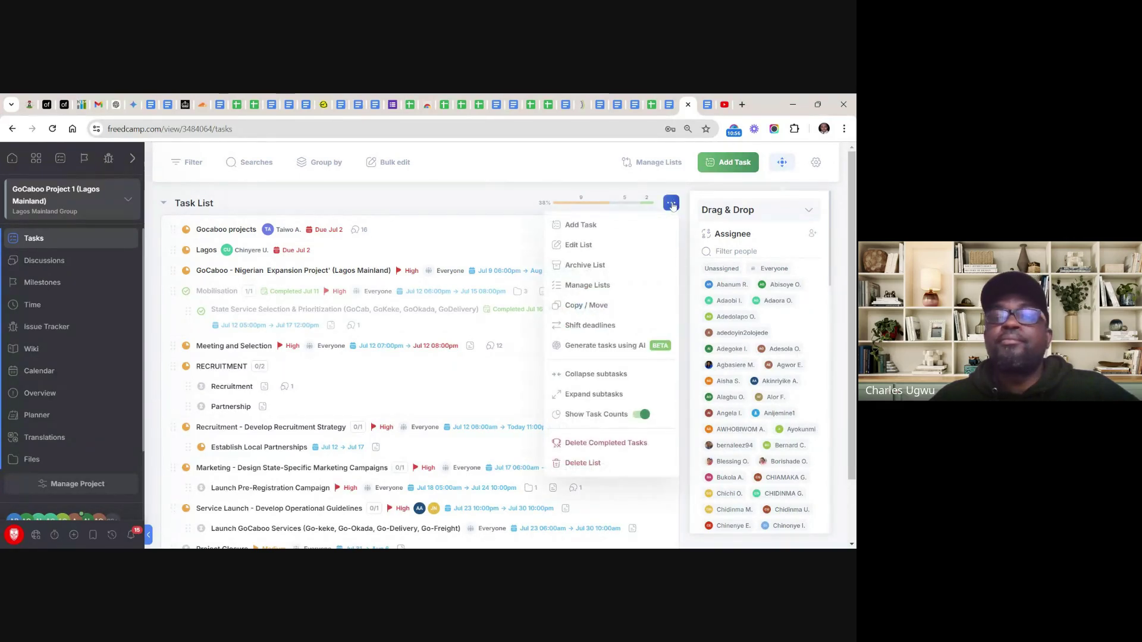
left_click(575, 246)
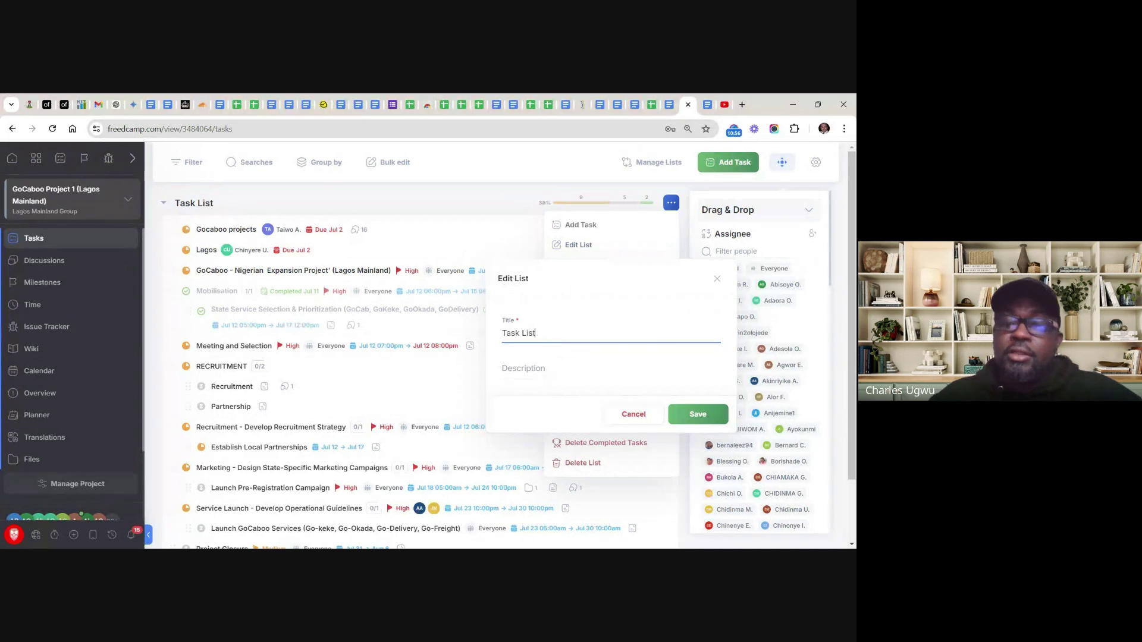
key("BackSpace")
key("BackSpace")
key("BackSpace")
key("BackSpace")
key("BackSpace")
key("BackSpace")
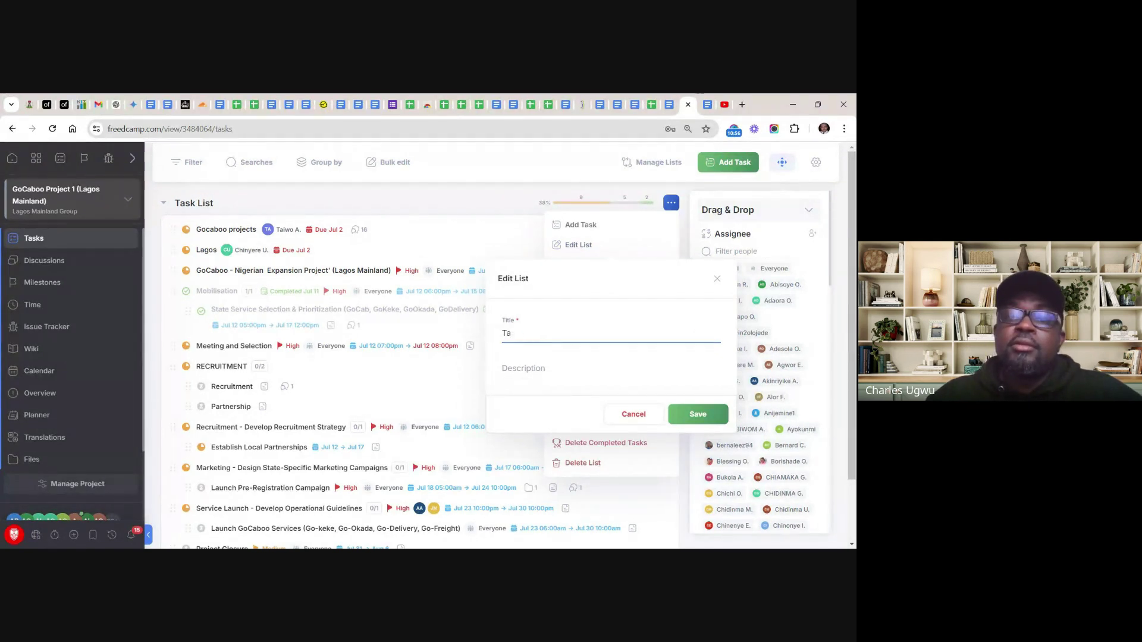
type("St")
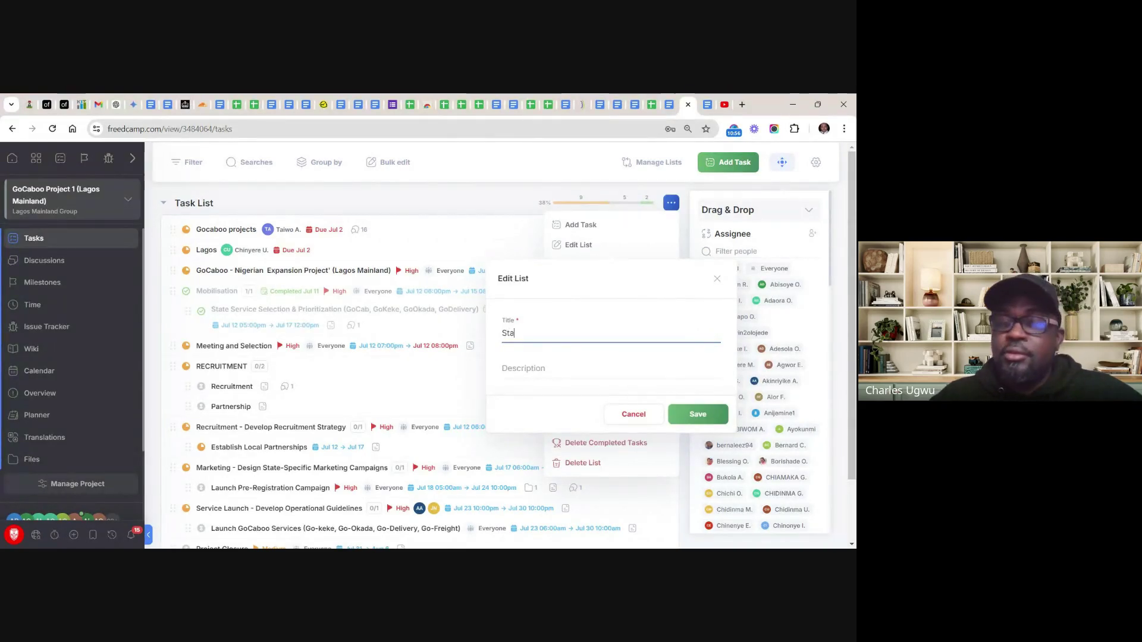
key("BackSpace")
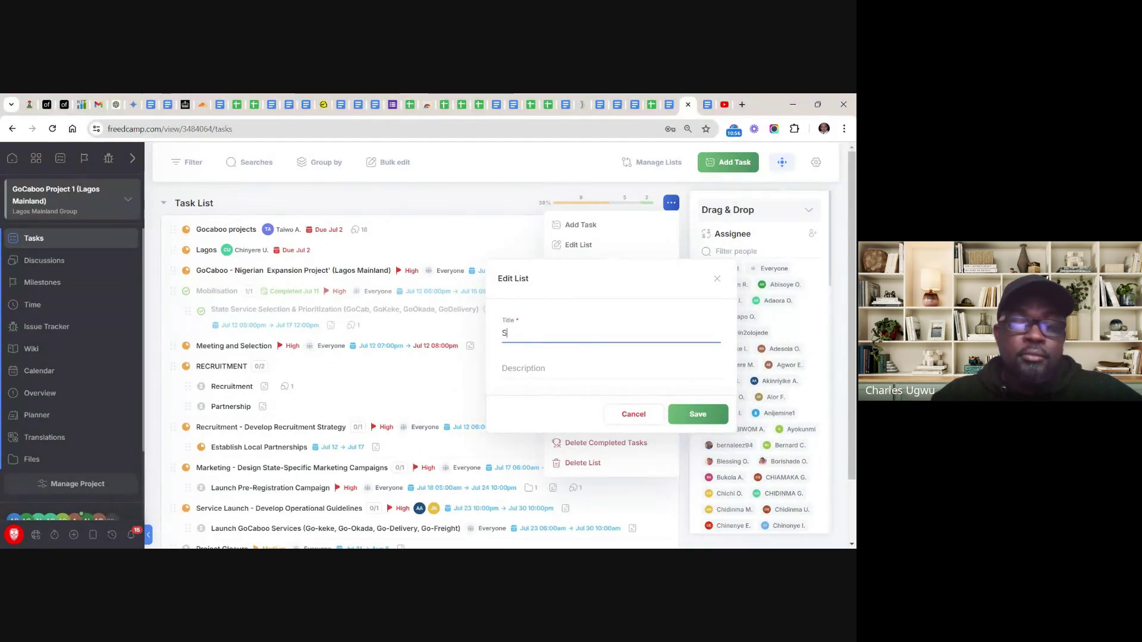
type("TAG")
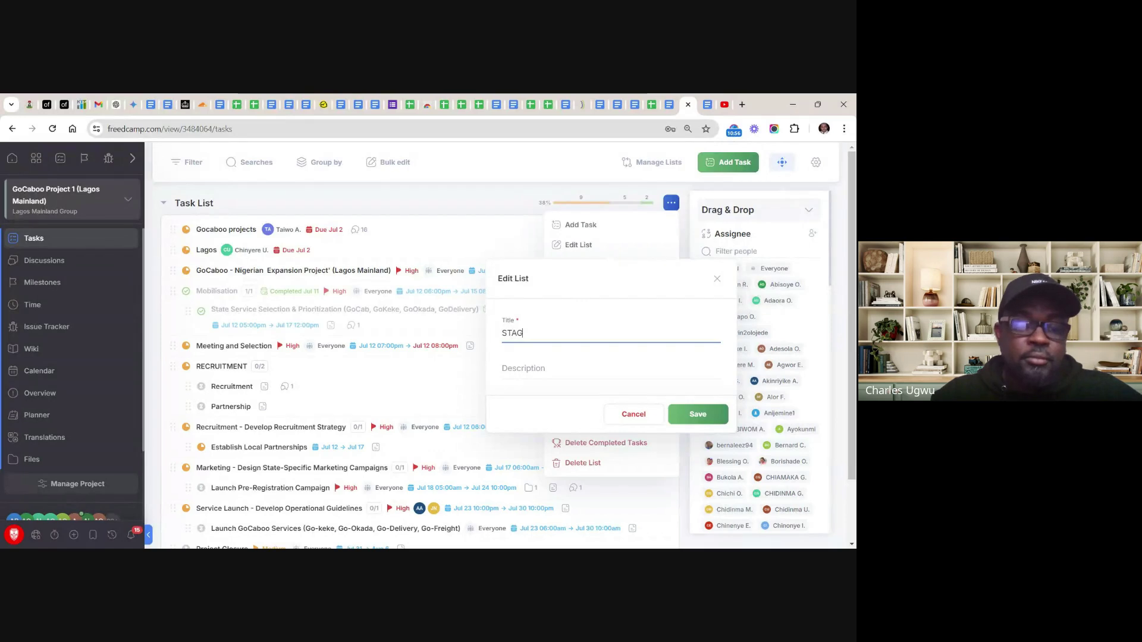
type("E")
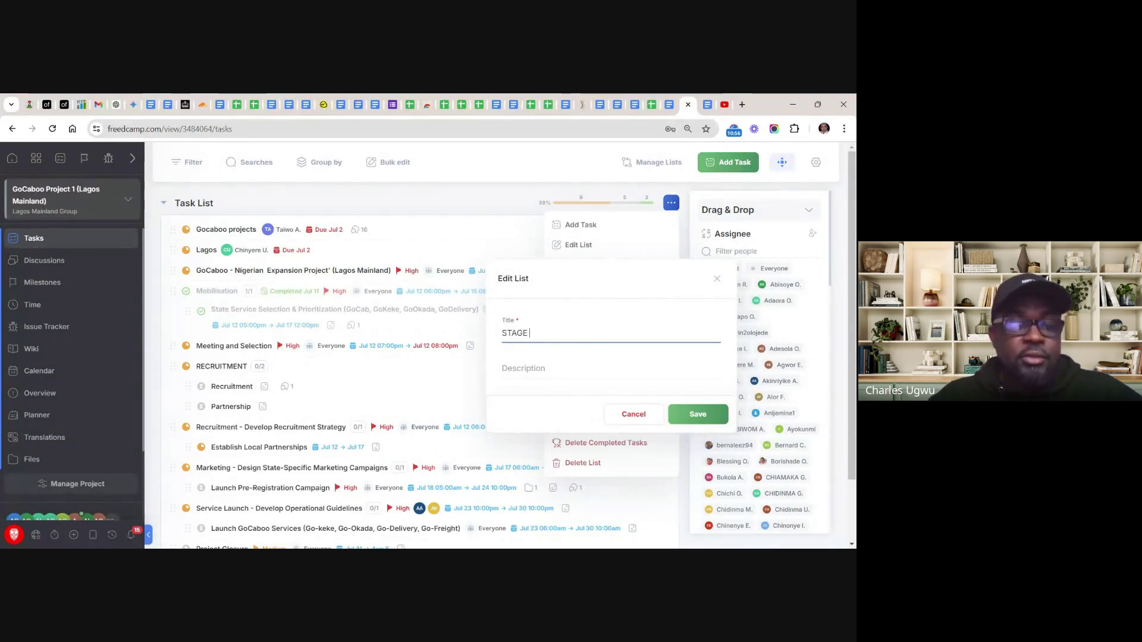
type(" 1")
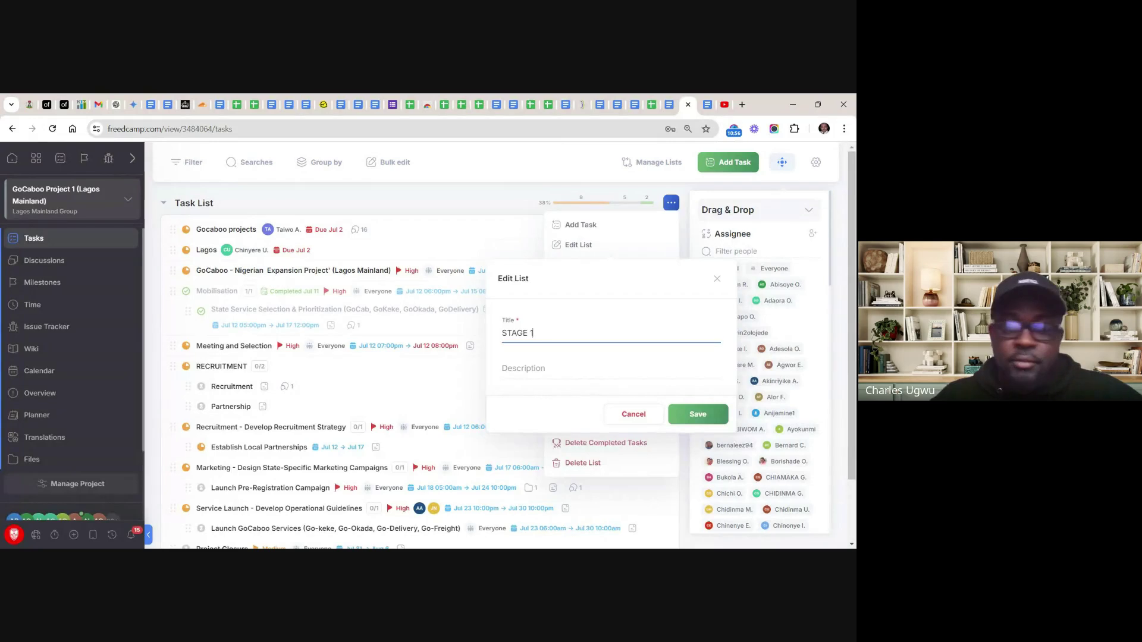
type(": ")
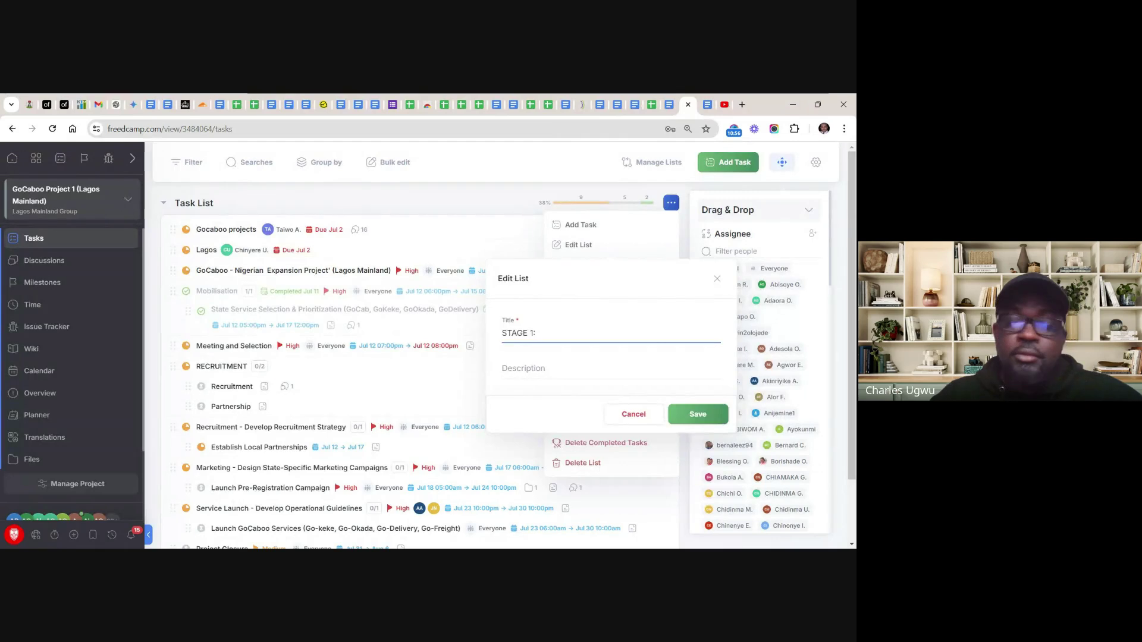
type("(INIT")
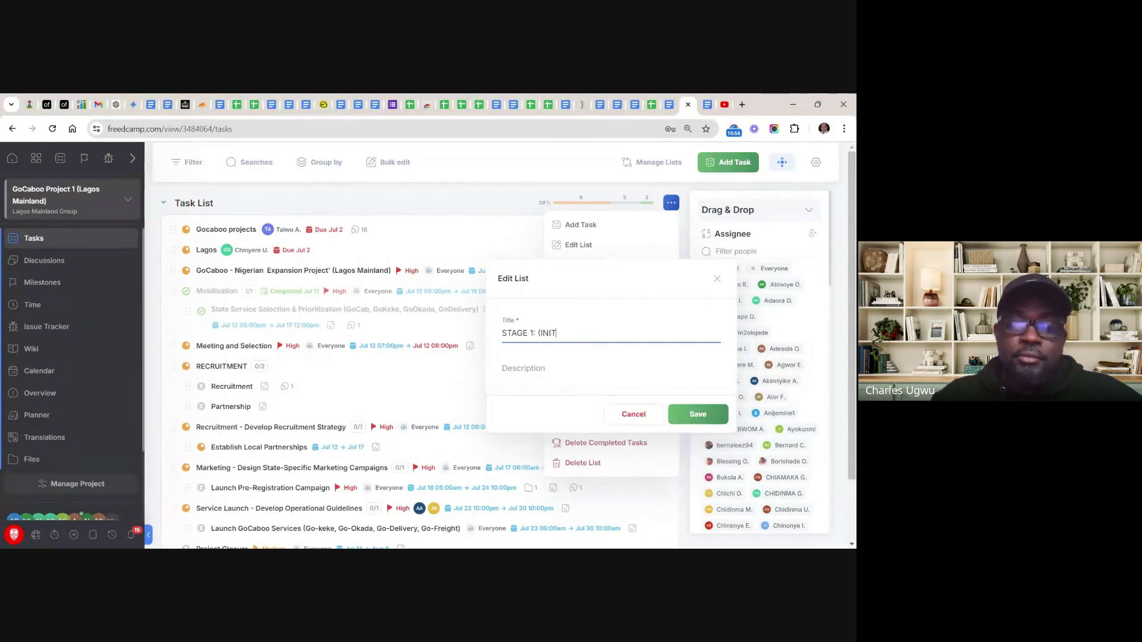
type("IATE")
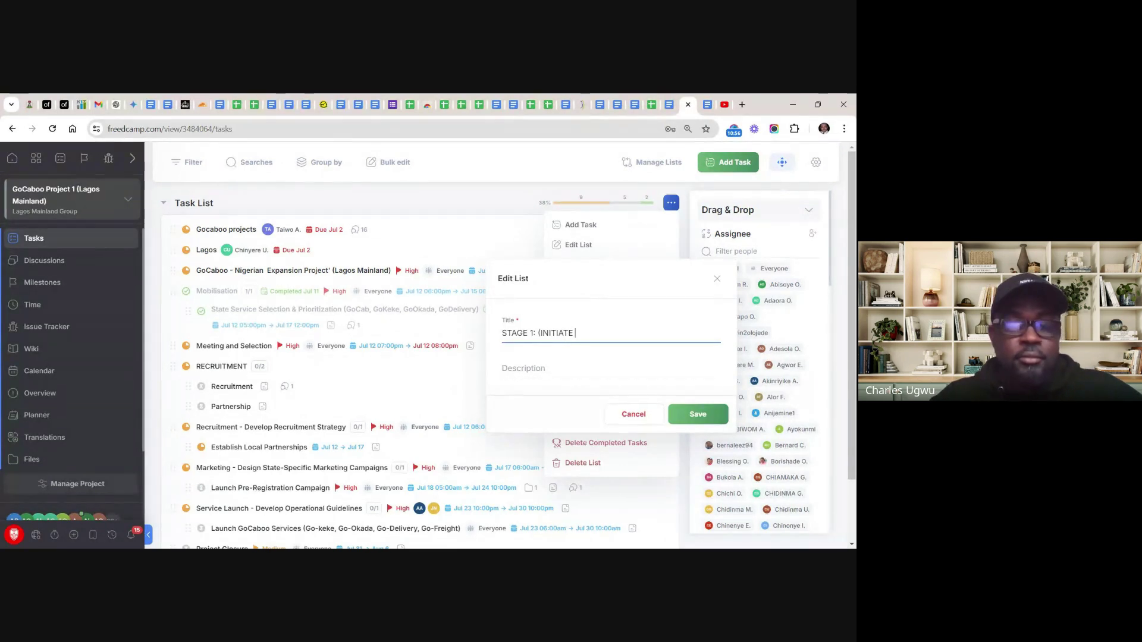
type(" ST")
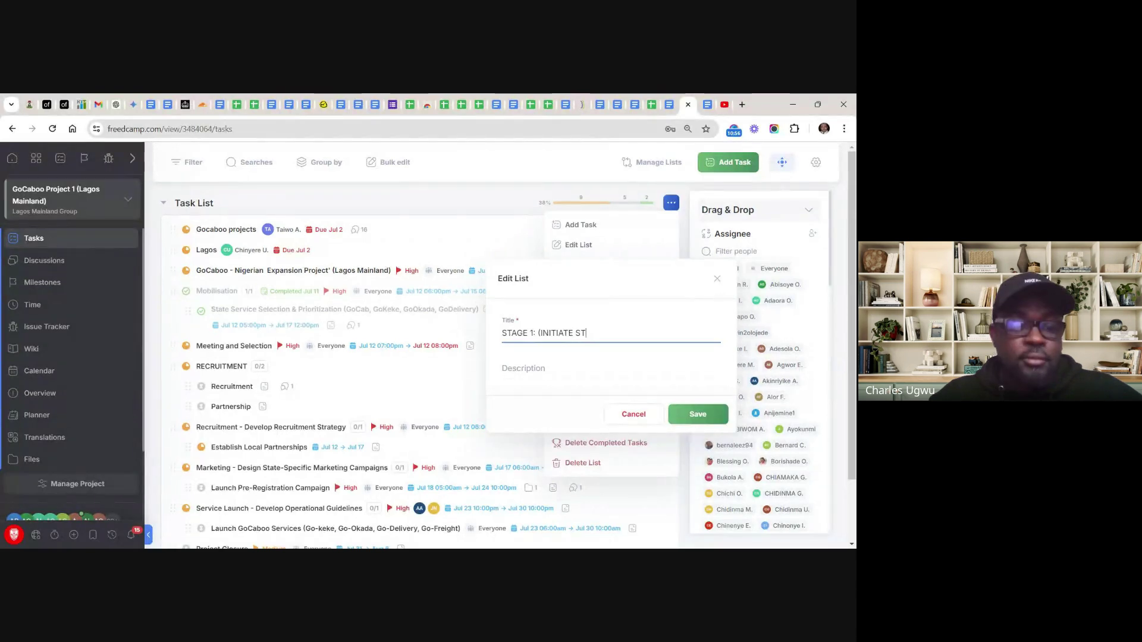
type("AGE")
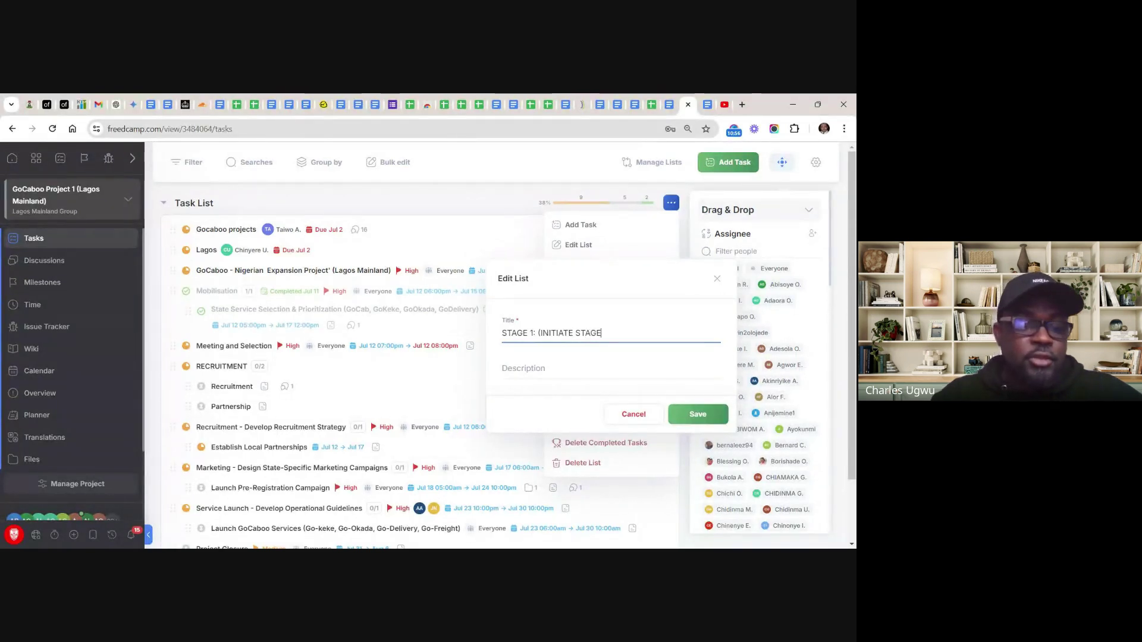
type(")")
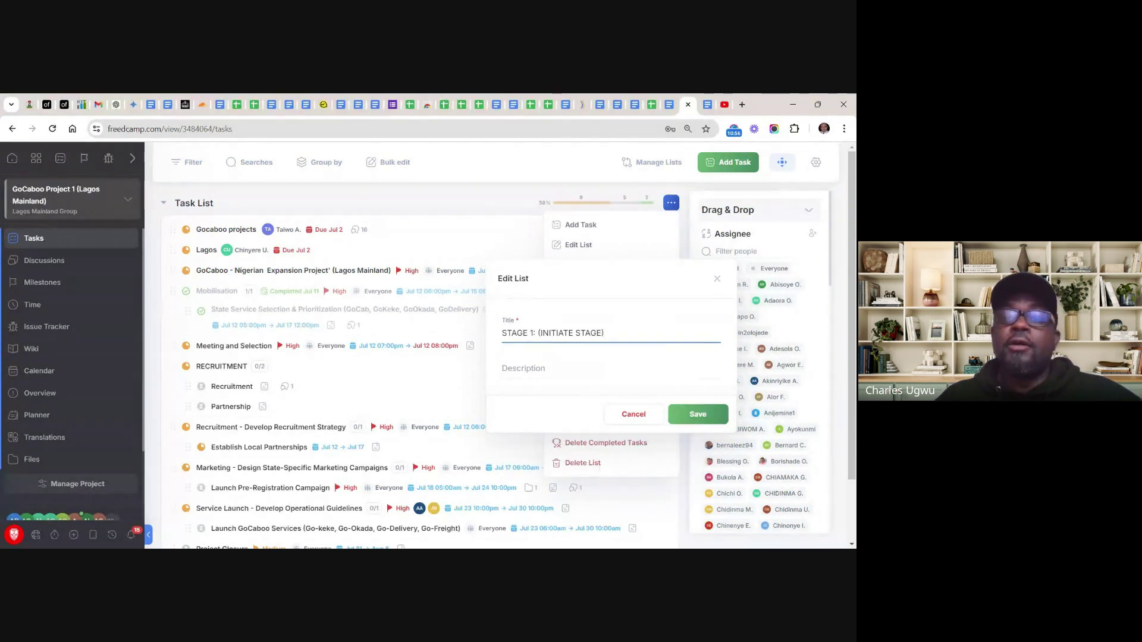
left_click(699, 415)
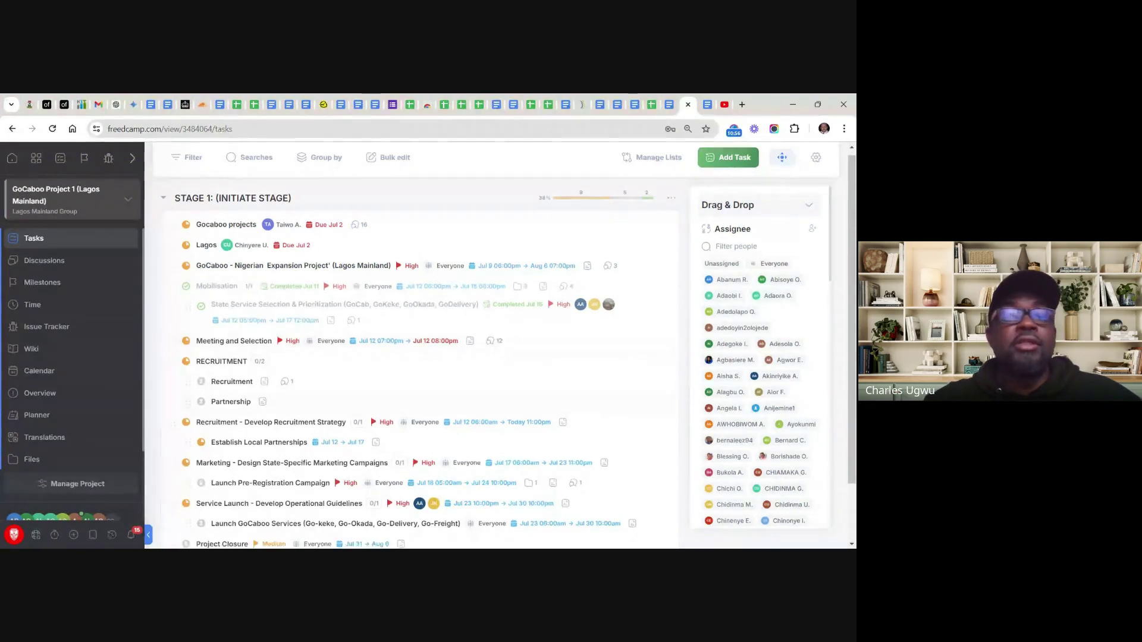
Look over the tasks under STAGE 1: (INITIATE STAGE), collapsing and expanding the list, and leave it collapsed
scroll(416, 357, "down", 1)
scroll(416, 357, "up", 1)
scroll(416, 357, "down", 2)
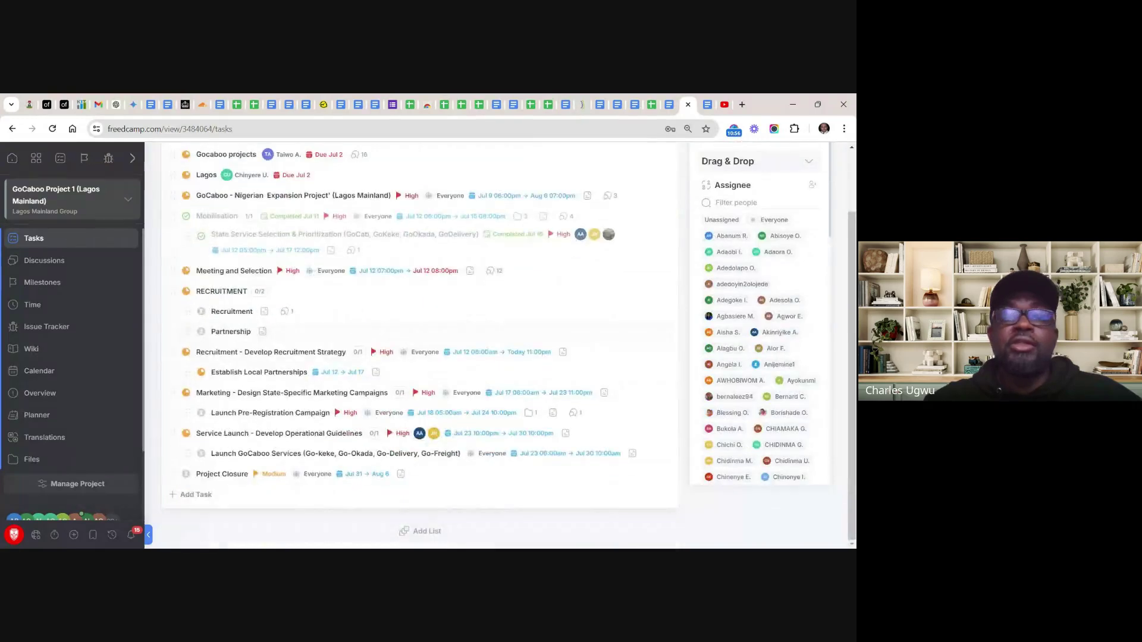
scroll(416, 356, "up", 2)
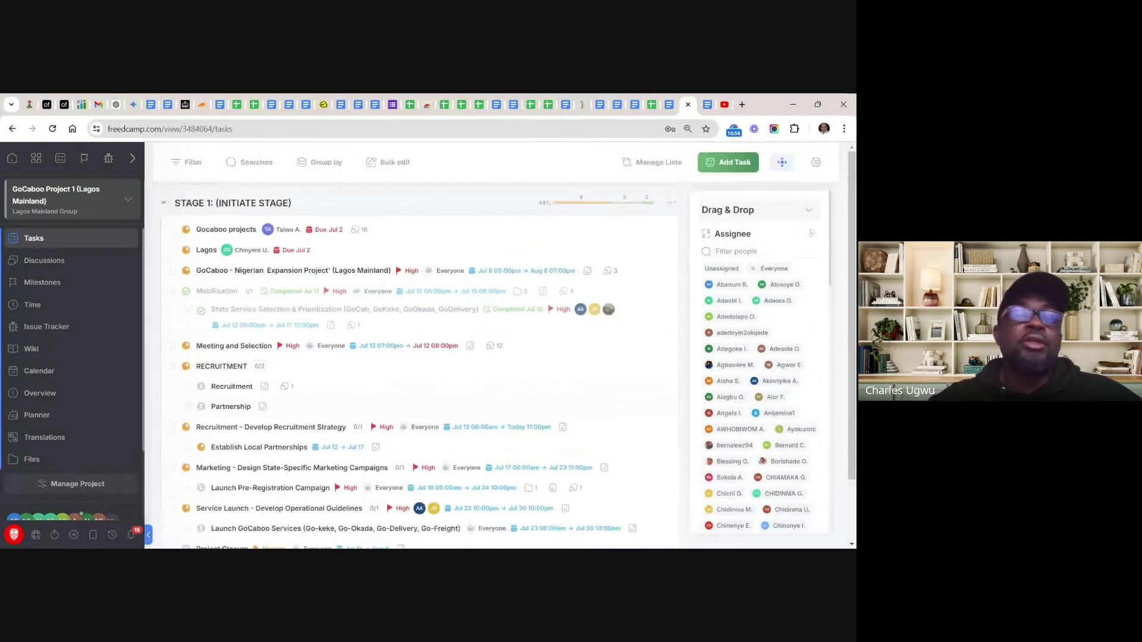
left_click(164, 204)
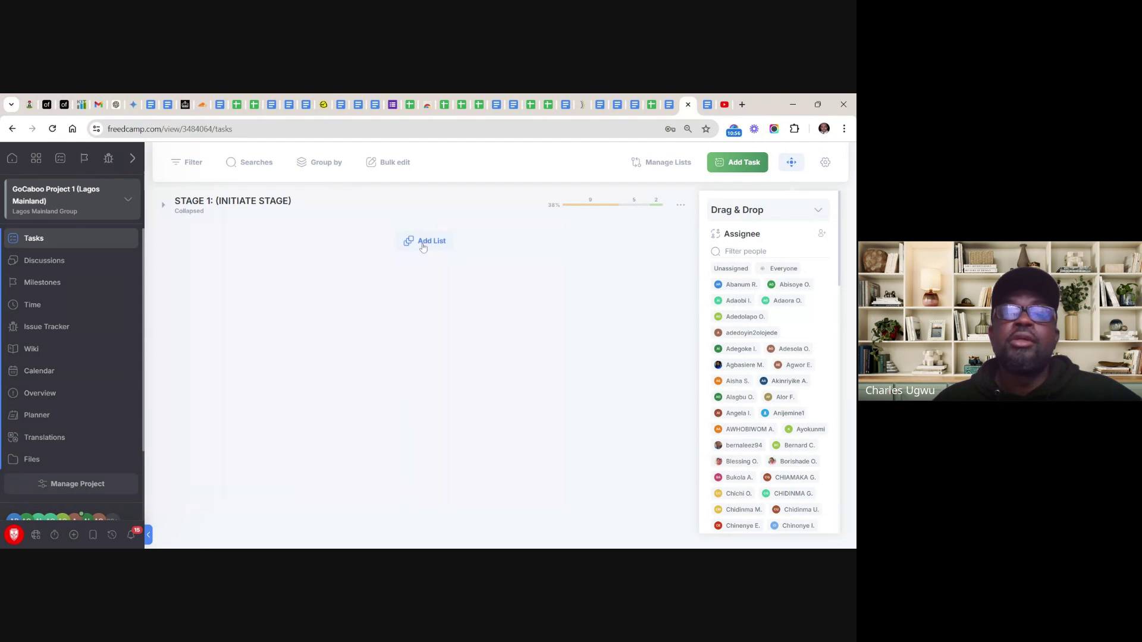
left_click(165, 206)
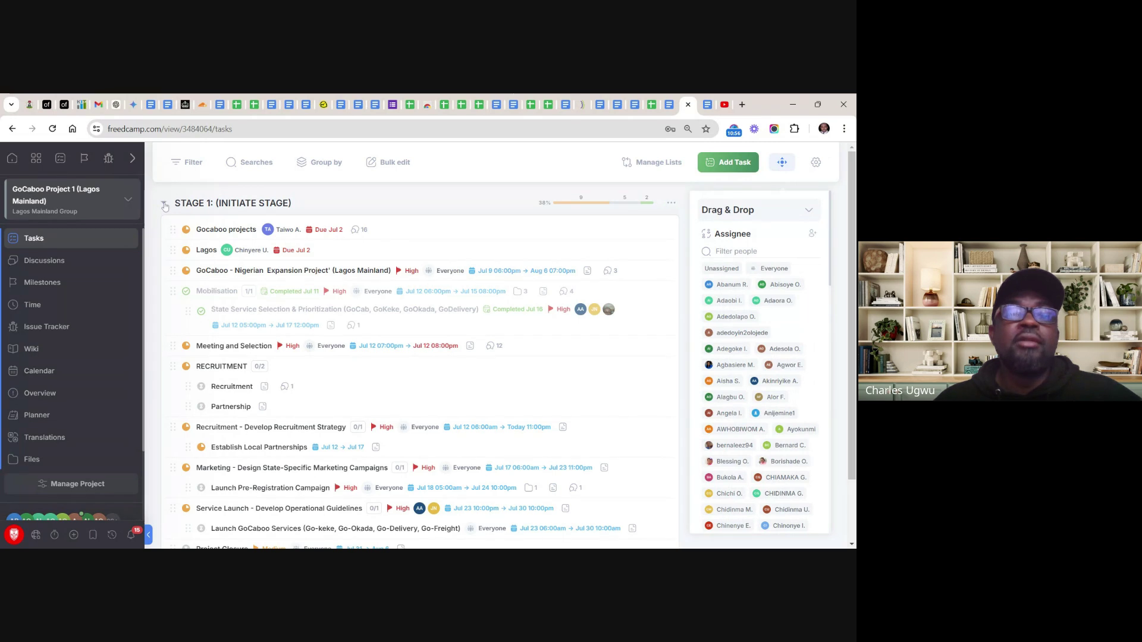
left_click(165, 206)
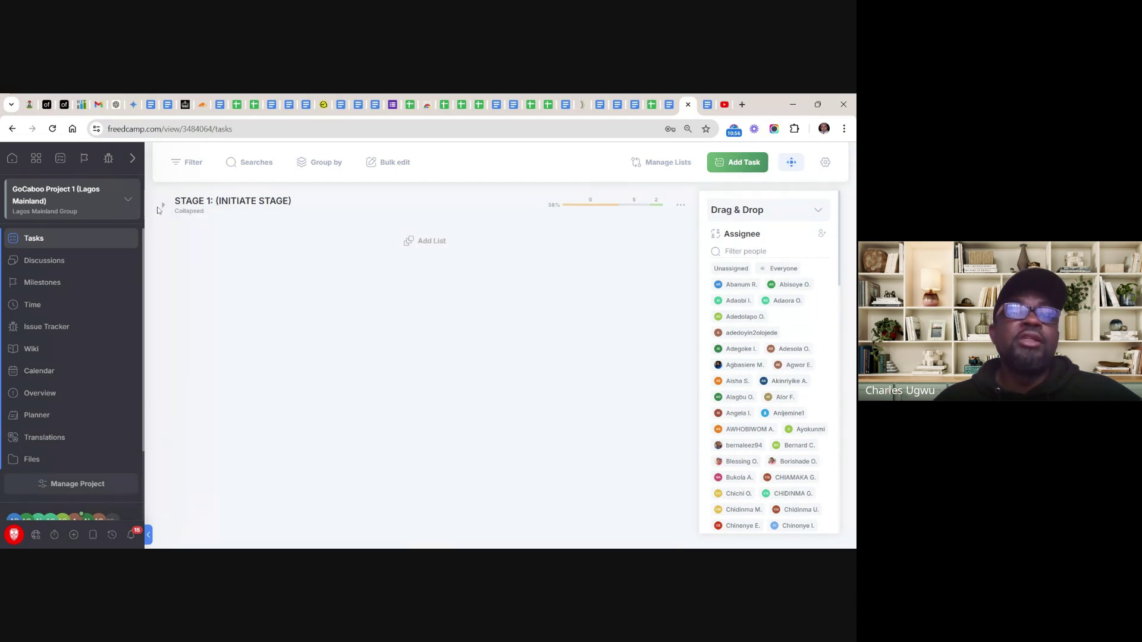
left_click(163, 207)
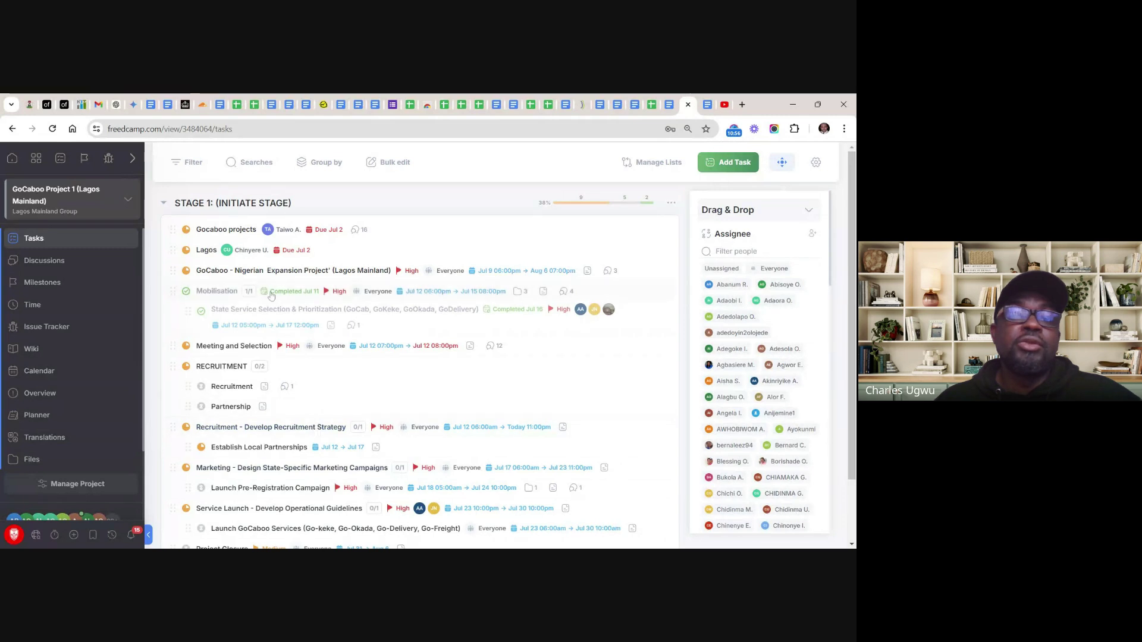
left_click(167, 204)
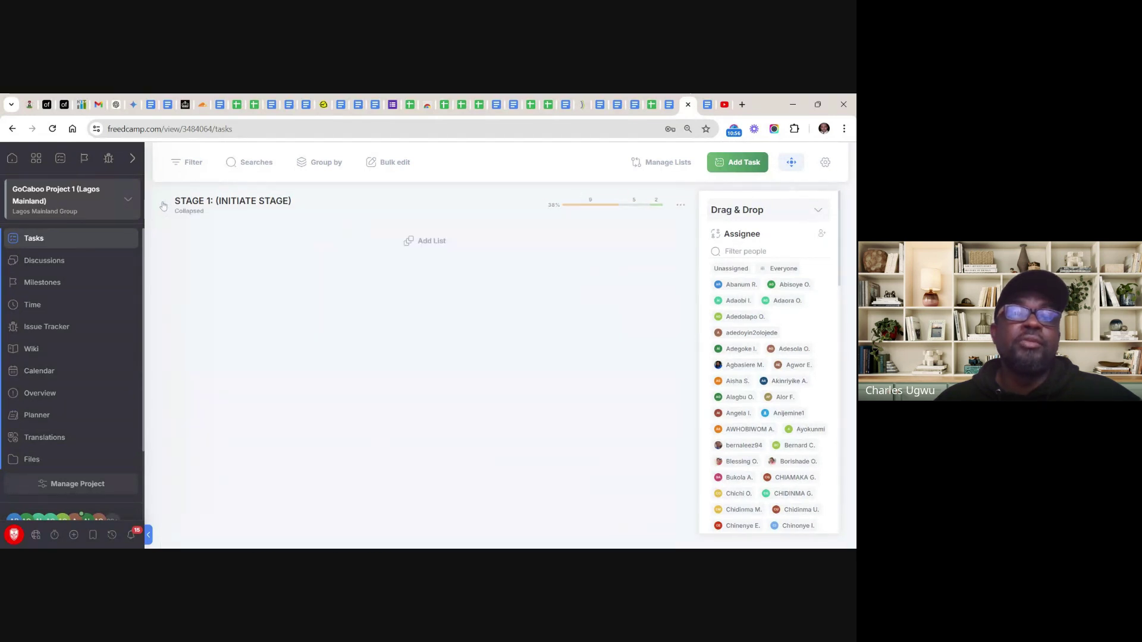
Create a new task list titled "STAGE 2:" below the Stage 1 list
left_click(428, 243)
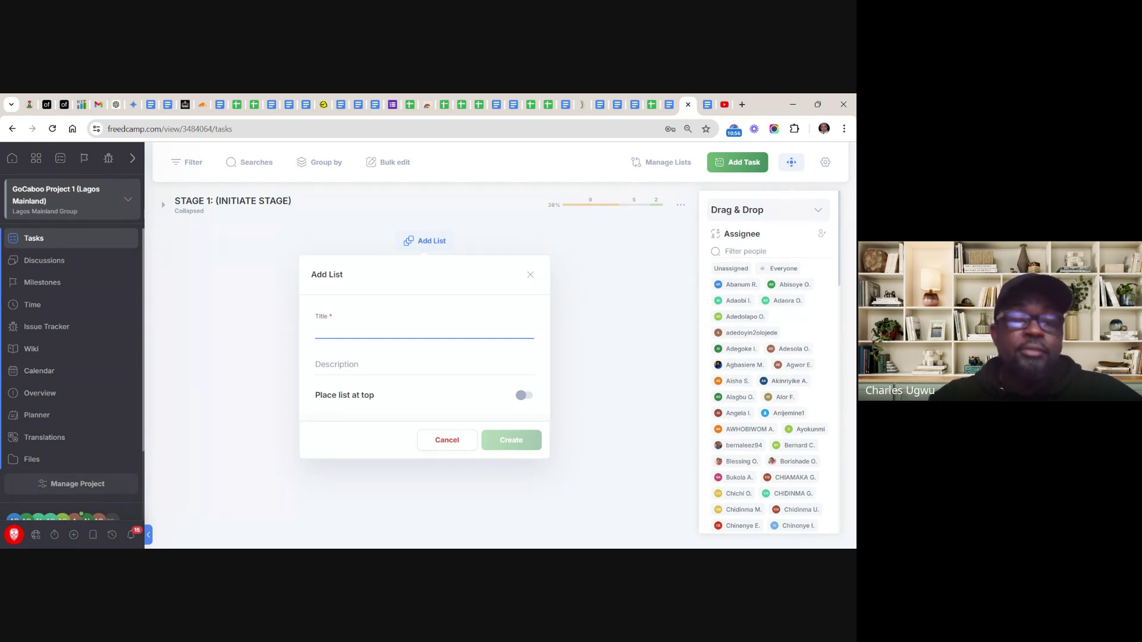
type("St")
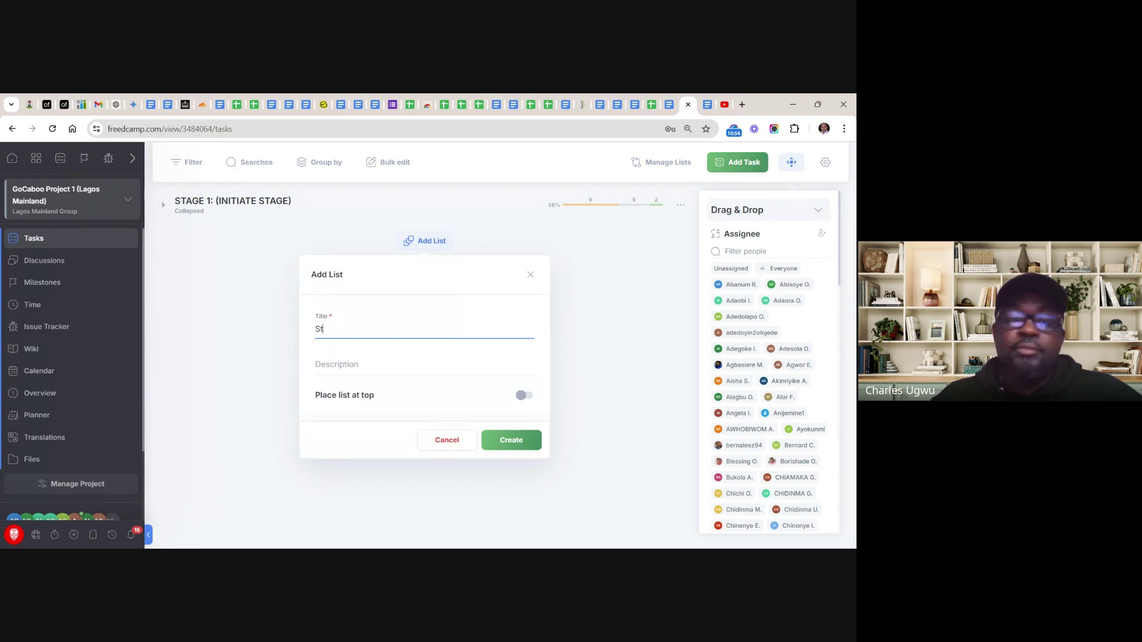
type("aT")
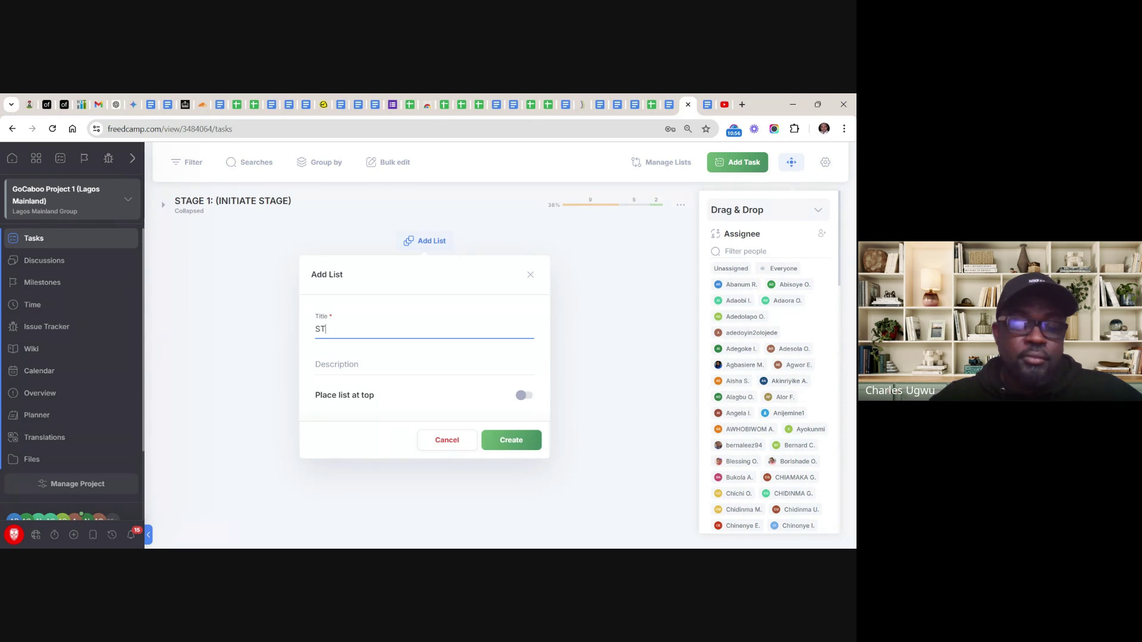
type("AGE ")
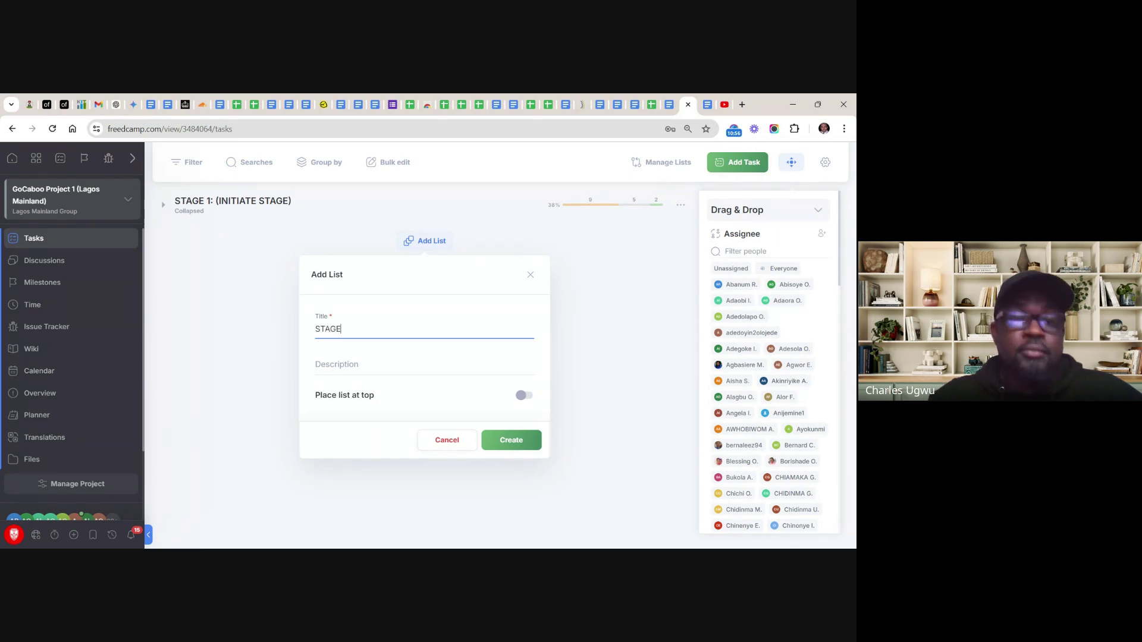
type("2:")
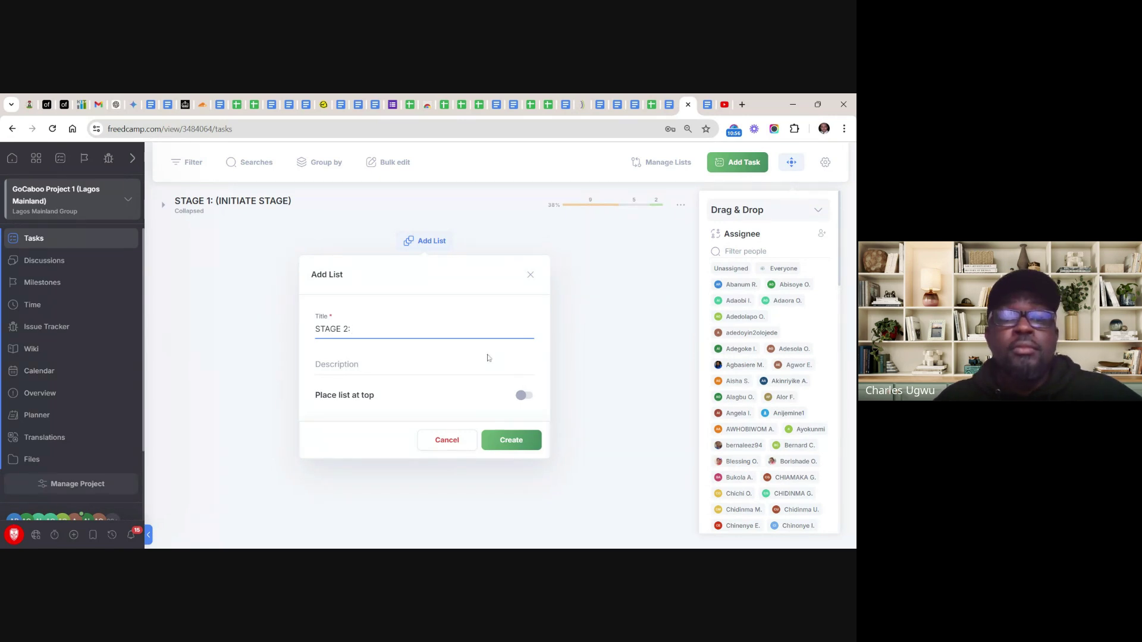
left_click(511, 440)
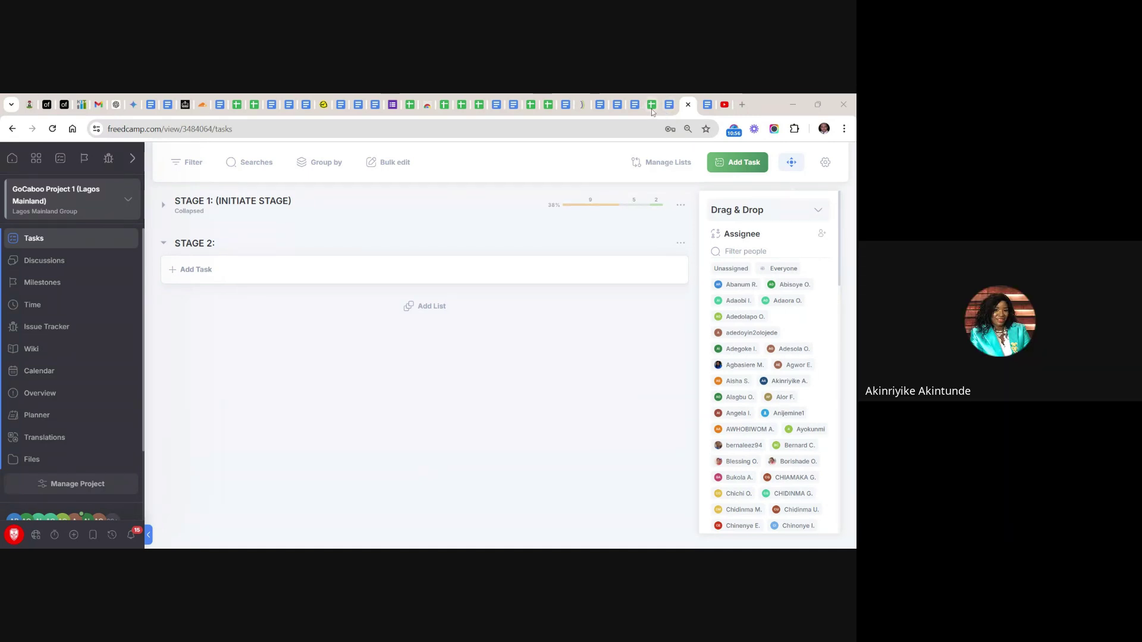
Switch to the GoCaboo Expansion Work Breakdown Structure in Google Sheets and copy the Mobilization phase name
left_click(652, 112)
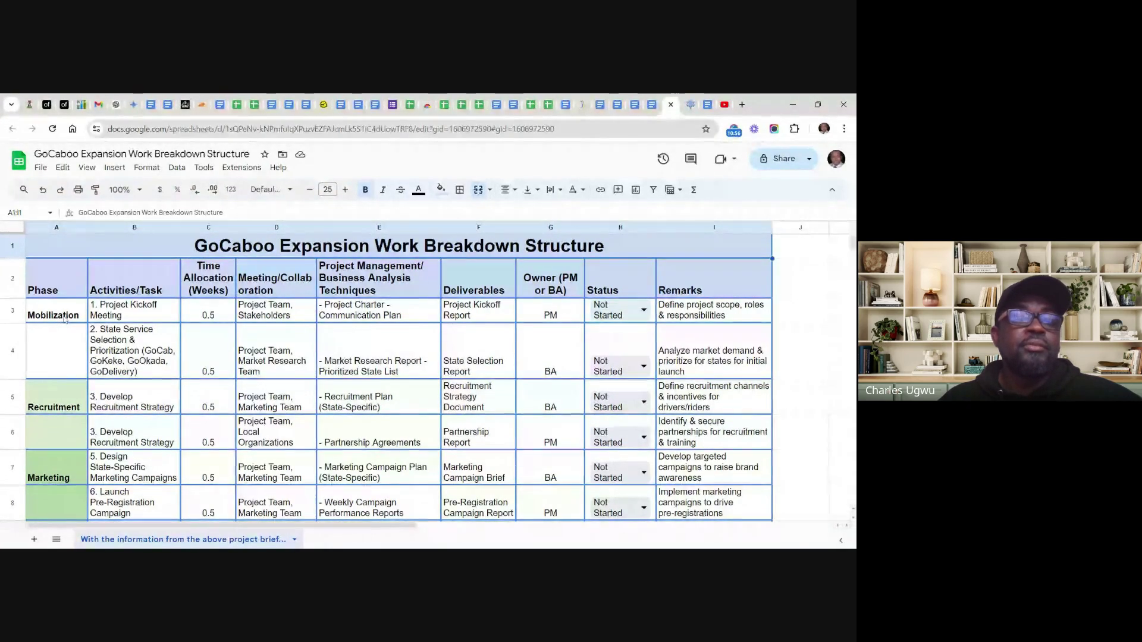
left_click(65, 319)
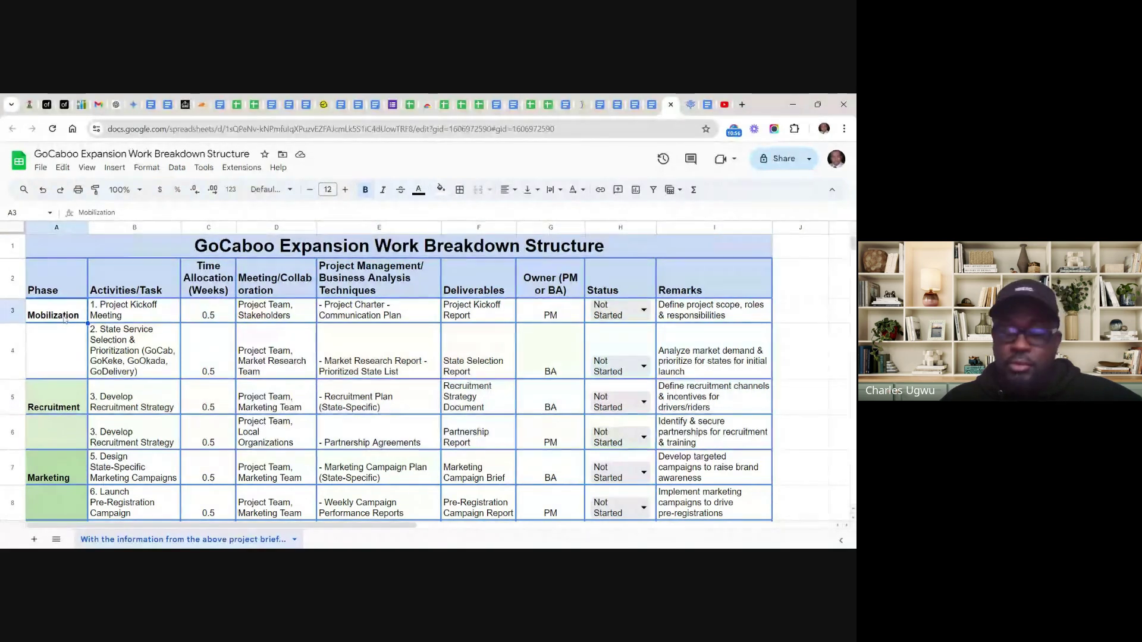
right_click(66, 319)
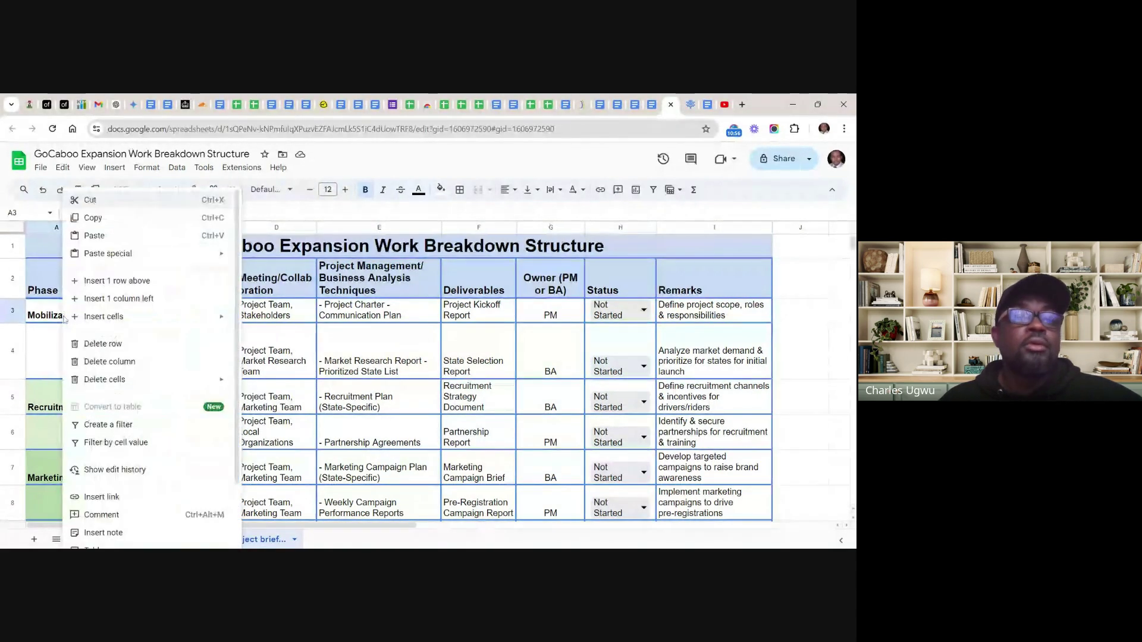
left_click(91, 221)
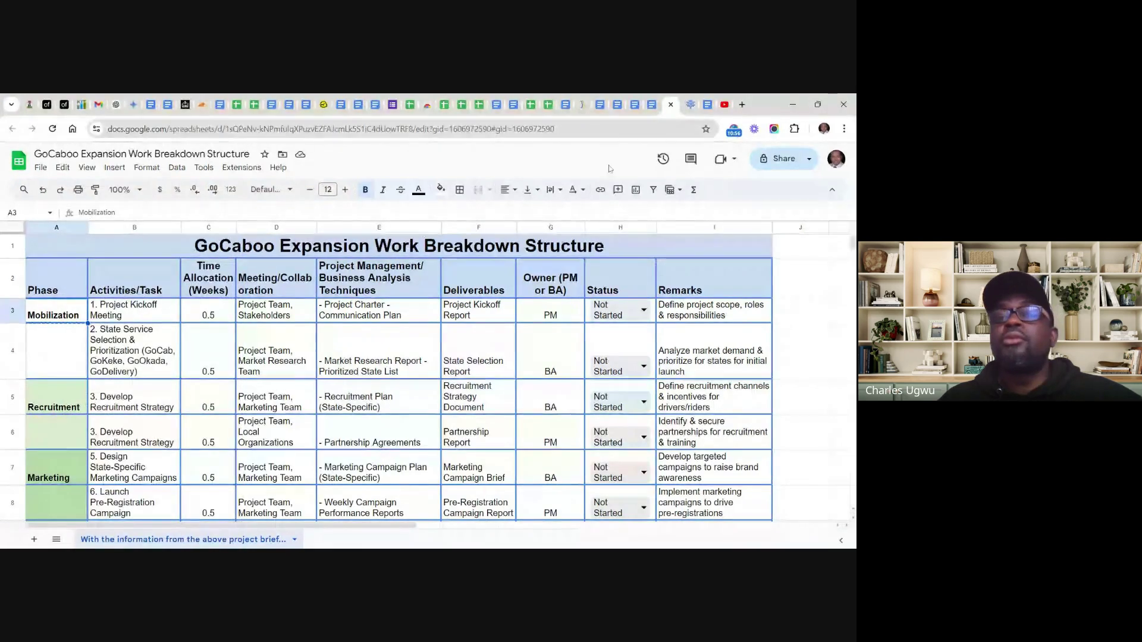
Switch back to Freedcamp, rename the Stage 1 task list as "STAGE 1: Mobilization", and collapse it
left_click(690, 106)
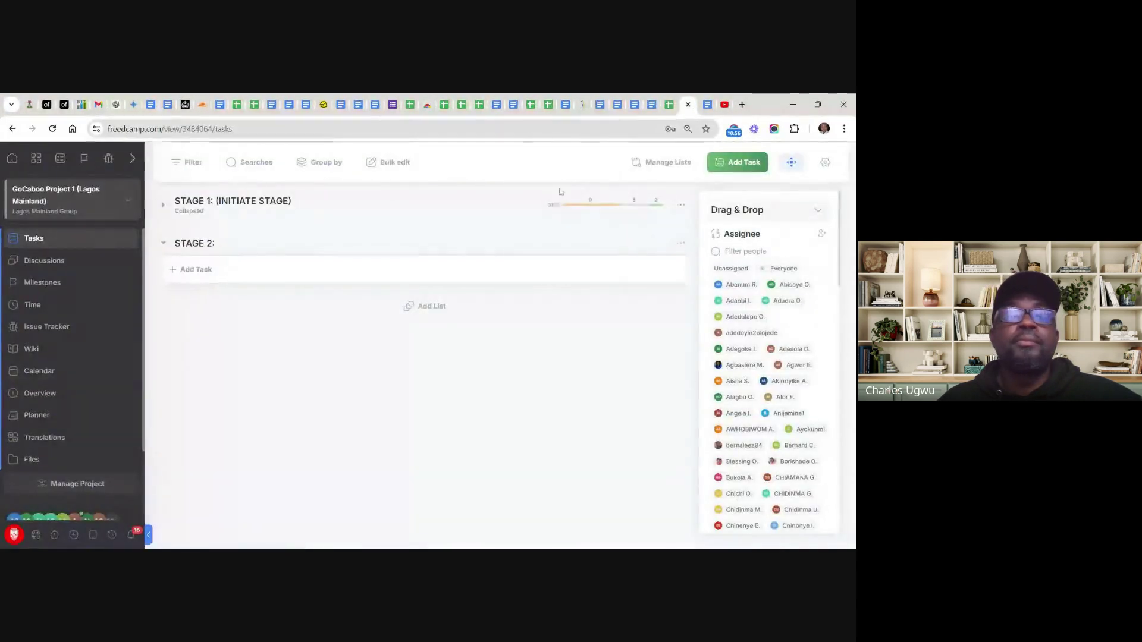
left_click(167, 207)
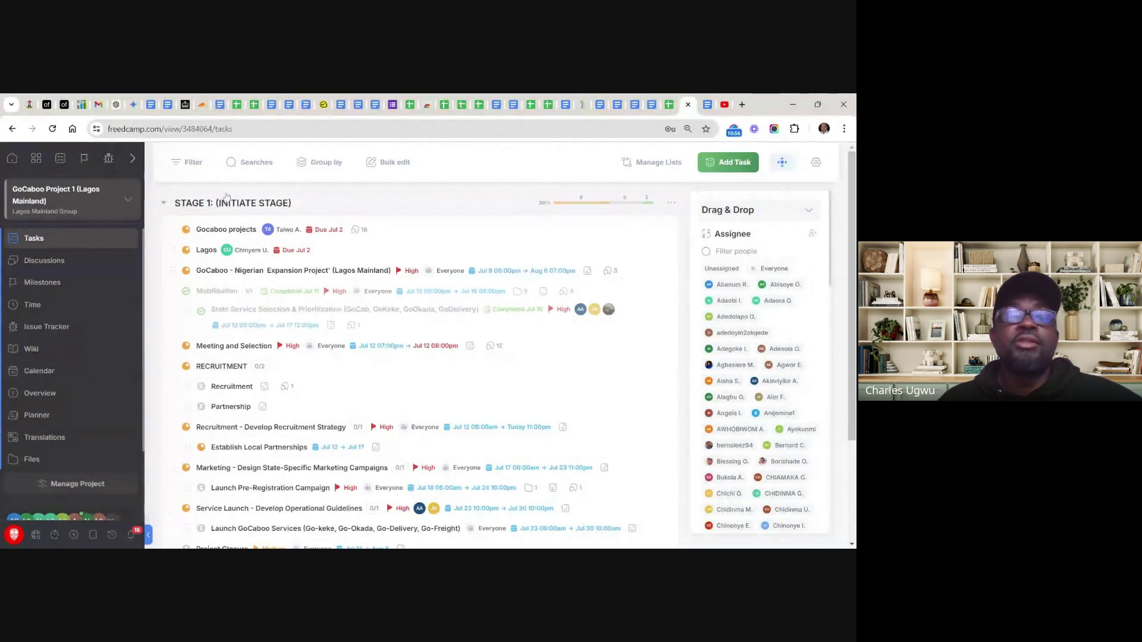
left_click(671, 203)
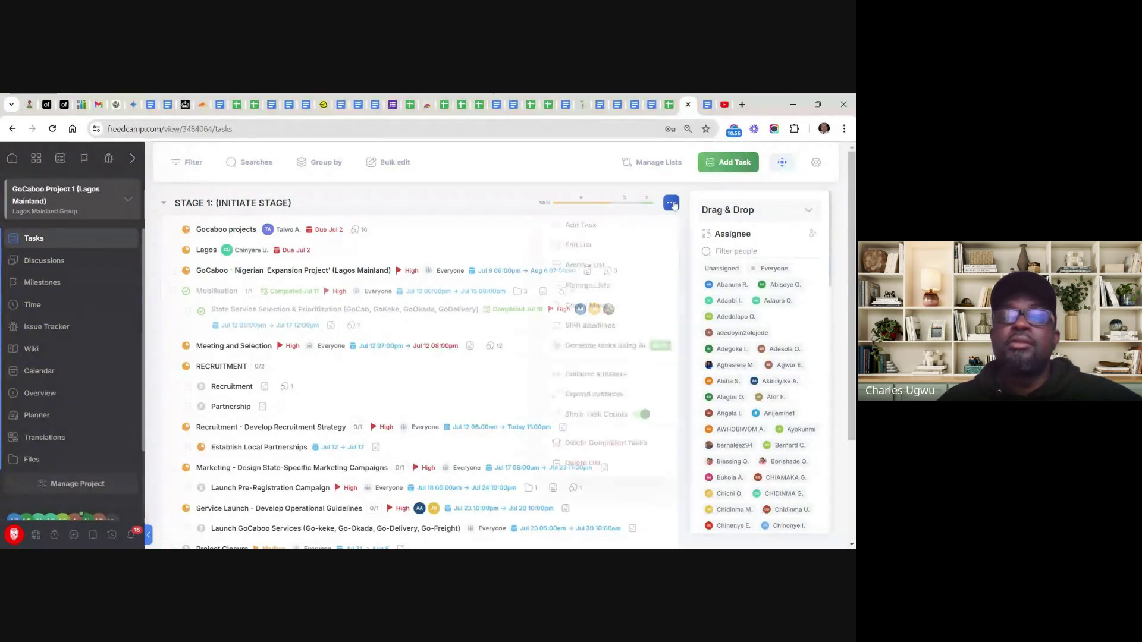
left_click(580, 251)
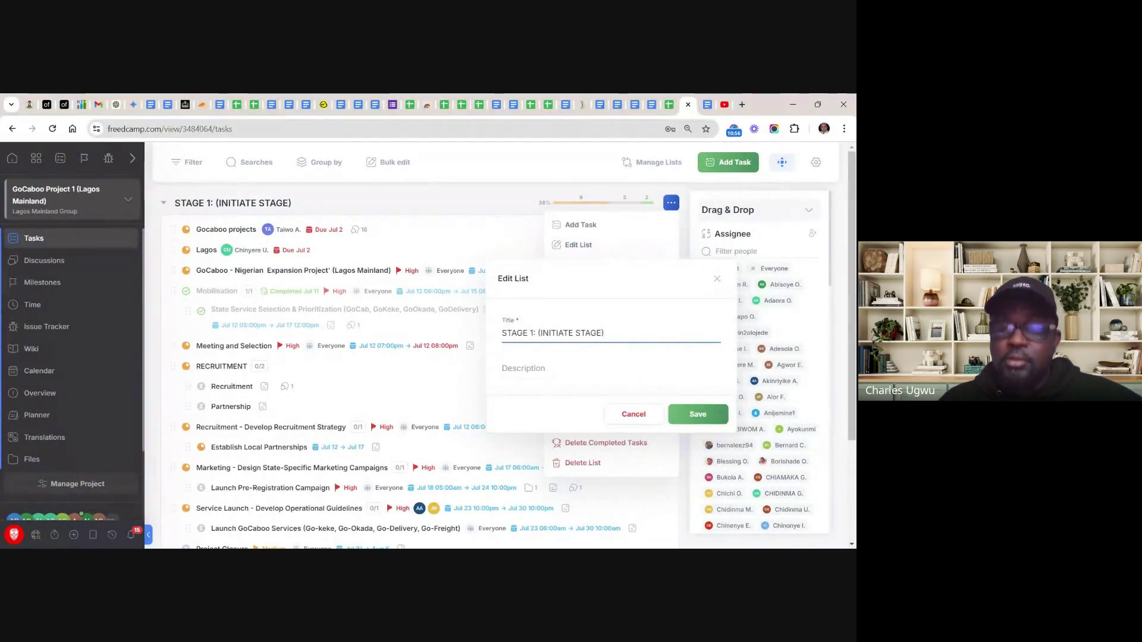
type("Mobilization")
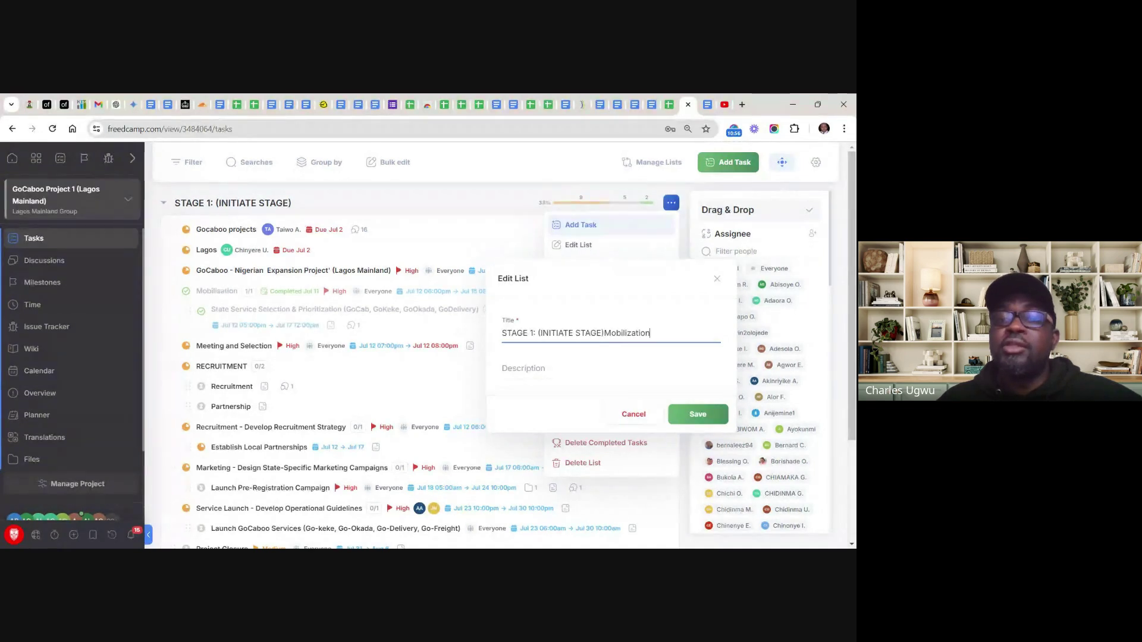
left_click(604, 333)
key("BackSpace")
key("BackSpace")
key("BackSpace")
key("BackSpace")
key("BackSpace")
key("BackSpace")
key("BackSpace")
key("BackSpace")
key("BackSpace")
key("BackSpace")
key("BackSpace")
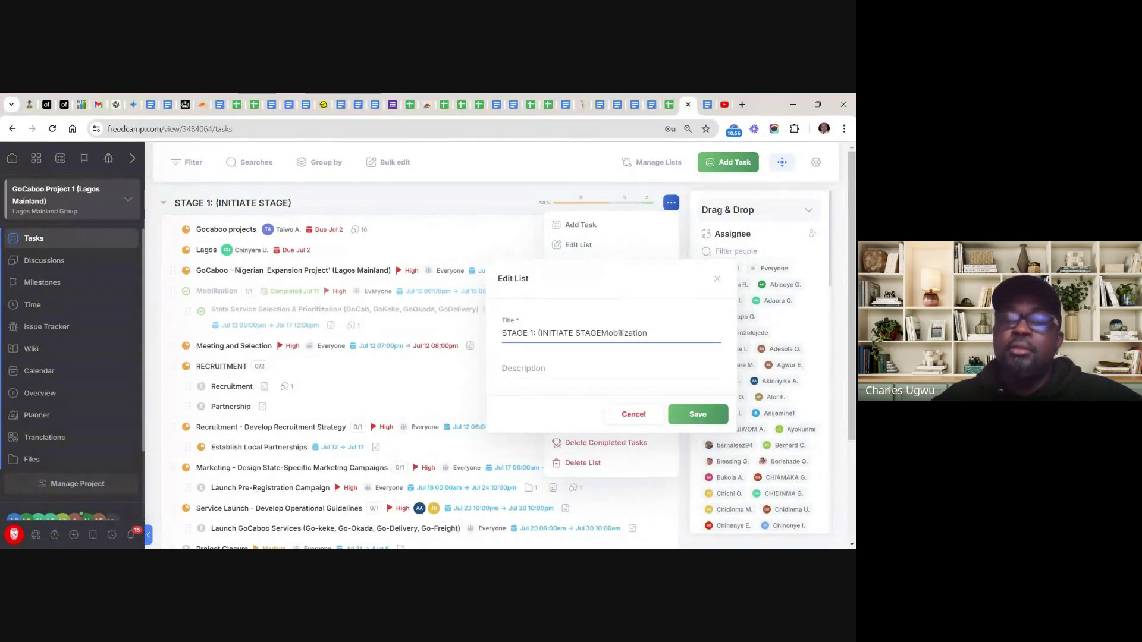
key("BackSpace")
key("BackSpace")
key("BackSpace")
key("BackSpace")
key("BackSpace")
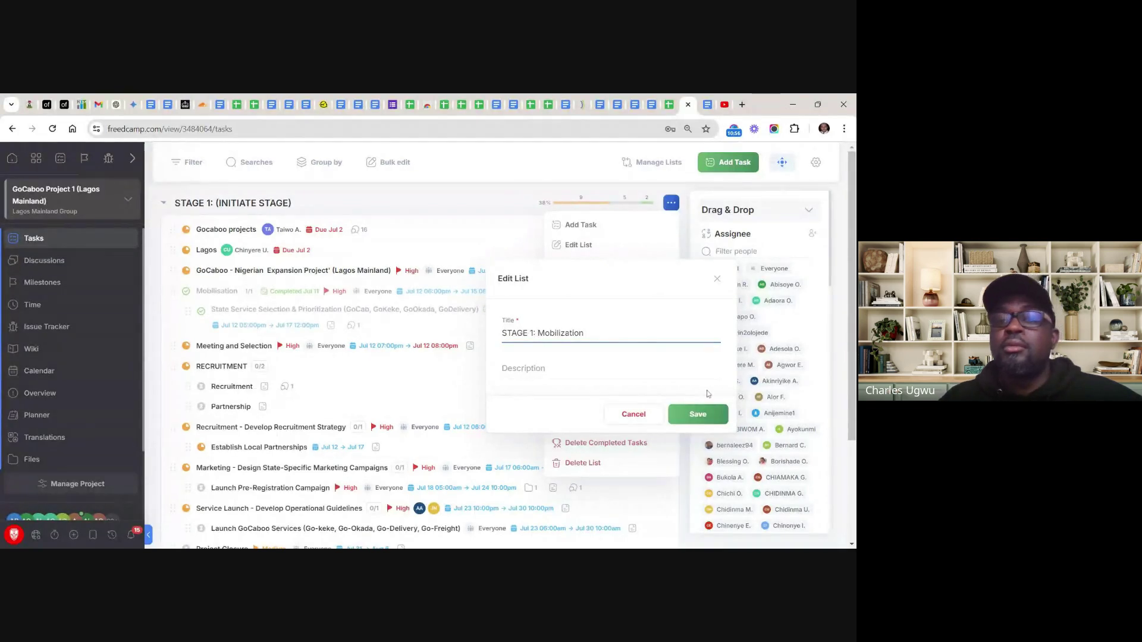
left_click(698, 416)
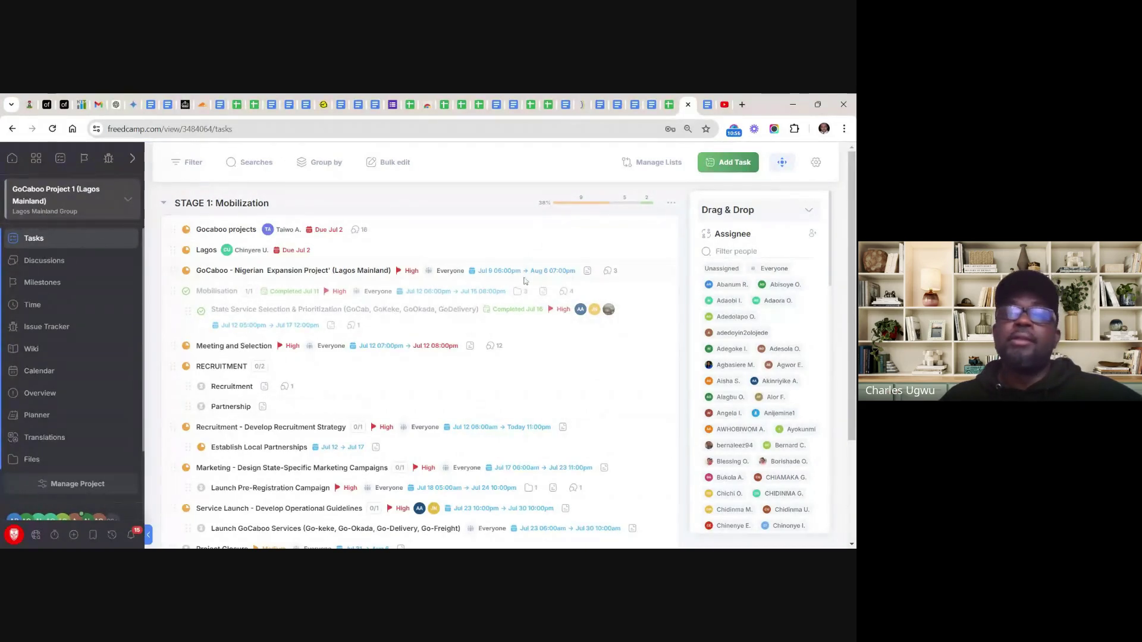
left_click(163, 203)
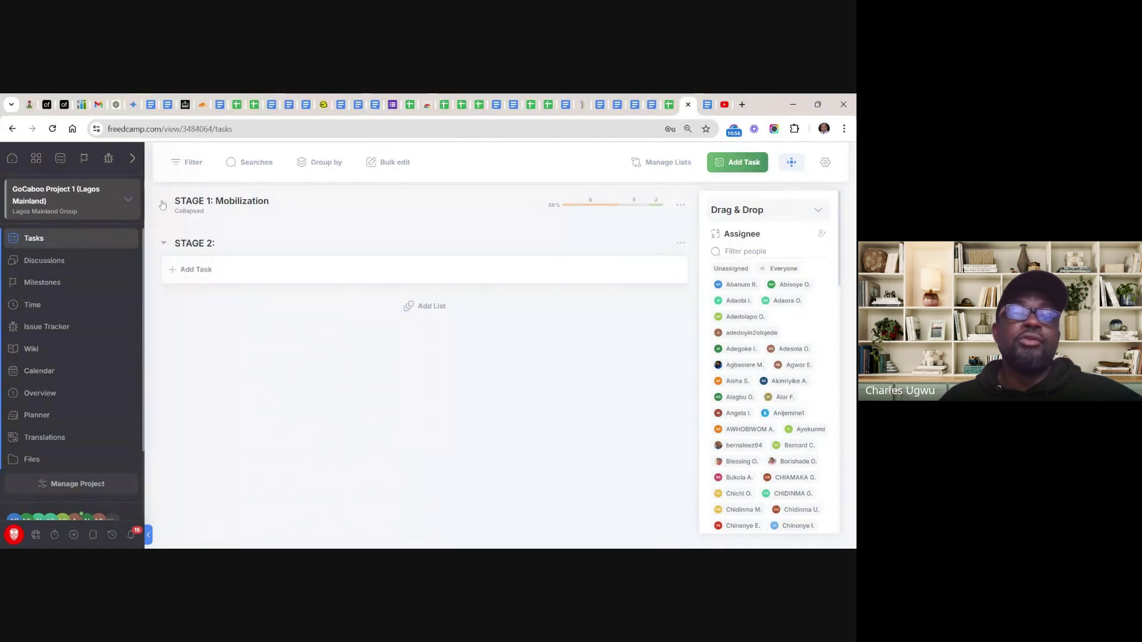
Switch to the Work Breakdown Structure in Google Sheets and copy the Recruitment phase name
left_click(670, 105)
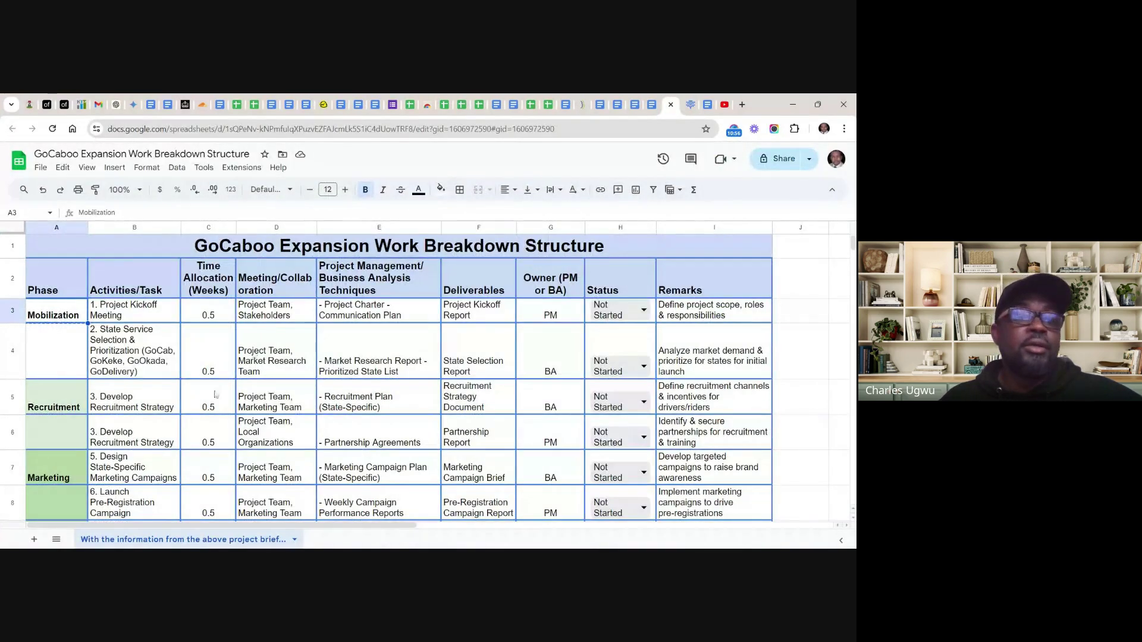
left_click(64, 406)
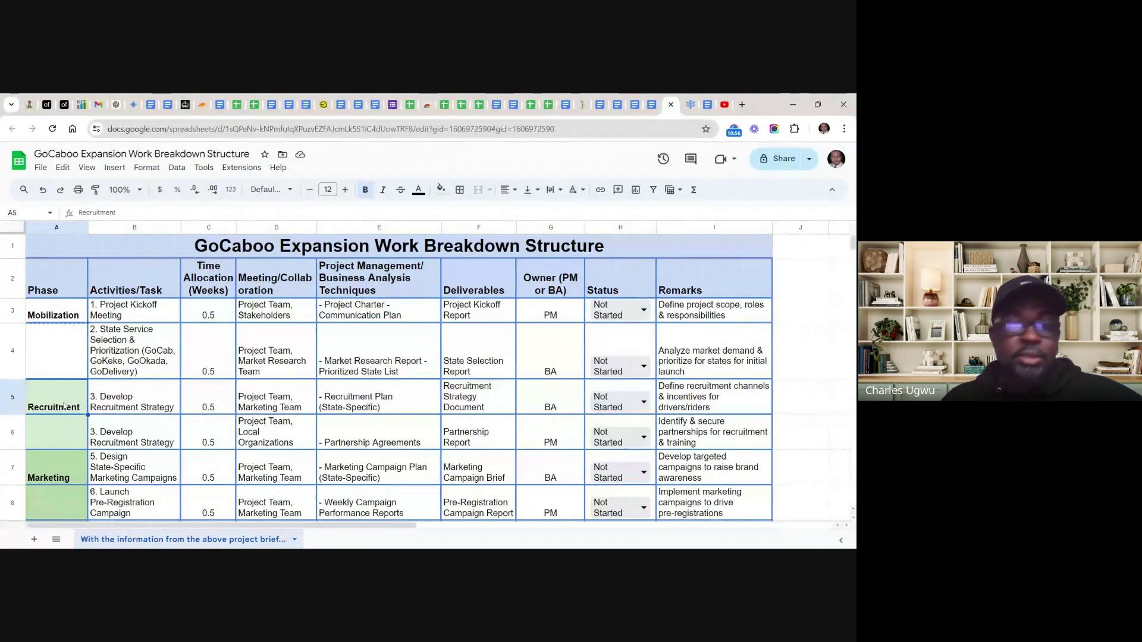
right_click(64, 405)
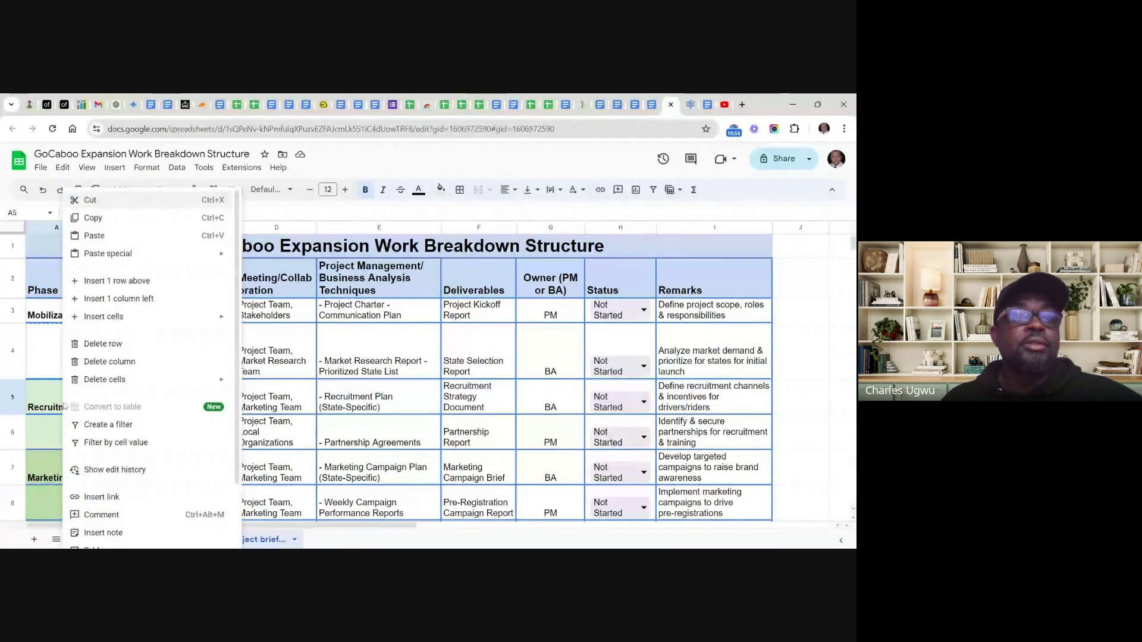
left_click(94, 219)
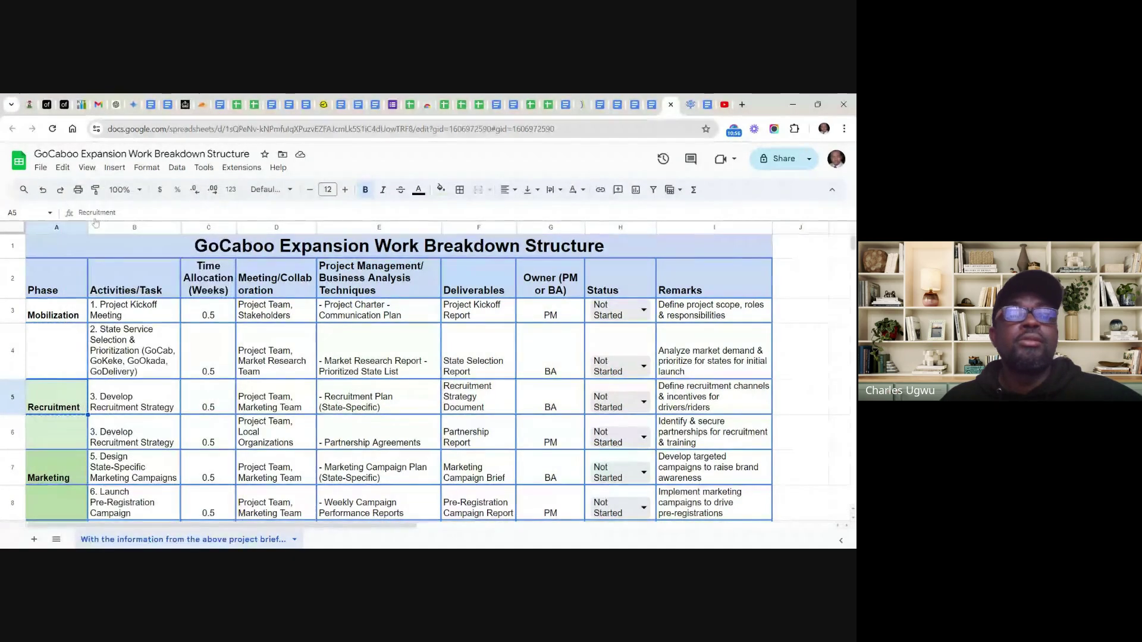
Return to Freedcamp and rename the Stage 2 task list as "STAGE 2: Recruitment"
left_click(692, 107)
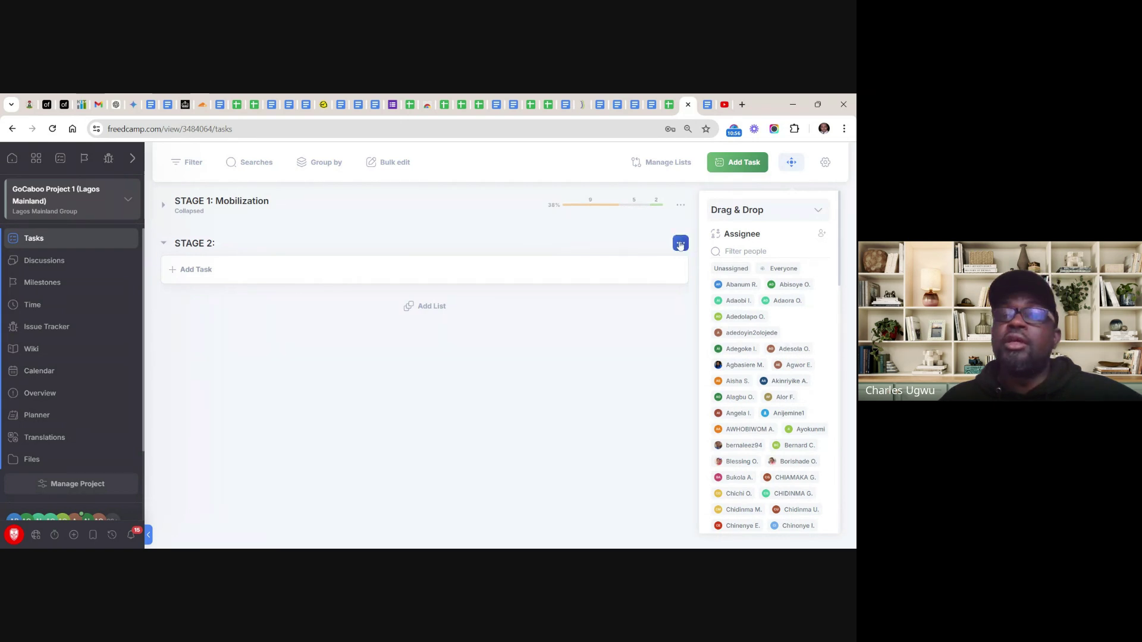
left_click(680, 244)
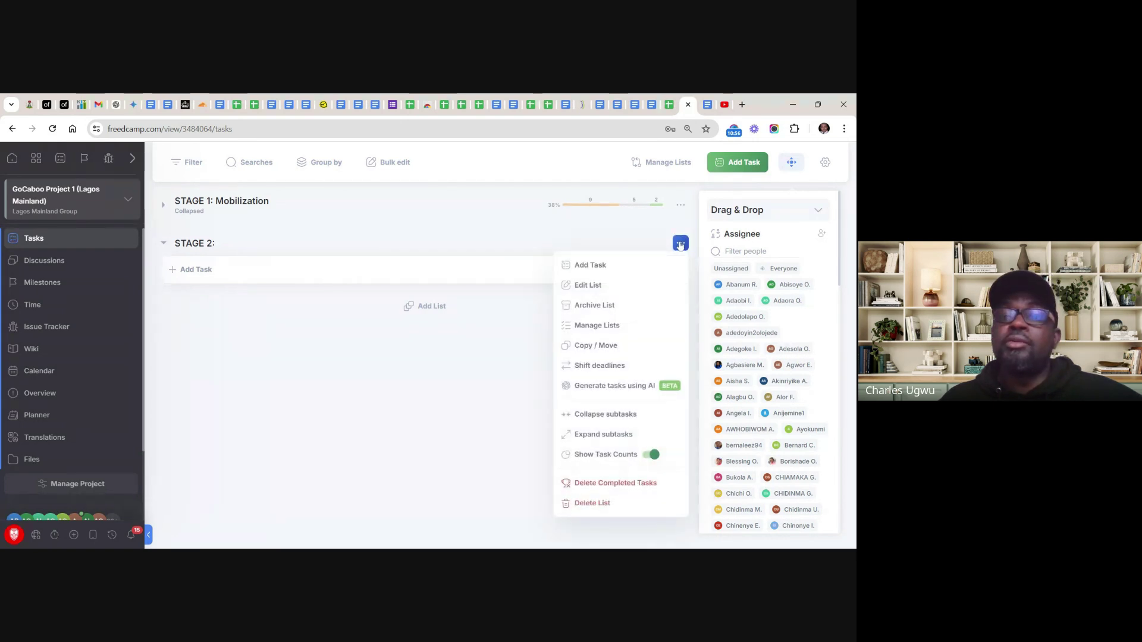
left_click(588, 286)
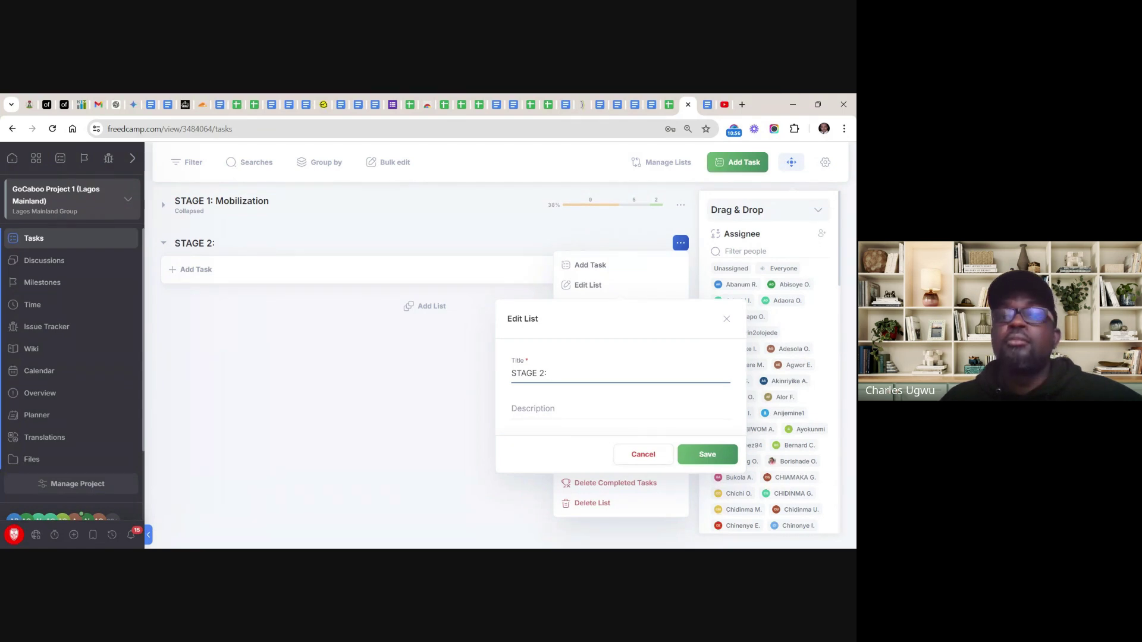
type("Recruitment")
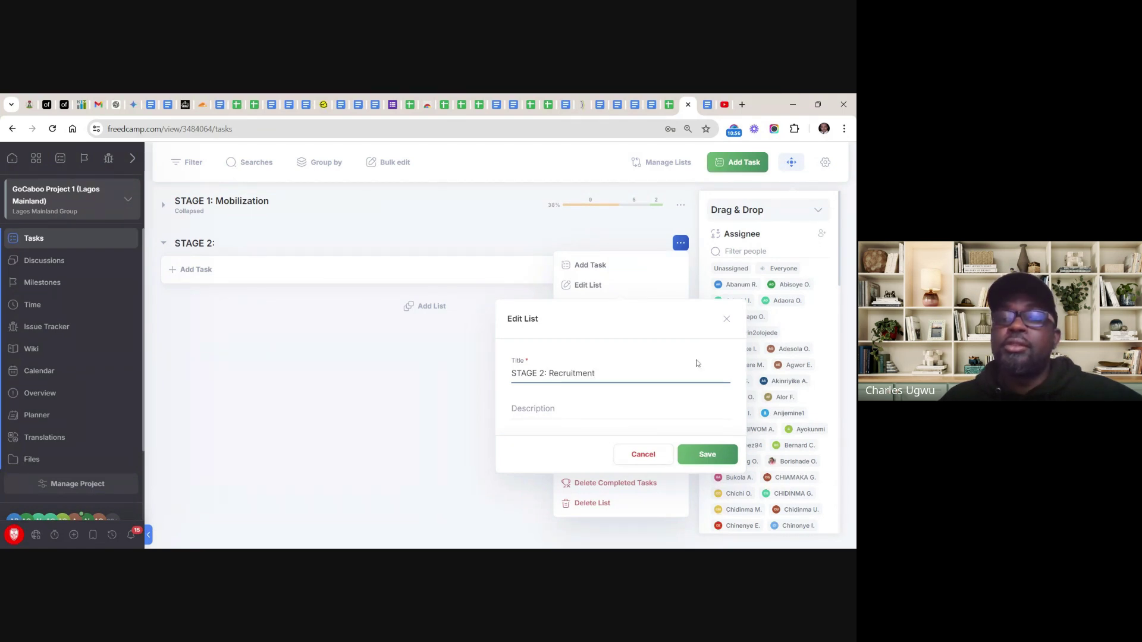
left_click(708, 457)
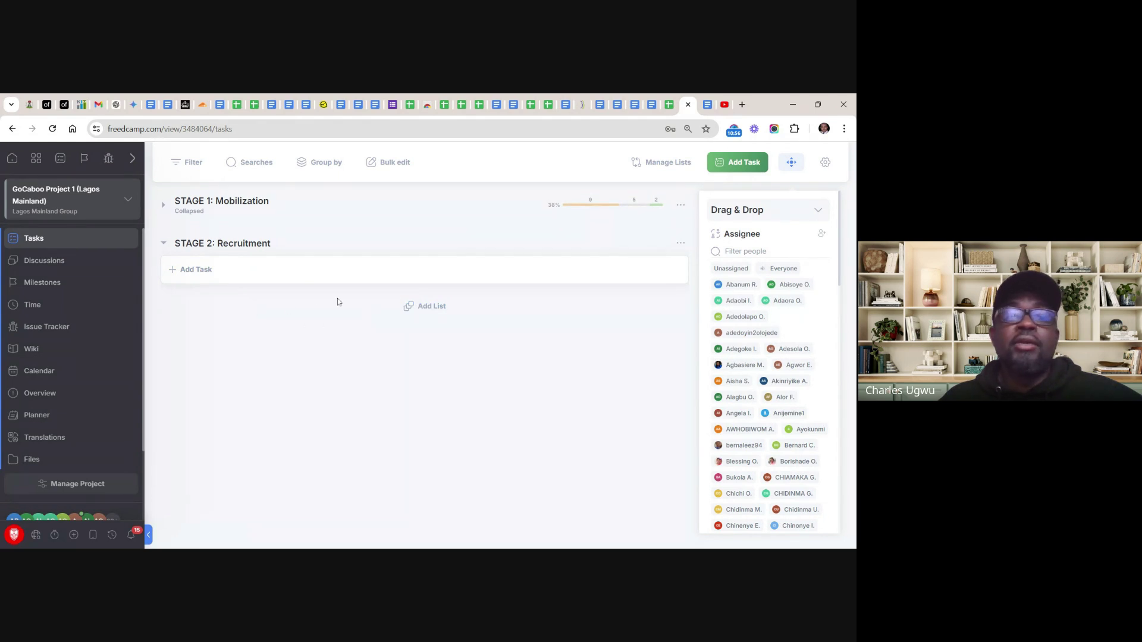
Start a new task list below STAGE 2: Recruitment and enter "STAGE3:" as the beginning of its title
left_click(430, 308)
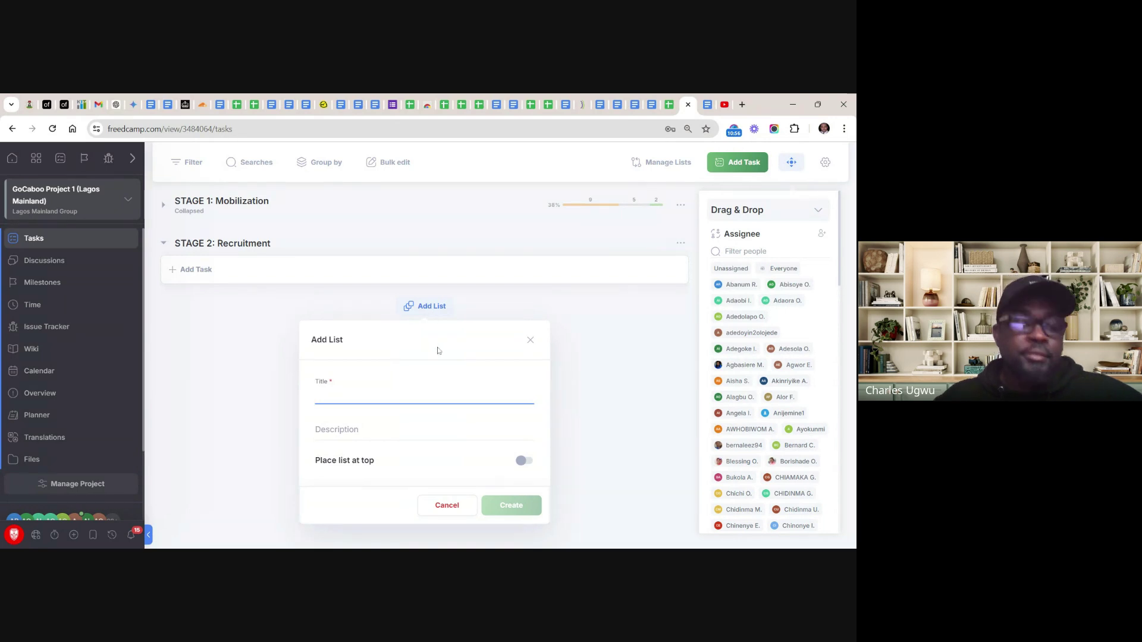
type("S")
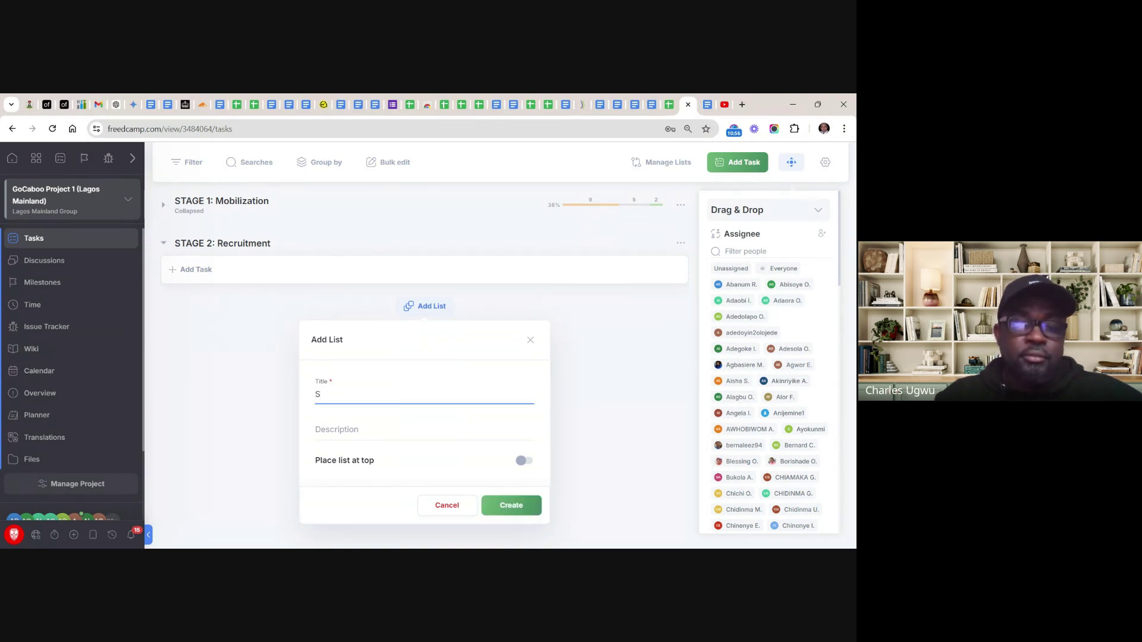
type("t")
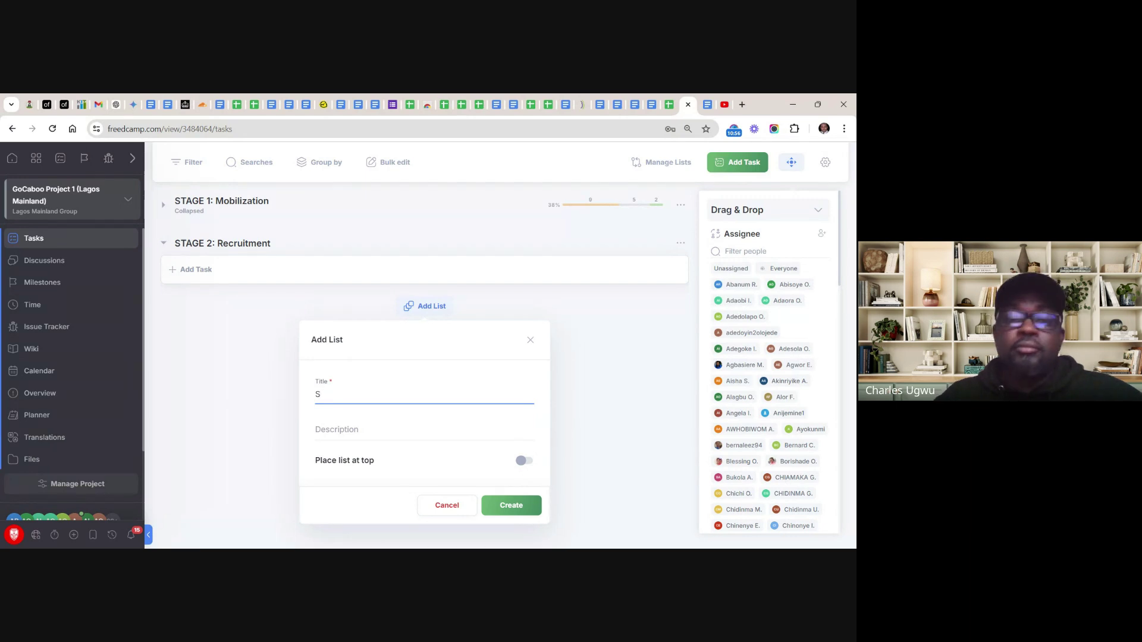
type("TAGE3;")
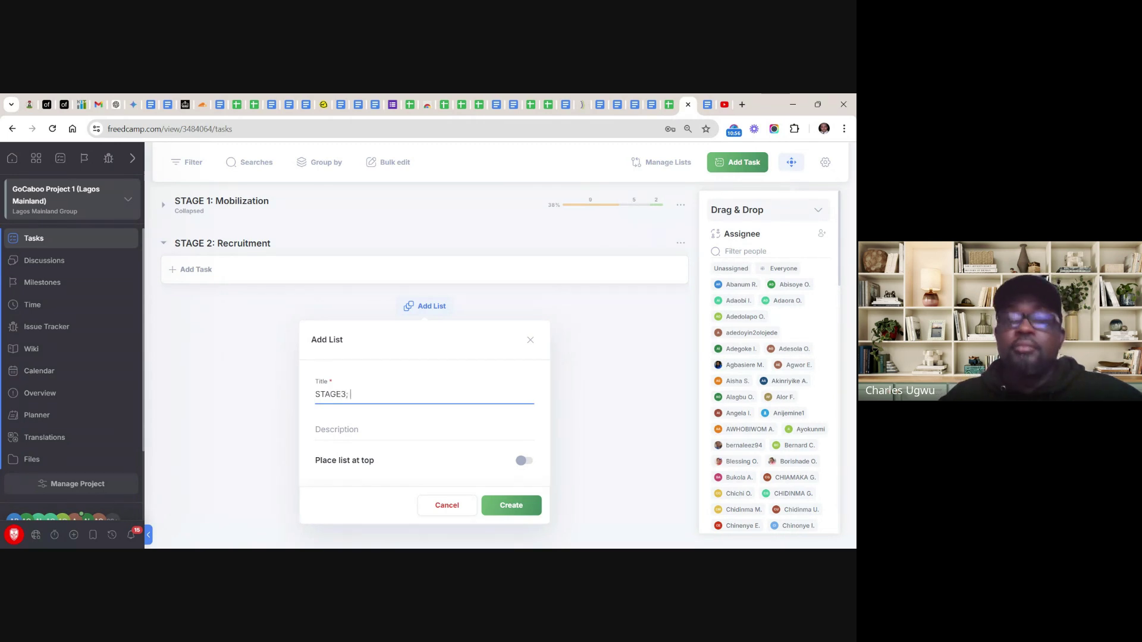
Switch to the Work Breakdown Structure in Google Sheets and copy the Marketing phase name
left_click(668, 105)
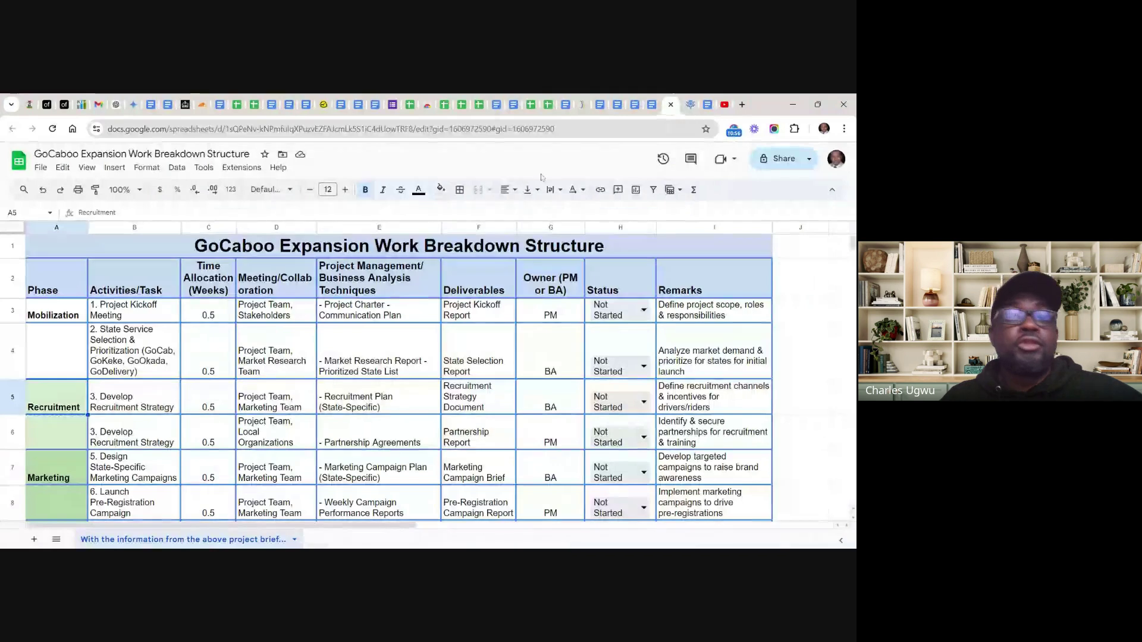
left_click(50, 477)
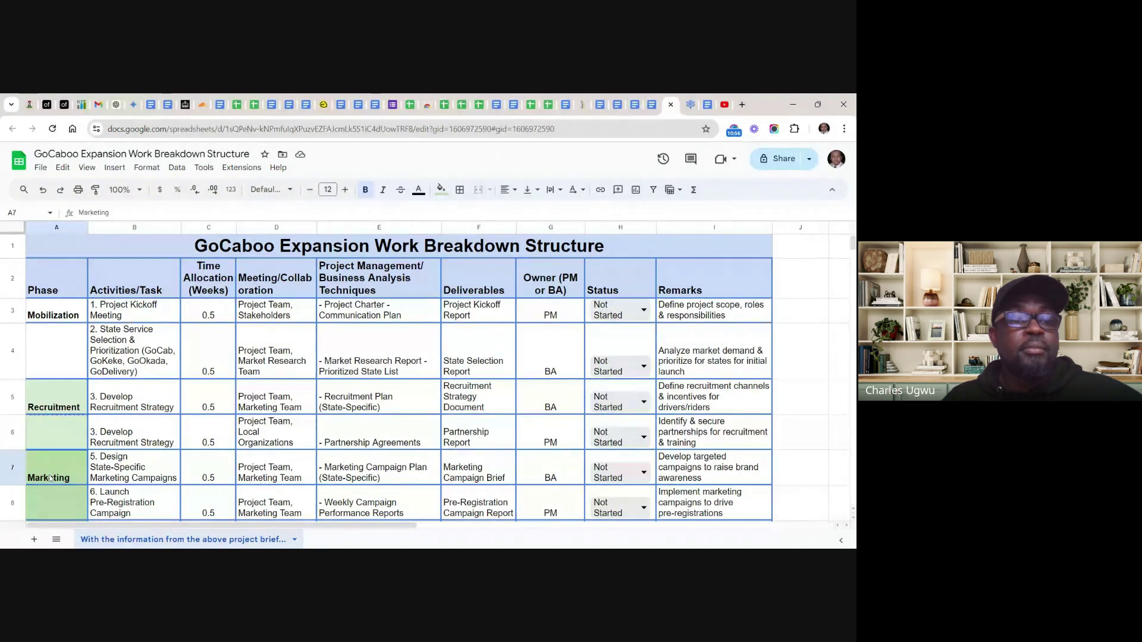
right_click(51, 477)
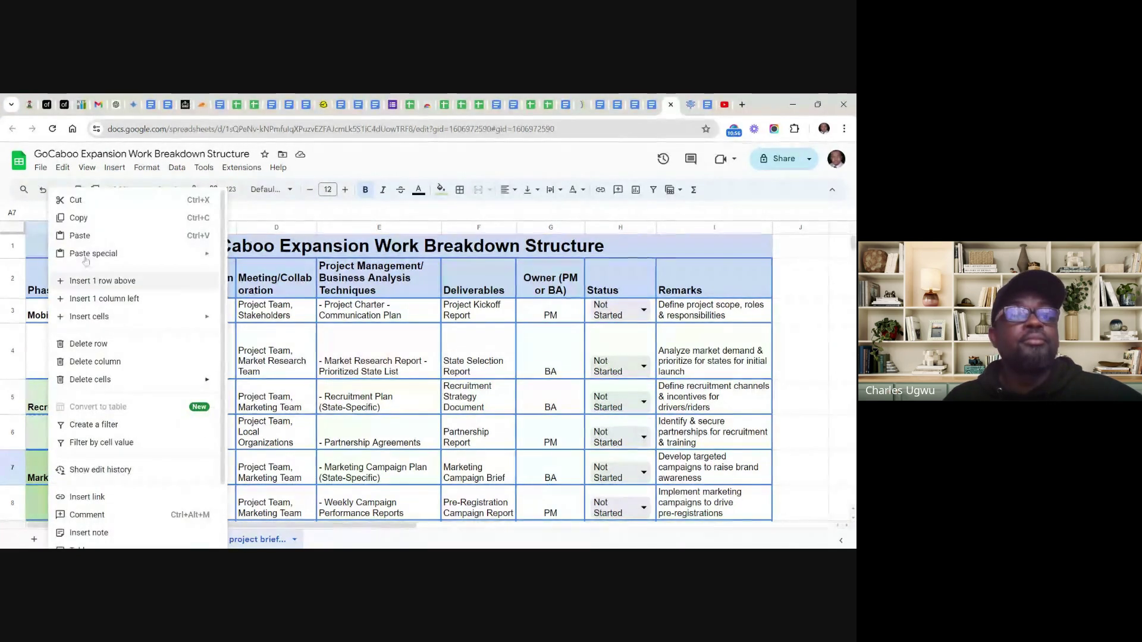
left_click(83, 219)
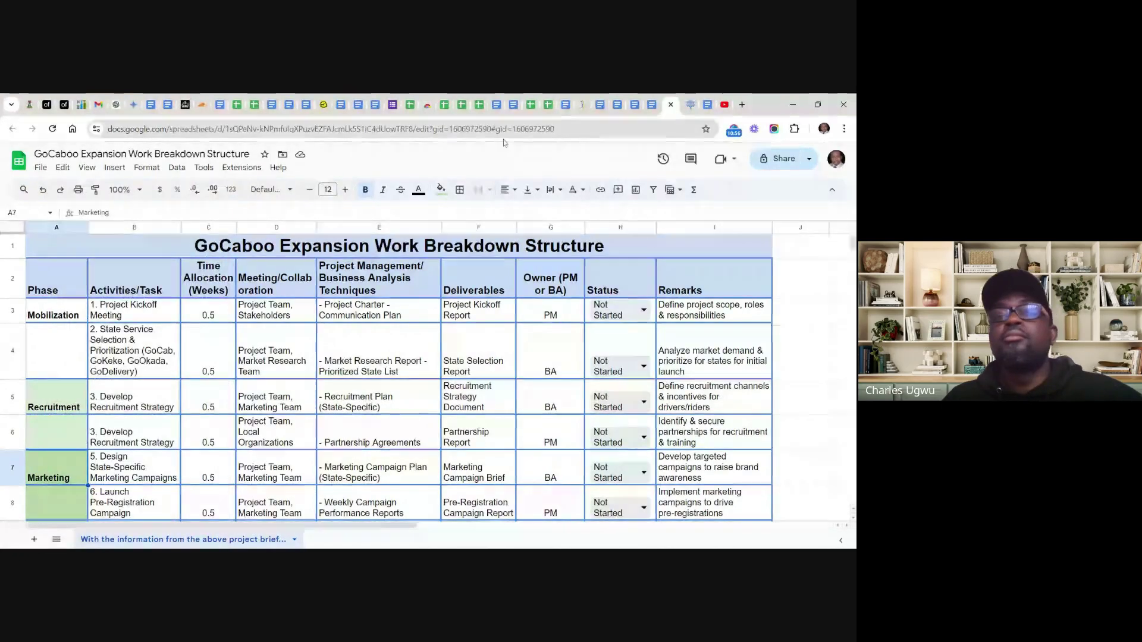
Return to Freedcamp, complete the new list's title as "STAGE3: Marketing", and create the list
left_click(690, 104)
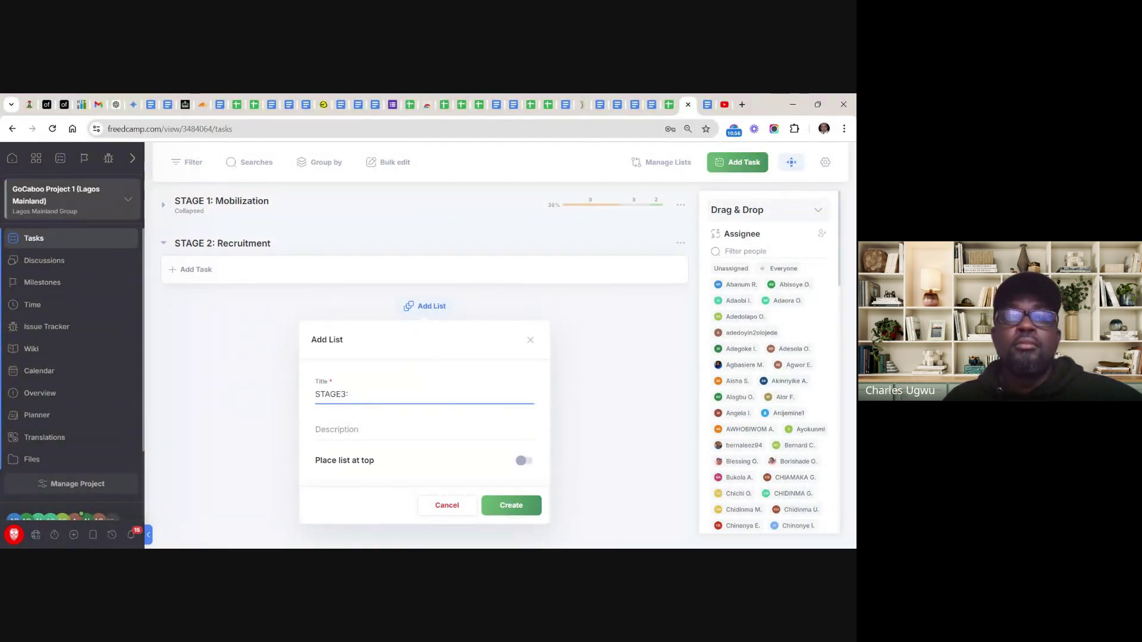
type("Marketing")
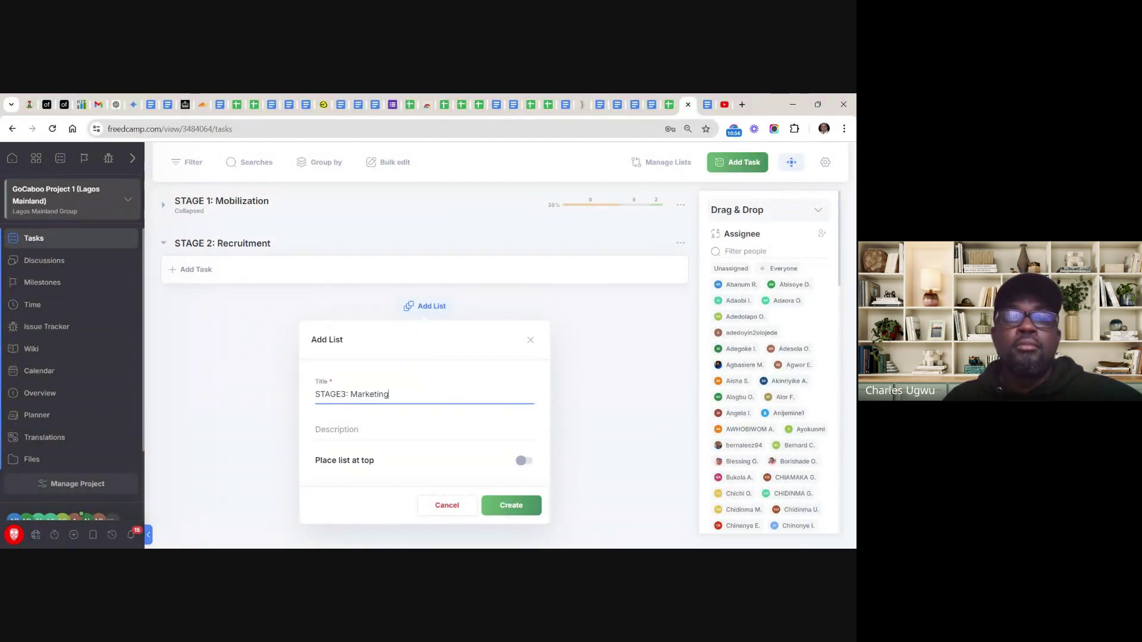
left_click(513, 505)
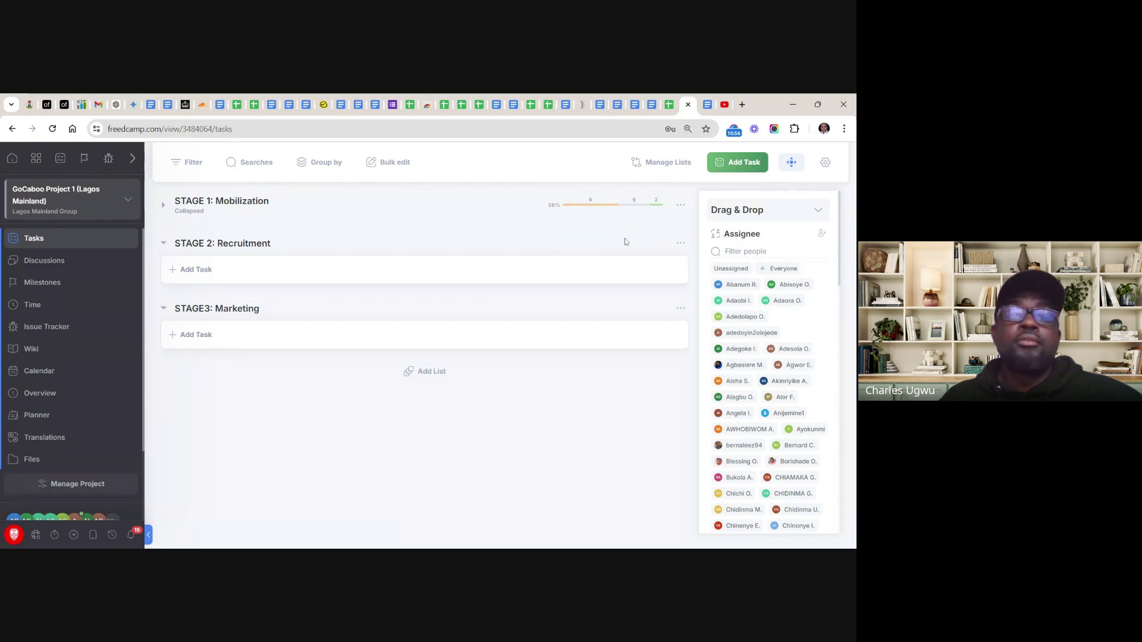
Switch to the Work Breakdown Structure in Google Sheets and copy the Reporting & Review phase name
left_click(669, 105)
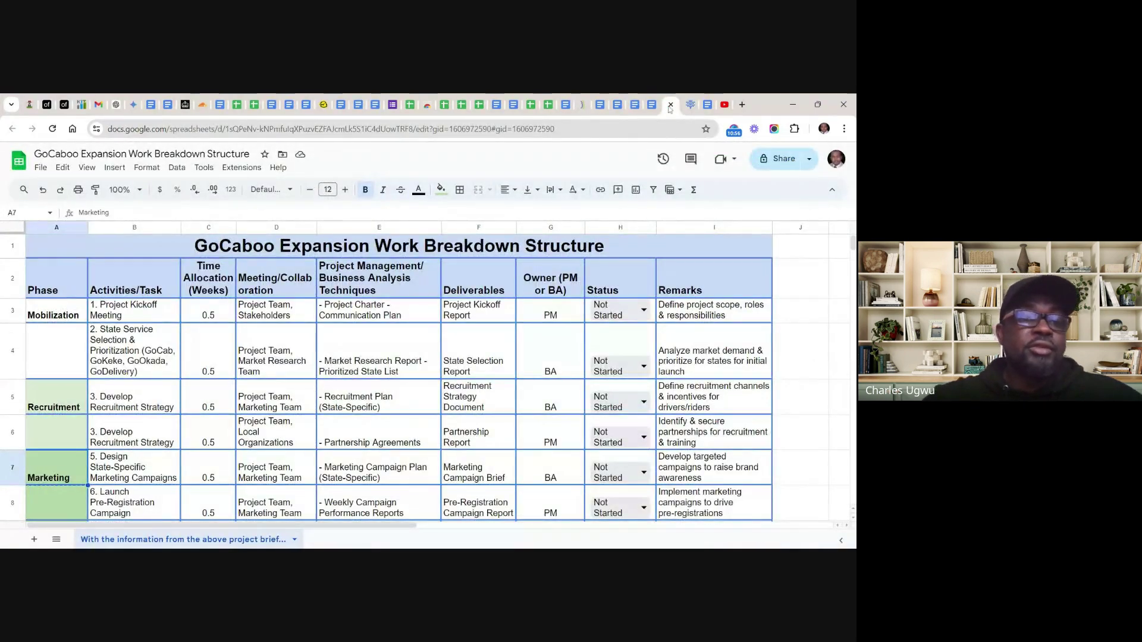
scroll(386, 374, "down", 3)
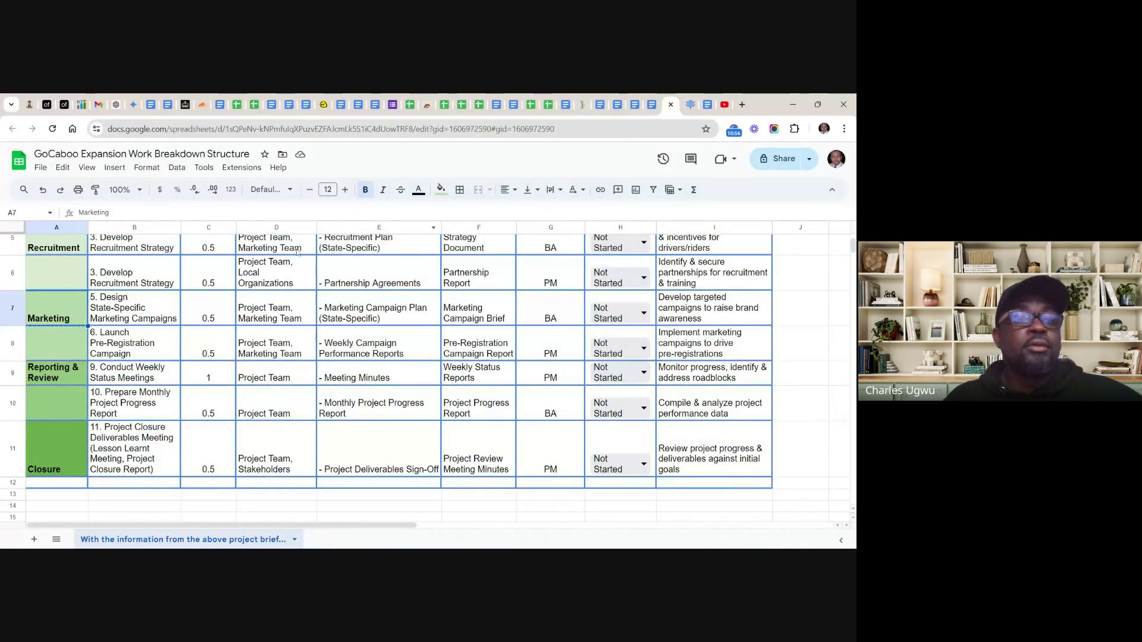
right_click(48, 376)
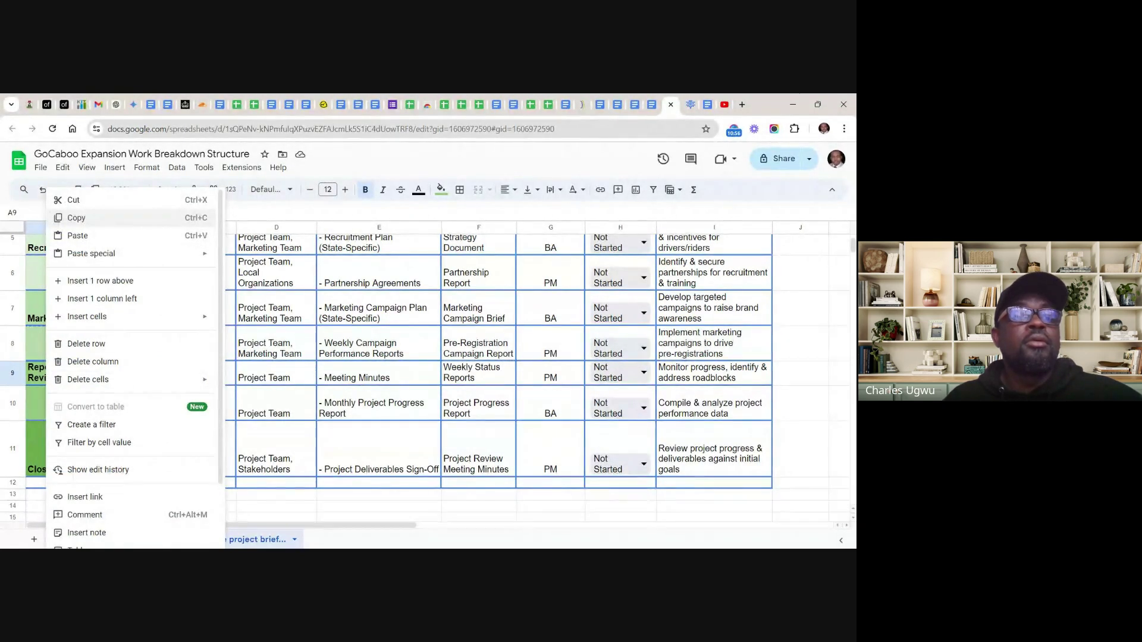
left_click(83, 219)
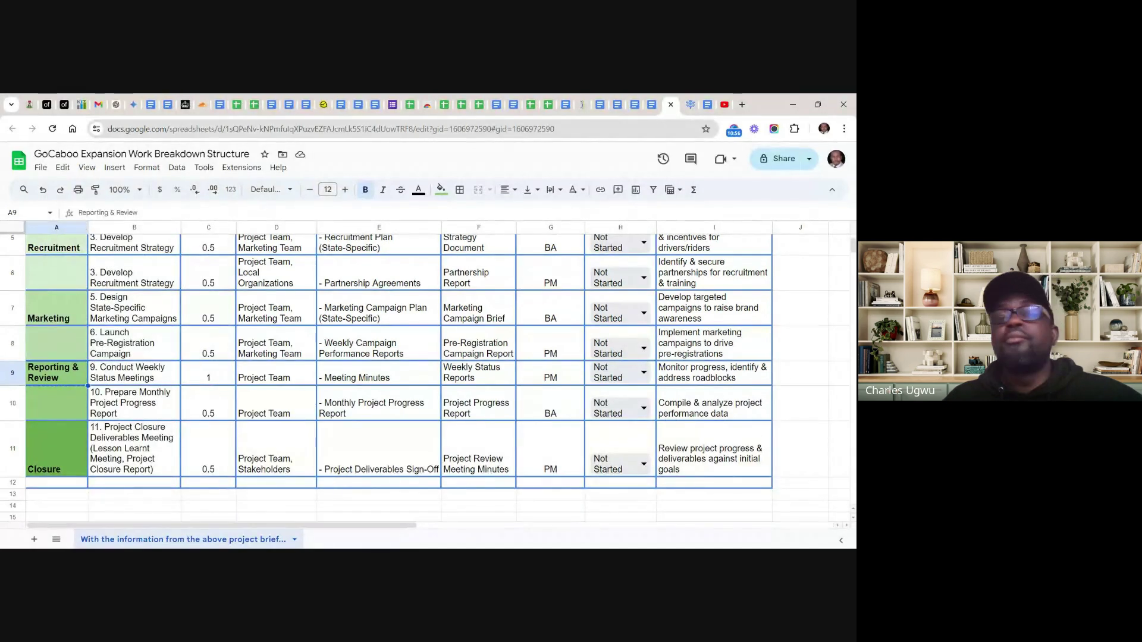
Switch to Freedcamp and create a task list titled "STAGE 4: Reporting & Review" below the Marketing list
left_click(690, 106)
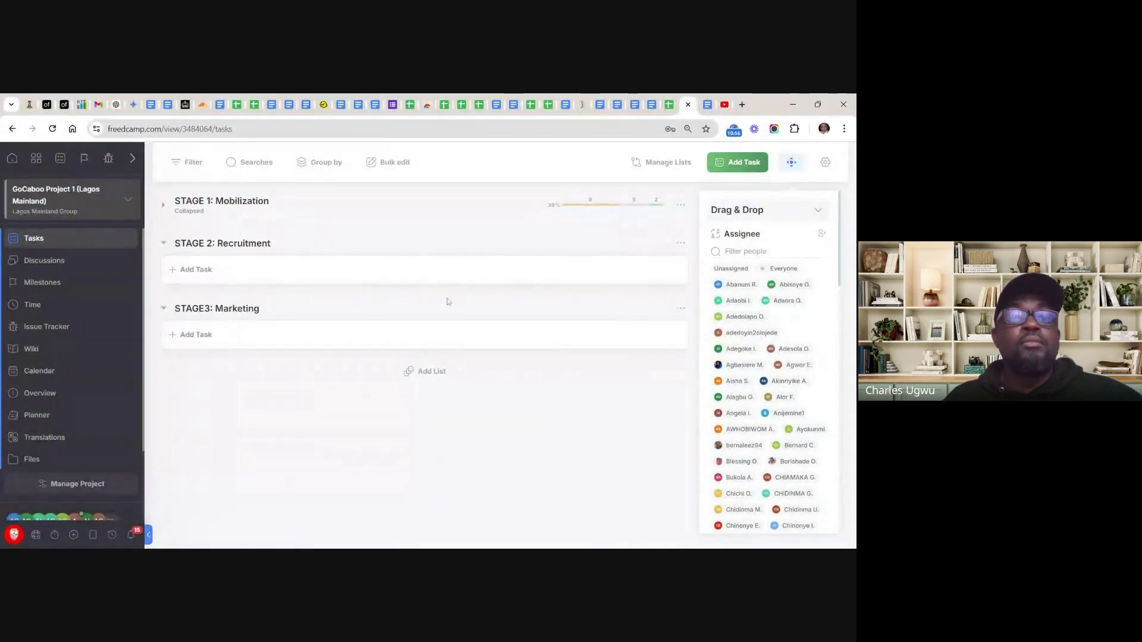
left_click(431, 373)
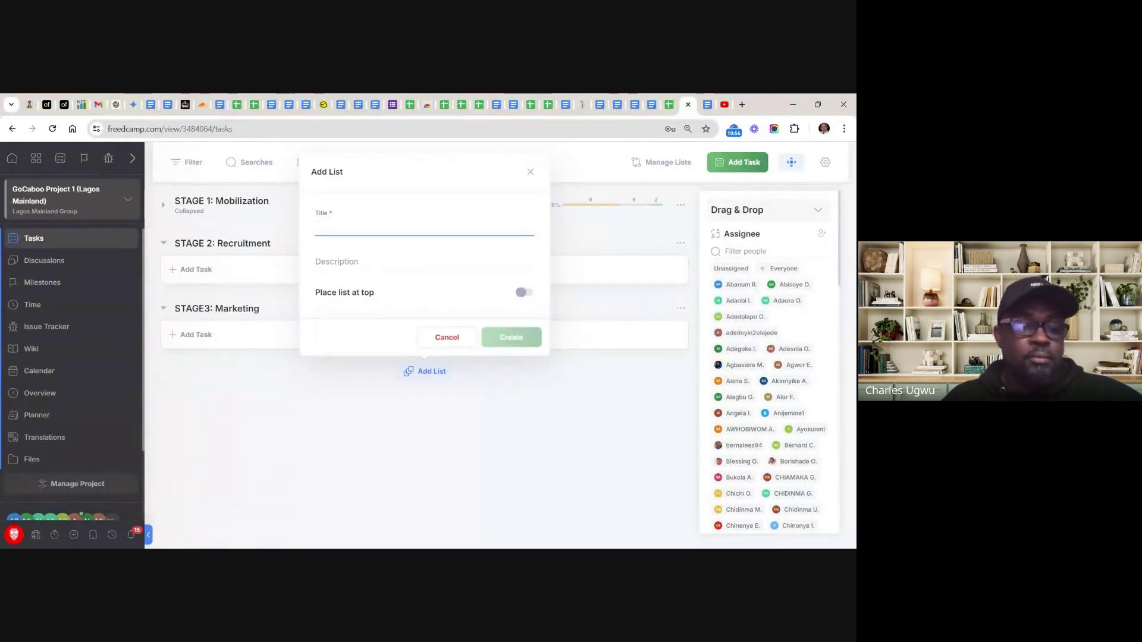
type("ST")
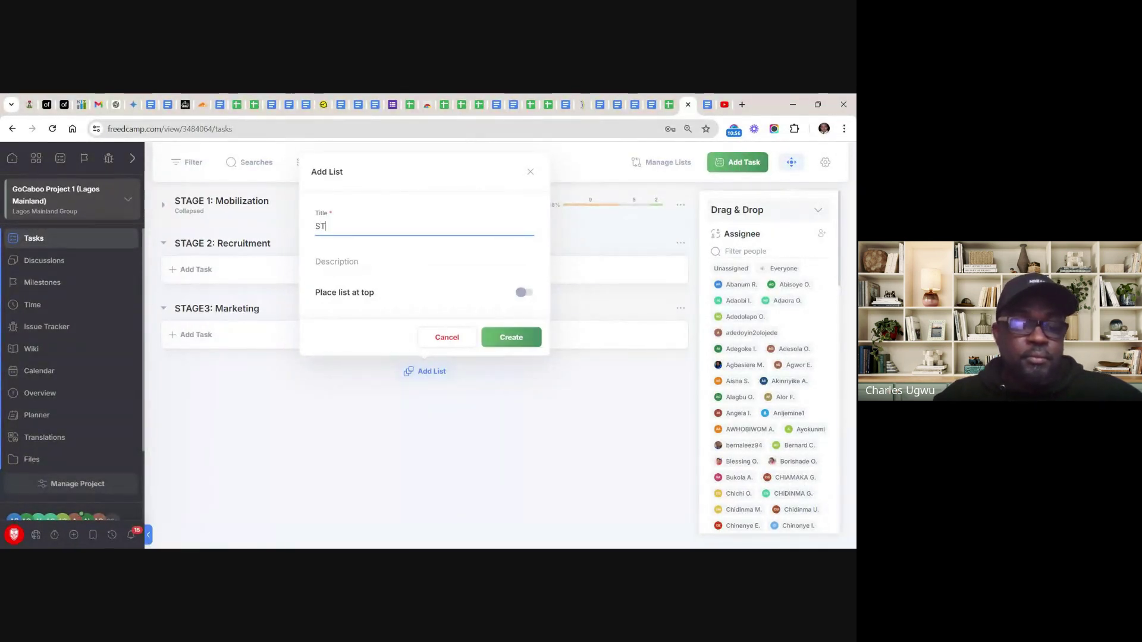
type("AGE")
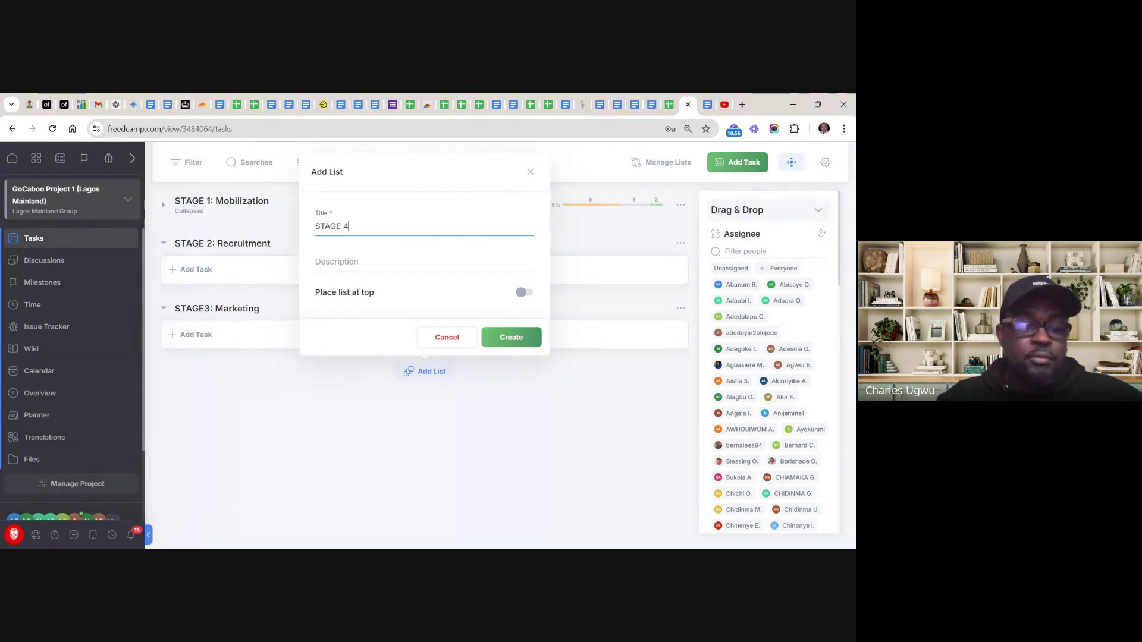
type("4:")
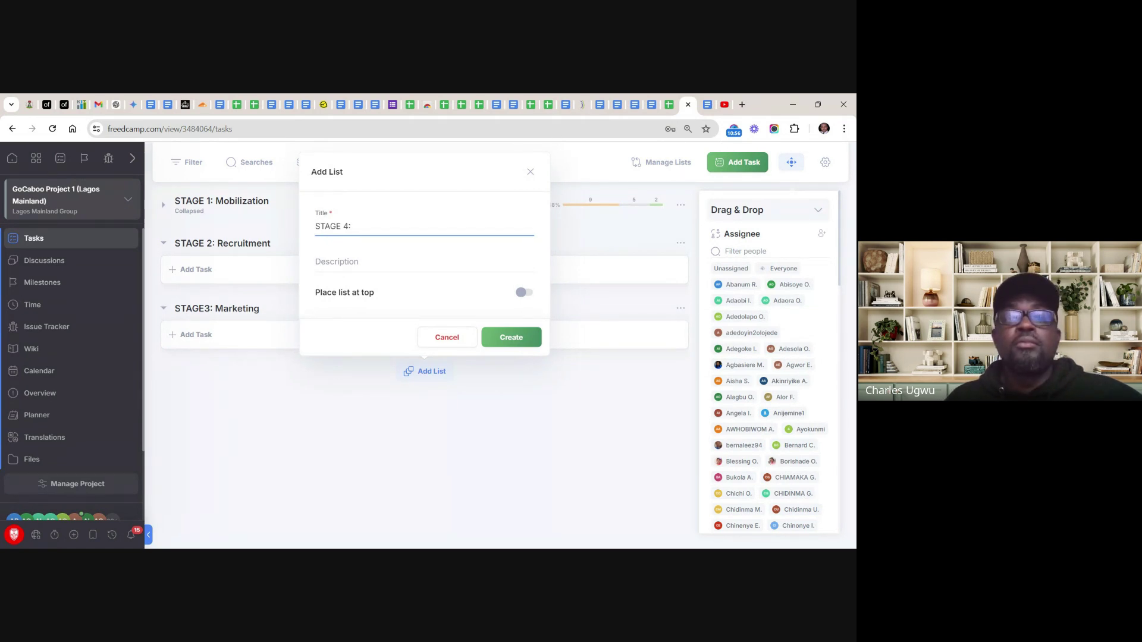
type(" Reporting & Review")
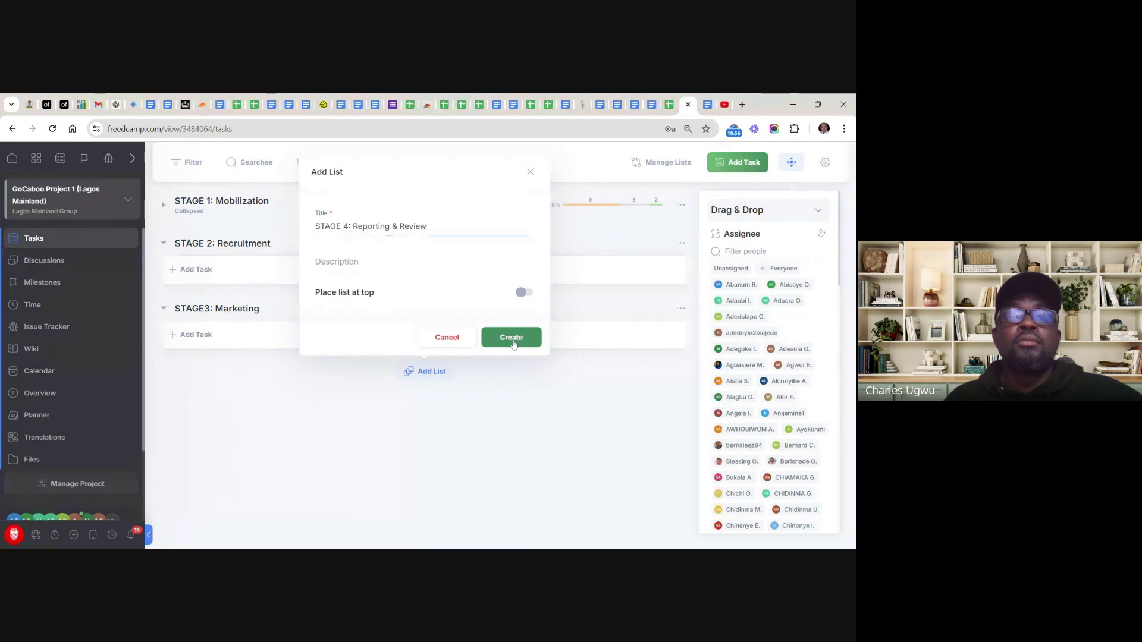
left_click(512, 342)
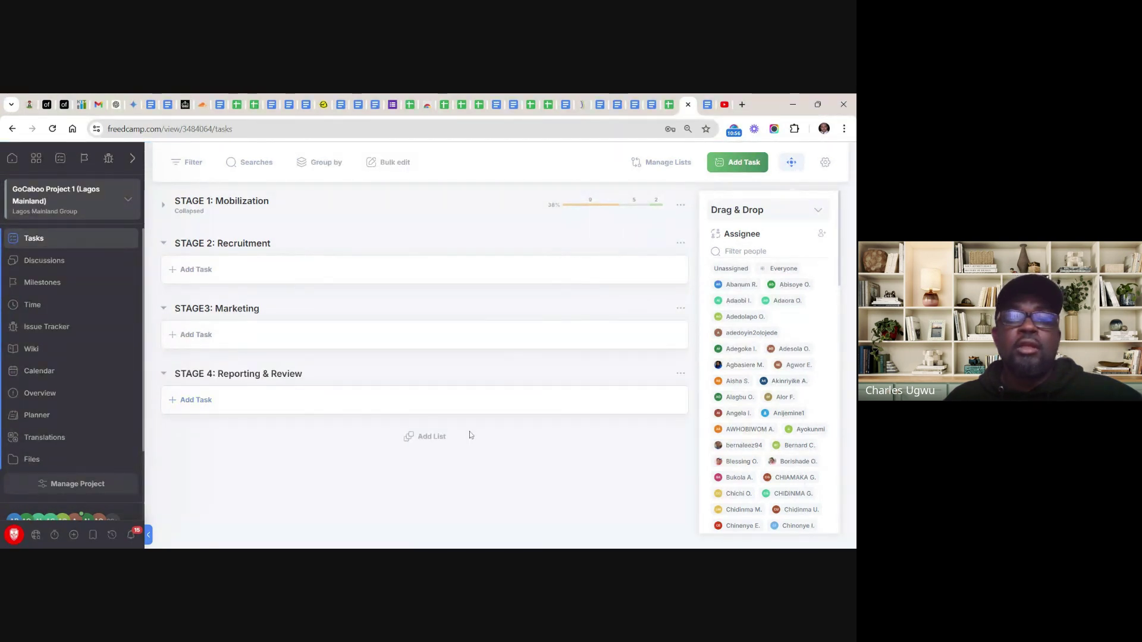
Create another task list titled "STAGE 5: Closure" below STAGE 4: Reporting & Review
left_click(428, 440)
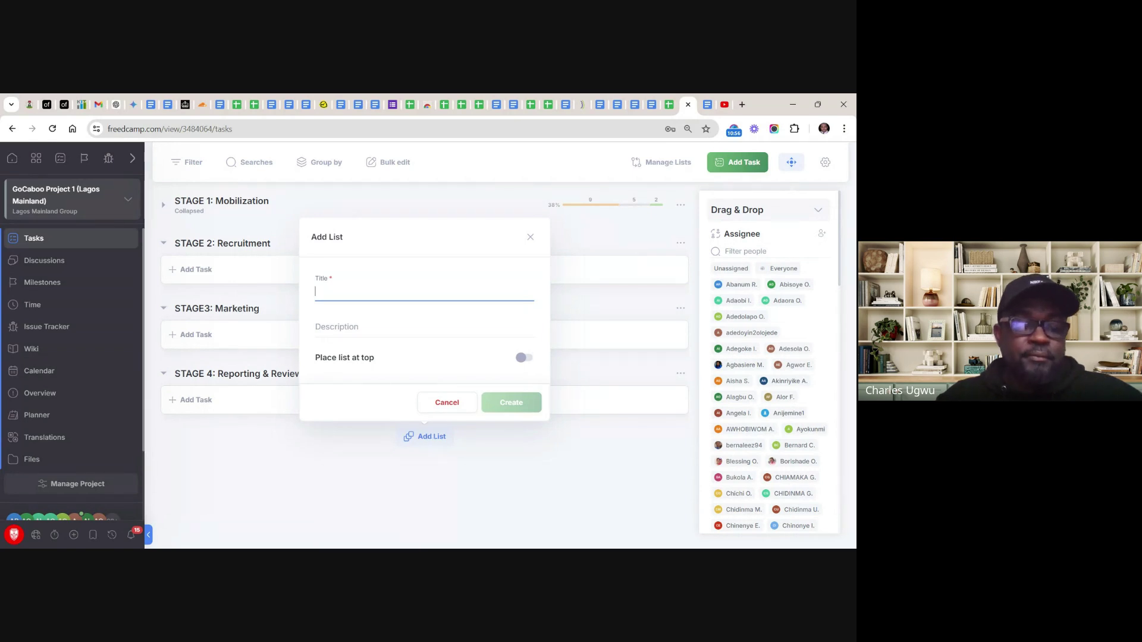
type("STAGE")
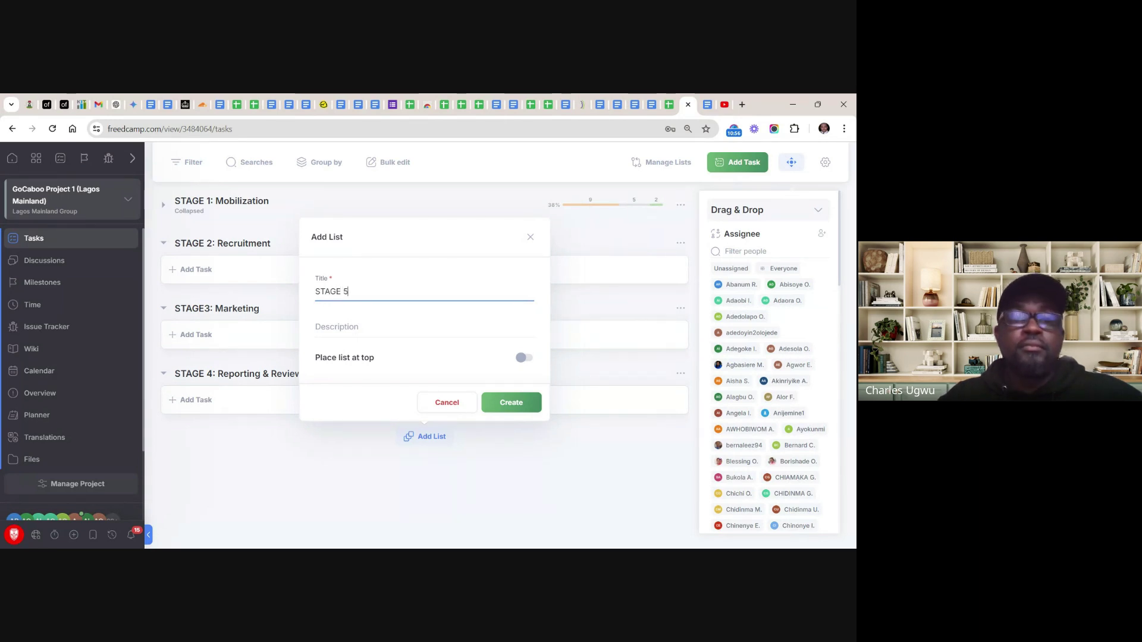
type(" 5")
key("BackSpace")
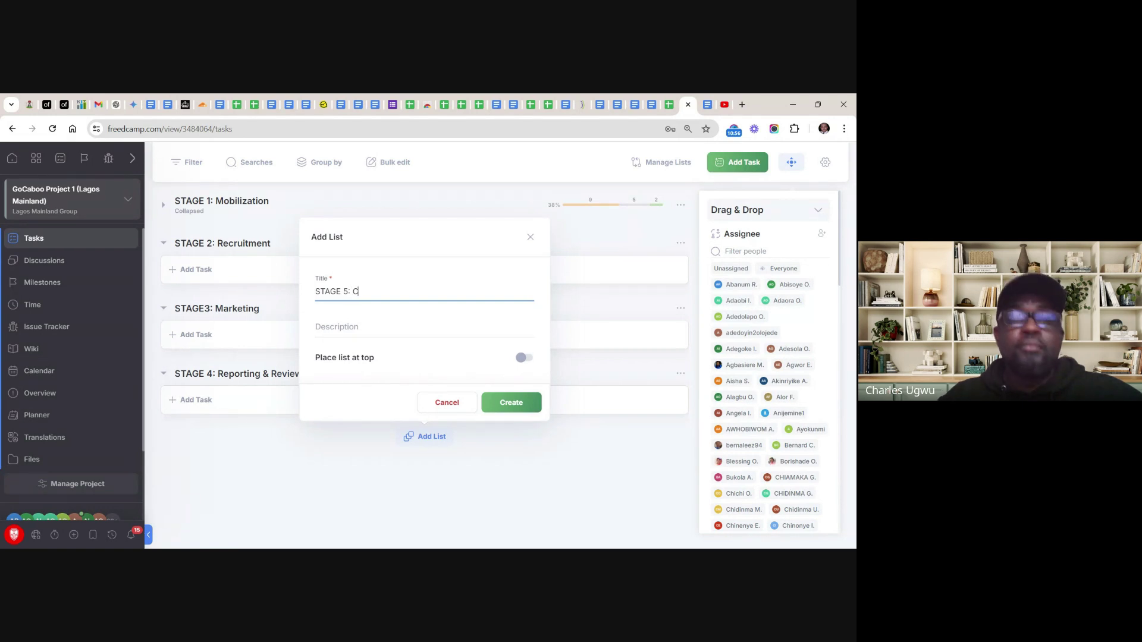
type(": Closu")
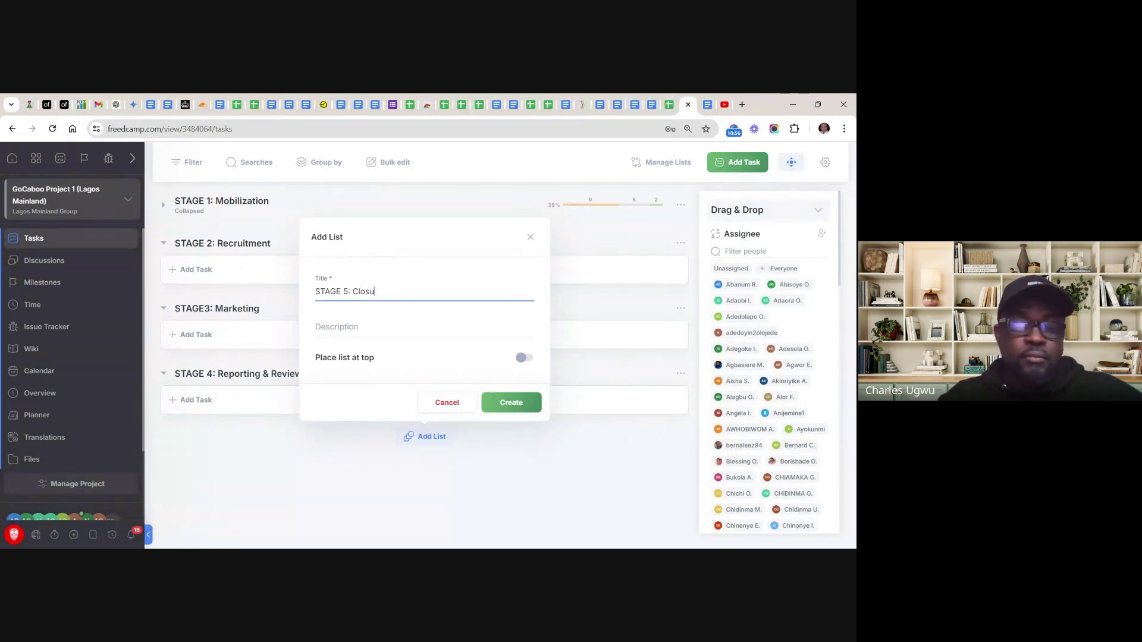
type("re")
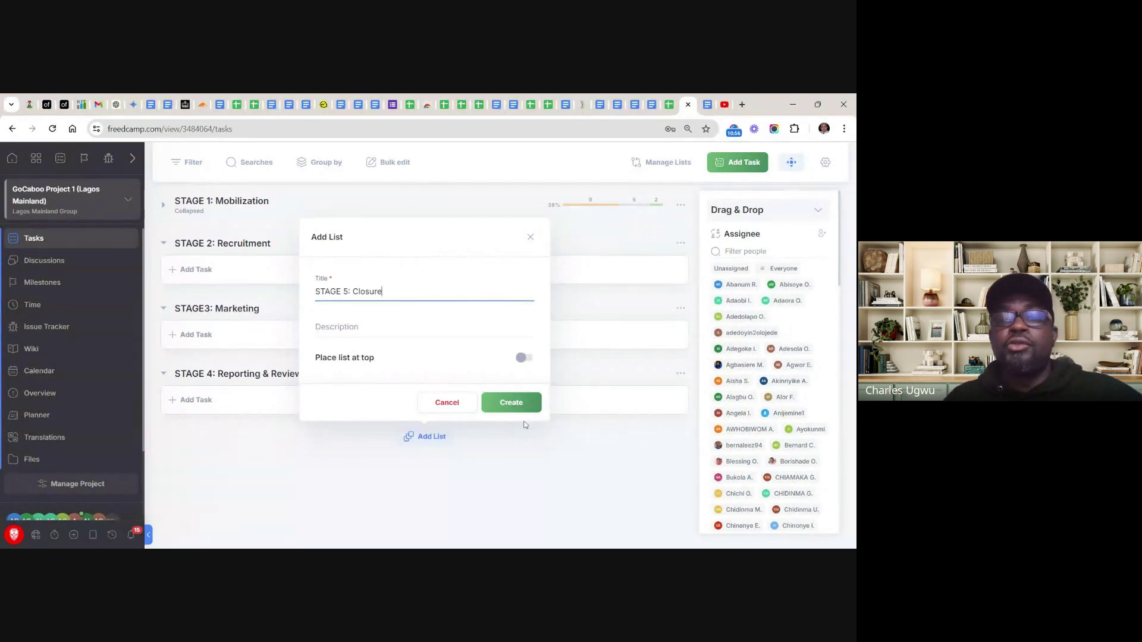
left_click(515, 405)
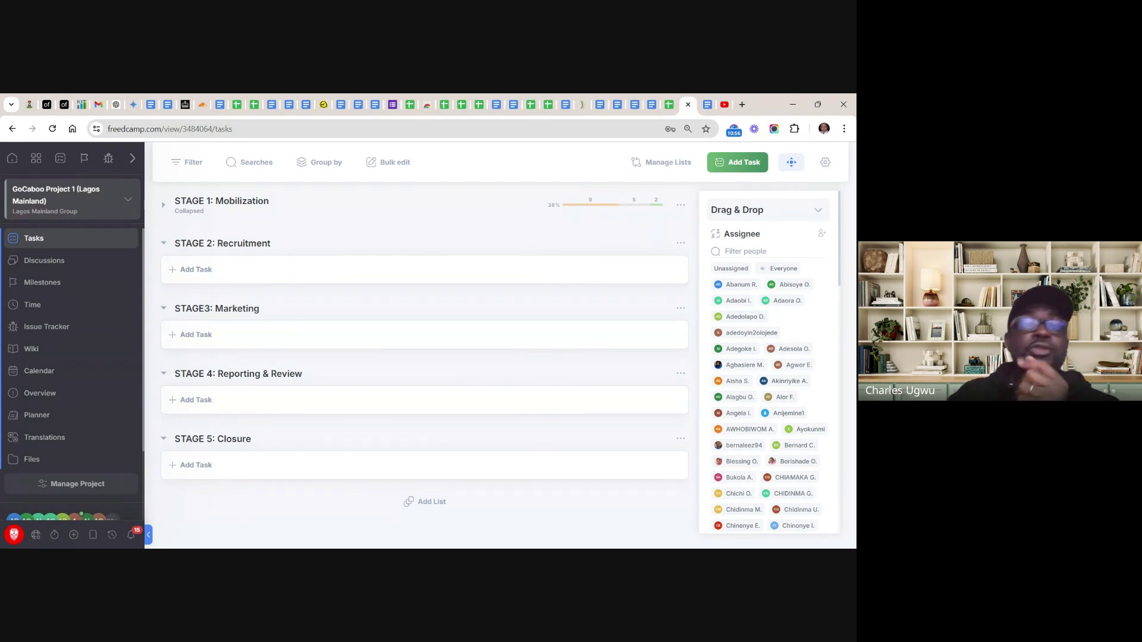
Expand the STAGE 1: Mobilization list and copy the "1. Project Kickoff Meeting" activity from the Work Breakdown Structure in Google Sheets
left_click(164, 206)
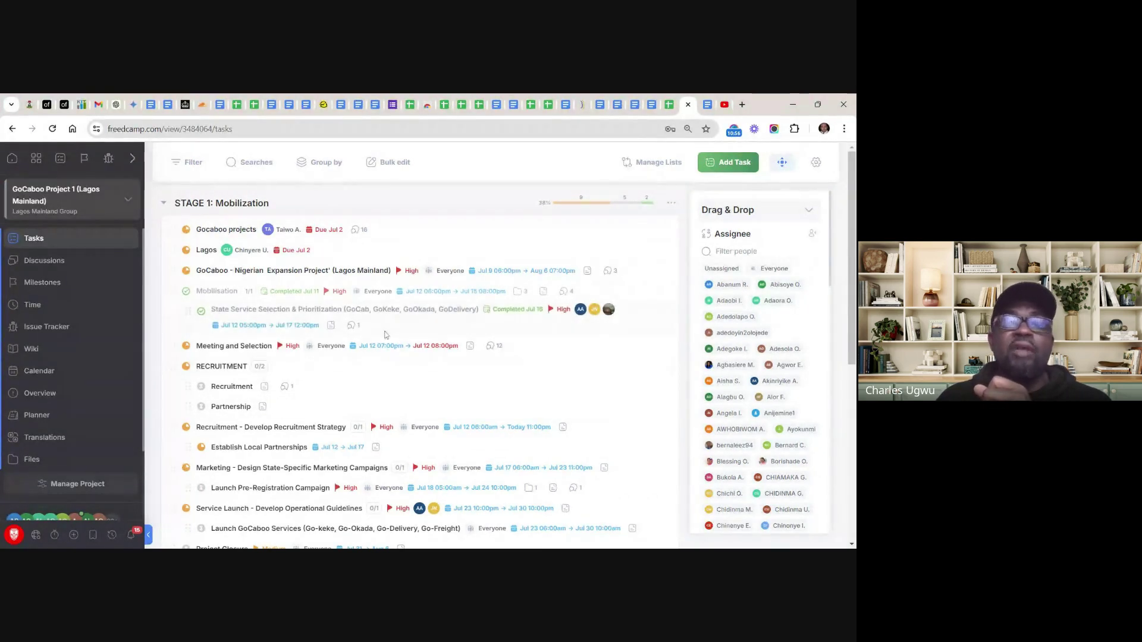
left_click(670, 110)
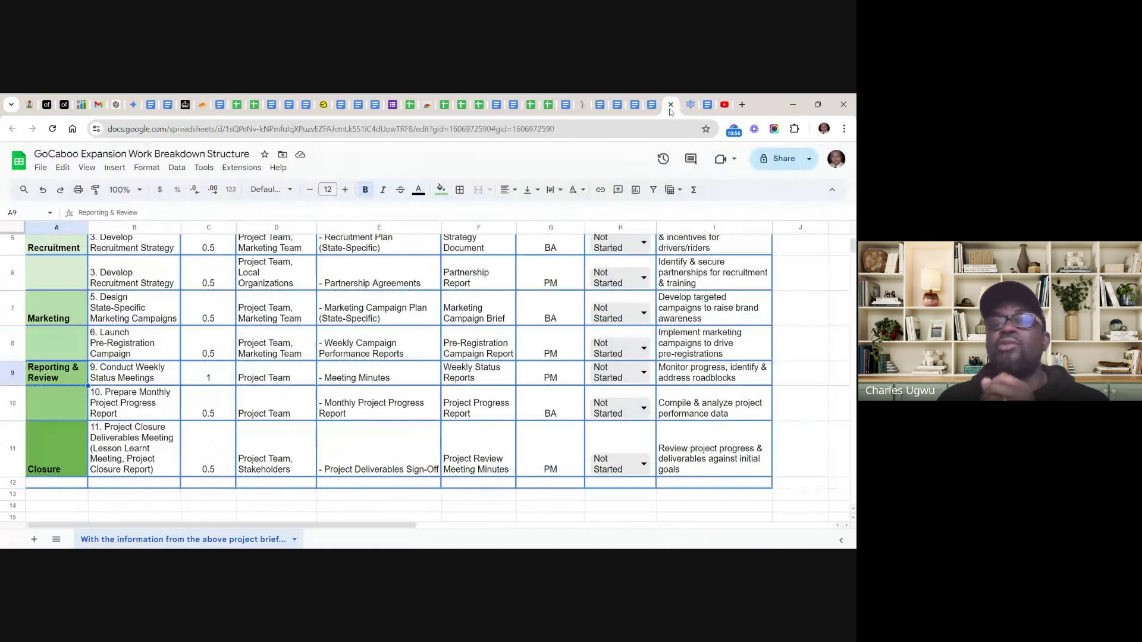
scroll(416, 374, "up", 3)
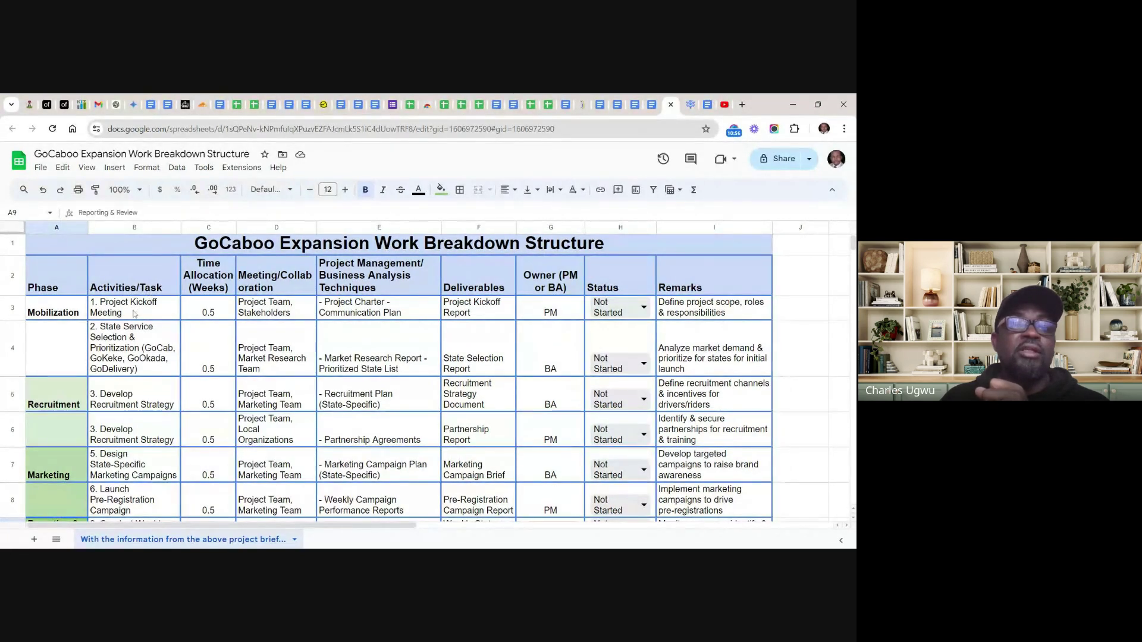
left_click(135, 314)
right_click(134, 313)
mouse_move(134, 315)
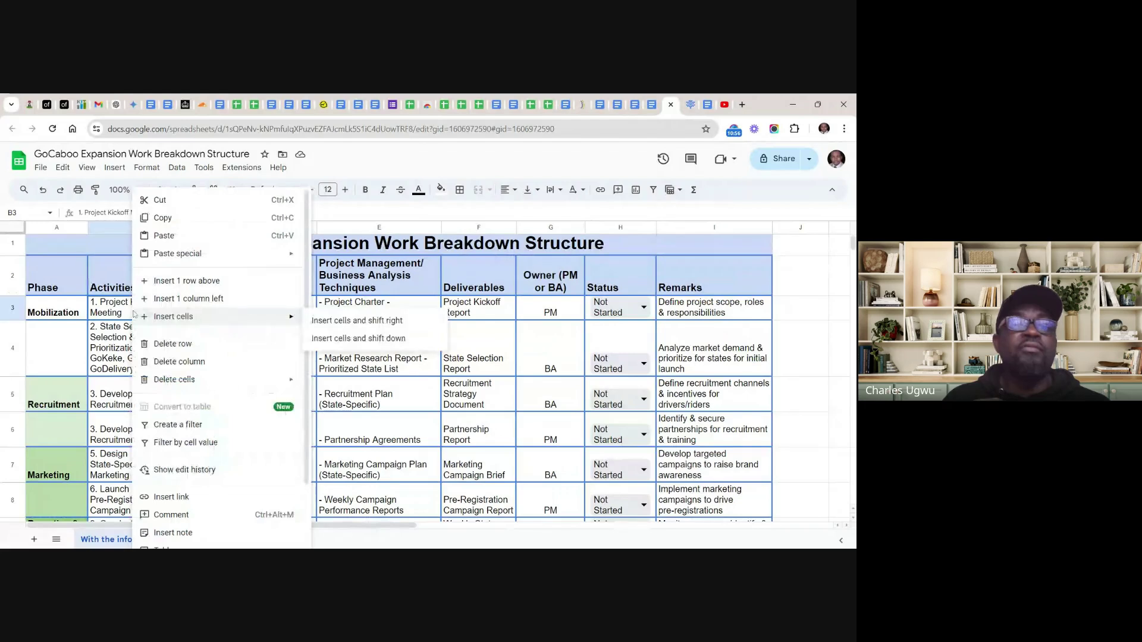
left_click(163, 218)
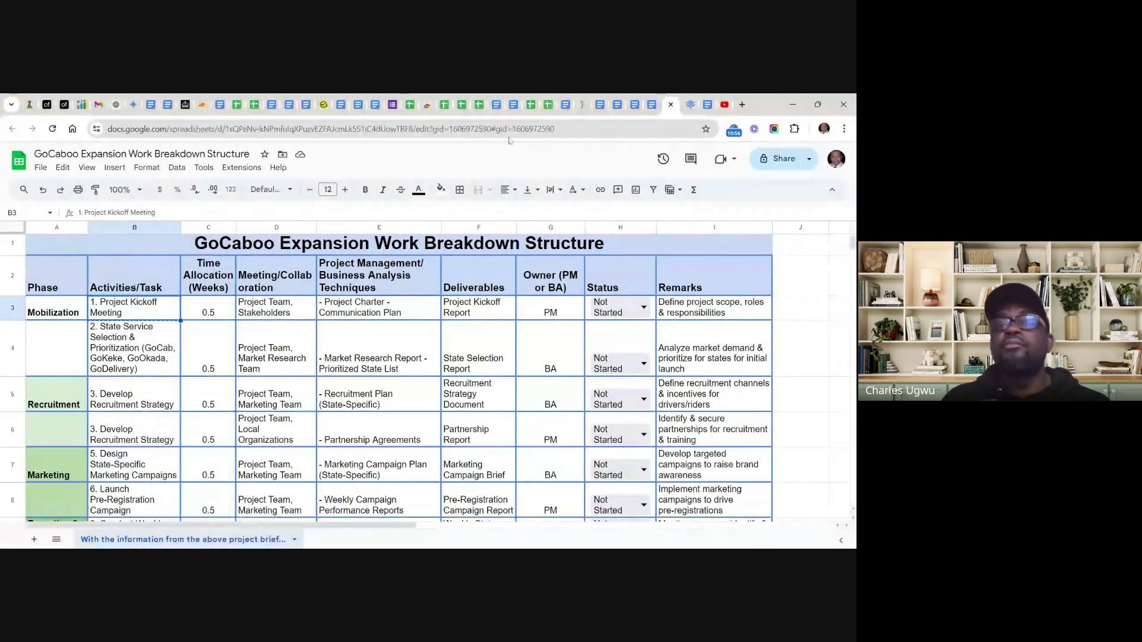
Return to Freedcamp, add the task "Task 1: 1. Project Kickoff Meeting" to STAGE 1: Mobilization, and move it to the start of that list
left_click(692, 110)
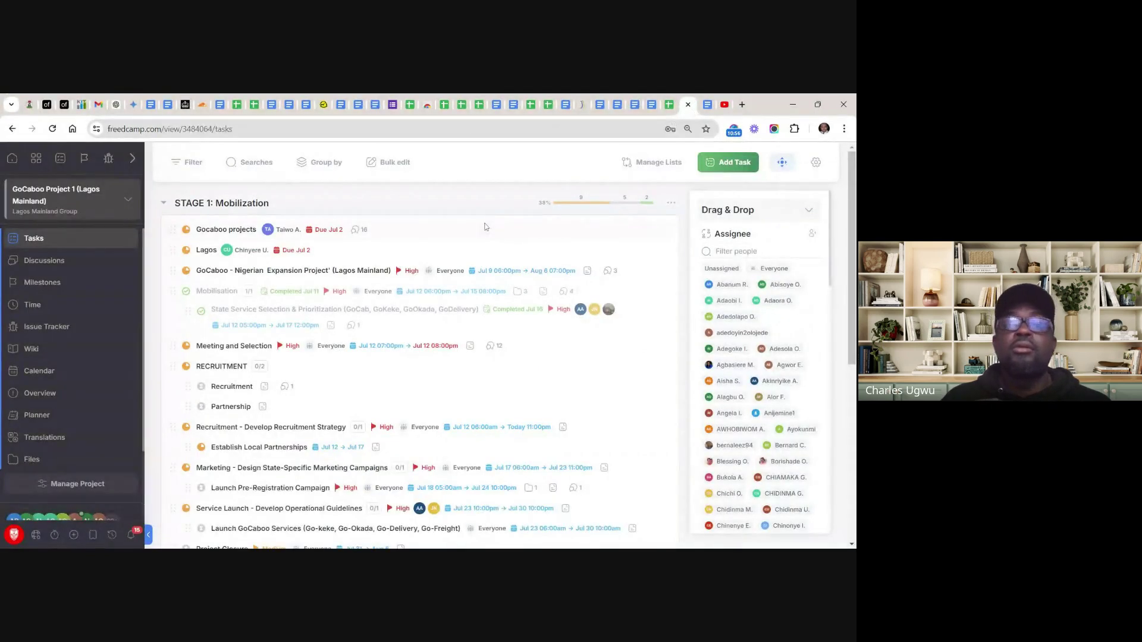
scroll(484, 227, "down", 3)
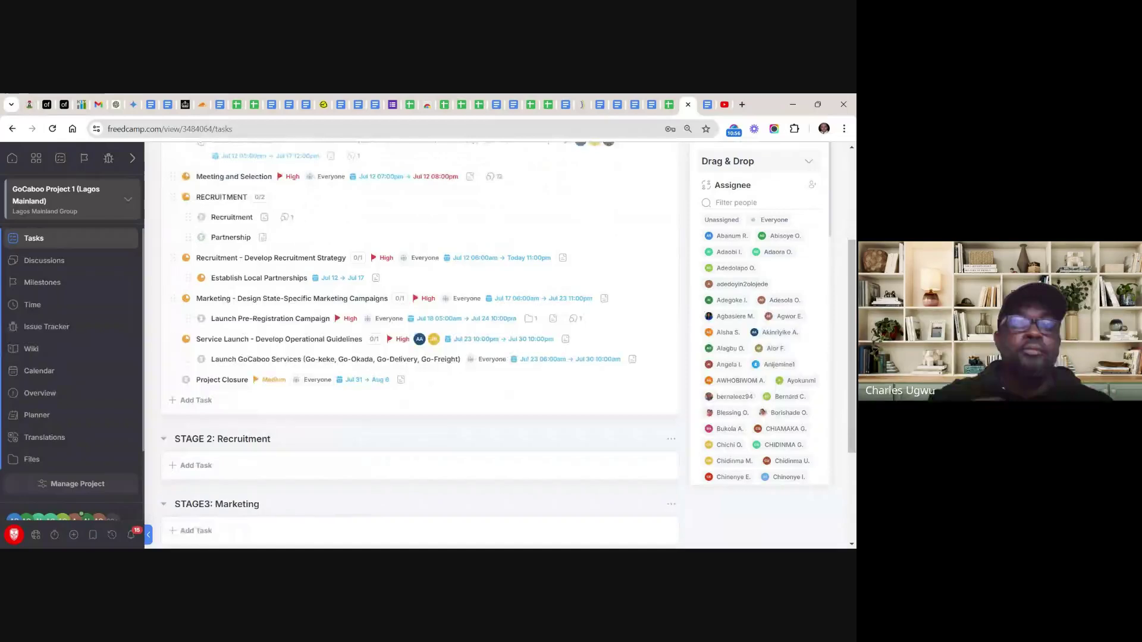
left_click(198, 401)
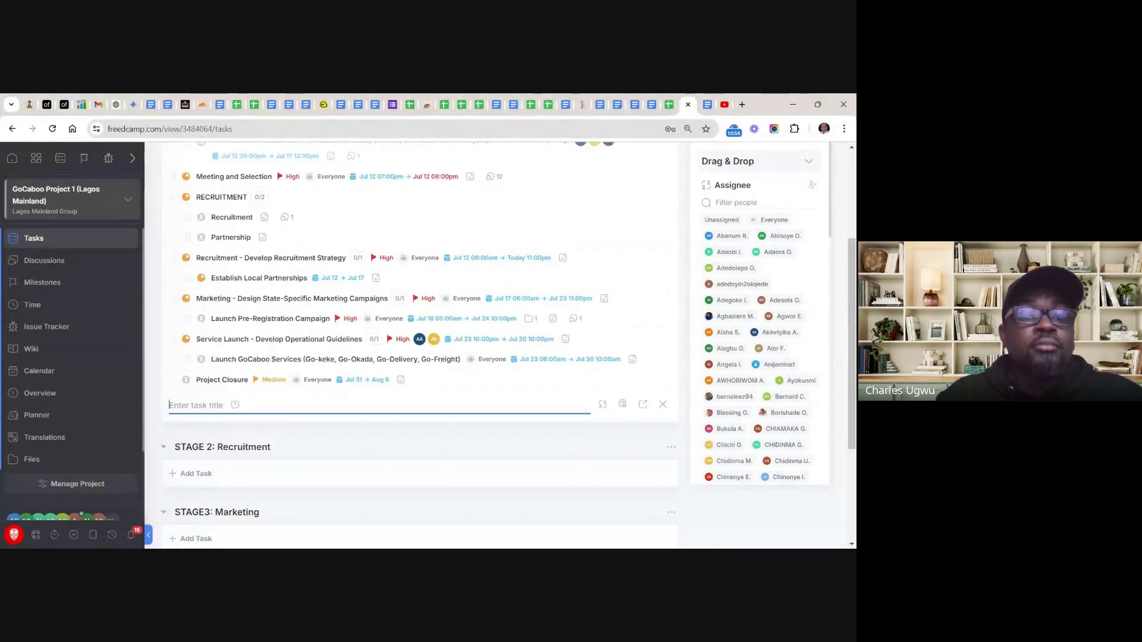
type("Task")
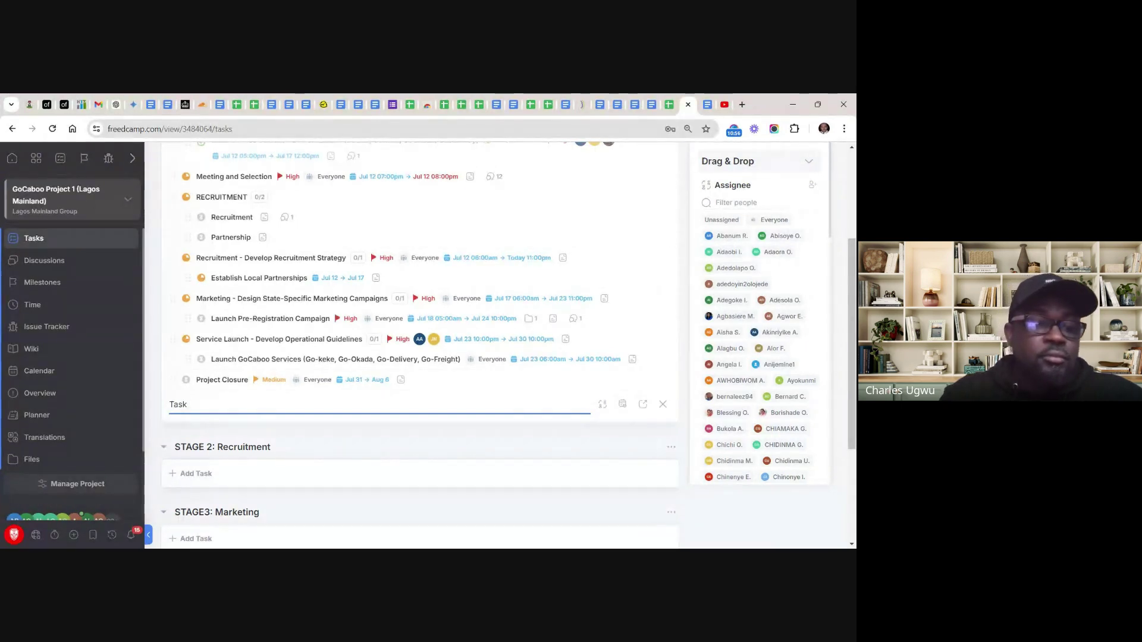
type(" 1:")
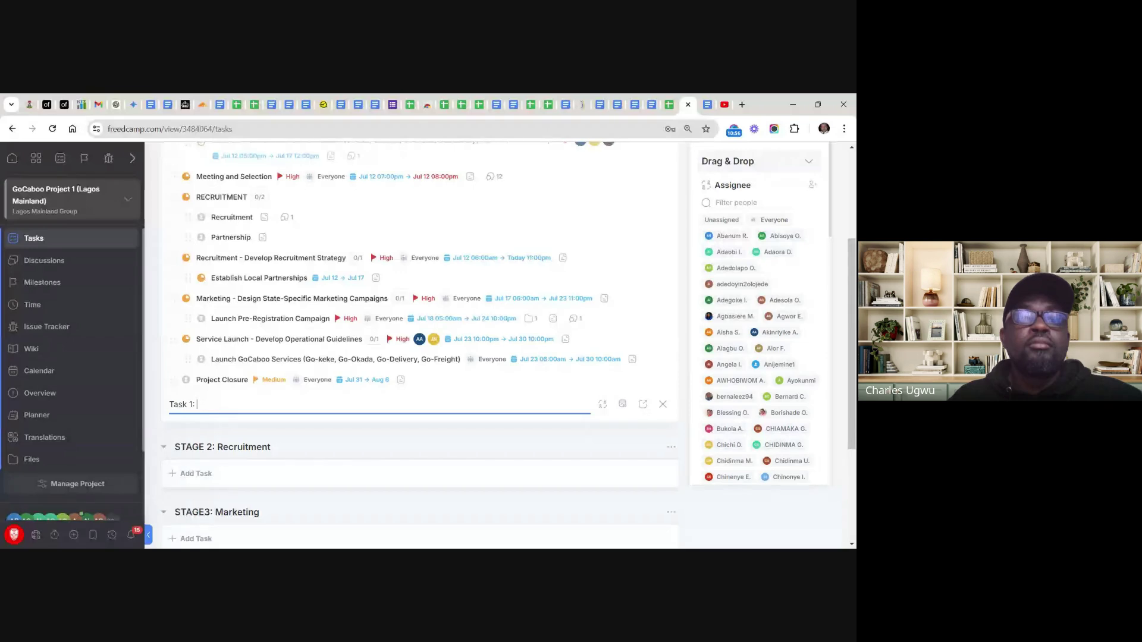
key("ctrl+v")
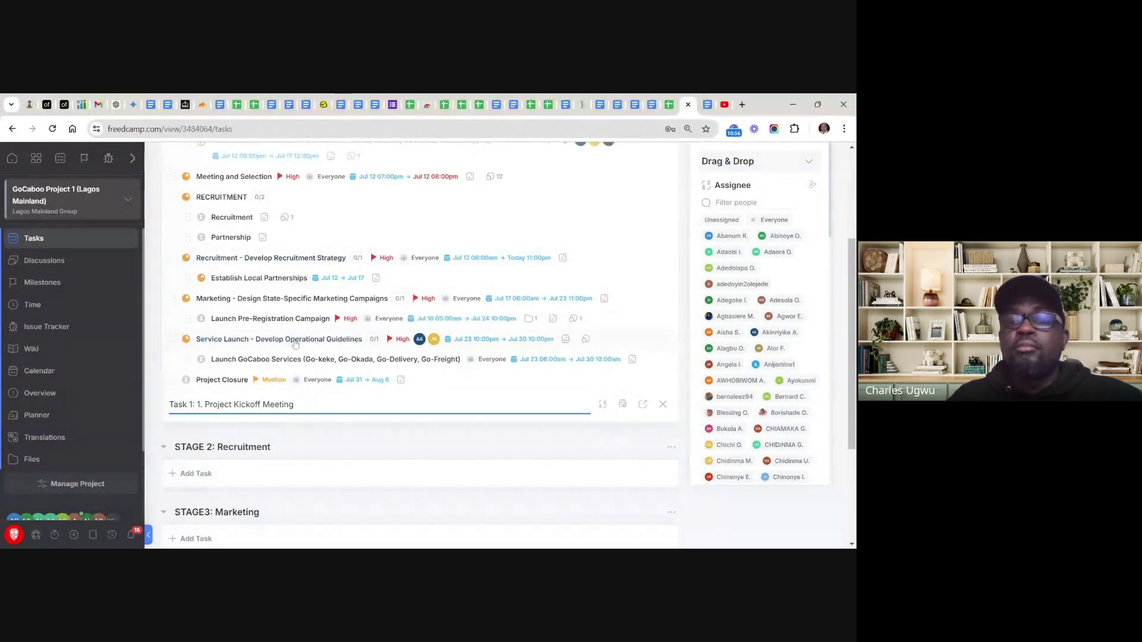
key("Return")
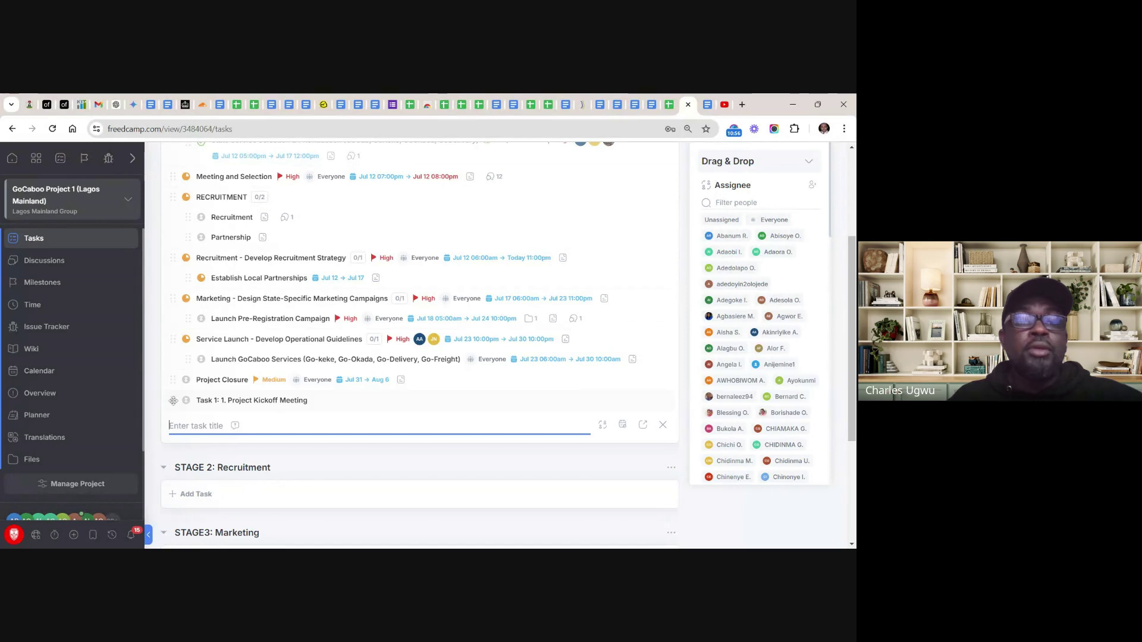
left_click_drag(173, 400, 173, 382)
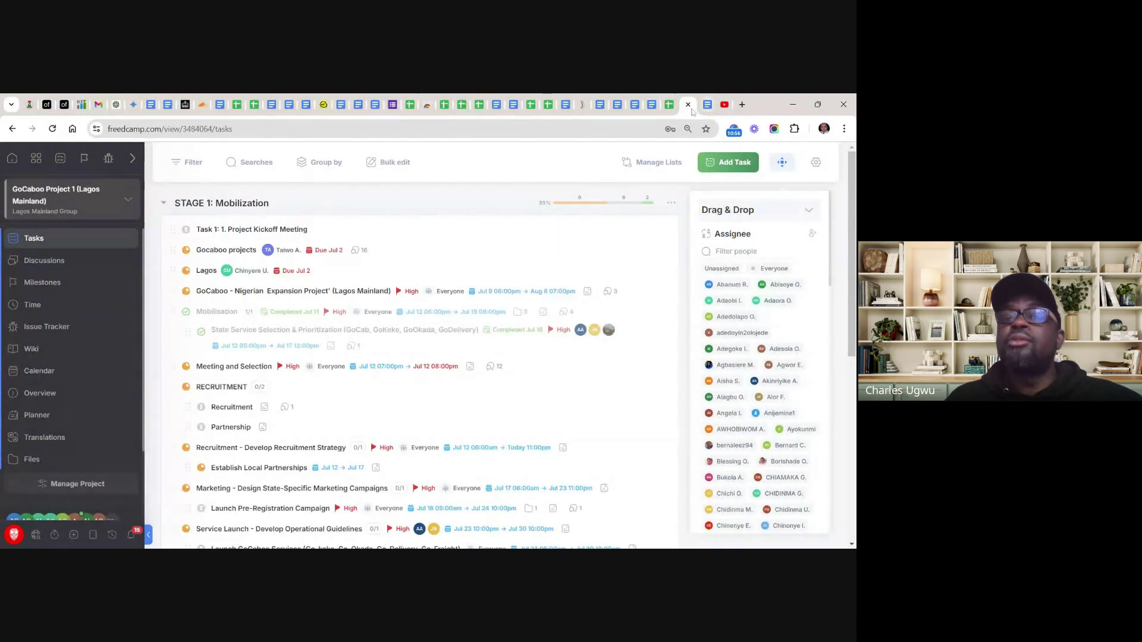
Switch to the Work Breakdown Structure in Google Sheets and copy the State Service Selection & Prioritization activity
left_click(672, 108)
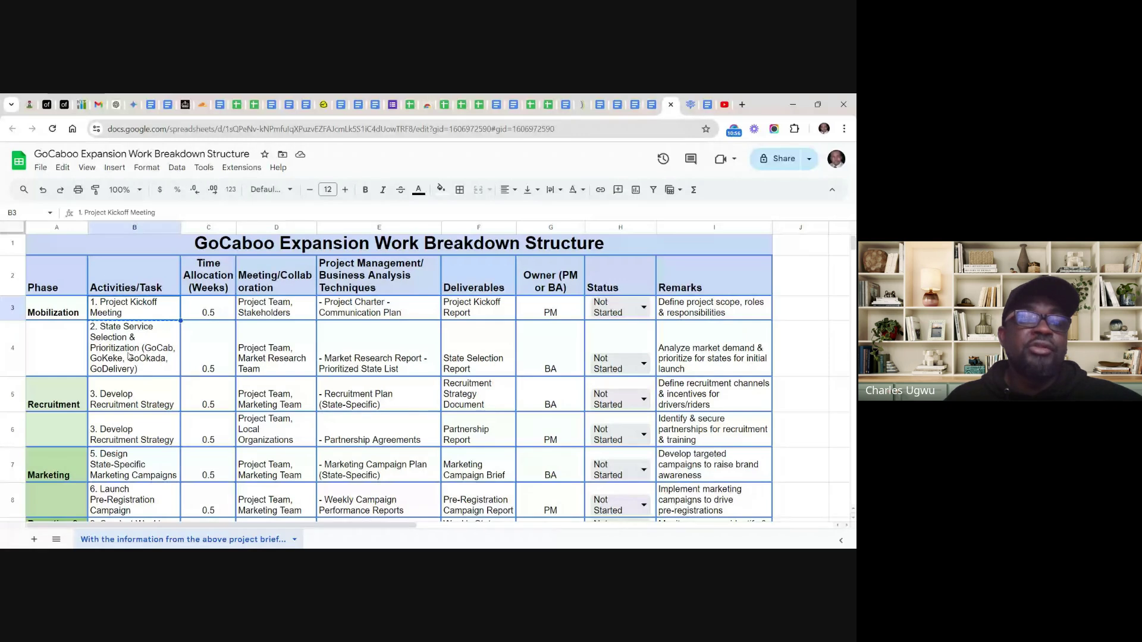
left_click(115, 341)
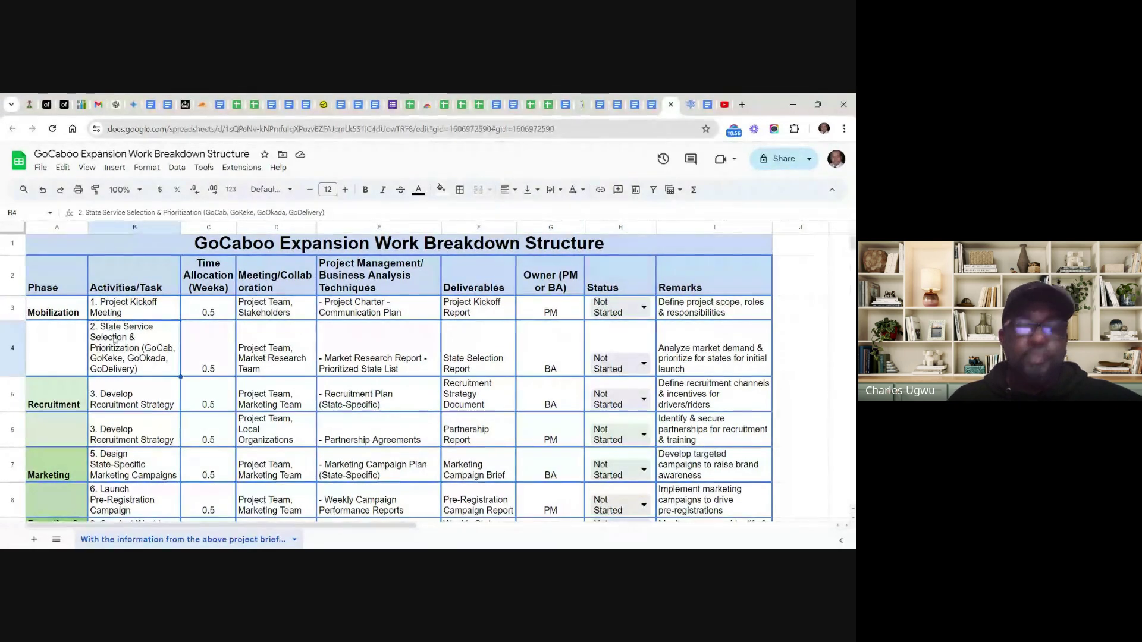
right_click(116, 340)
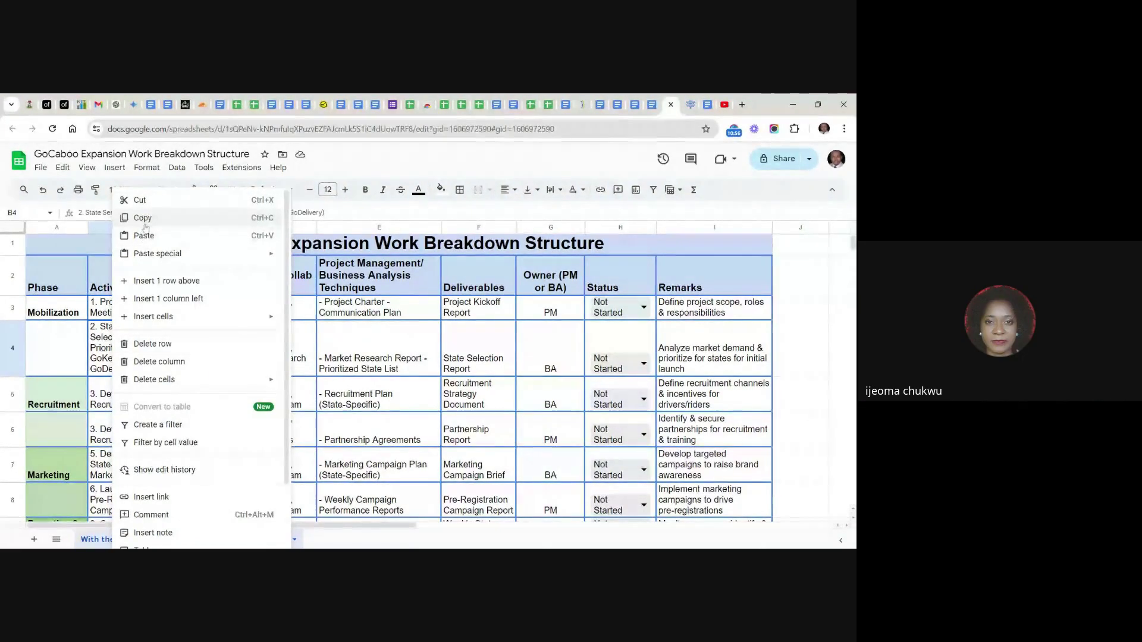
left_click(143, 217)
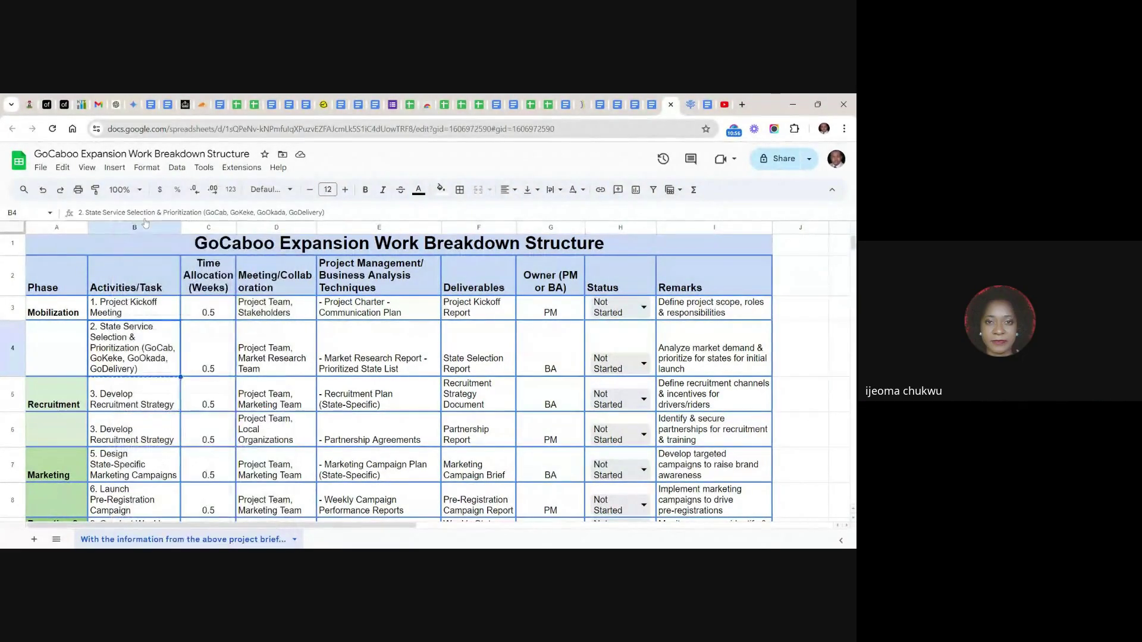
Return to Freedcamp and paste the copied State Service Selection & Prioritization activity as a new task title in STAGE 1: Mobilization
left_click(690, 104)
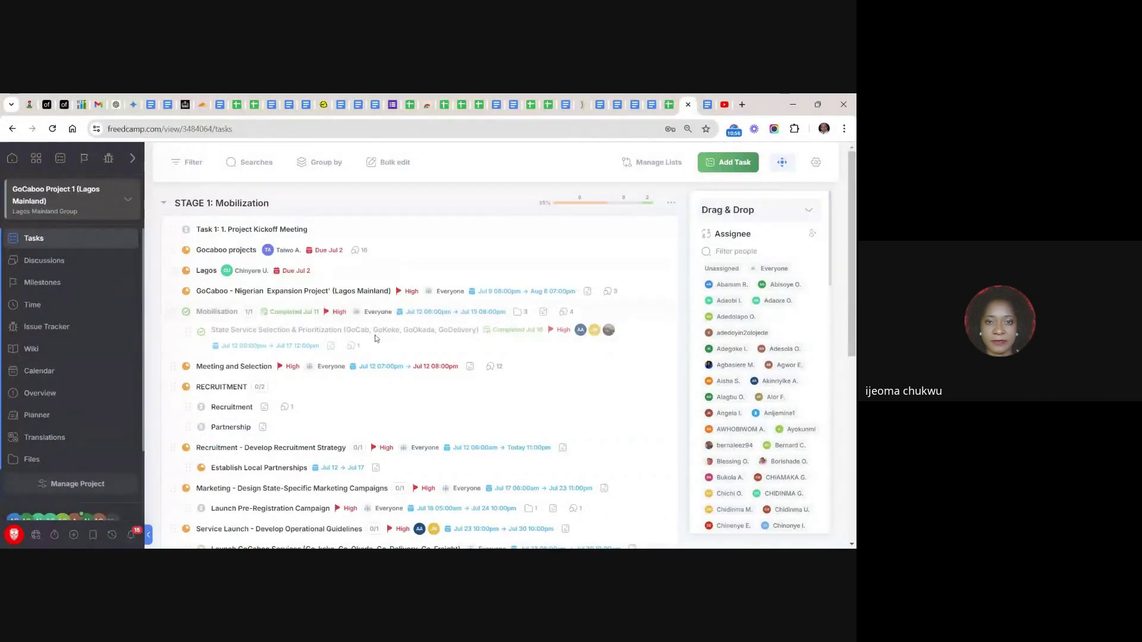
scroll(405, 264, "down", 3)
scroll(333, 386, "down", 2)
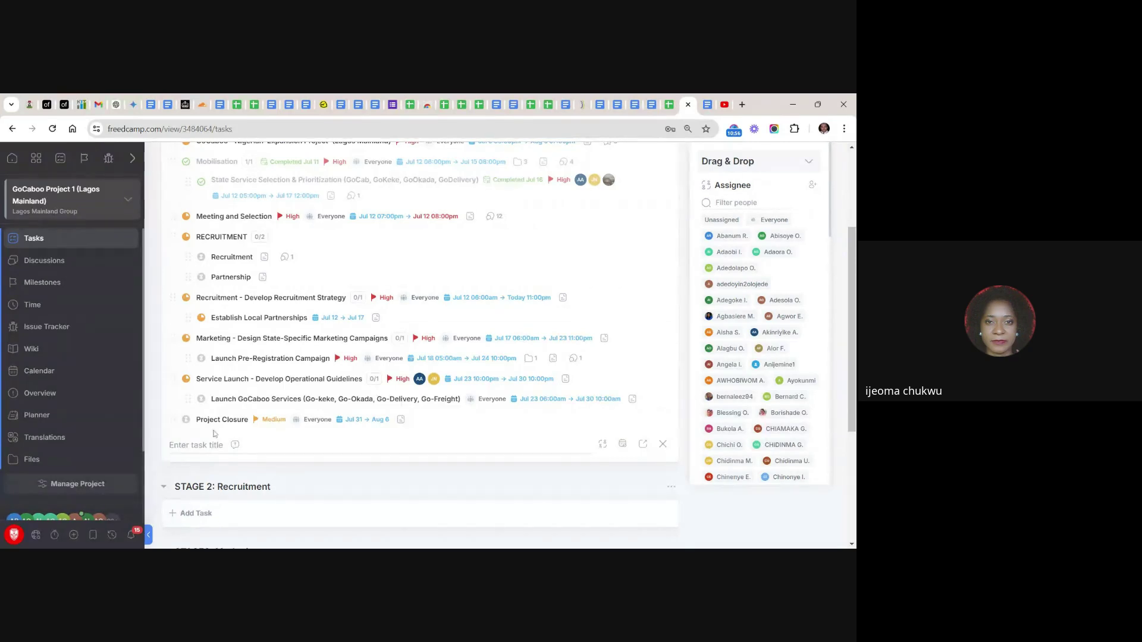
left_click(196, 445)
left_click(298, 445)
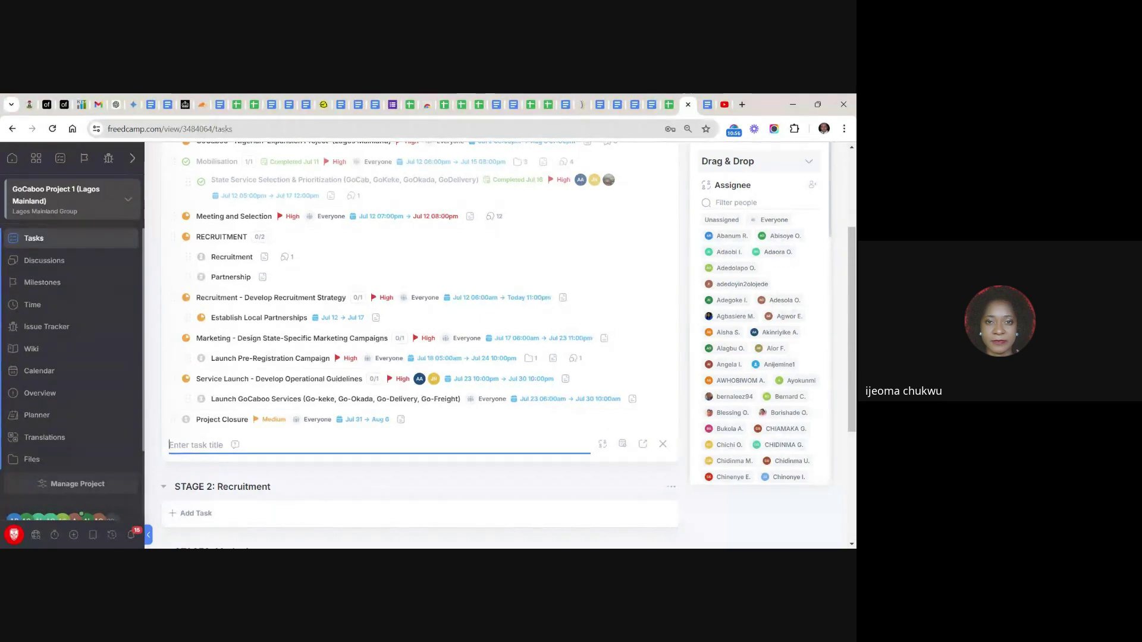
key("ctrl+v")
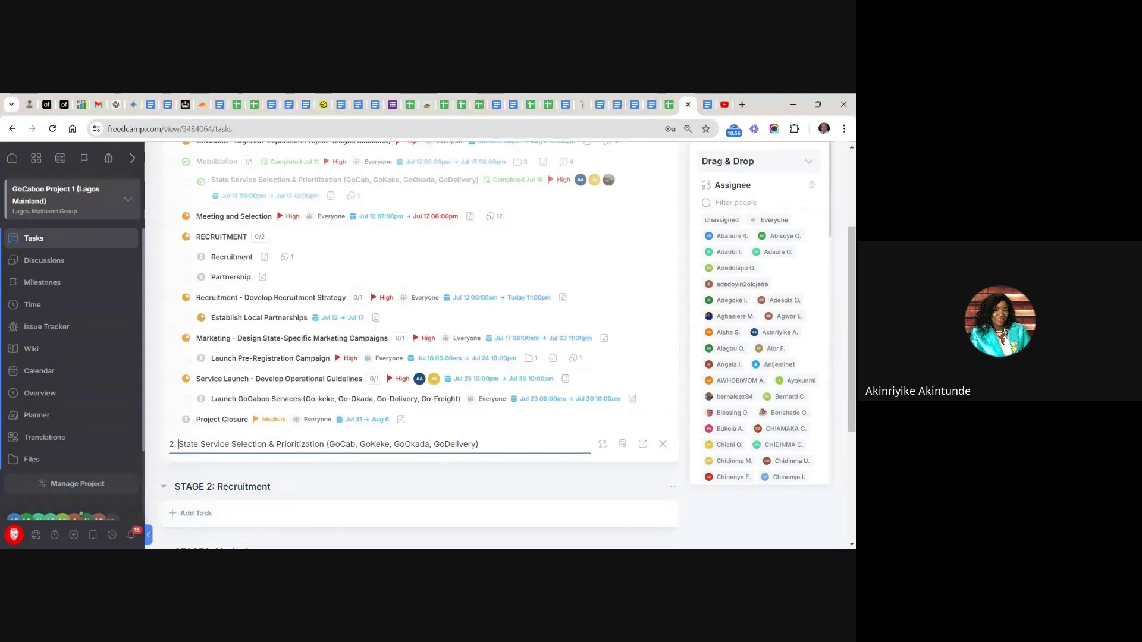
Replace the "2." prefix of the new task title with "Task2:", add the task, and move it directly below Task 1
key("BackSpace")
key("BackSpace")
key("BackSpace")
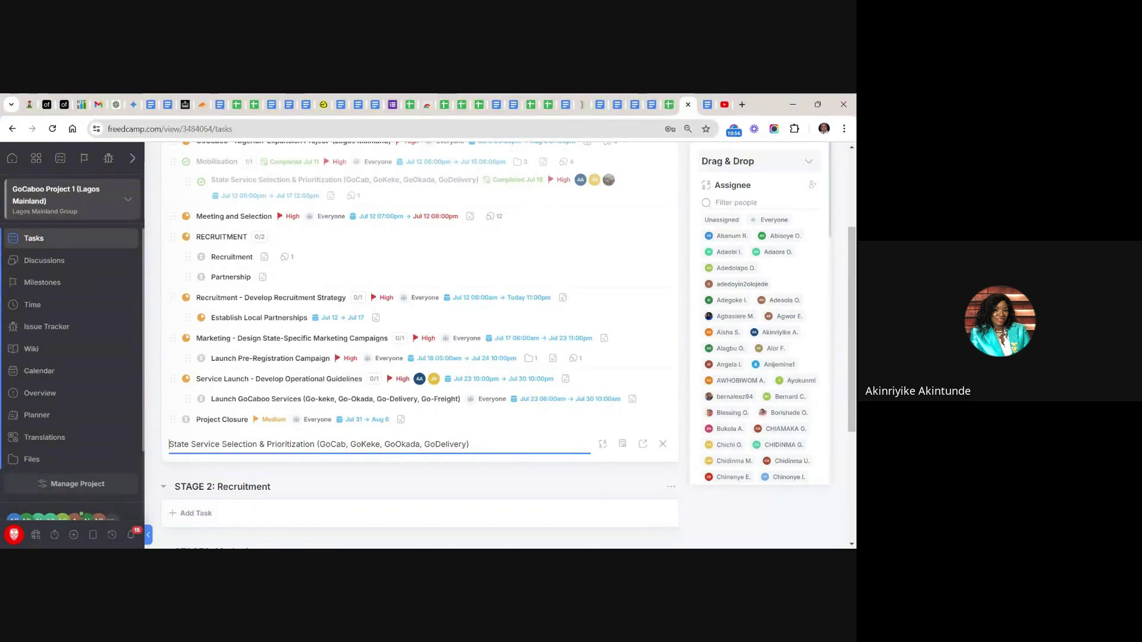
type("Ta")
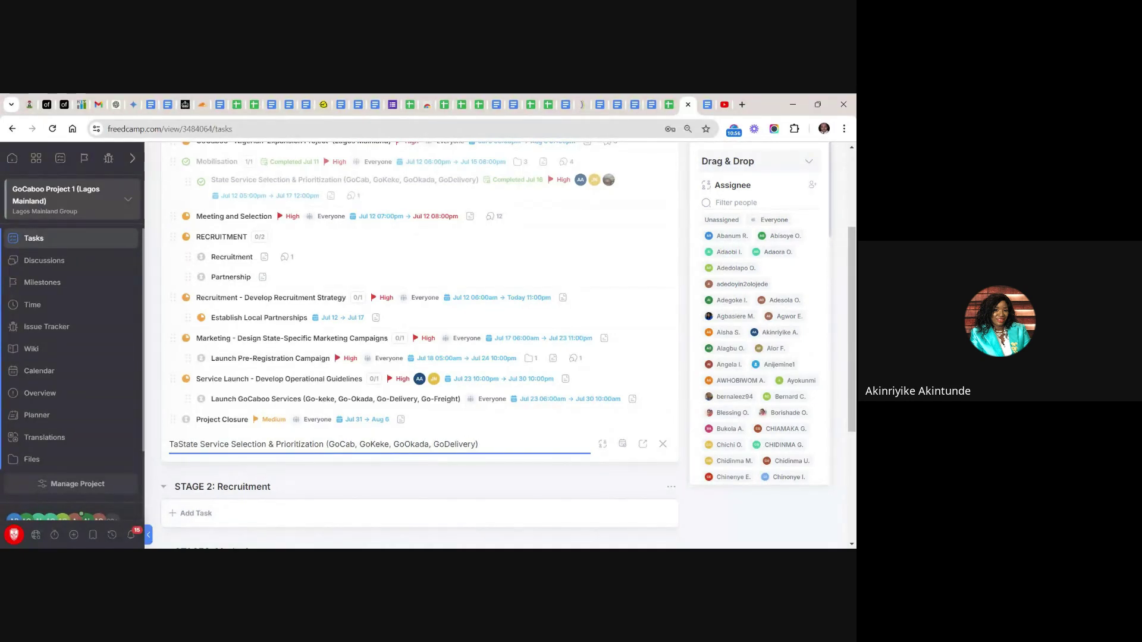
type("s")
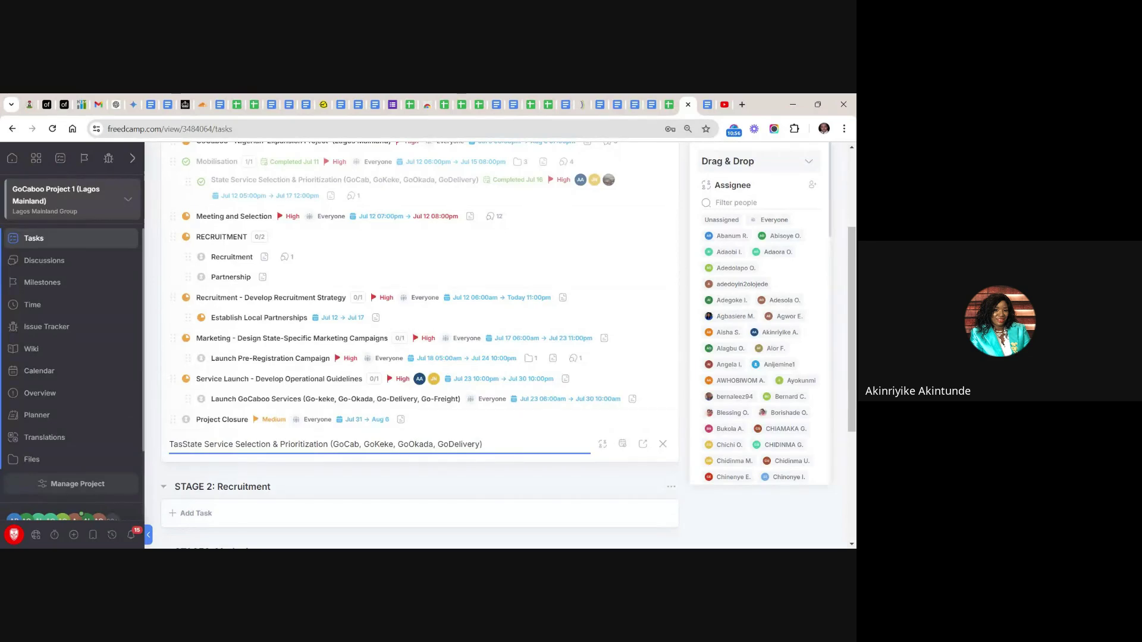
type("k")
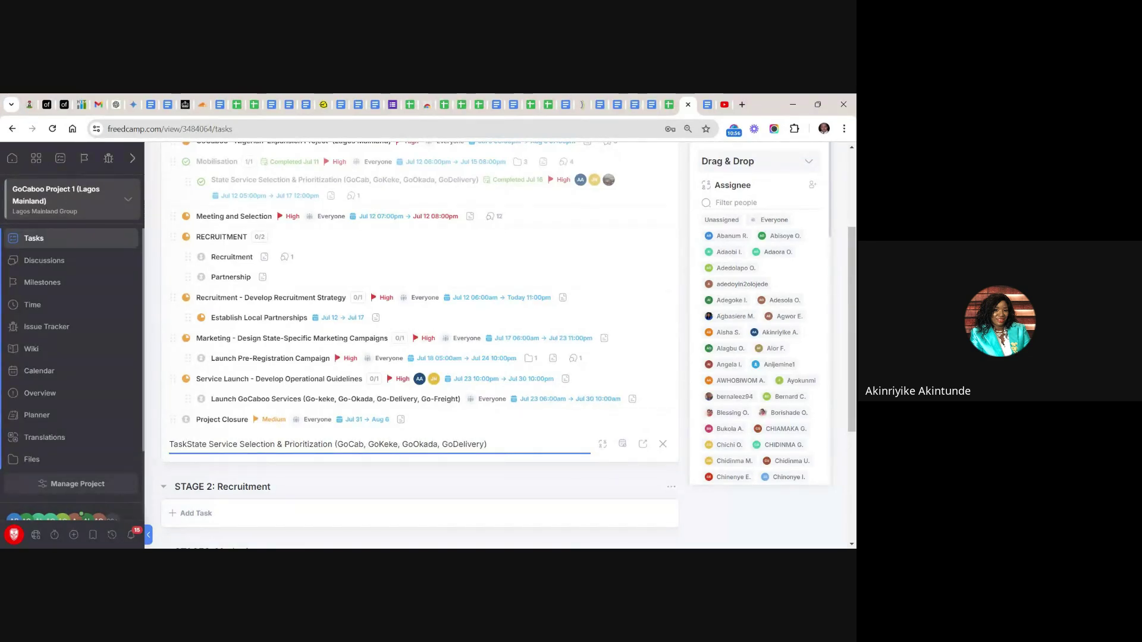
type("\"")
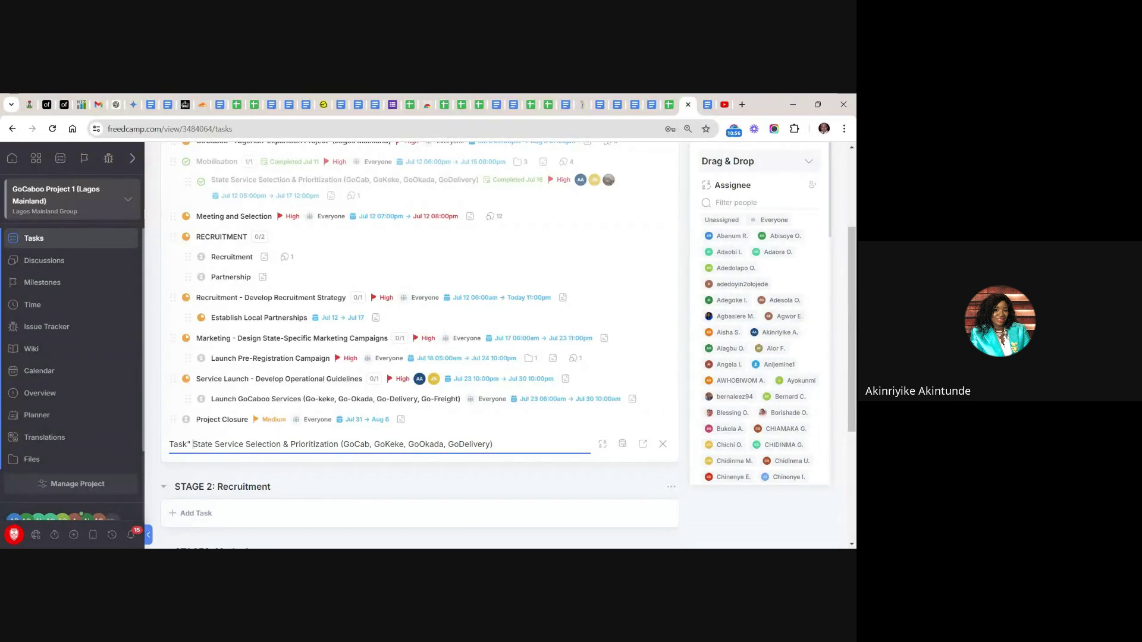
key("BackSpace")
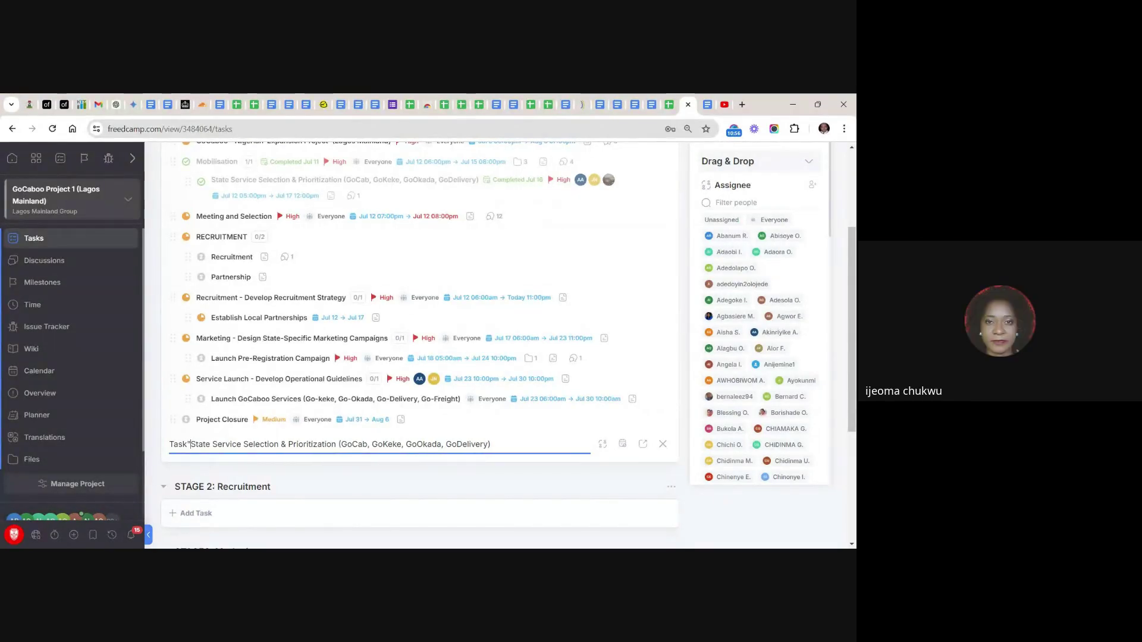
key("BackSpace")
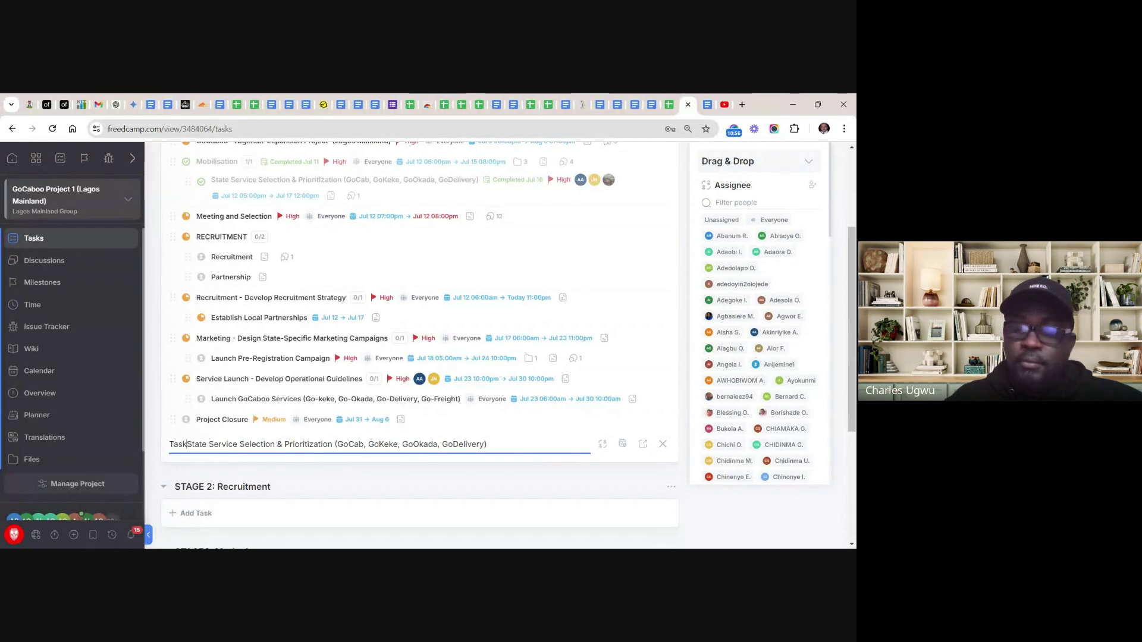
type(":")
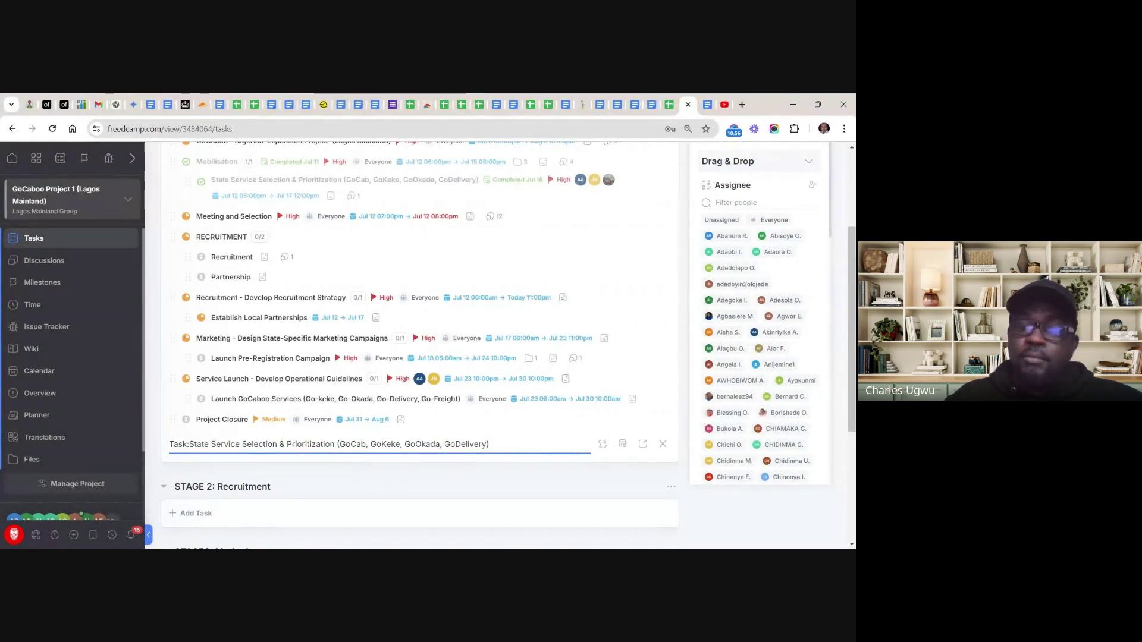
key("BackSpace")
type("2")
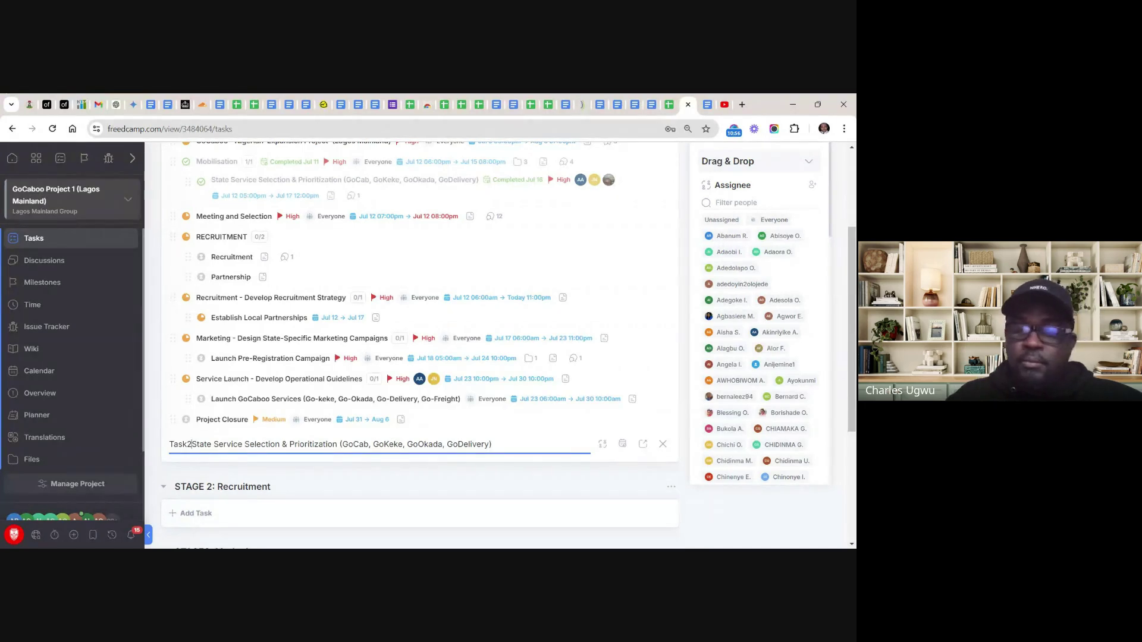
type(":")
key("Return")
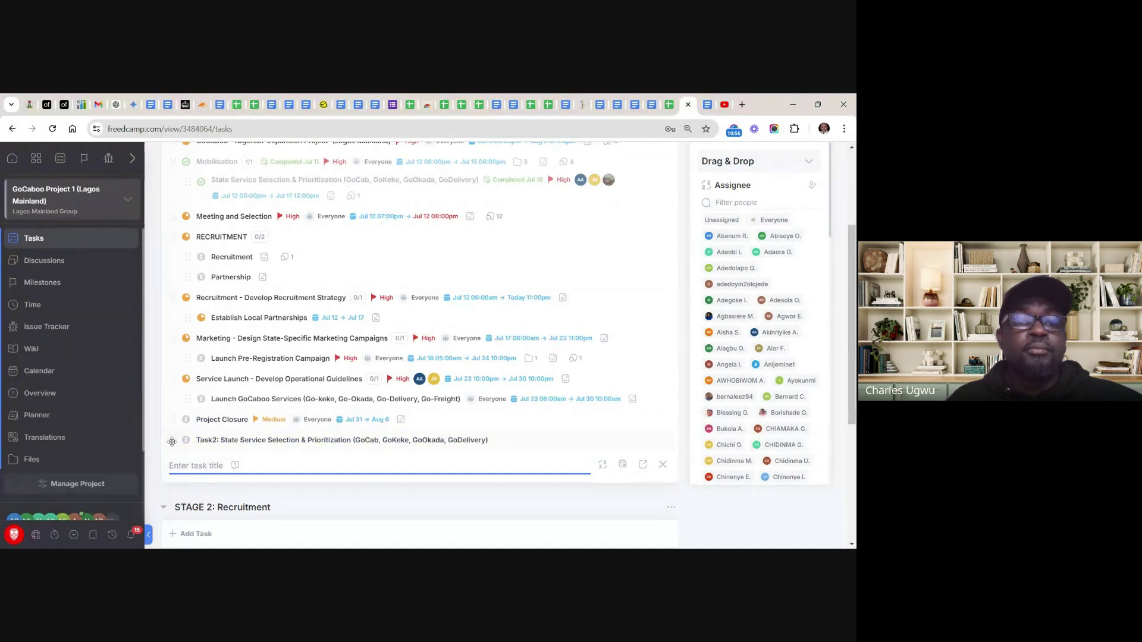
left_click_drag(173, 441, 174, 250)
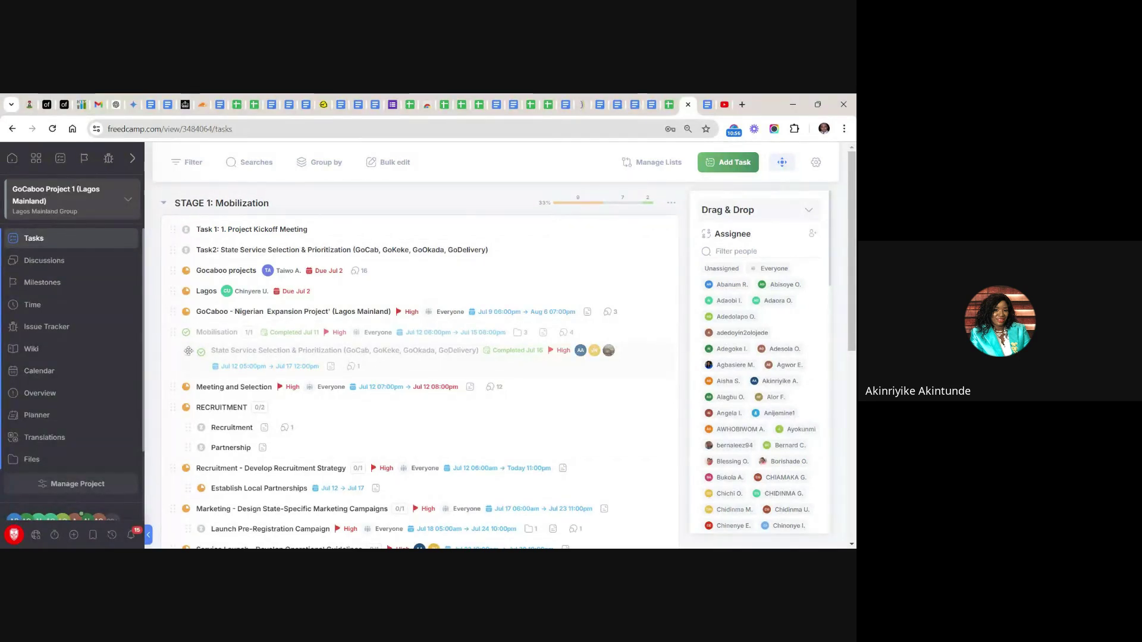
Move the completed State Service Selection & Prioritization subtask out of Mobilisation to directly below Task 1, and delete the duplicate unassigned Task2
left_click_drag(189, 351, 184, 351)
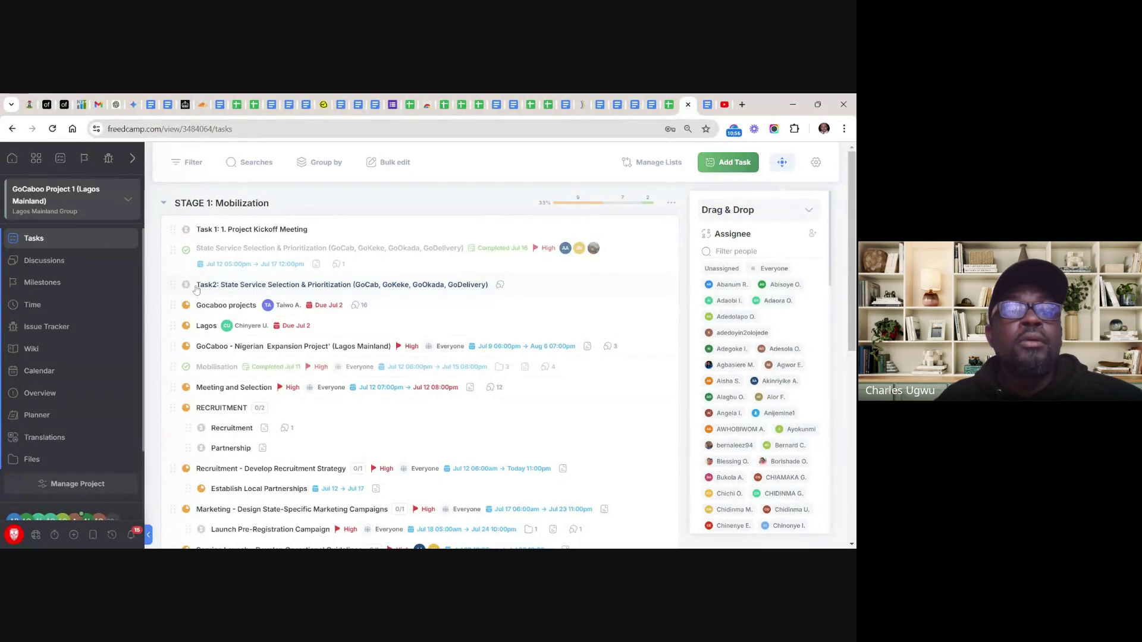
left_click(349, 284)
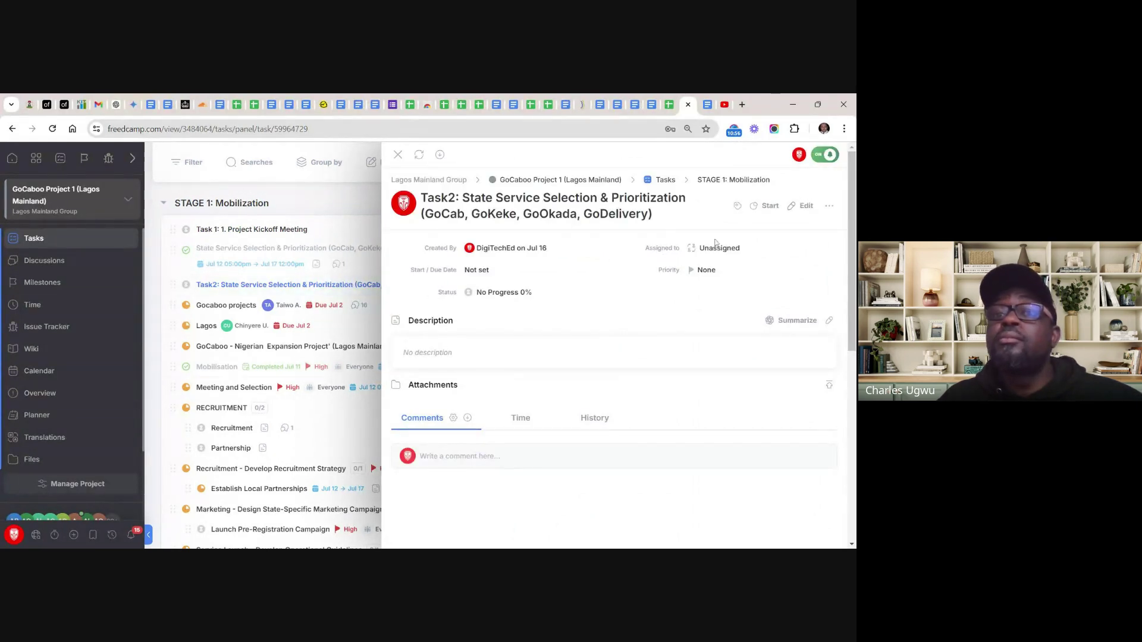
left_click(829, 207)
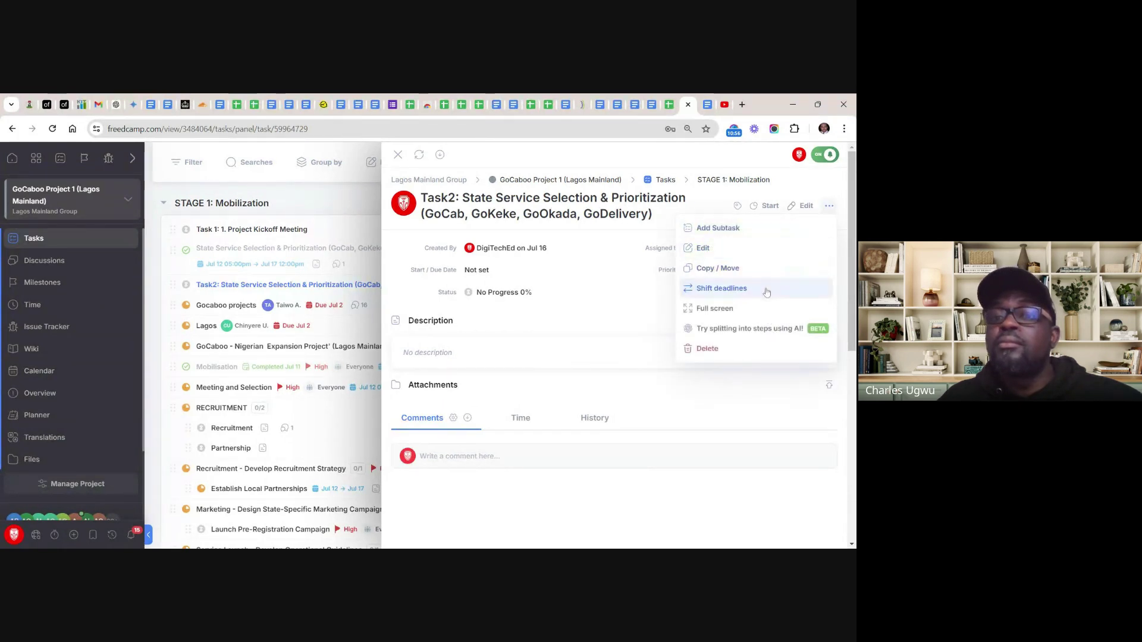
left_click(713, 350)
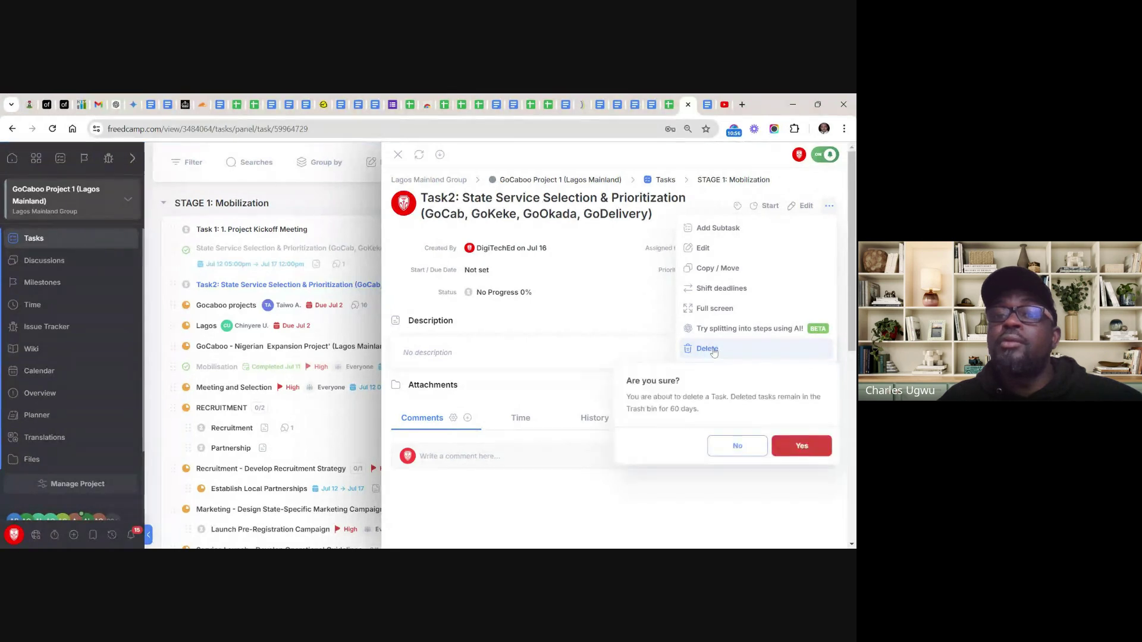
left_click(806, 447)
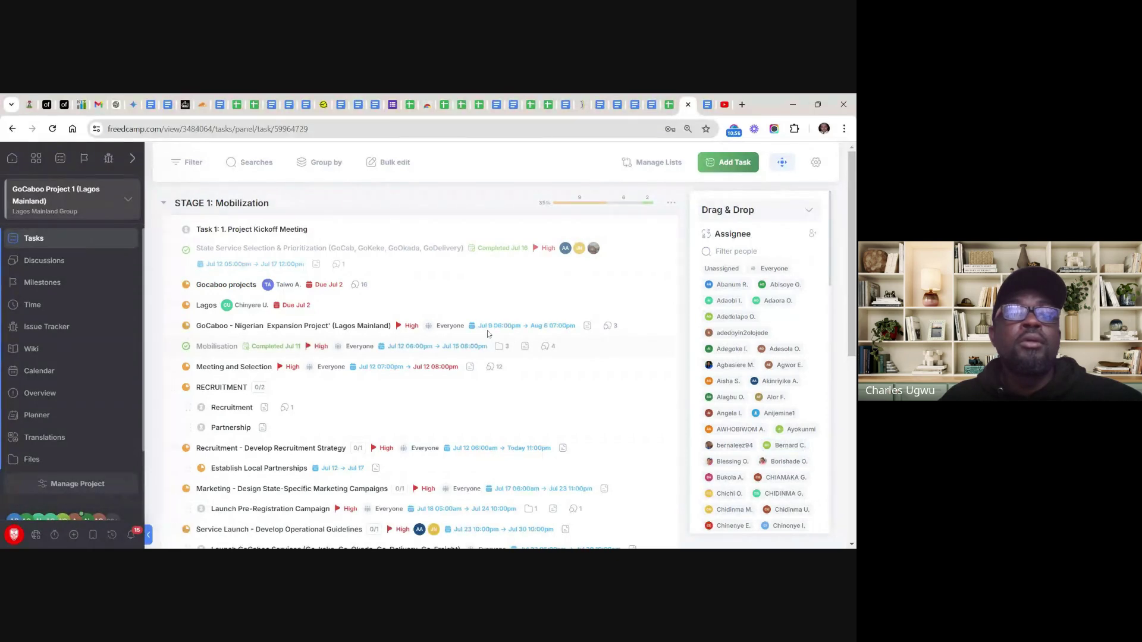
Rename the completed task to "Task2: State Service Selection & Prioritization (GoCab, GoKeke, GoOkada, GoDelivery)" and save it
left_click(291, 249)
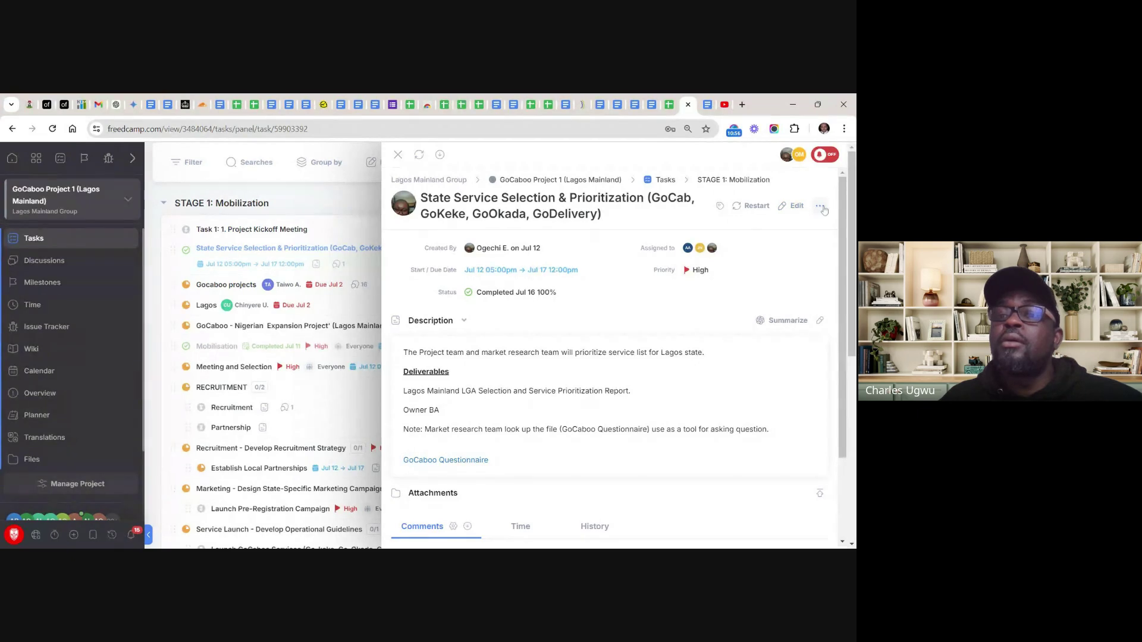
left_click(797, 206)
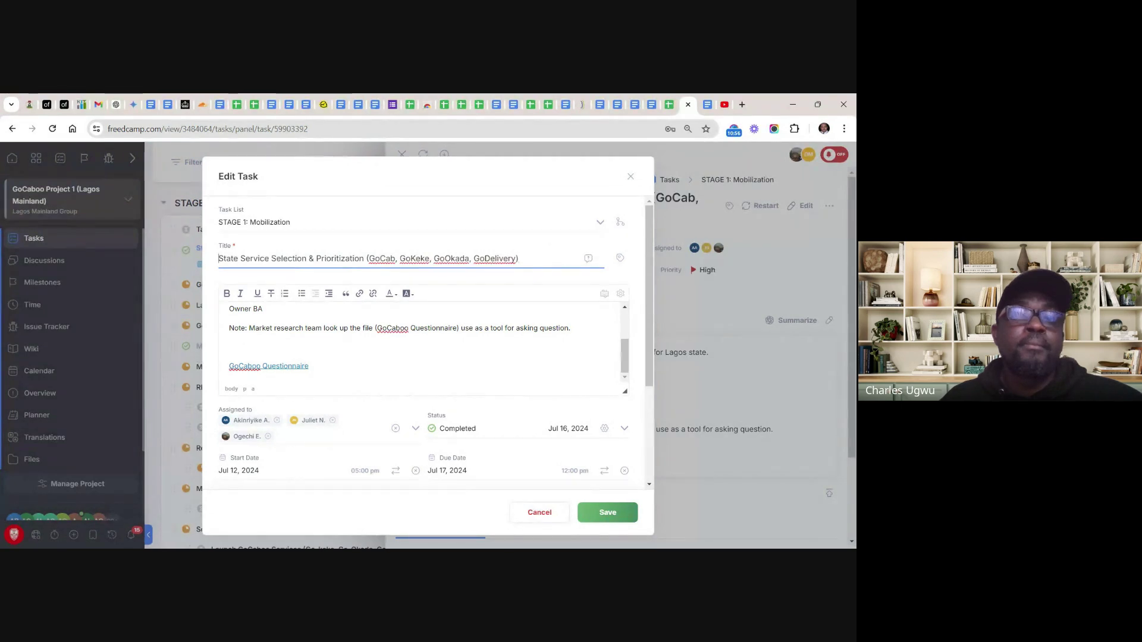
type("Task")
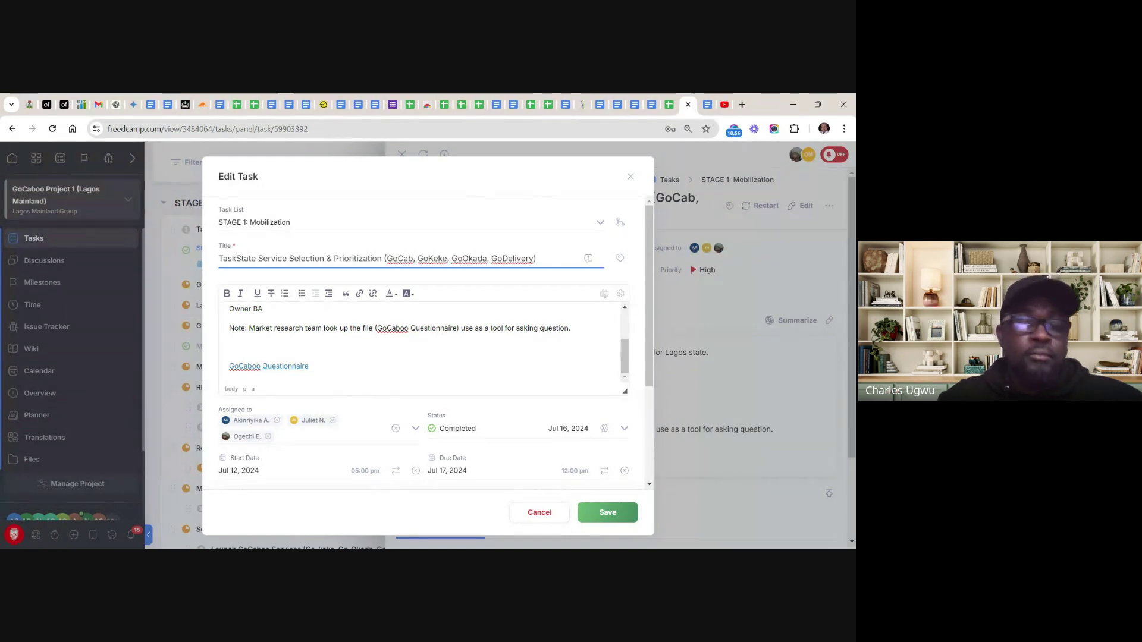
type("2:")
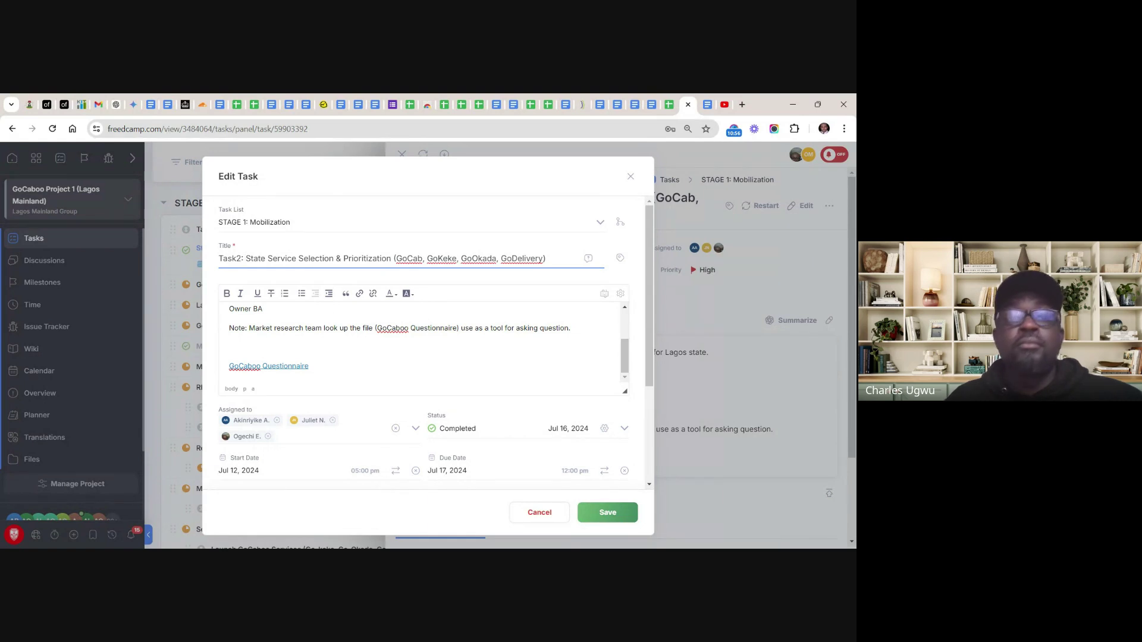
left_click(611, 515)
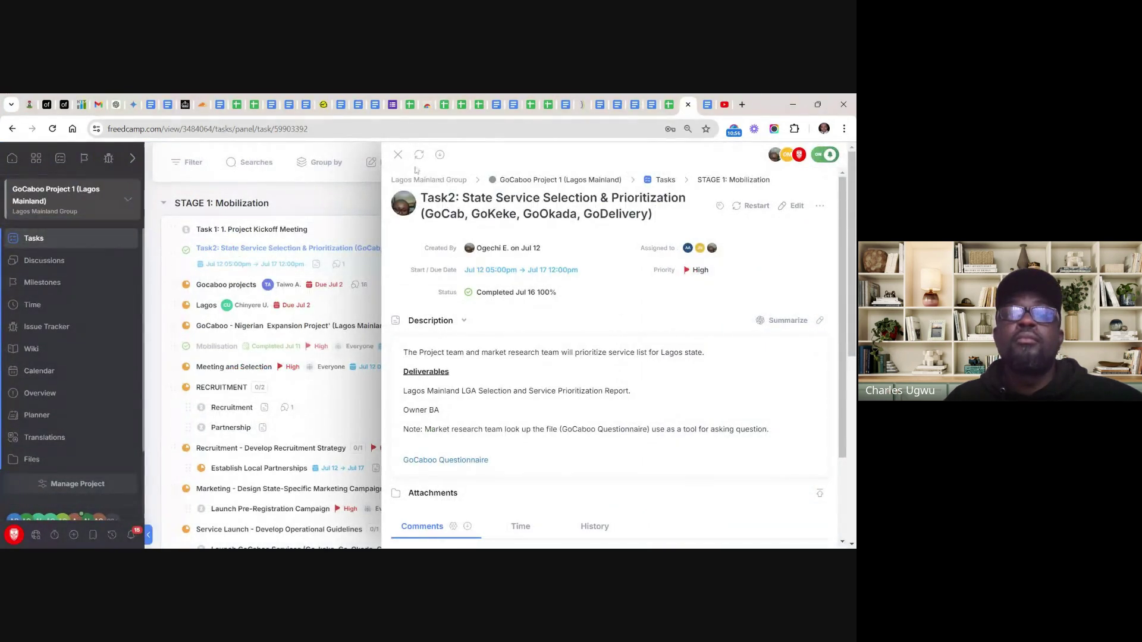
left_click(398, 155)
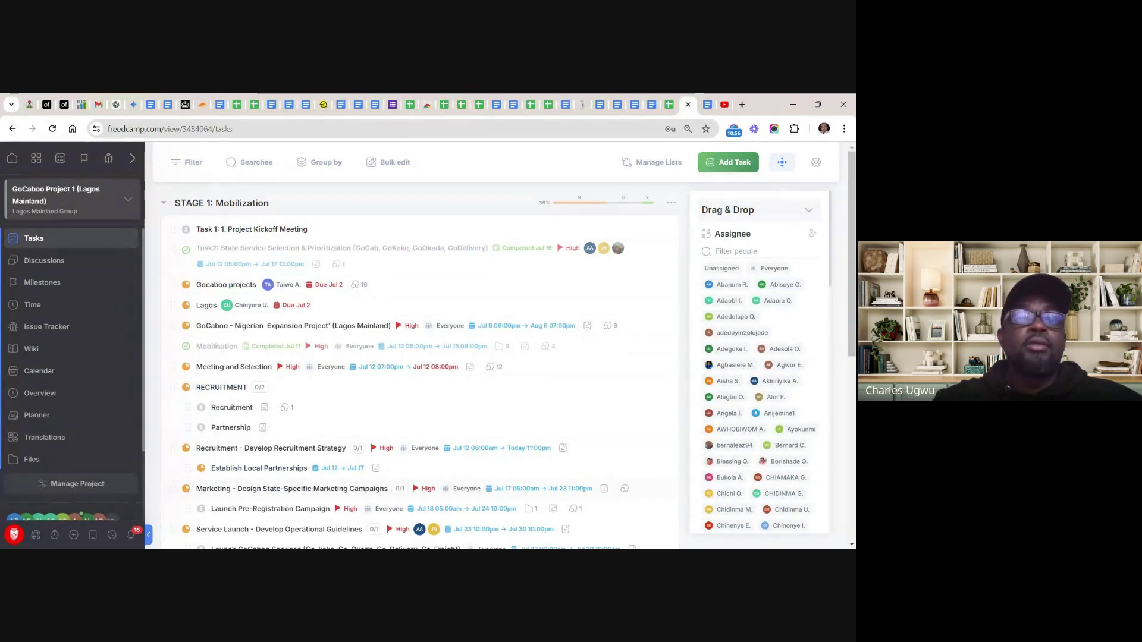
Delete the "Gocaboo projects" task from STAGE 1: Mobilization
scroll(447, 500, "down", 1)
scroll(447, 501, "down", 2)
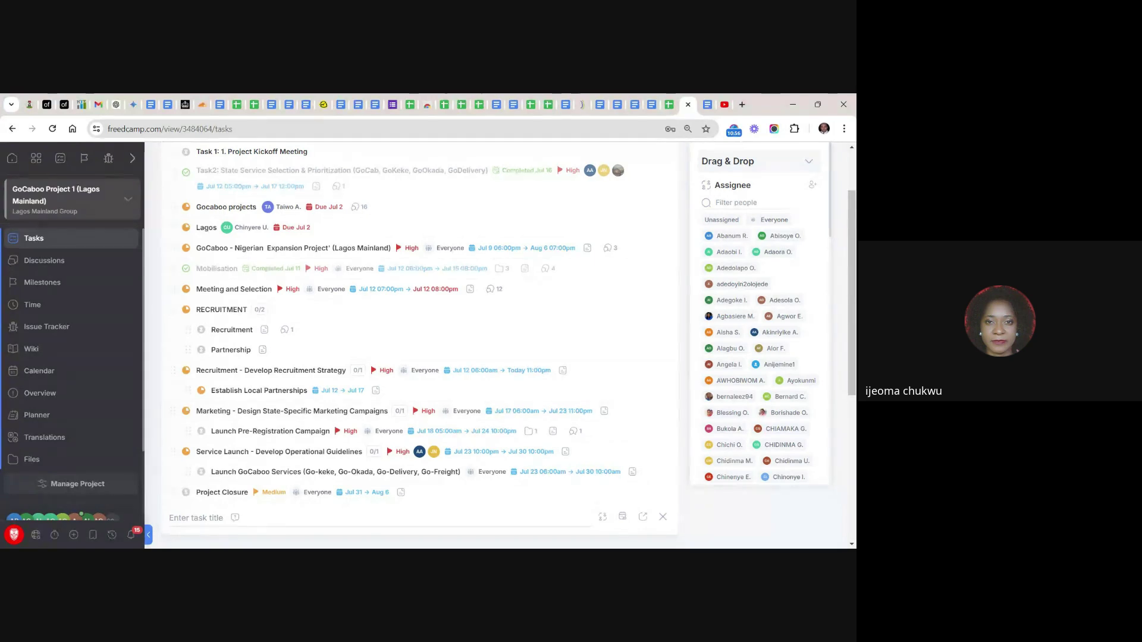
scroll(419, 345, "down", 3)
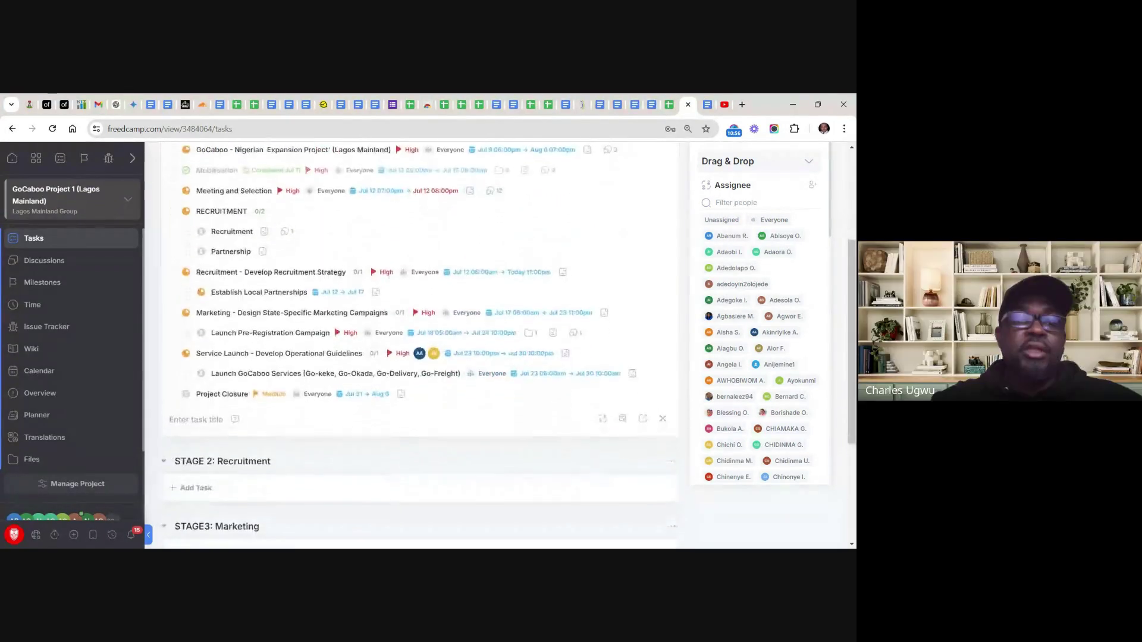
scroll(419, 345, "up", 3)
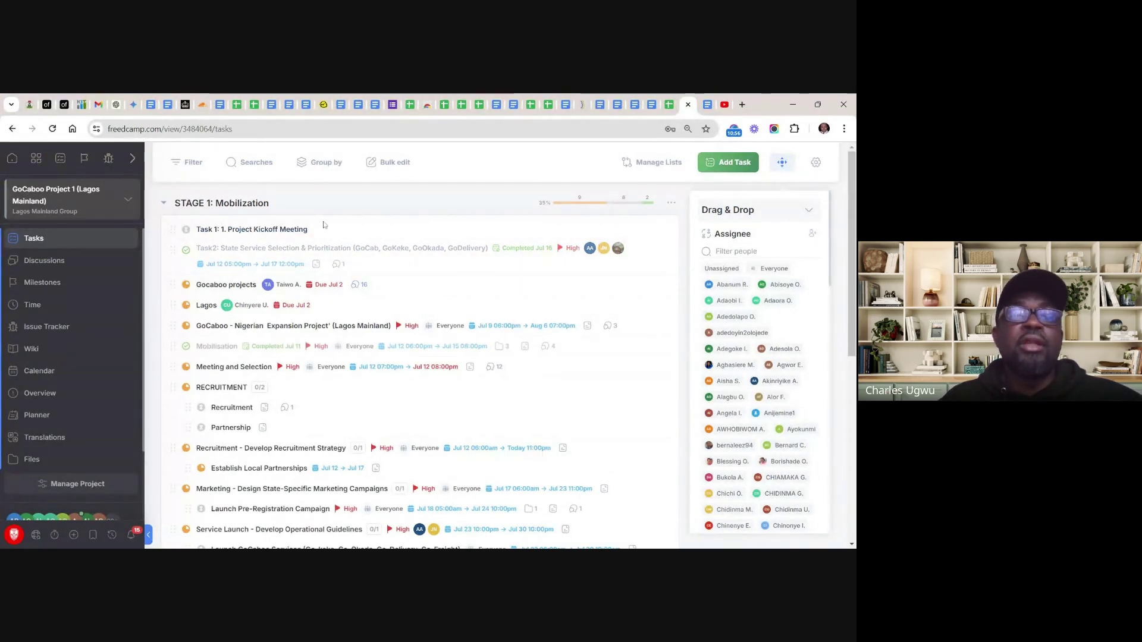
left_click(220, 289)
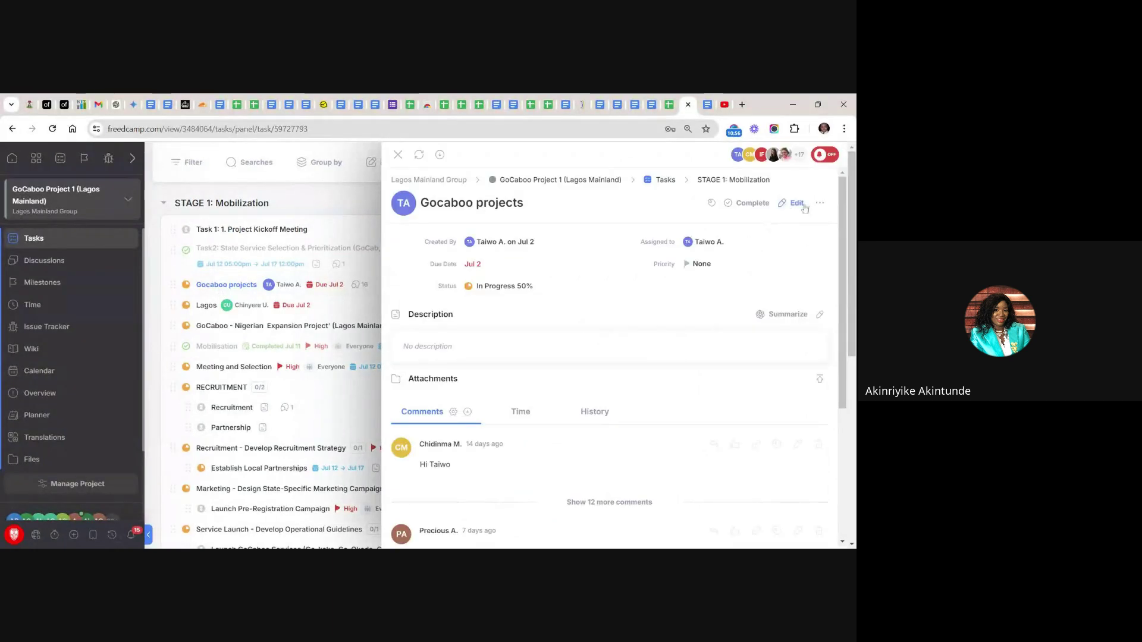
left_click(819, 204)
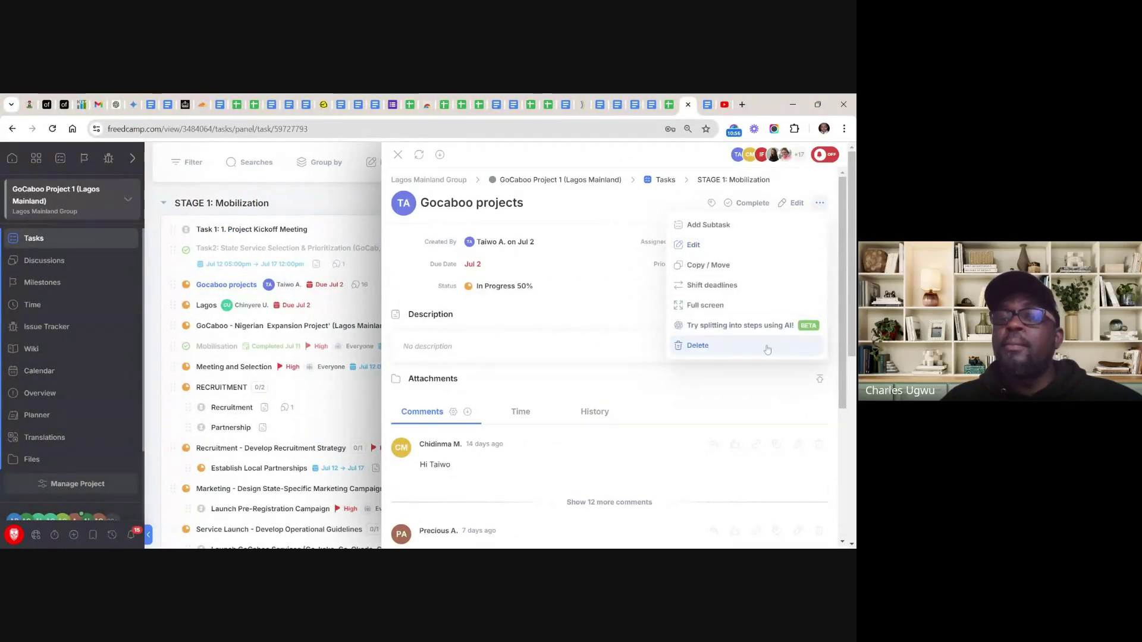
left_click(703, 349)
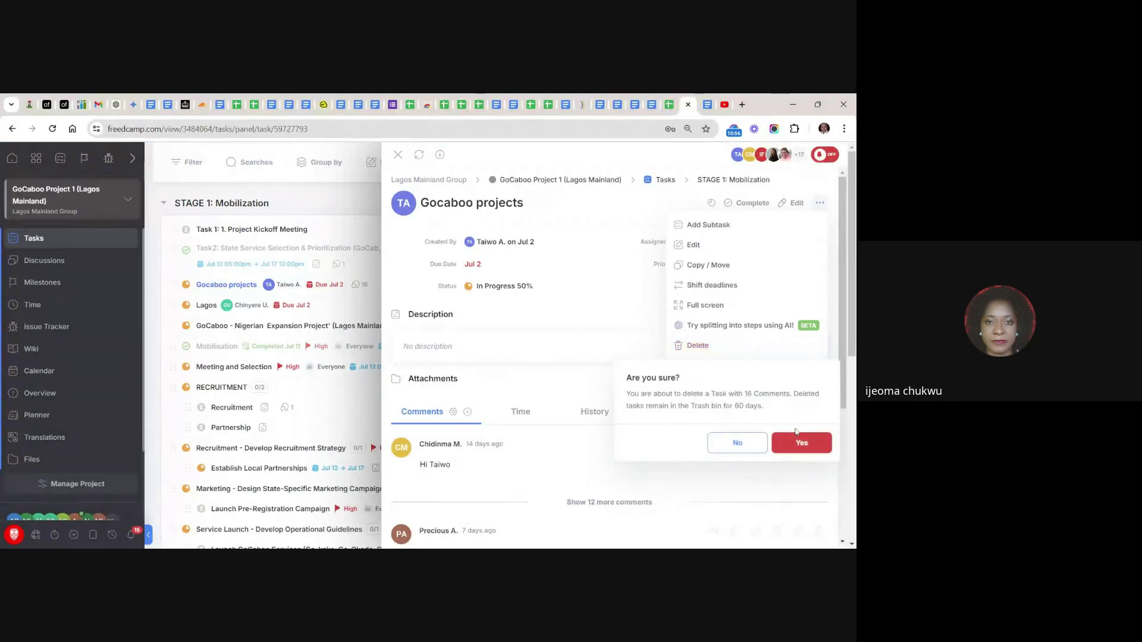
left_click(802, 441)
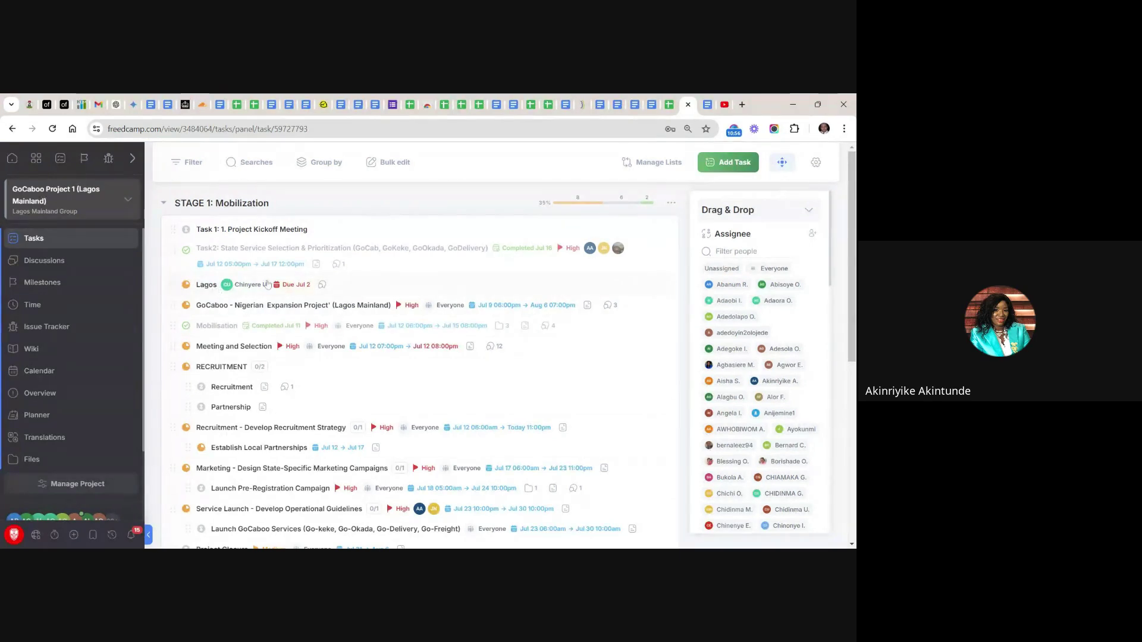
Delete the "Lagos" task from STAGE 1: Mobilization and confirm the deletion
left_click(207, 286)
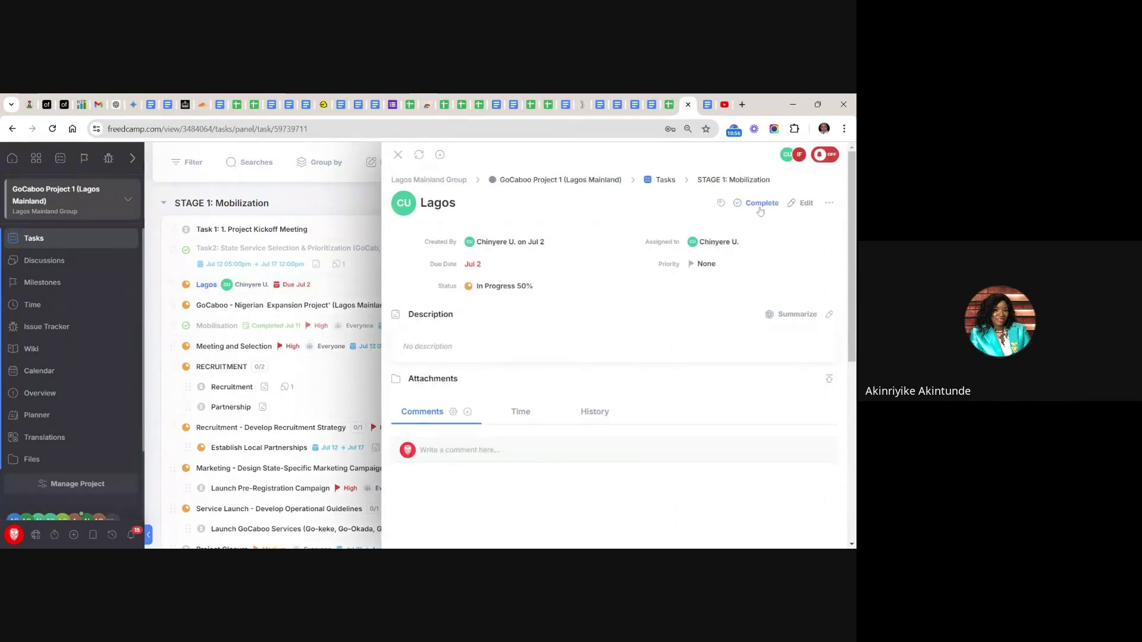
left_click(830, 204)
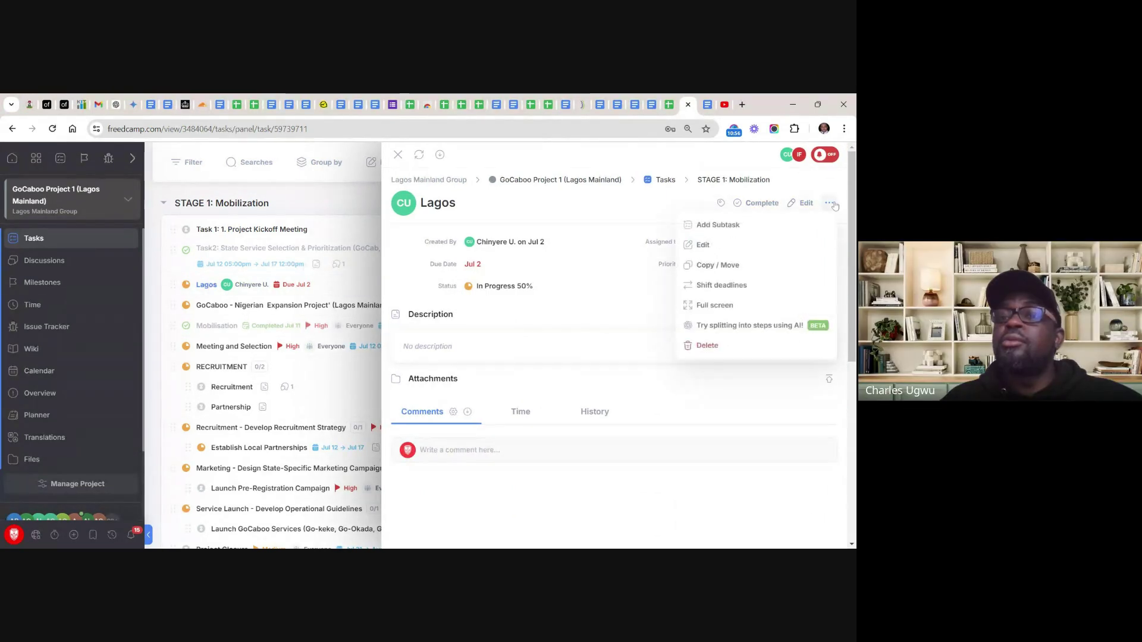
left_click(708, 345)
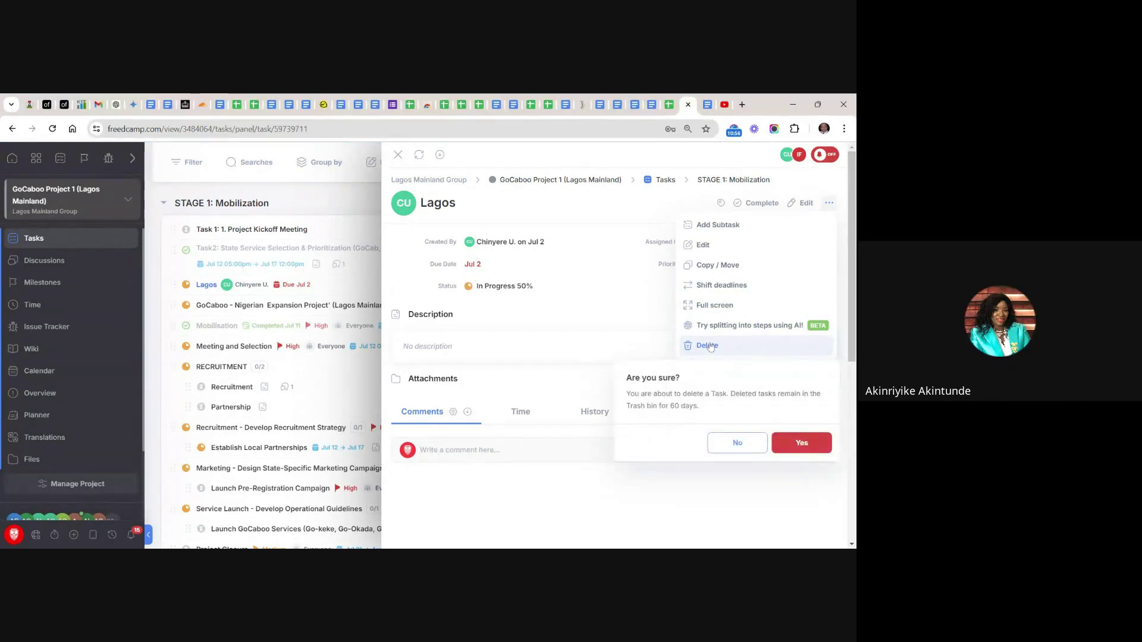
left_click(799, 444)
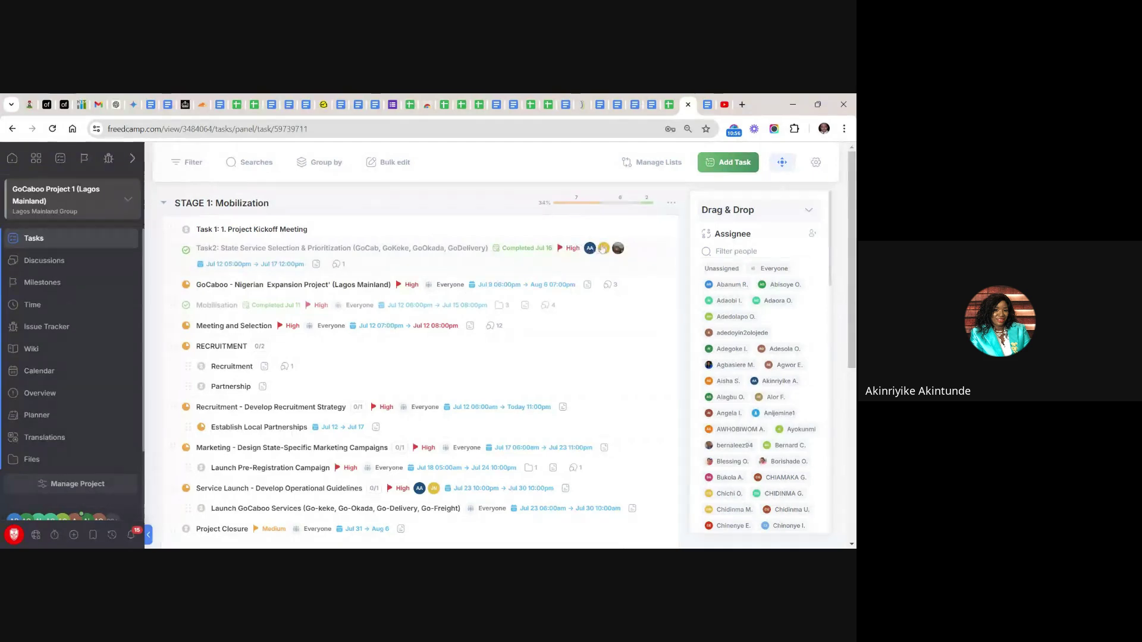
View the assignee options of the Task 1 Project Kickoff Meeting, leaving its assignment as it is
left_click(293, 230)
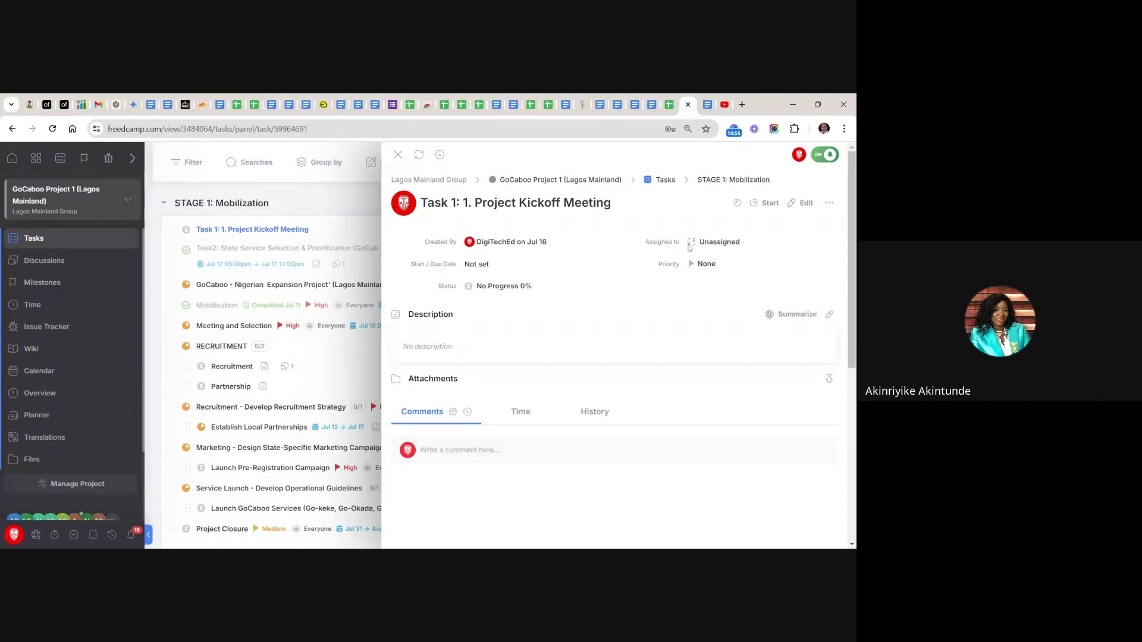
left_click(716, 244)
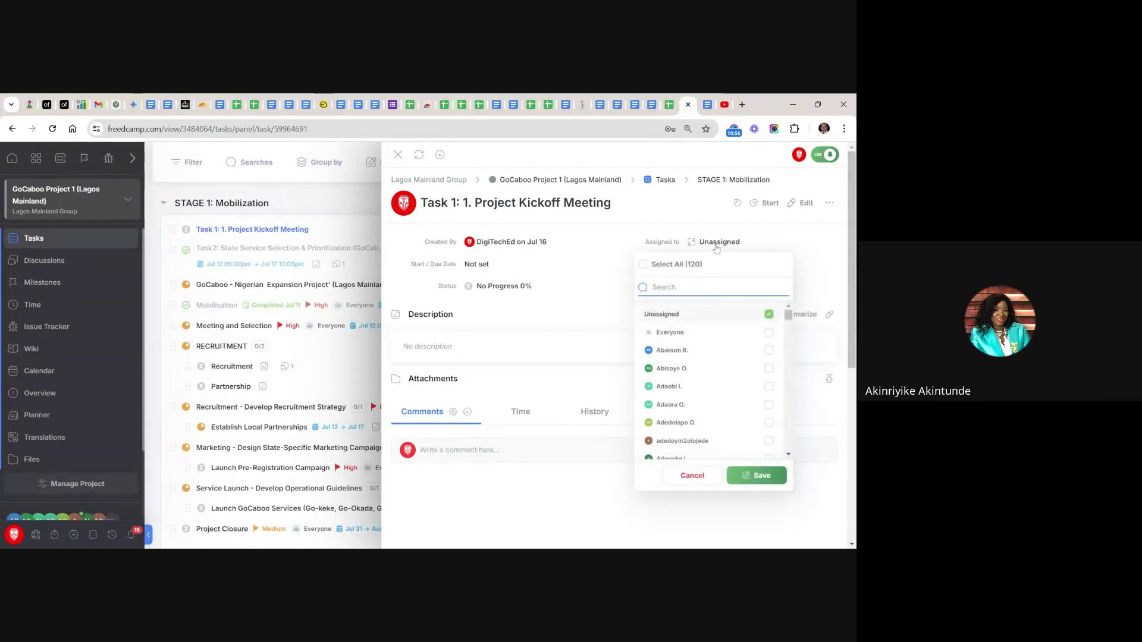
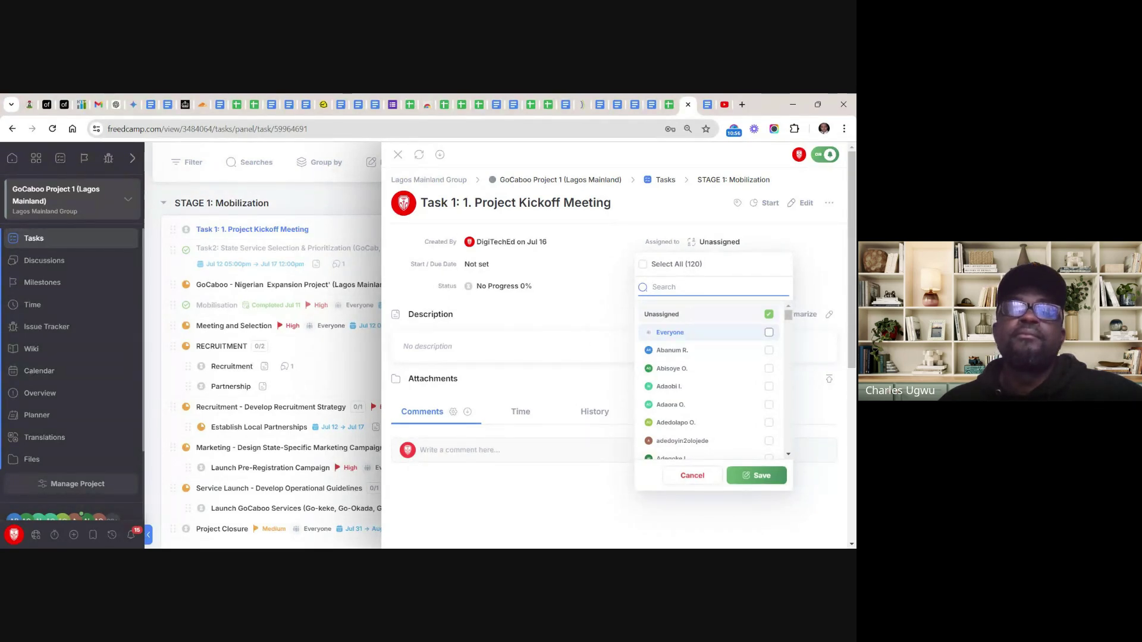
left_click(398, 156)
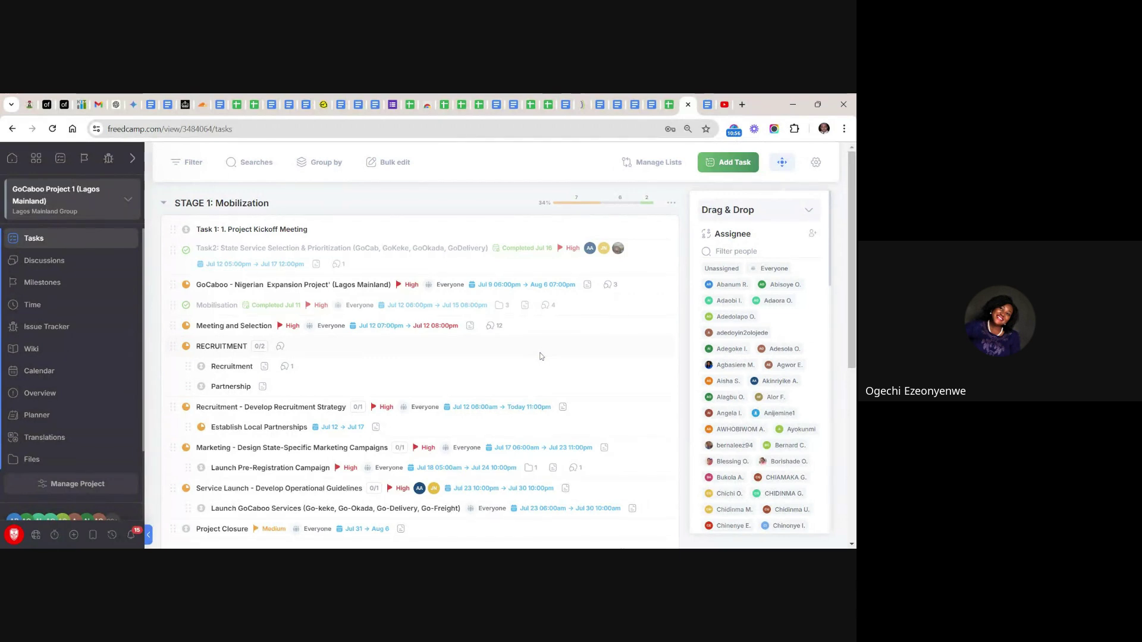
Review the assignees, dates, description, deliverables and comments of Task2: State Service Selection & Prioritization
left_click(319, 248)
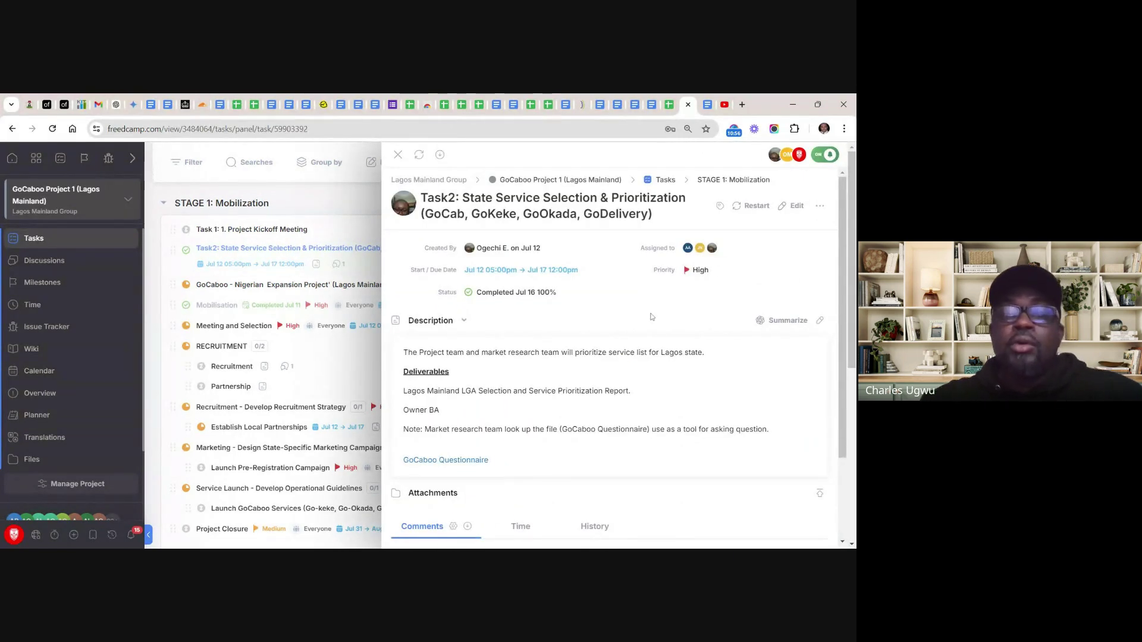
scroll(651, 317, "down", 1)
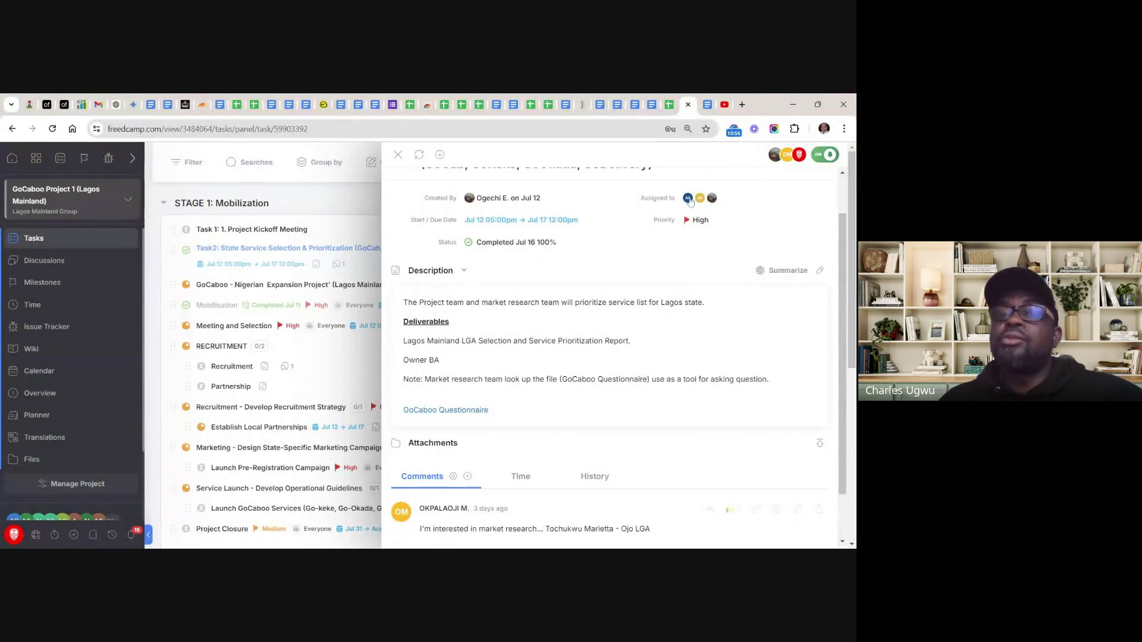
mouse_move(688, 201)
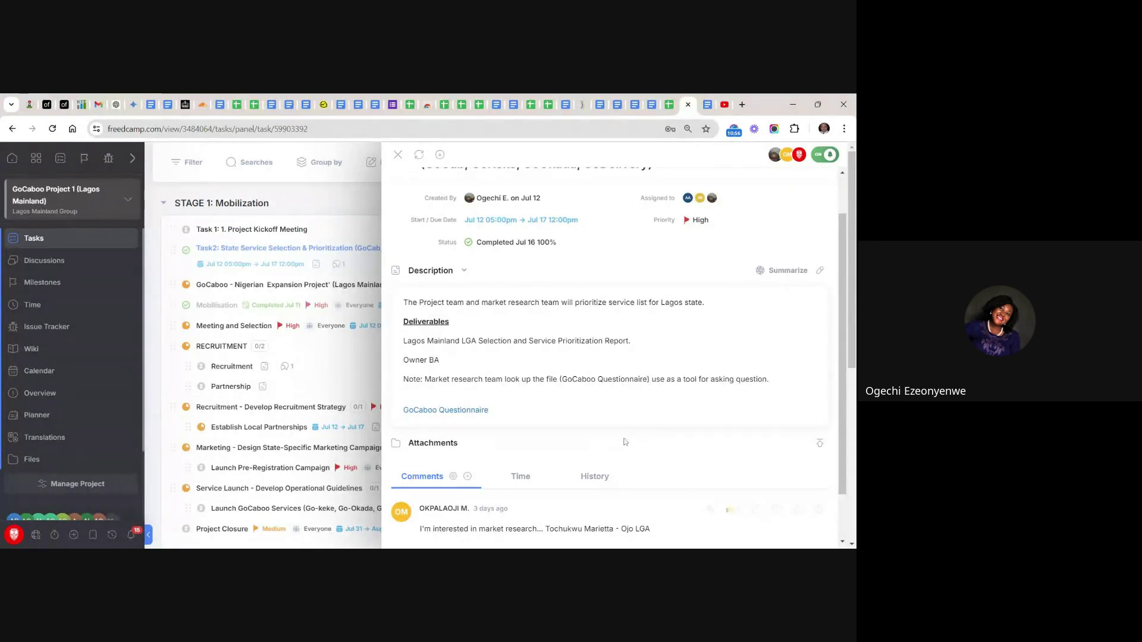
scroll(624, 442, "up", 2)
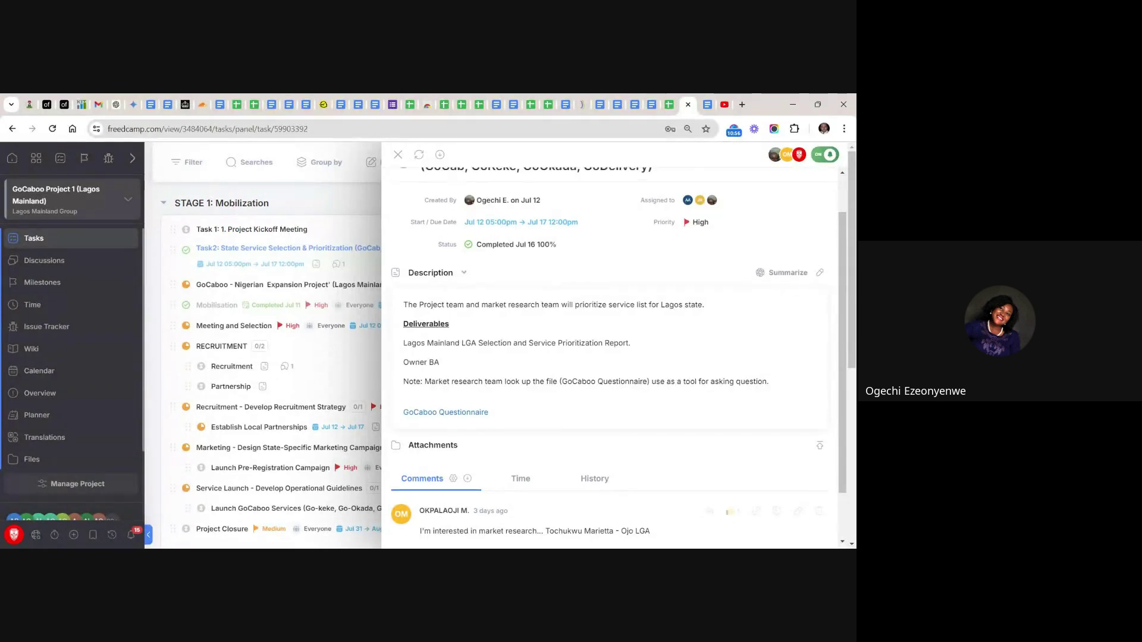
scroll(613, 357, "down", 1)
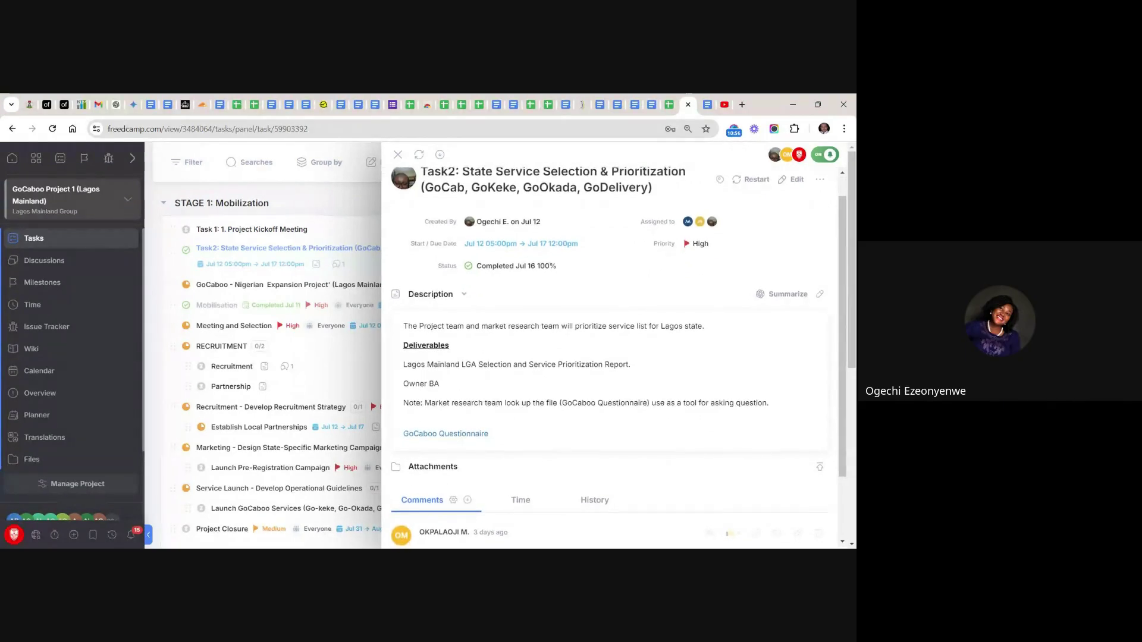
scroll(619, 357, "down", 1)
scroll(619, 356, "up", 1)
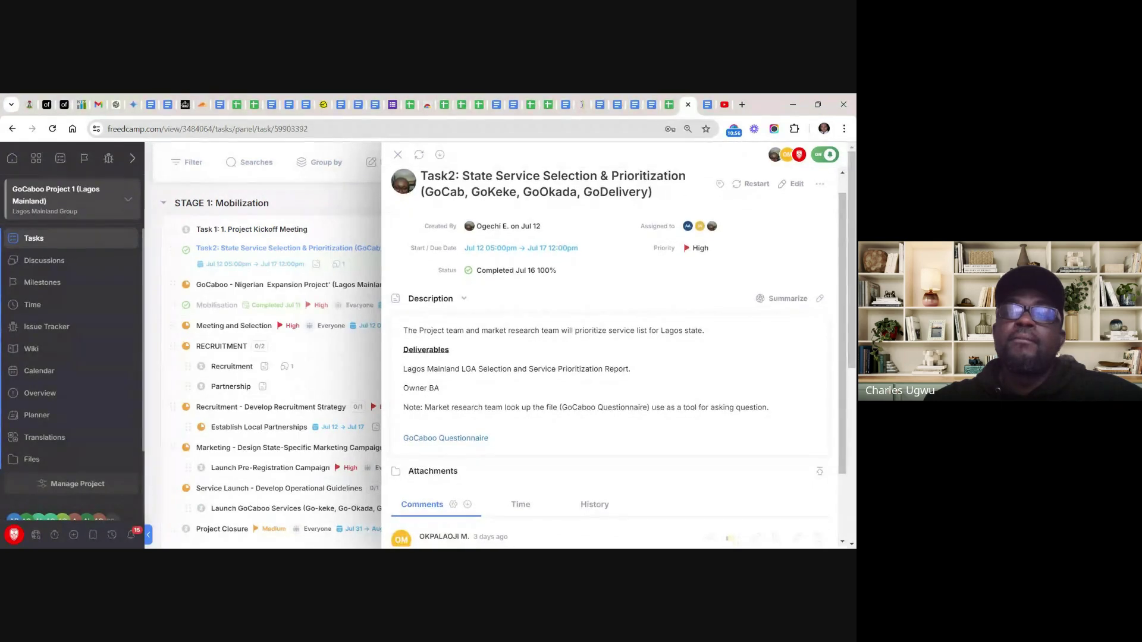
scroll(612, 356, "down", 3)
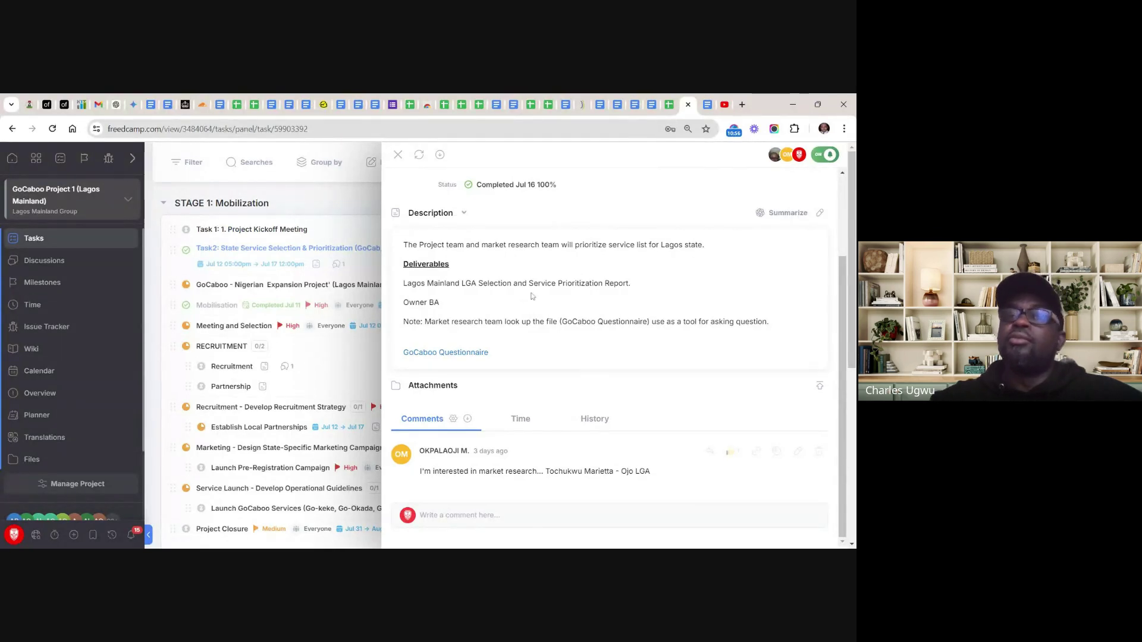
scroll(532, 296, "up", 3)
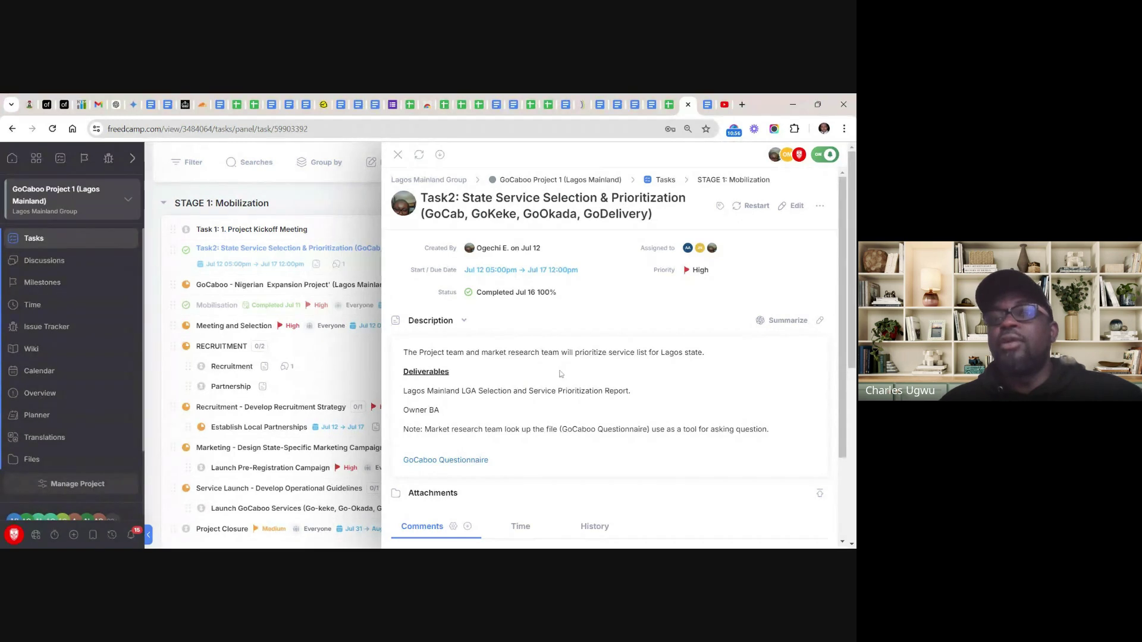
scroll(559, 373, "down", 1)
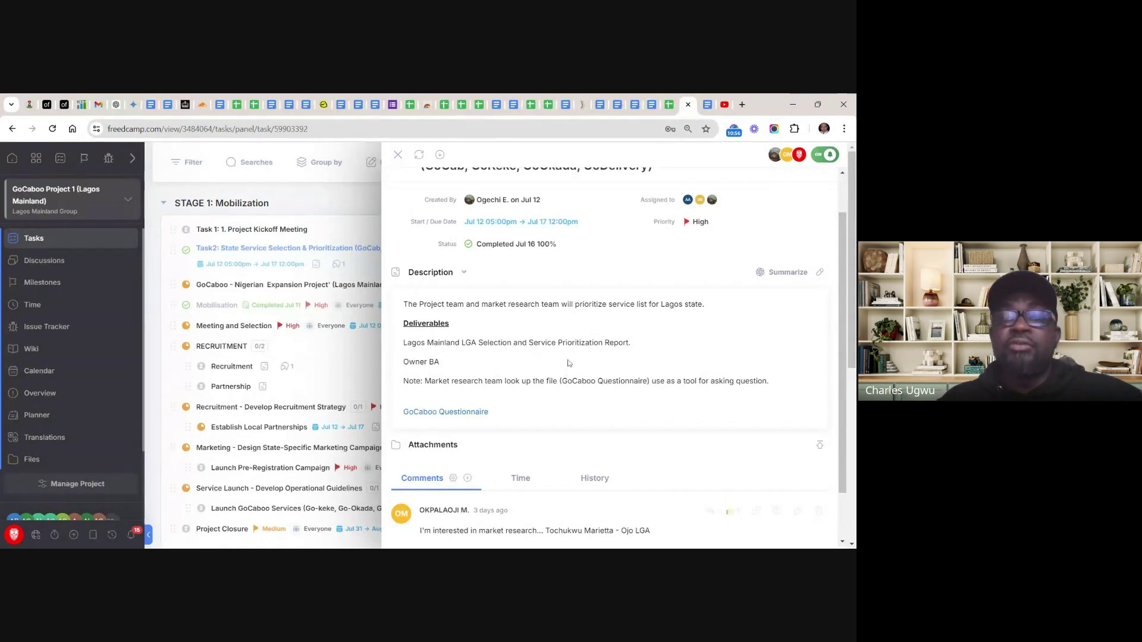
scroll(613, 412, "down", 1)
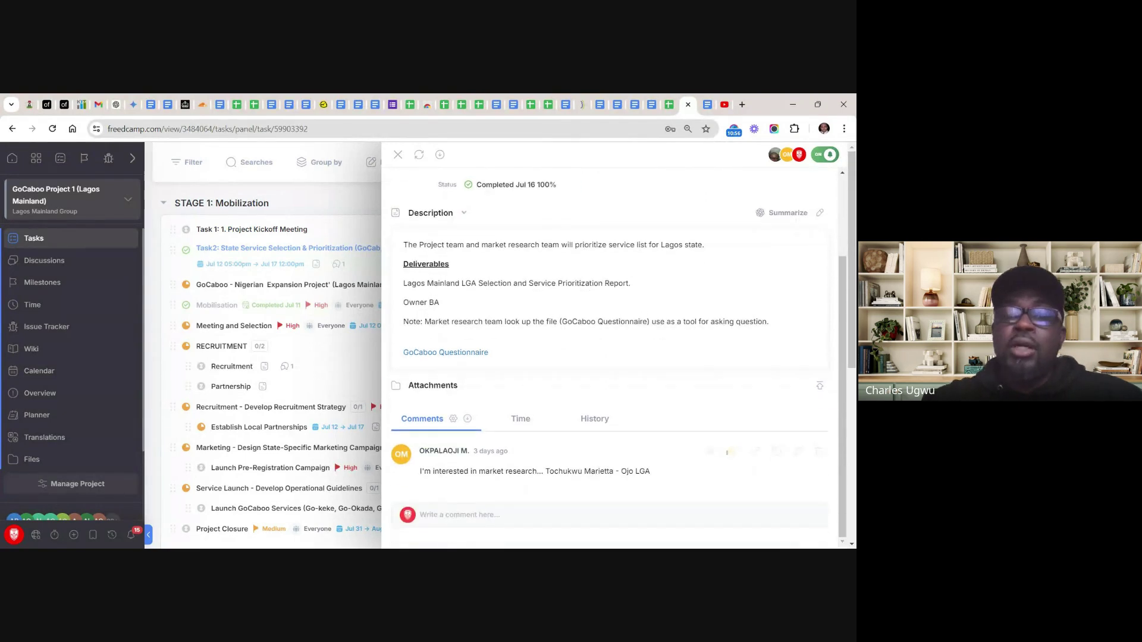
Examine Task2's comment editor, its attachment sources and the task's time records, then close the task
left_click(461, 515)
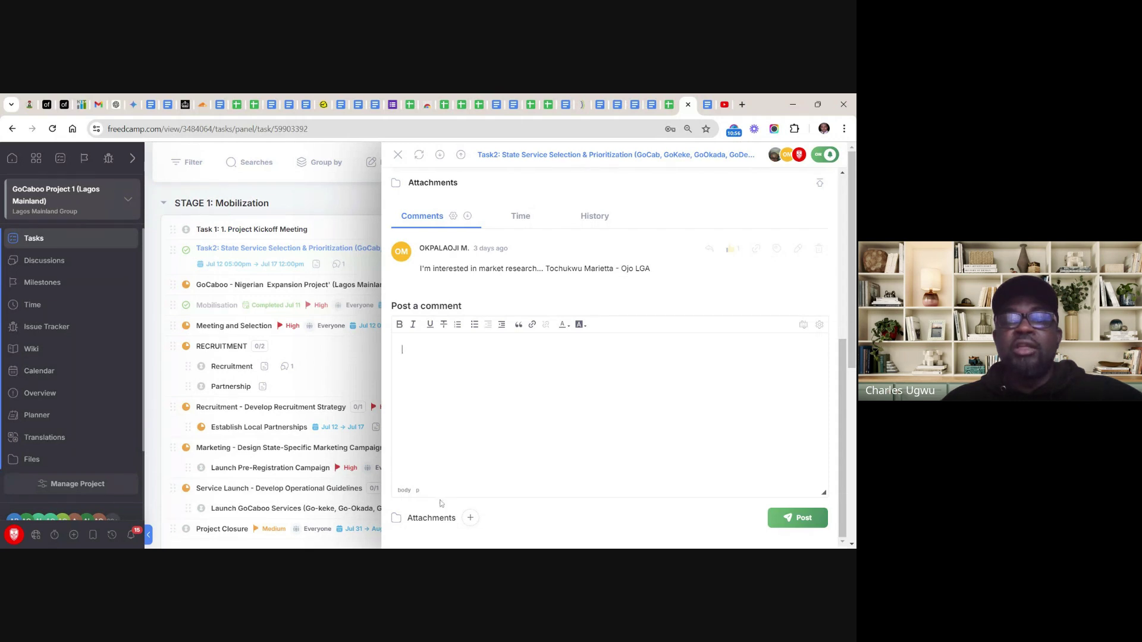
left_click(433, 522)
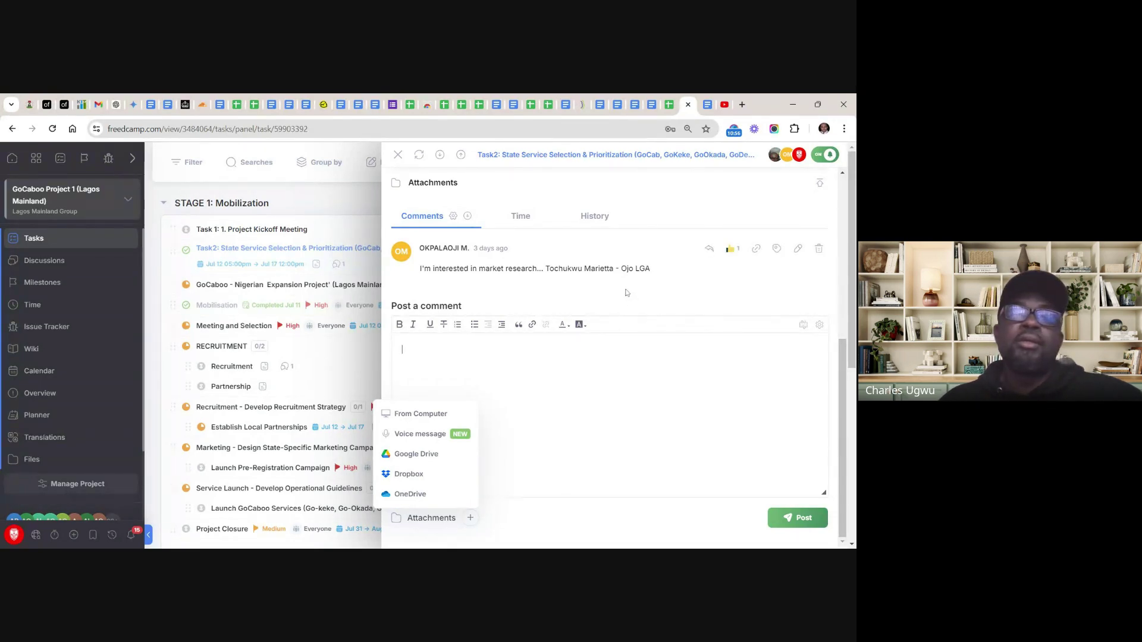
left_click(524, 220)
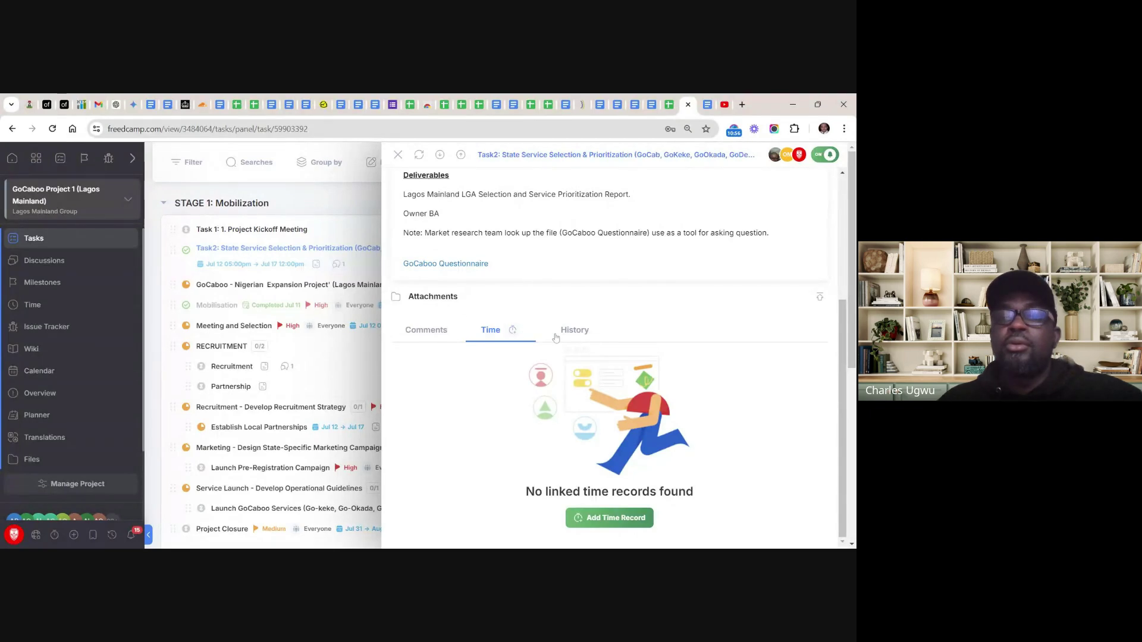
left_click(426, 332)
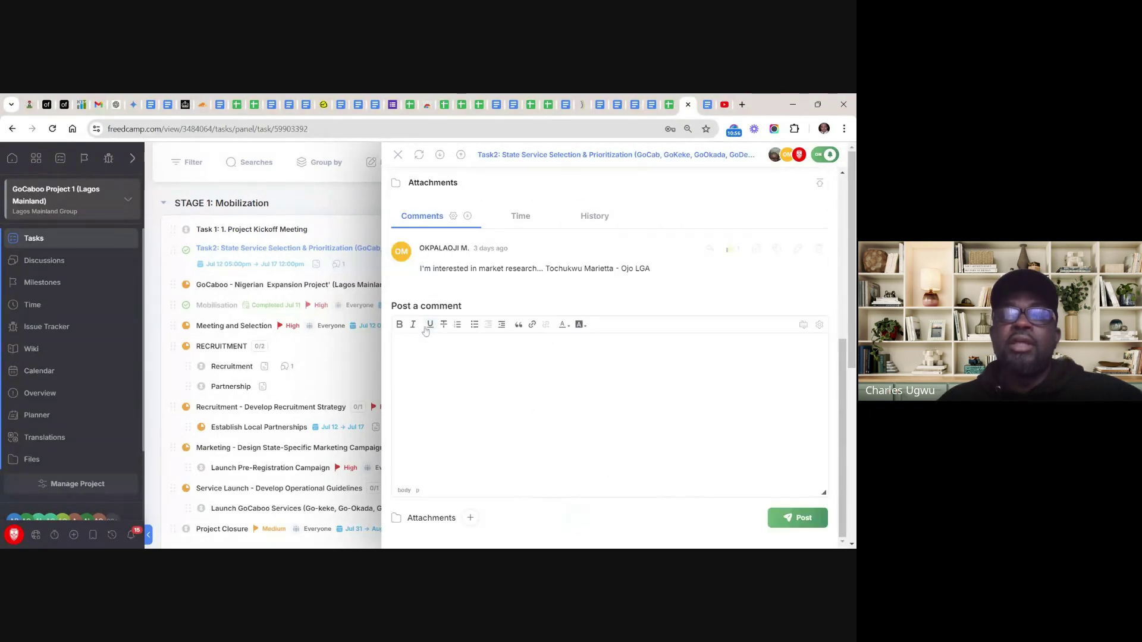
left_click(398, 154)
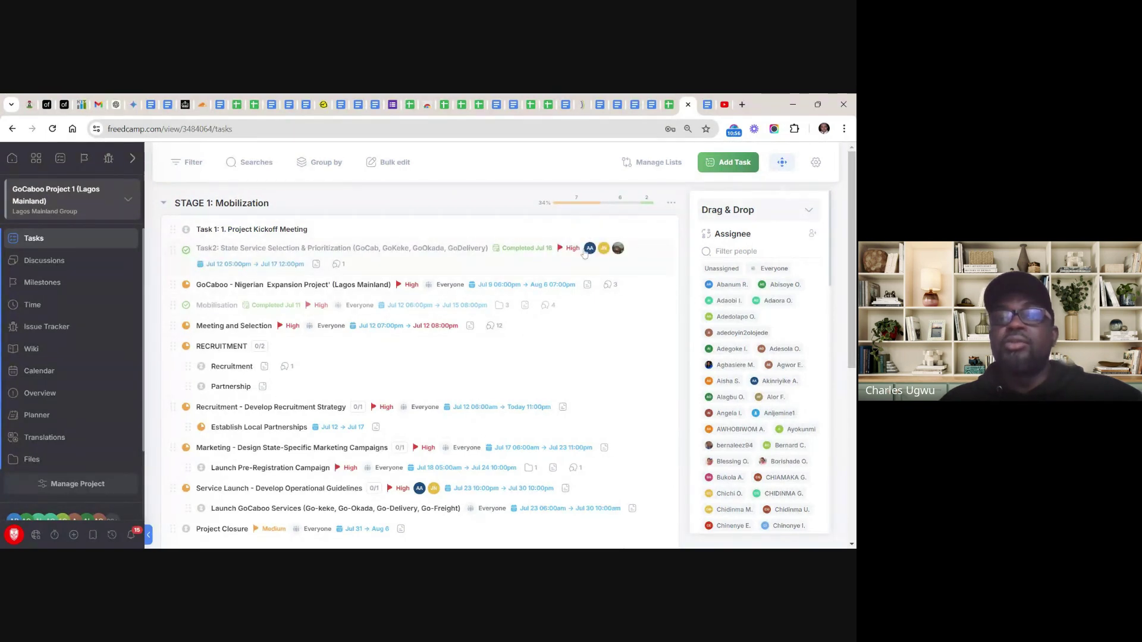
Reopen Task2: State Service Selection & Prioritization and set its status to In Progress
left_click(432, 253)
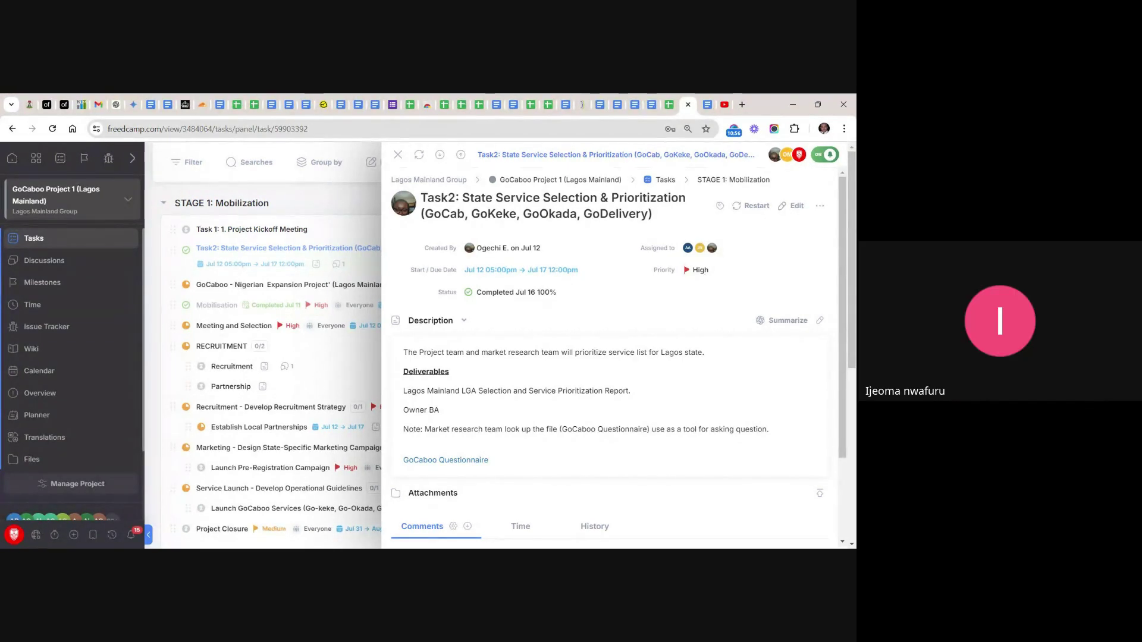
scroll(613, 357, "down", 1)
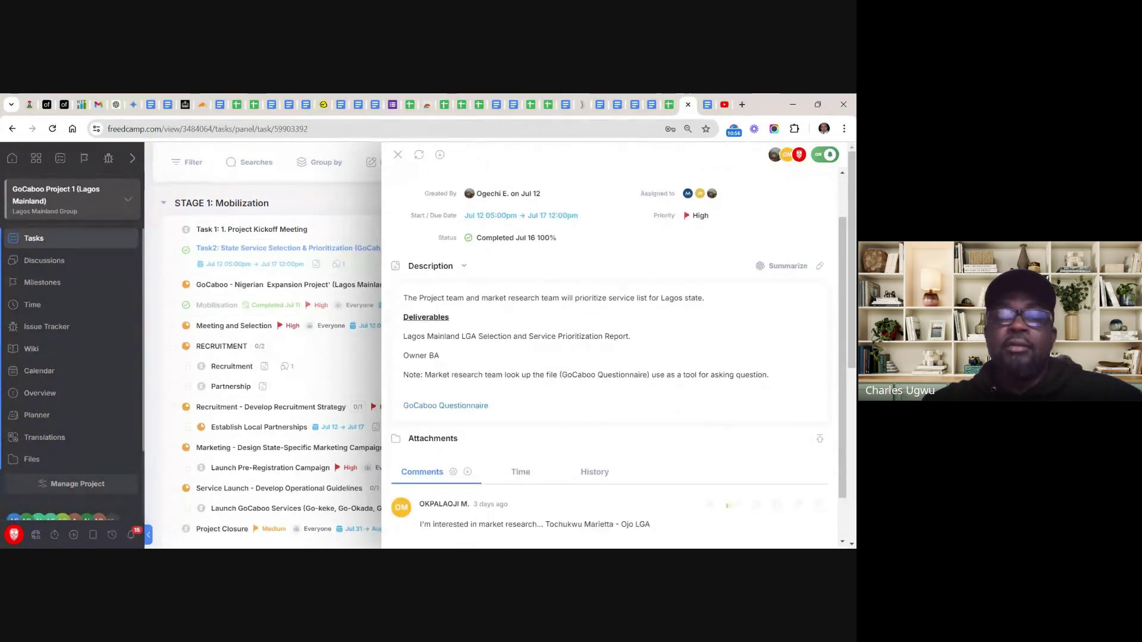
scroll(619, 356, "down", 1)
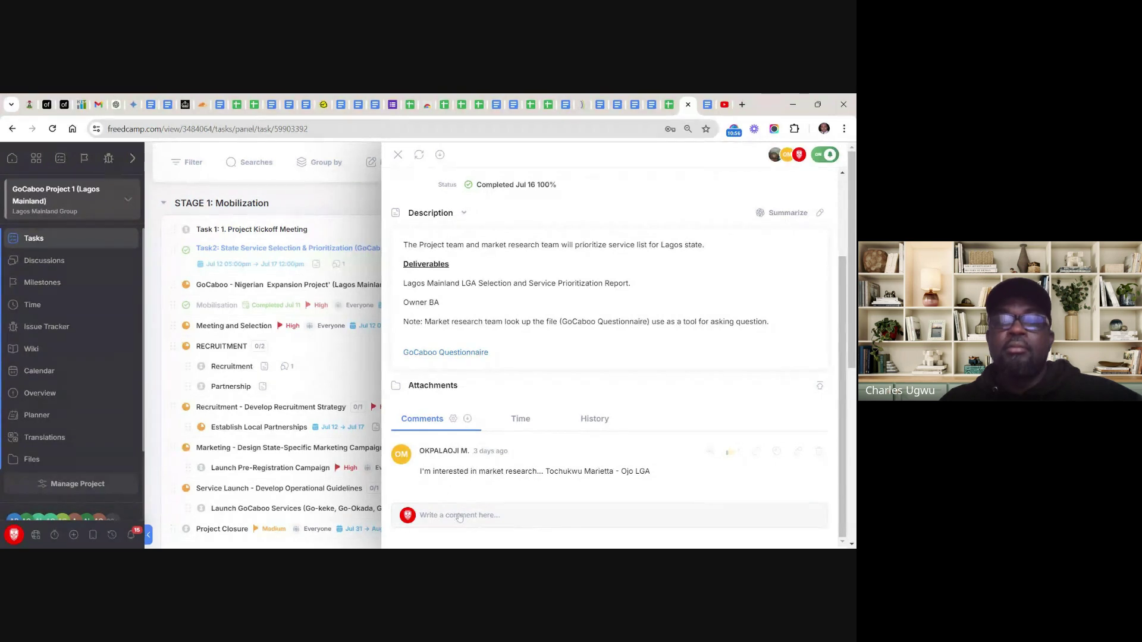
left_click(503, 516)
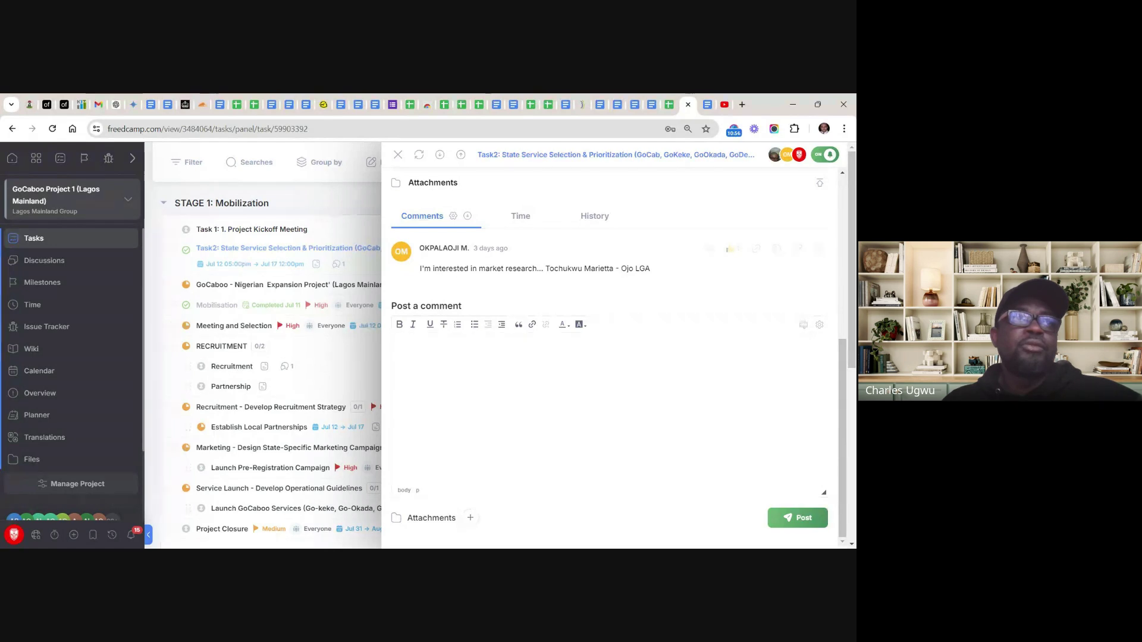
scroll(609, 357, "up", 3)
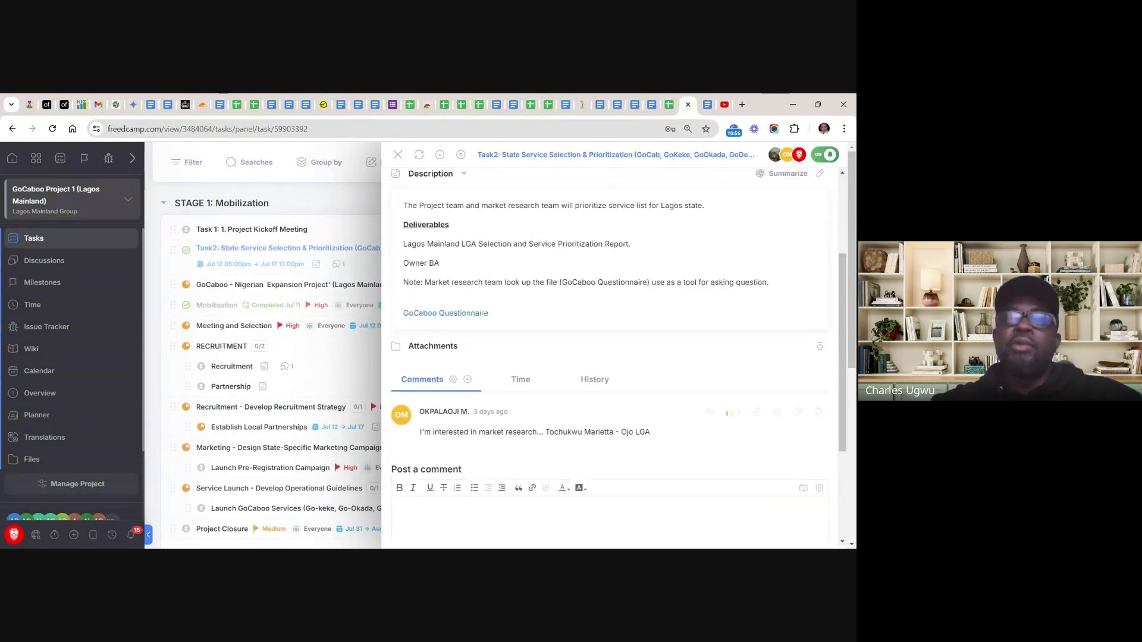
scroll(610, 357, "up", 3)
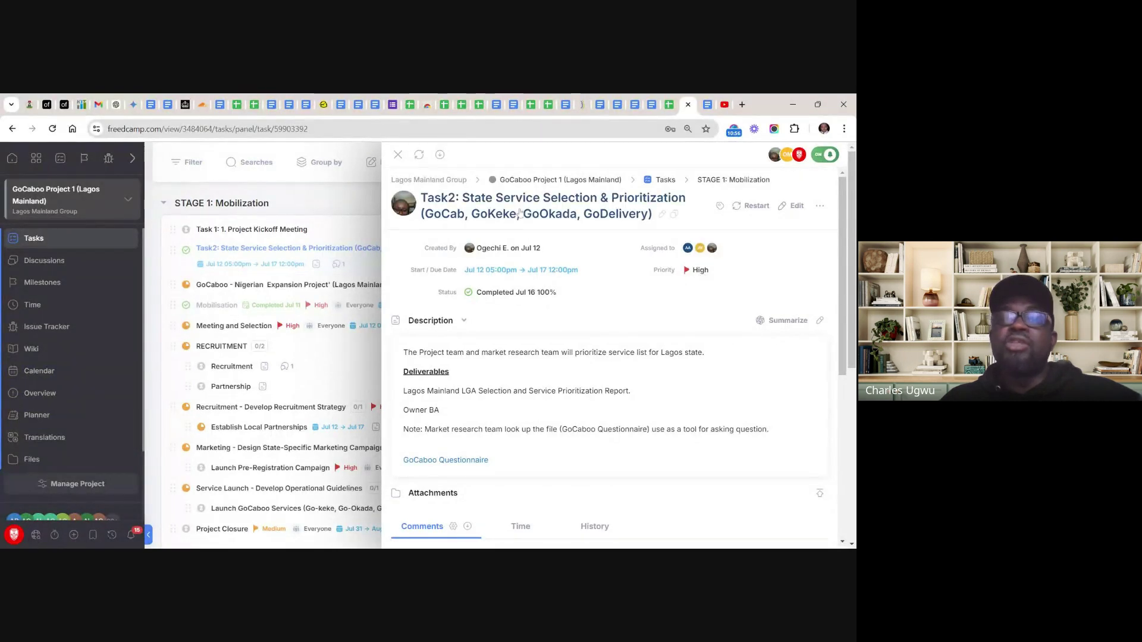
left_click(502, 295)
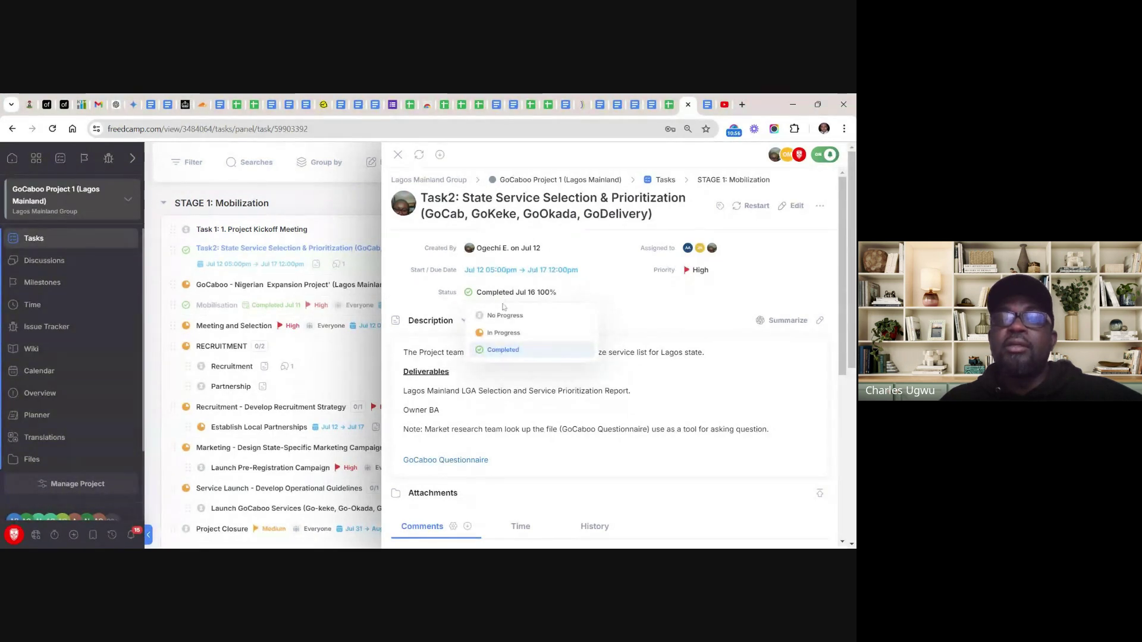
left_click(509, 335)
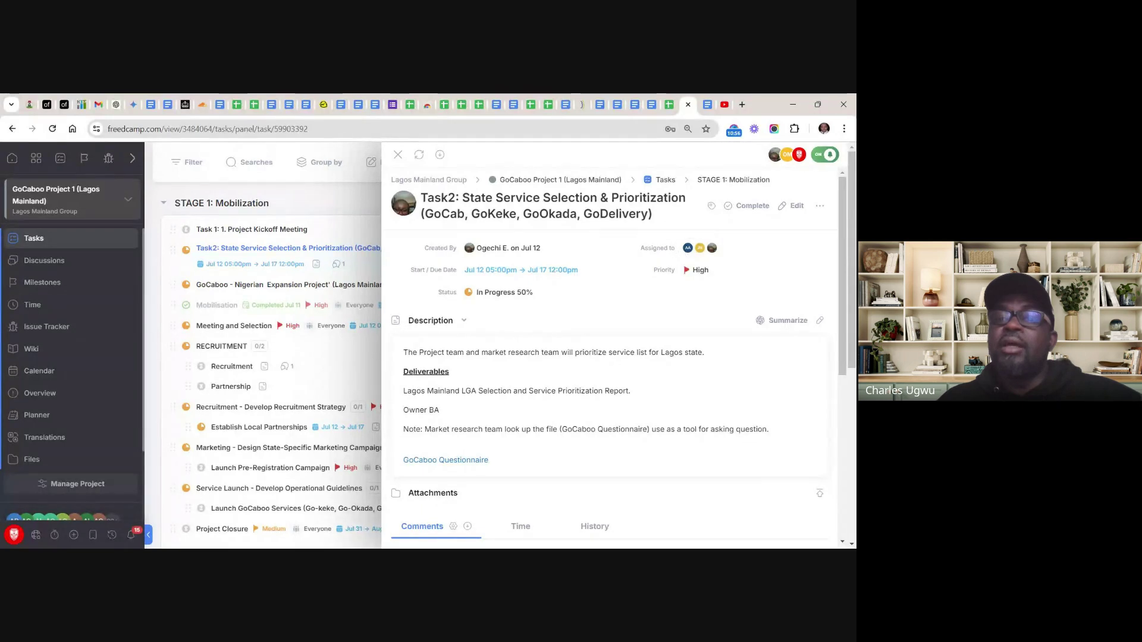
Look through the people available as assignees for Task2: State Service Selection & Prioritization, leaving its assignment as it is
left_click(688, 250)
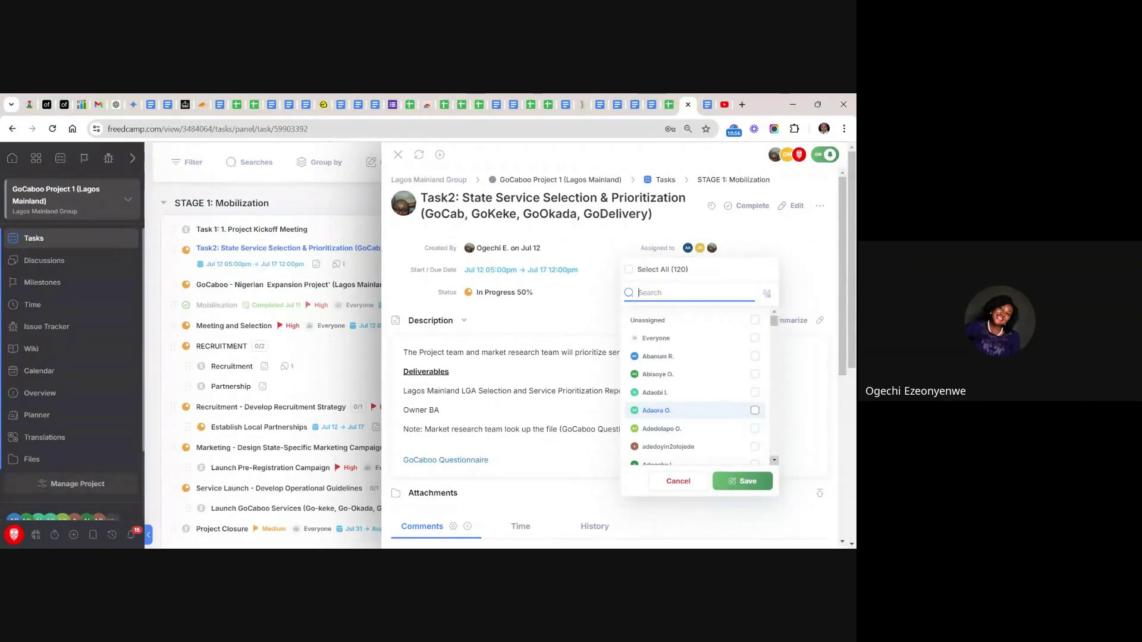
left_click(773, 460)
left_click(774, 460)
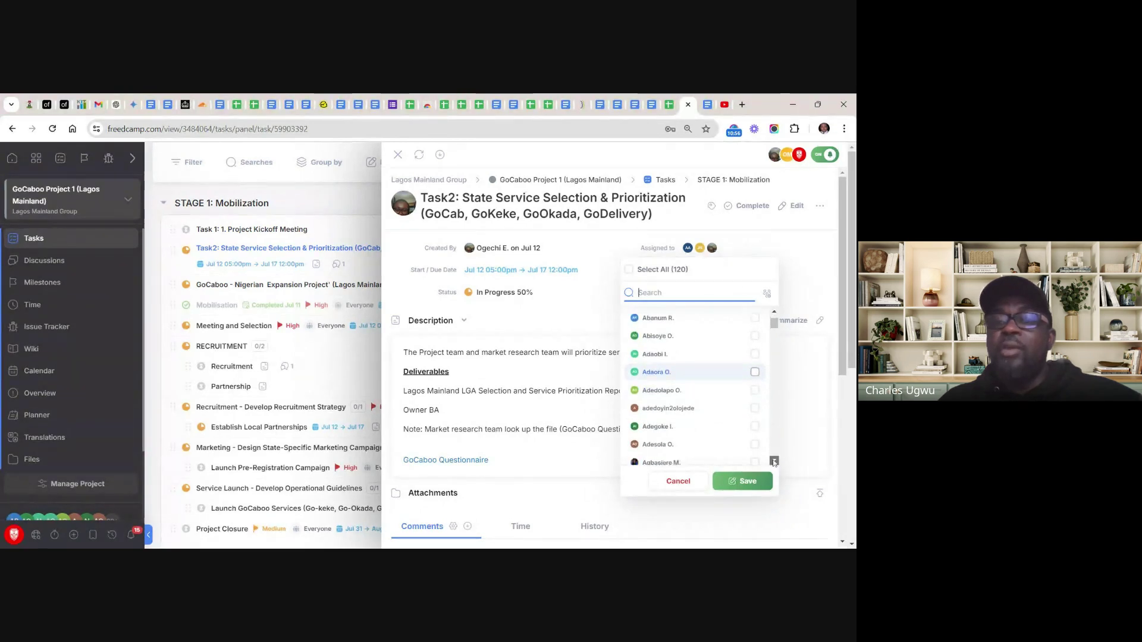
left_click(774, 460)
left_click(773, 460)
left_click(774, 461)
left_click(773, 460)
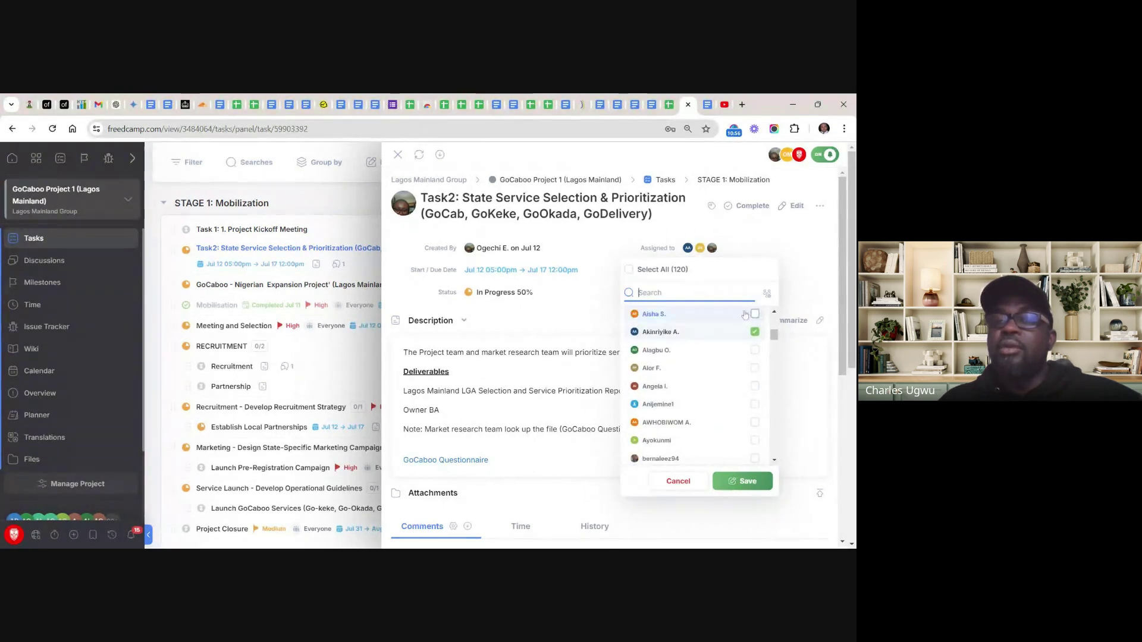
left_click(773, 460)
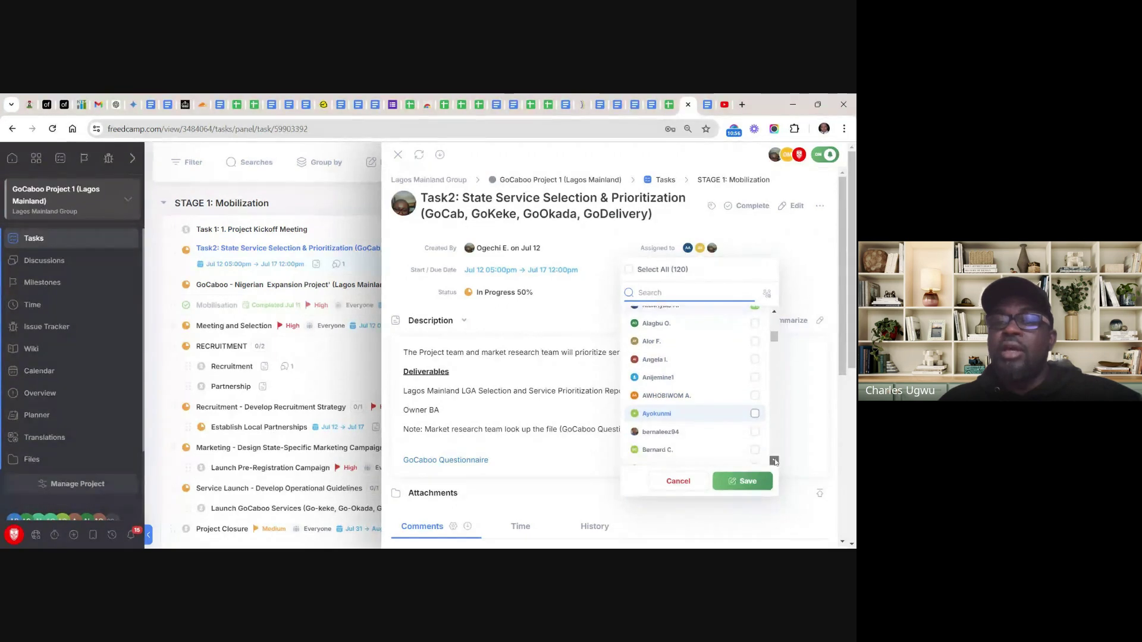
left_click(774, 460)
left_click(774, 460)
left_click(774, 460)
left_click(774, 460)
left_click(773, 460)
left_click(773, 460)
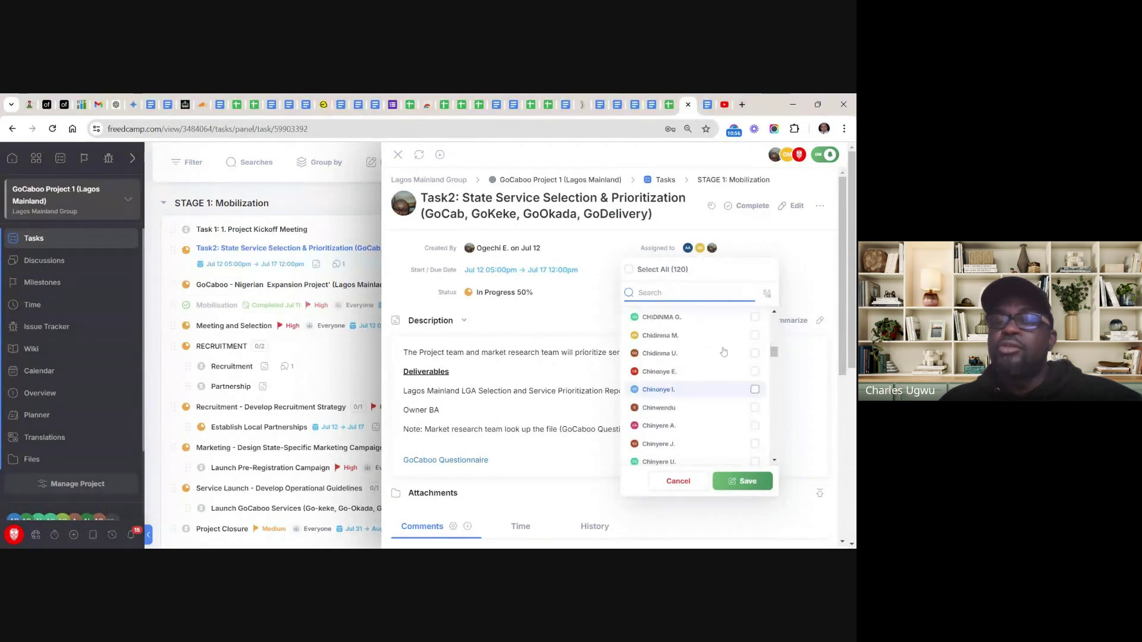
left_click(773, 312)
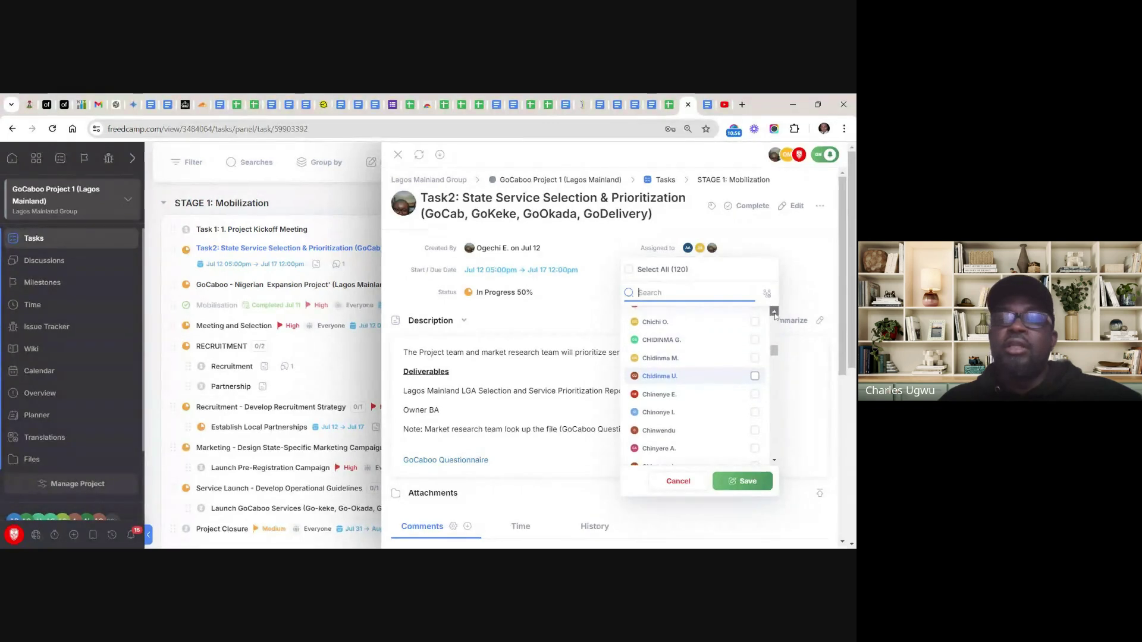
left_click(774, 311)
left_click(774, 312)
left_click(774, 311)
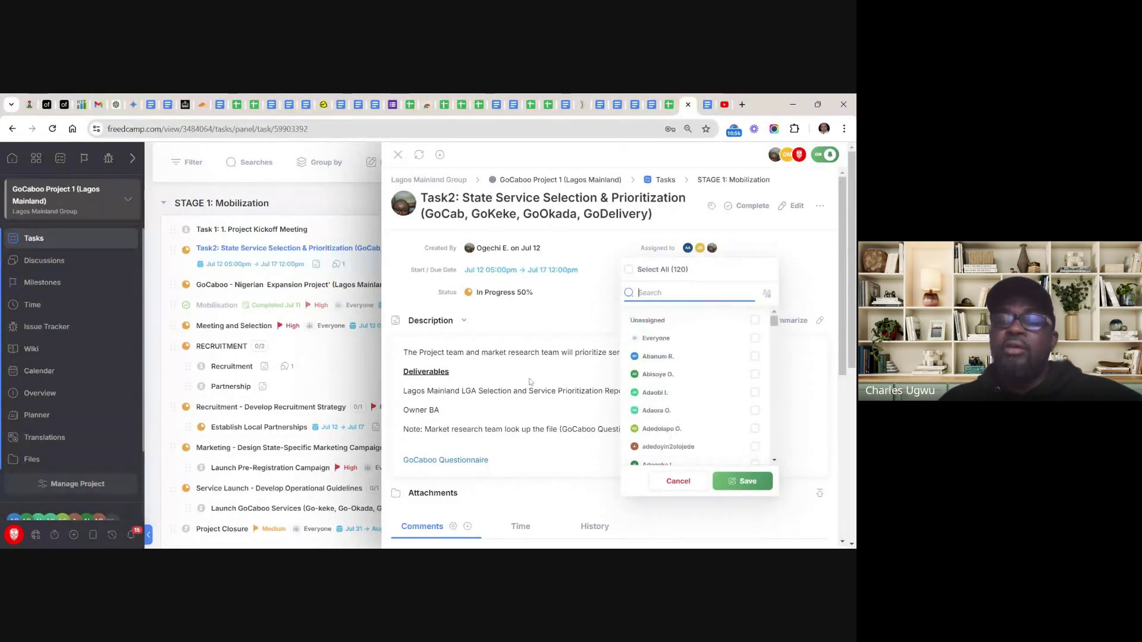
left_click(481, 373)
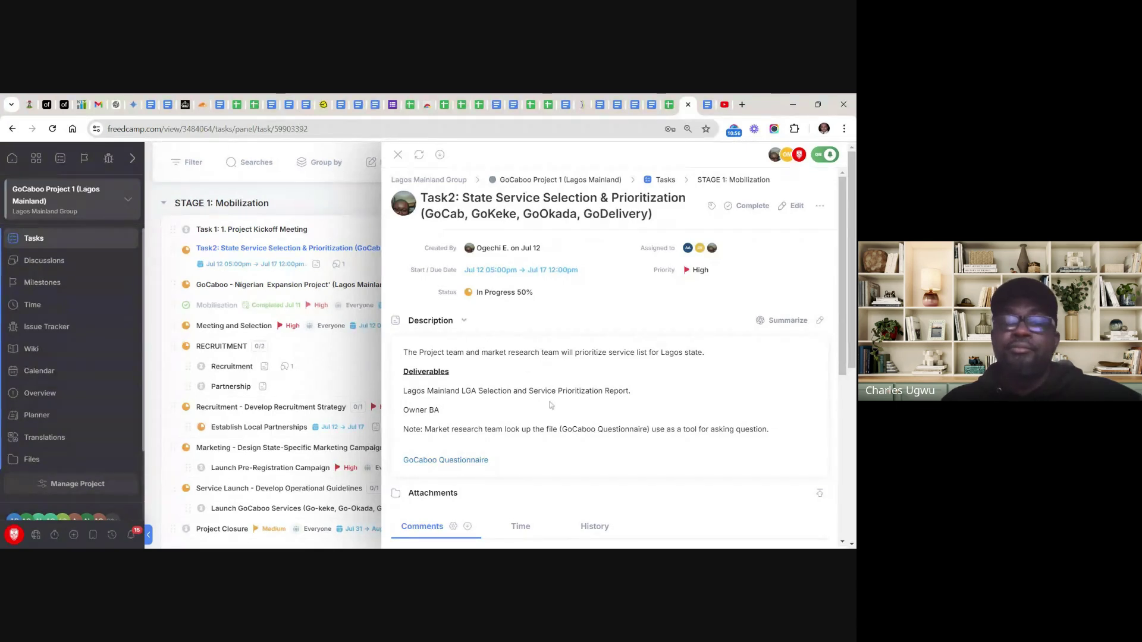
Reread Task2's status, description, deliverables and comment section, then close the task
scroll(550, 405, "down", 1)
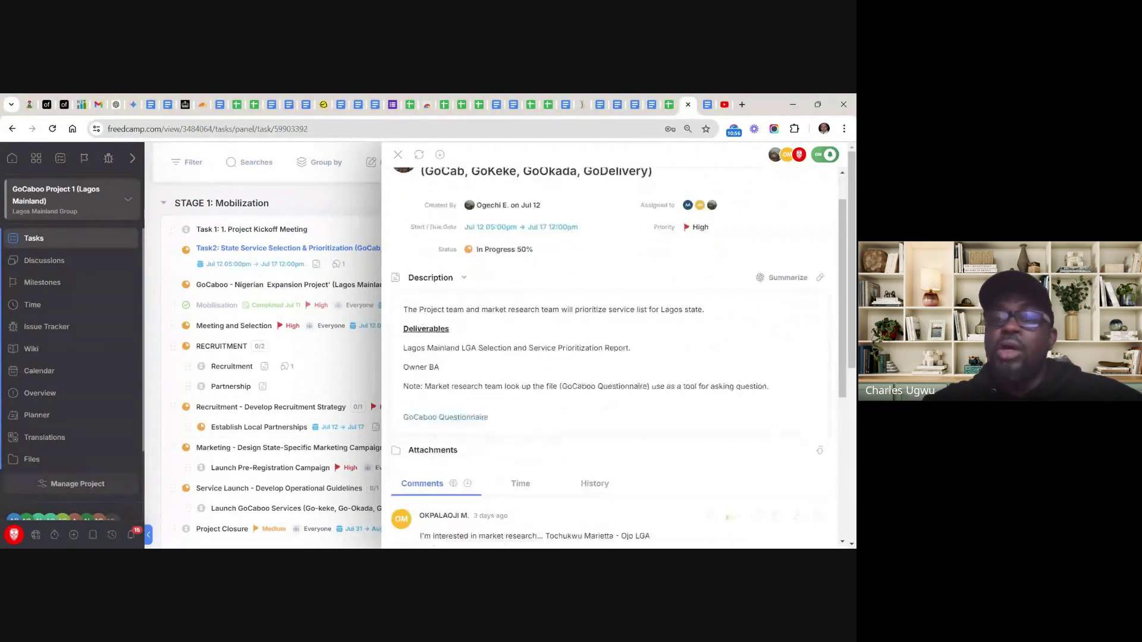
scroll(619, 345, "down", 1)
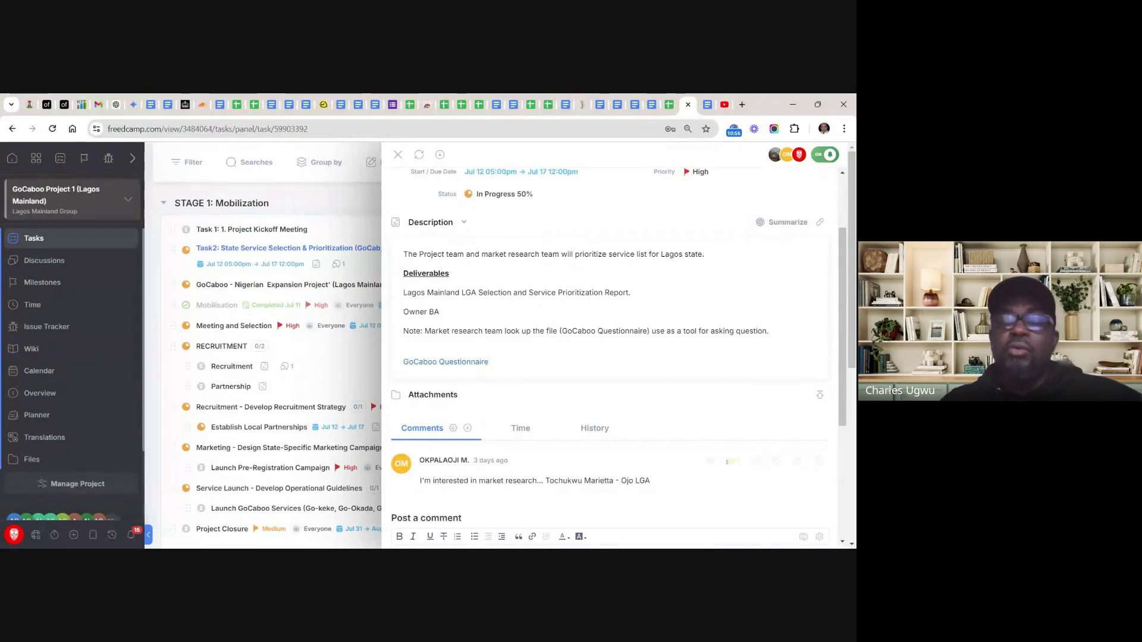
scroll(619, 345, "down", 2)
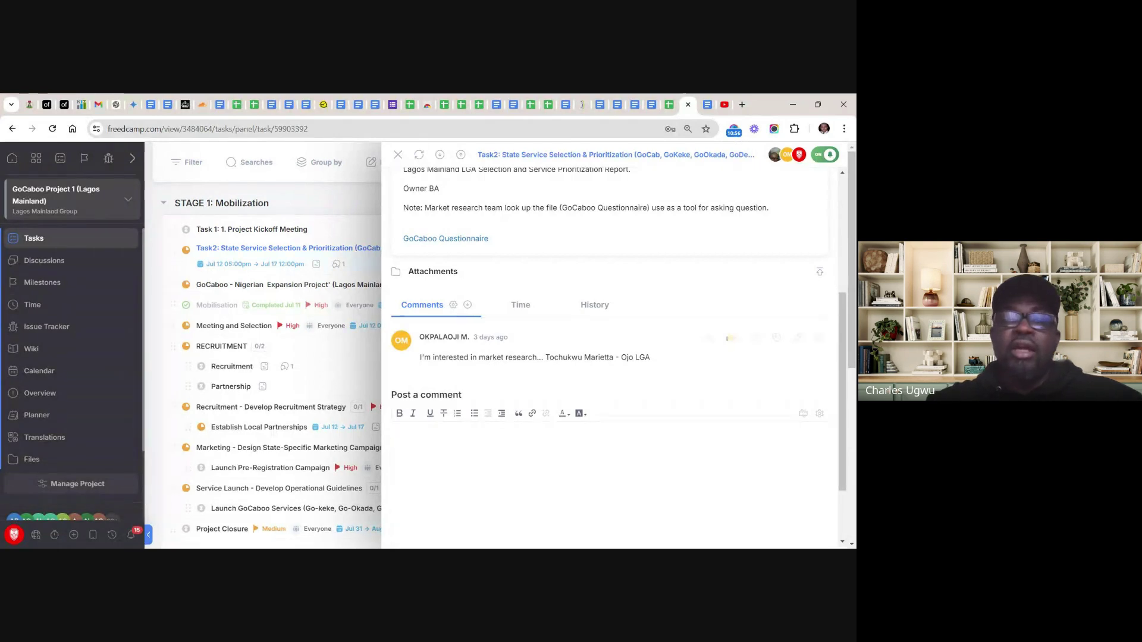
left_click(399, 433)
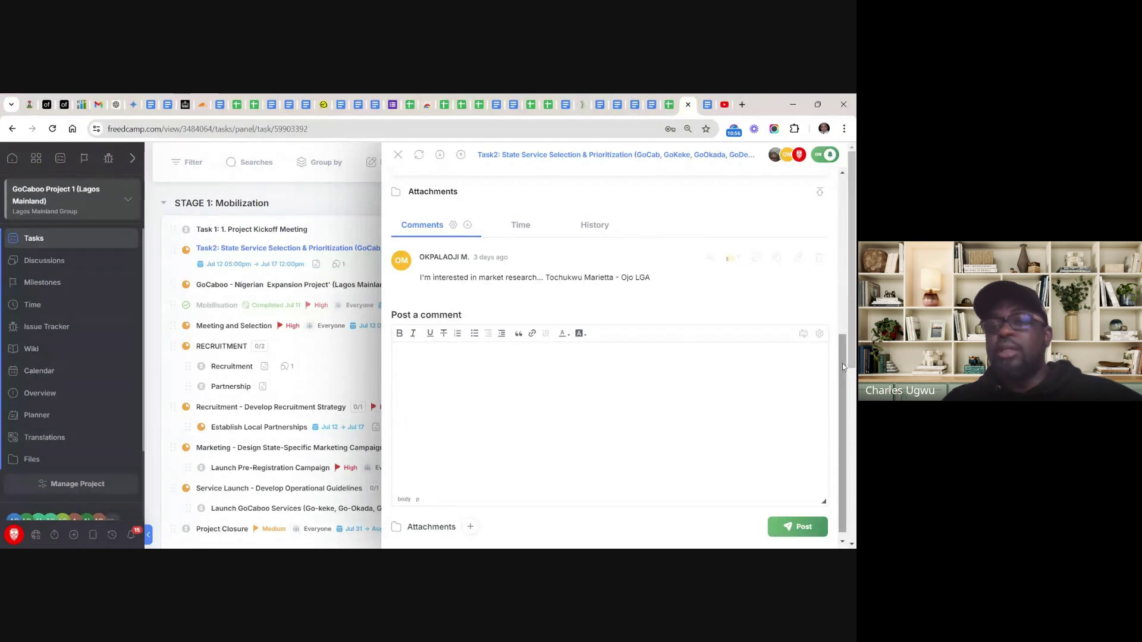
left_click_drag(843, 367, 834, 199)
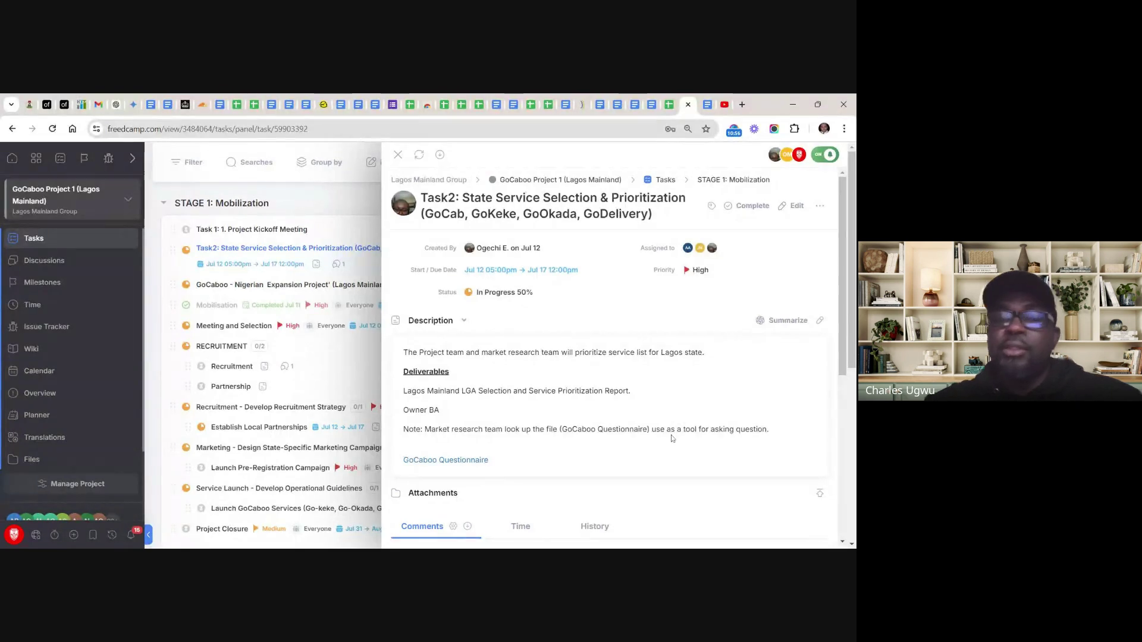
scroll(709, 352, "down", 1)
scroll(618, 357, "down", 5)
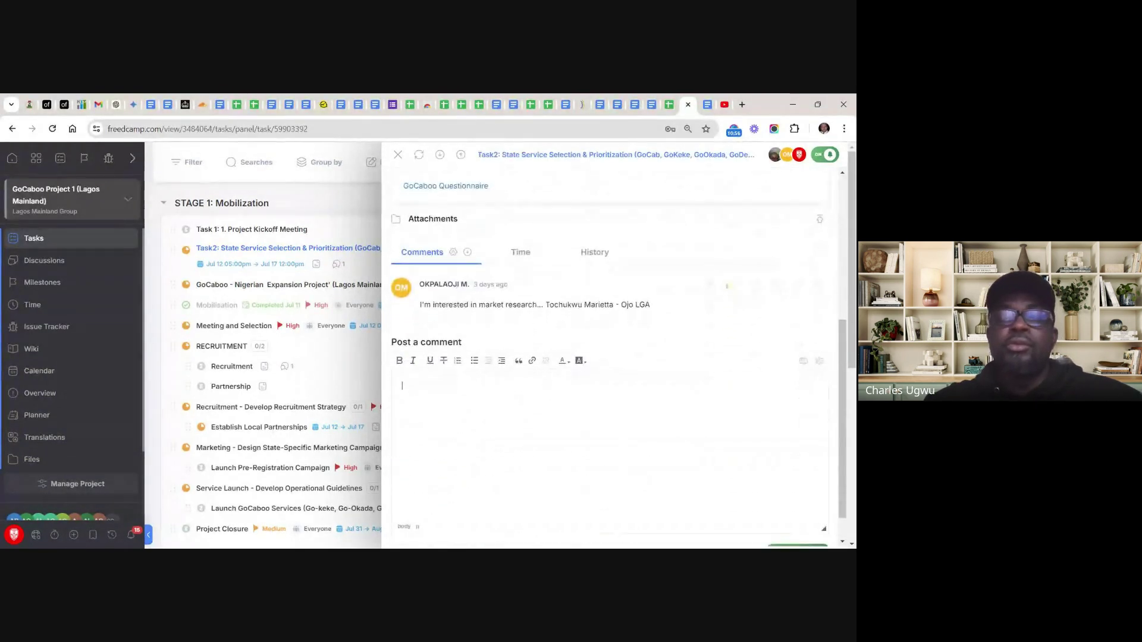
scroll(619, 357, "down", 1)
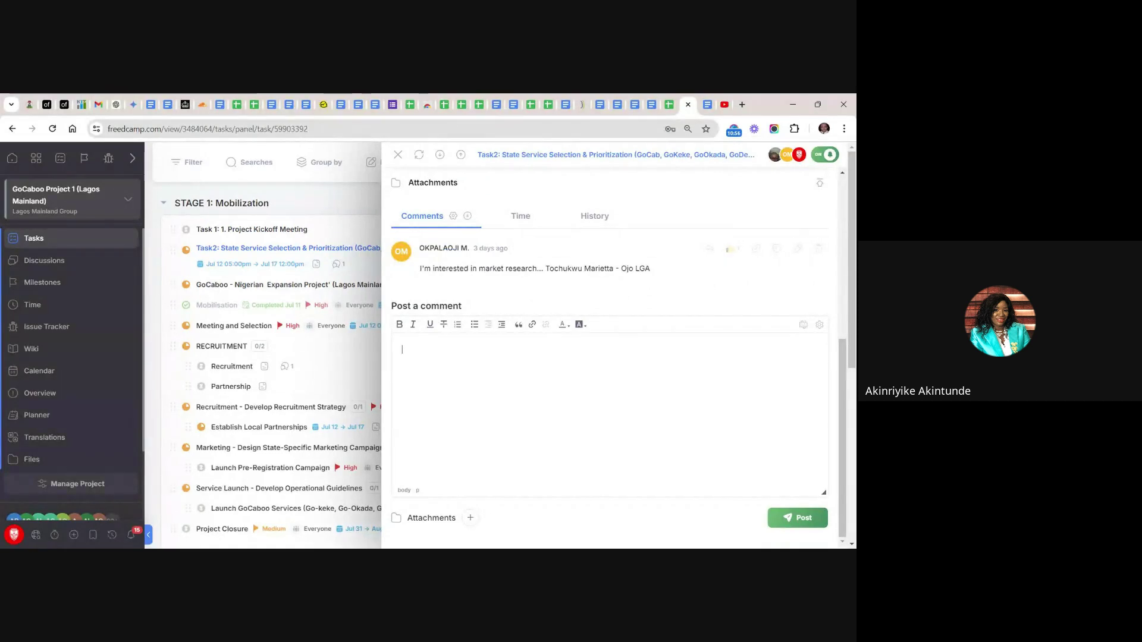
scroll(618, 356, "up", 5)
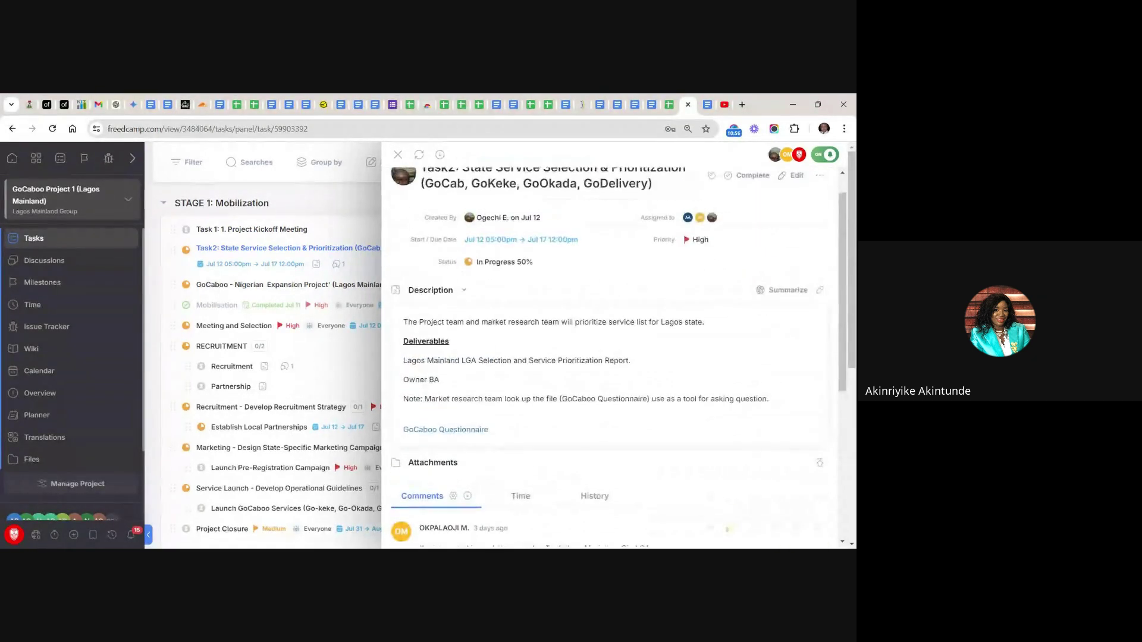
scroll(618, 357, "up", 1)
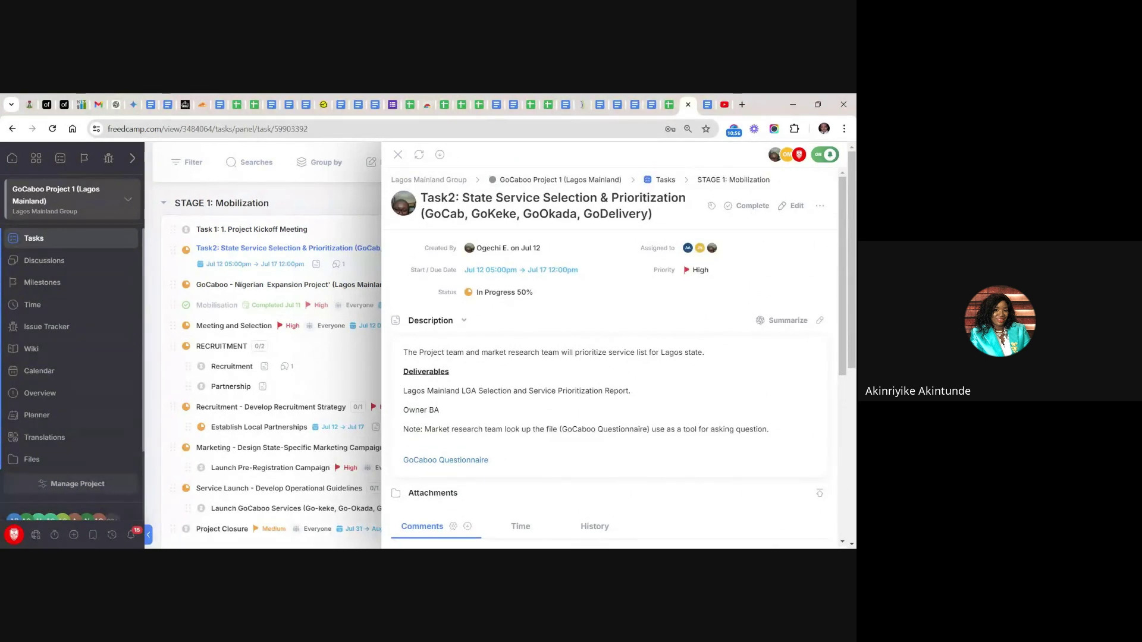
scroll(618, 357, "down", 1)
scroll(618, 357, "up", 1)
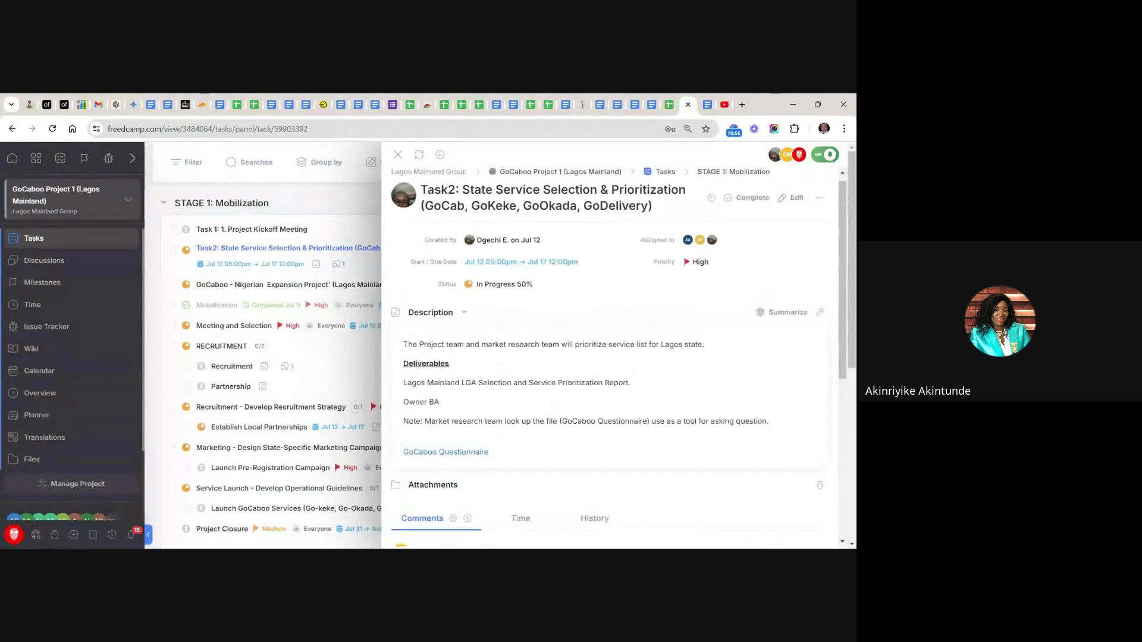
scroll(619, 357, "down", 2)
scroll(619, 357, "down", 3)
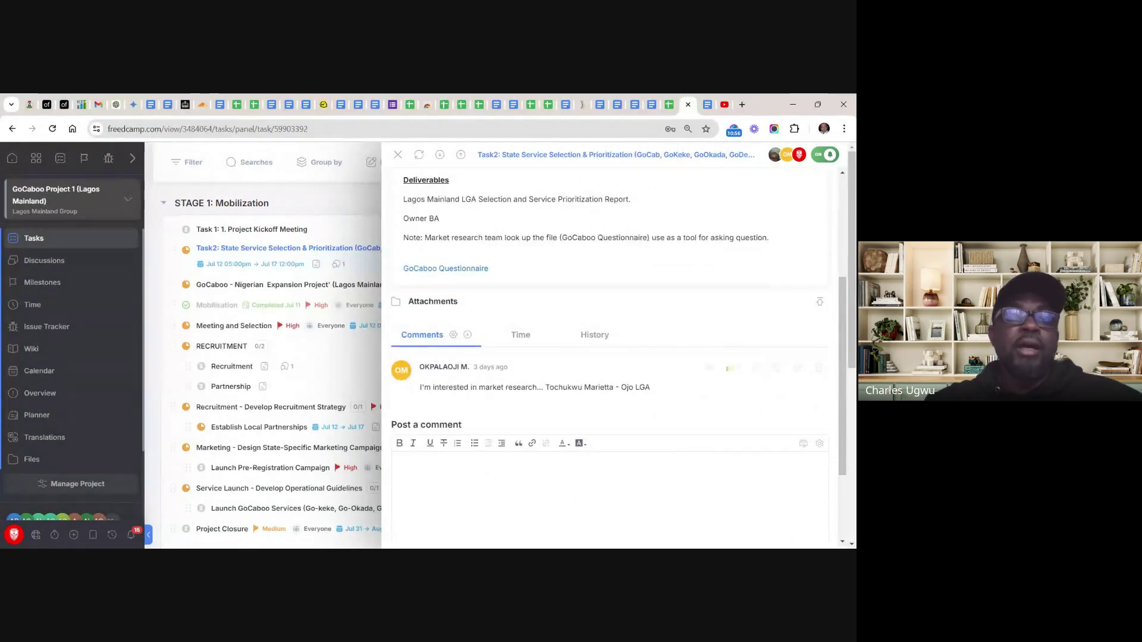
scroll(619, 357, "up", 4)
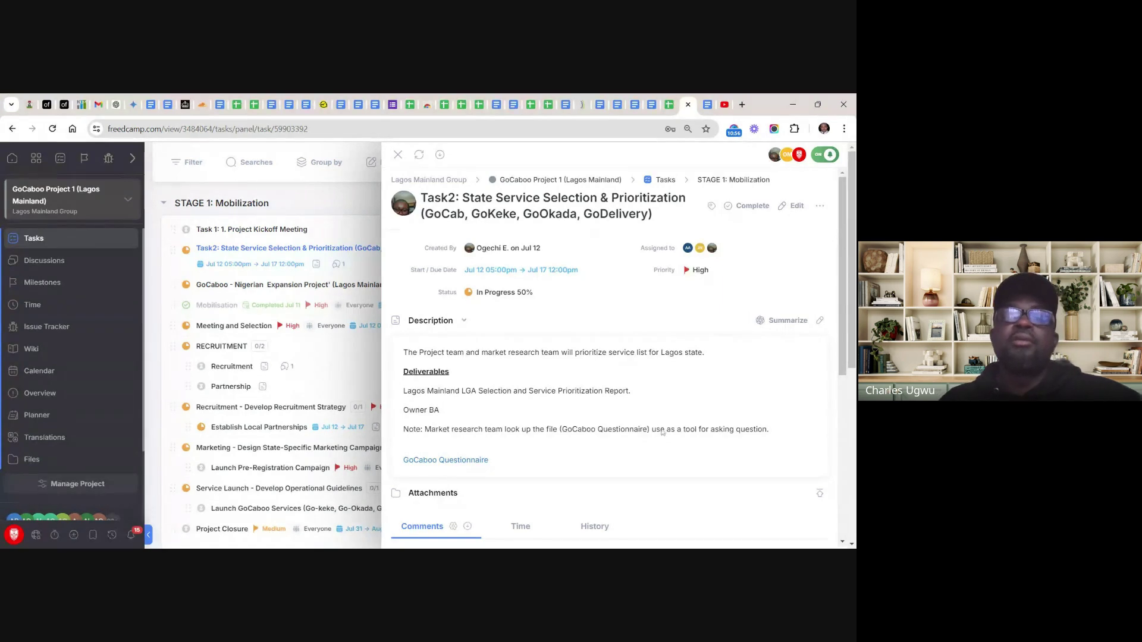
left_click(398, 155)
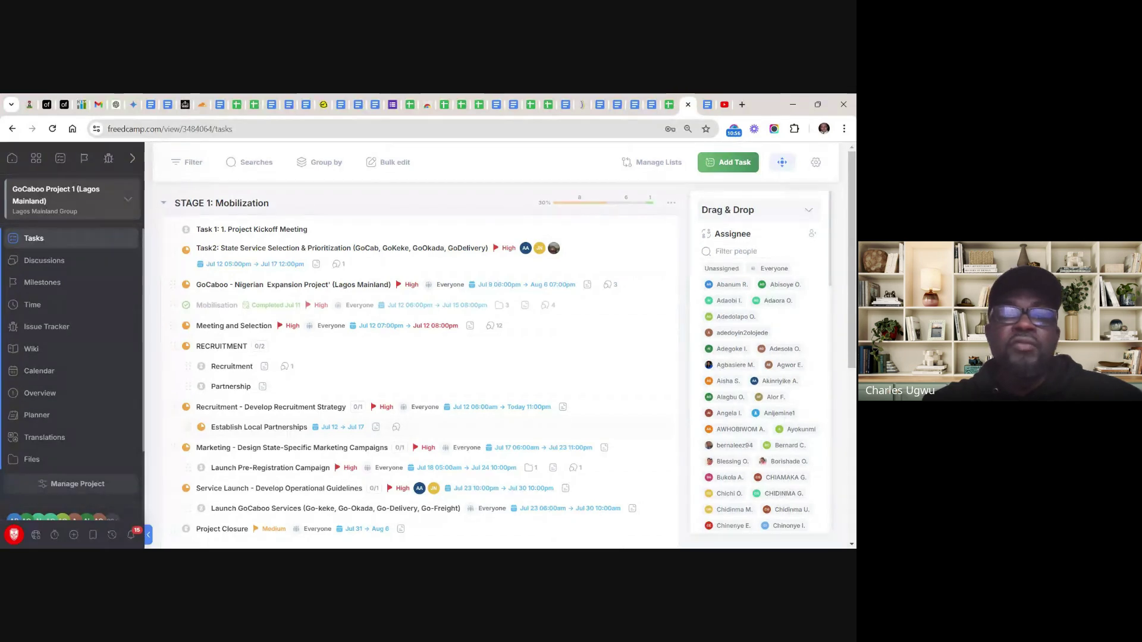
Look over the tasks in STAGE 1: Mobilization and the Recruitment, Marketing and Reporting & Review stage lists below it
scroll(419, 345, "down", 2)
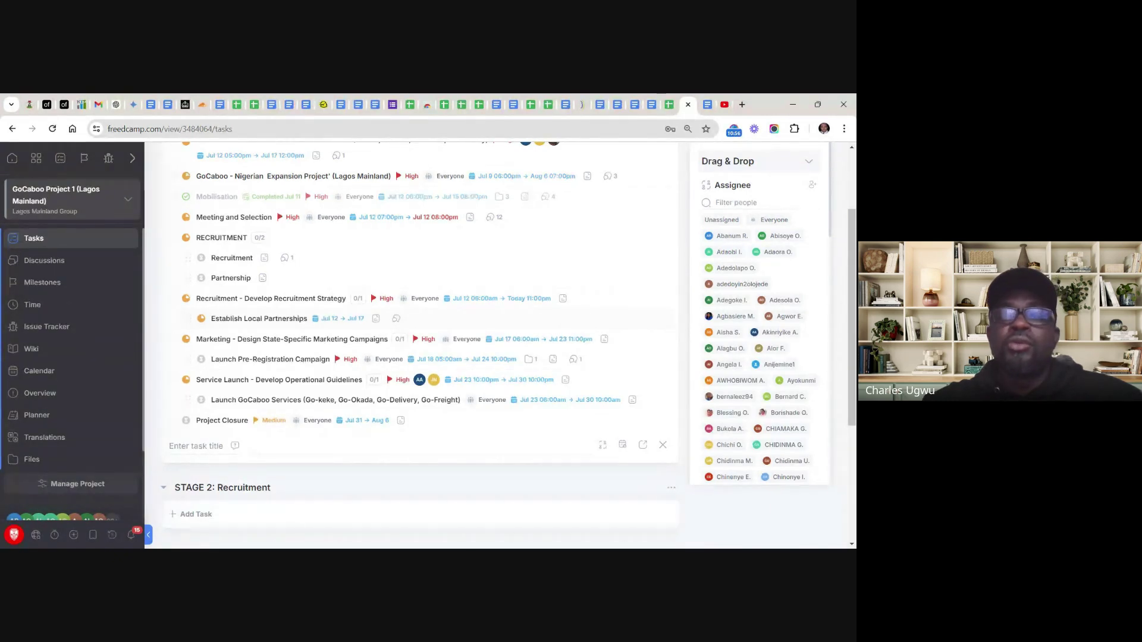
scroll(420, 345, "up", 1)
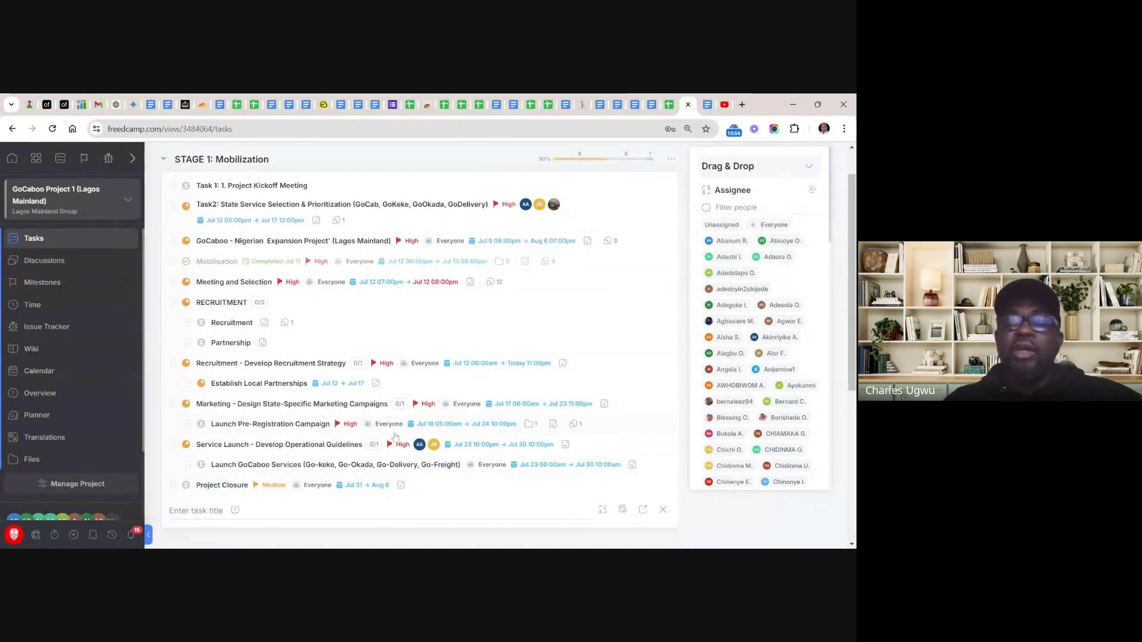
scroll(395, 437, "down", 3)
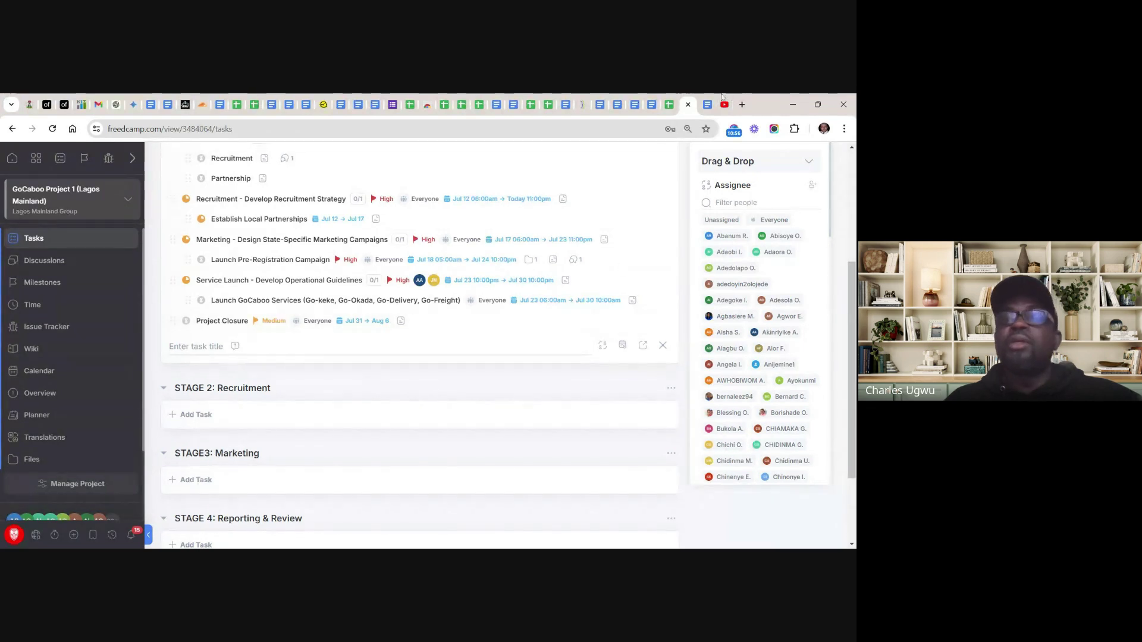
Switch to the GoCaboo Expansion Work Breakdown Structure spreadsheet and copy the activity "3. Develop Recruitment Strategy" from cell B6
left_click(668, 107)
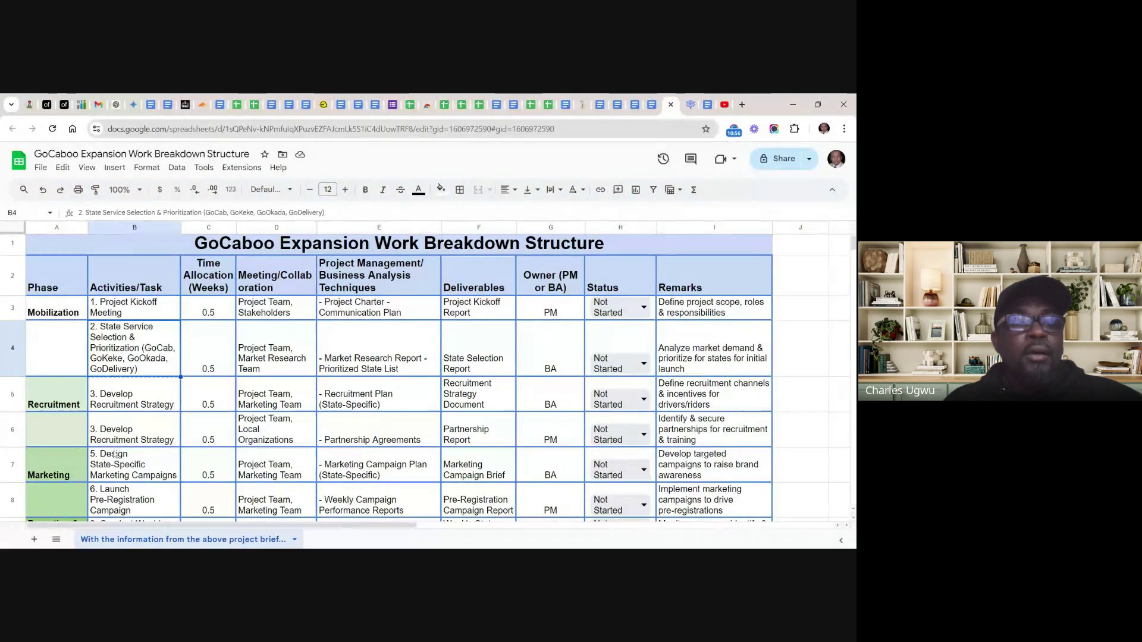
scroll(148, 453, "down", 2)
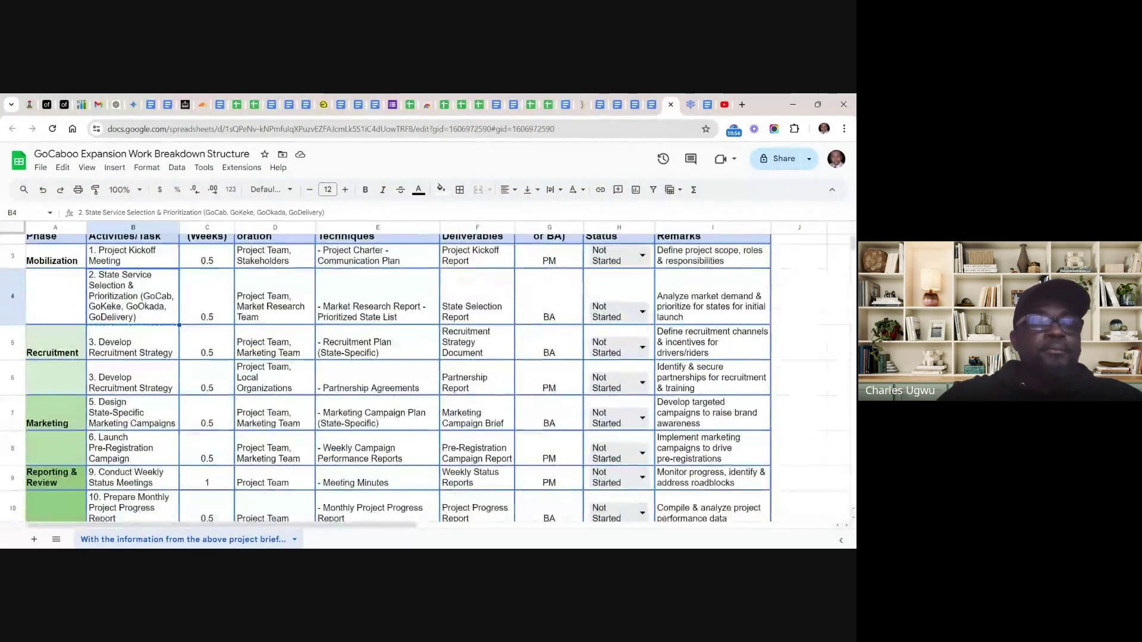
scroll(166, 340, "down", 1)
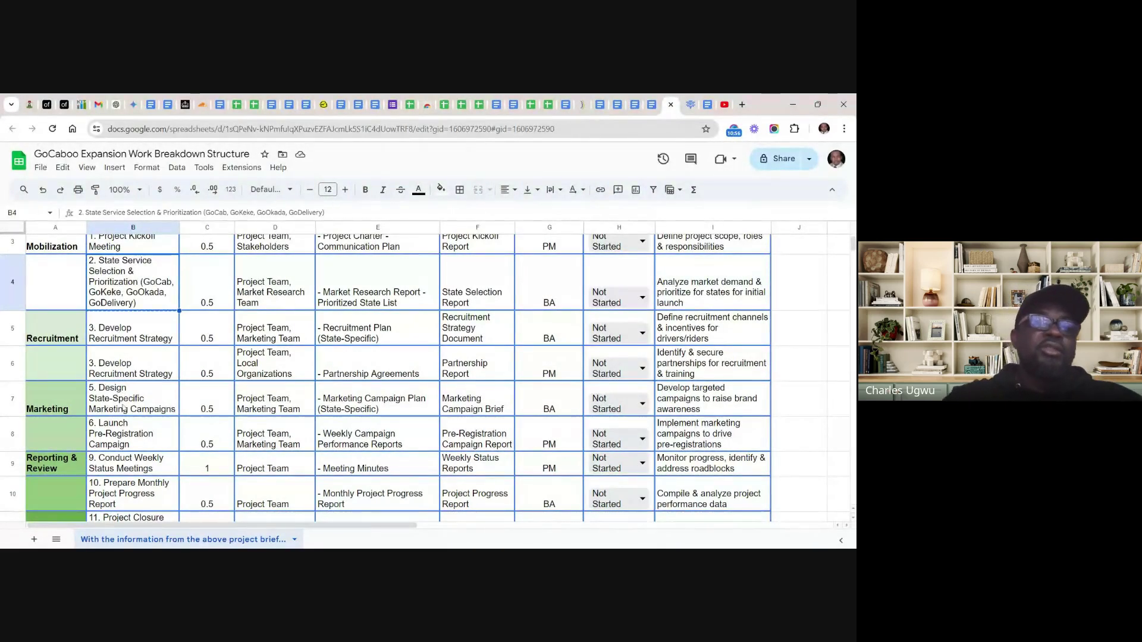
scroll(123, 407, "up", 3)
scroll(123, 408, "down", 4)
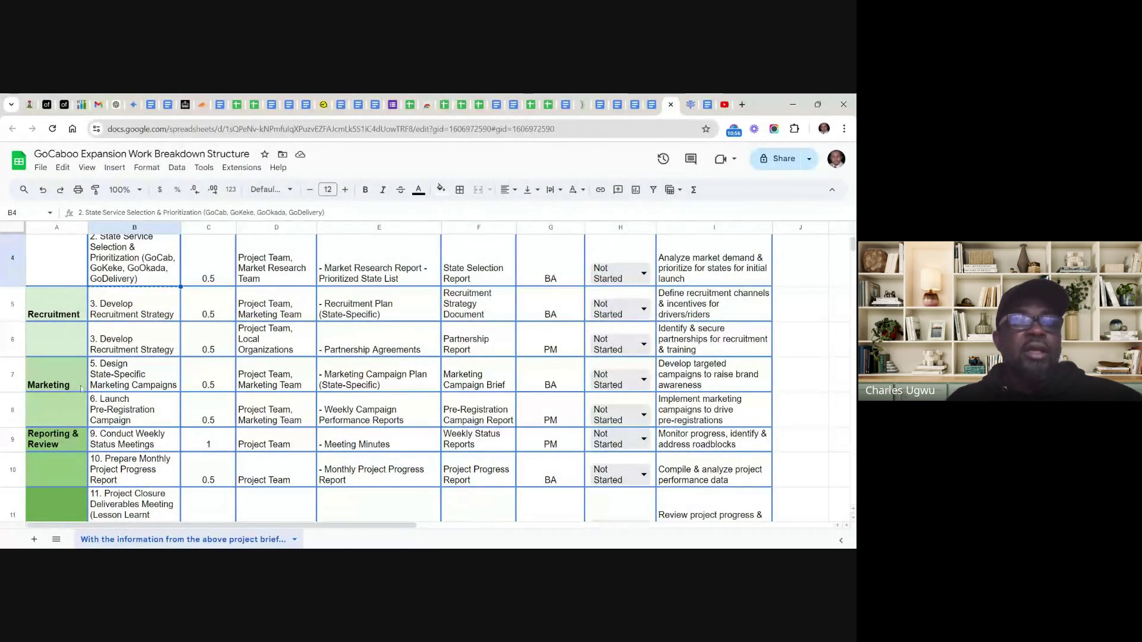
left_click(128, 346)
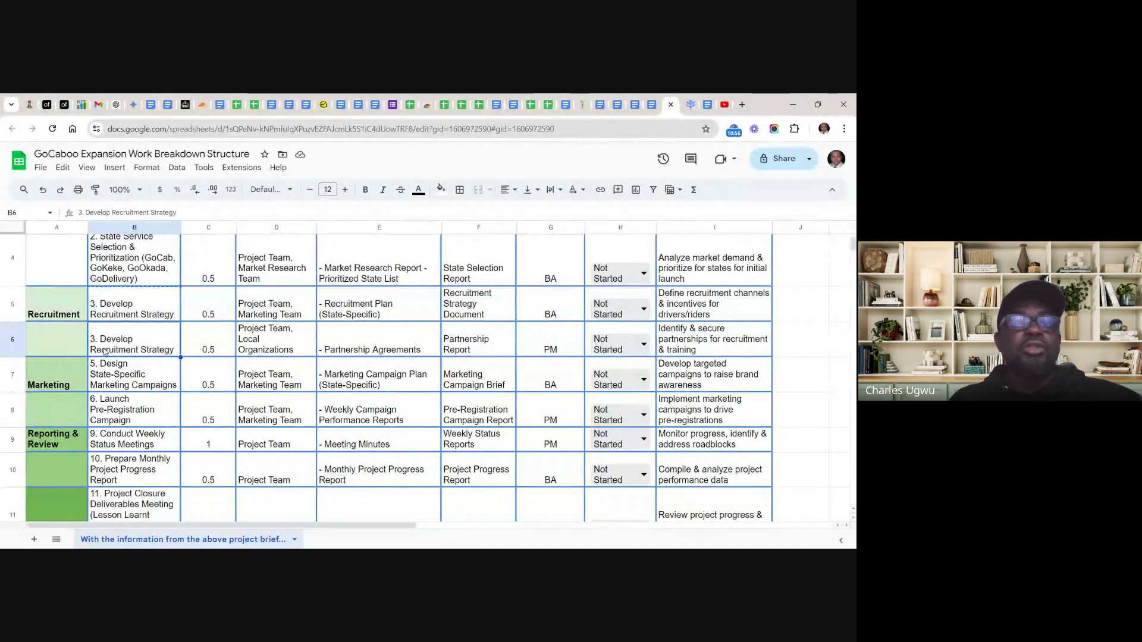
right_click(119, 339)
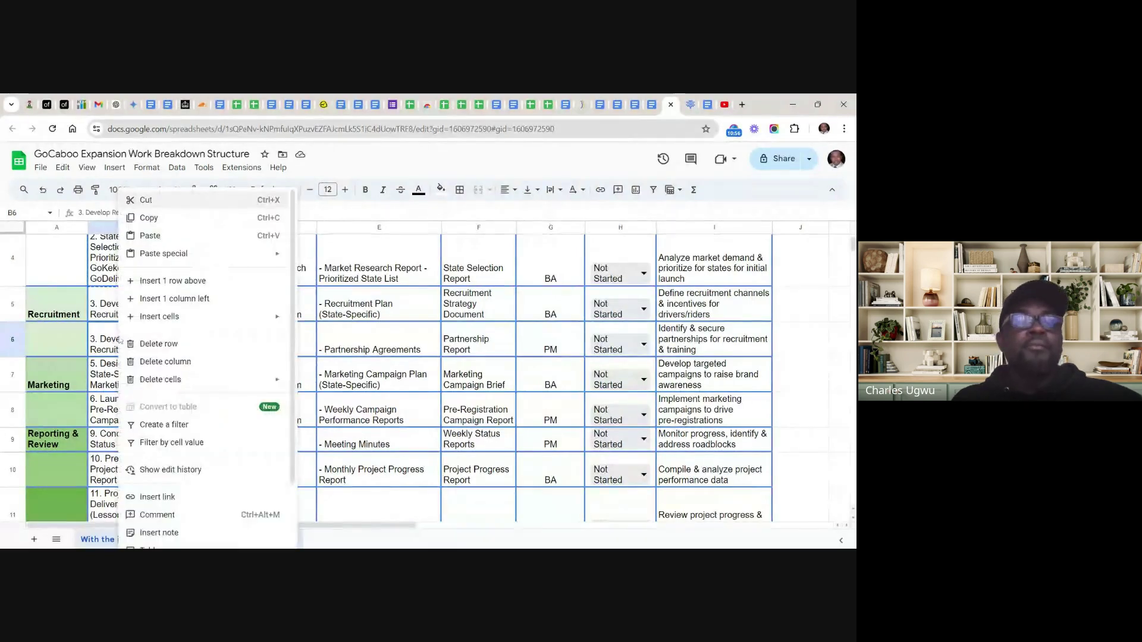
left_click(156, 218)
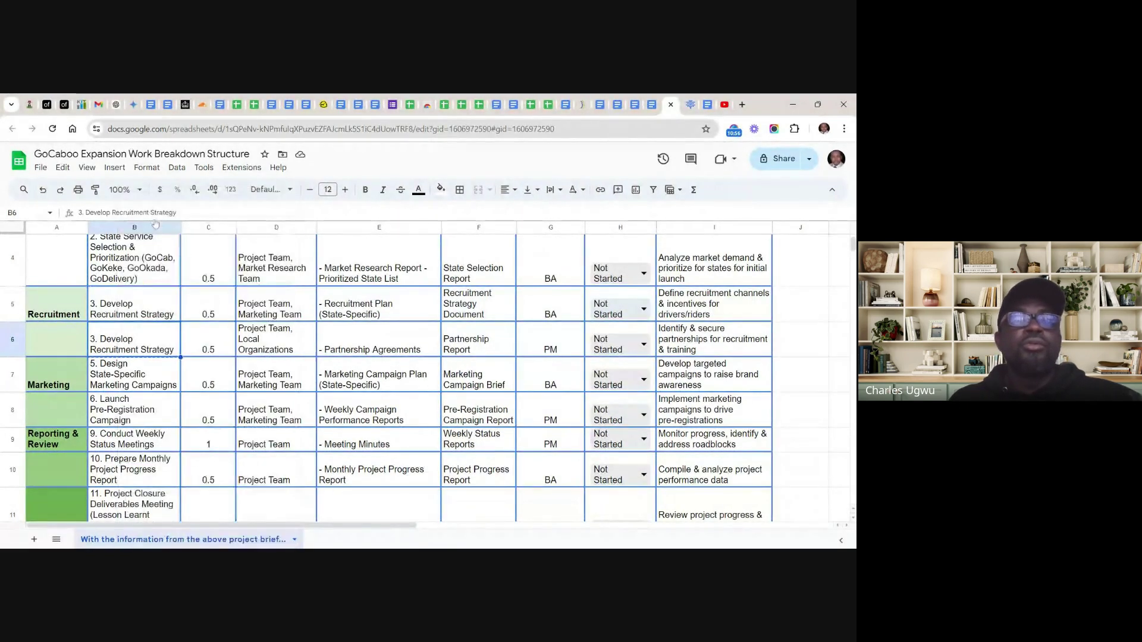
Switch back to the Freedcamp tasks and start a new task entry in the STAGE 2: Recruitment list
left_click(689, 108)
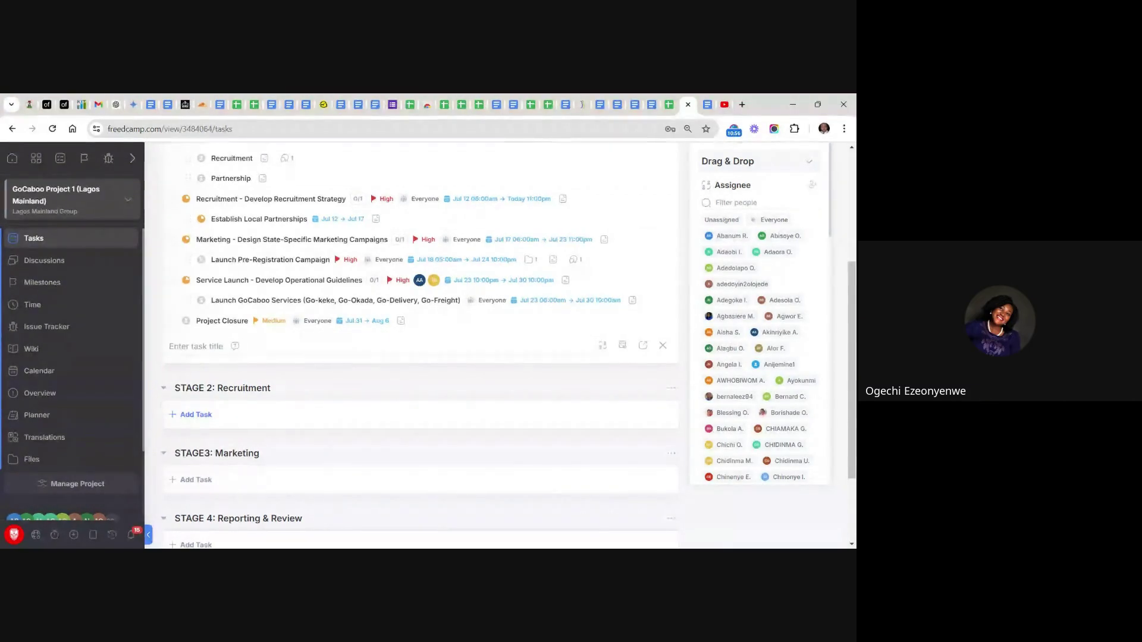
left_click(193, 416)
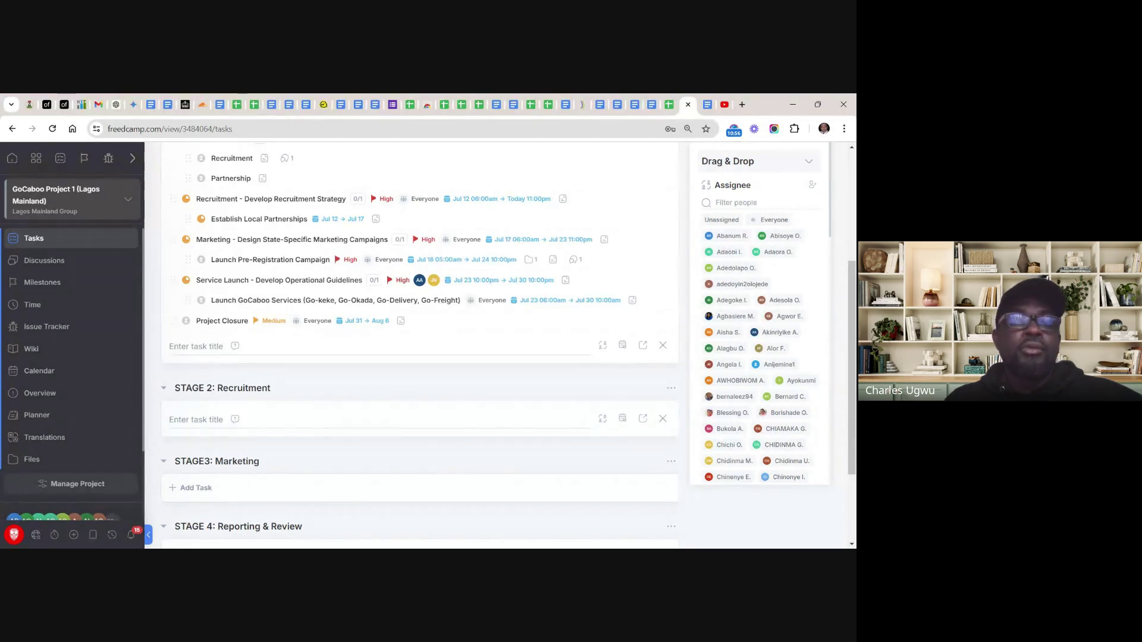
left_click(180, 420)
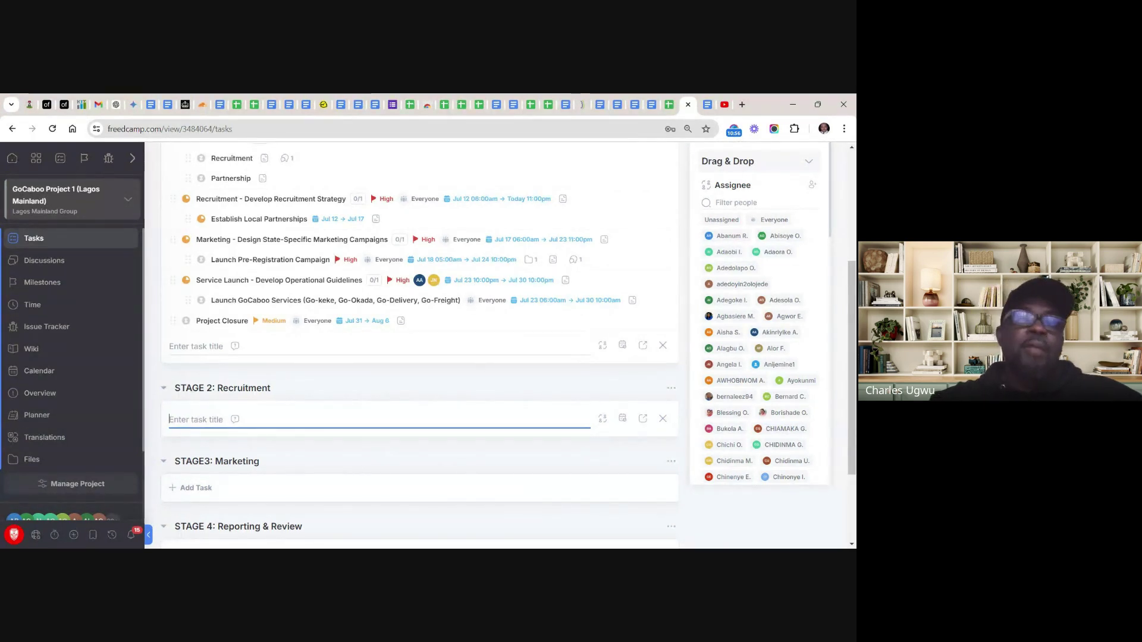
Look over the task lists from STAGE 1: Mobilization down to STAGE 5: Closure
scroll(419, 345, "up", 4)
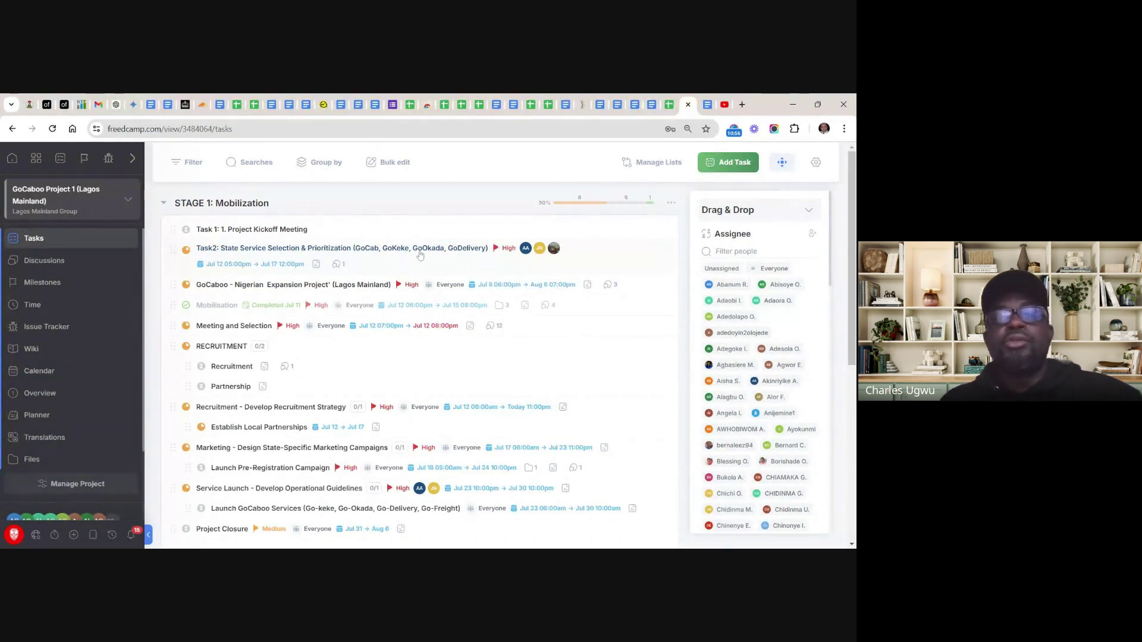
scroll(412, 298, "down", 3)
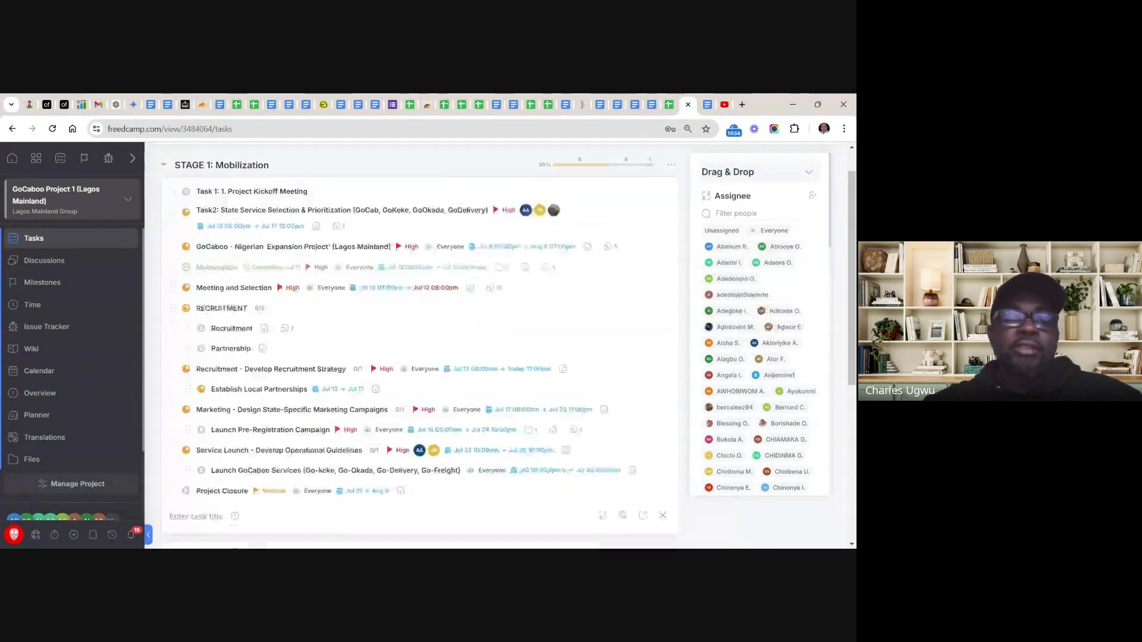
scroll(412, 298, "down", 1)
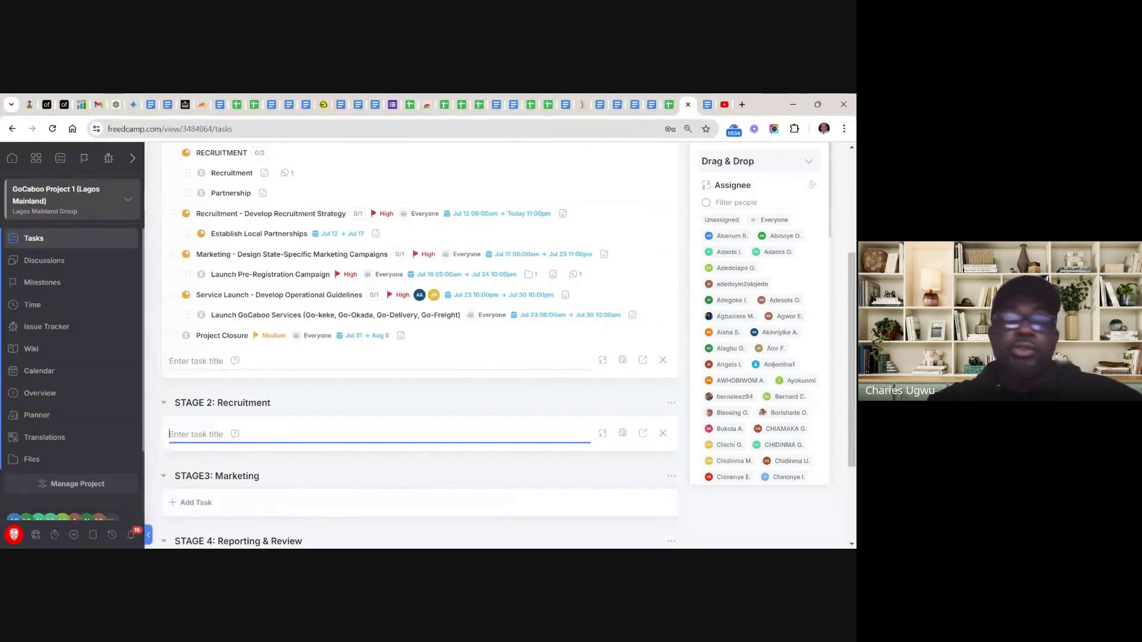
scroll(419, 345, "down", 3)
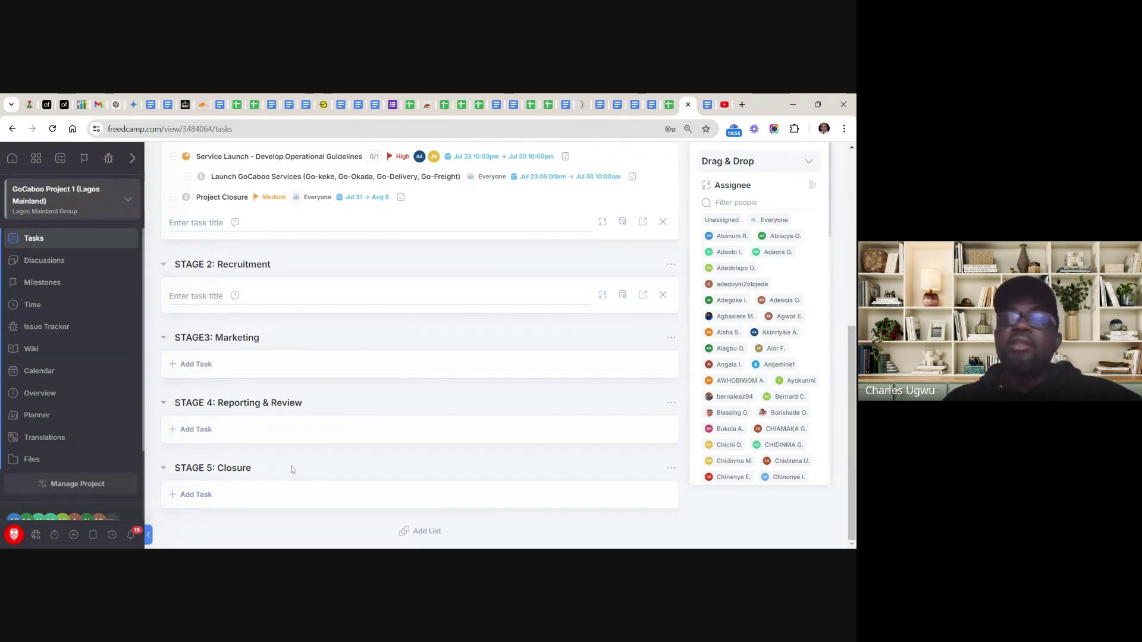
Switch to the GoCaboo Expansion Work Breakdown Structure spreadsheet and review its phases, activities, deliverables and owners from Mobilization to Closure
left_click(670, 105)
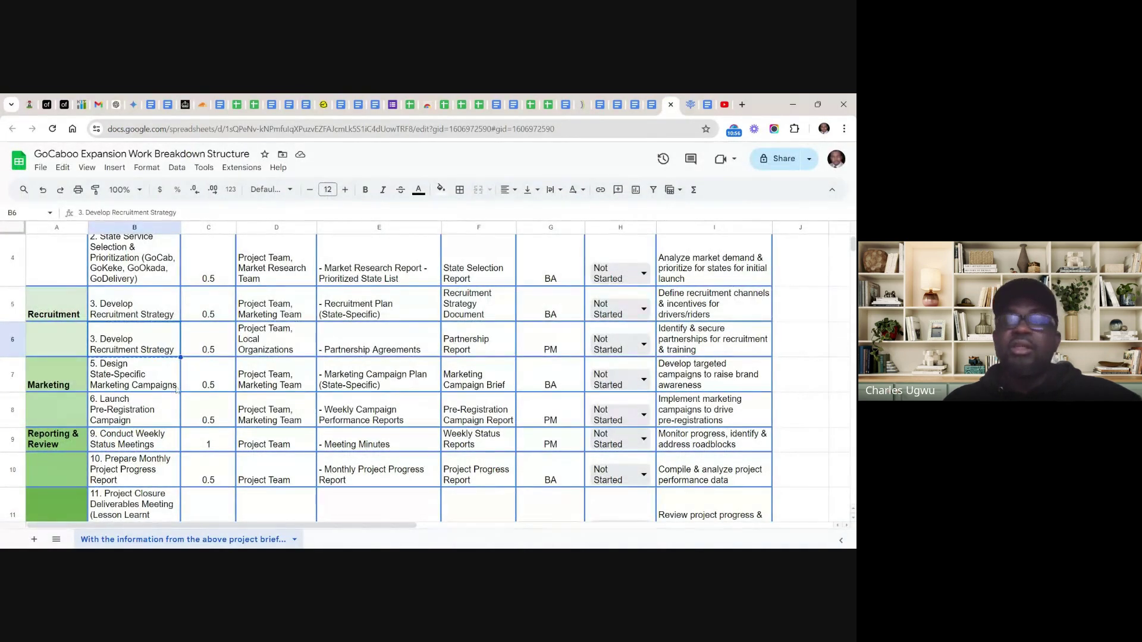
scroll(176, 389, "down", 3)
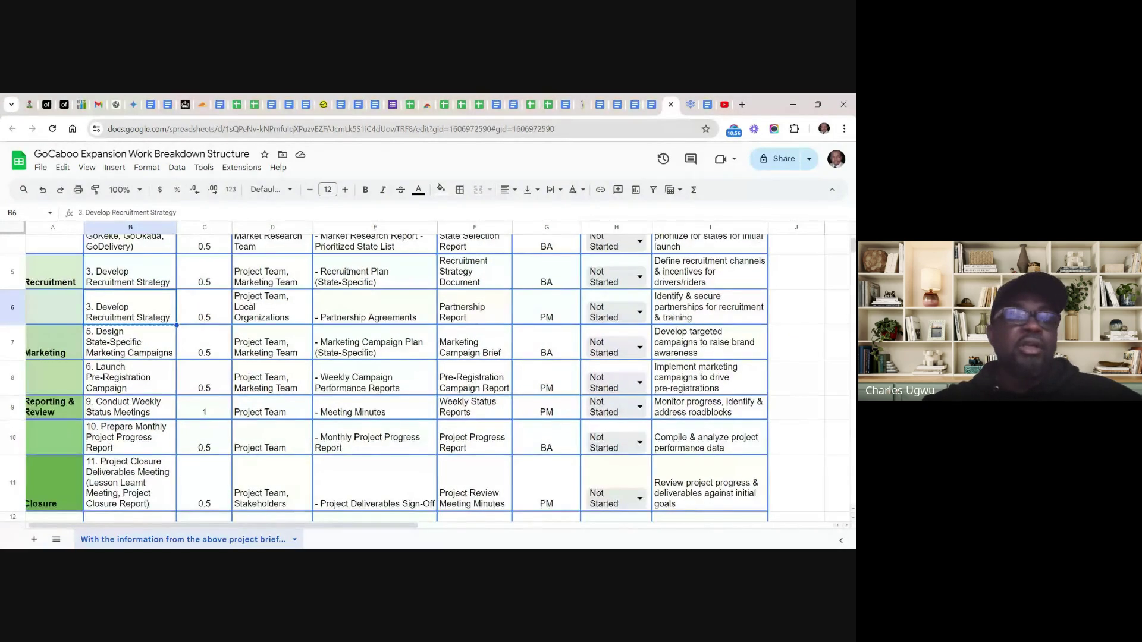
scroll(176, 389, "up", 3)
scroll(386, 378, "up", 5)
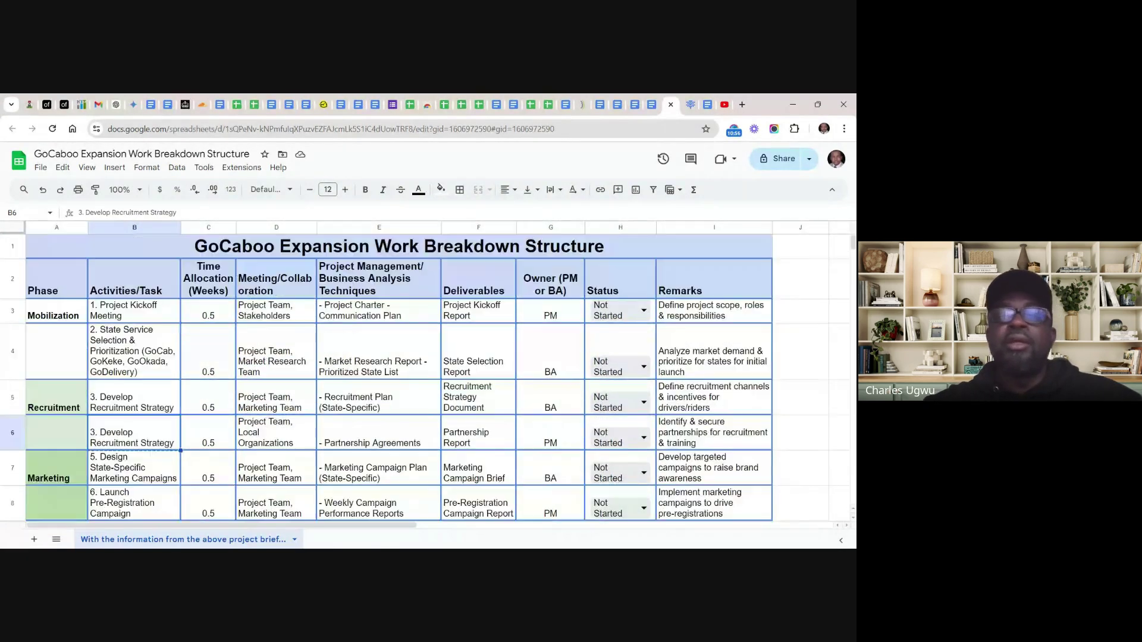
scroll(386, 378, "down", 3)
scroll(386, 378, "down", 2)
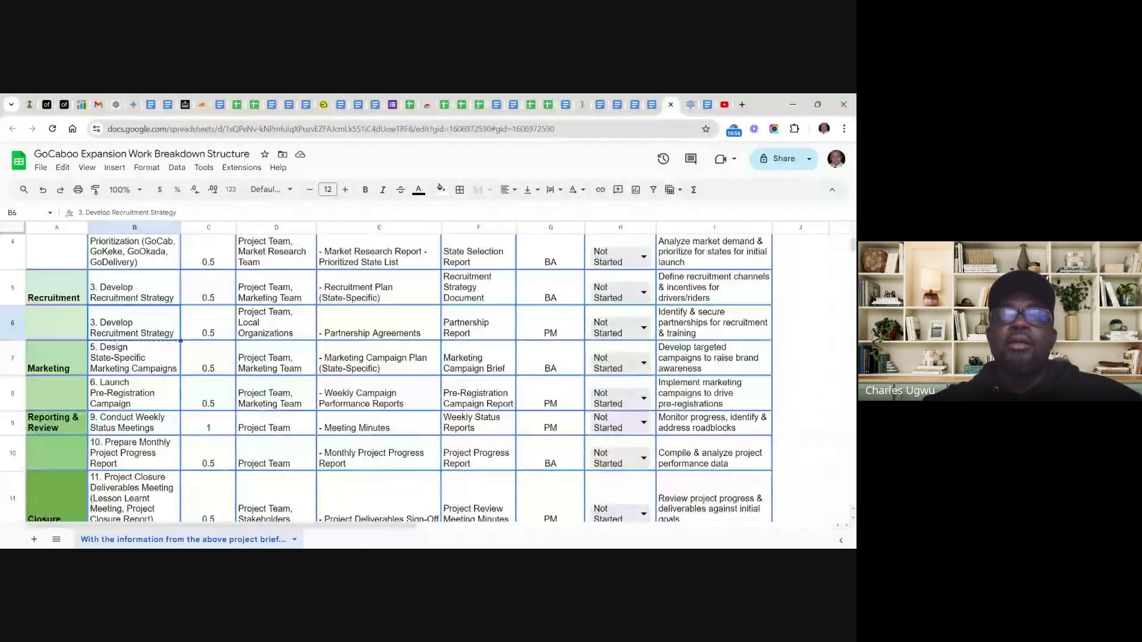
scroll(387, 378, "down", 1)
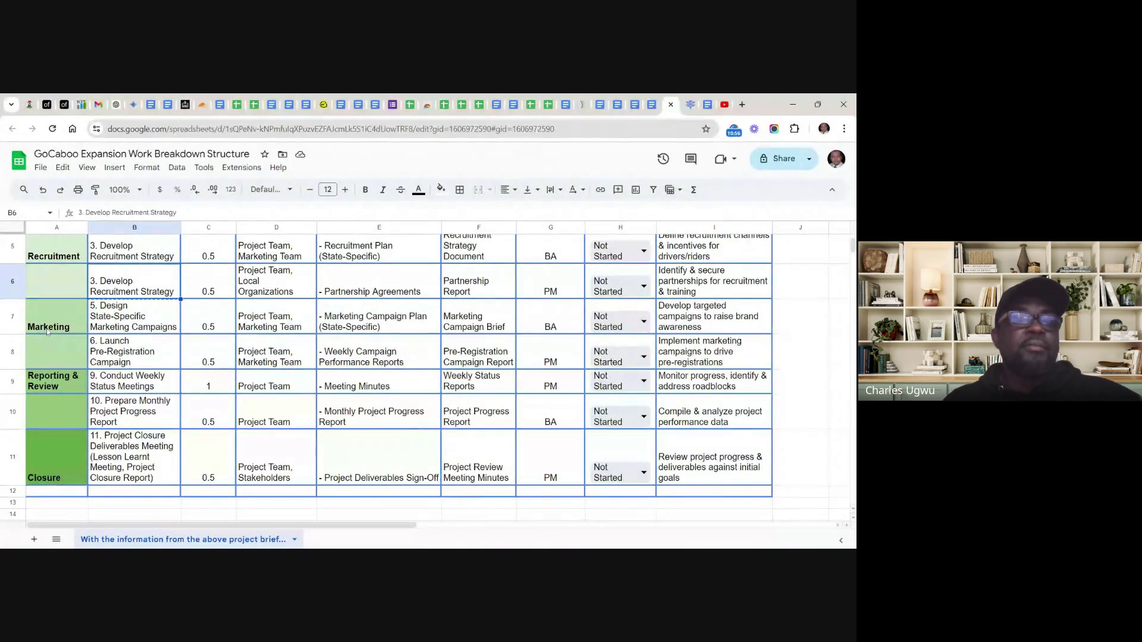
scroll(47, 331, "up", 1)
scroll(47, 332, "up", 1)
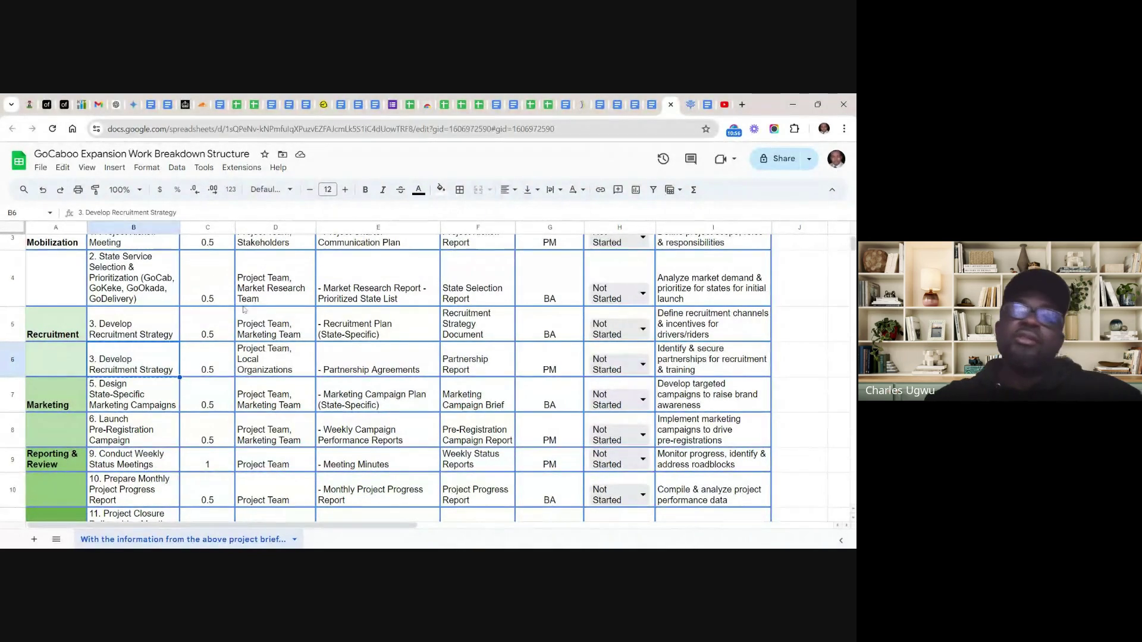
scroll(243, 309, "up", 2)
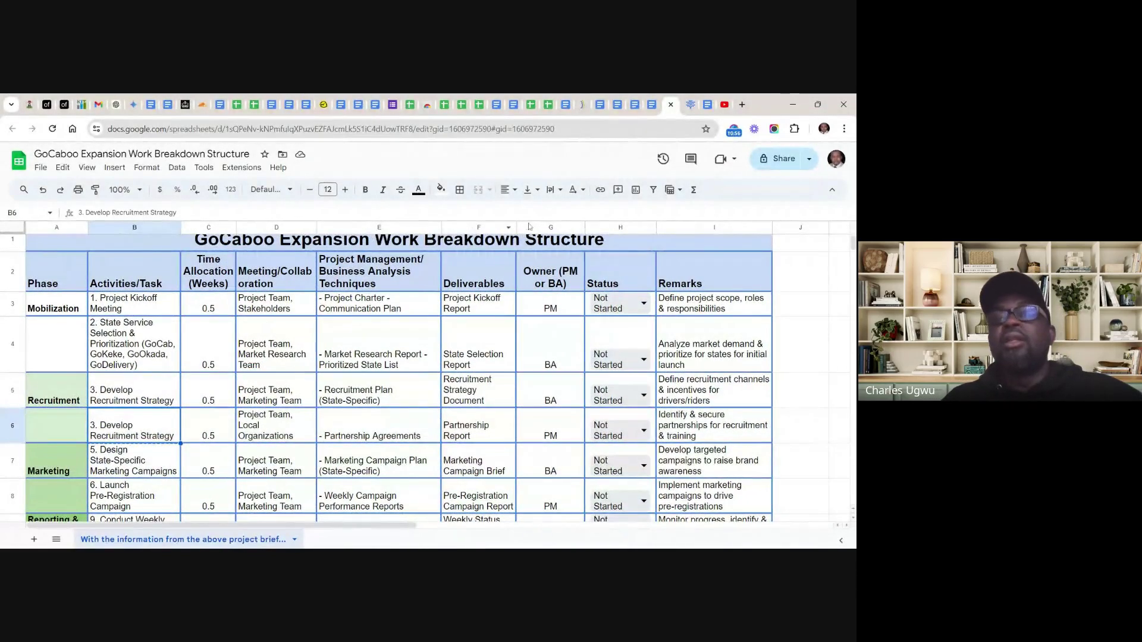
Return to Freedcamp, reread the details, deliverables and comments of Task2: State Service Selection & Prioritization, and close the task
left_click(691, 110)
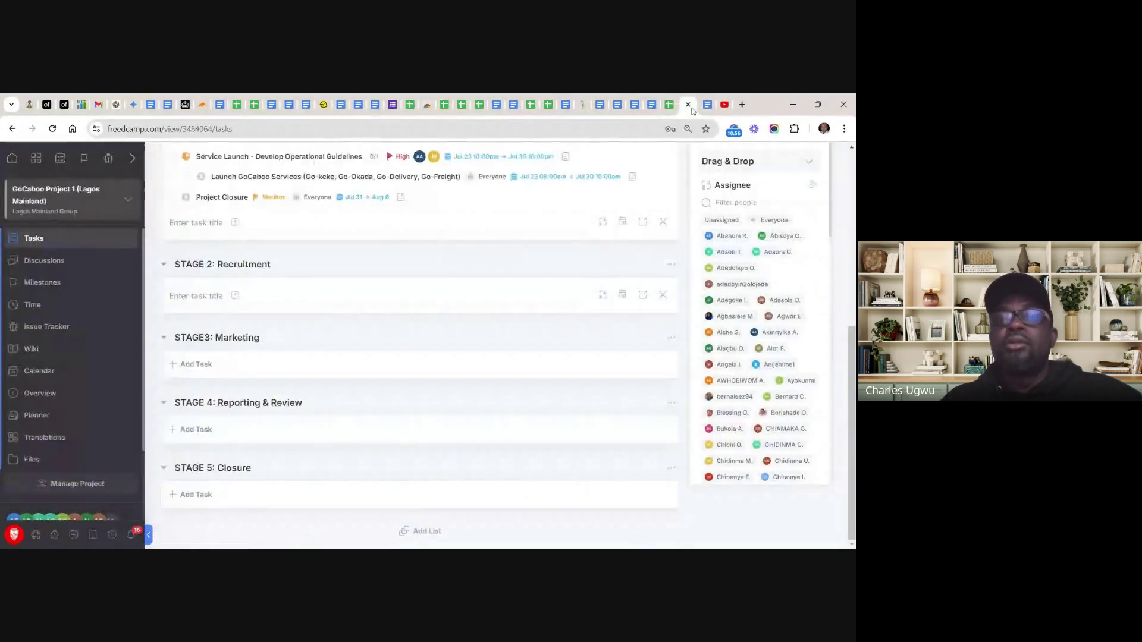
scroll(425, 328, "up", 6)
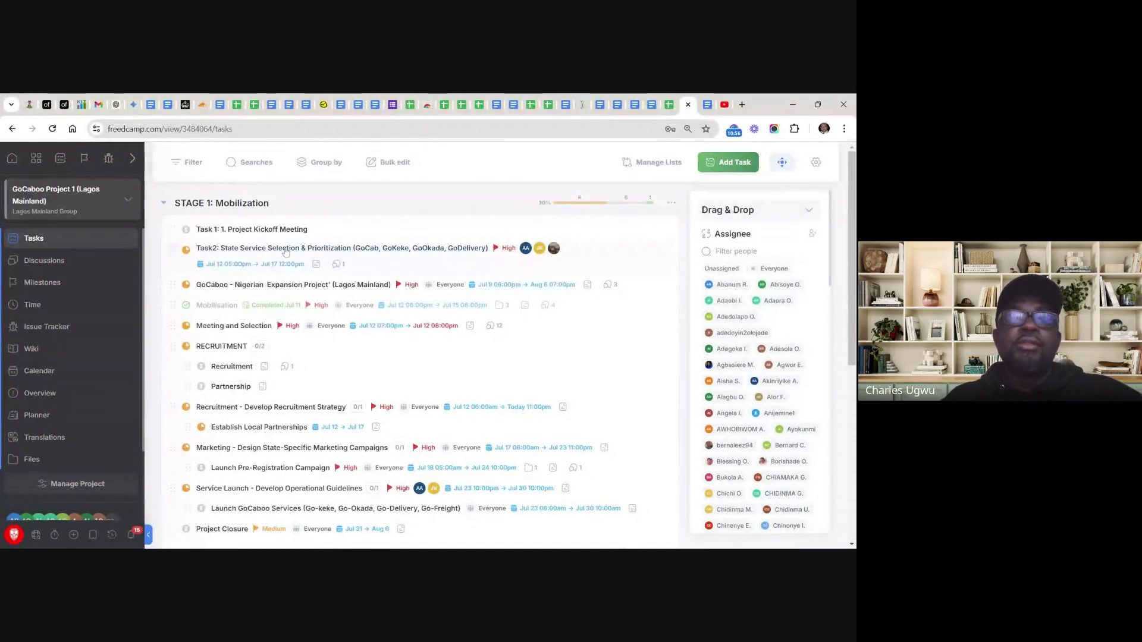
left_click(286, 250)
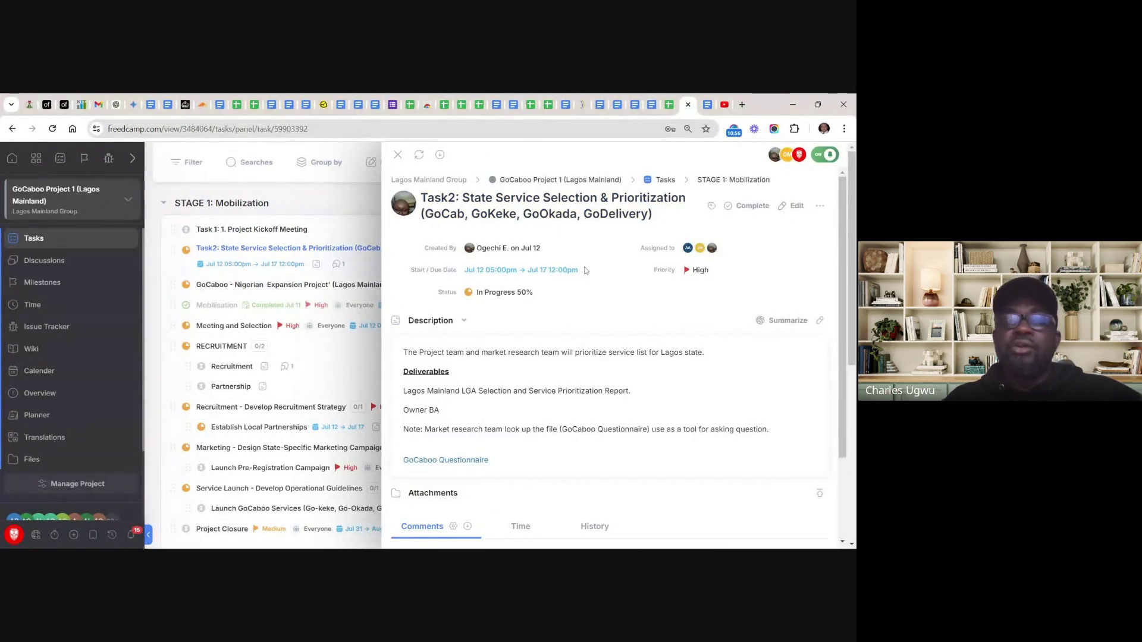
scroll(612, 357, "down", 2)
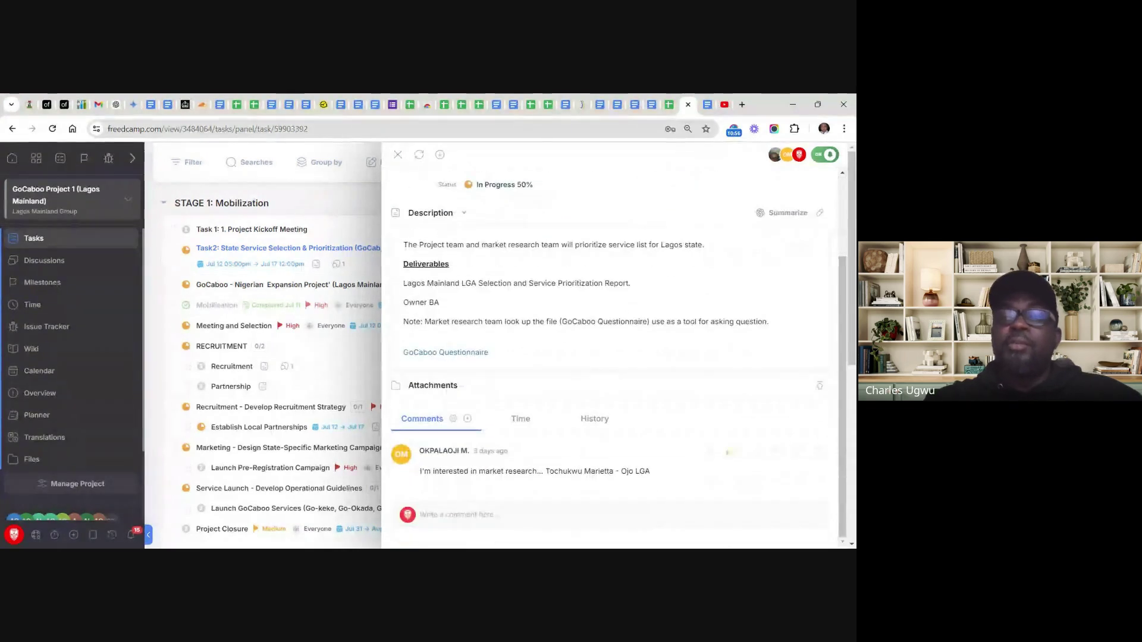
scroll(612, 357, "up", 2)
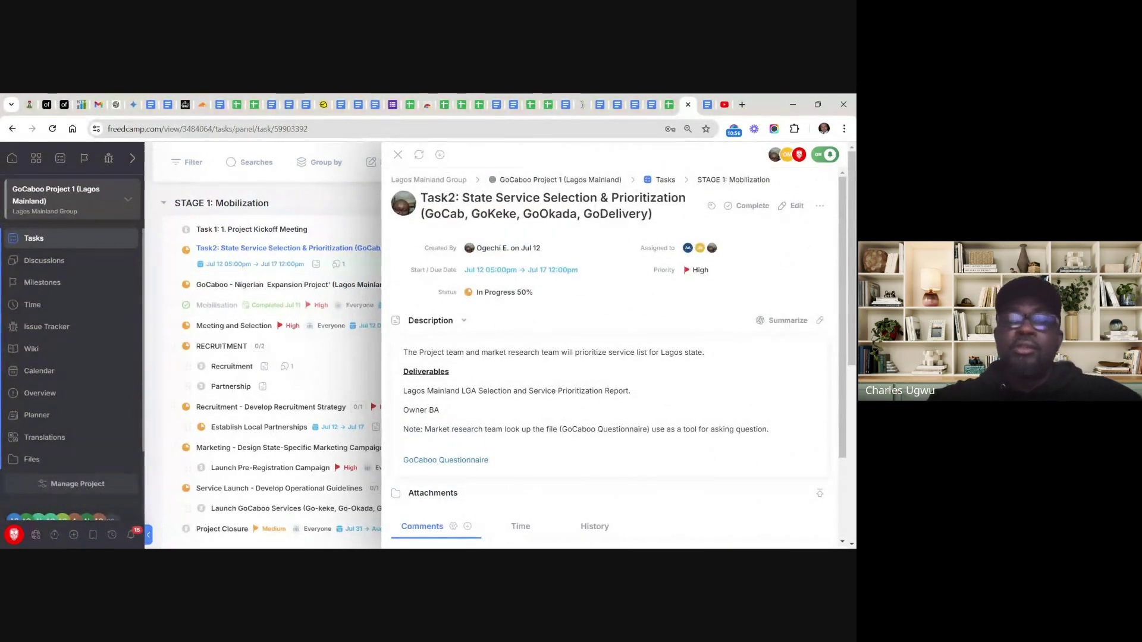
scroll(613, 357, "down", 2)
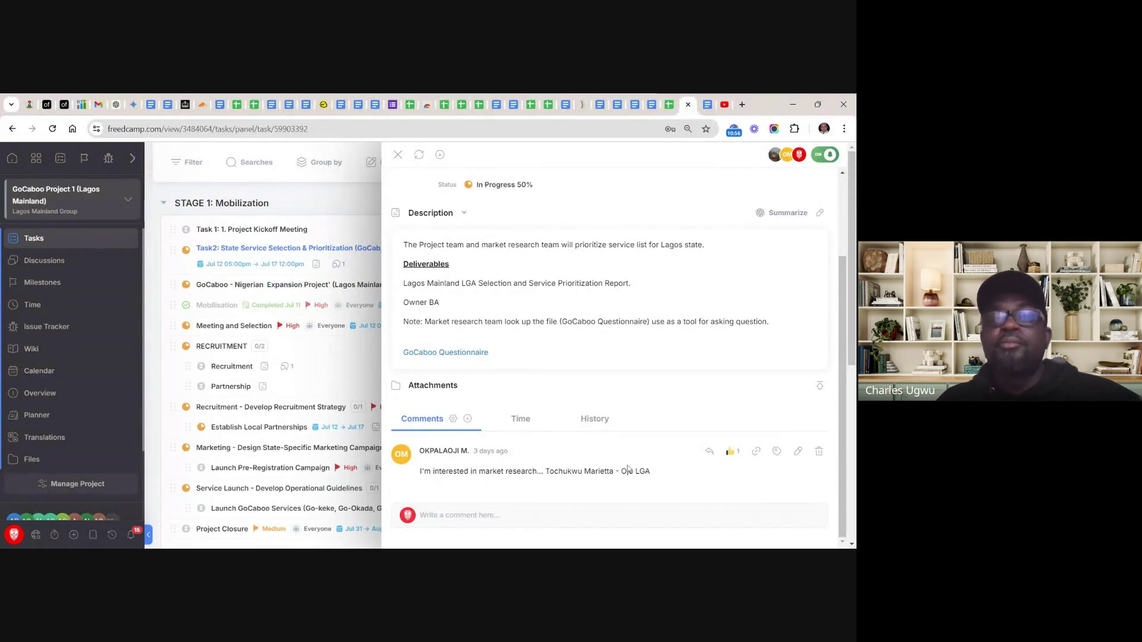
scroll(628, 470, "up", 1)
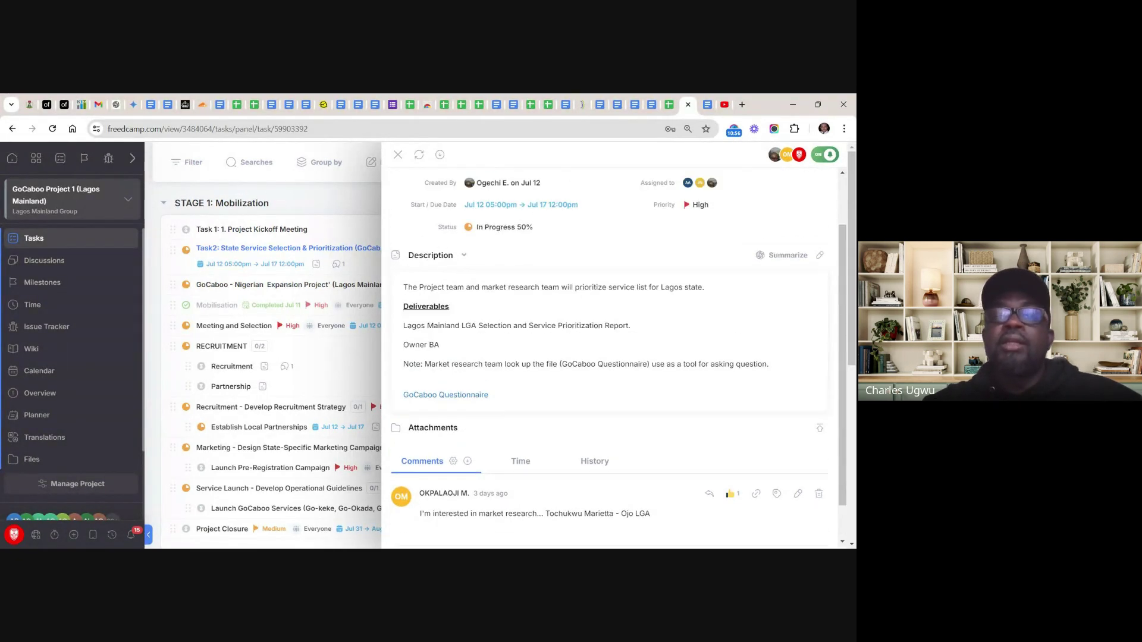
scroll(612, 357, "up", 2)
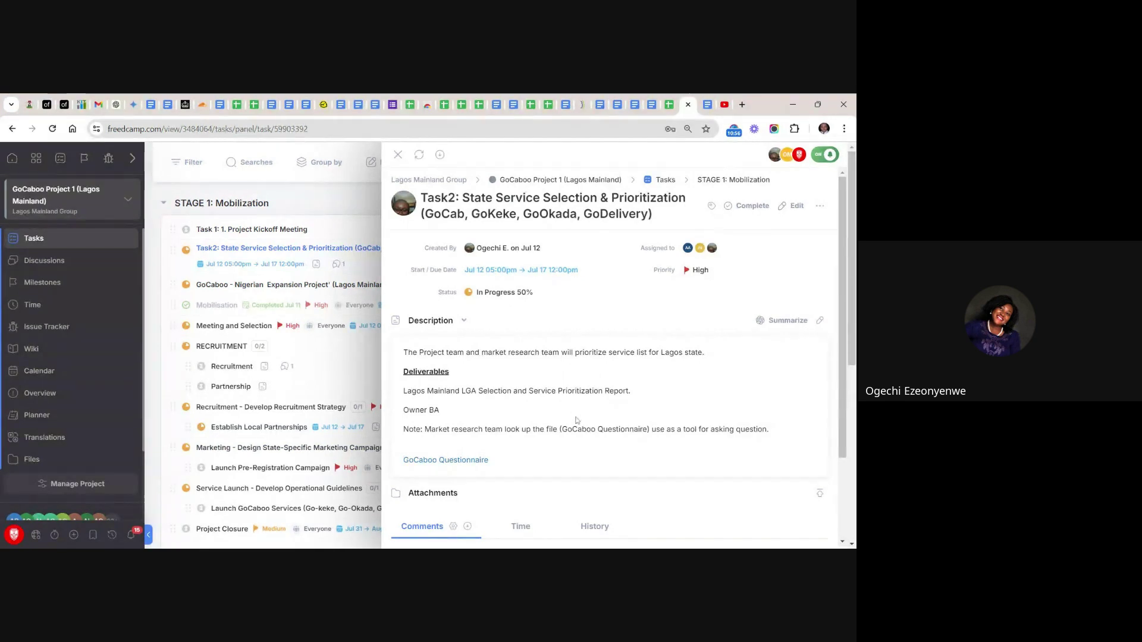
scroll(612, 345, "down", 1)
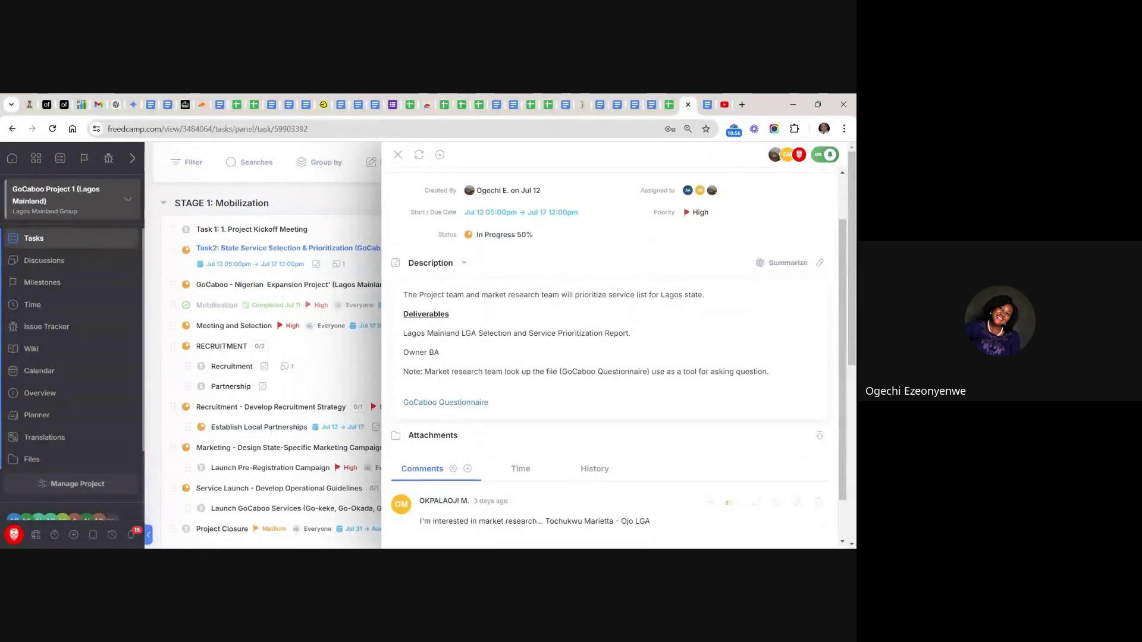
scroll(613, 345, "up", 1)
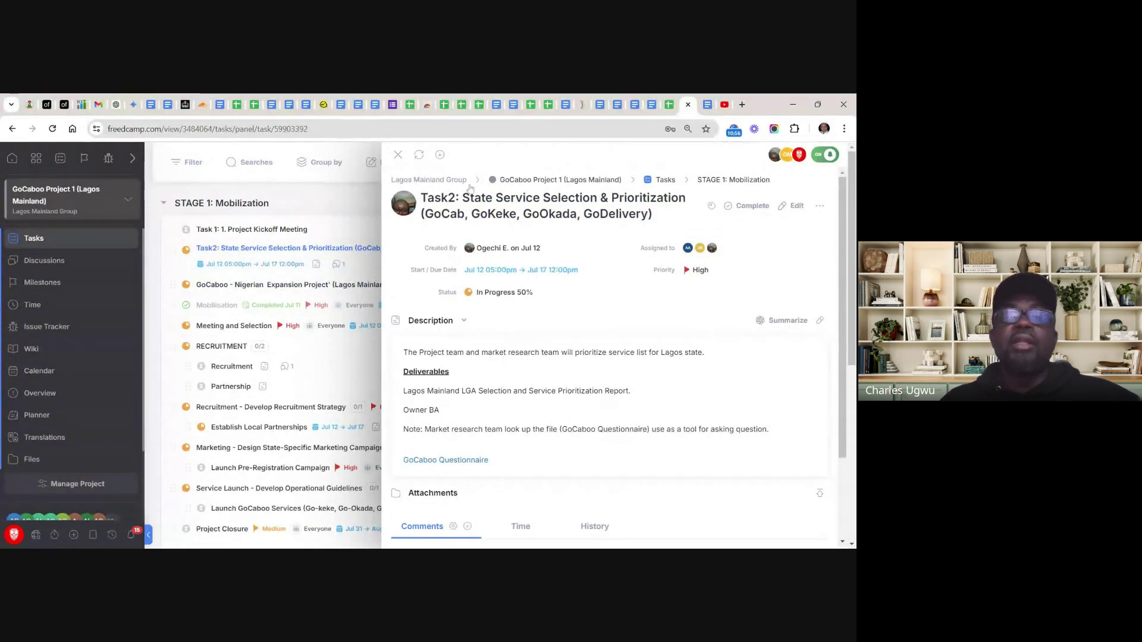
left_click(398, 156)
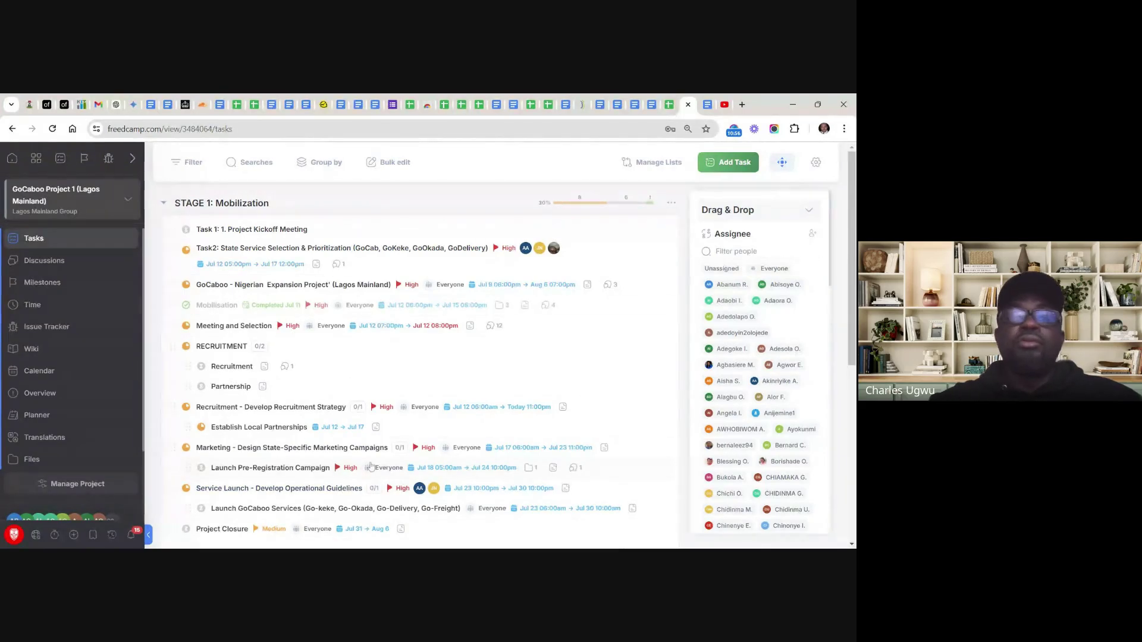
Add a task named "LG 1" to the STAGE 1: Mobilization list and nest it as a subtask under Task2
scroll(370, 465, "down", 2)
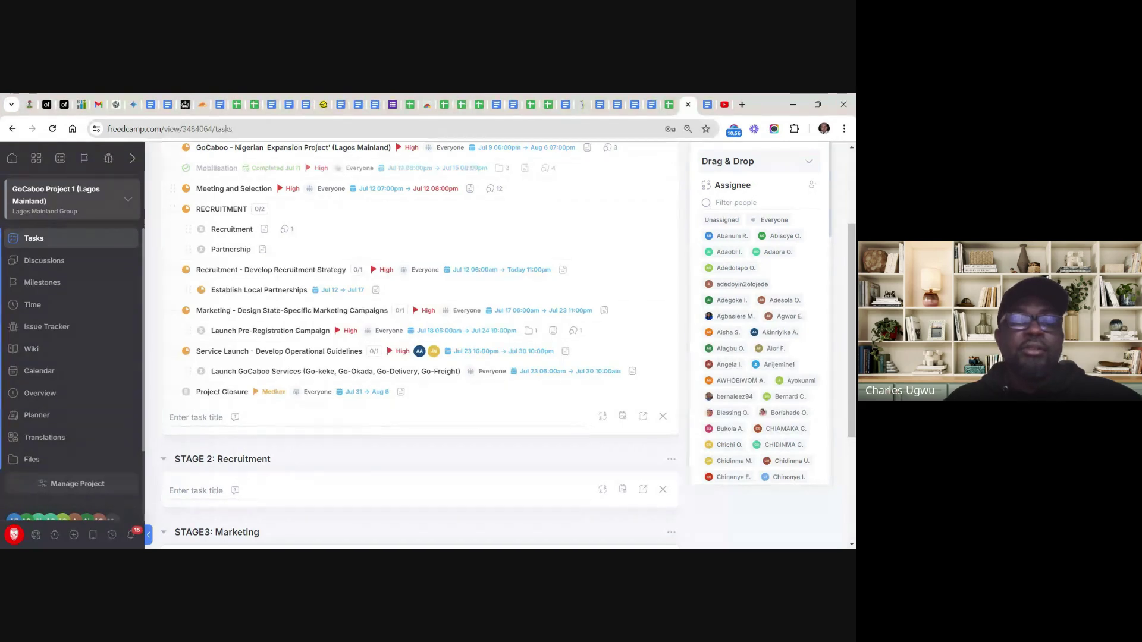
left_click(197, 417)
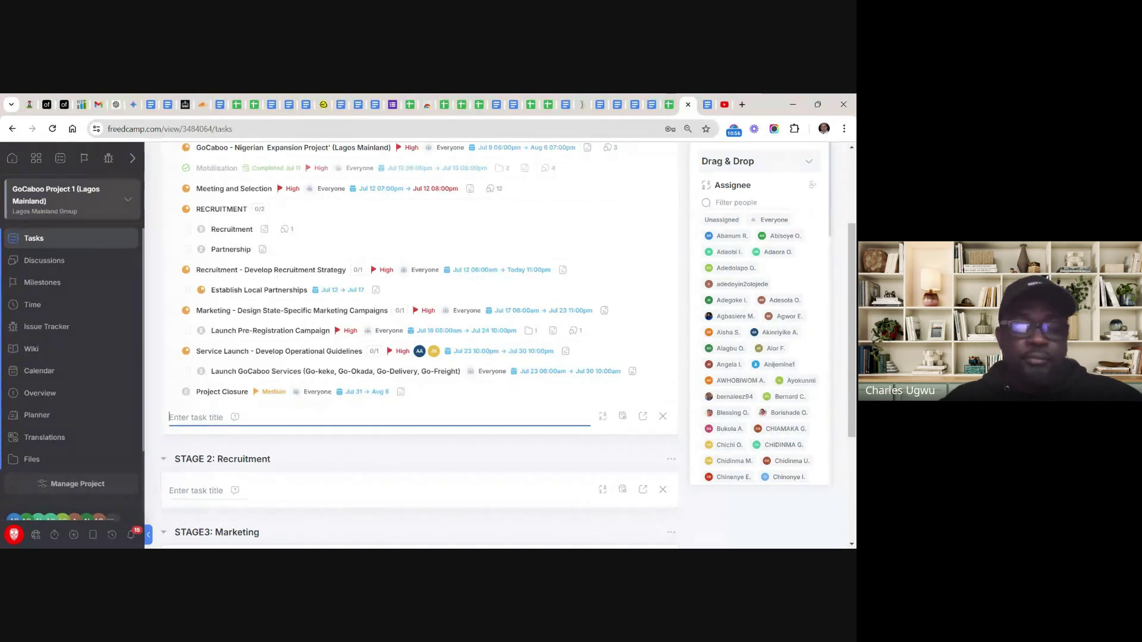
type("L")
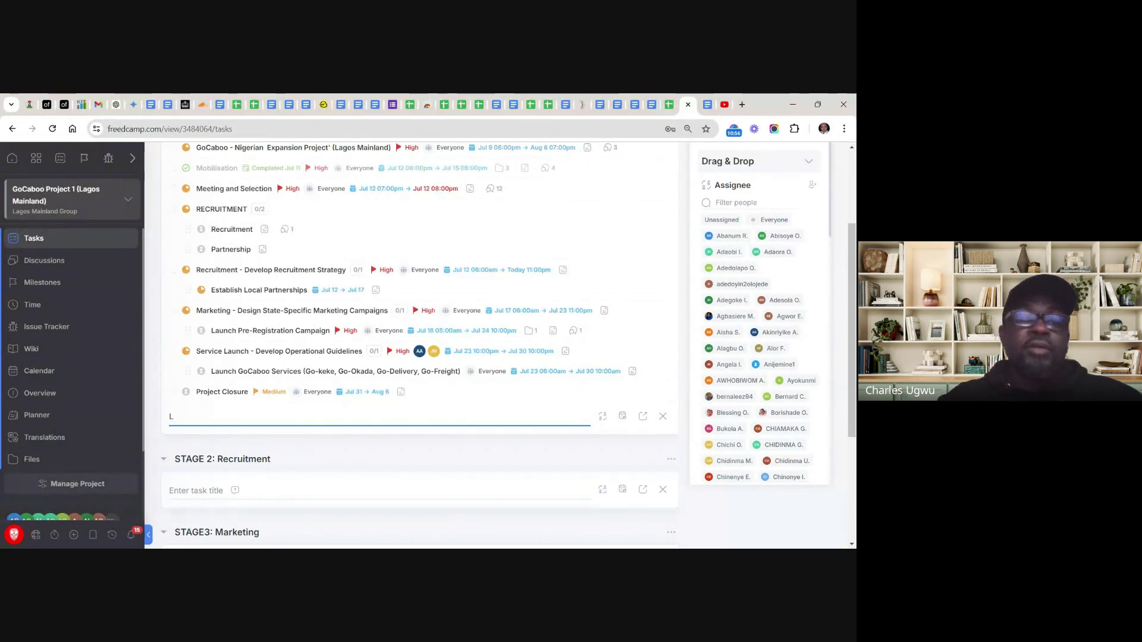
type("G")
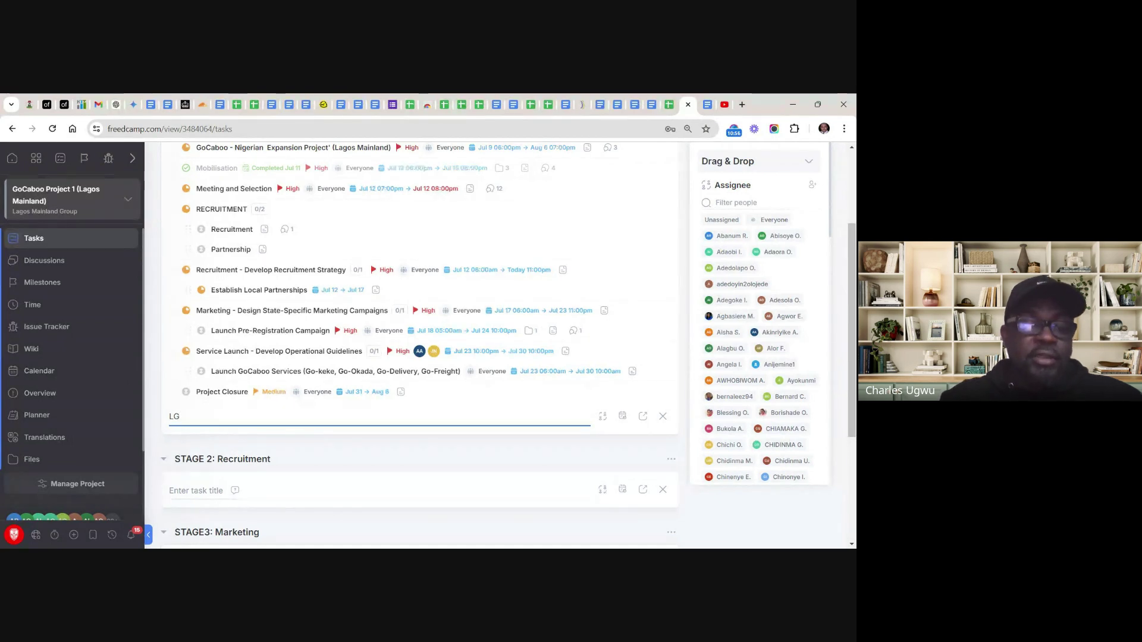
type(" 1")
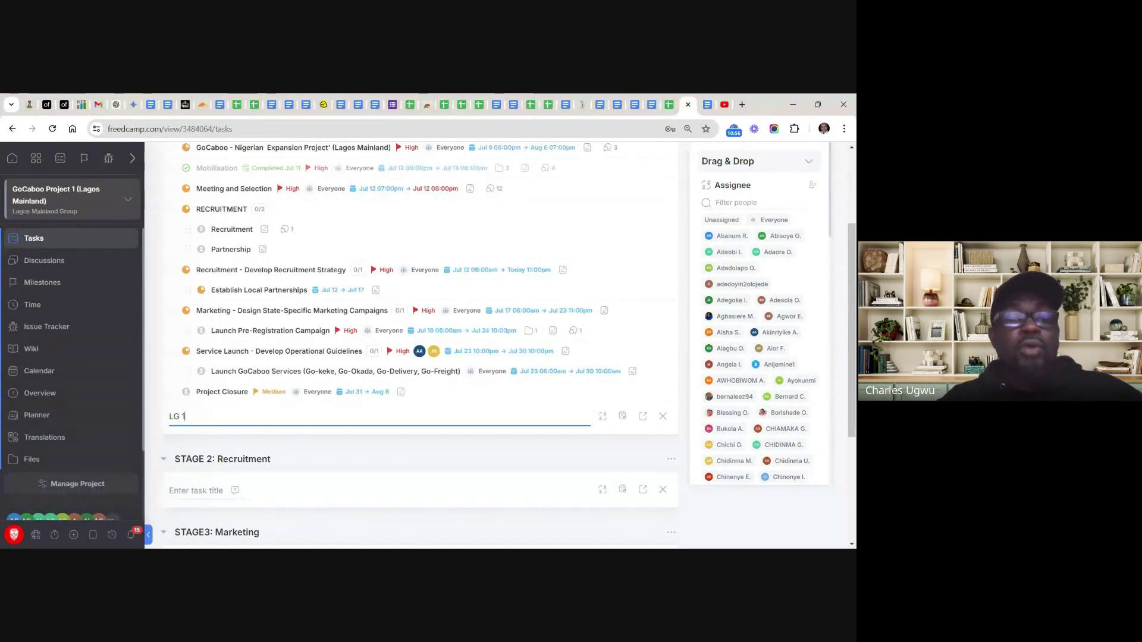
key("Return")
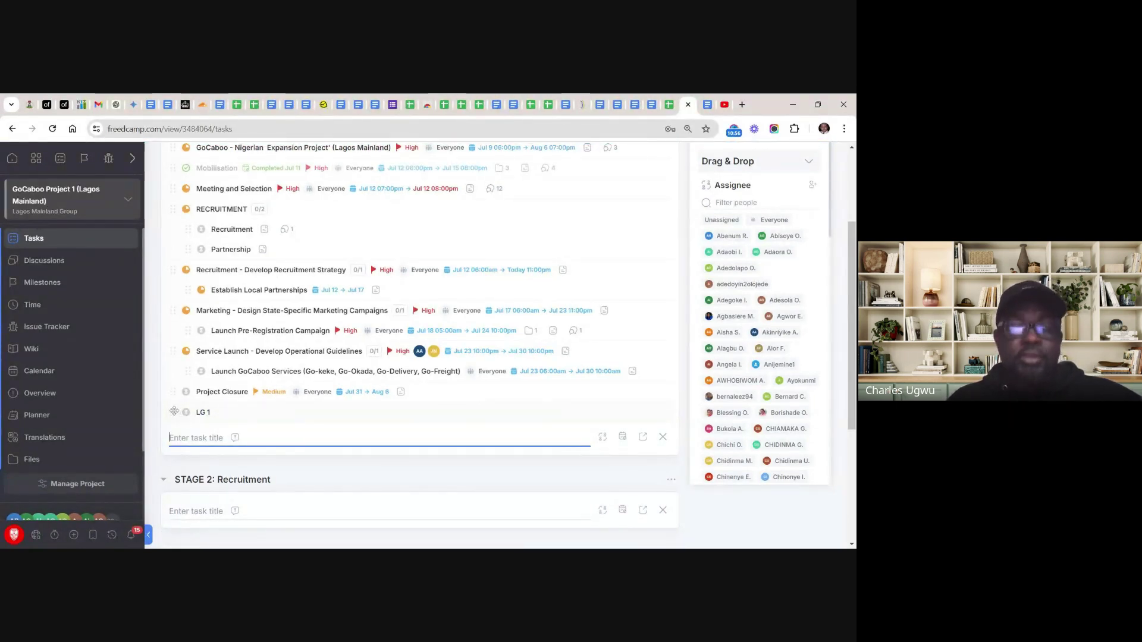
left_click_drag(174, 411, 184, 380)
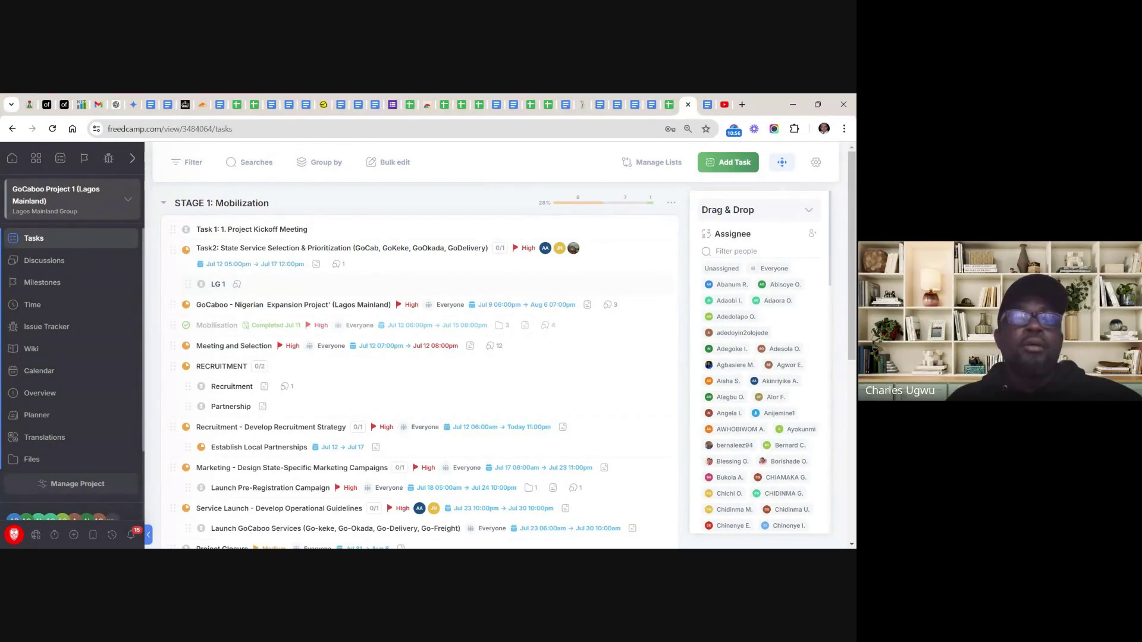
left_click(203, 286)
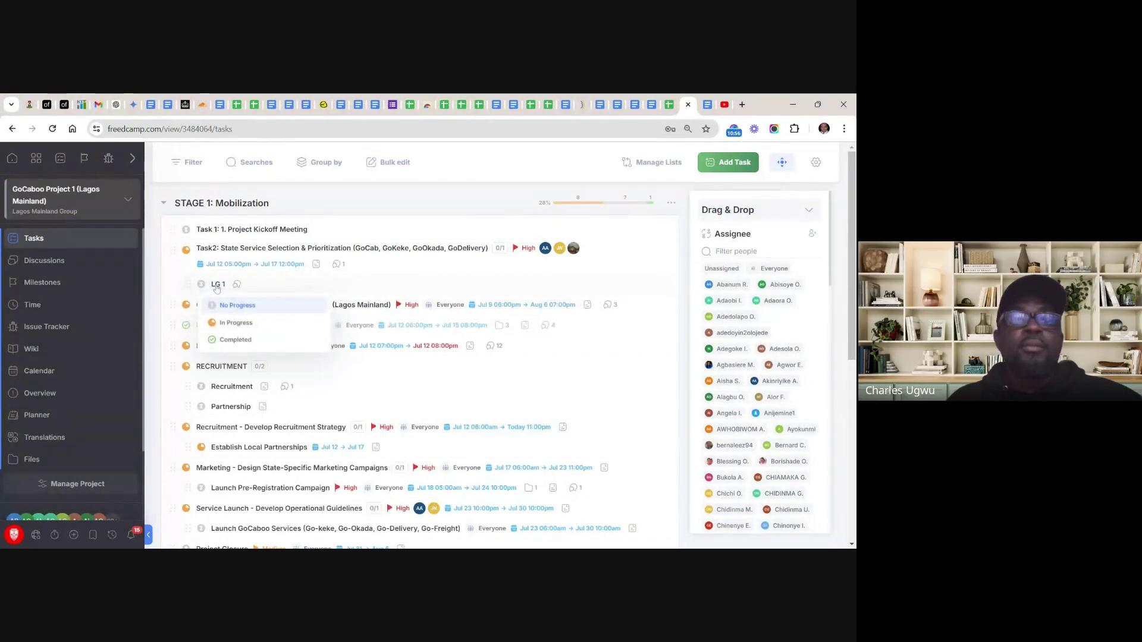
left_click(217, 284)
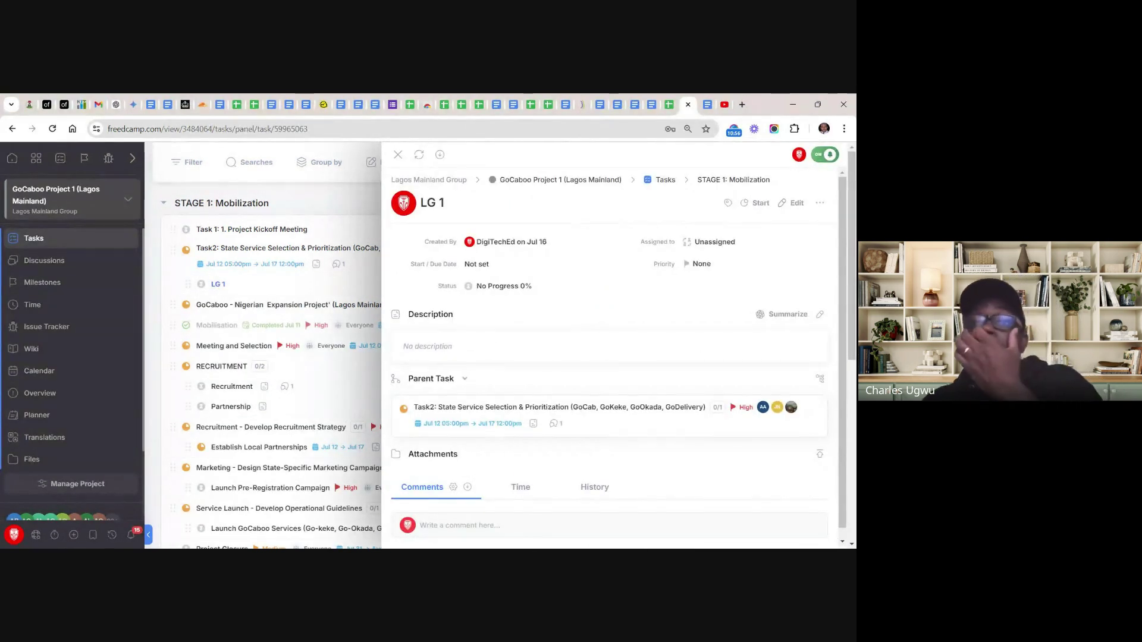
left_click(820, 204)
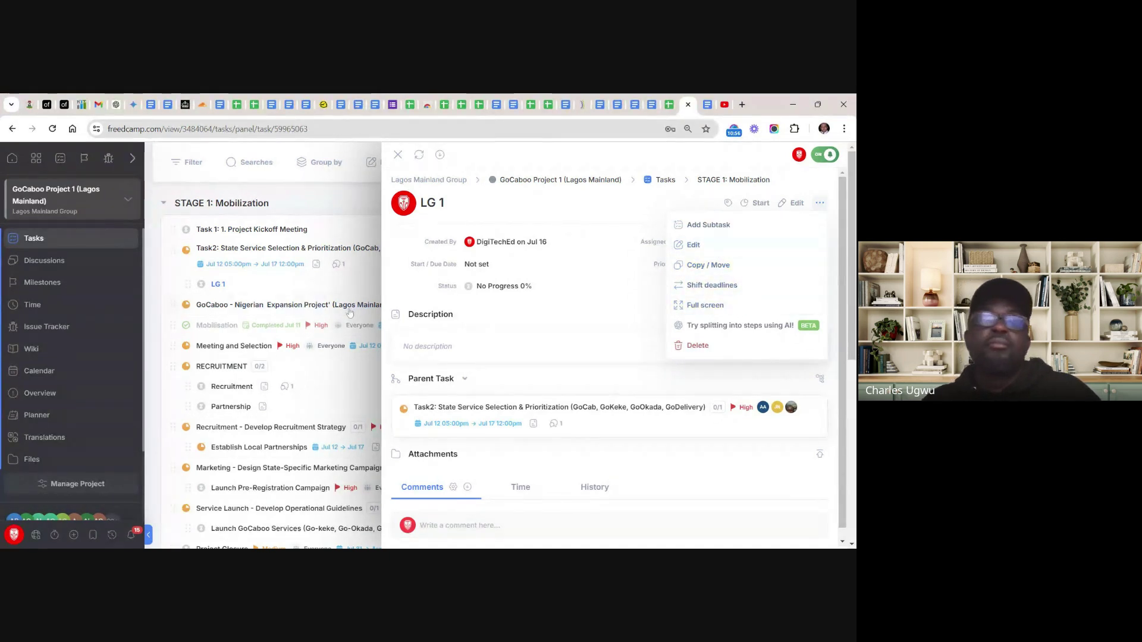
key("Escape")
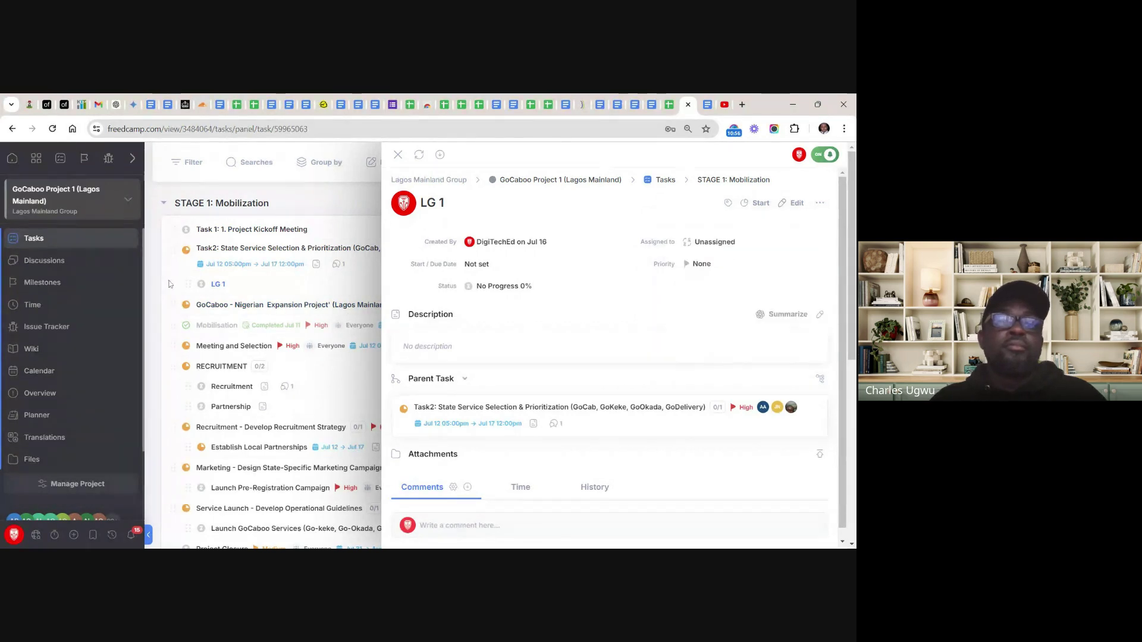
left_click(398, 156)
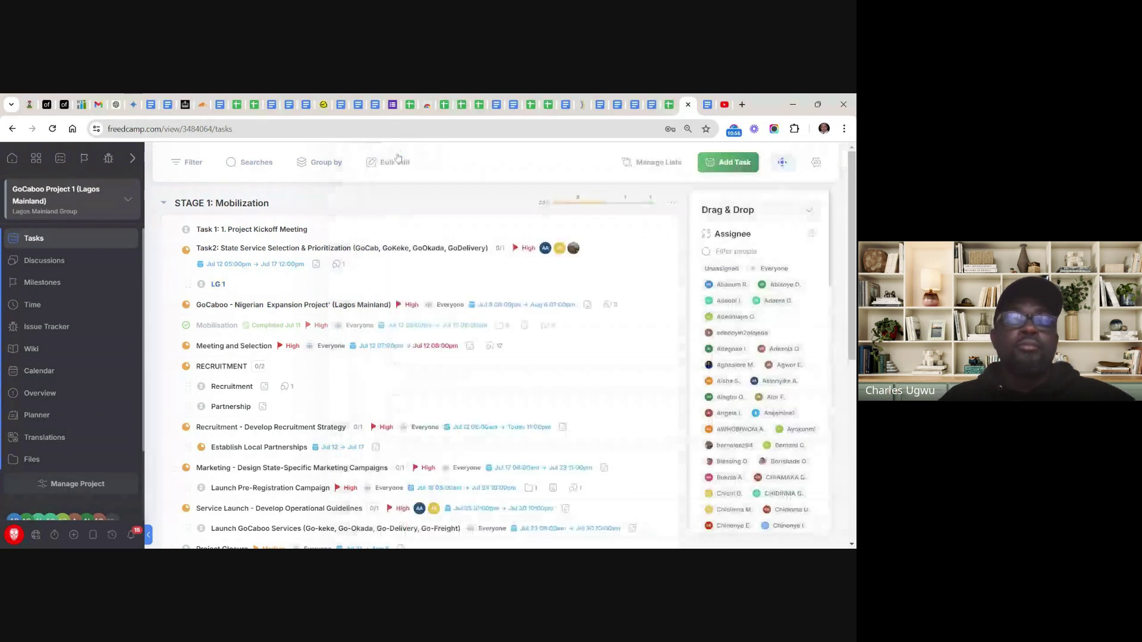
Rename the "LG 1" subtask under Task2 as "Alimosho LG" and return to the task list
left_click(219, 285)
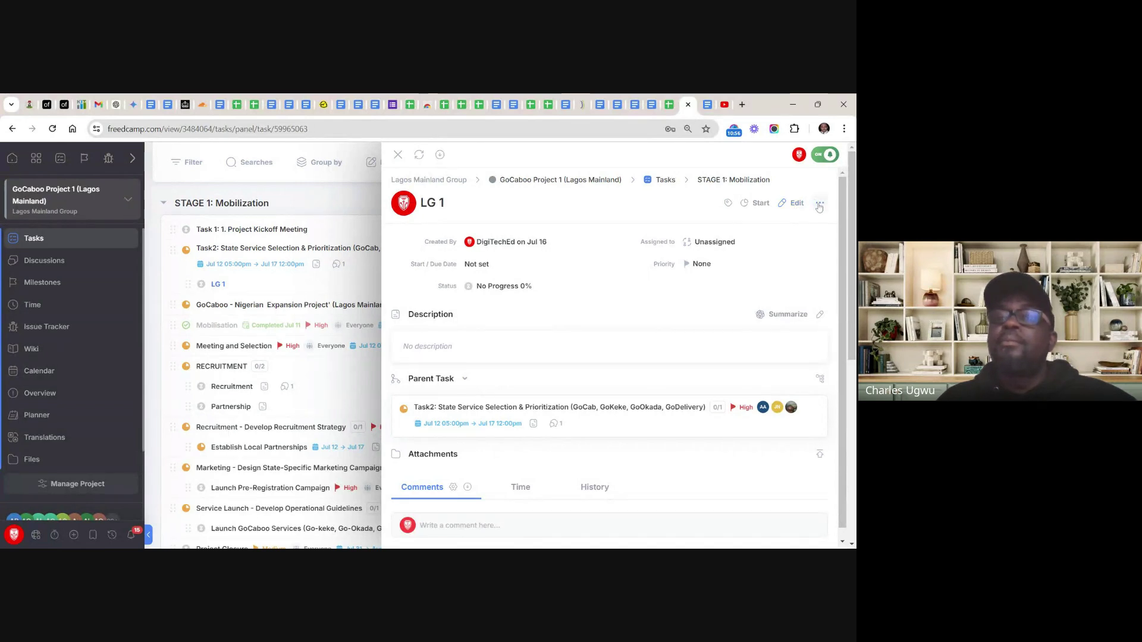
left_click(796, 204)
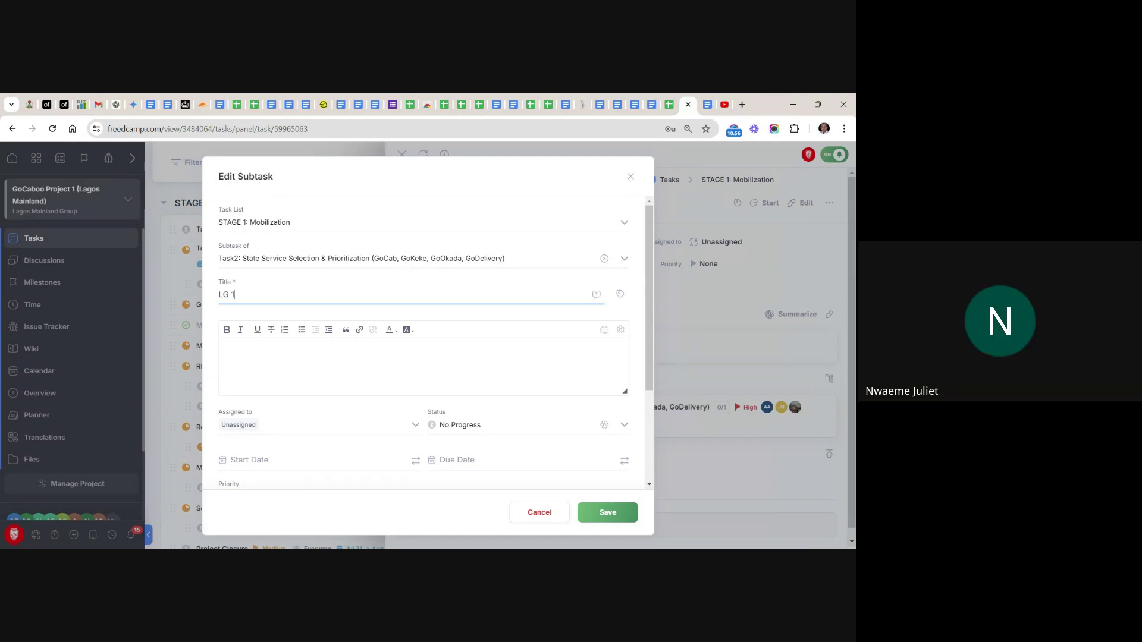
key("BackSpace")
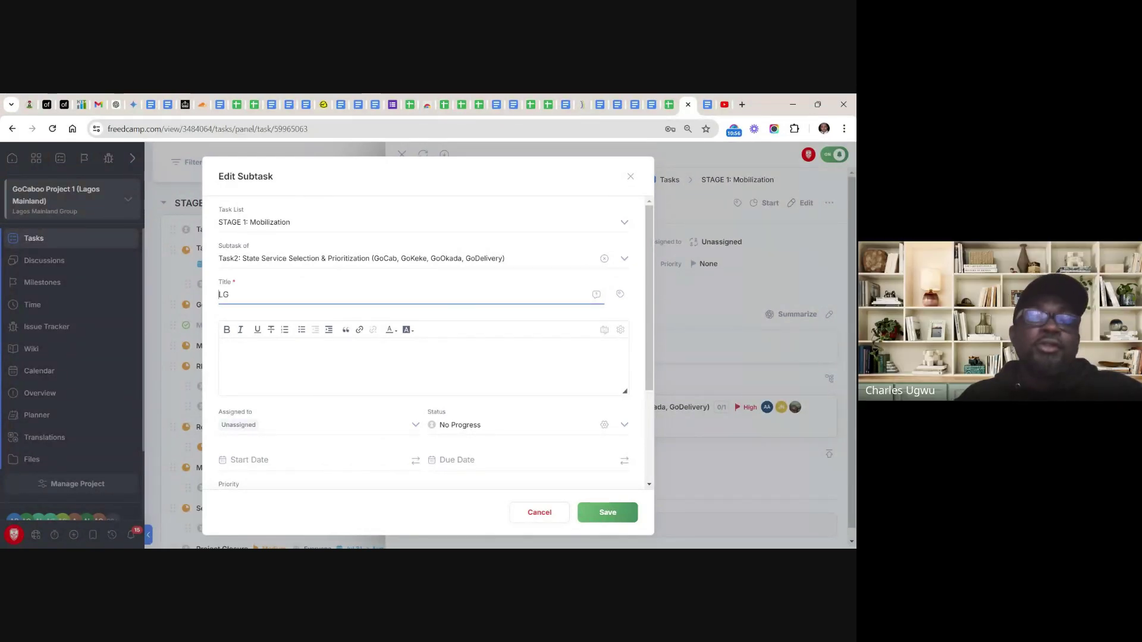
left_click(219, 295)
type("A")
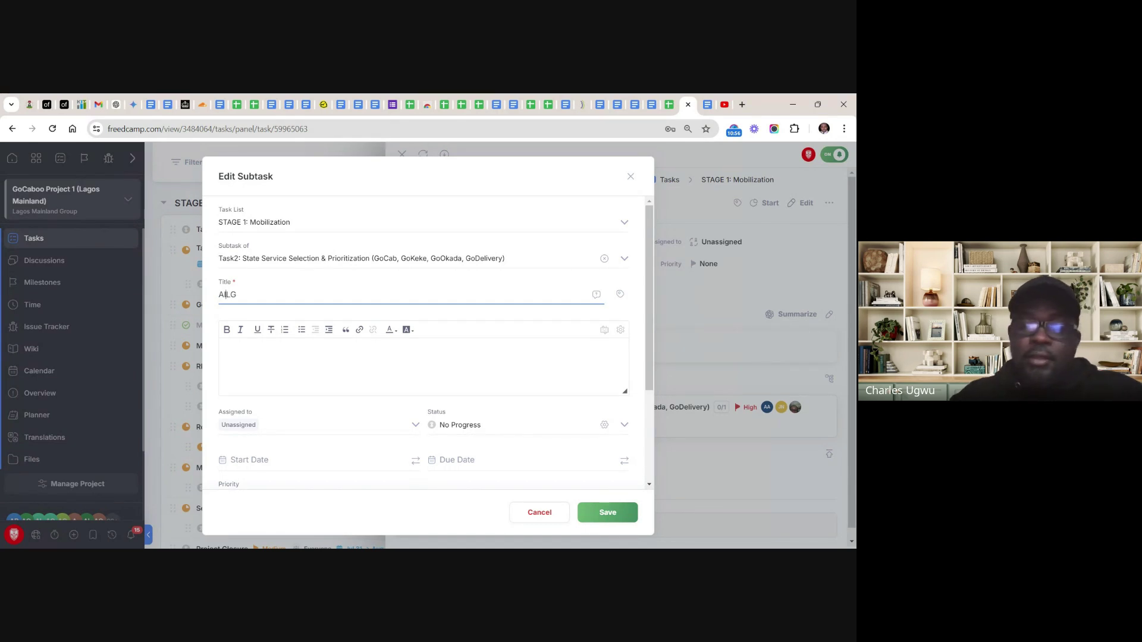
type("I")
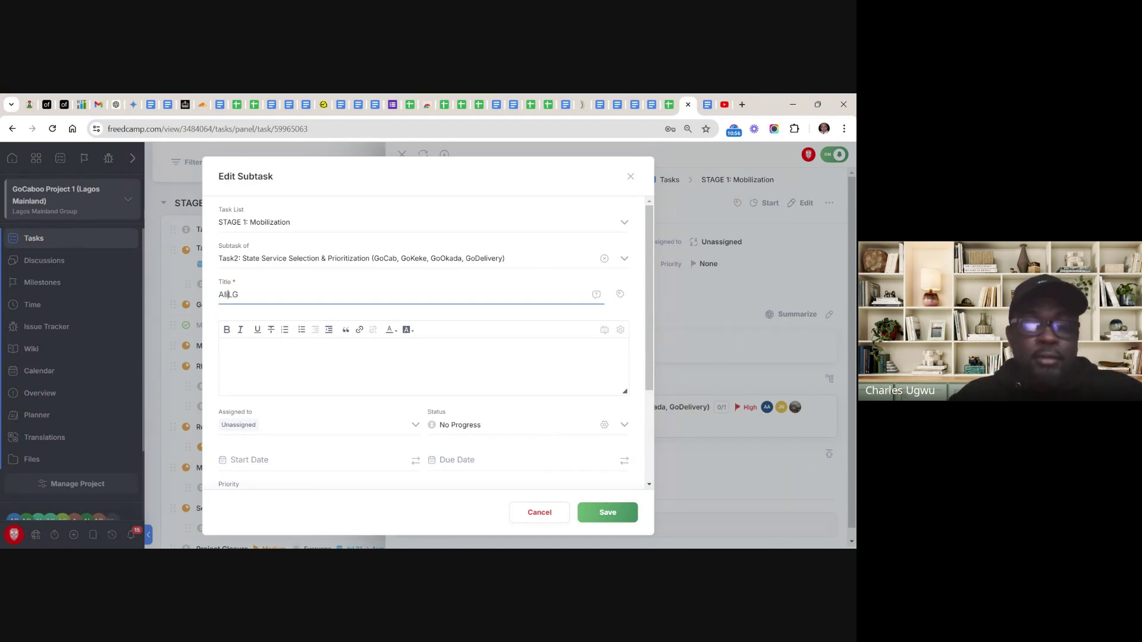
type("imosh")
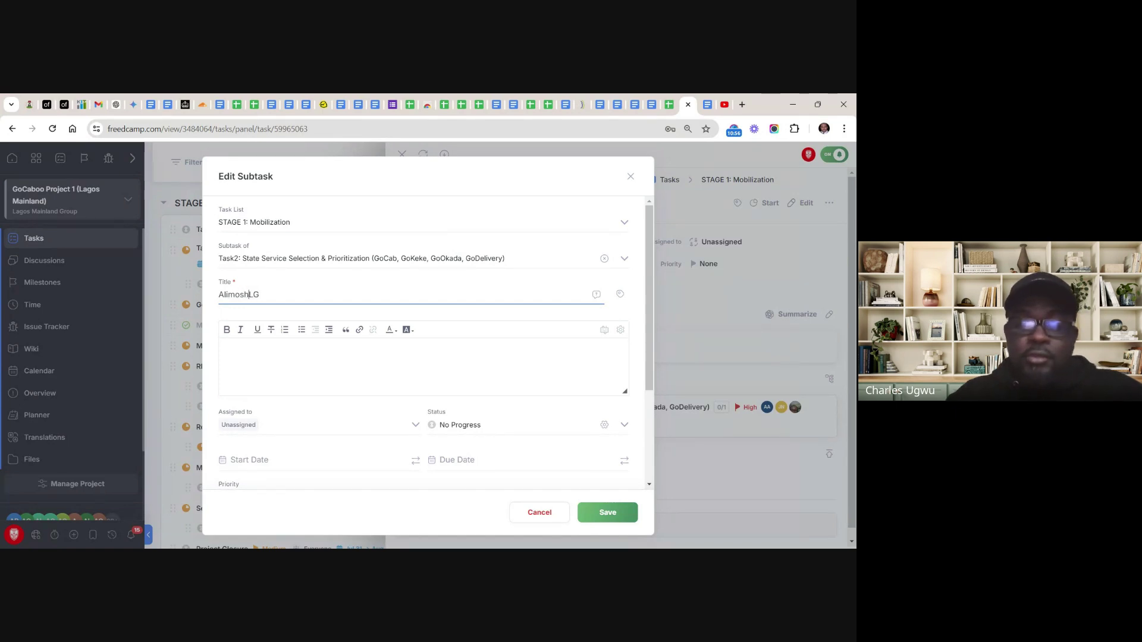
type("o")
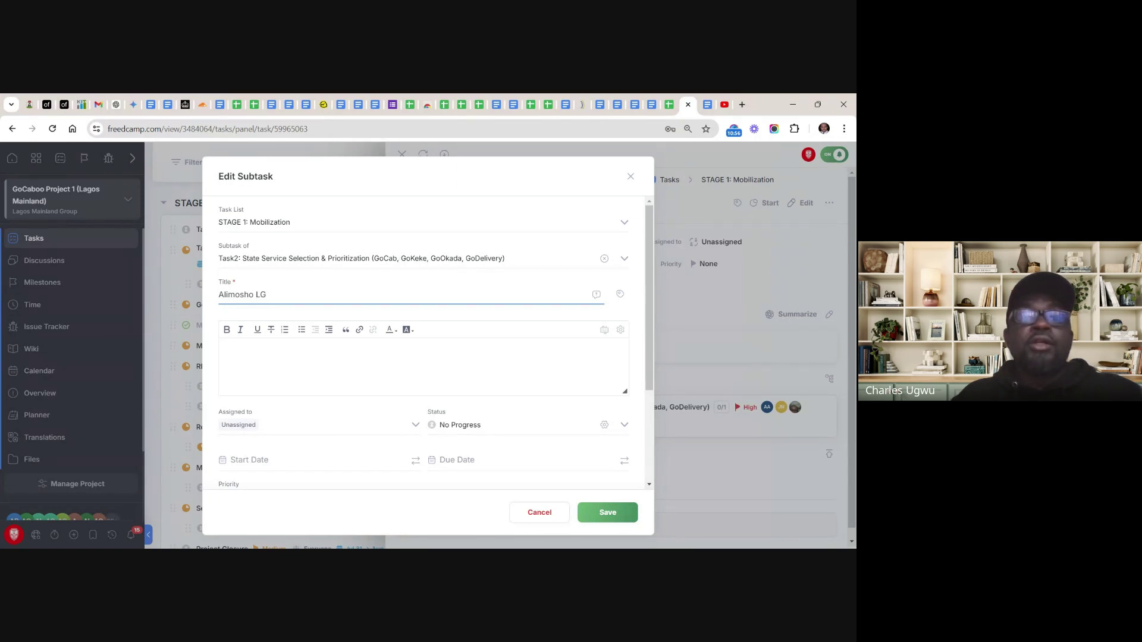
left_click(606, 517)
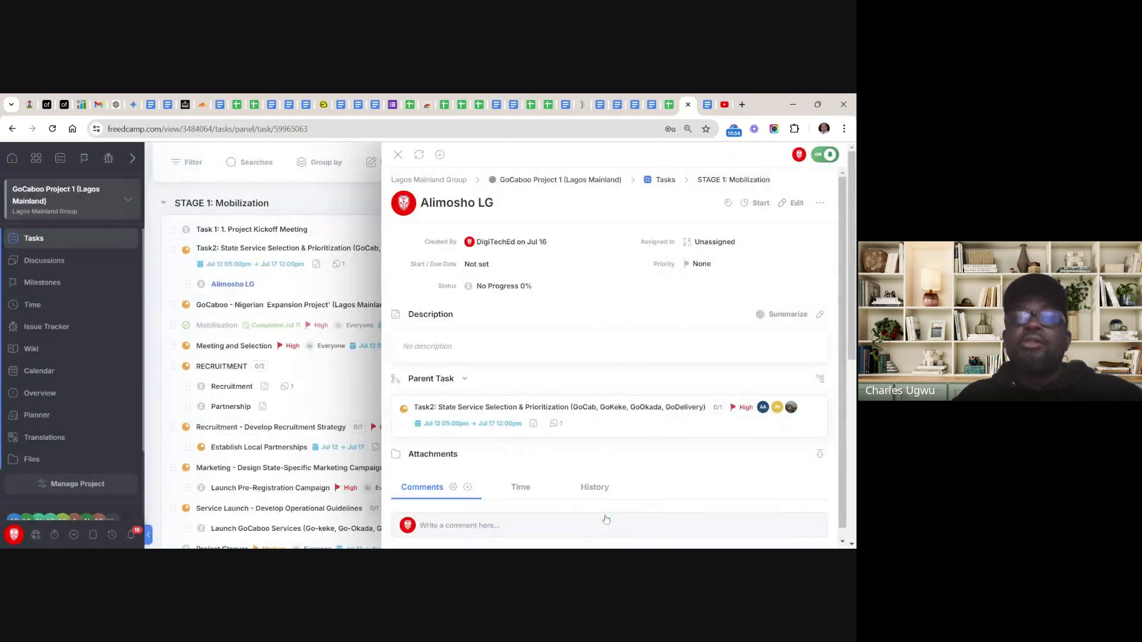
left_click(399, 155)
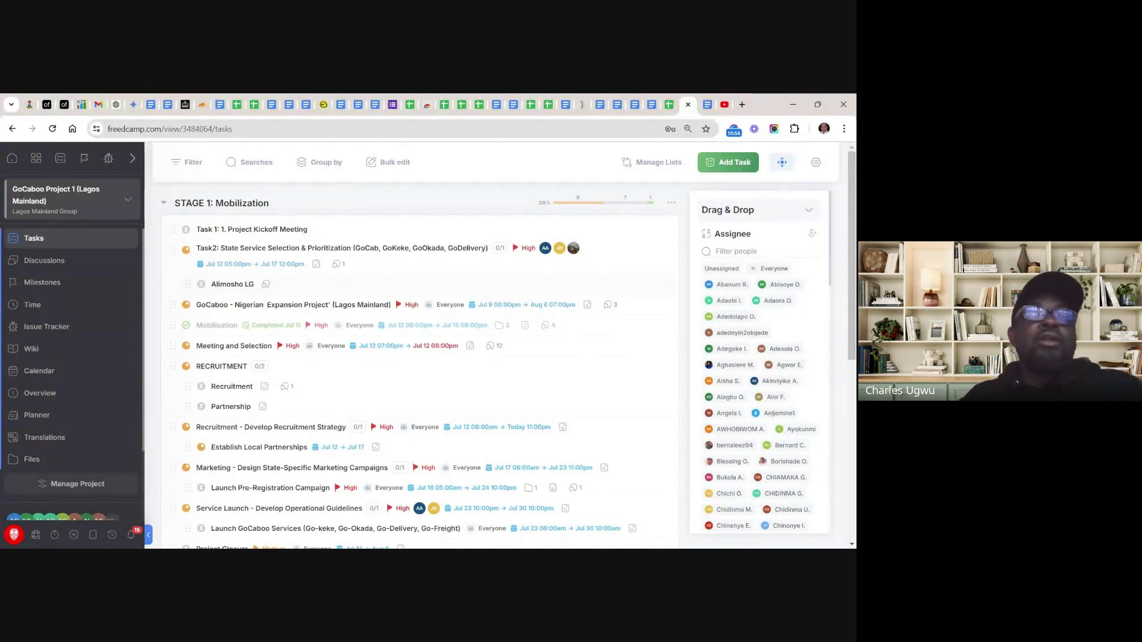
left_click(233, 285)
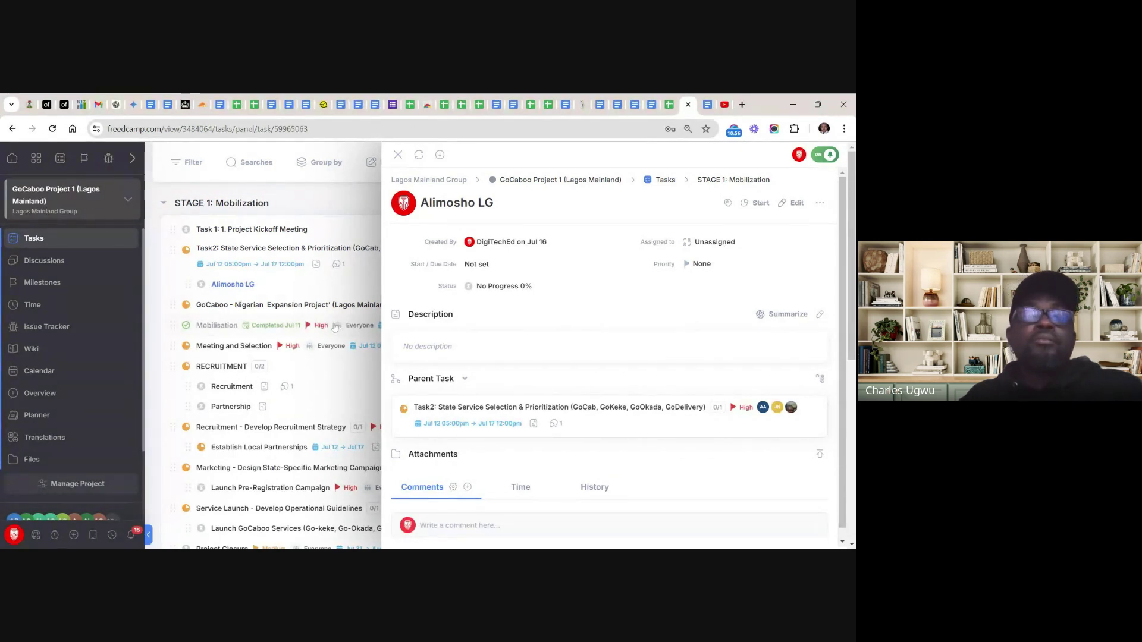
left_click(398, 155)
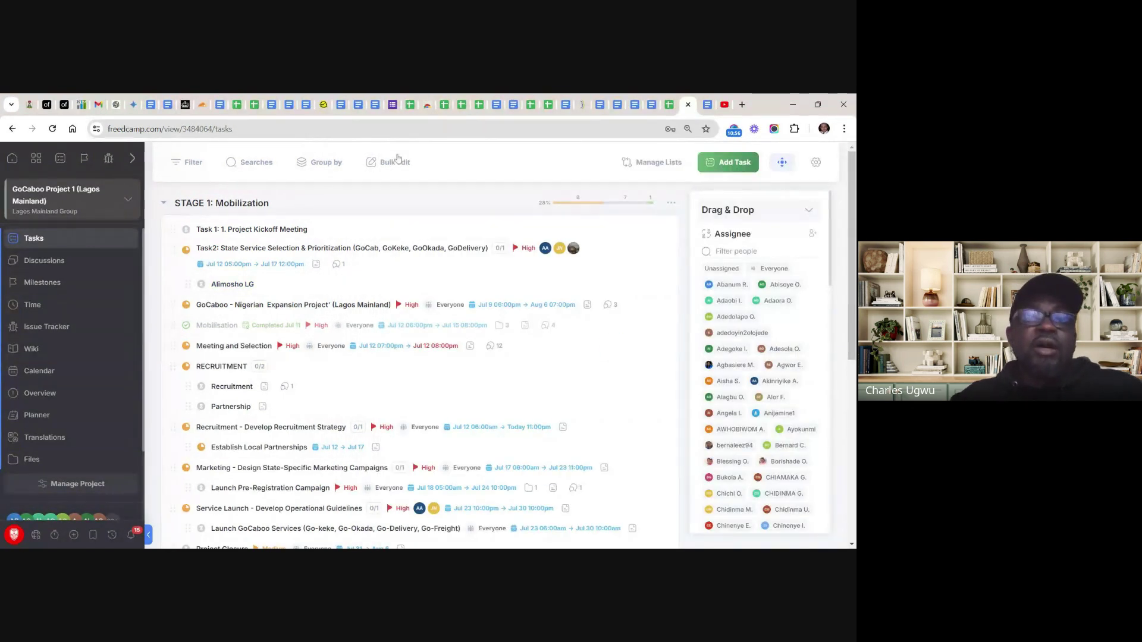
Add a task named "Ajeromi LG: Service Selection" to the STAGE 1: Mobilization list and nest it under Task2 below the Alimosho LG subtask
scroll(248, 253, "down", 4)
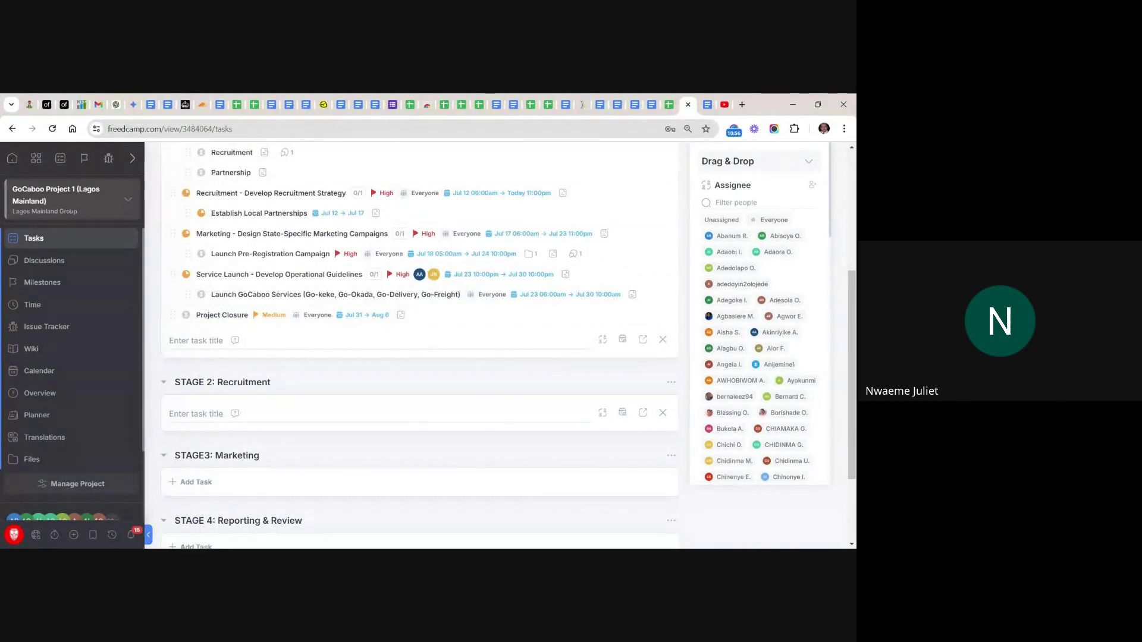
left_click(172, 340)
type("A")
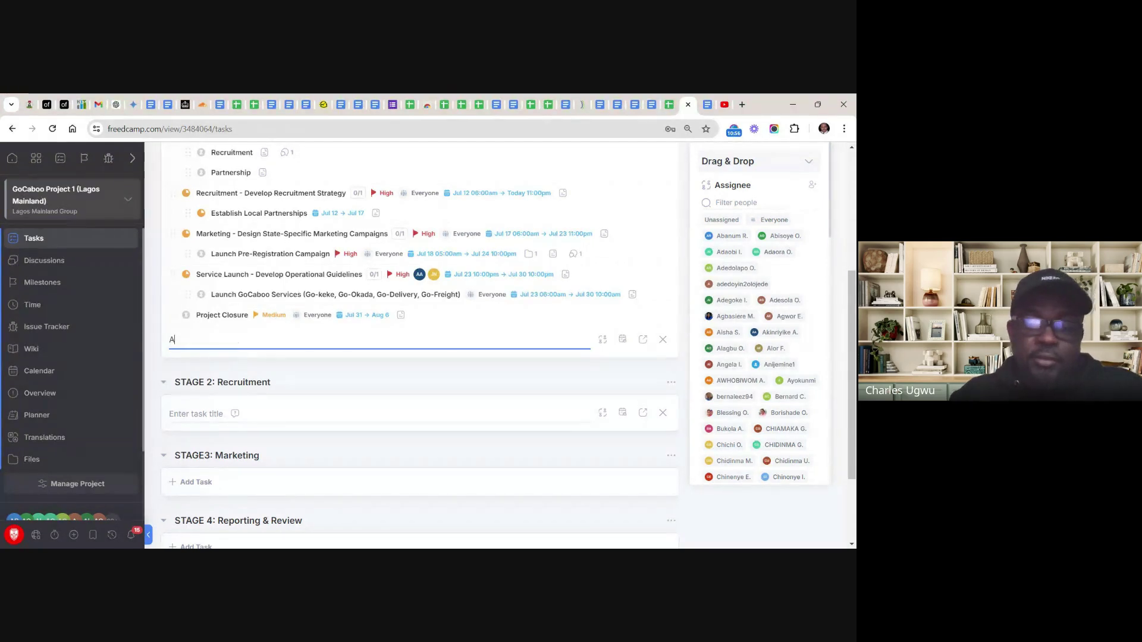
type("je")
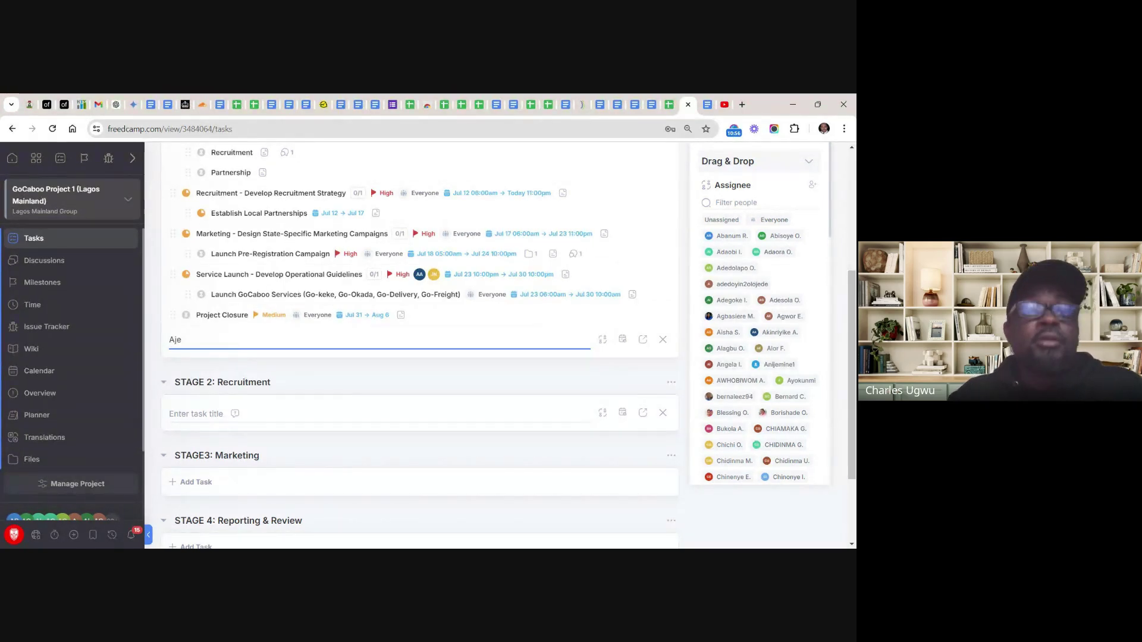
type("romi LG Ser")
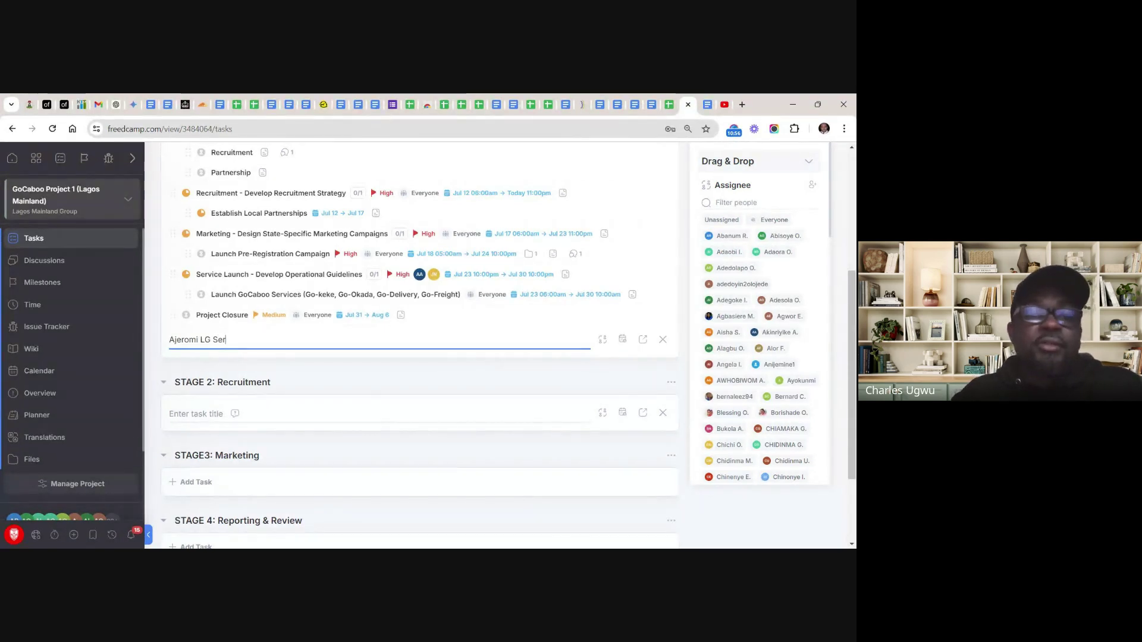
key("BackSpace")
key("BackSpace")
key("BackSpace")
key("BackSpace")
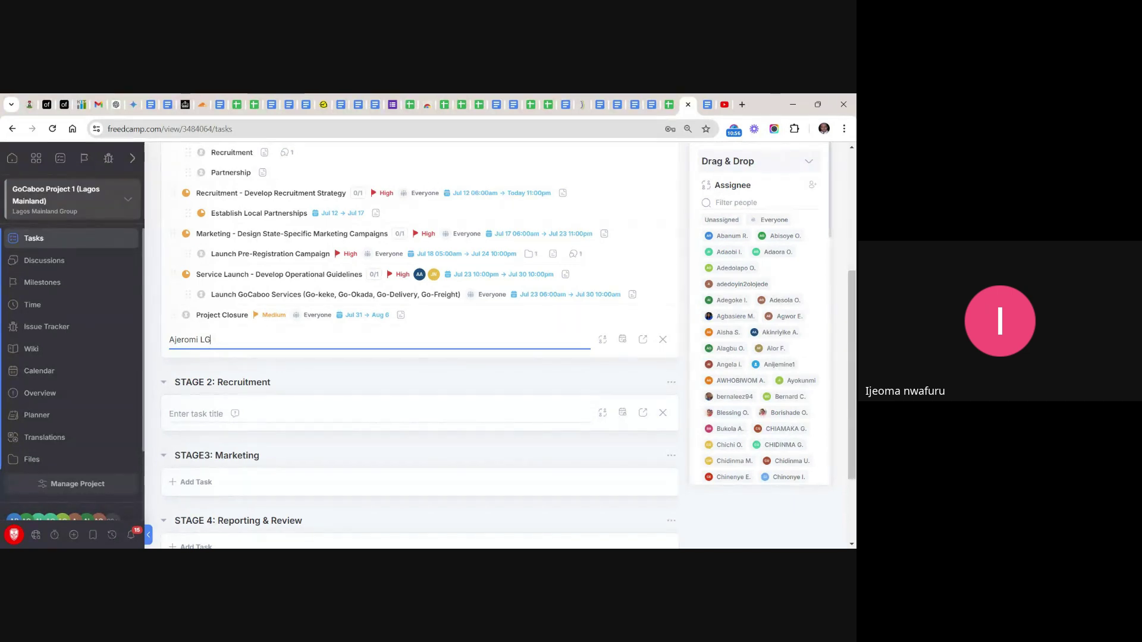
type(": Servi")
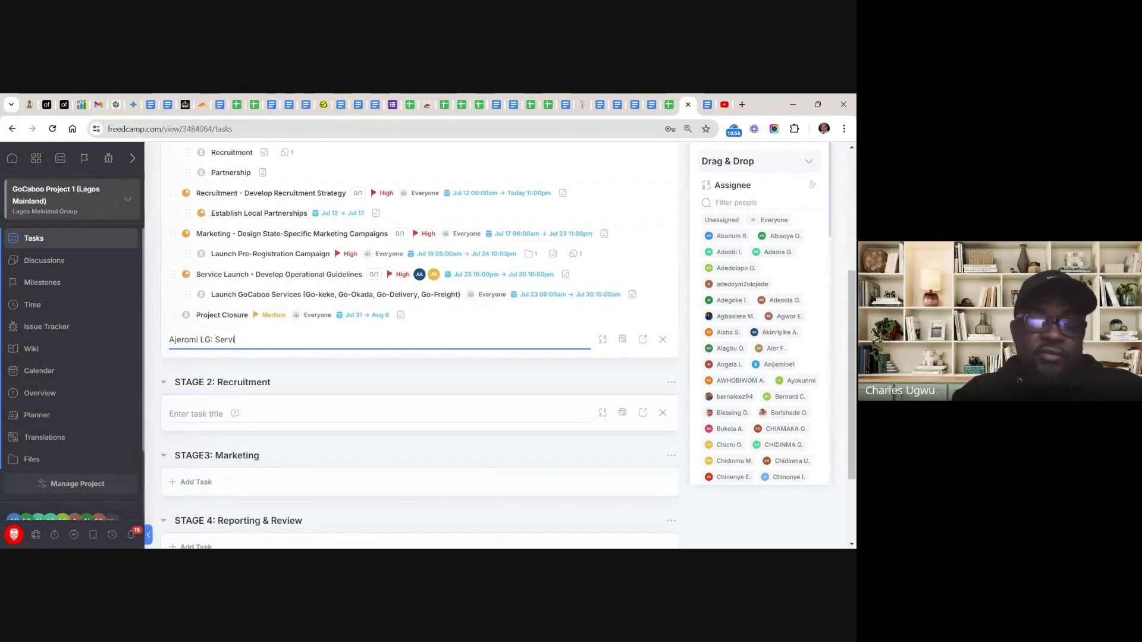
type("ce ")
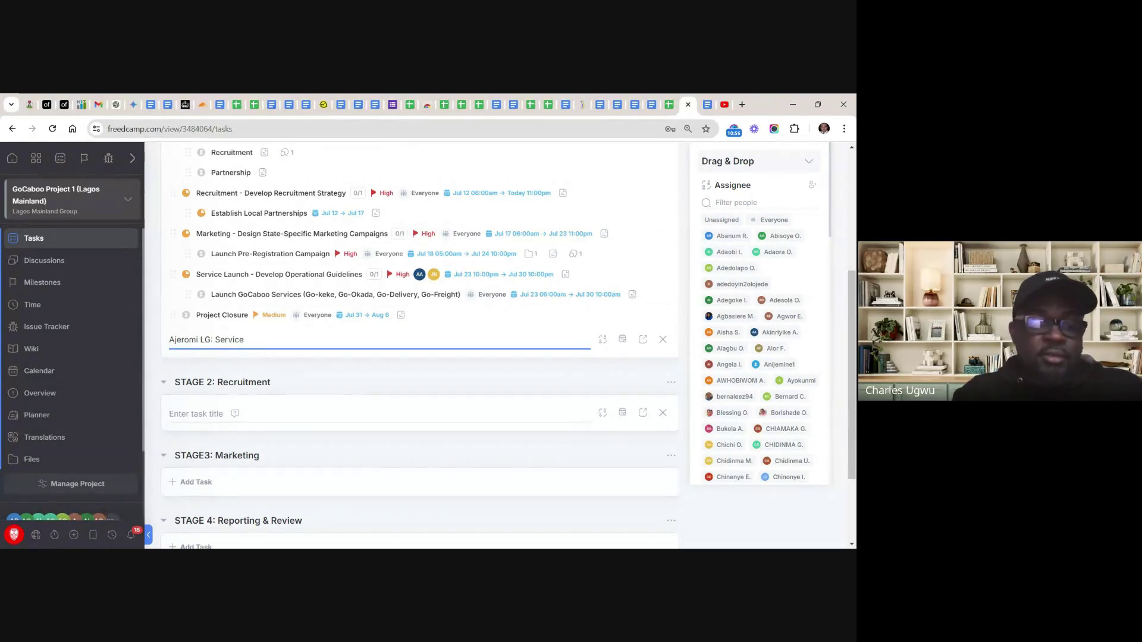
type("Se")
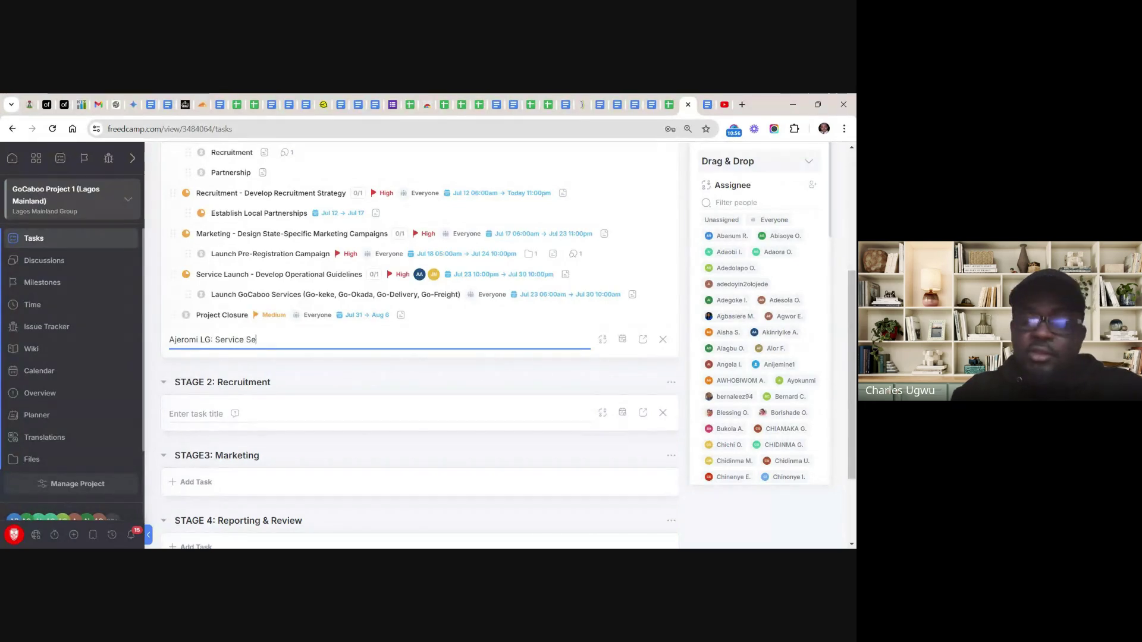
type("lect")
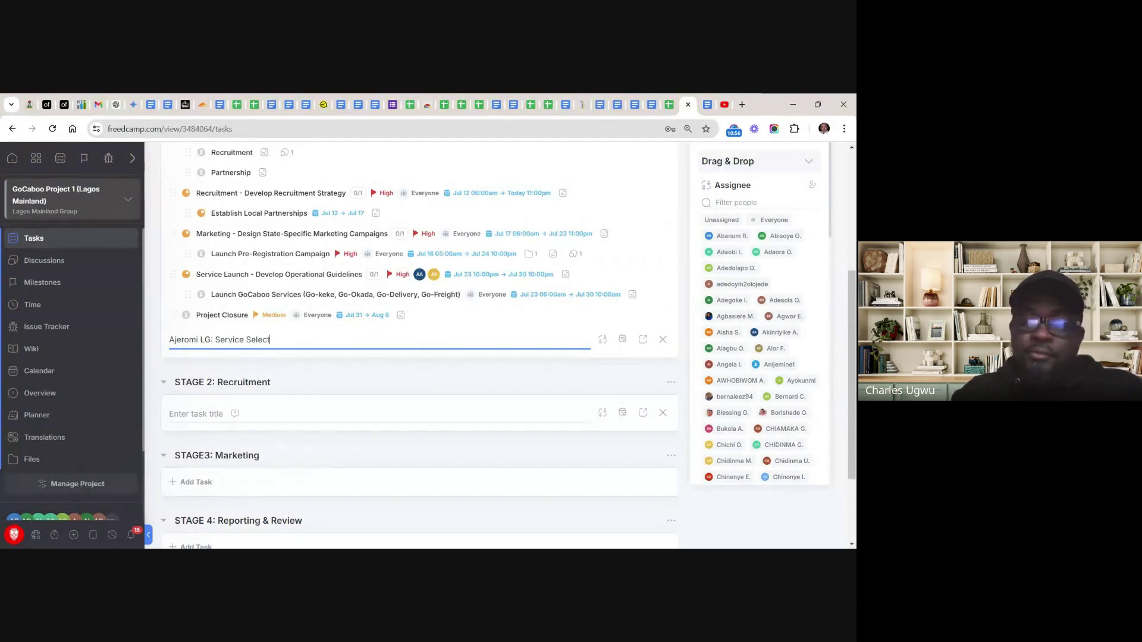
type("ion")
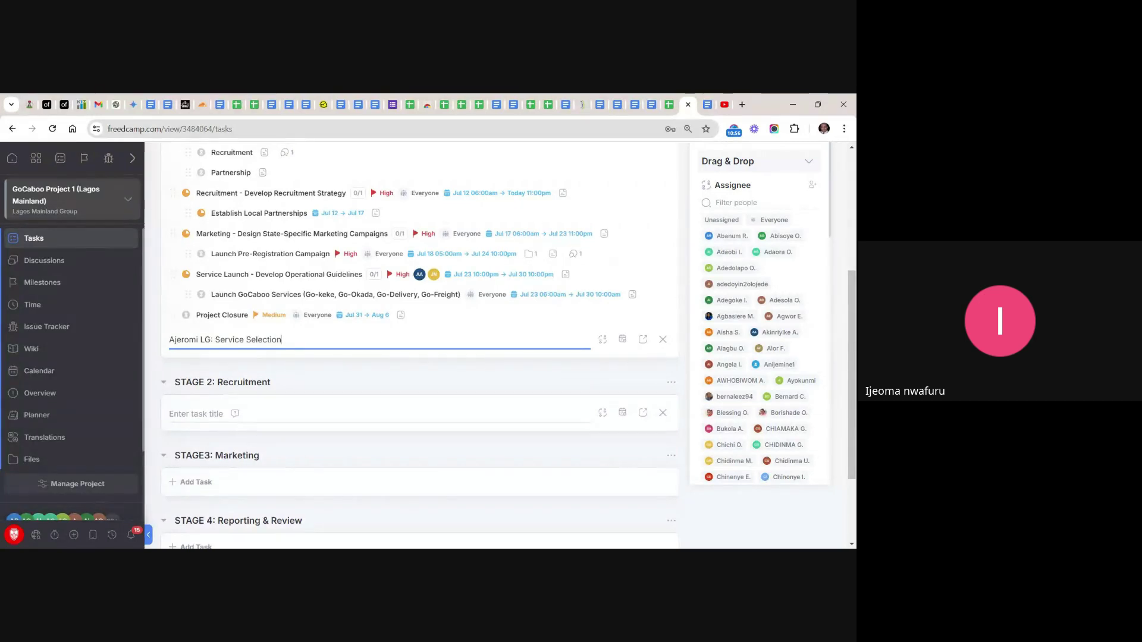
key("Return")
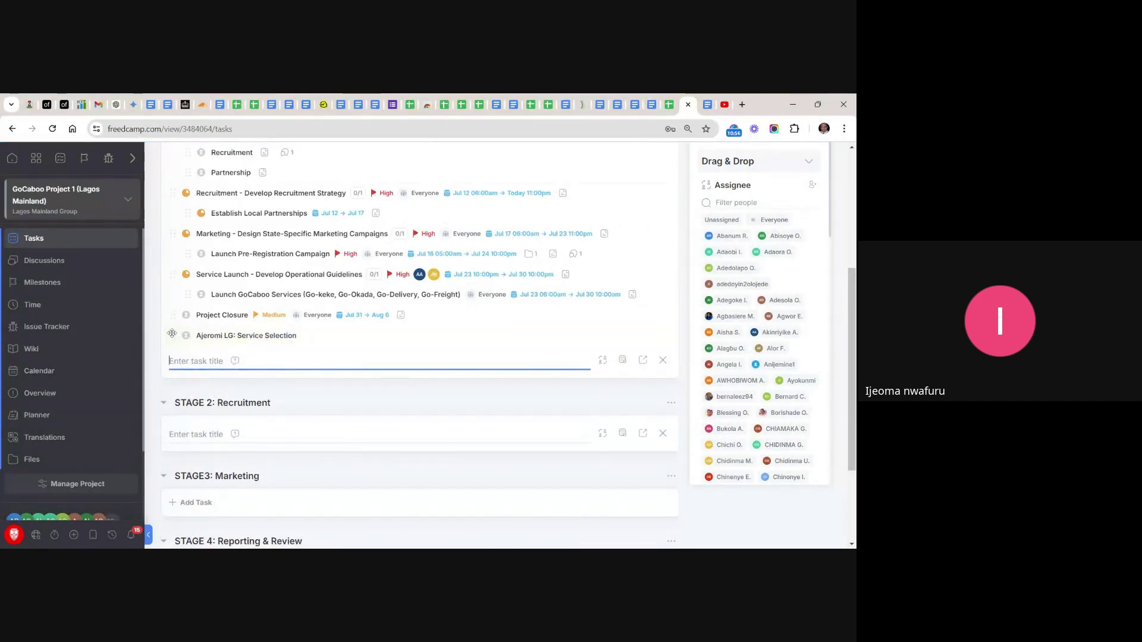
left_click_drag(172, 333, 202, 279)
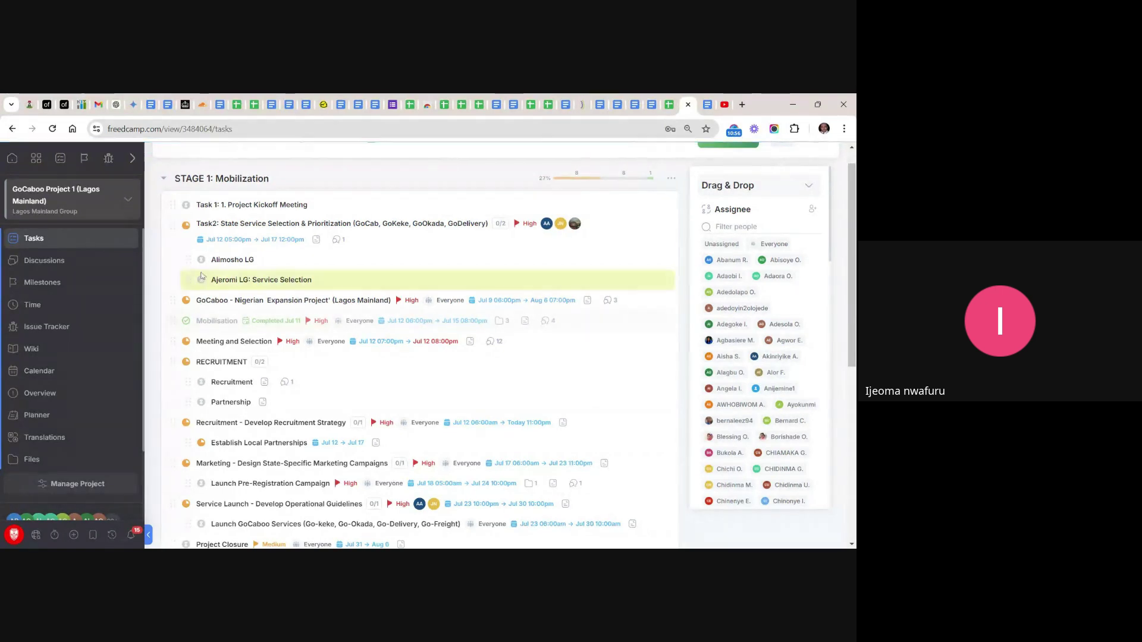
Rename the Alimosho LG subtask as "Alimosho LG Service Selection" and close its details
left_click(232, 260)
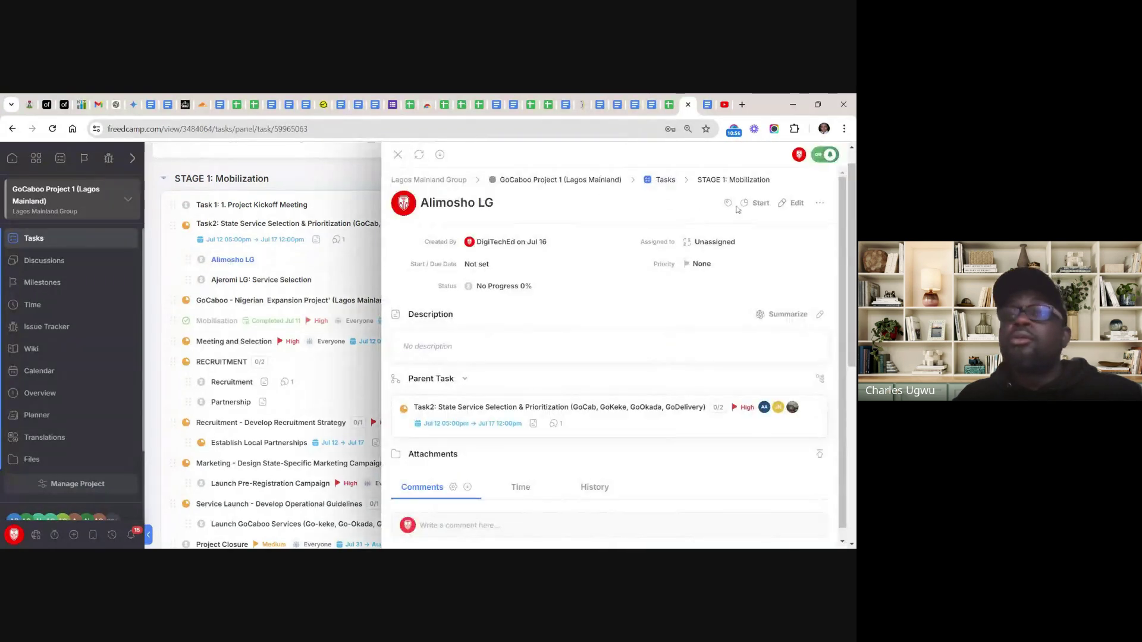
left_click(788, 203)
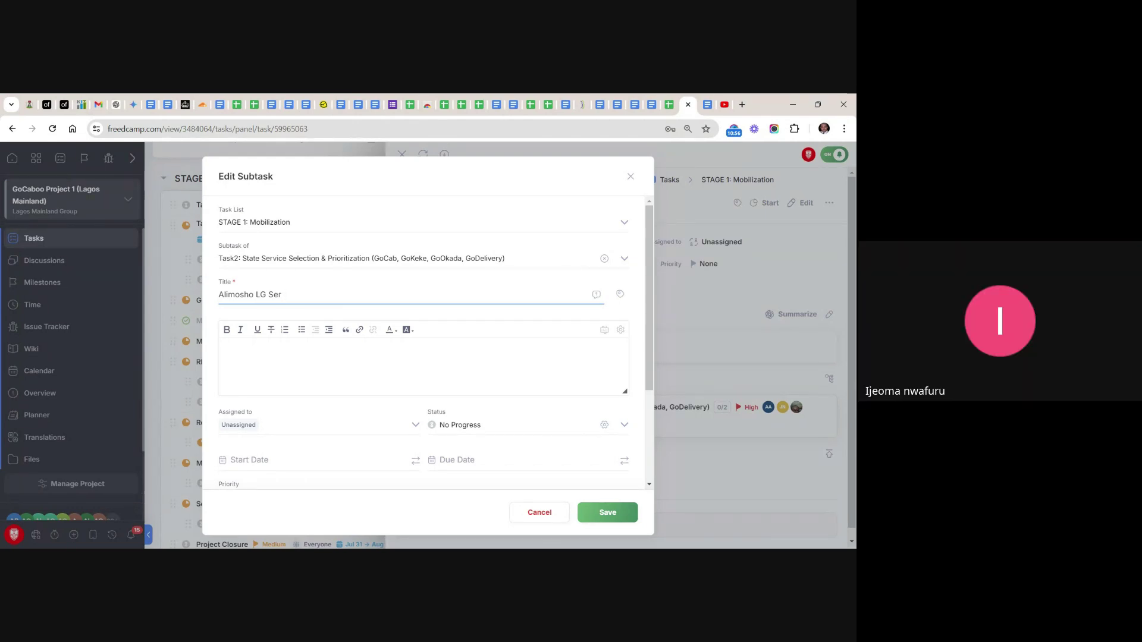
type("vice Selection")
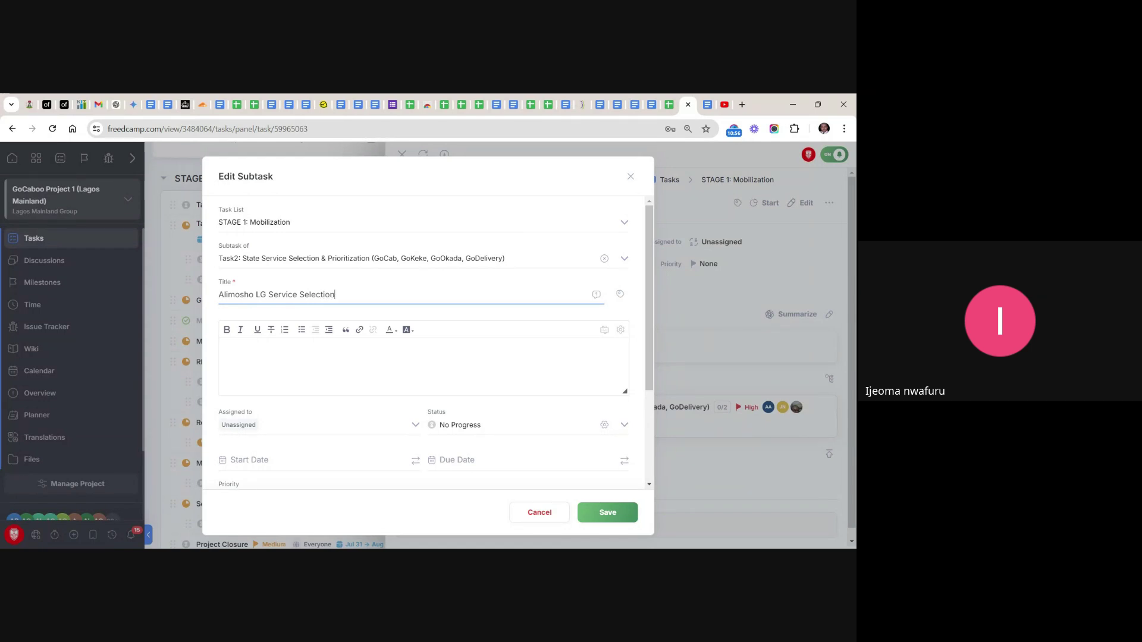
key("Return")
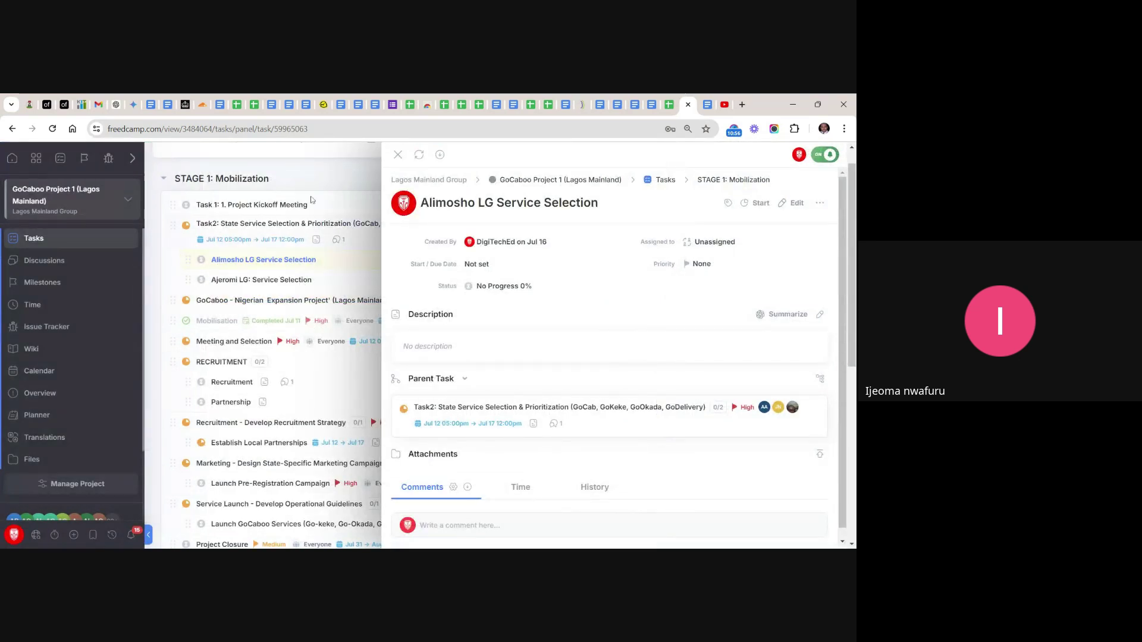
left_click(398, 154)
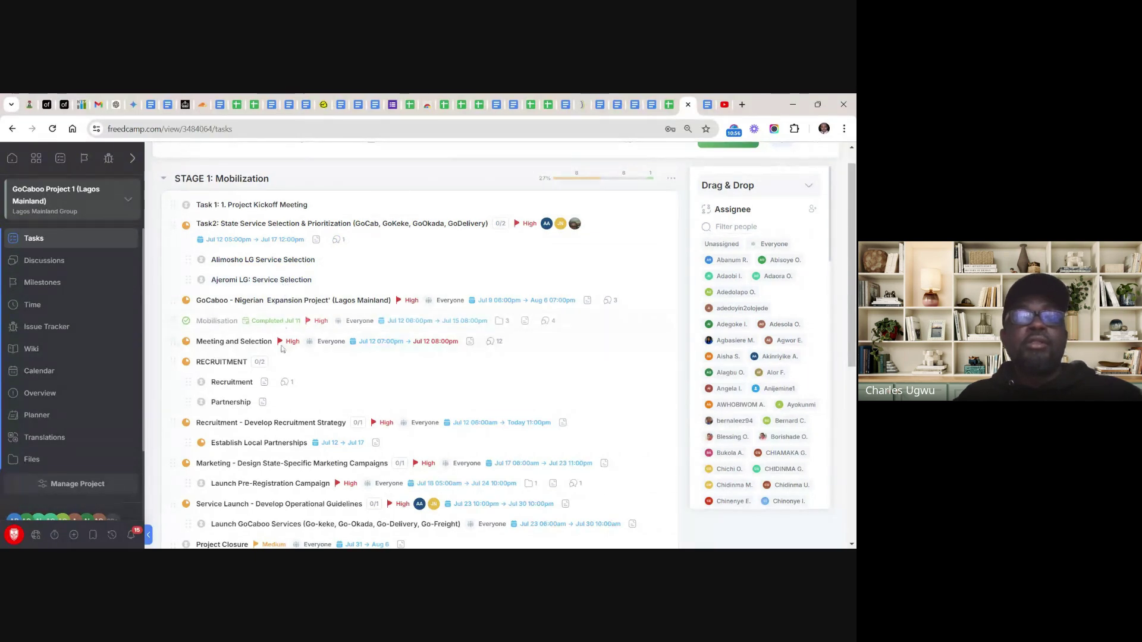
Open the details of the Alimosho LG Service Selection subtask
left_click(287, 261)
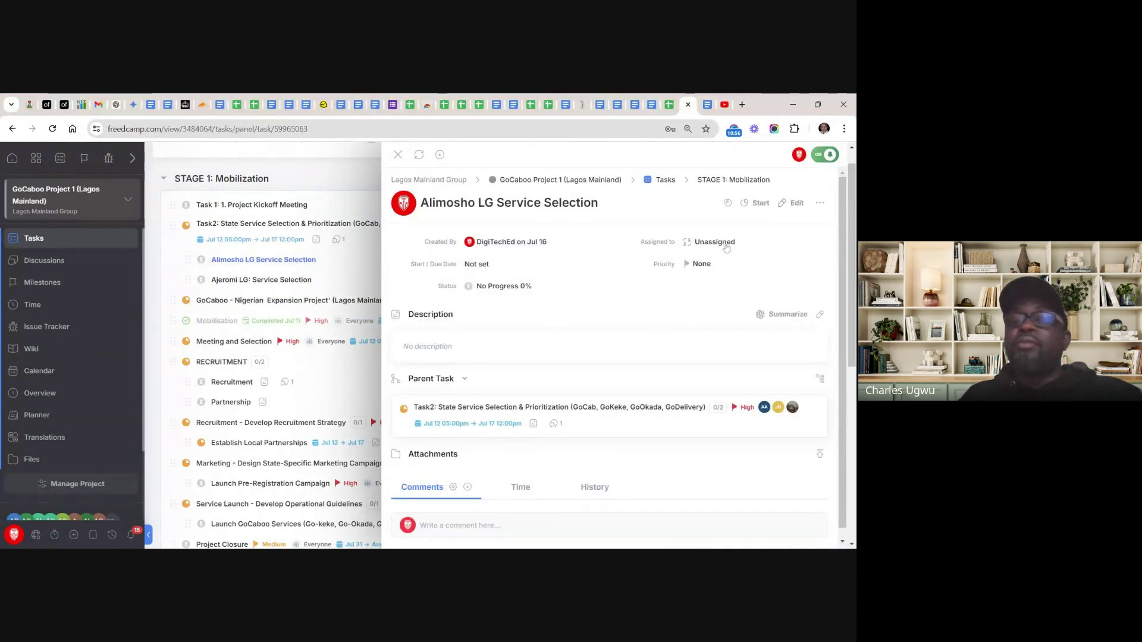
Review the details of the Alimosho LG Service Selection subtask under Task2 and close it
left_click(398, 155)
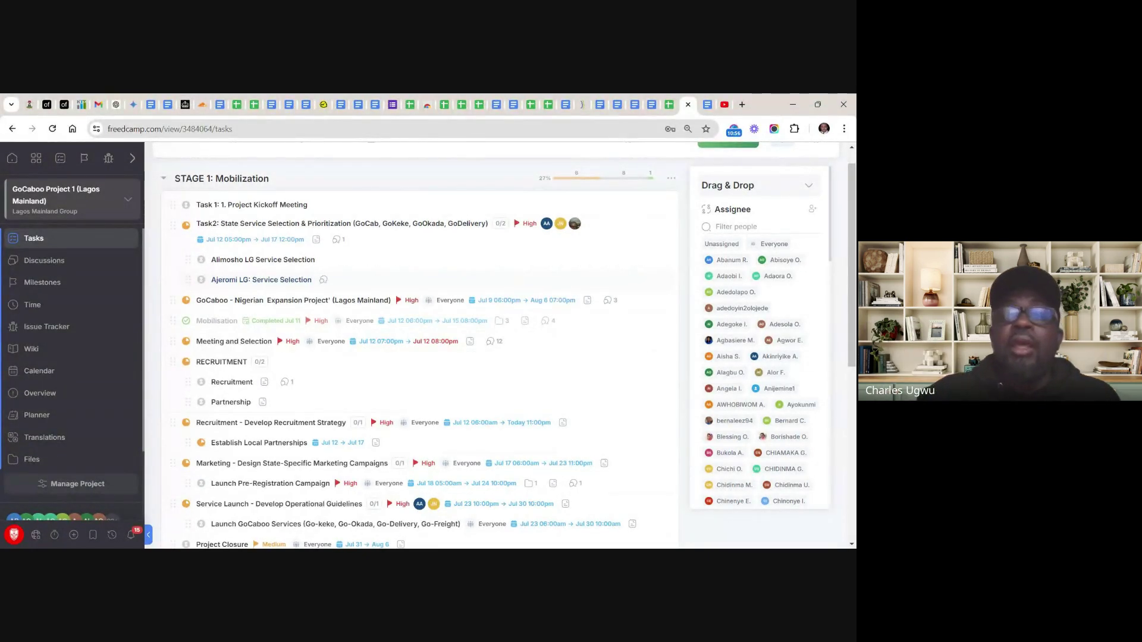
scroll(416, 357, "down", 1)
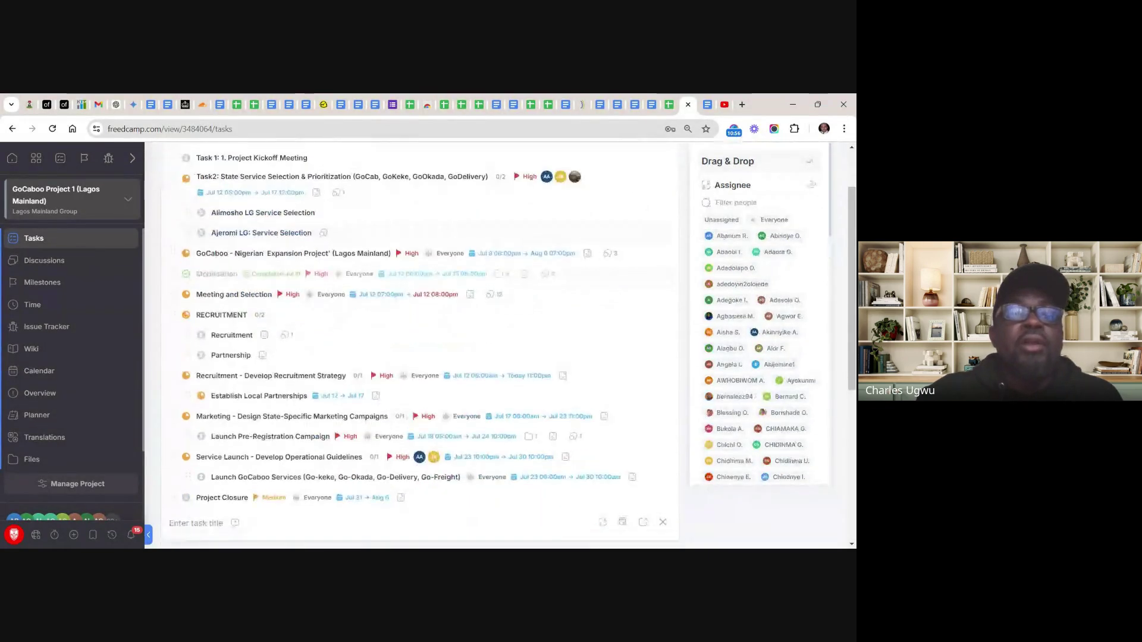
scroll(417, 357, "up", 2)
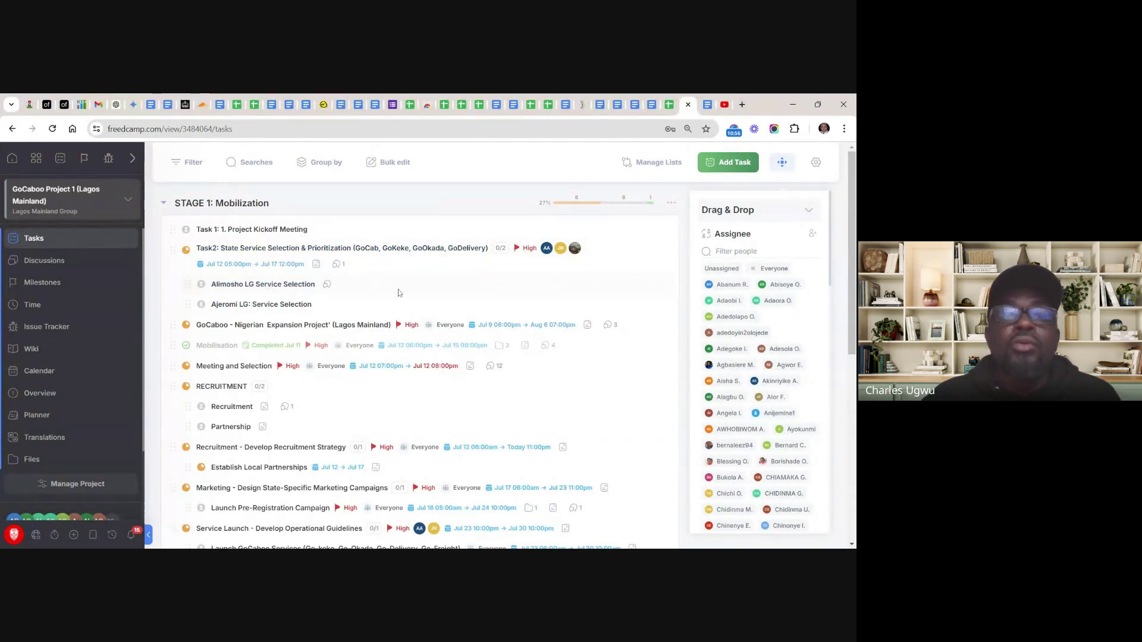
left_click(243, 289)
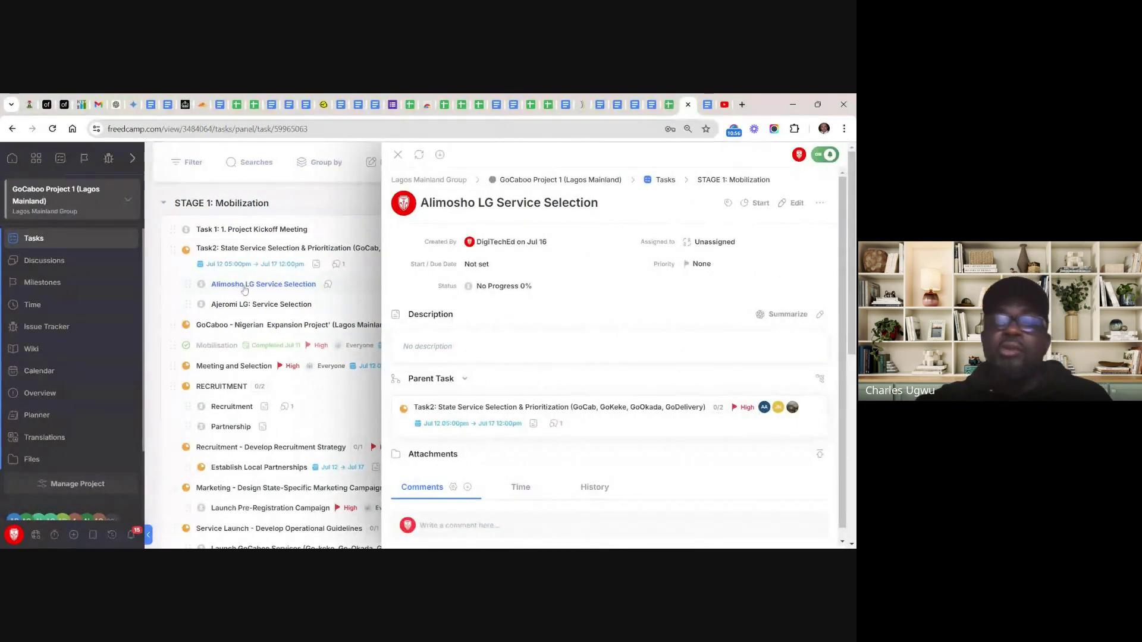
scroll(619, 352, "down", 1)
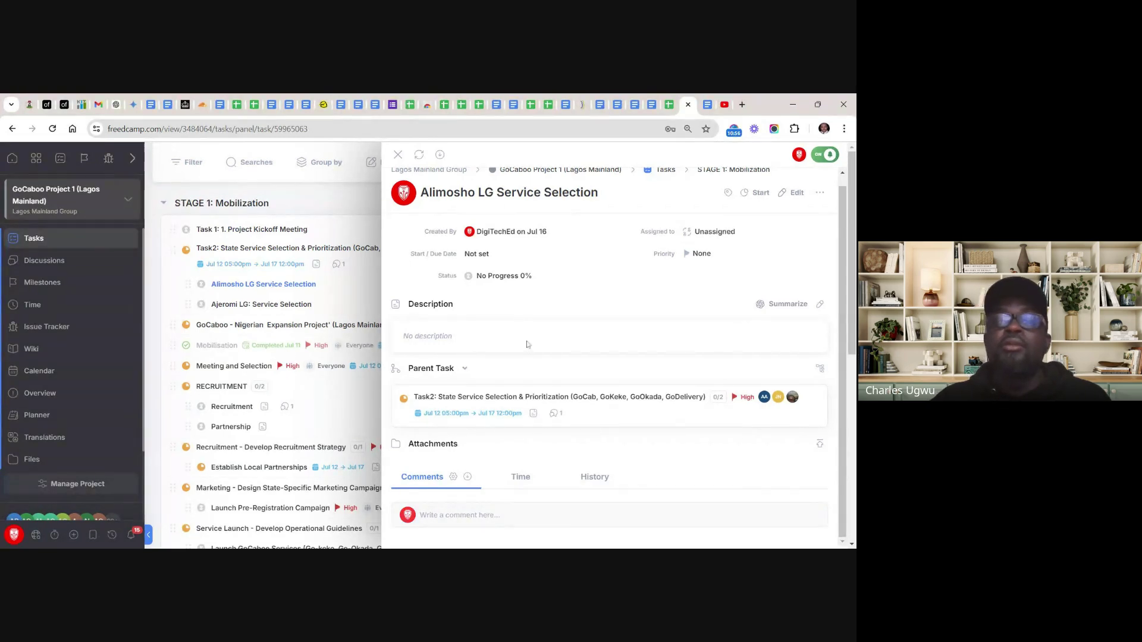
left_click(398, 156)
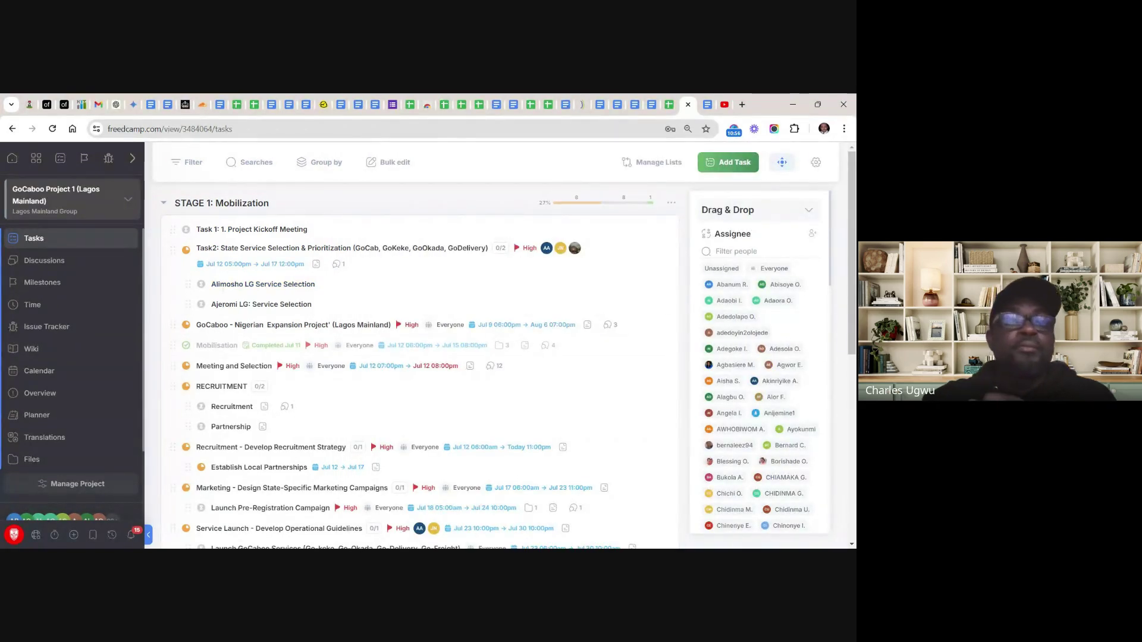
Look through the project's task lists from Stage 1: Mobilization down to Stage 4: Reporting & Review
scroll(416, 351, "down", 2)
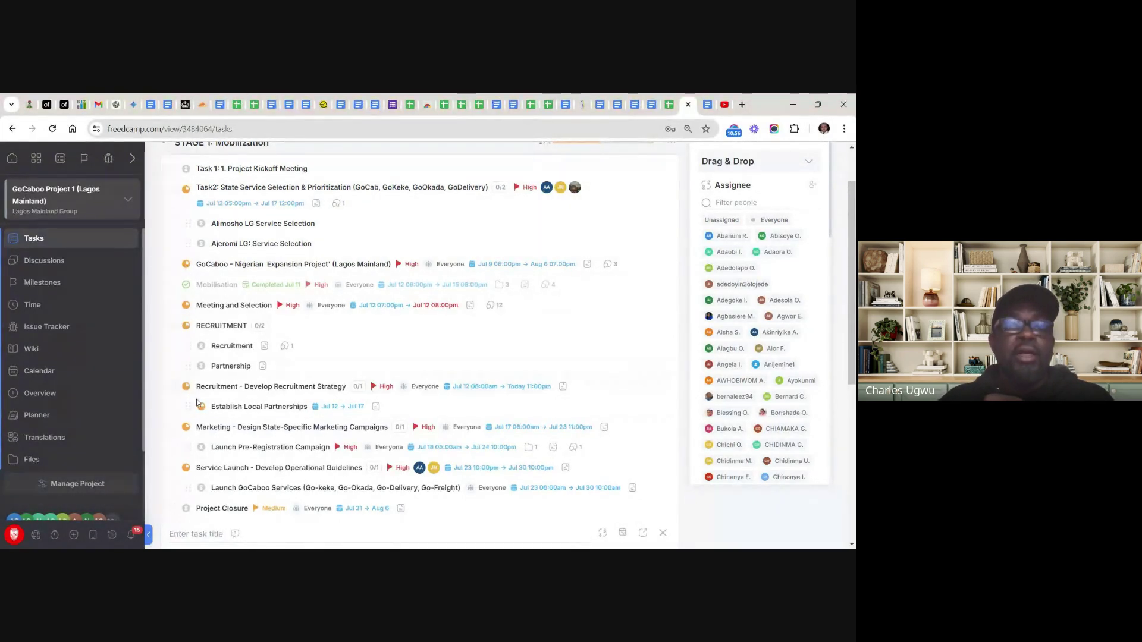
scroll(234, 533, "down", 3)
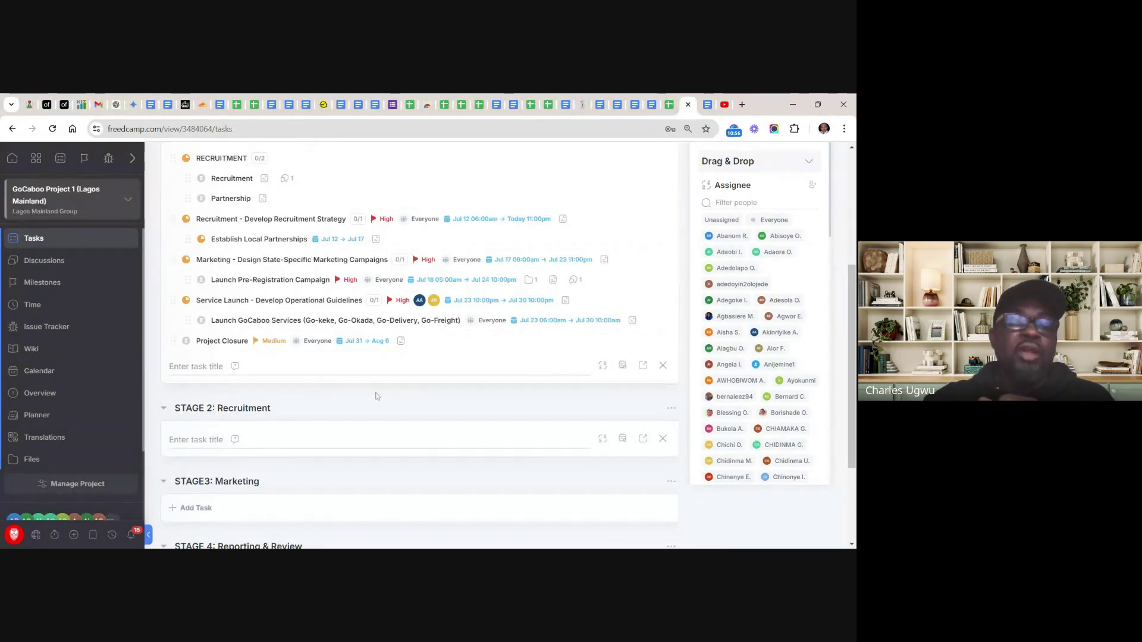
scroll(419, 345, "up", 5)
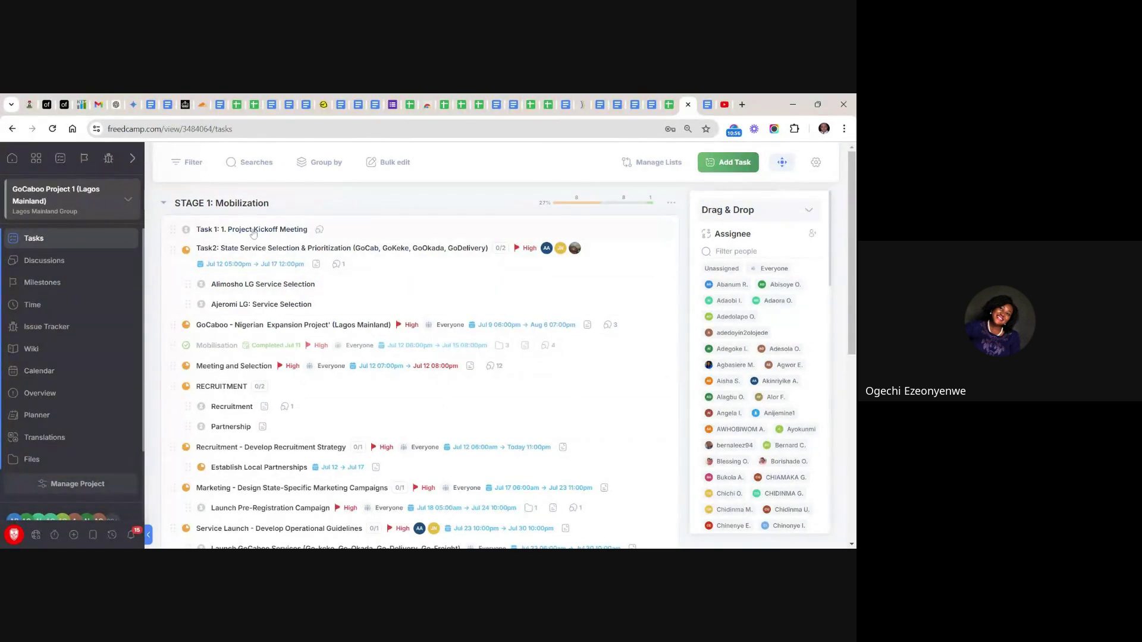
scroll(256, 234, "down", 5)
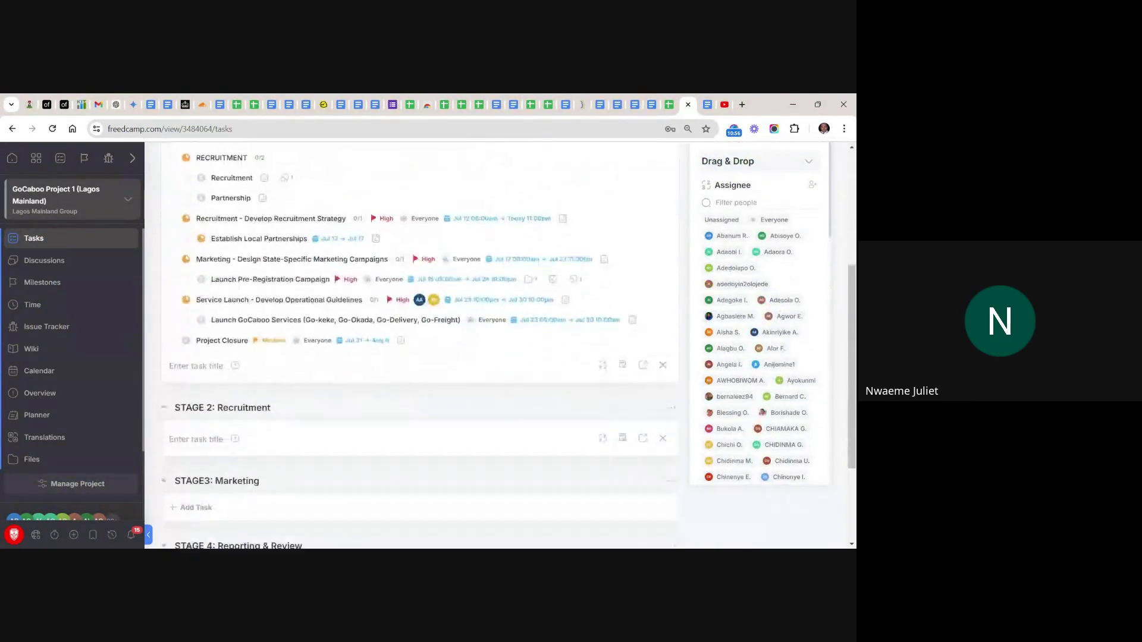
scroll(419, 345, "up", 5)
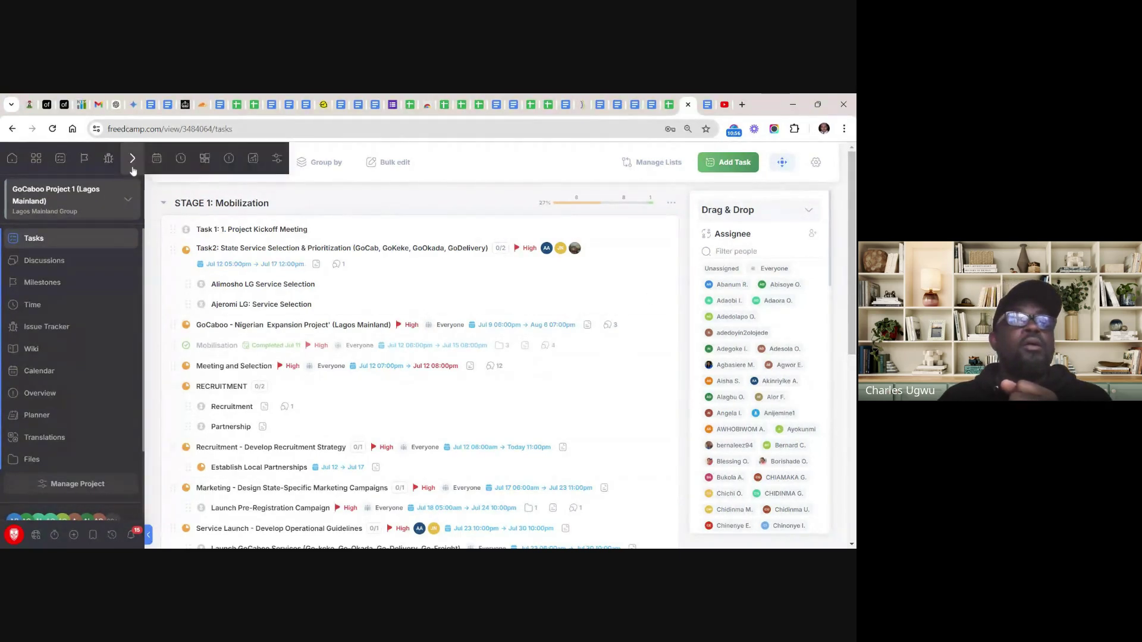
View the discussions of GoCaboo Project 1 (Lagos Mainland) and reopen its task list from the projects overview
left_click(36, 159)
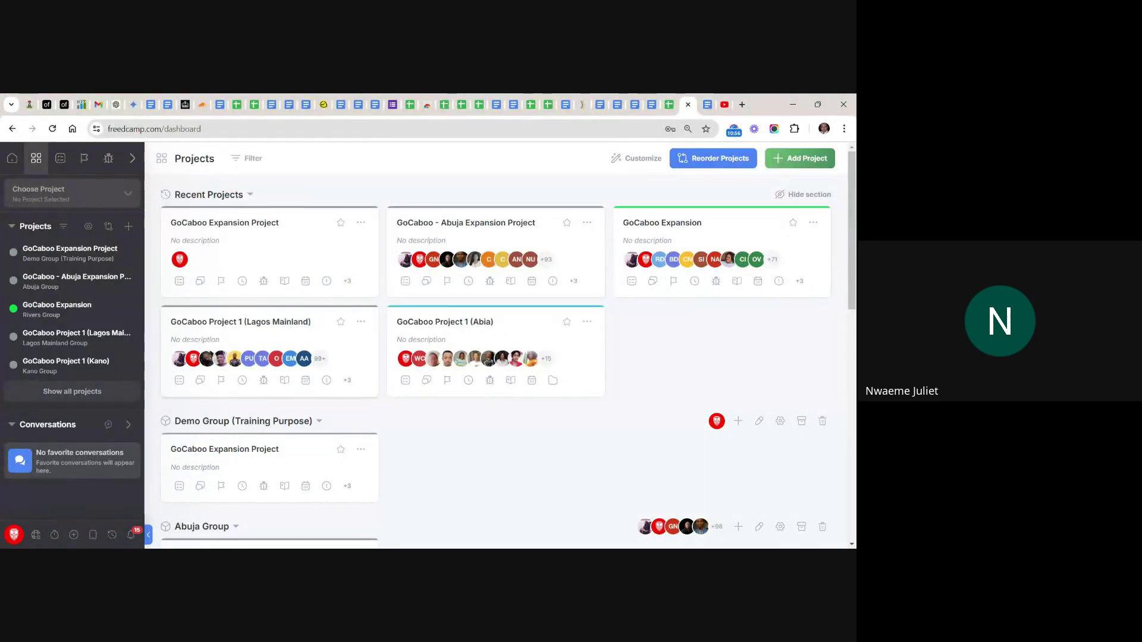
left_click(234, 331)
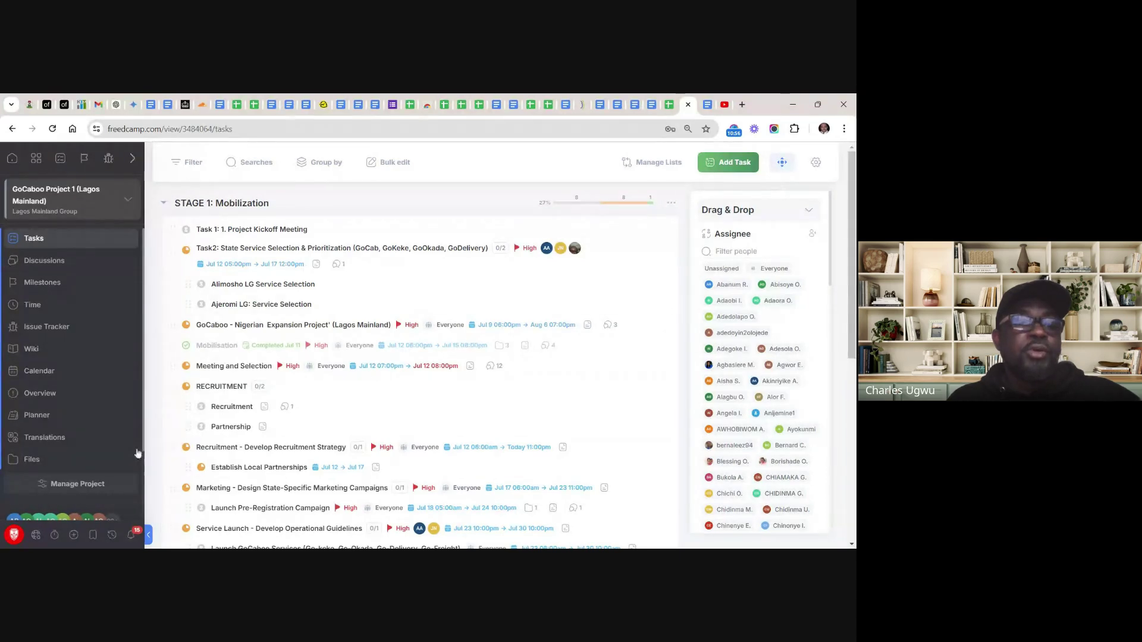
left_click(38, 264)
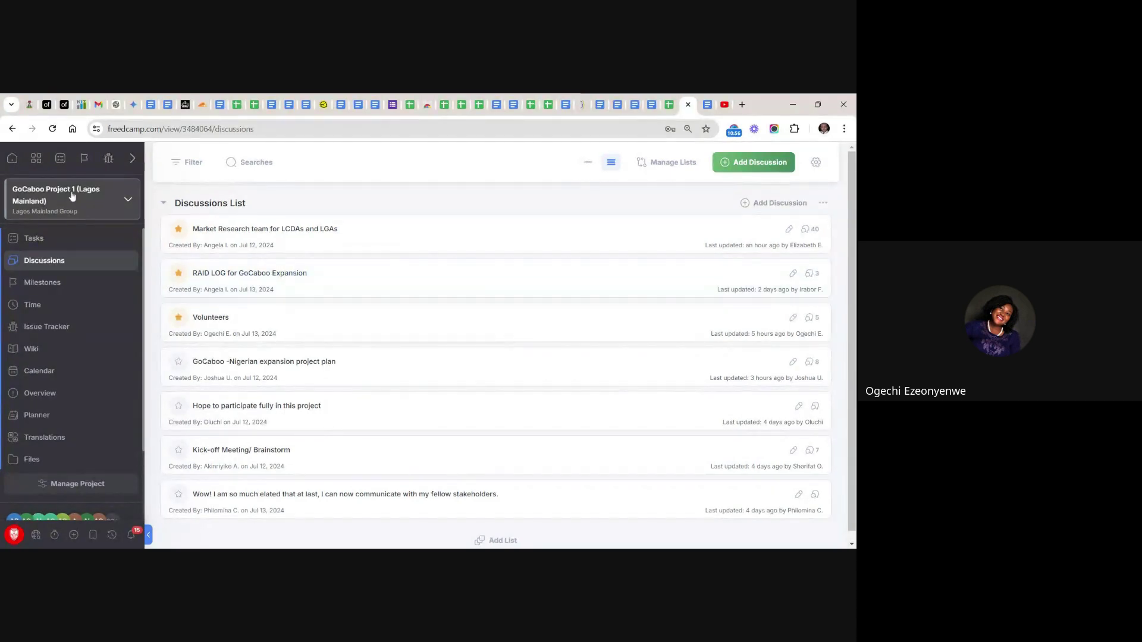
left_click(35, 160)
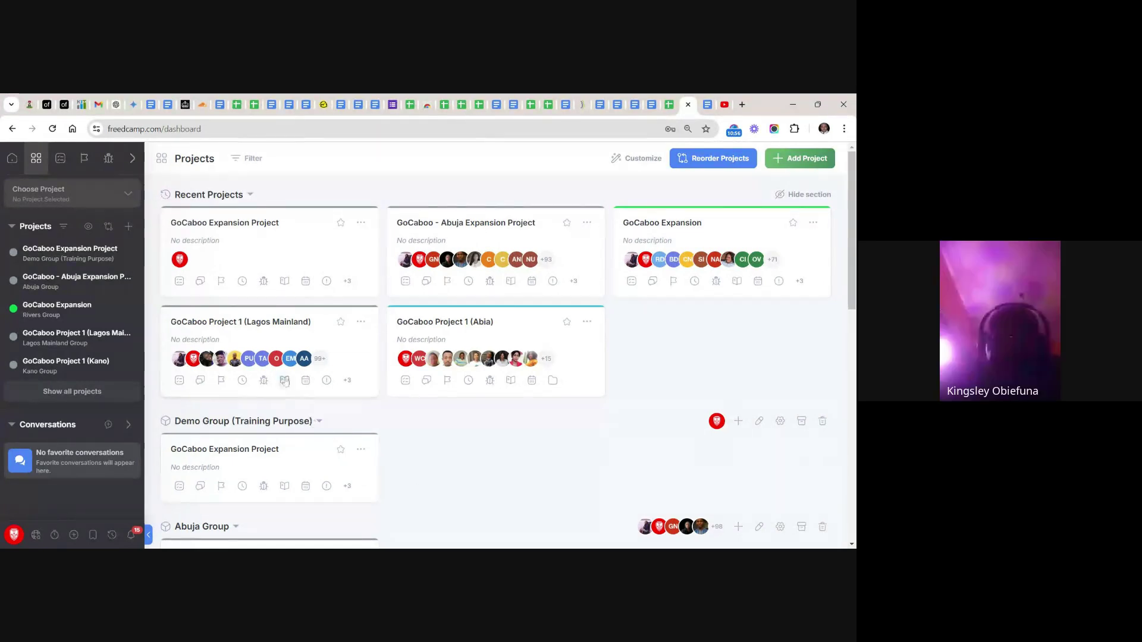
left_click(252, 324)
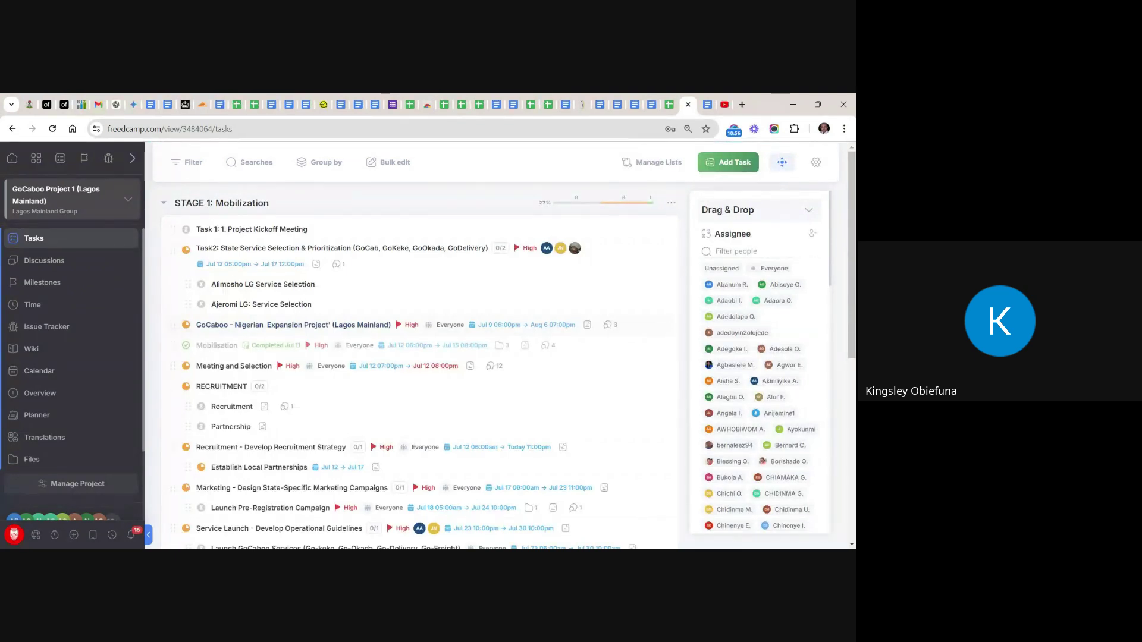
Delete the Meeting and Selection task from the STAGE 1: Mobilization list
scroll(416, 345, "down", 2)
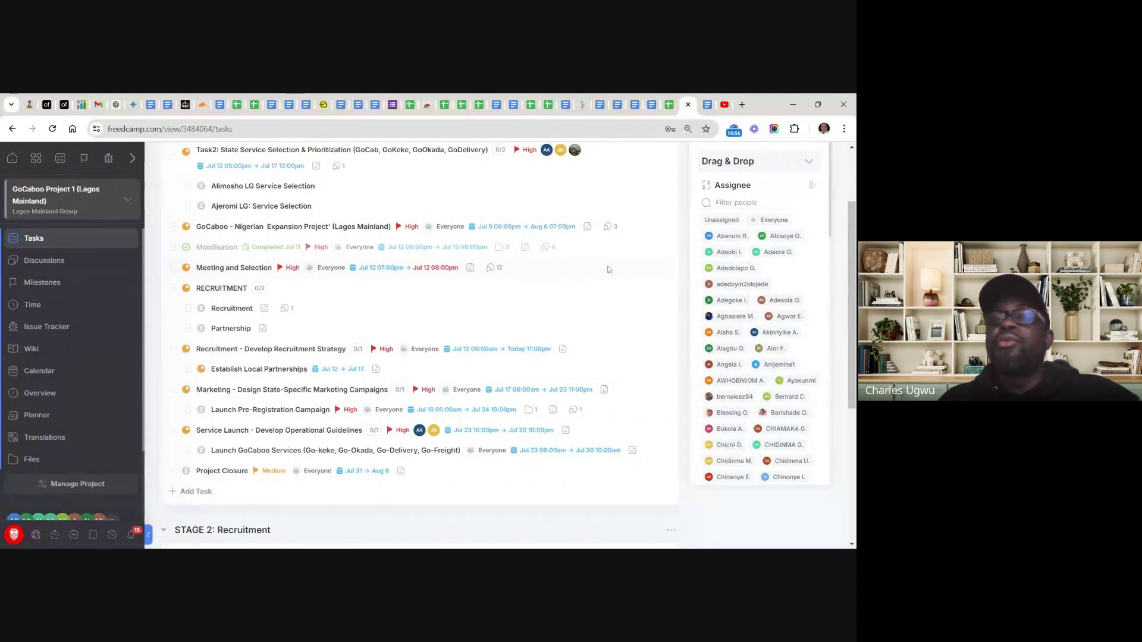
left_click(216, 269)
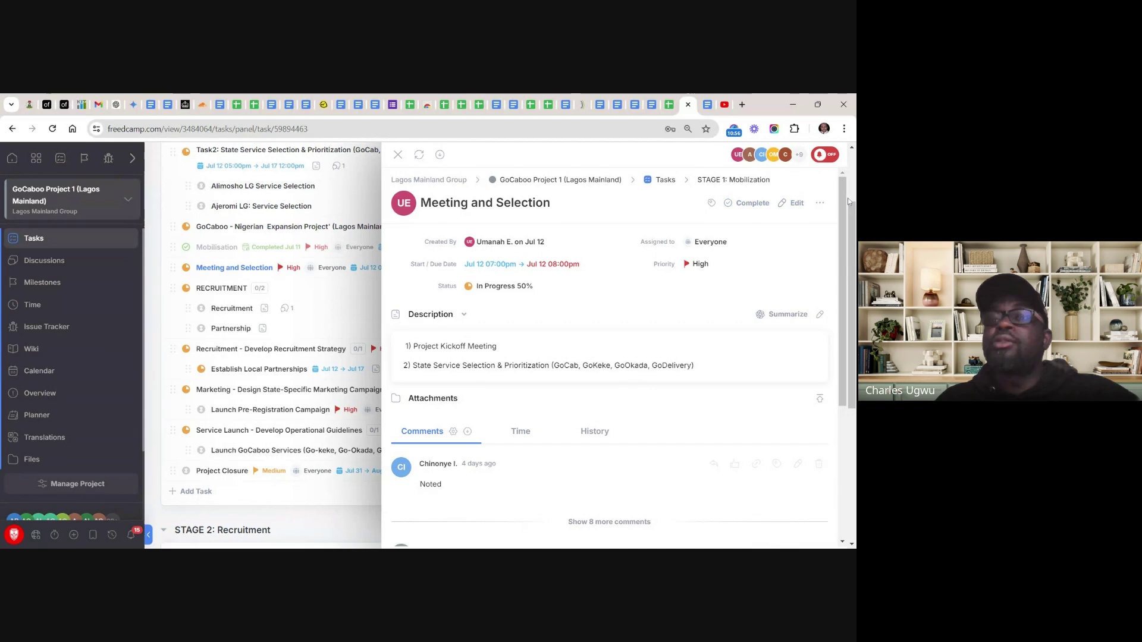
left_click(819, 204)
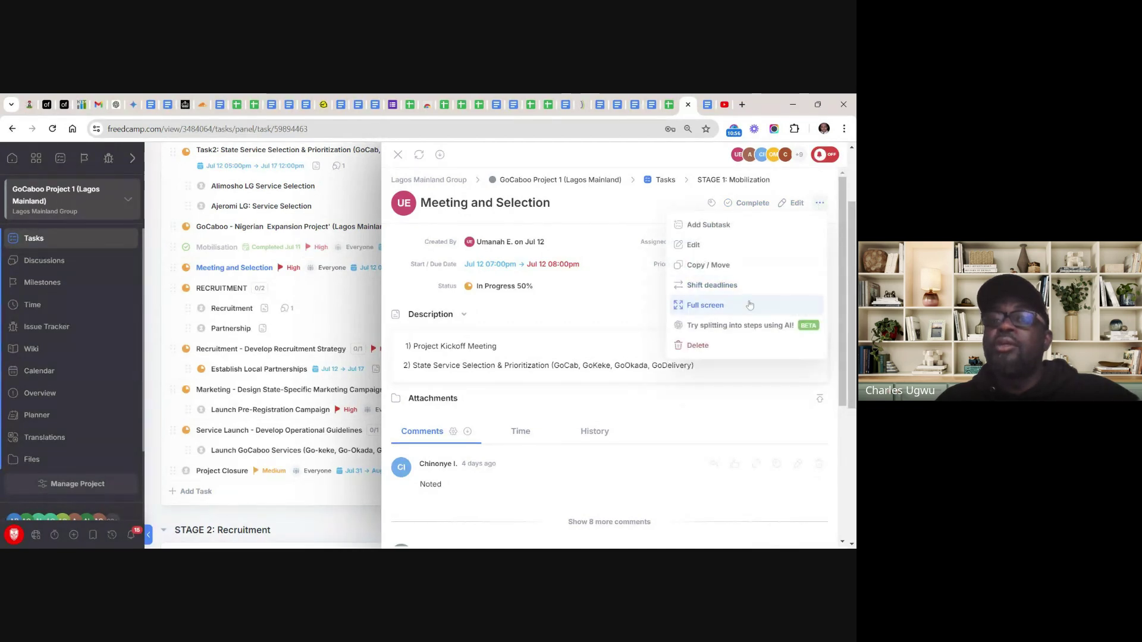
left_click(695, 348)
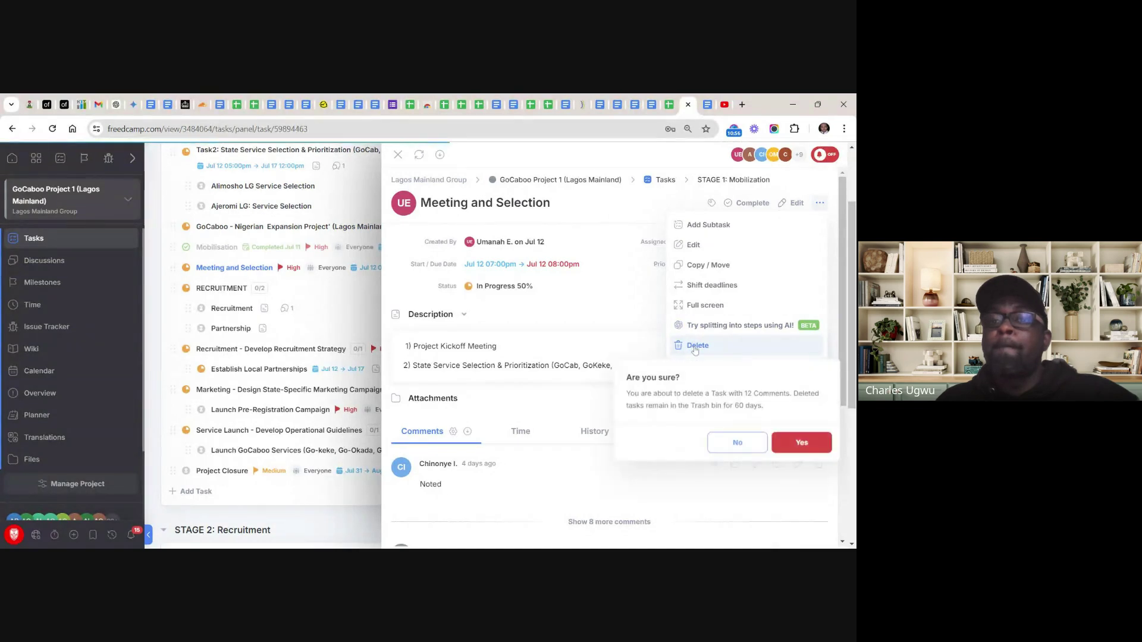
left_click(796, 445)
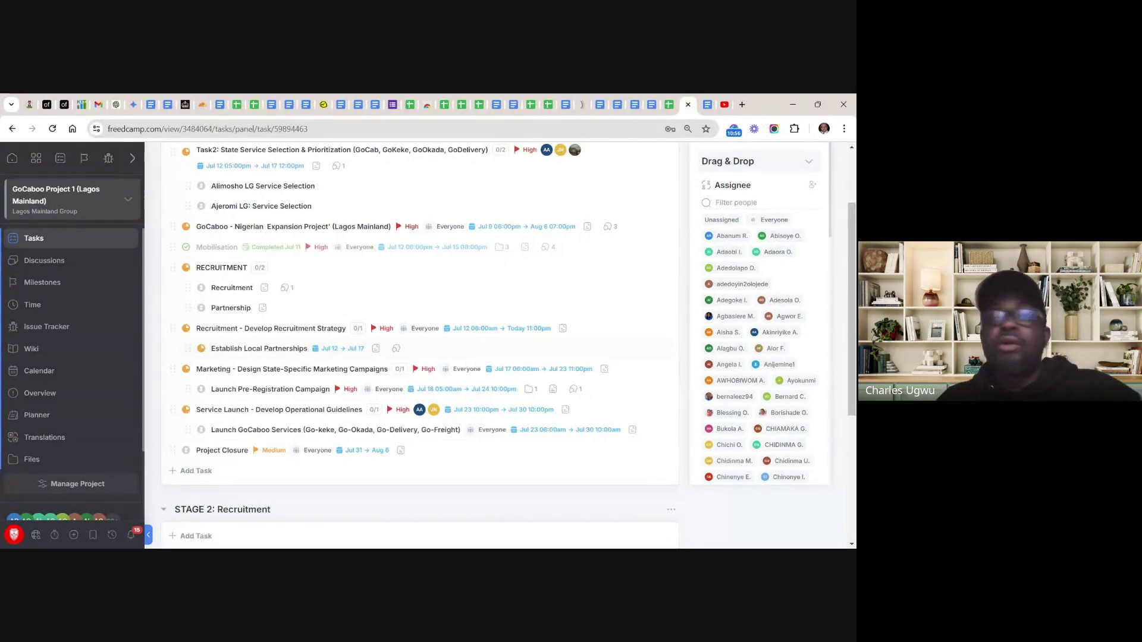
Delete the RECRUITMENT task and its Recruitment and Partnership subtasks from the STAGE 1: Mobilization list
scroll(419, 345, "up", 2)
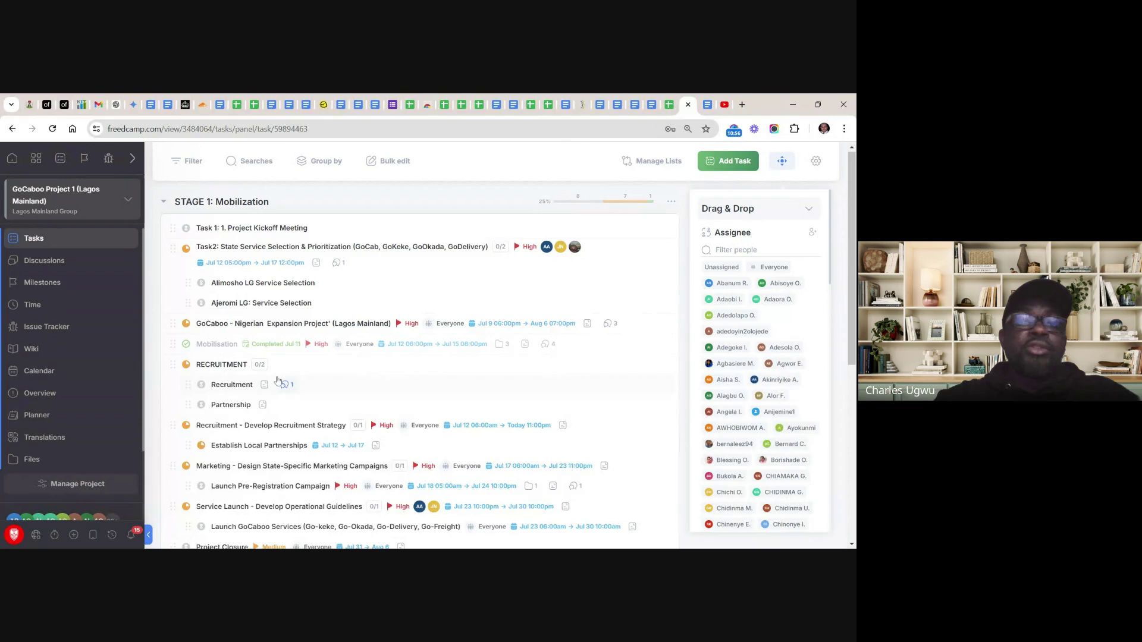
scroll(277, 380, "down", 1)
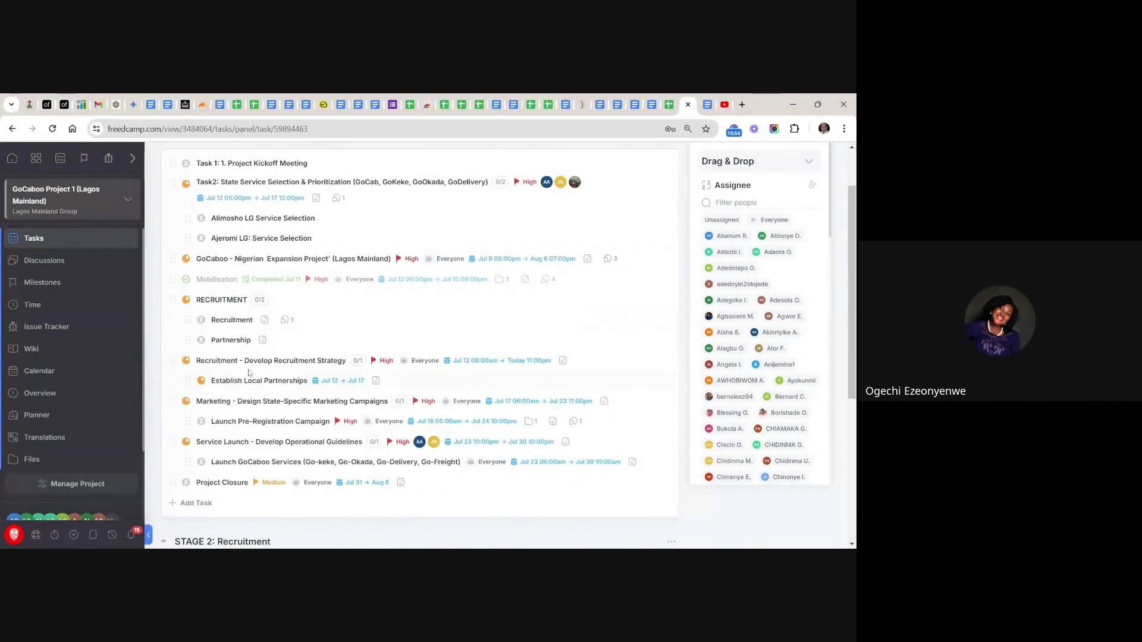
left_click(214, 300)
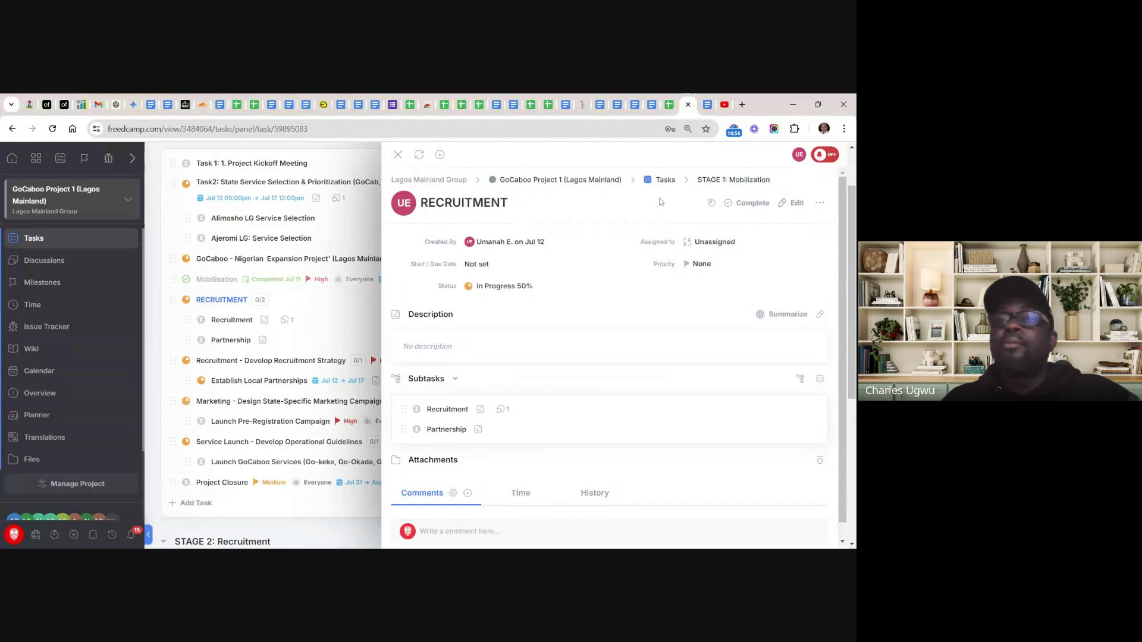
left_click(819, 205)
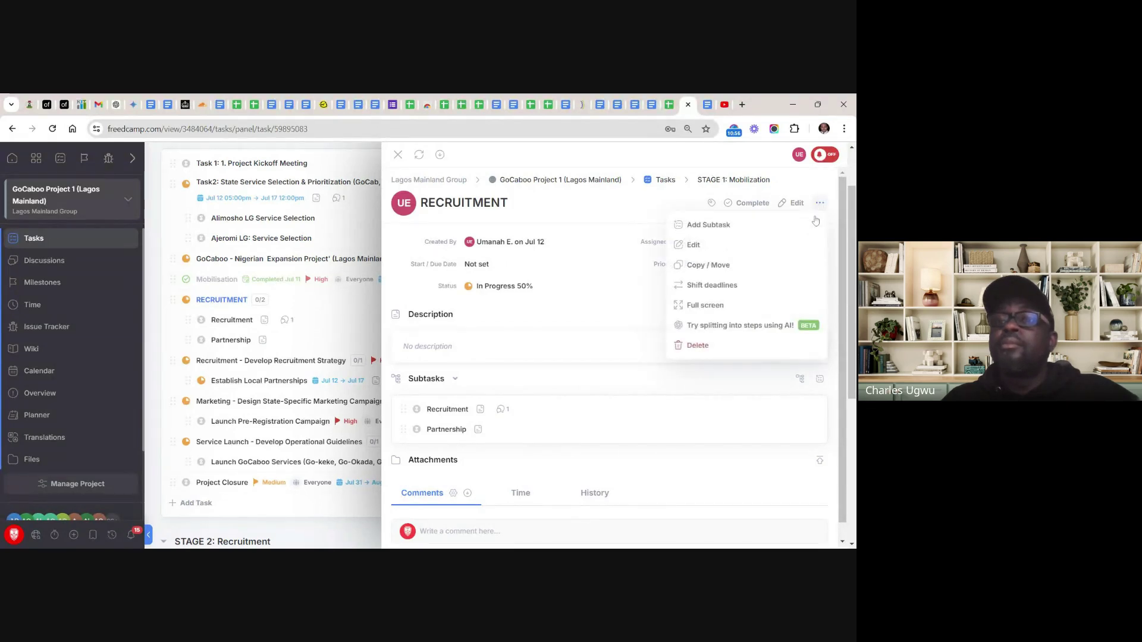
left_click(689, 350)
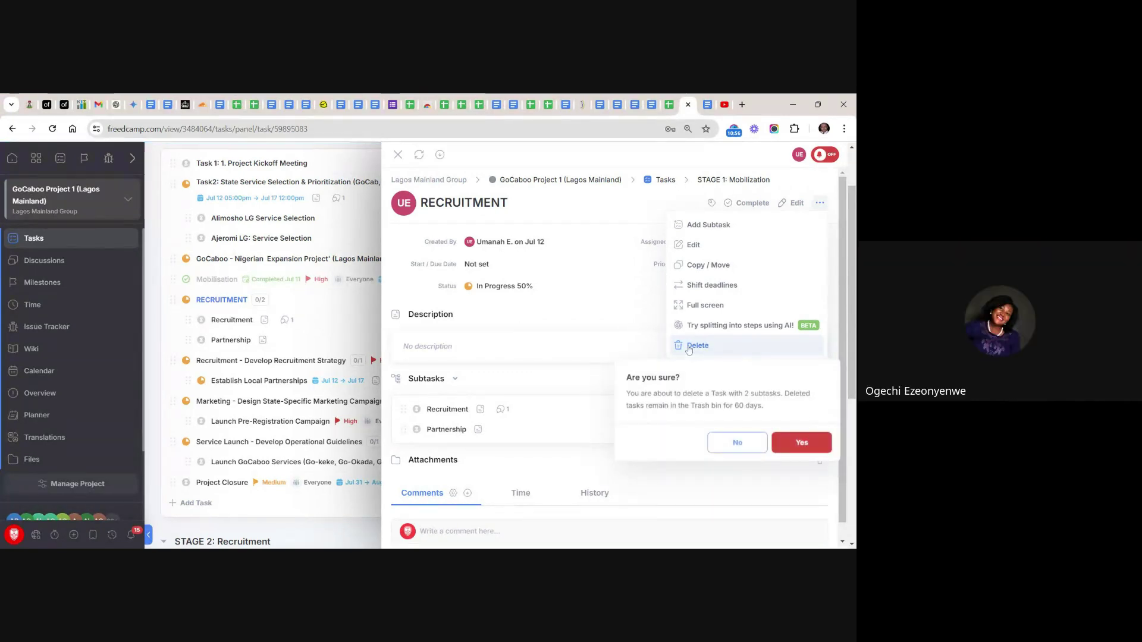
left_click(803, 445)
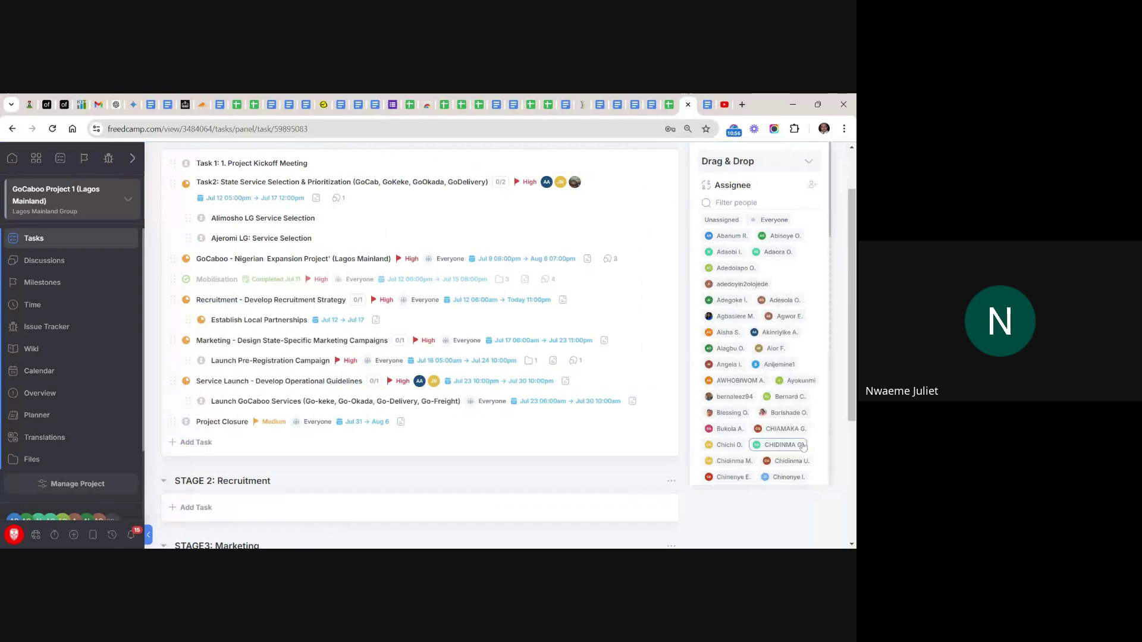
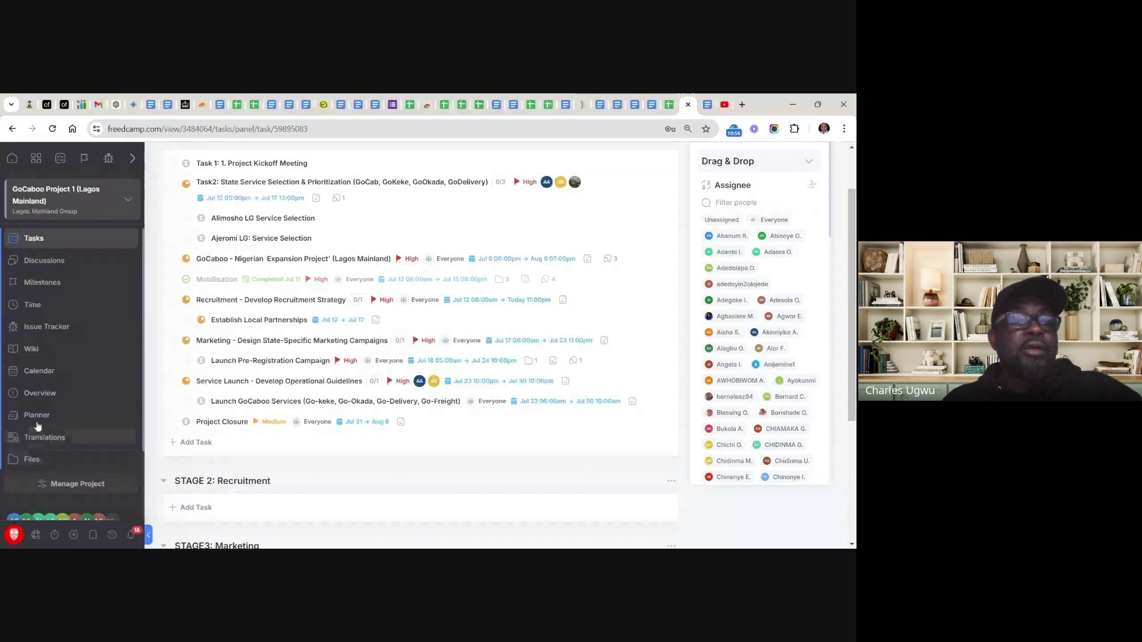
Check the Lagos Mainland project's milestones and return to its discussions list
left_click(47, 264)
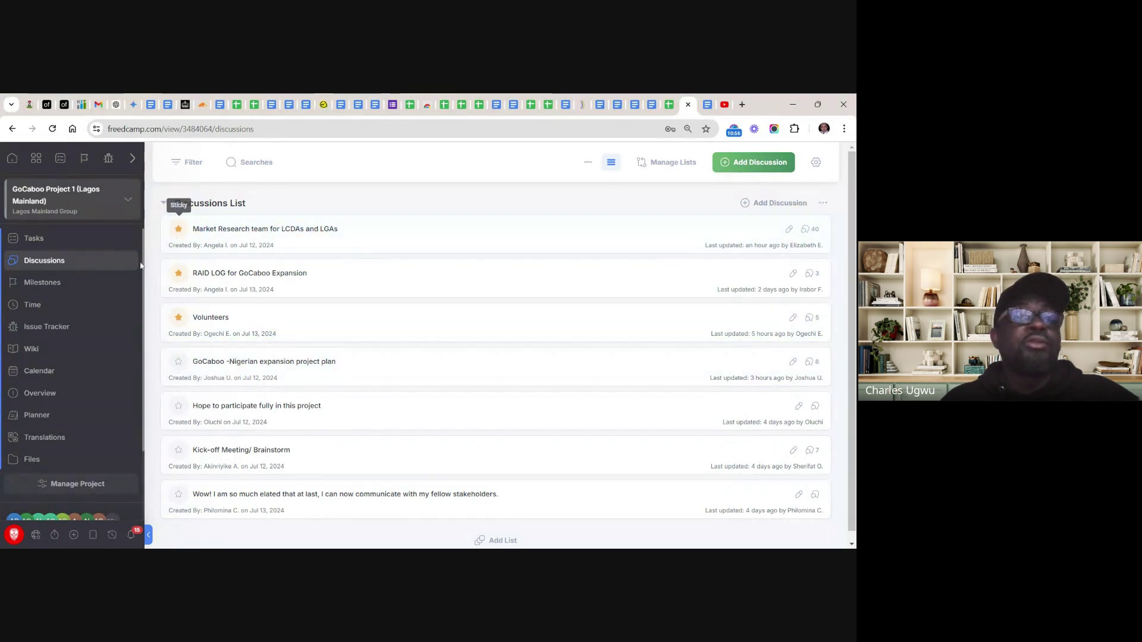
left_click(54, 286)
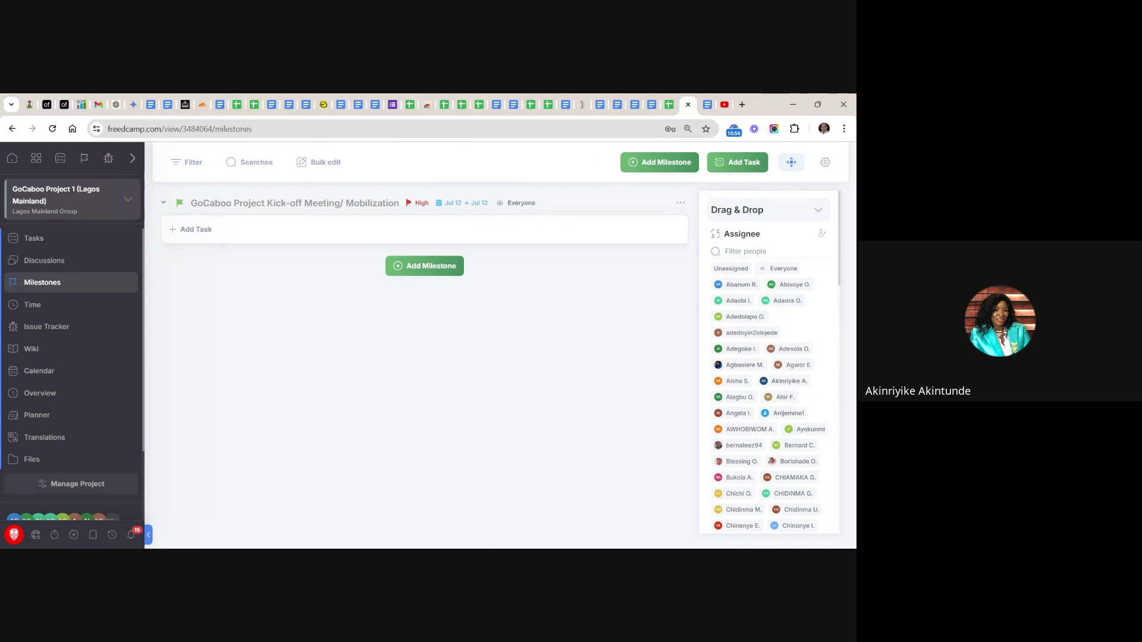
left_click(60, 266)
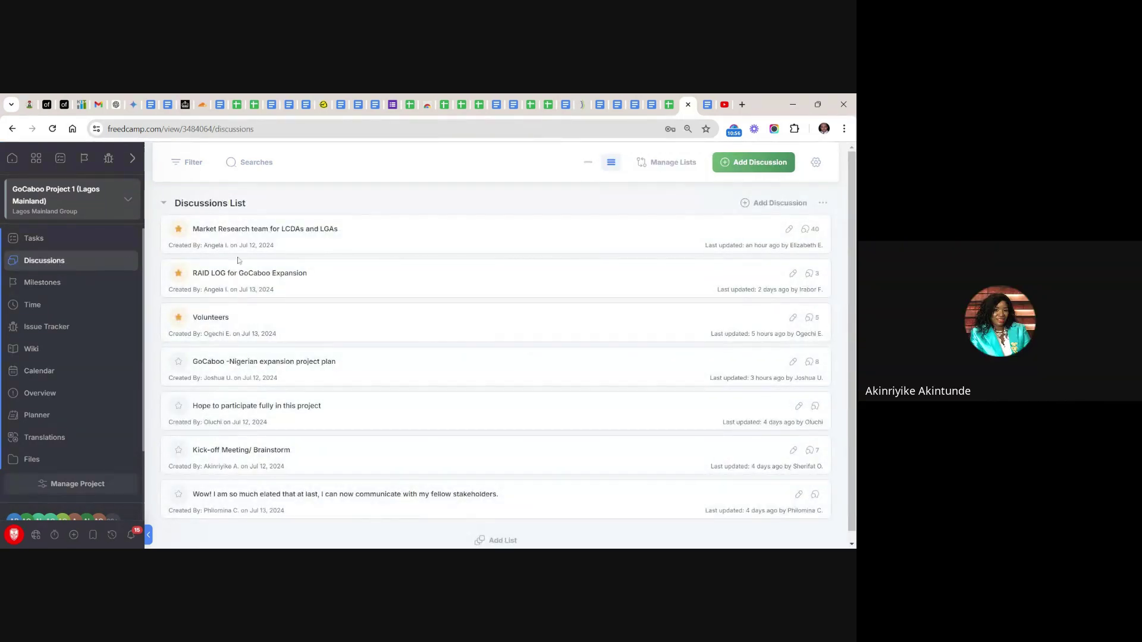
Open the discussion Market Research team for LCDAs and LGAs and read its description and comments
left_click(311, 239)
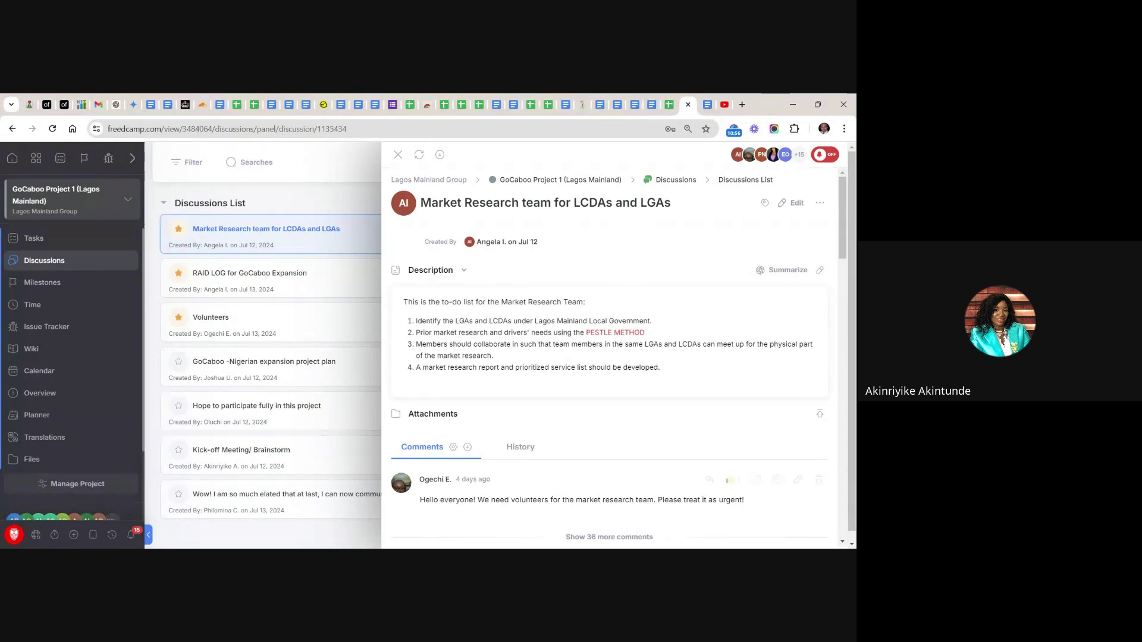
left_click(397, 154)
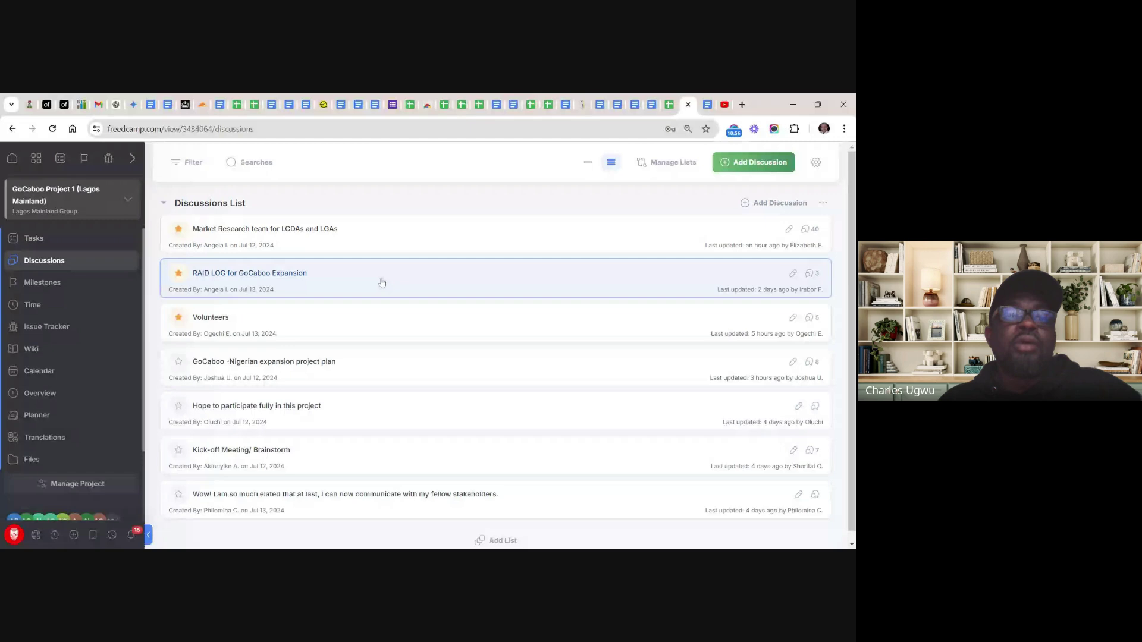
left_click(365, 236)
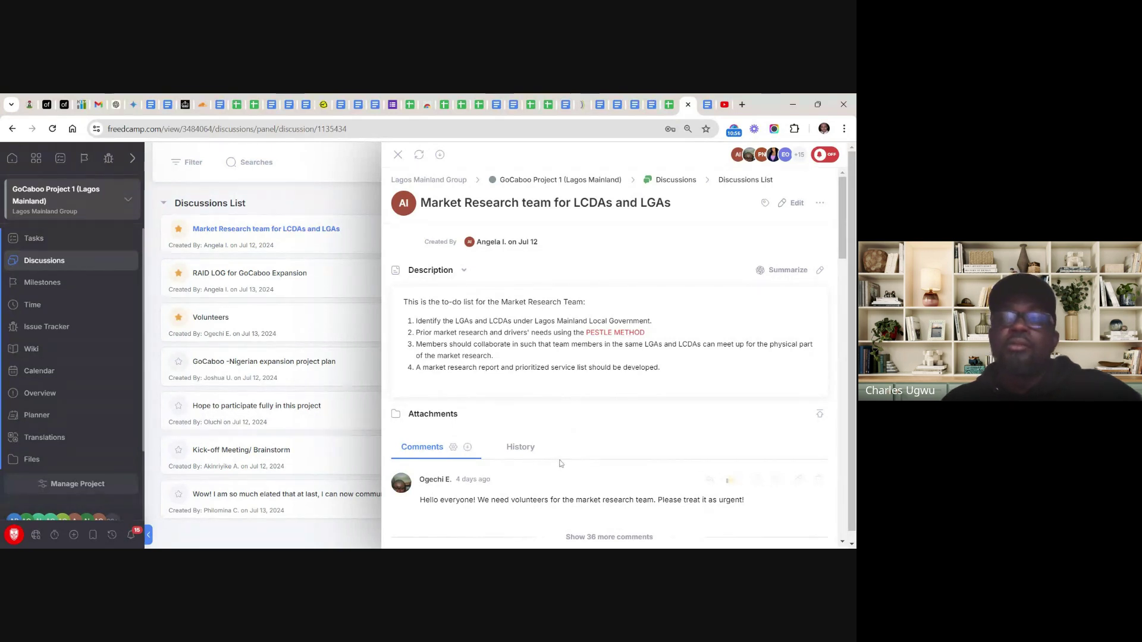
scroll(559, 467, "down", 2)
scroll(613, 357, "down", 10)
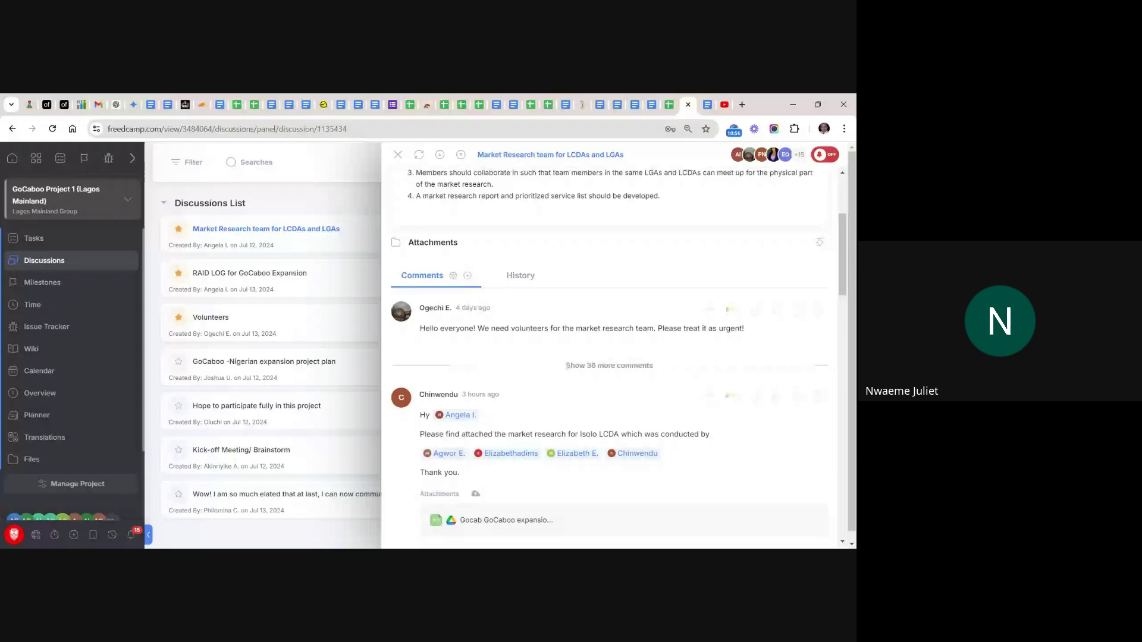
Read the remaining comments and to-do description of the Market Research team for LCDAs and LGAs discussion and close it
scroll(618, 356, "down", 10)
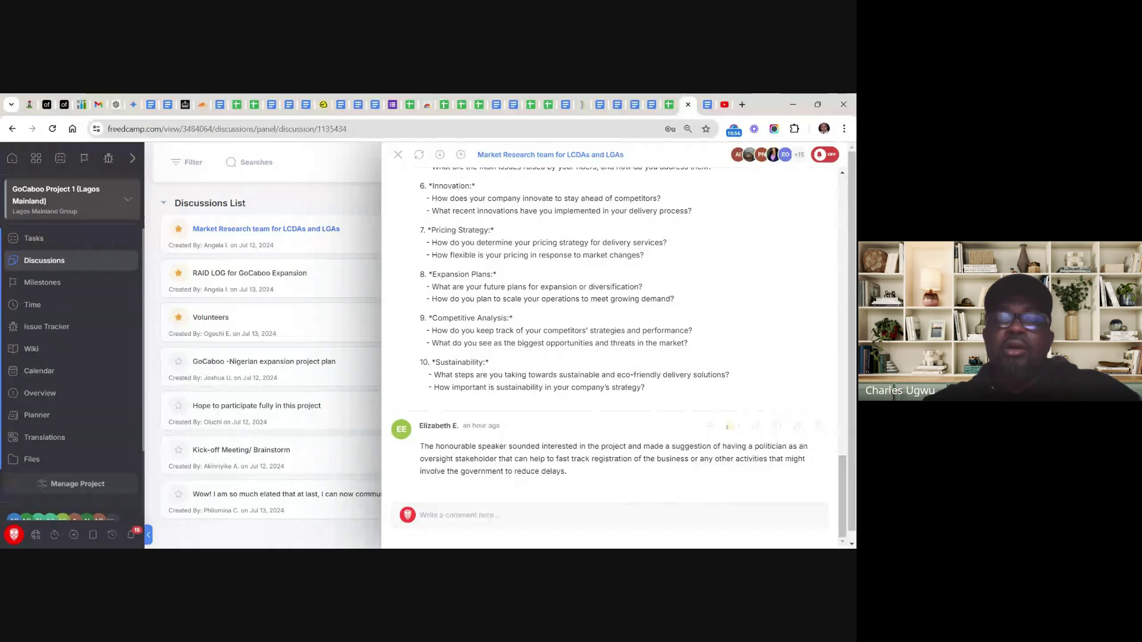
scroll(618, 356, "up", 8)
scroll(618, 357, "up", 15)
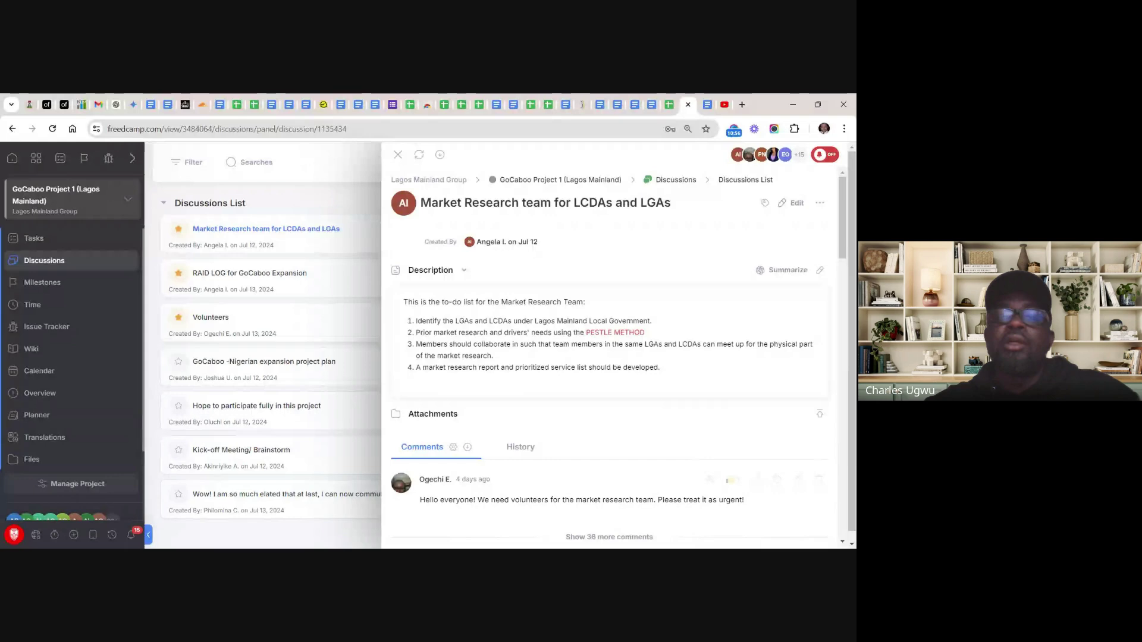
scroll(619, 357, "down", 5)
scroll(609, 356, "down", 12)
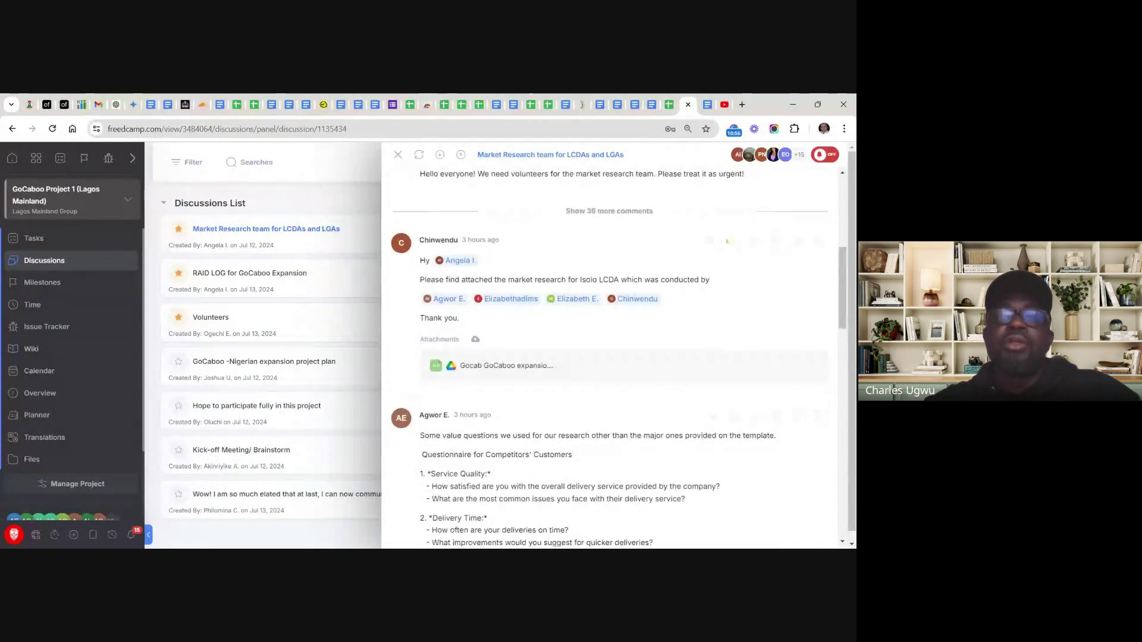
scroll(609, 357, "down", 4)
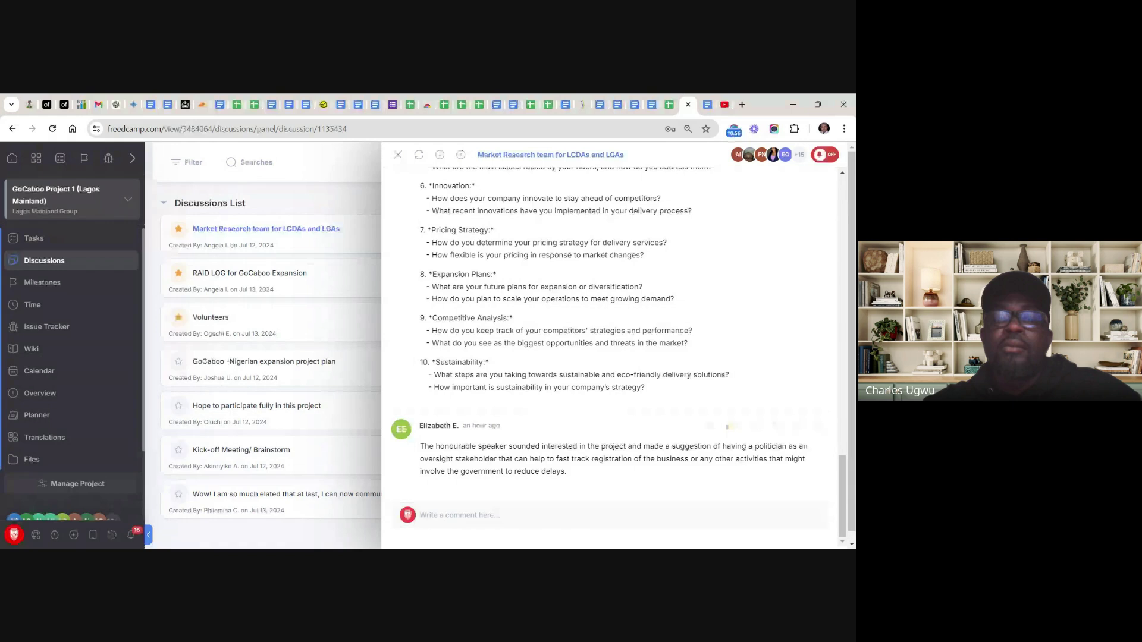
scroll(612, 345, "up", 10)
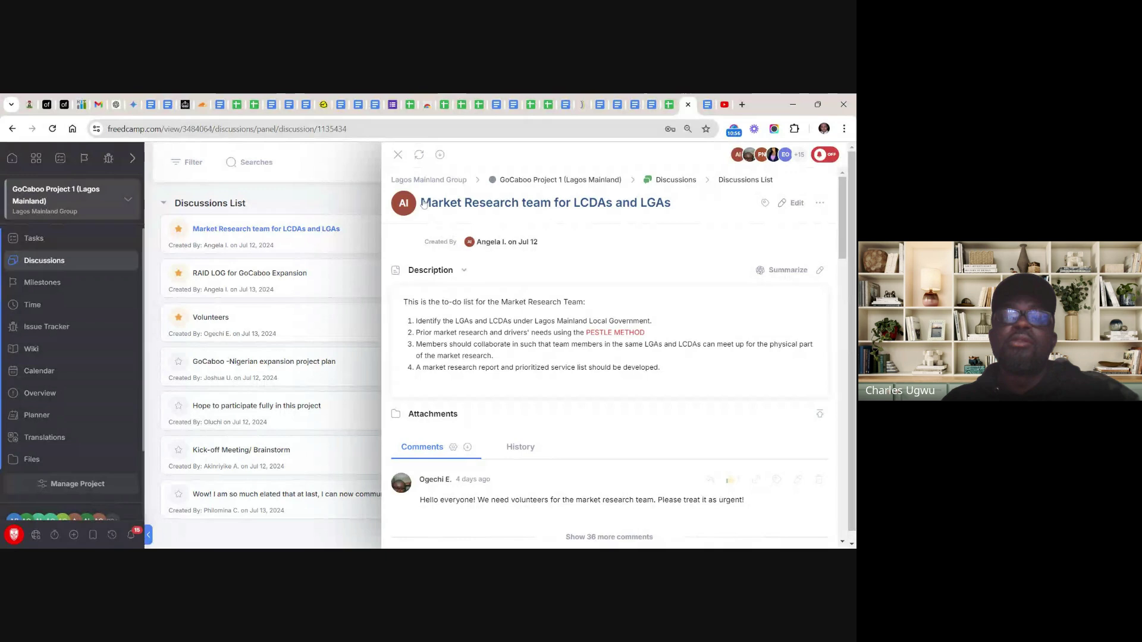
left_click(397, 156)
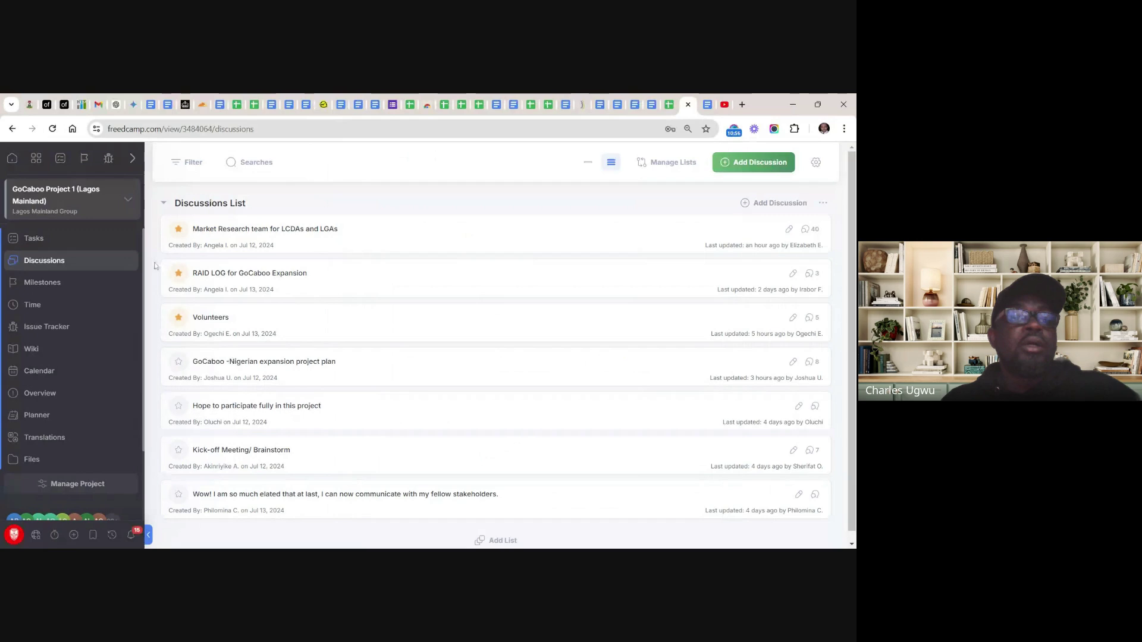
Show the Lagos Mainland project's milestones and check whether the kick-off milestone holds any tasks
left_click(41, 284)
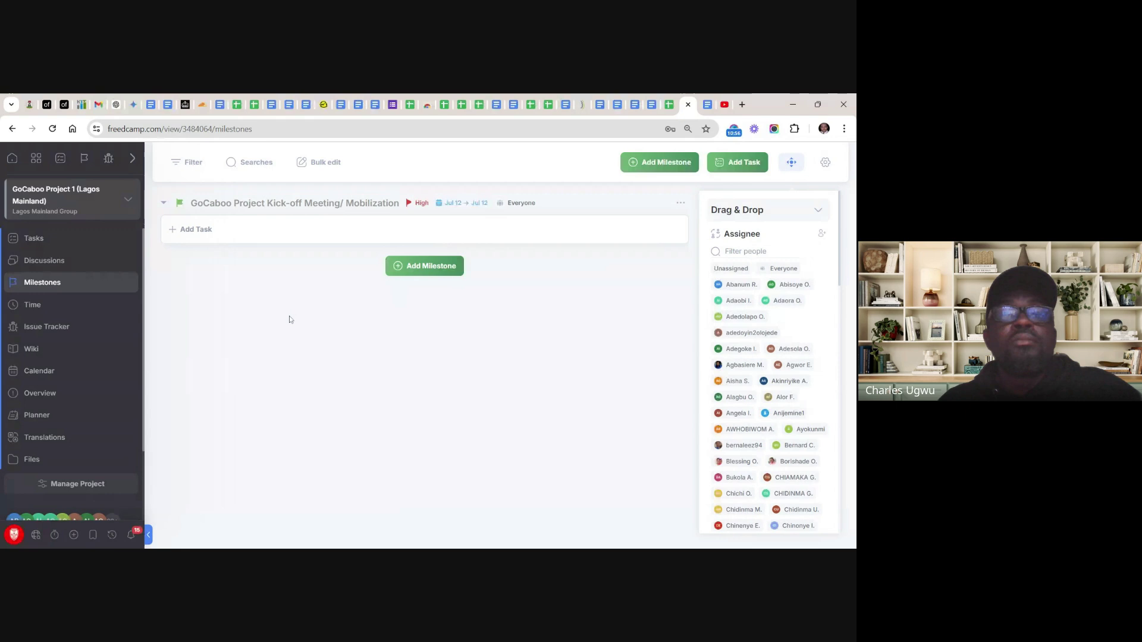
left_click(163, 205)
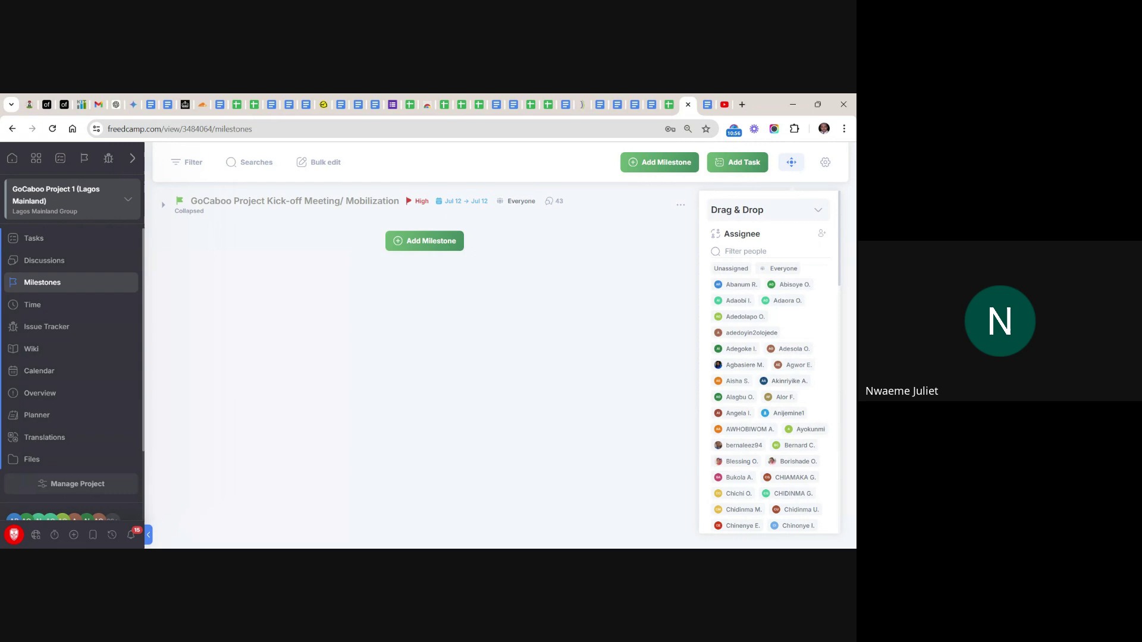
left_click(163, 205)
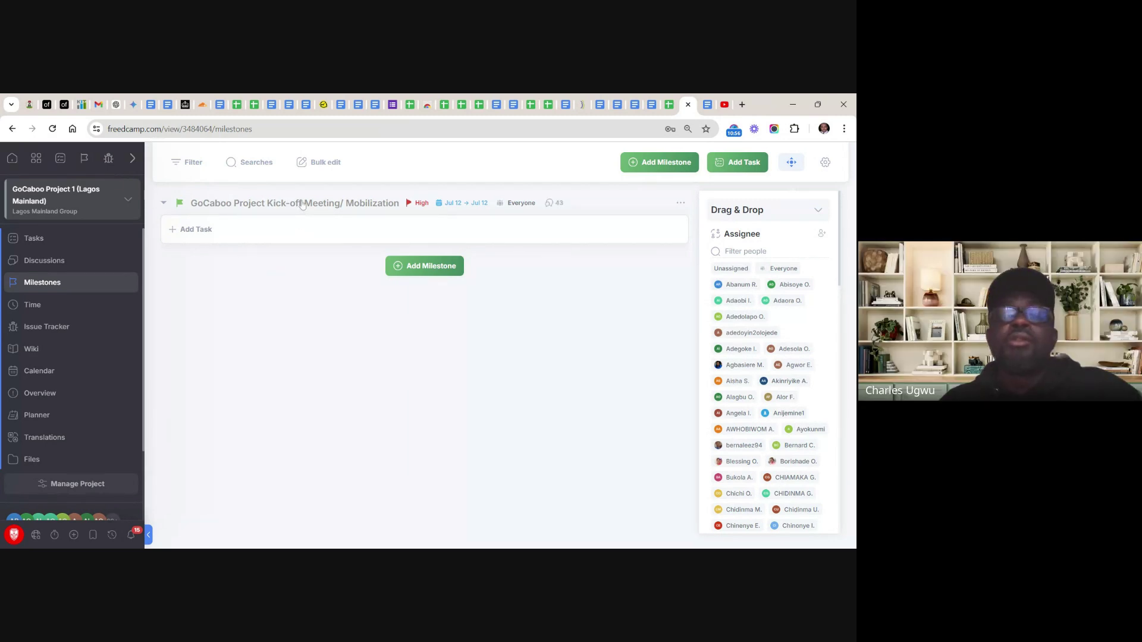
Open the GoCaboo Project Kick-off Meeting/ Mobilization milestone, review its description, attachments and comments, and close it
left_click(321, 205)
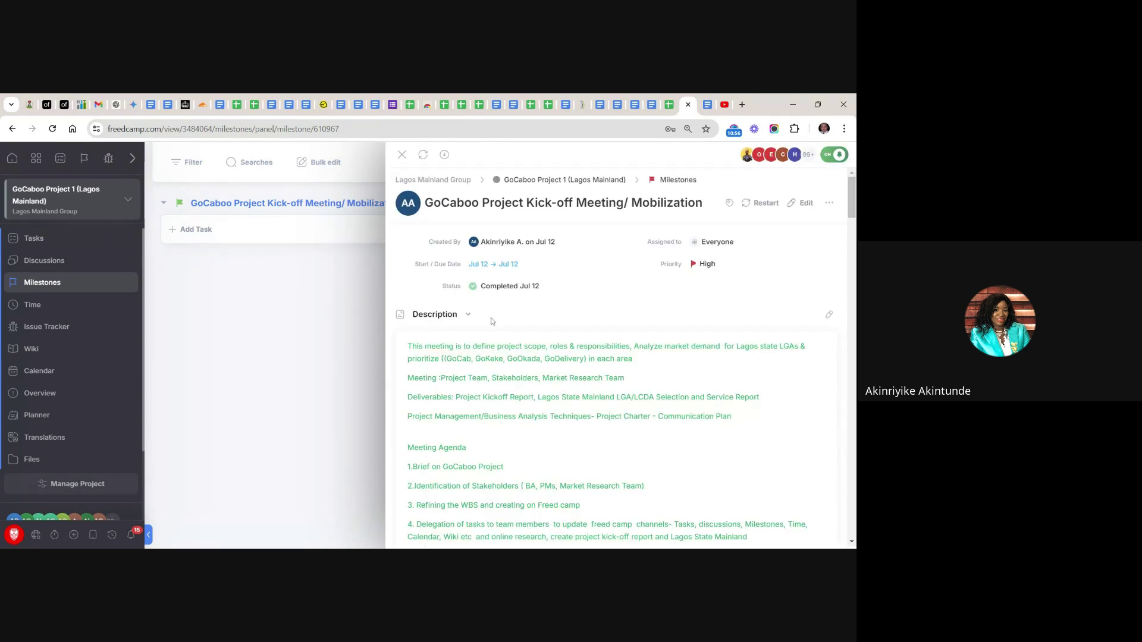
scroll(674, 339, "down", 10)
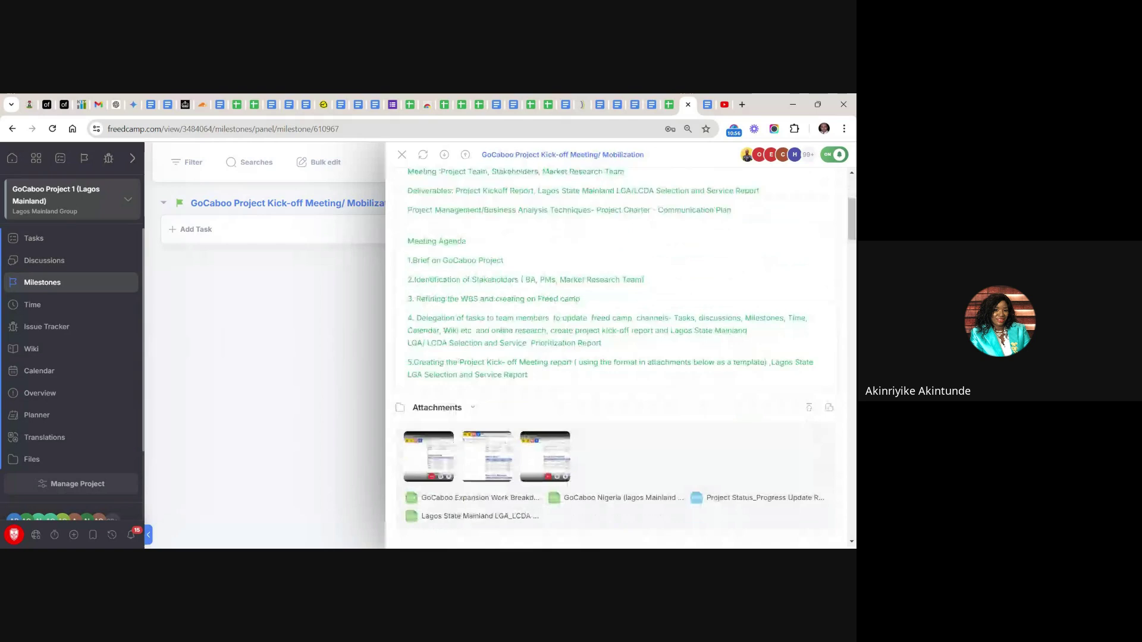
scroll(618, 356, "down", 5)
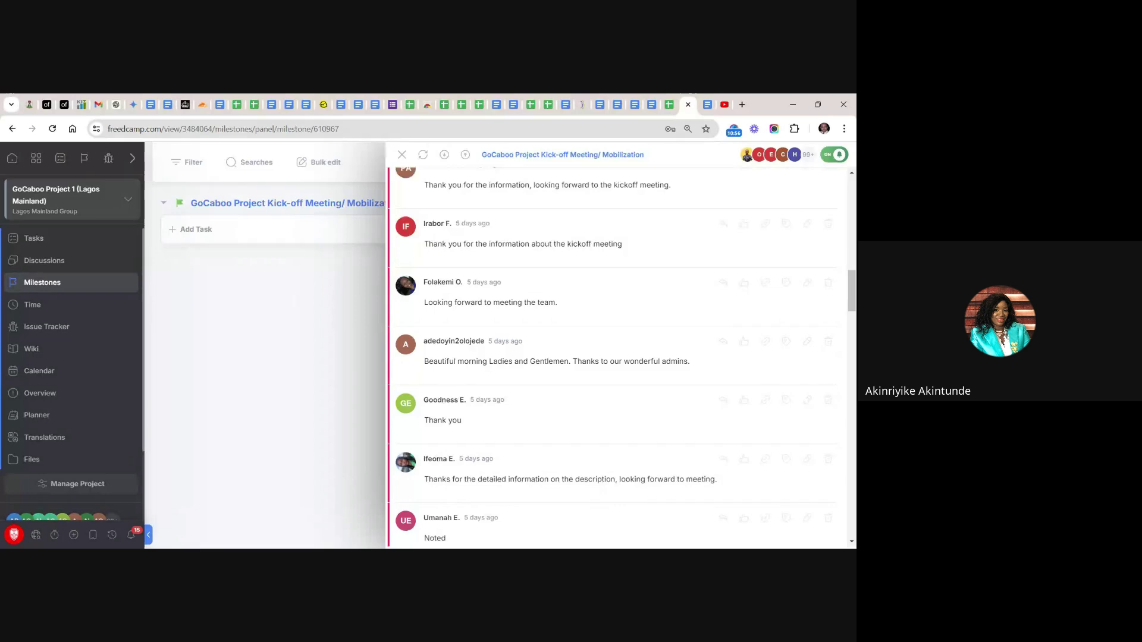
scroll(615, 356, "down", 5)
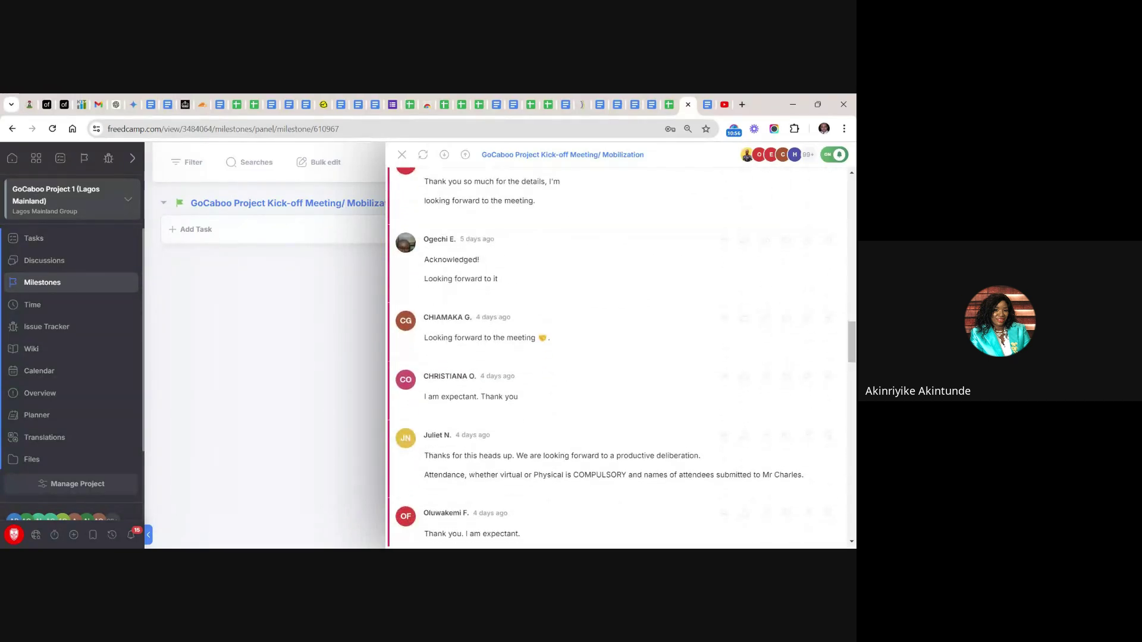
scroll(616, 357, "down", 10)
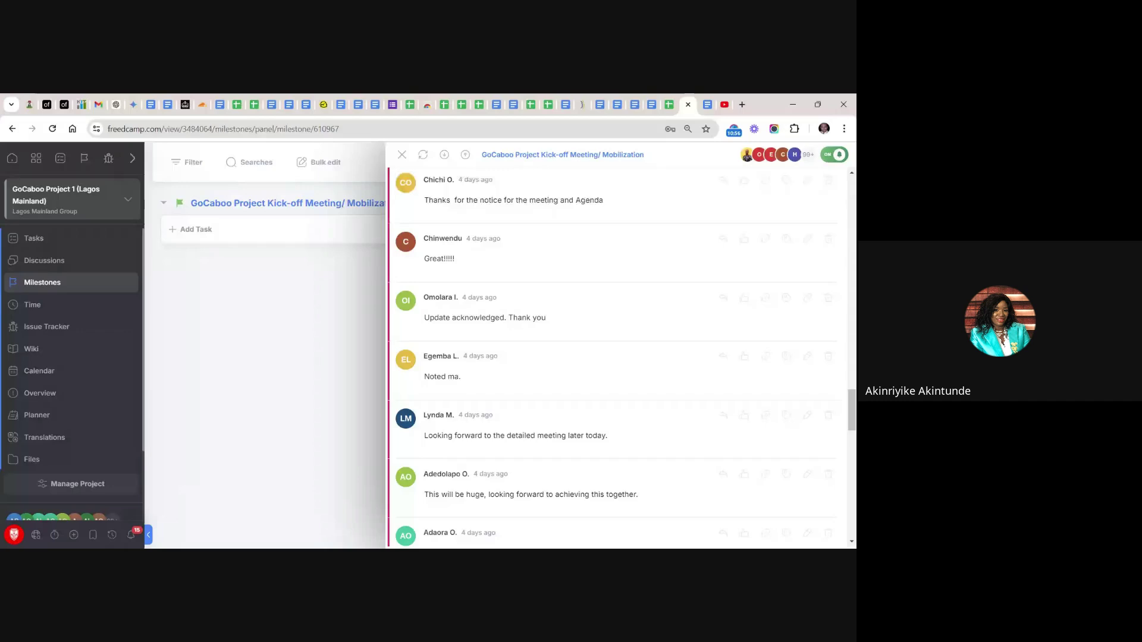
scroll(615, 357, "down", 10)
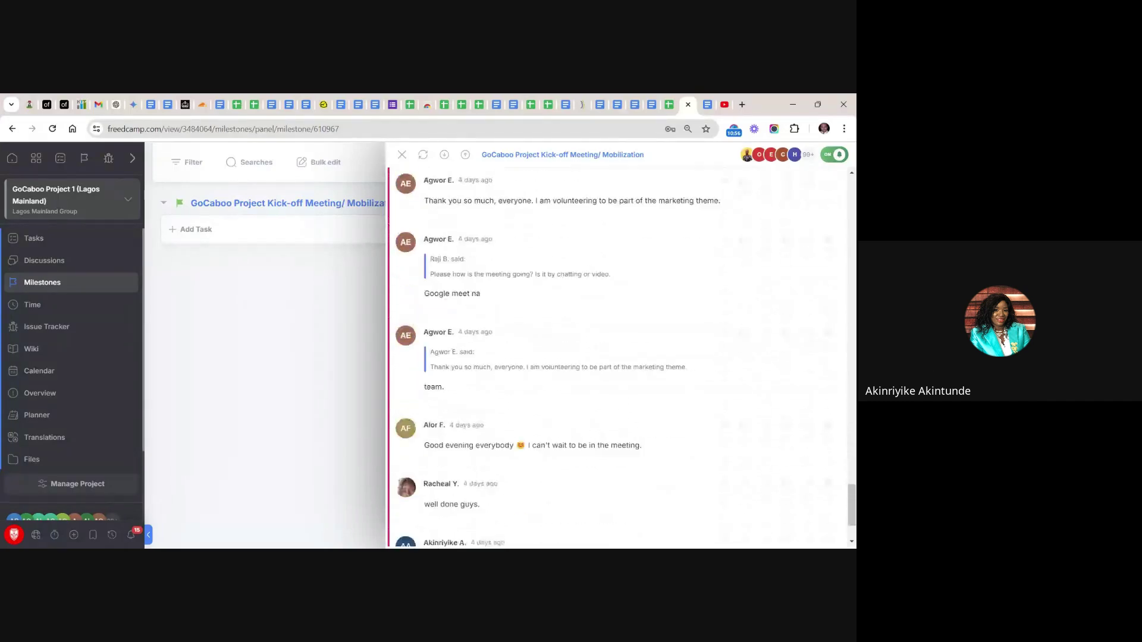
scroll(616, 356, "down", 3)
scroll(616, 357, "up", 15)
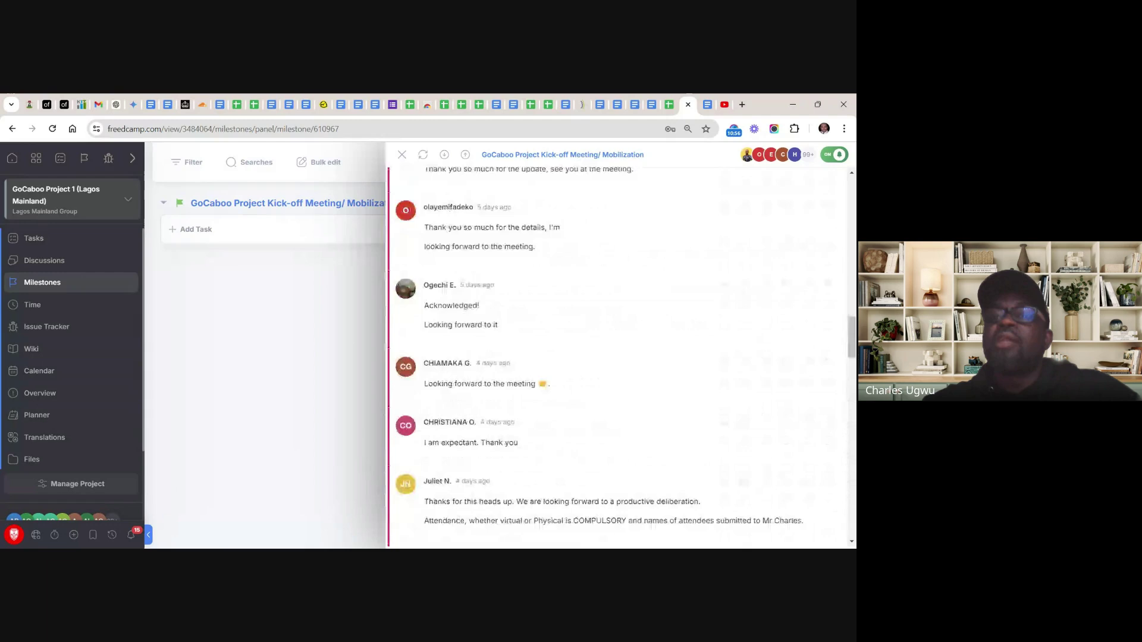
scroll(615, 357, "up", 15)
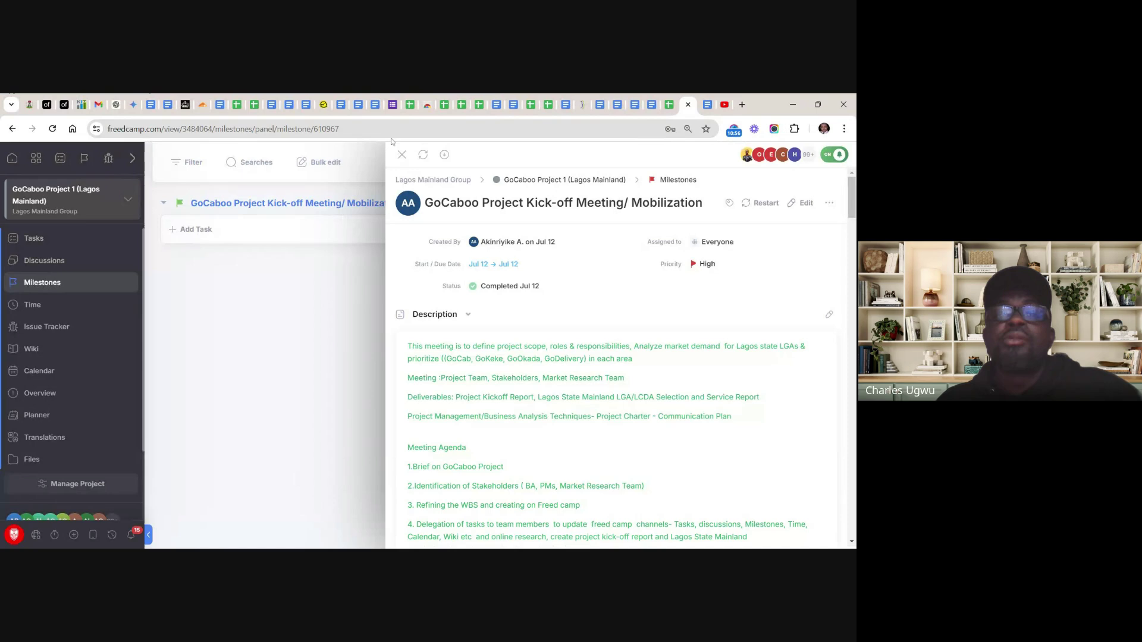
left_click(402, 156)
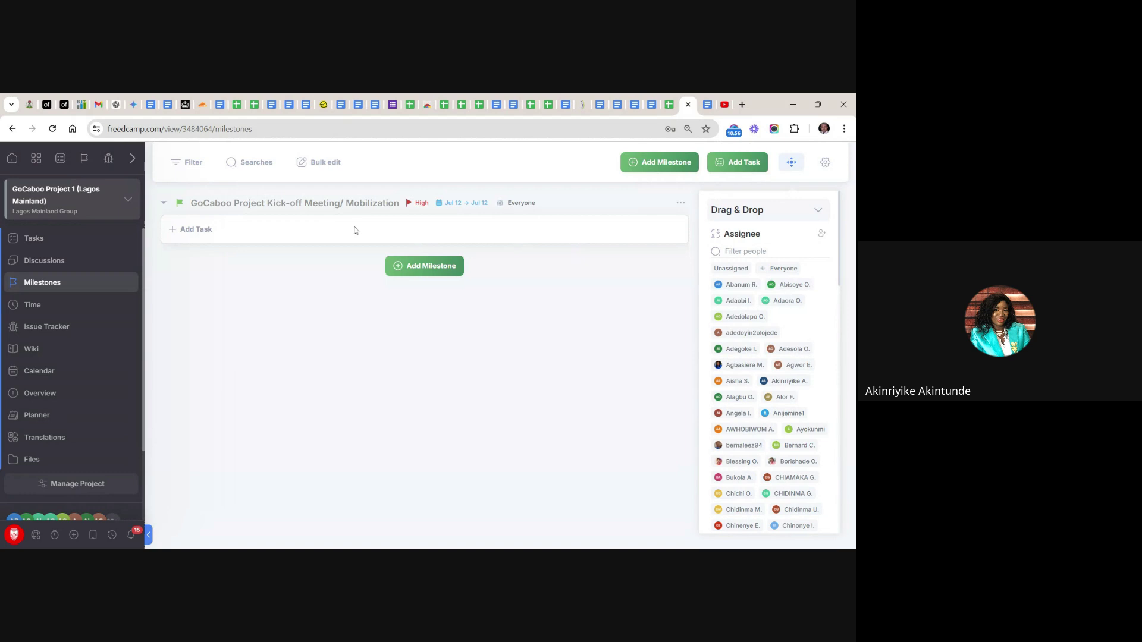
left_click(680, 202)
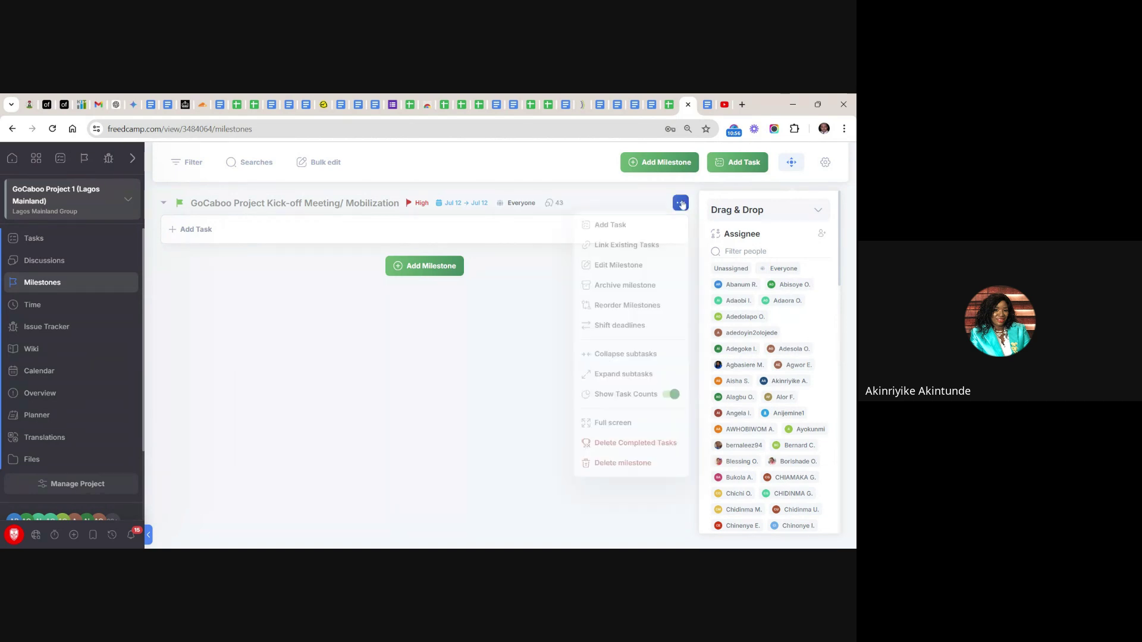
left_click(457, 351)
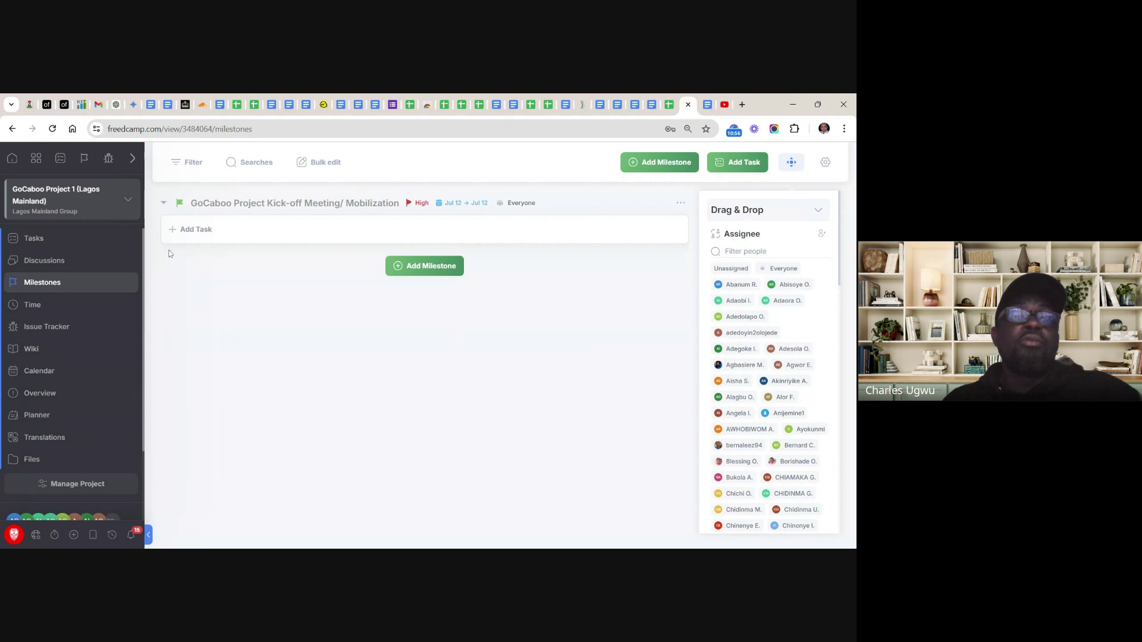
left_click(52, 197)
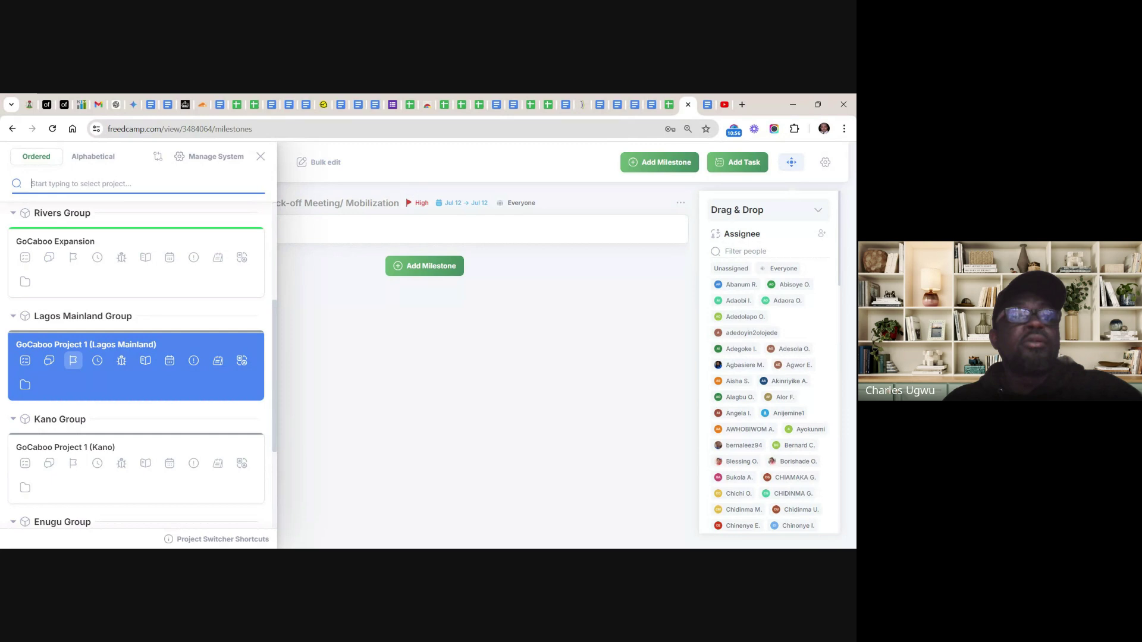
left_click(260, 157)
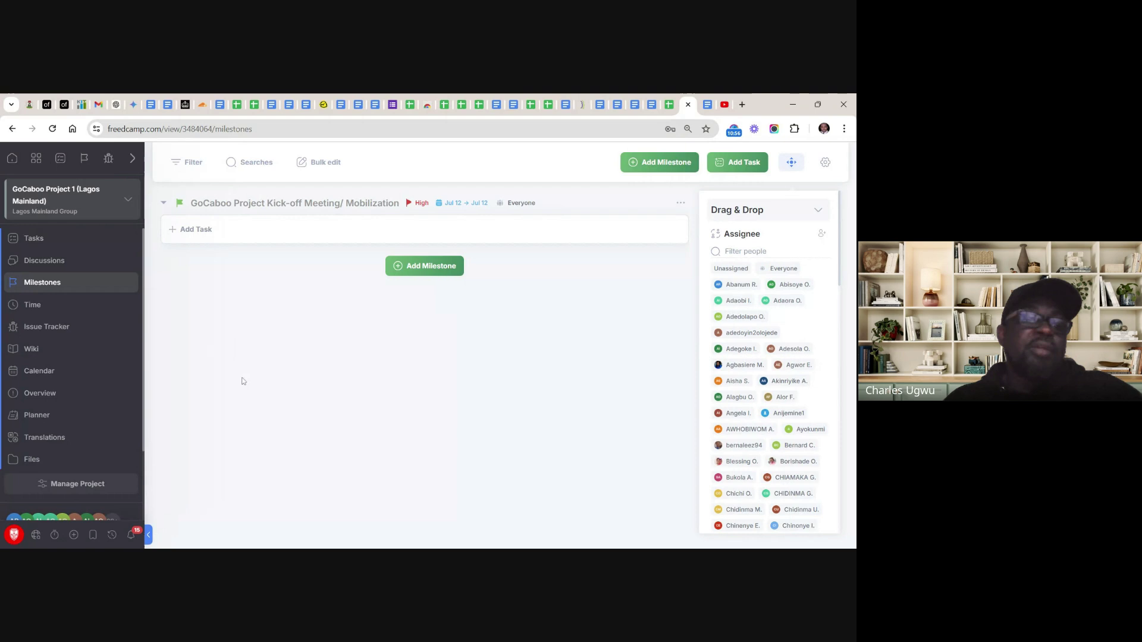
Open the overview of all projects and look through the regional GoCaboo groups
left_click(35, 158)
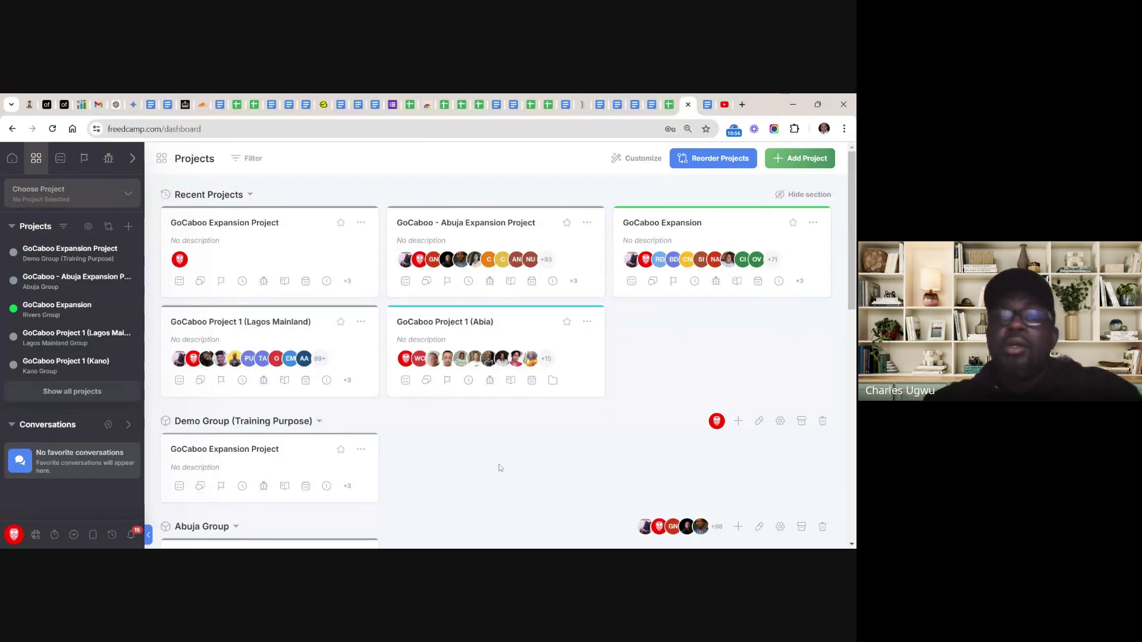
scroll(500, 468, "down", 5)
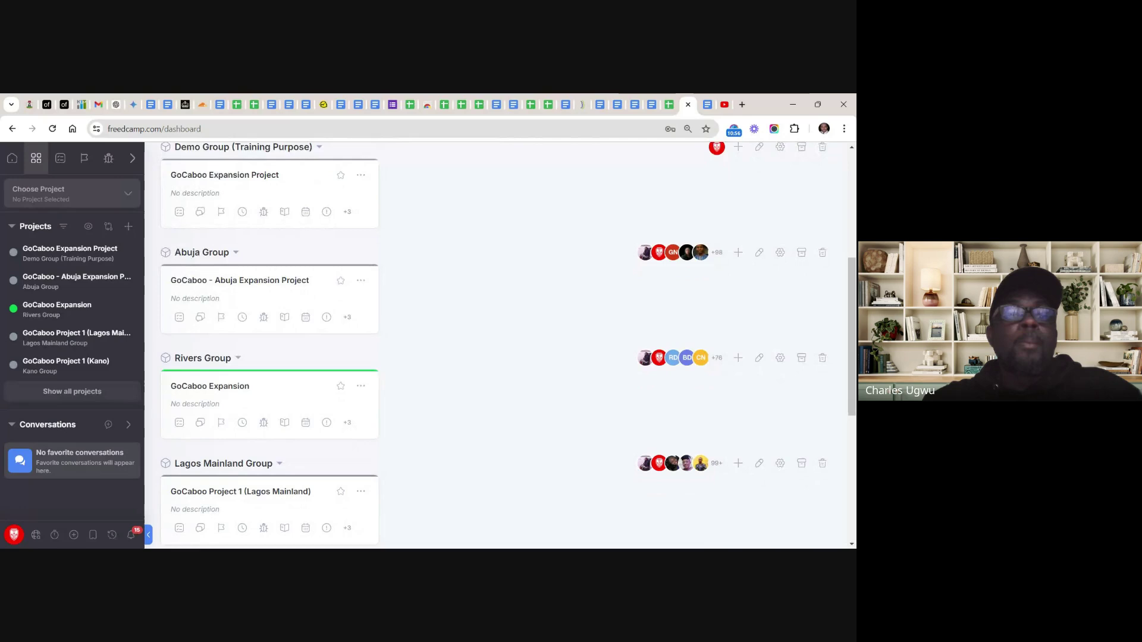
scroll(500, 345, "down", 4)
scroll(500, 345, "up", 5)
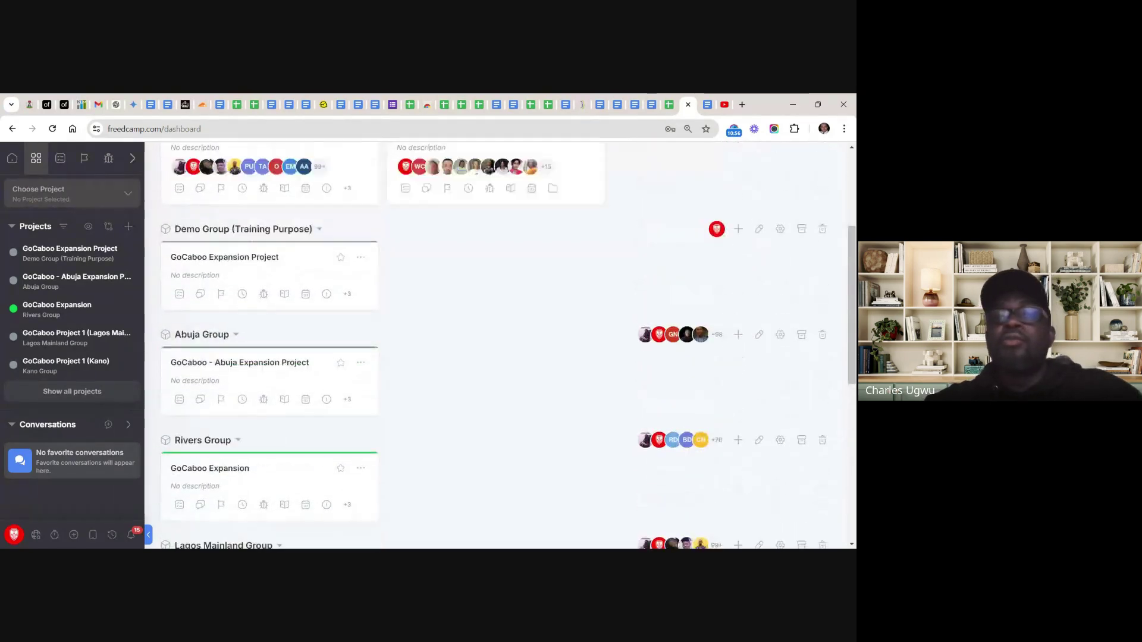
scroll(500, 344, "up", 3)
scroll(500, 345, "down", 1)
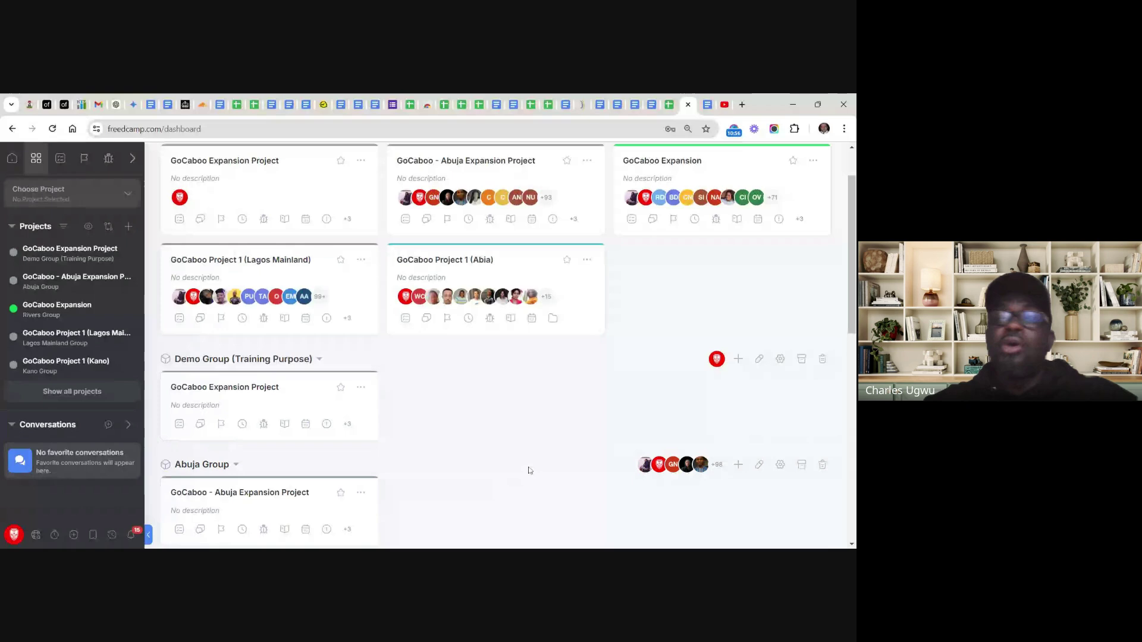
scroll(530, 470, "up", 2)
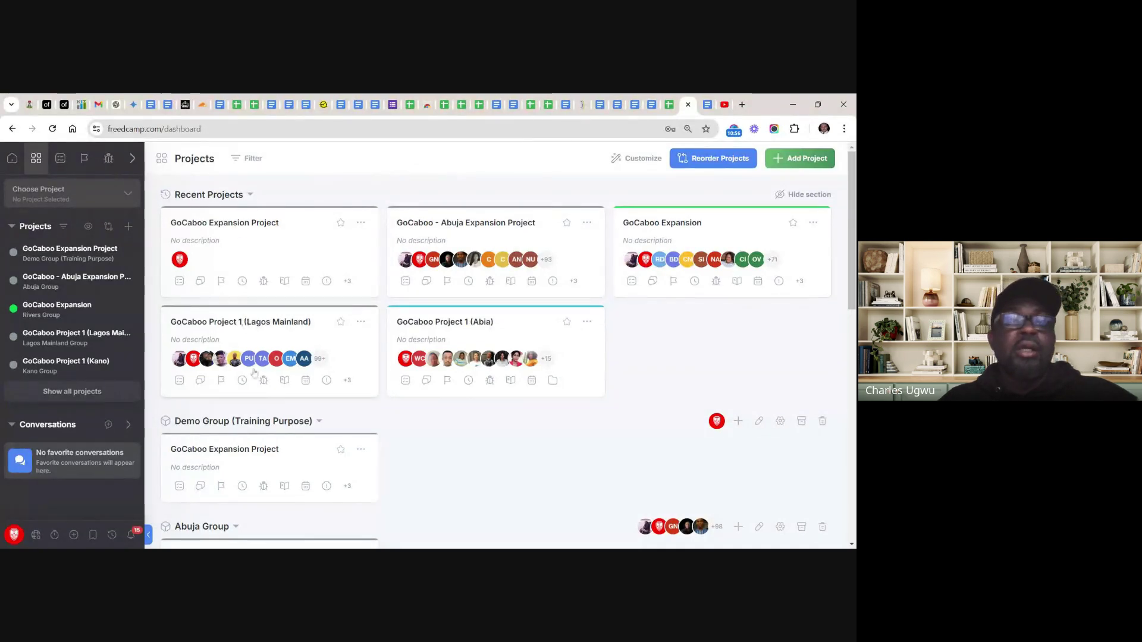
mouse_move(118, 307)
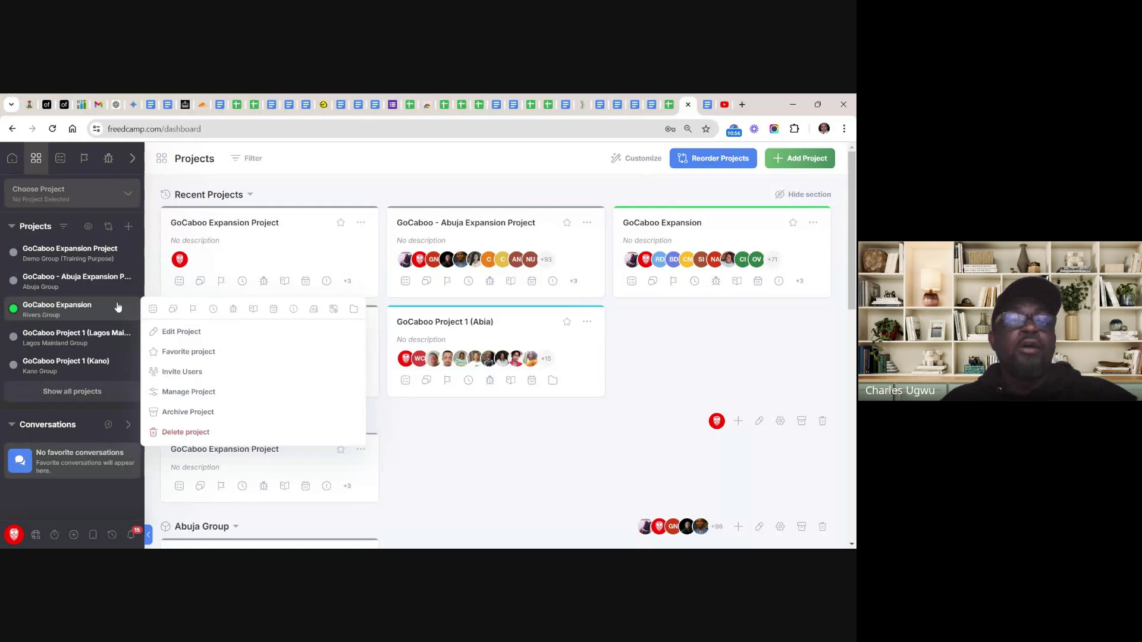
Open the GoCaboo - Abuja Expansion Project, expand its Task List to review the tasks, and return to the projects overview
scroll(118, 307, "down", 5)
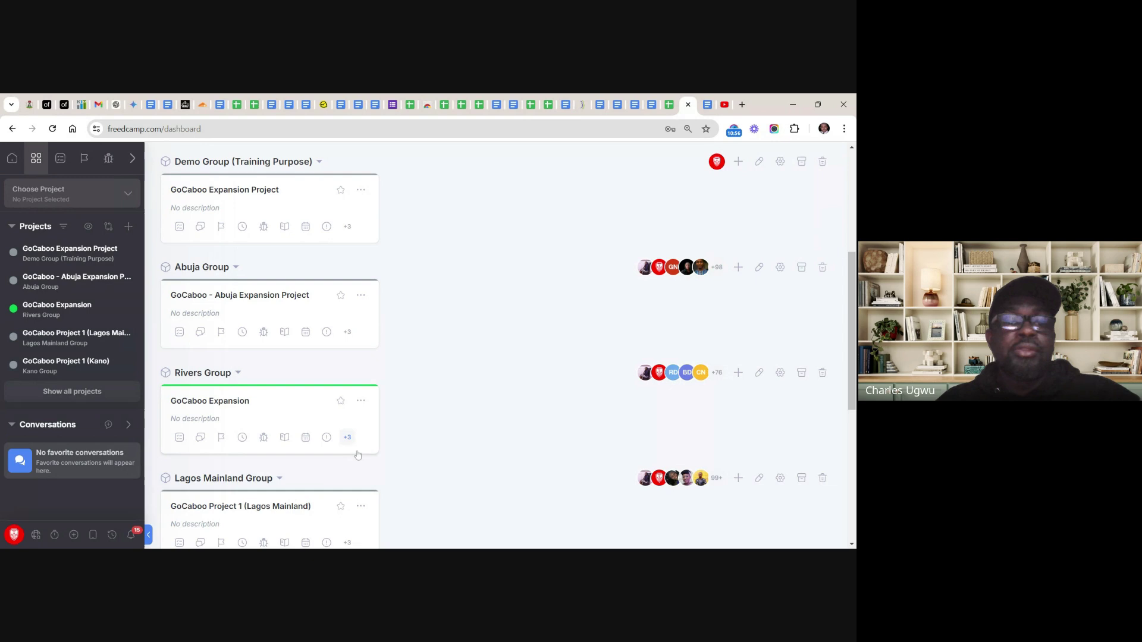
scroll(403, 464, "down", 1)
scroll(500, 345, "down", 3)
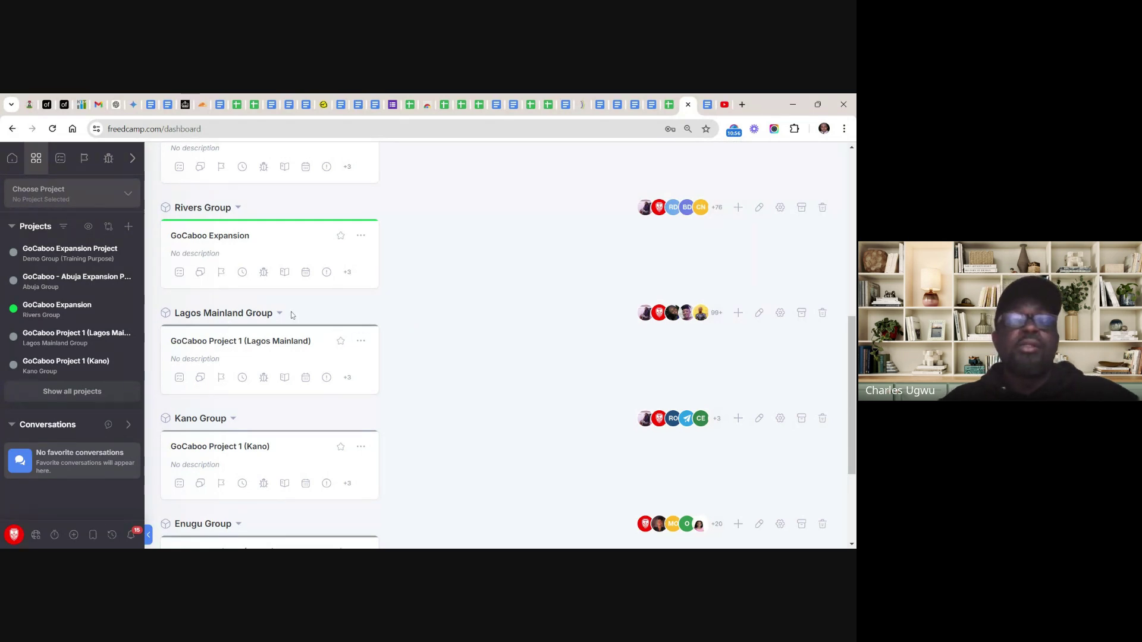
scroll(293, 313, "up", 1)
scroll(500, 345, "up", 1)
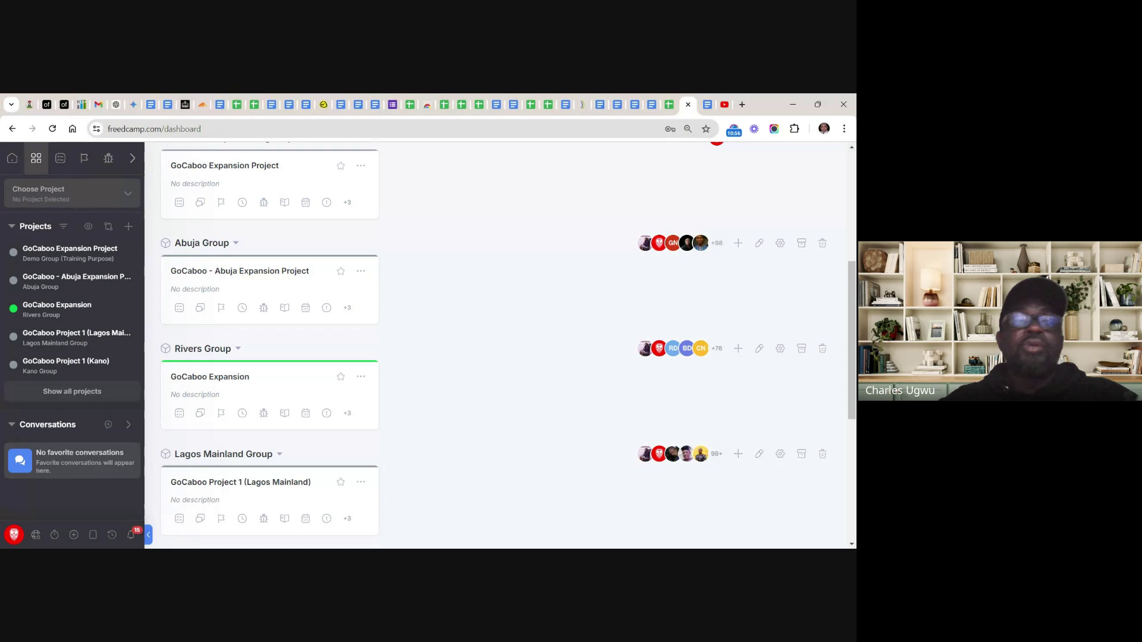
scroll(499, 345, "up", 1)
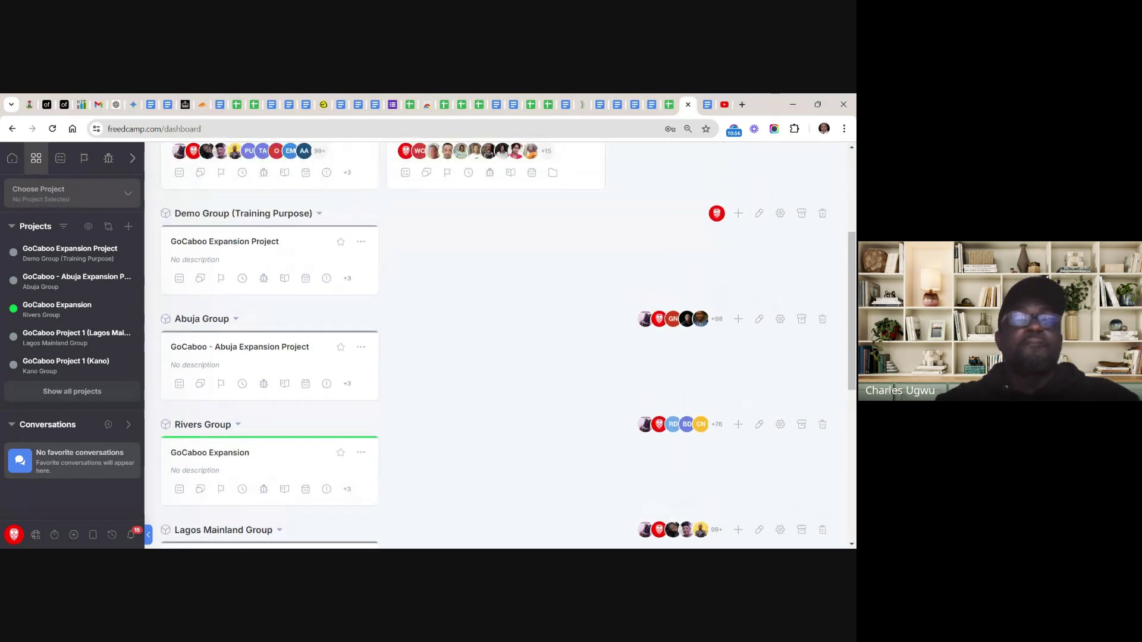
left_click(253, 351)
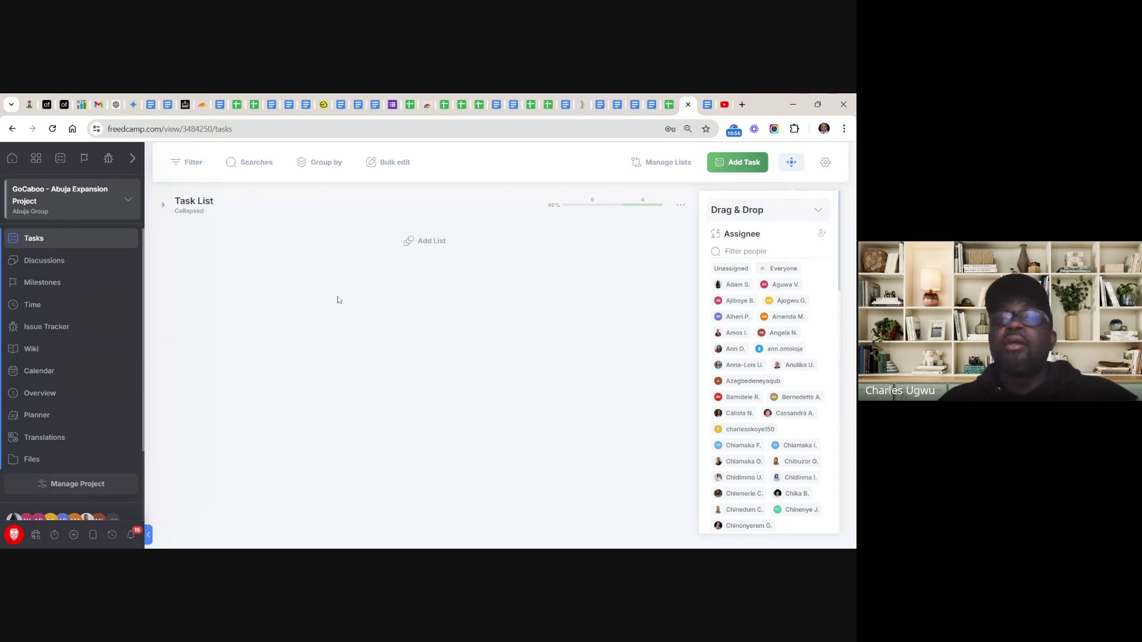
left_click(163, 205)
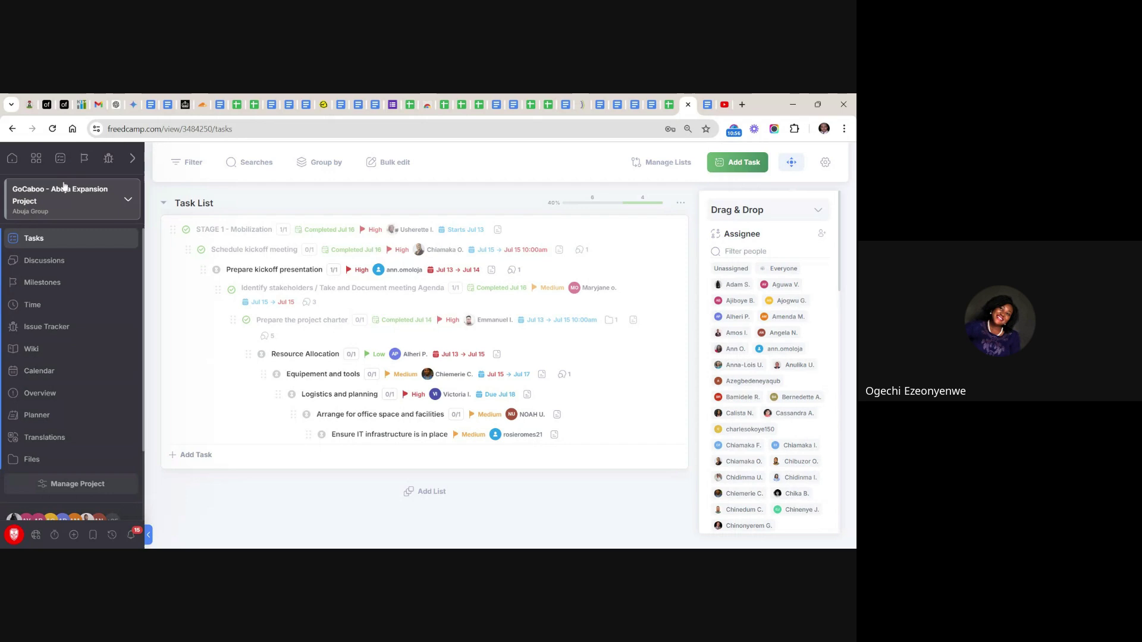
left_click(36, 158)
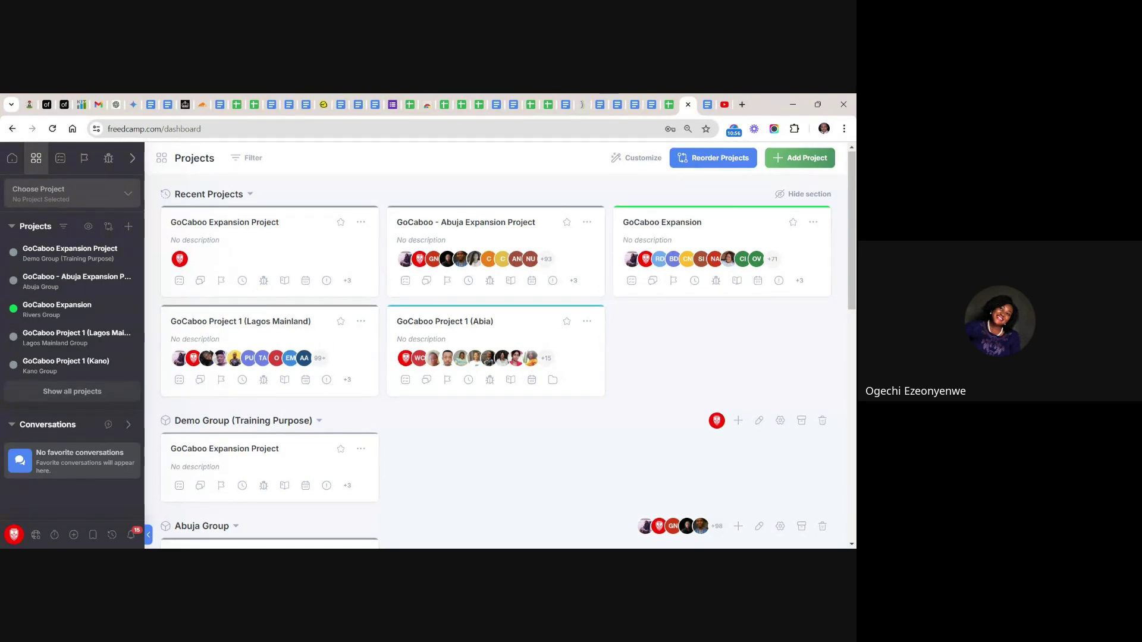
Find the Lagos Mainland Group in the projects overview and open the tasks of GoCaboo Project 1 (Lagos Mainland)
scroll(461, 442, "down", 2)
scroll(462, 442, "down", 2)
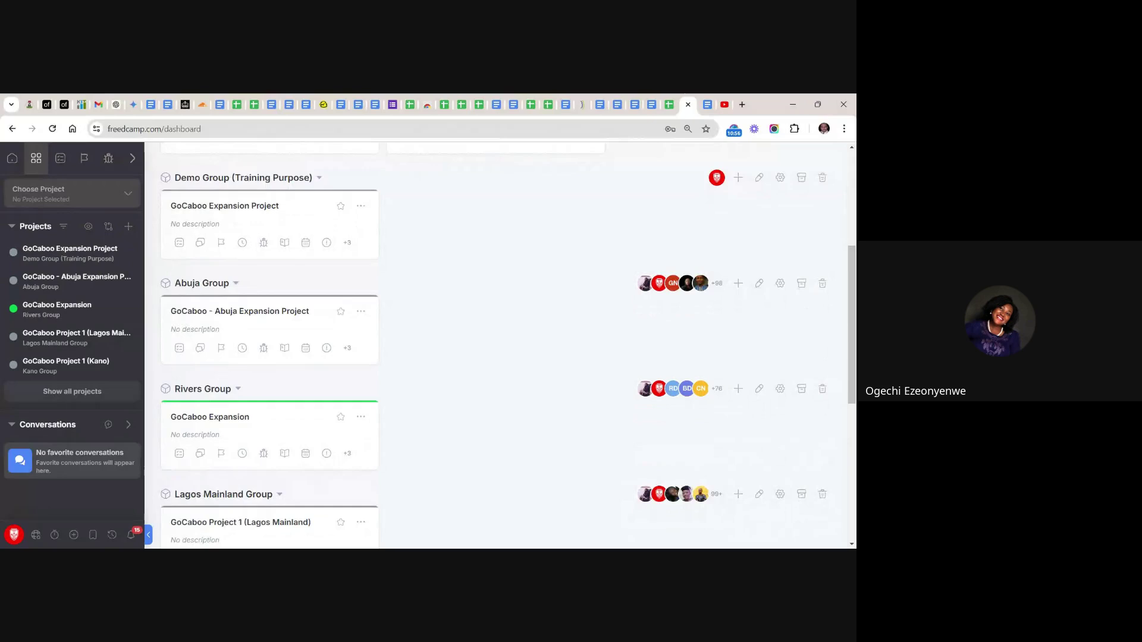
scroll(462, 441, "down", 2)
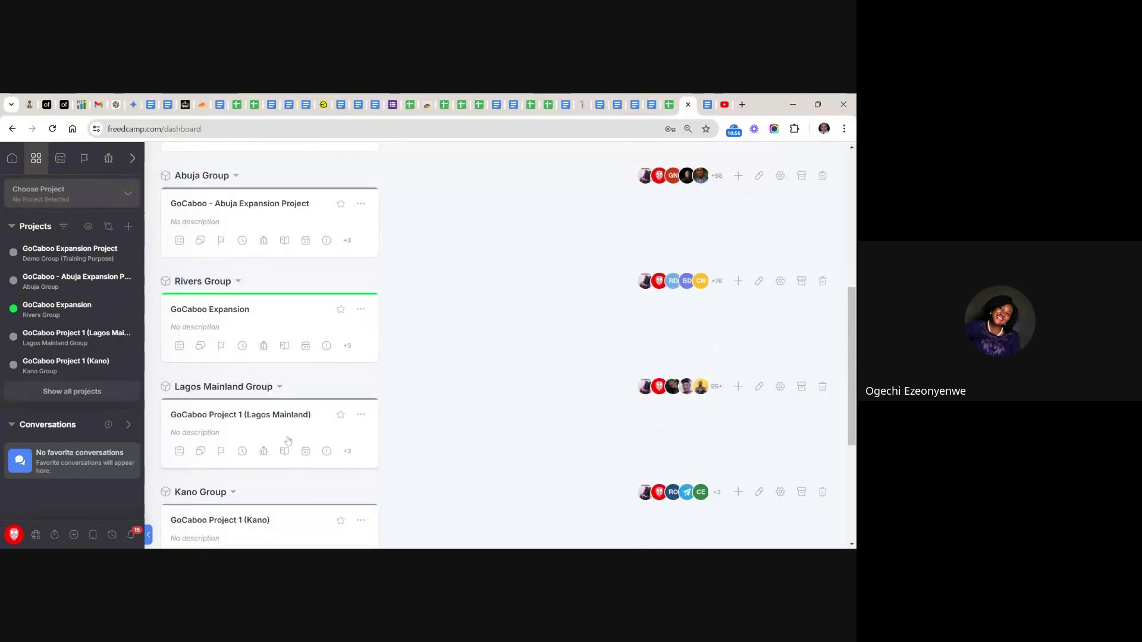
left_click(235, 390)
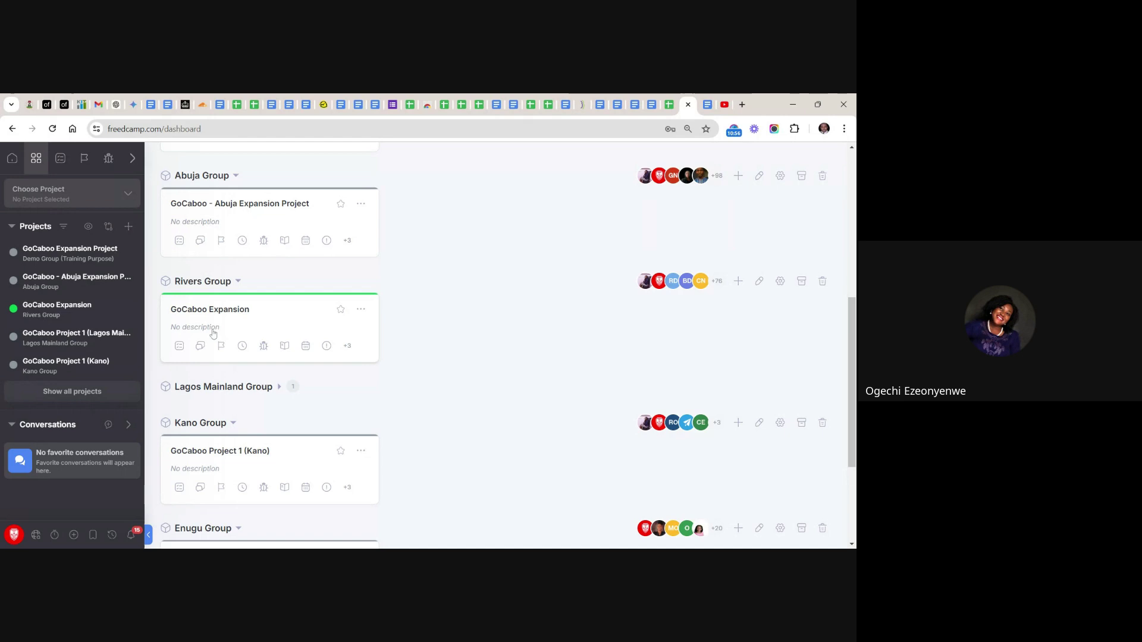
left_click(229, 392)
left_click(225, 416)
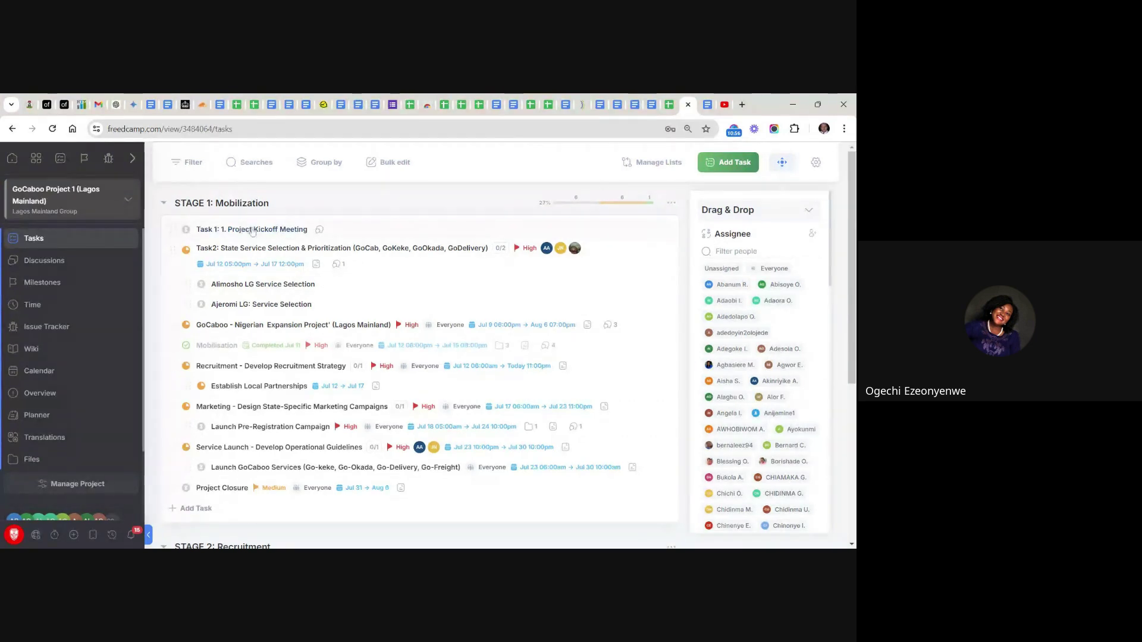
Open Task 1: 1. Project Kickoff Meeting in Stage 1, review its details and available actions, and close it
left_click(270, 229)
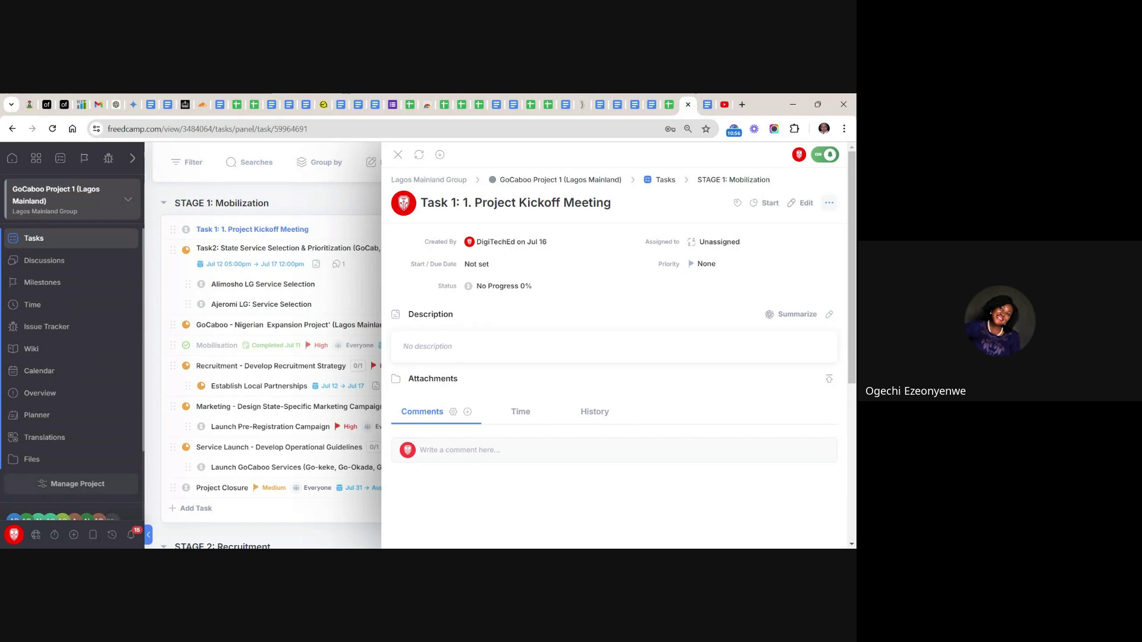
left_click(830, 204)
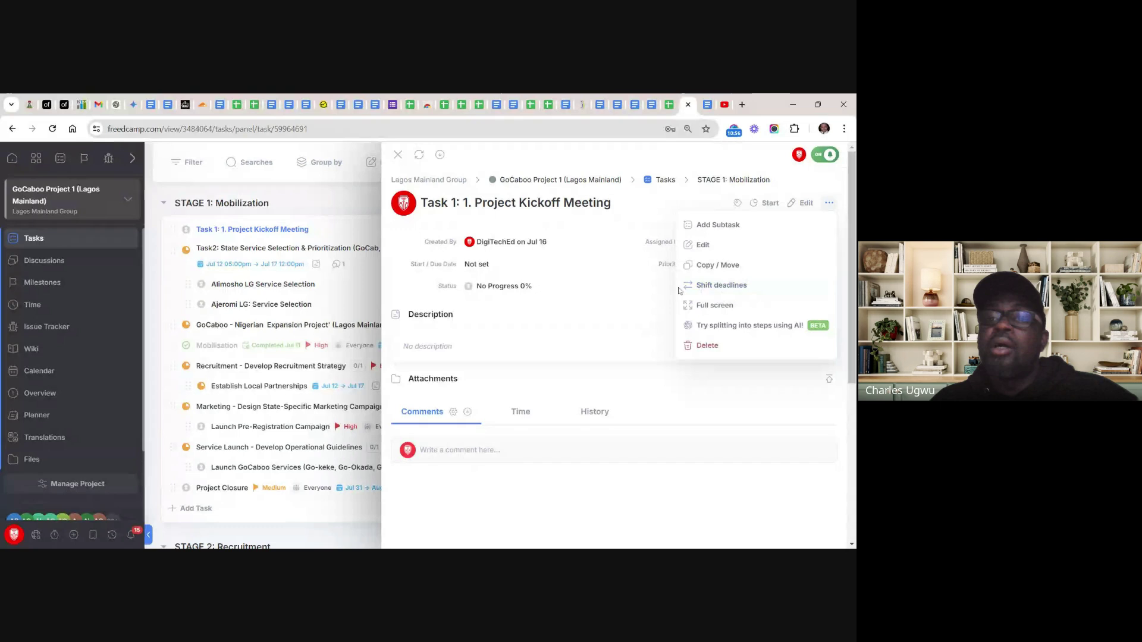
left_click(398, 155)
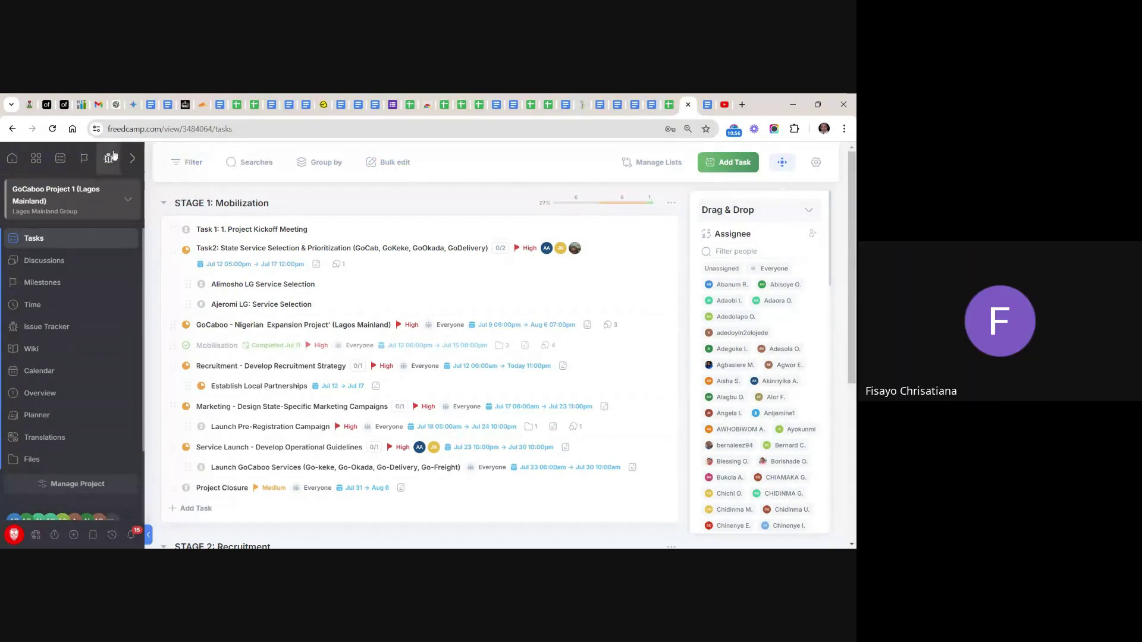
Go to the system management page for groups and projects and open the Lagos Mainland Group
left_click(36, 159)
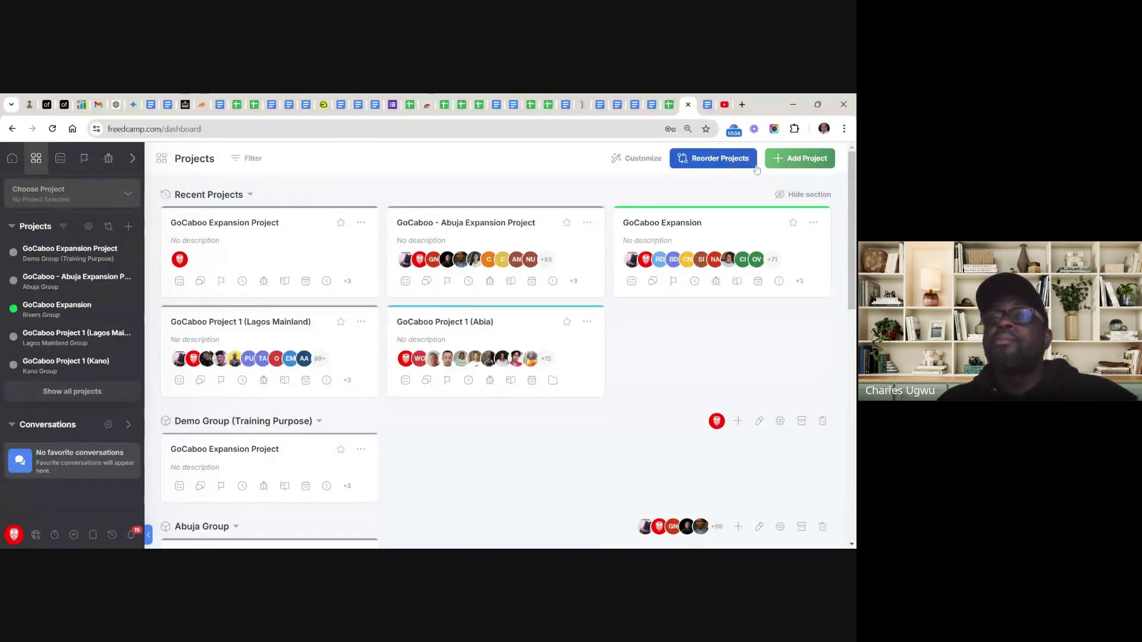
left_click(12, 164)
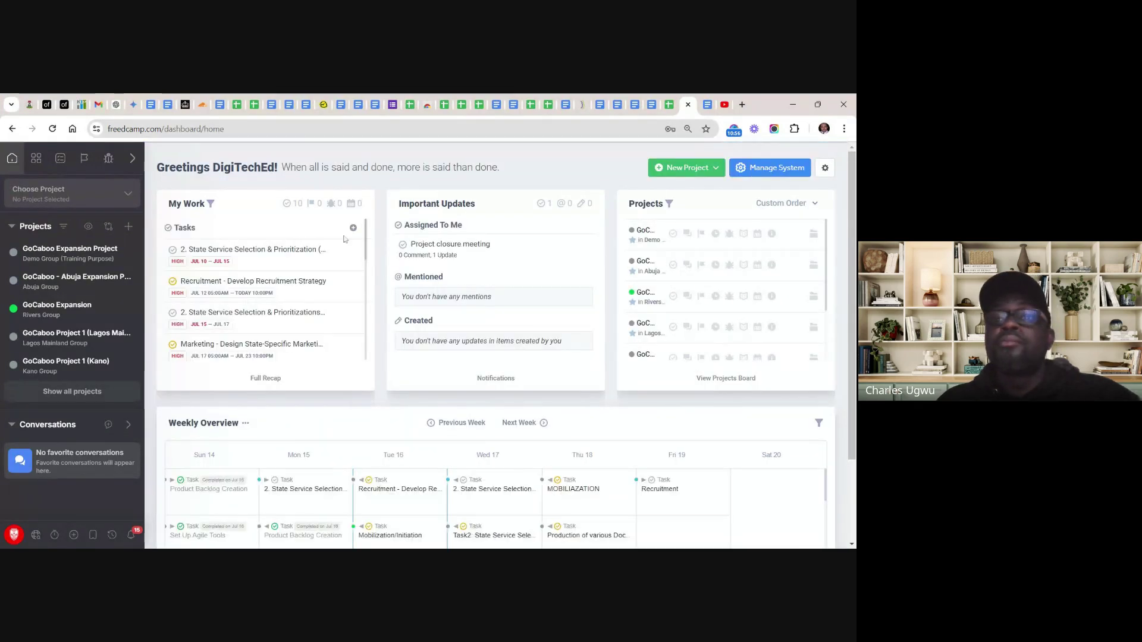
left_click(757, 170)
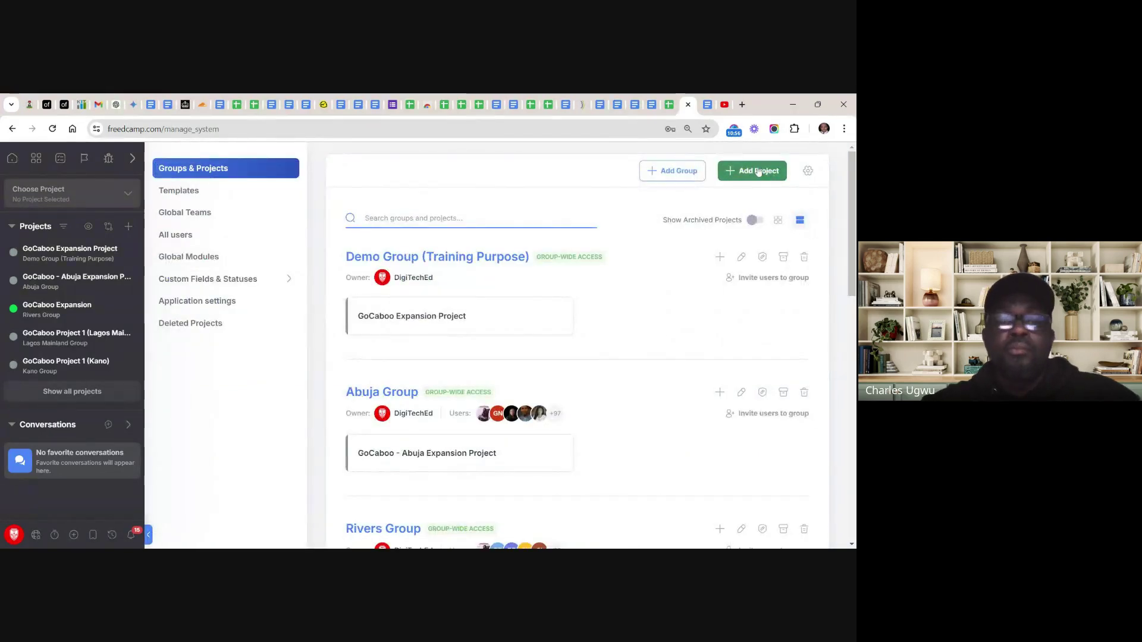
scroll(577, 357, "down", 6)
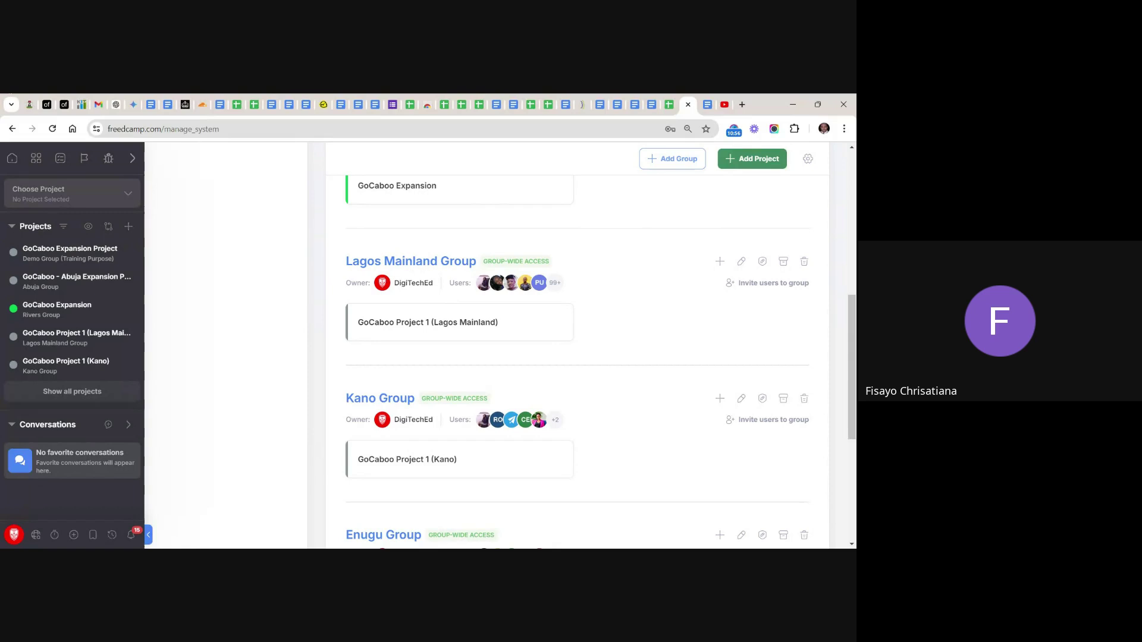
left_click(432, 265)
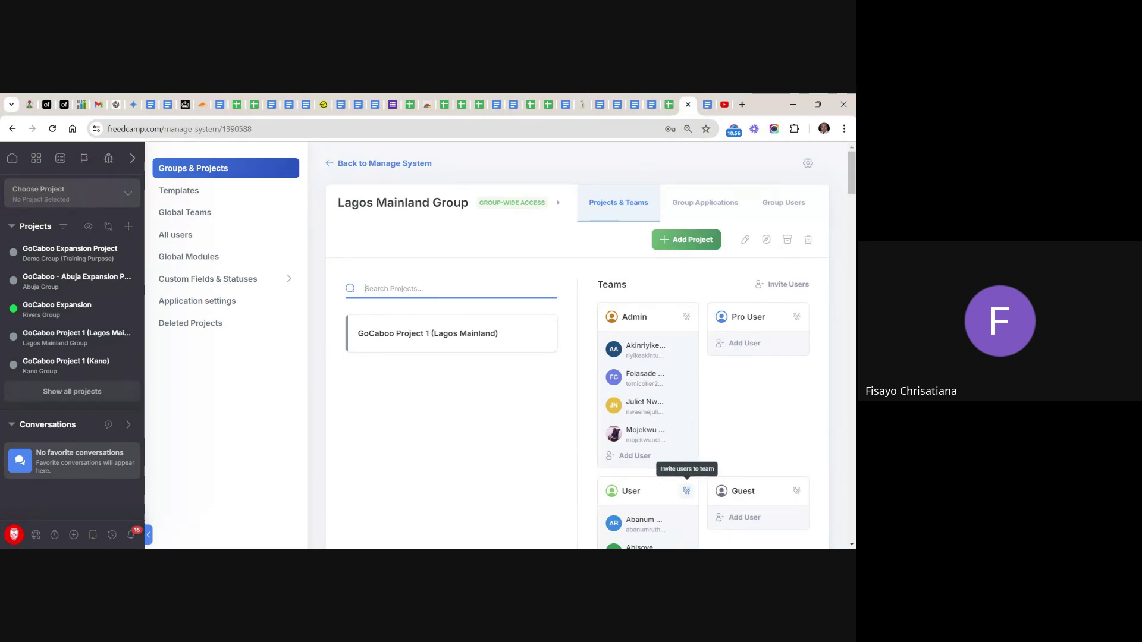
Examine the Admin and User teams of the Lagos Mainland Group to see which members hold each role
scroll(686, 490, "down", 2)
scroll(686, 475, "up", 1)
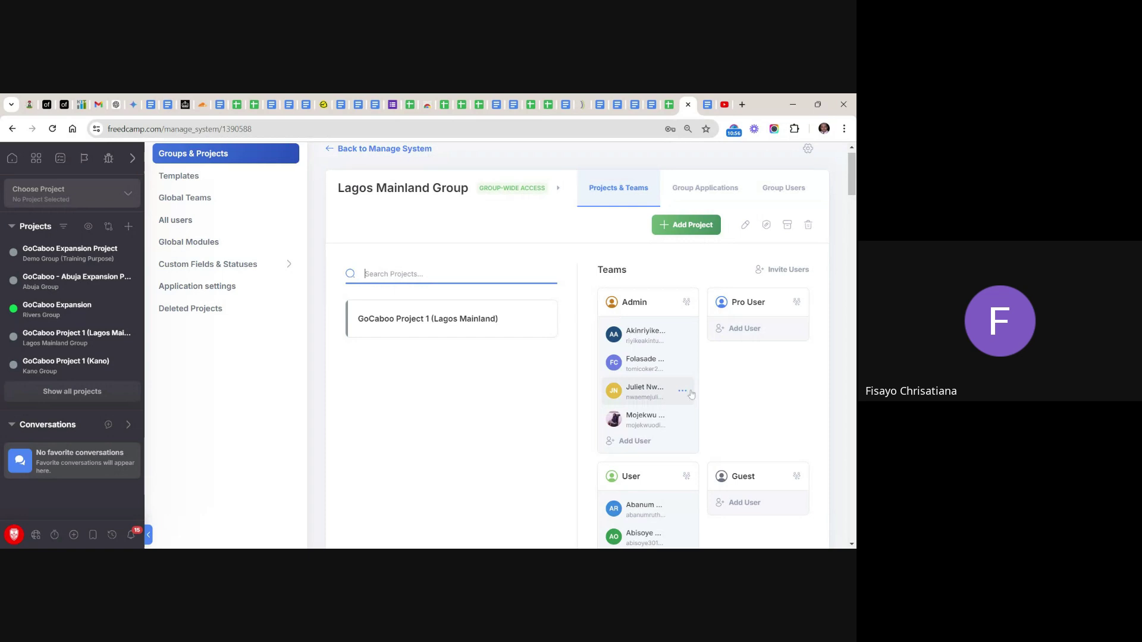
mouse_move(675, 422)
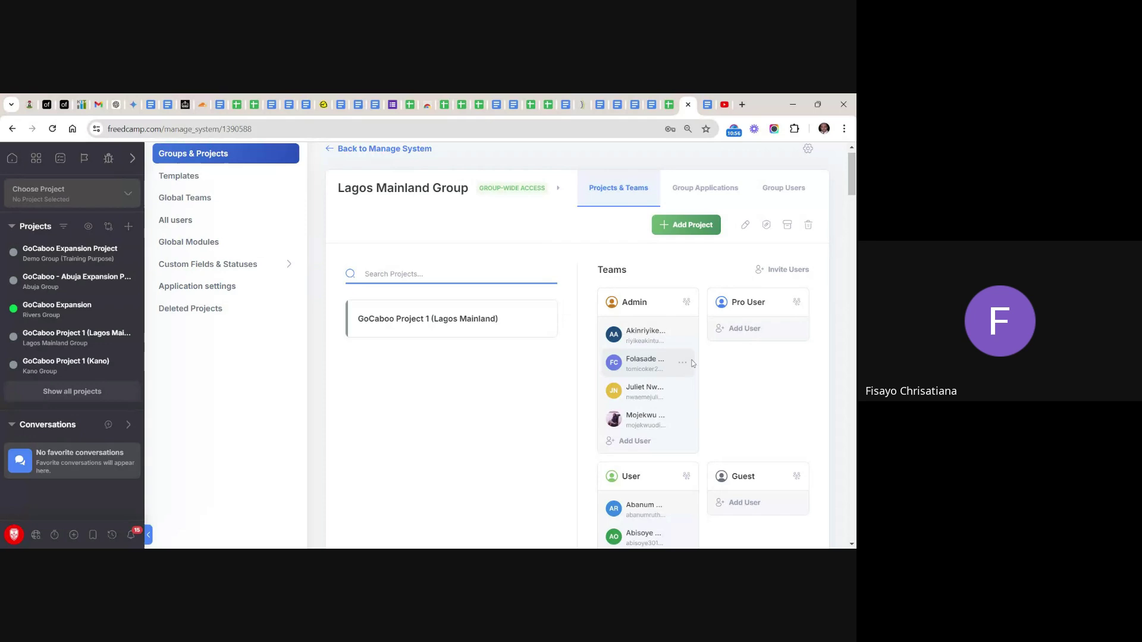
scroll(693, 363, "down", 2)
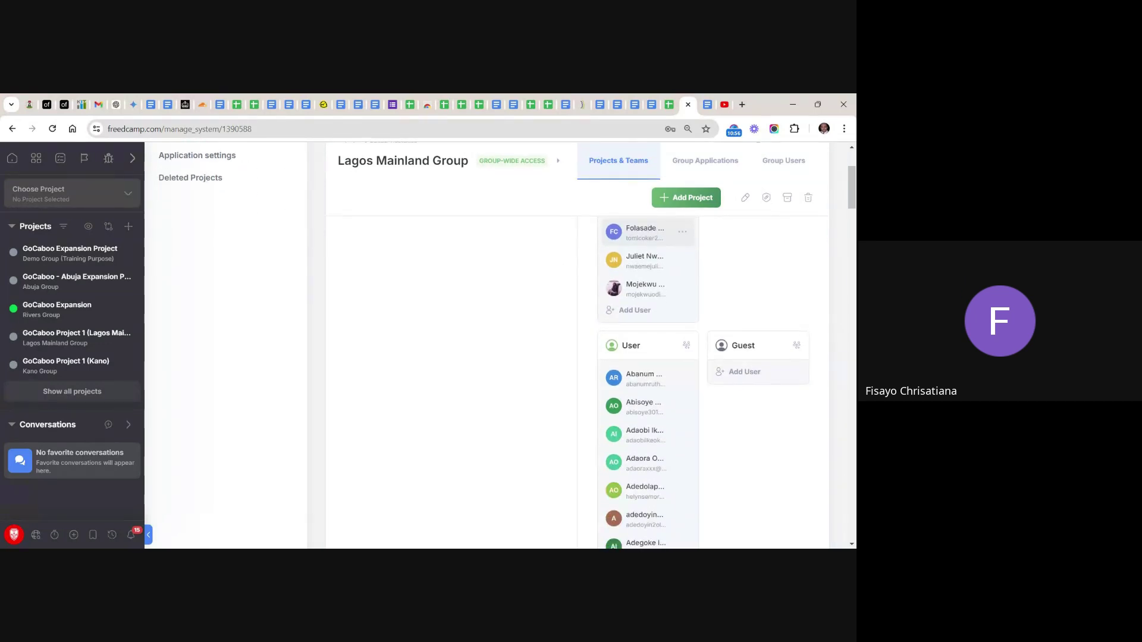
scroll(648, 380, "down", 5)
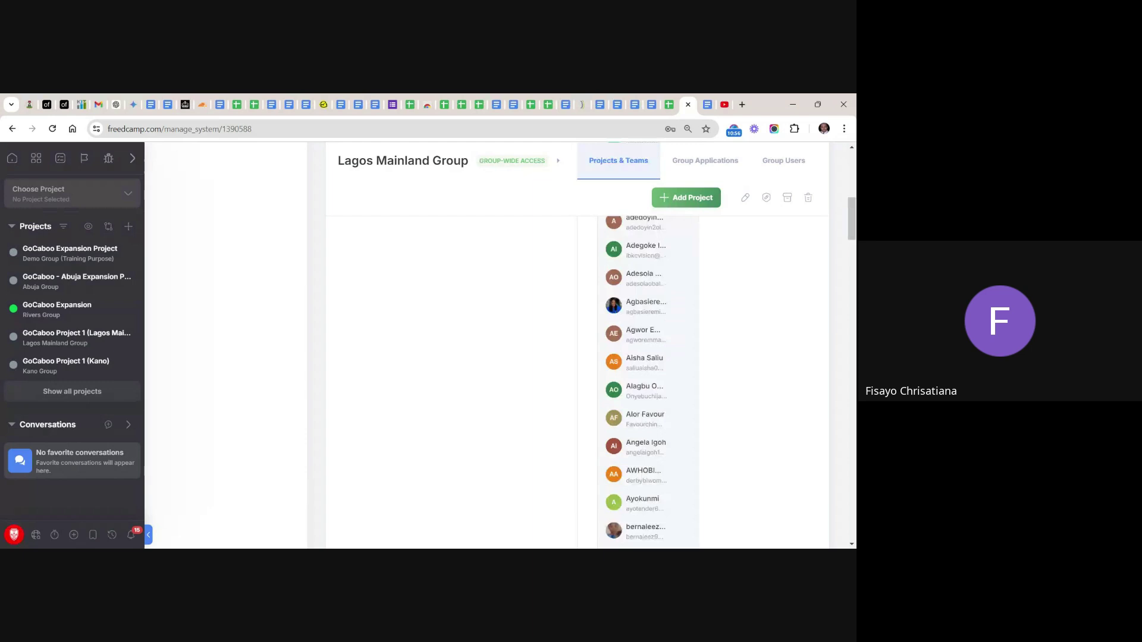
scroll(648, 380, "up", 7)
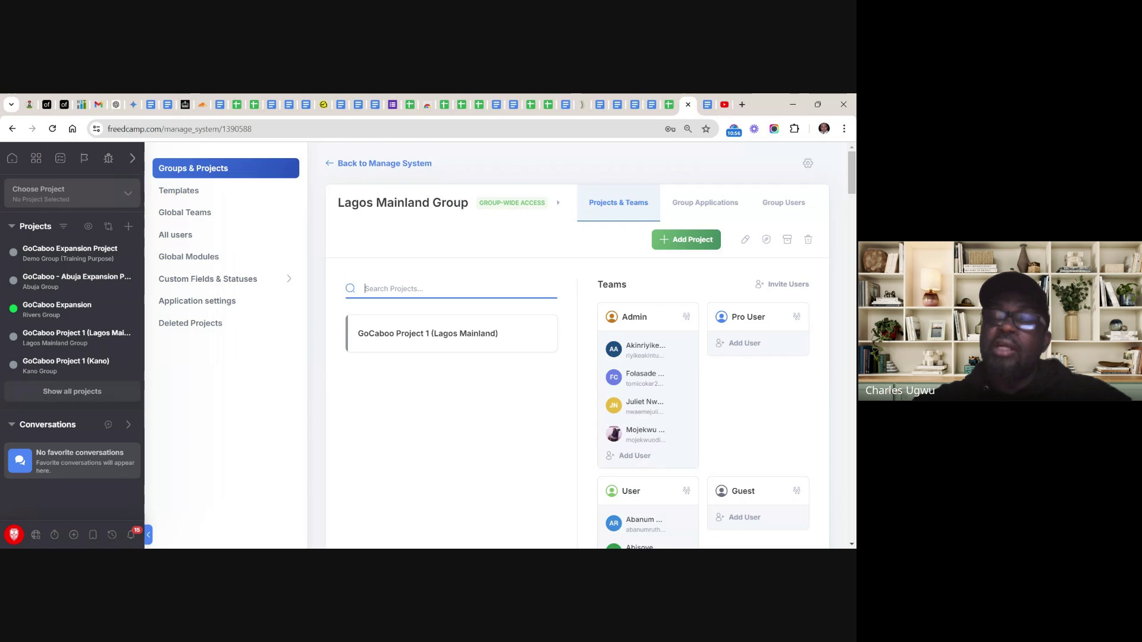
scroll(659, 465, "down", 3)
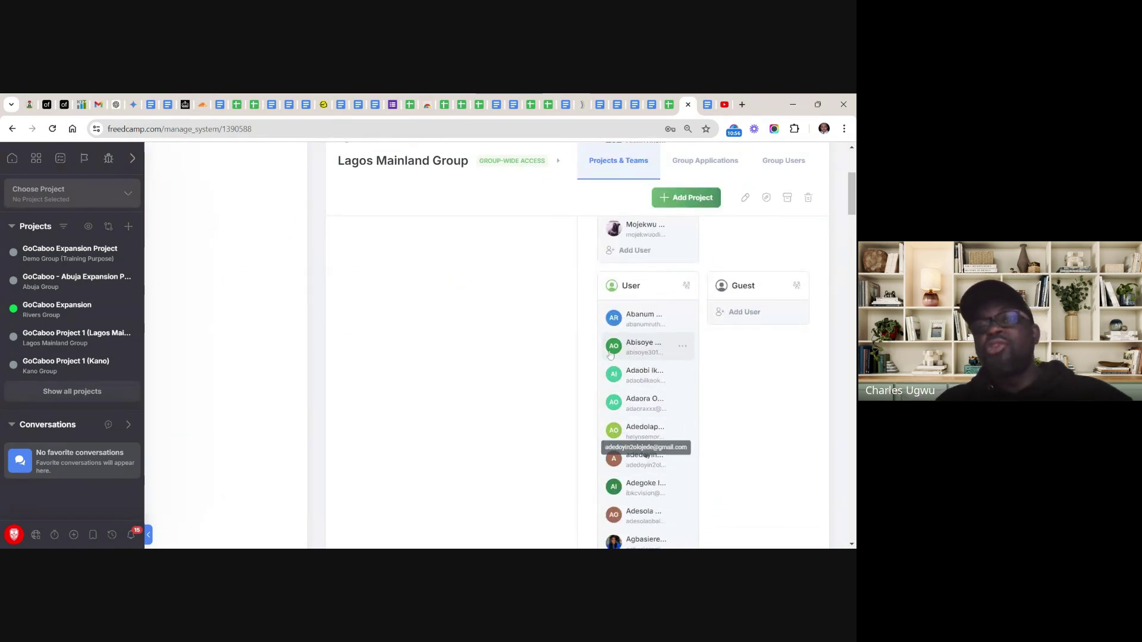
scroll(623, 469, "up", 3)
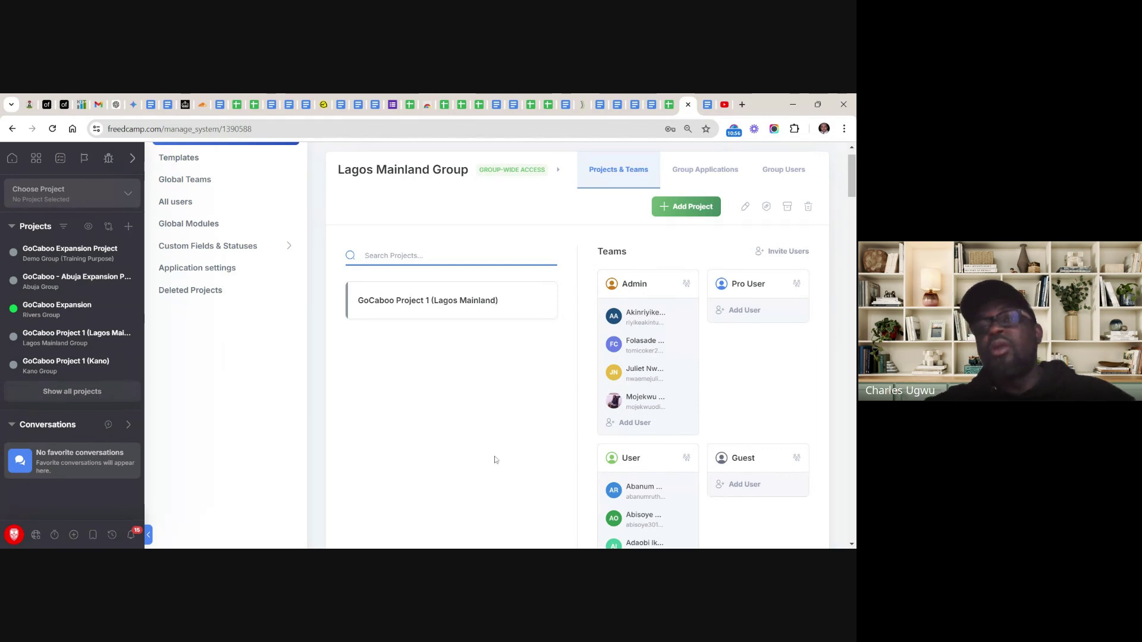
scroll(494, 460, "down", 1)
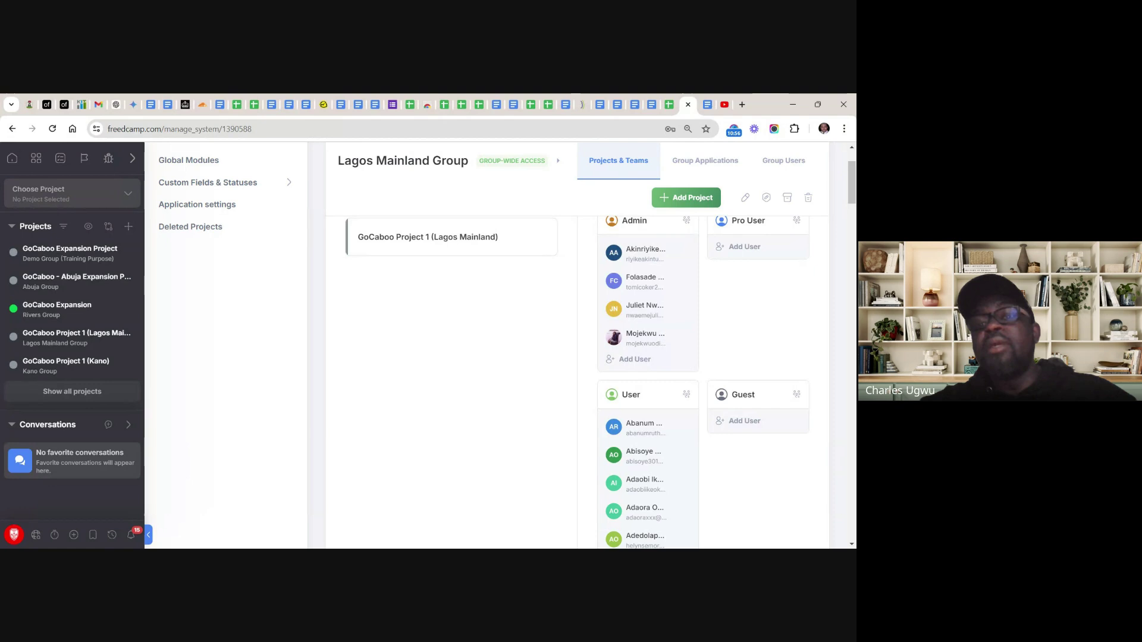
scroll(577, 345, "up", 2)
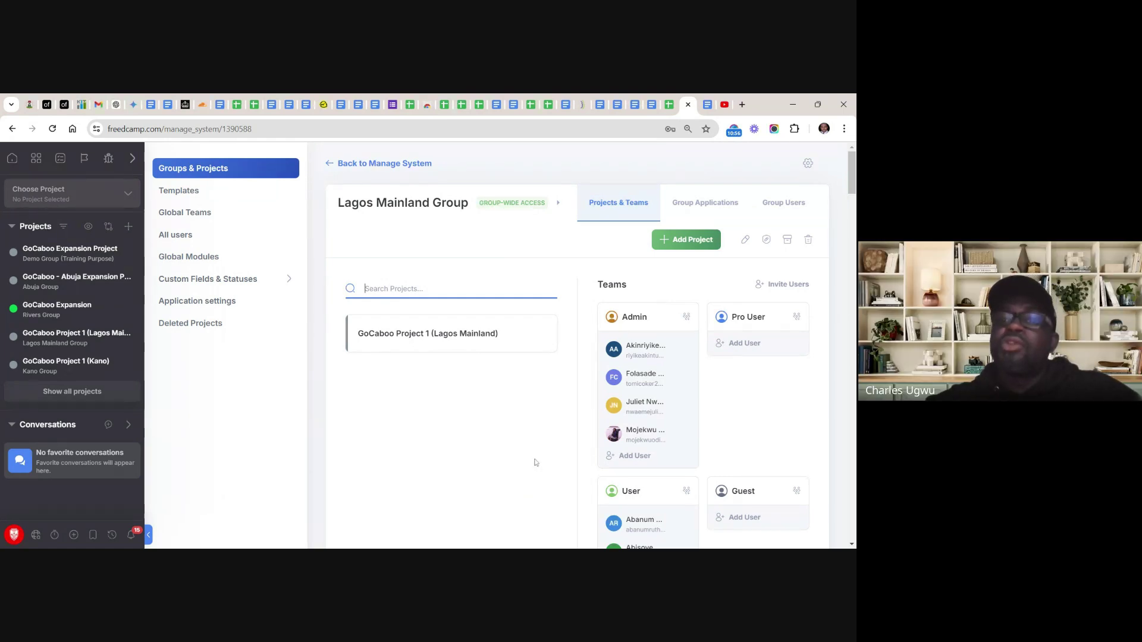
Find the requested member in the Lagos Mainland Group's User team and change that member's role to Admin
scroll(534, 462, "down", 2)
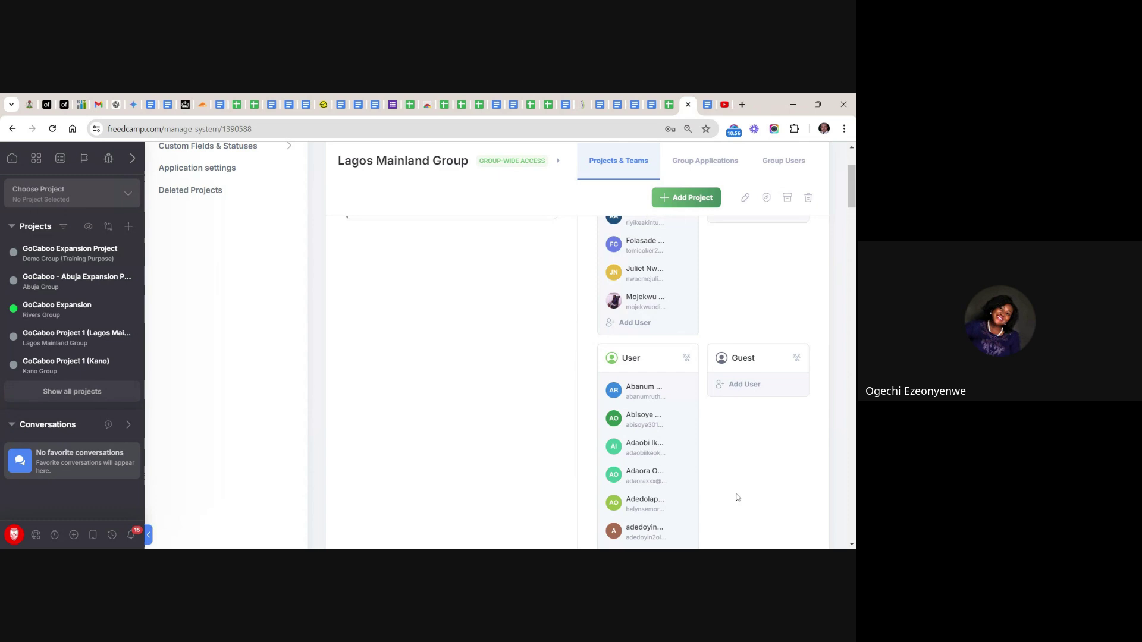
scroll(737, 497, "down", 4)
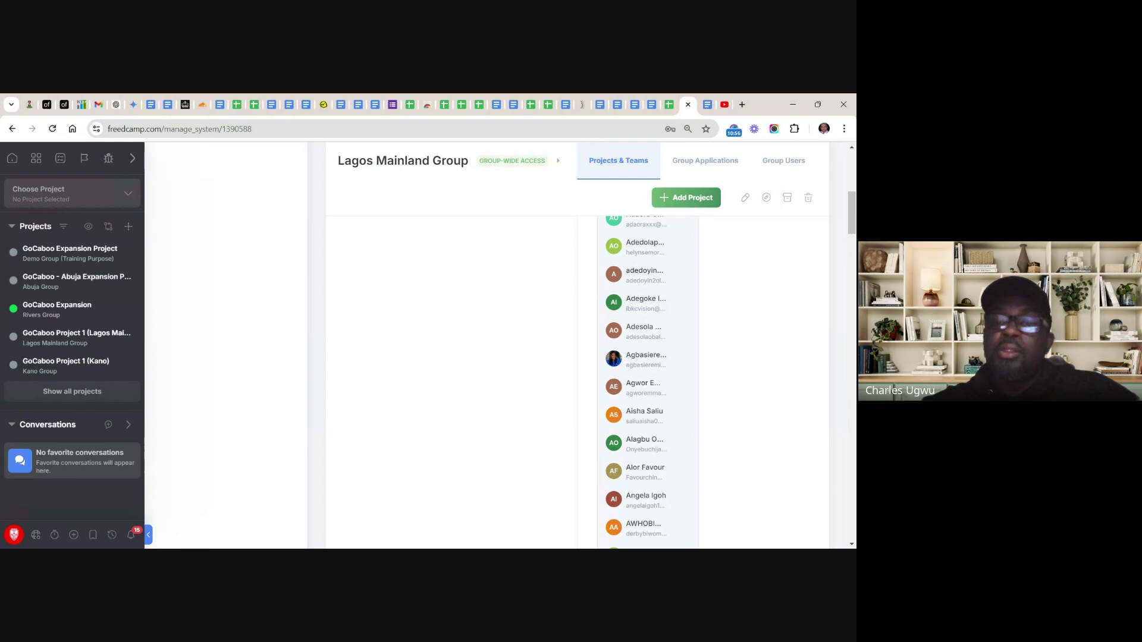
scroll(648, 381, "down", 9)
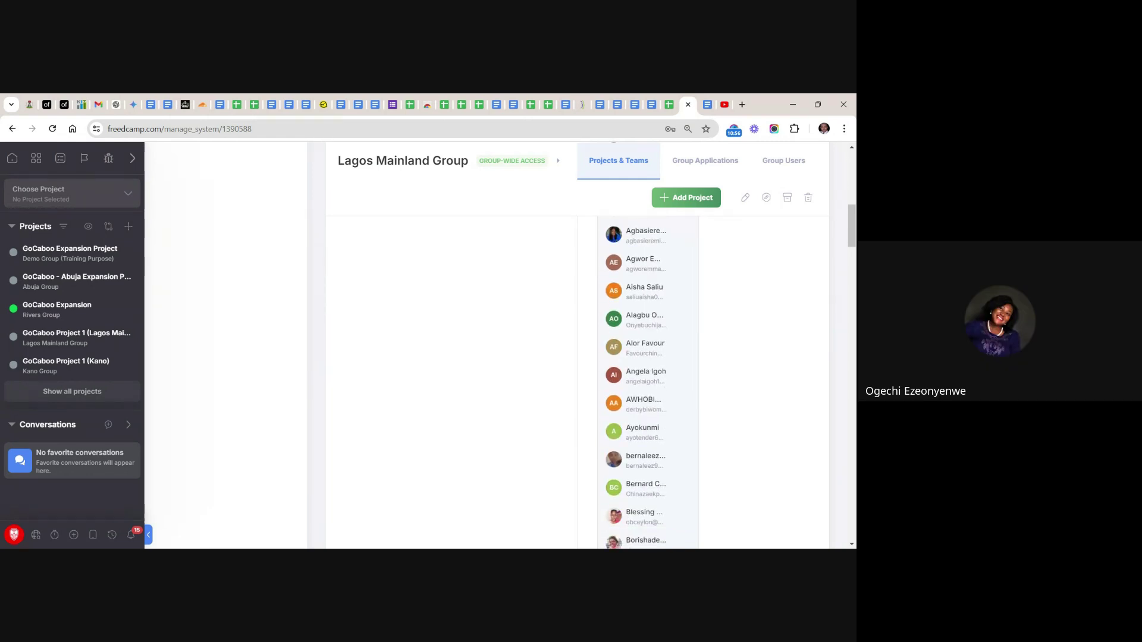
scroll(647, 381, "down", 5)
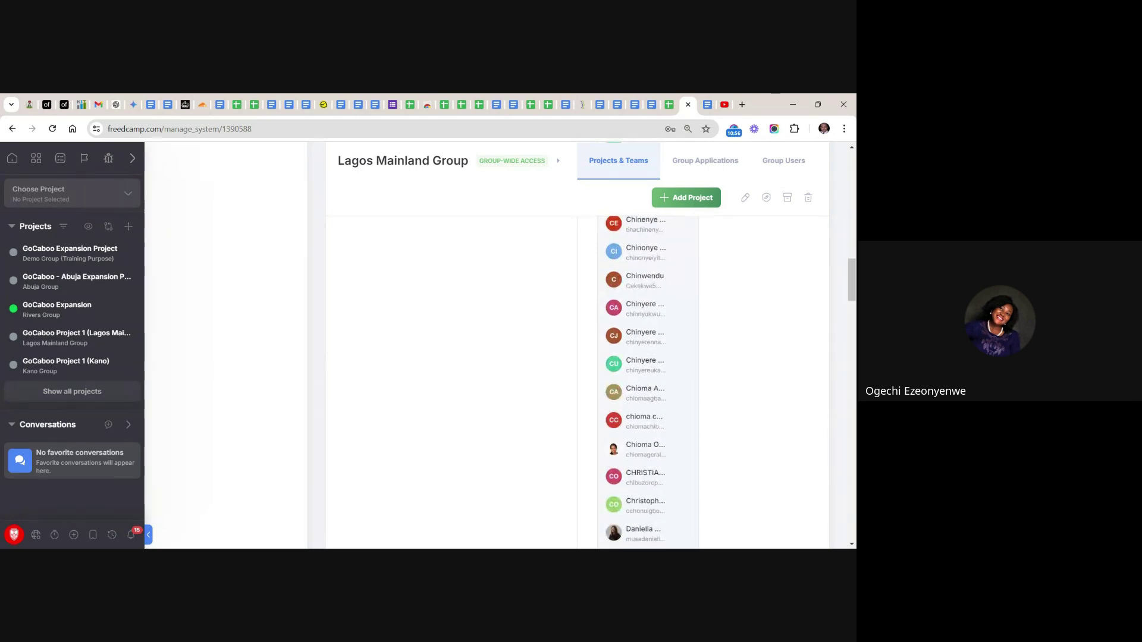
scroll(648, 380, "down", 6)
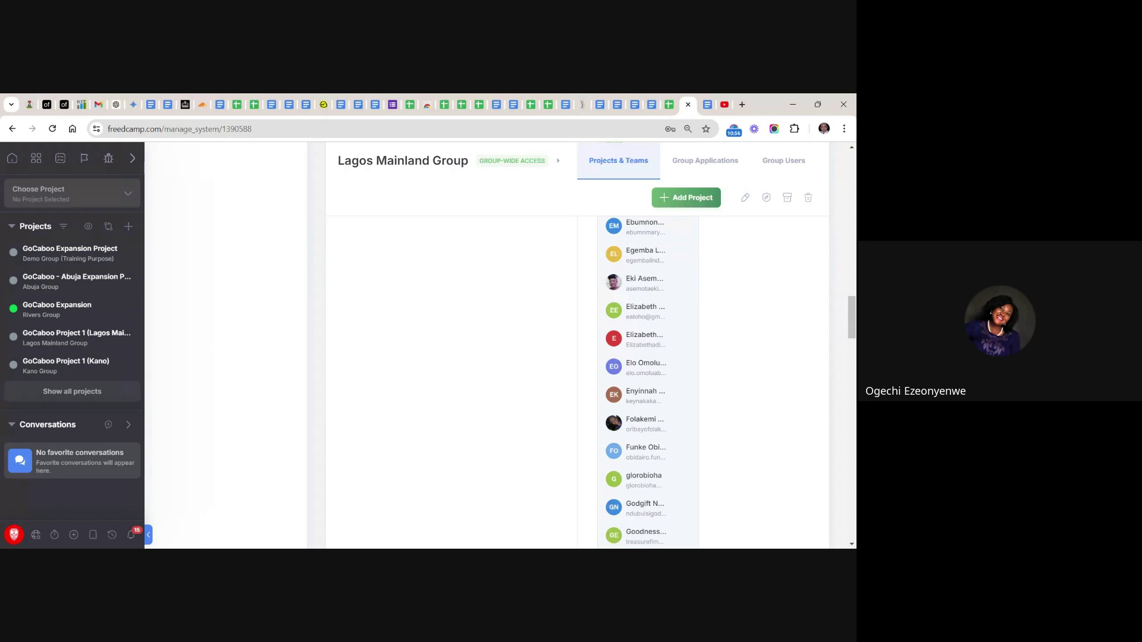
scroll(648, 380, "down", 3)
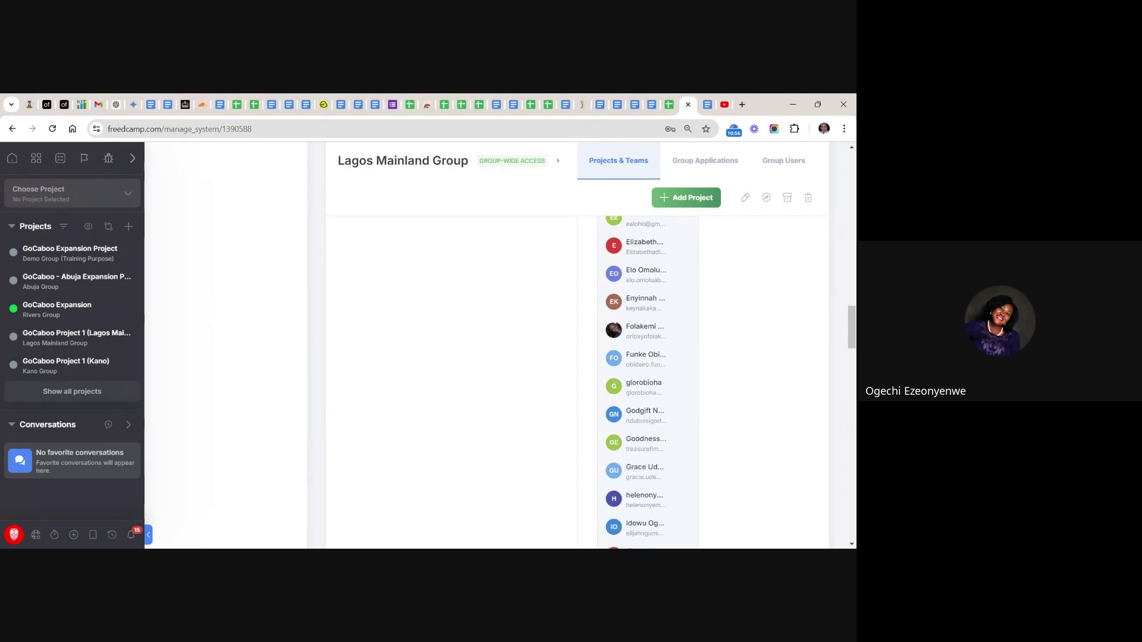
scroll(648, 380, "down", 5)
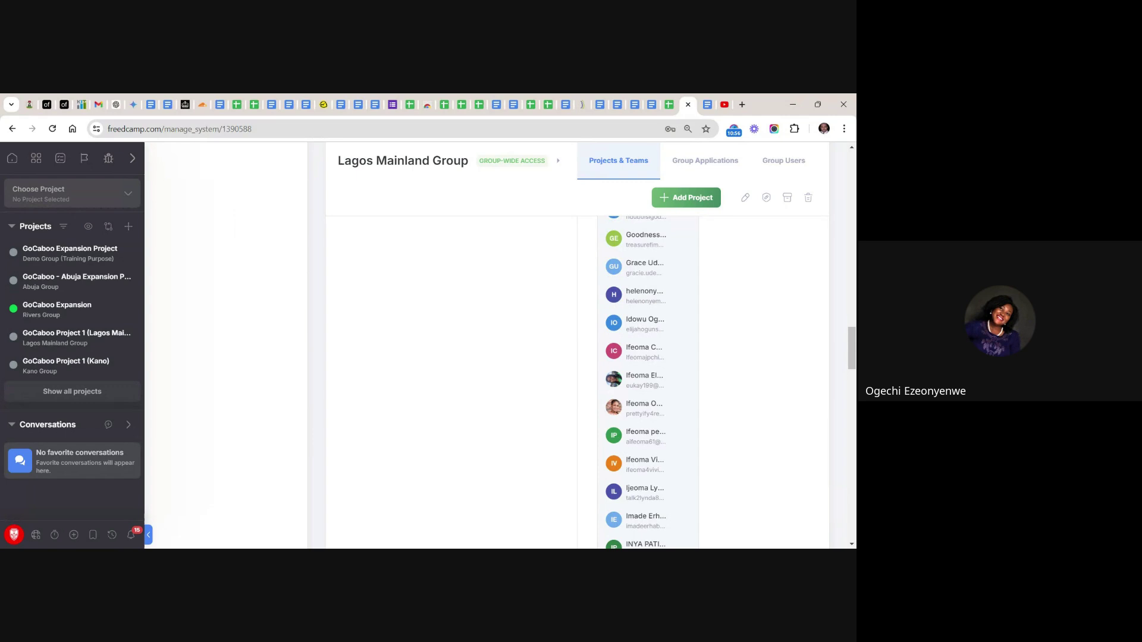
scroll(648, 381, "down", 5)
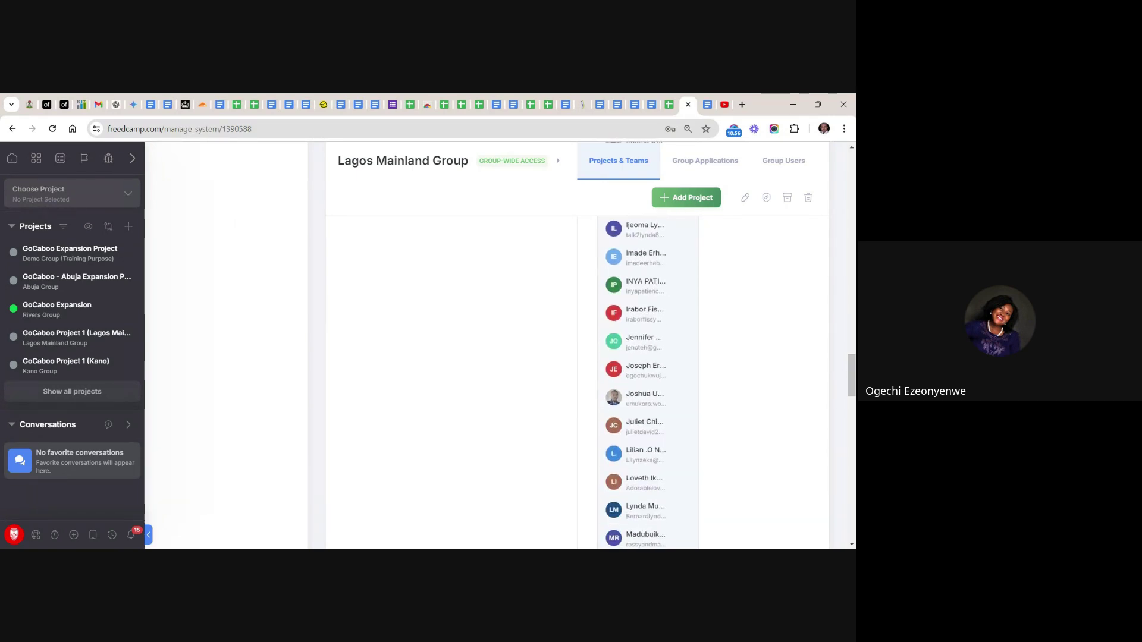
scroll(648, 381, "down", 5)
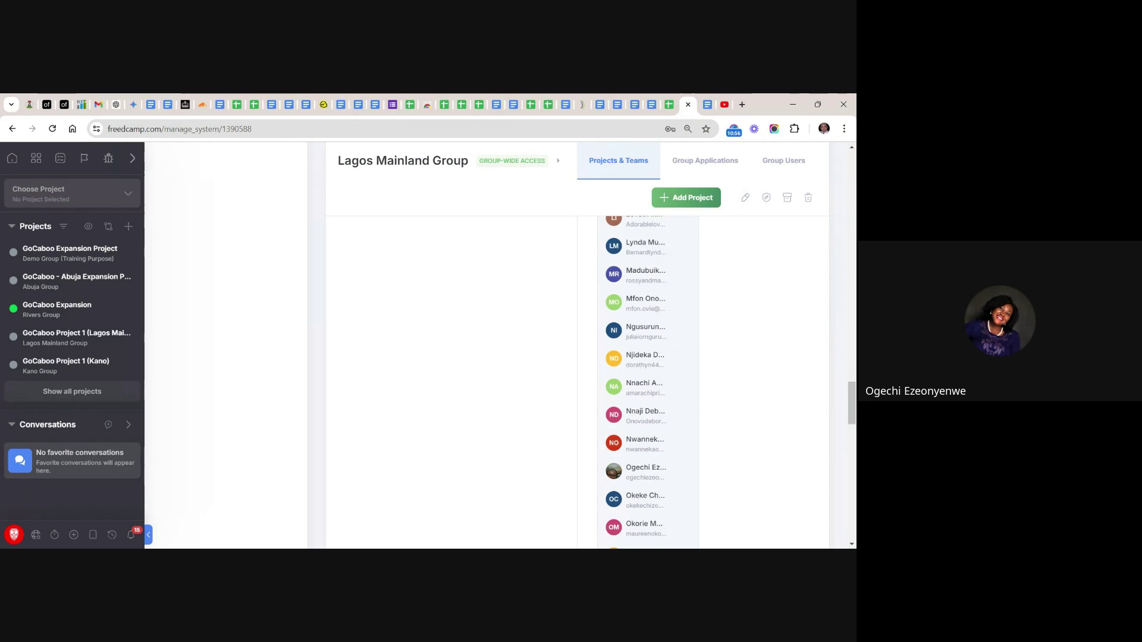
scroll(648, 380, "down", 2)
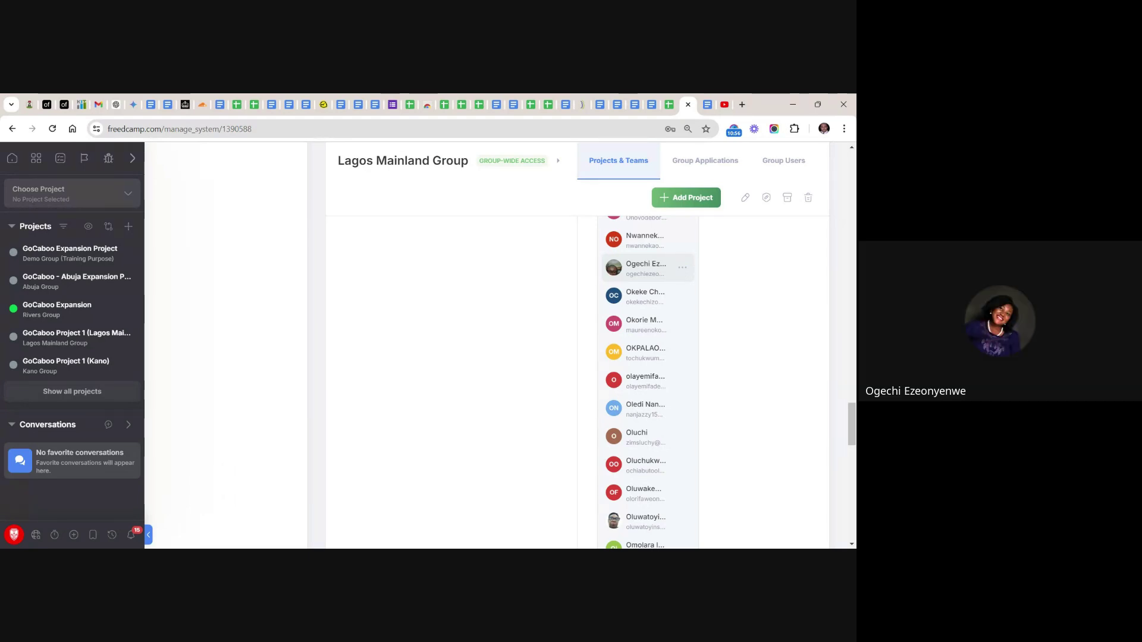
left_click(682, 269)
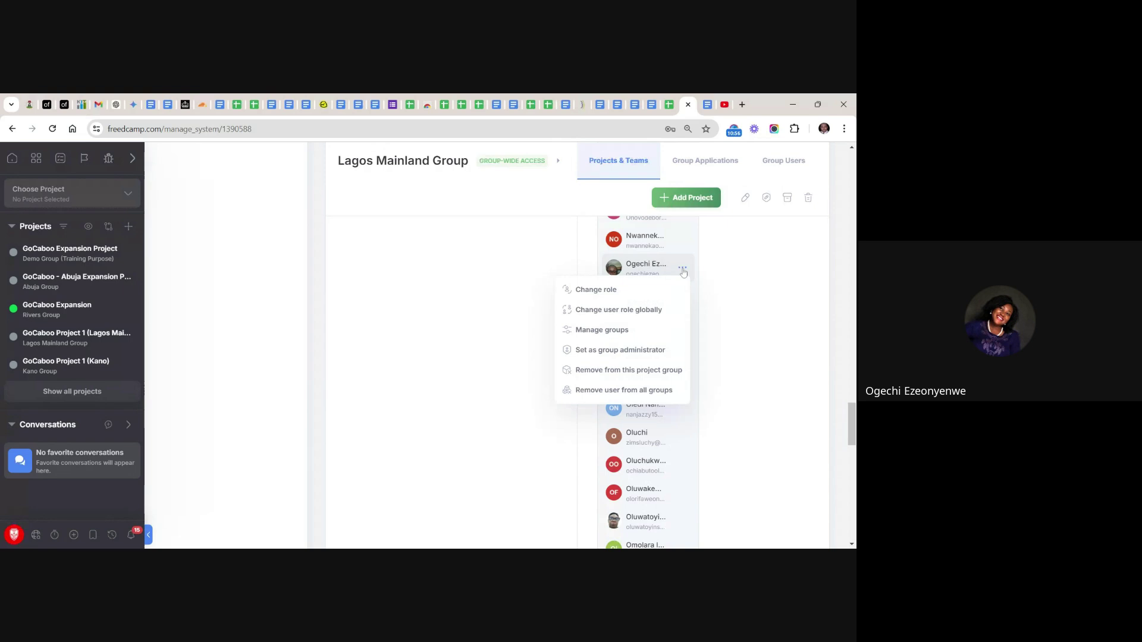
left_click(610, 291)
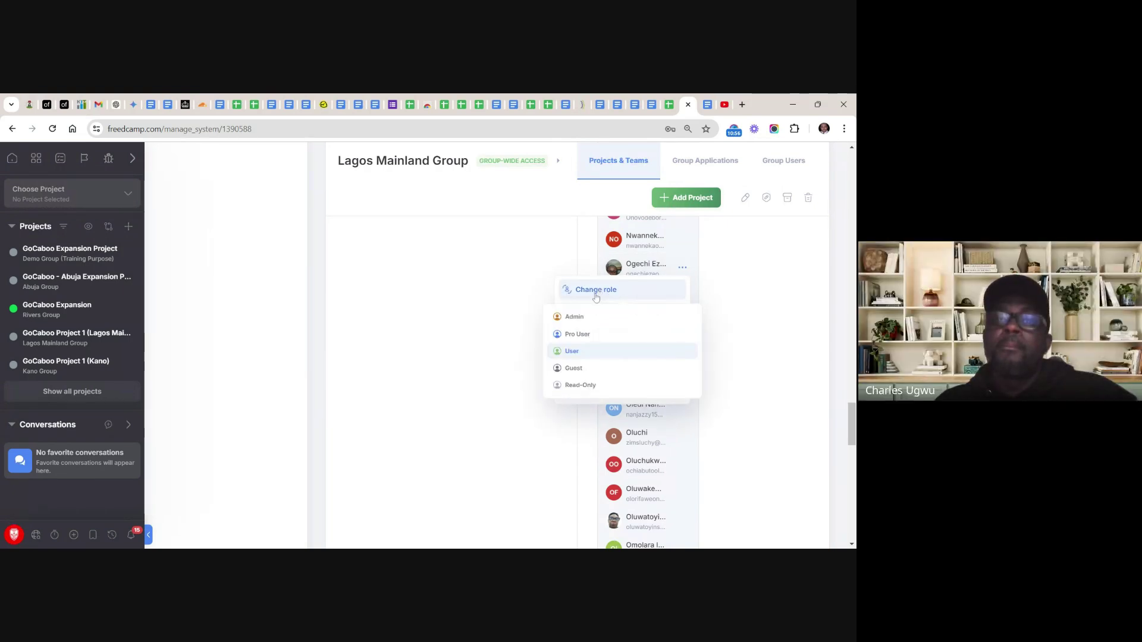
left_click(574, 319)
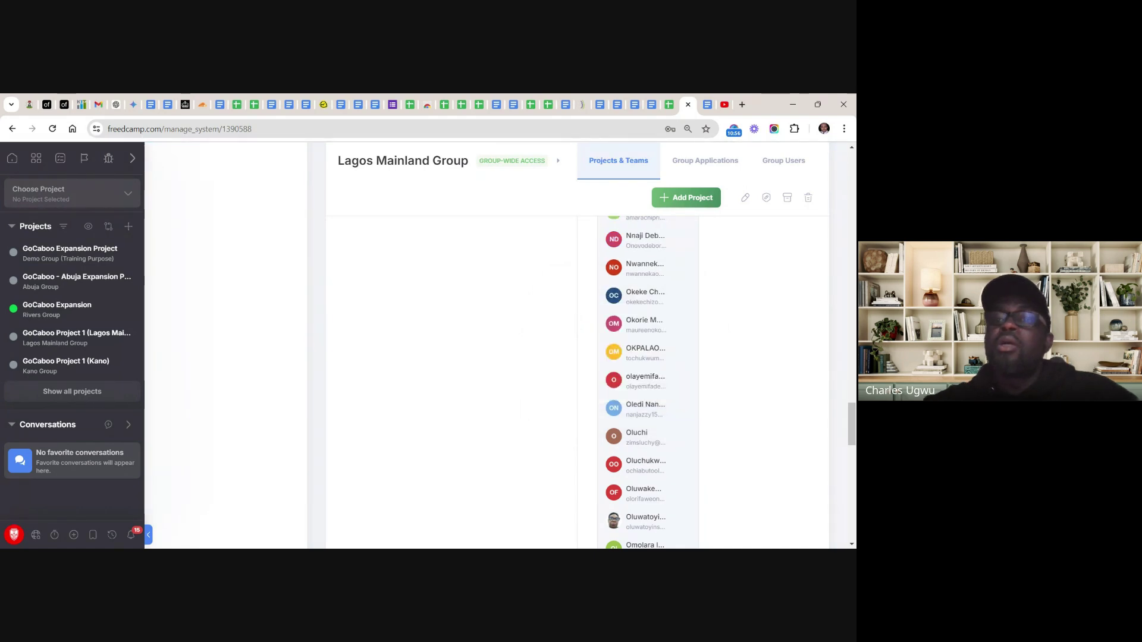
scroll(575, 323, "up", 10)
scroll(648, 380, "up", 10)
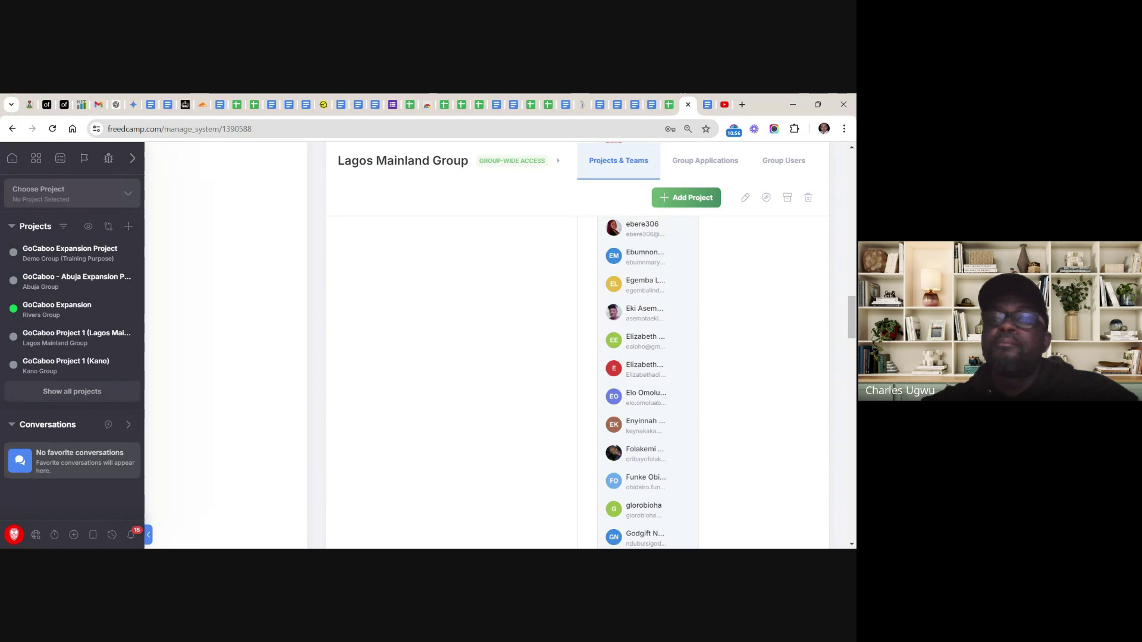
Return to the projects overview and open GoCaboo Project 1 (Lagos Mainland) under the Lagos Mainland Group
scroll(648, 380, "up", 3)
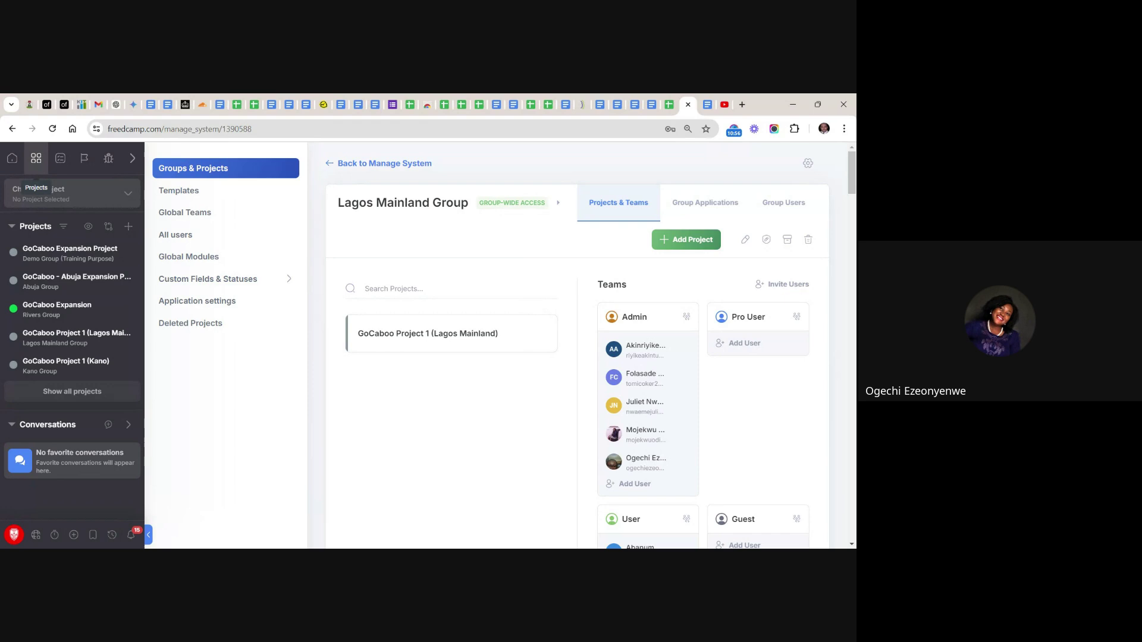
left_click(36, 157)
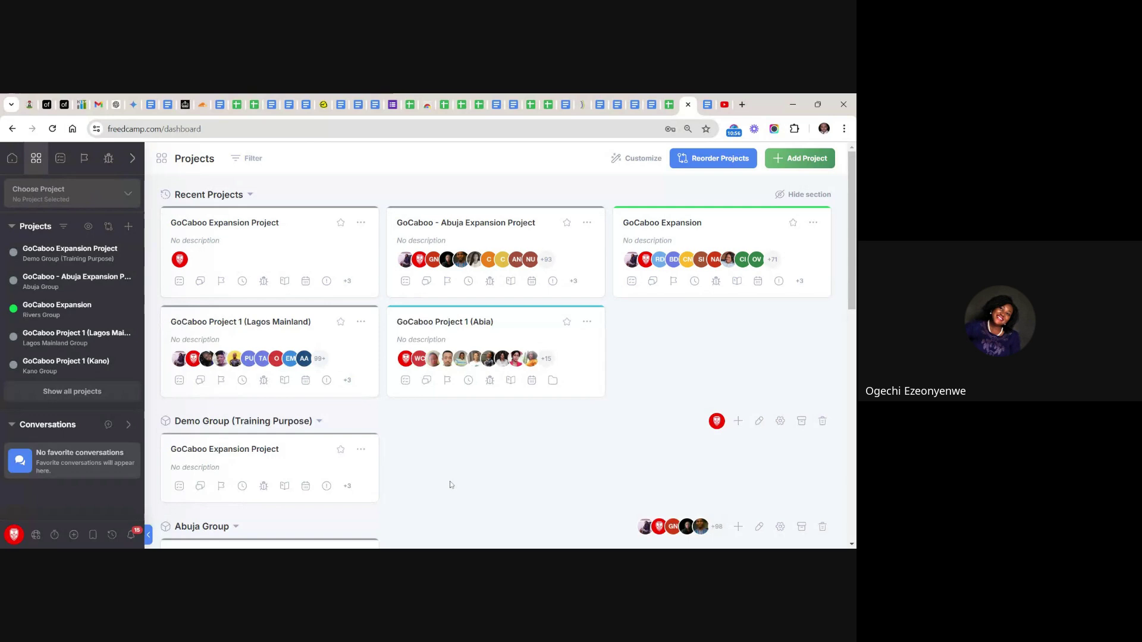
scroll(450, 484, "down", 3)
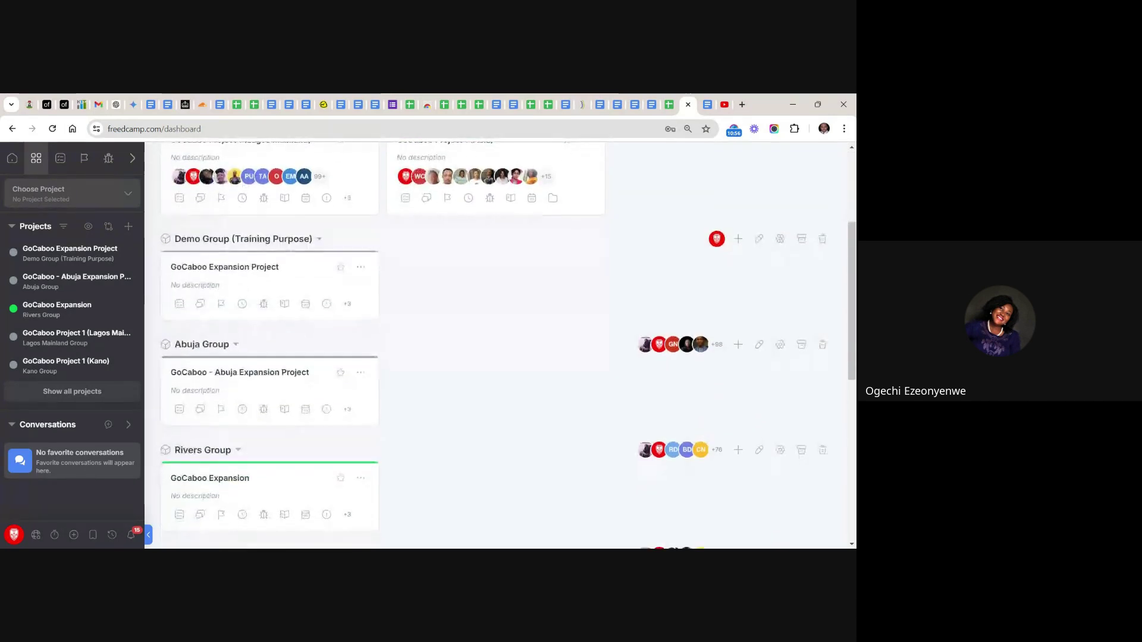
scroll(451, 485, "down", 2)
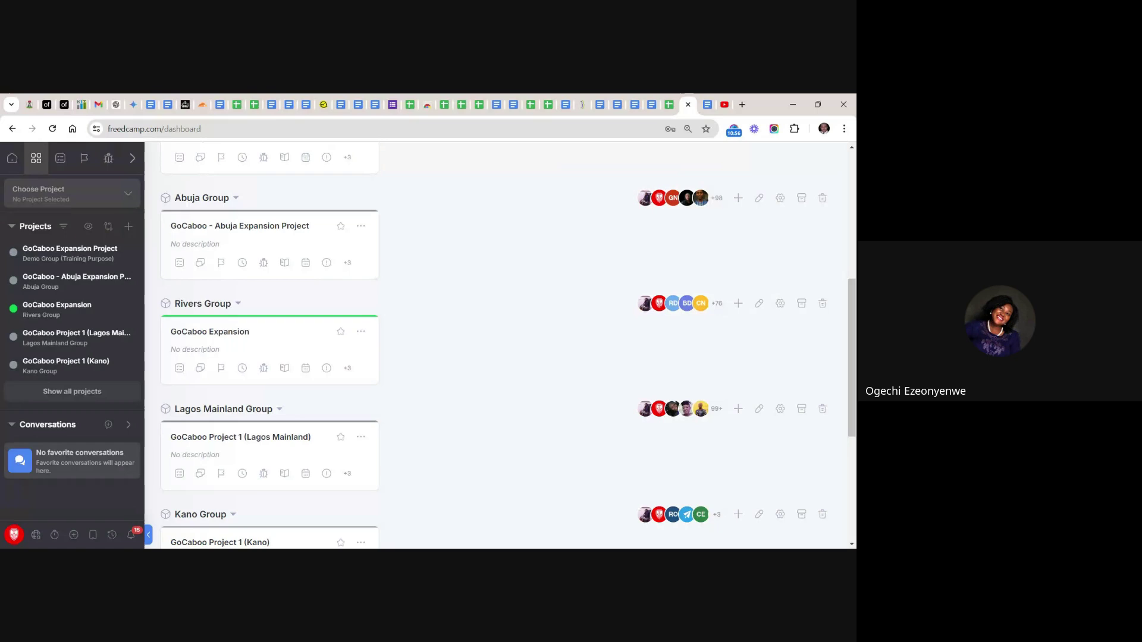
left_click(273, 440)
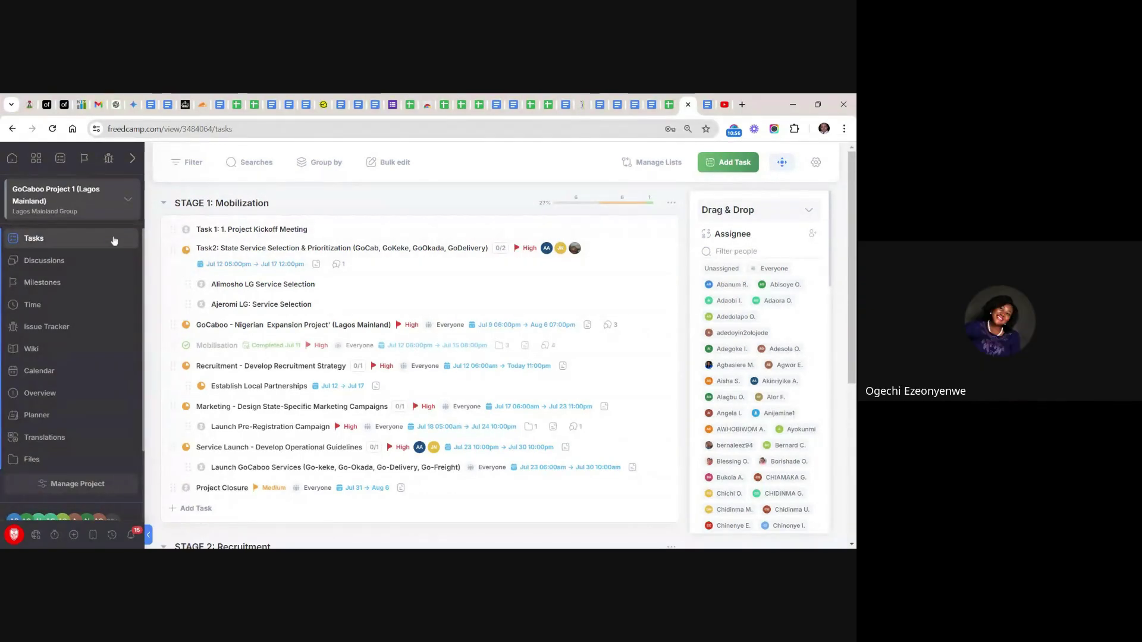
Go back to the projects overview and open the GoCaboo - Abuja Expansion Project in the Abuja Group
left_click(36, 159)
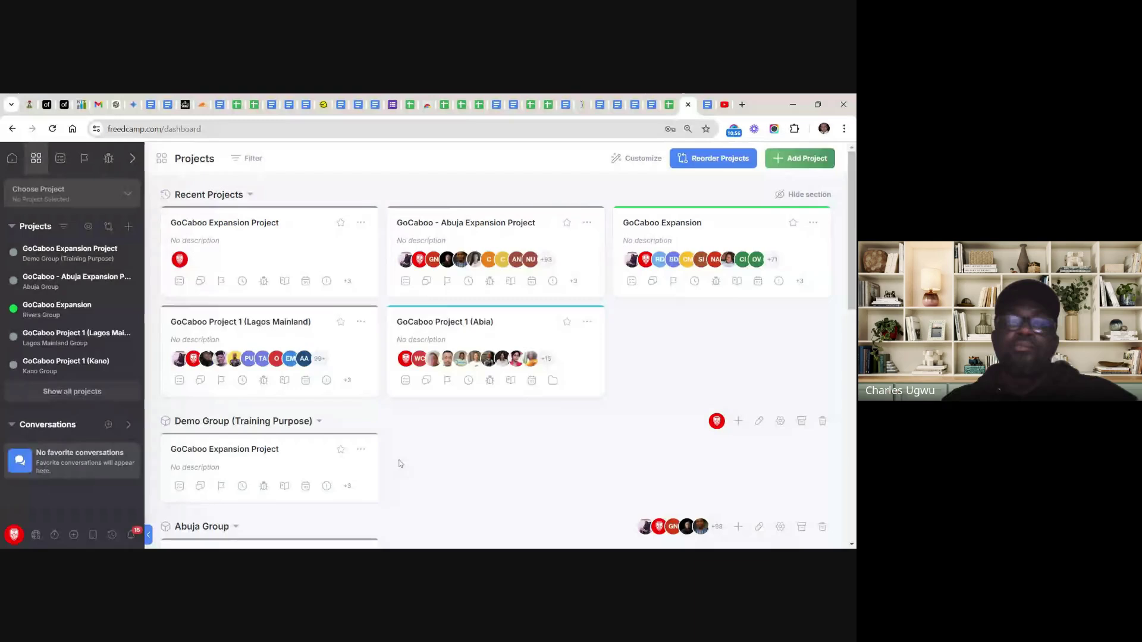
scroll(399, 463, "down", 2)
scroll(399, 463, "down", 2)
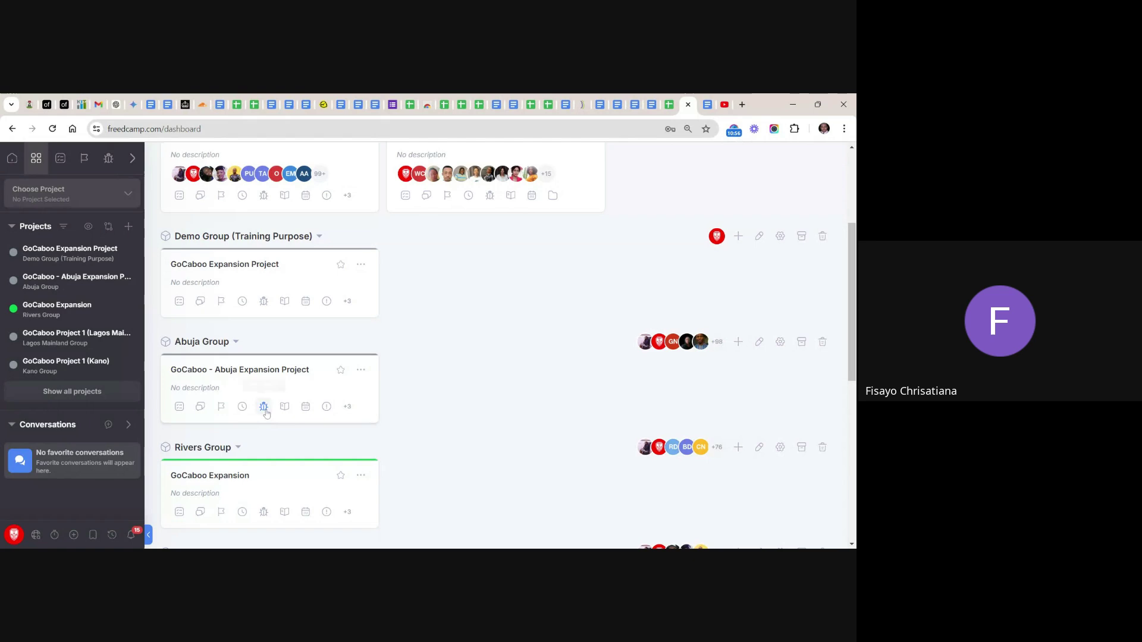
left_click(202, 367)
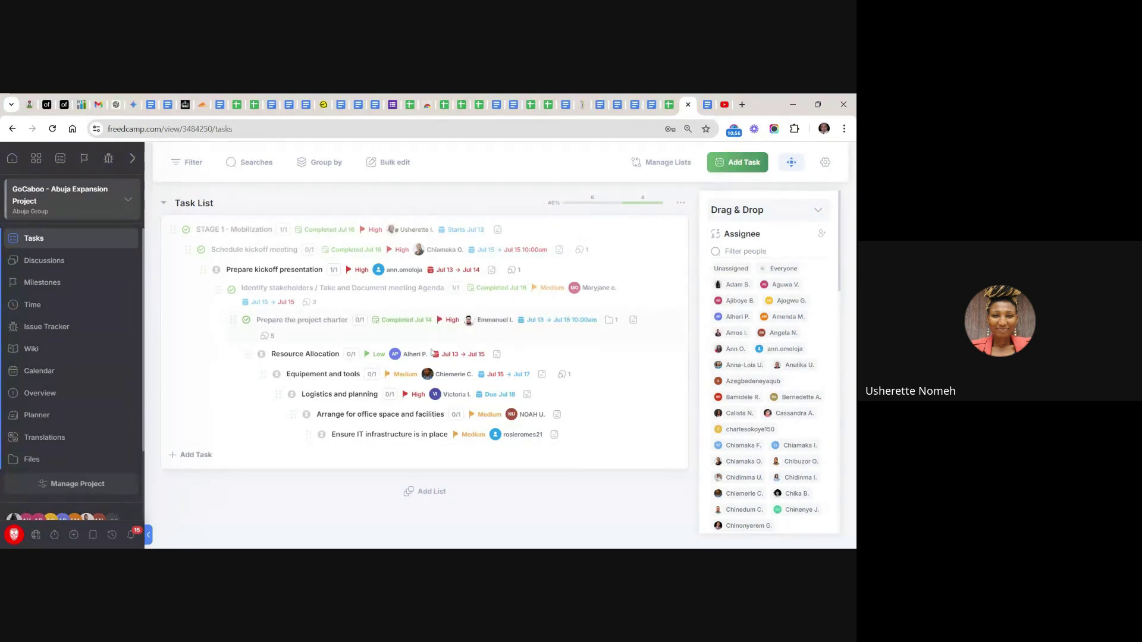
Open the Prepare kickoff presentation task, read its comments, open an empty comment editor, and close the task
left_click(287, 270)
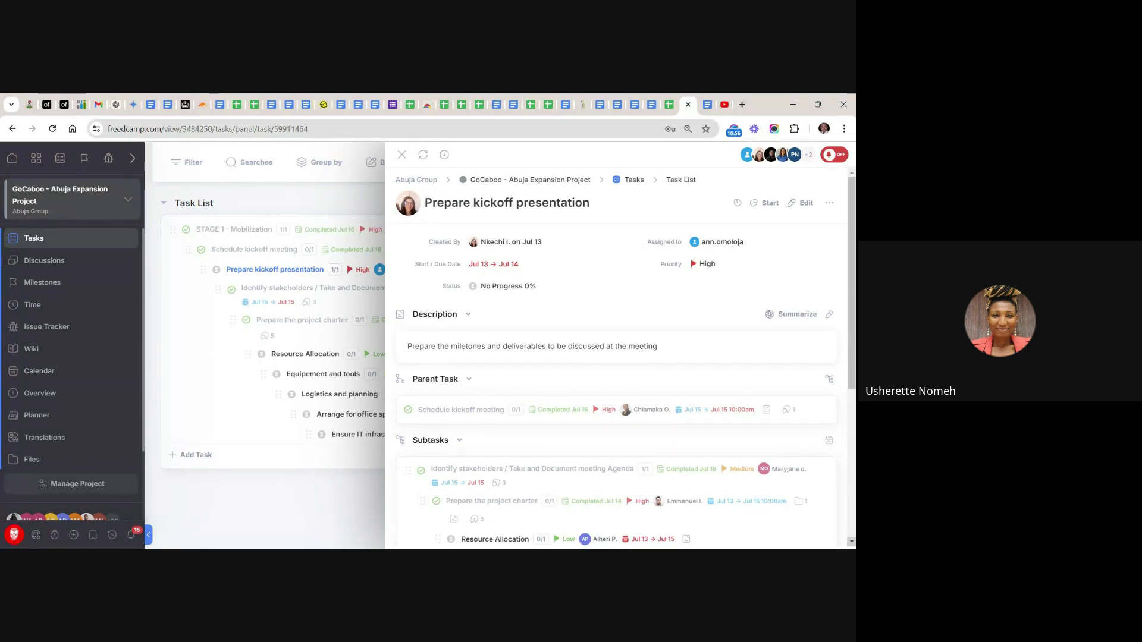
scroll(852, 544, "down", 5)
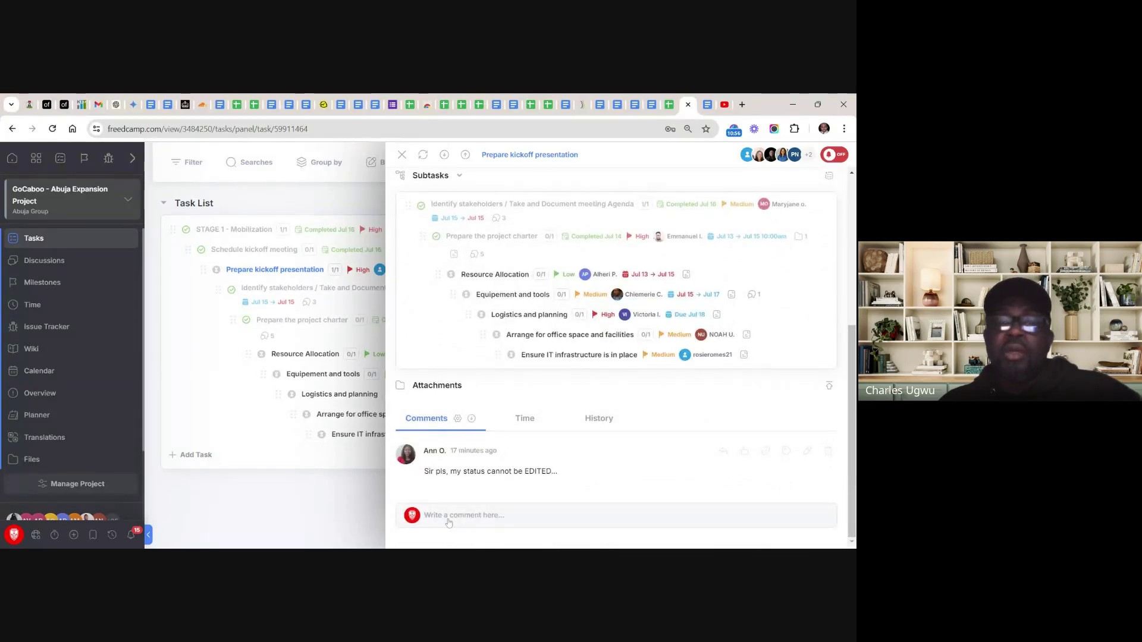
left_click(450, 517)
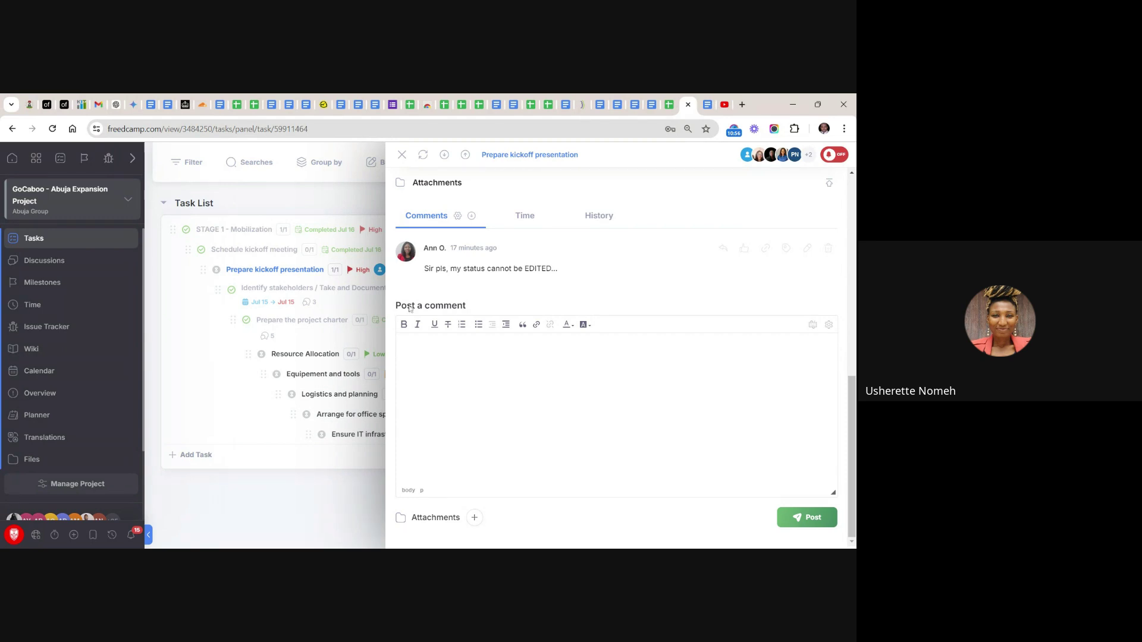
left_click(403, 156)
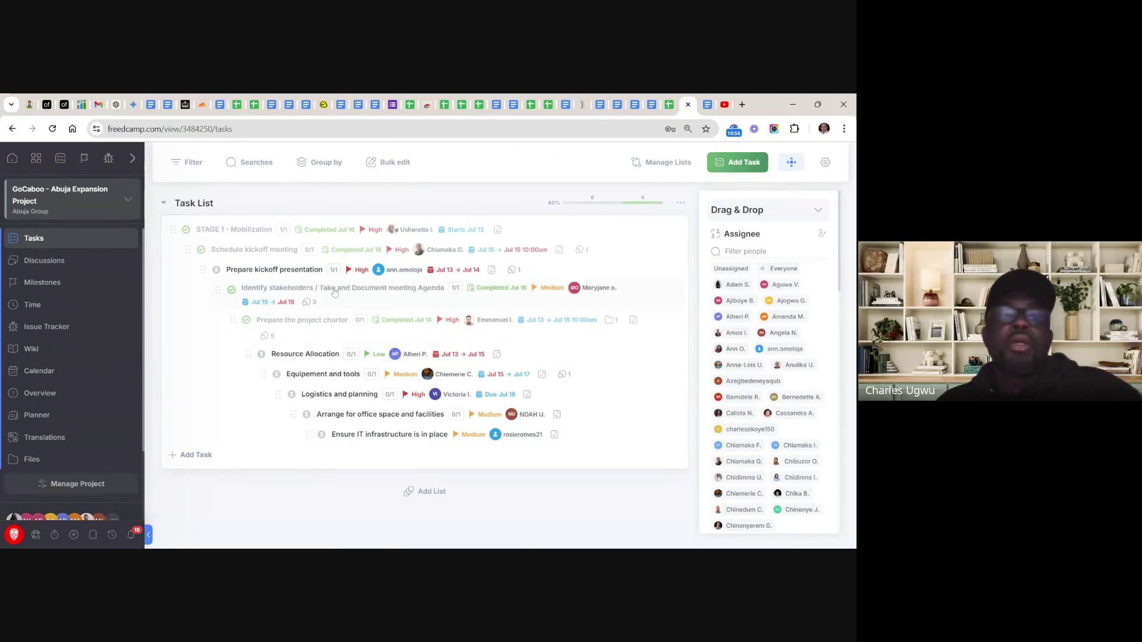
Reopen the Prepare kickoff presentation task and examine its available status options and its comment section
left_click(295, 270)
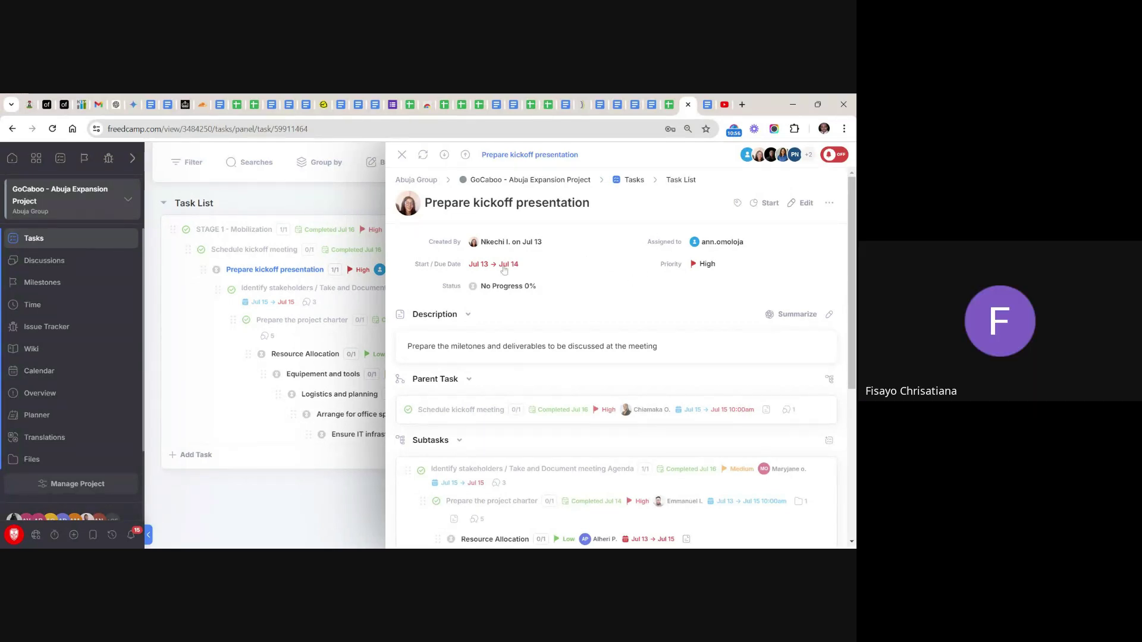
left_click(475, 287)
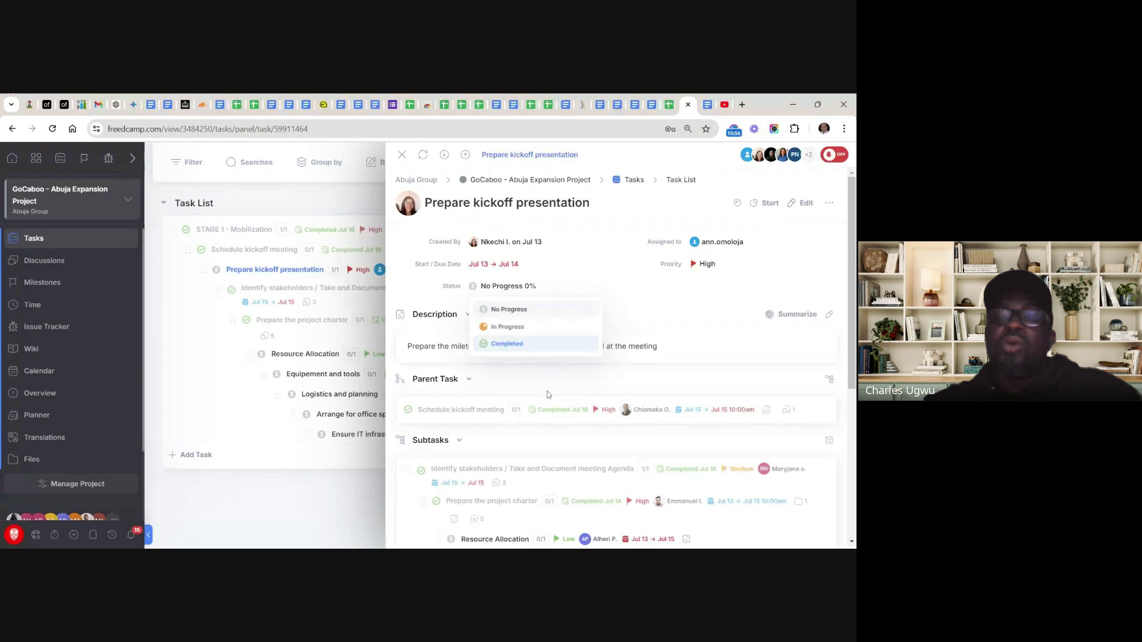
scroll(619, 357, "down", 5)
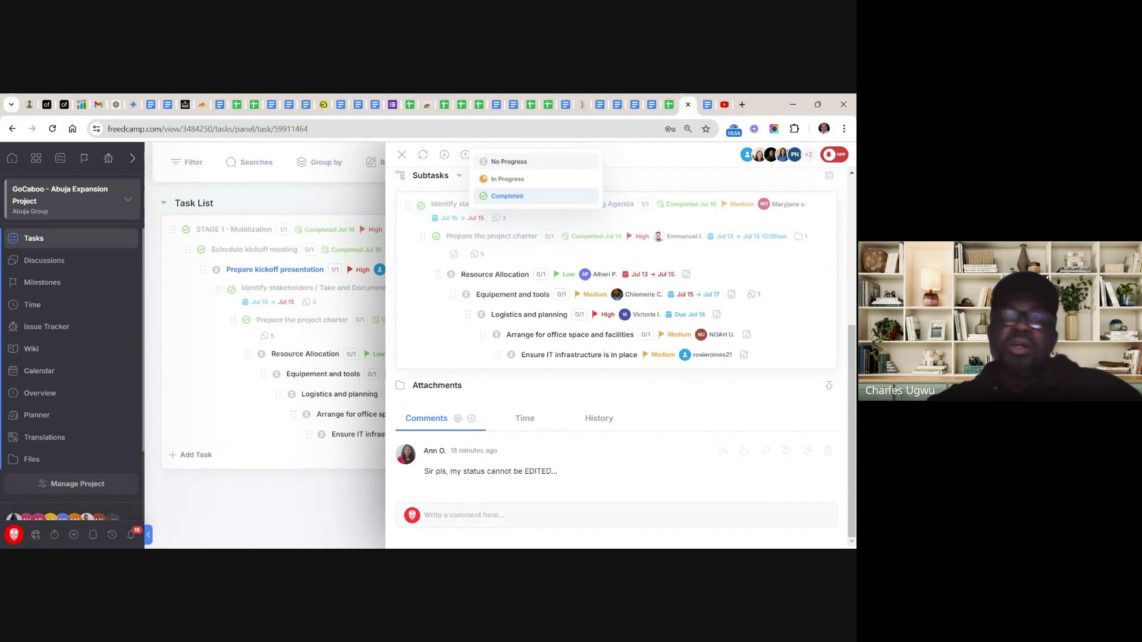
left_click(447, 518)
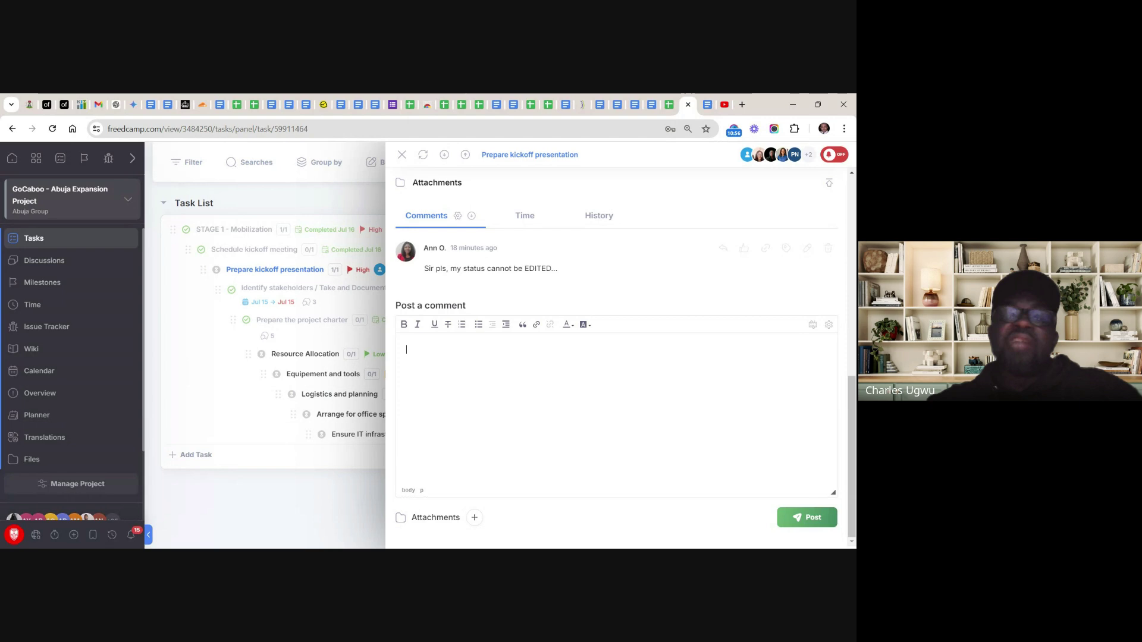
scroll(618, 345, "up", 10)
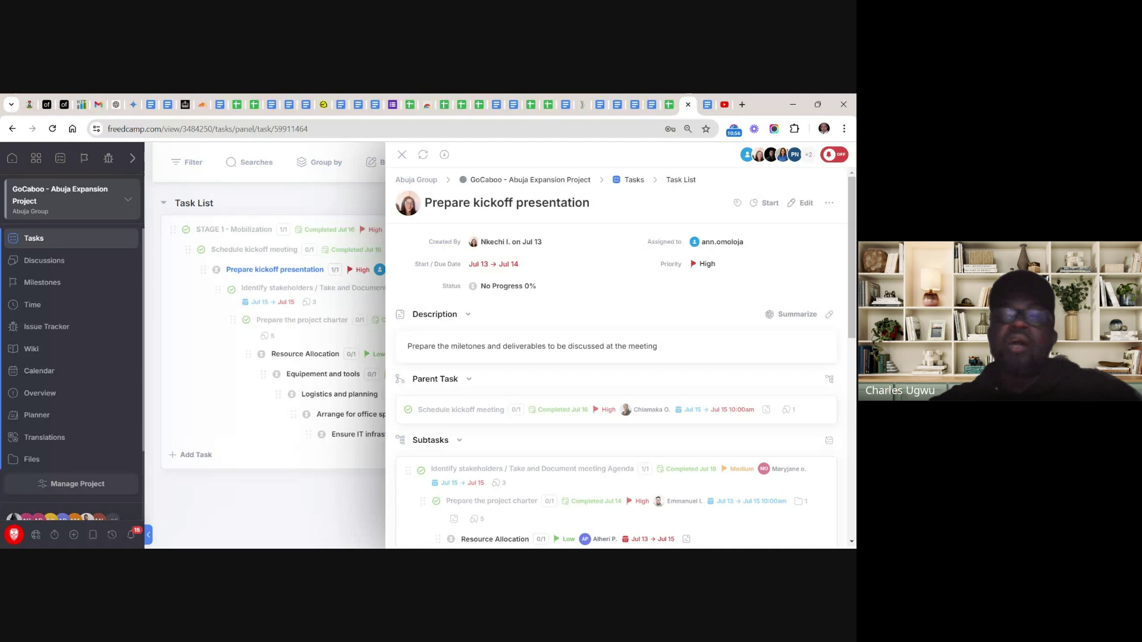
left_click(474, 288)
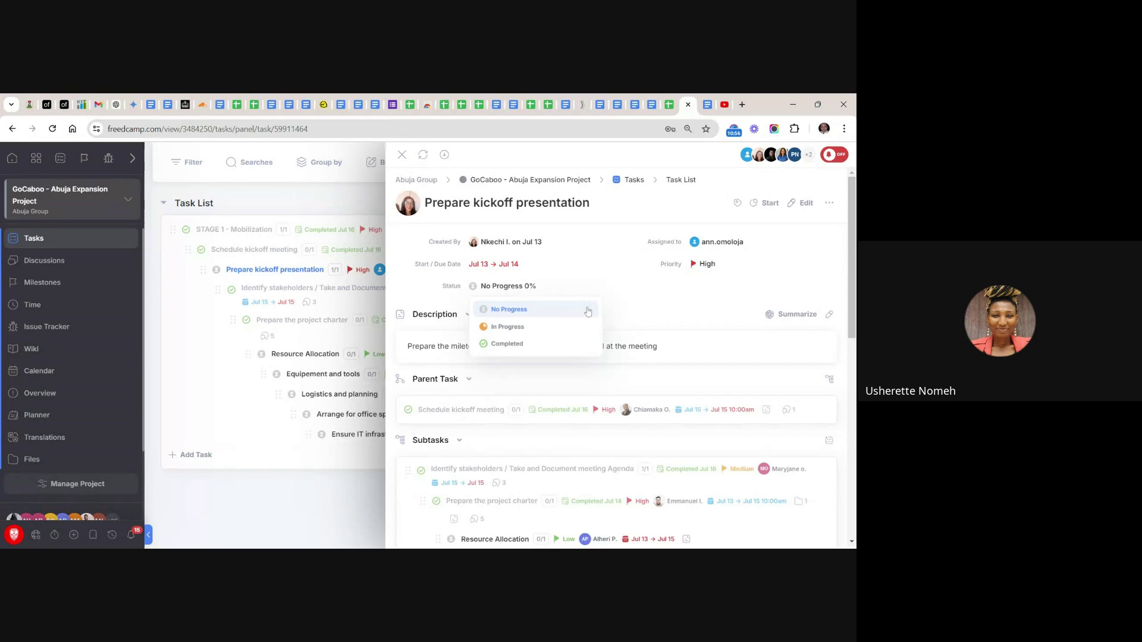
left_click(618, 293)
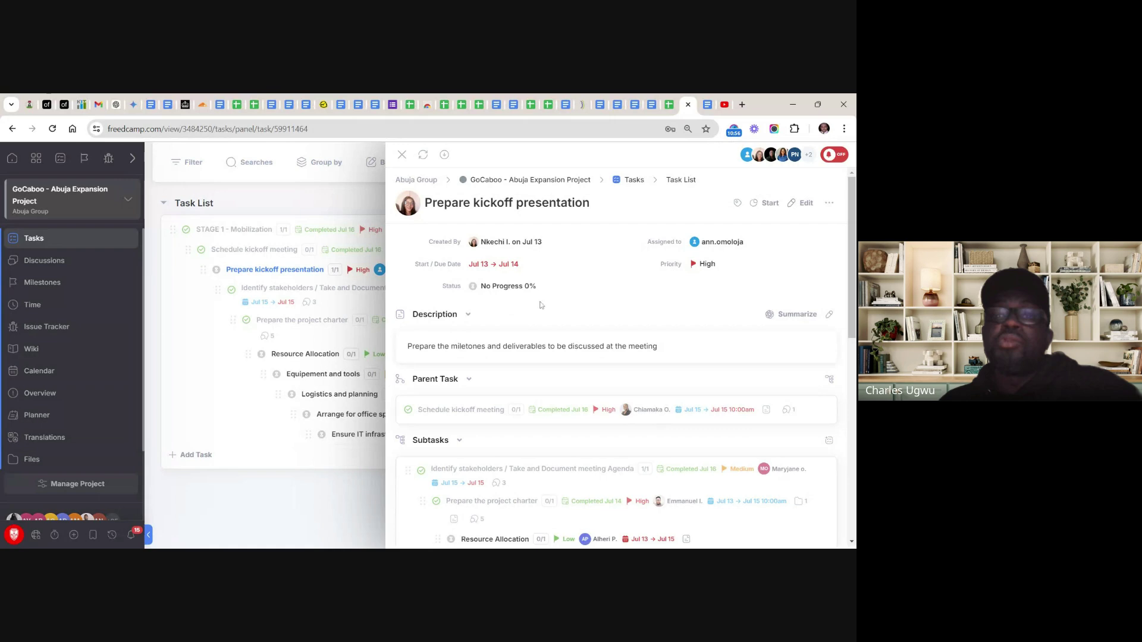
Inspect the list of selectable assignees for the Prepare kickoff presentation task and recheck its status choices
left_click(697, 246)
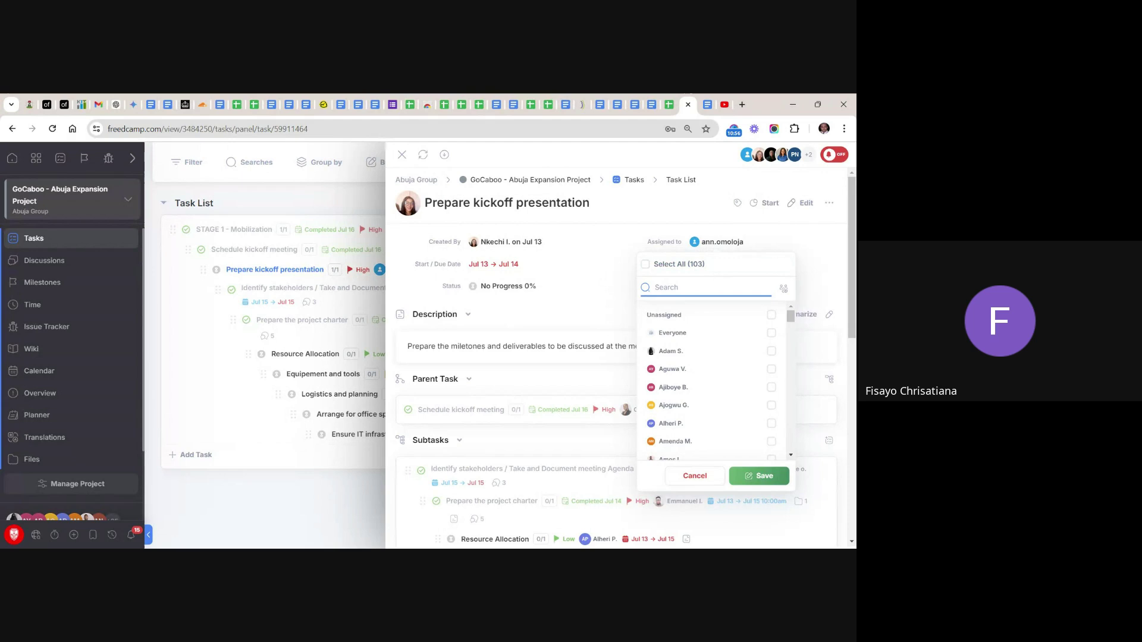
left_click(739, 250)
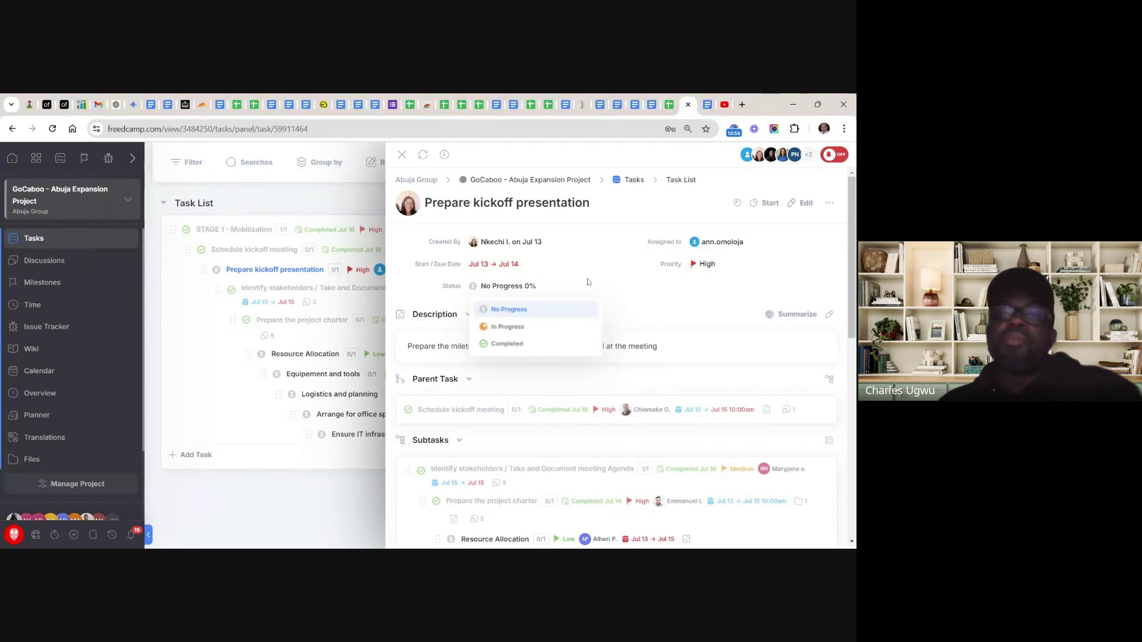
left_click(413, 287)
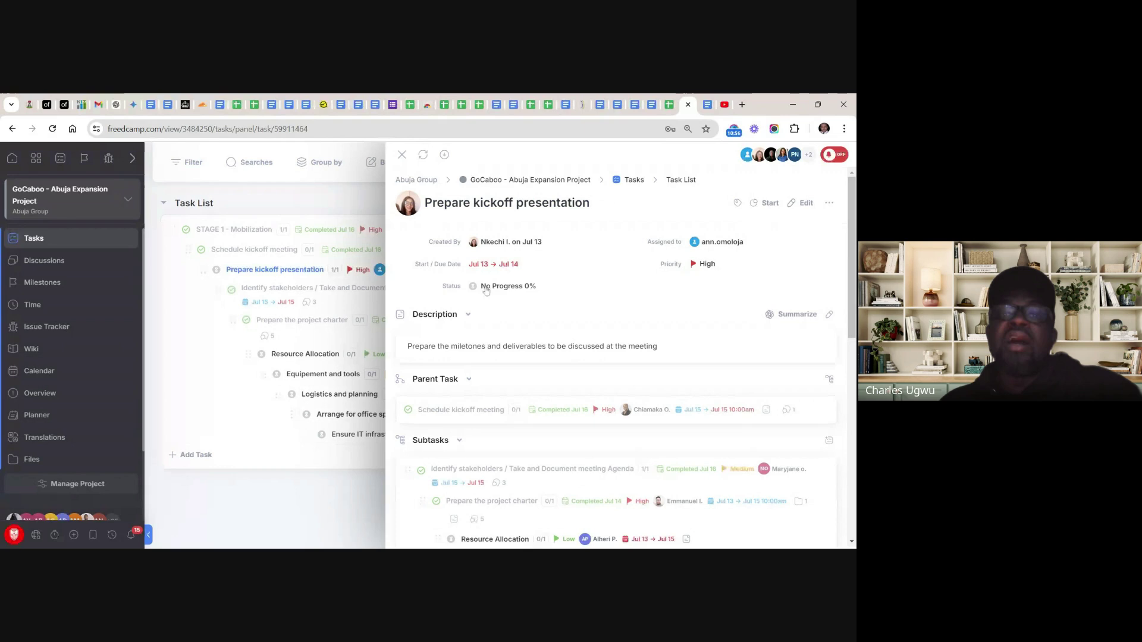
left_click(517, 287)
left_click(639, 308)
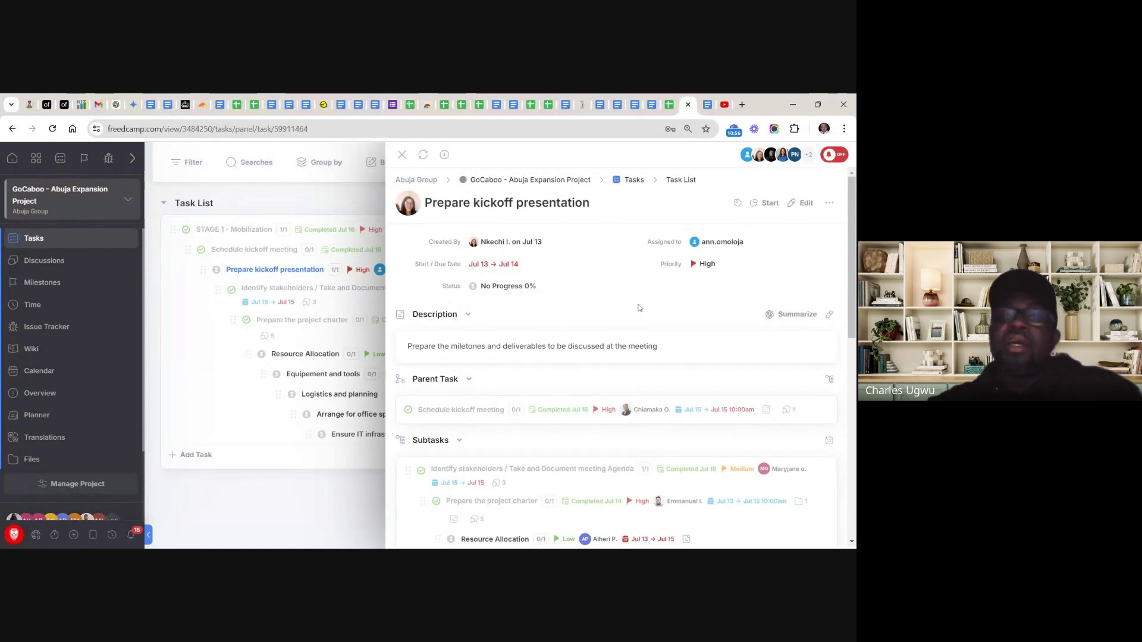
Read the Prepare kickoff presentation task's subtasks and comments, and view the task creator's contact card before closing the card
scroll(640, 308, "down", 6)
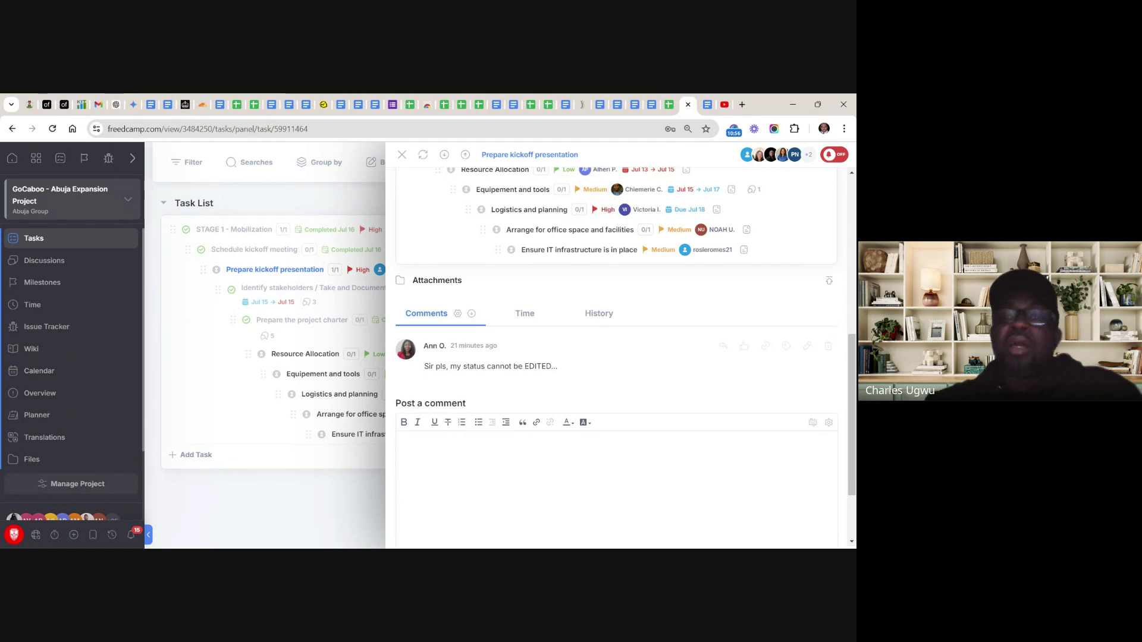
scroll(616, 357, "down", 2)
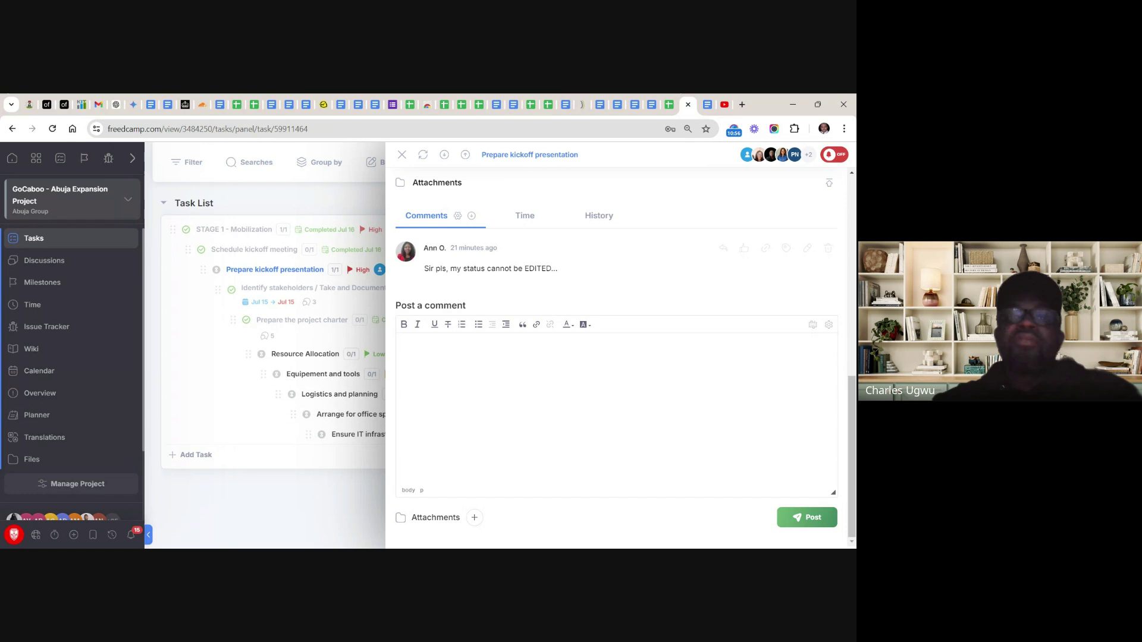
scroll(616, 357, "up", 5)
scroll(465, 320, "up", 2)
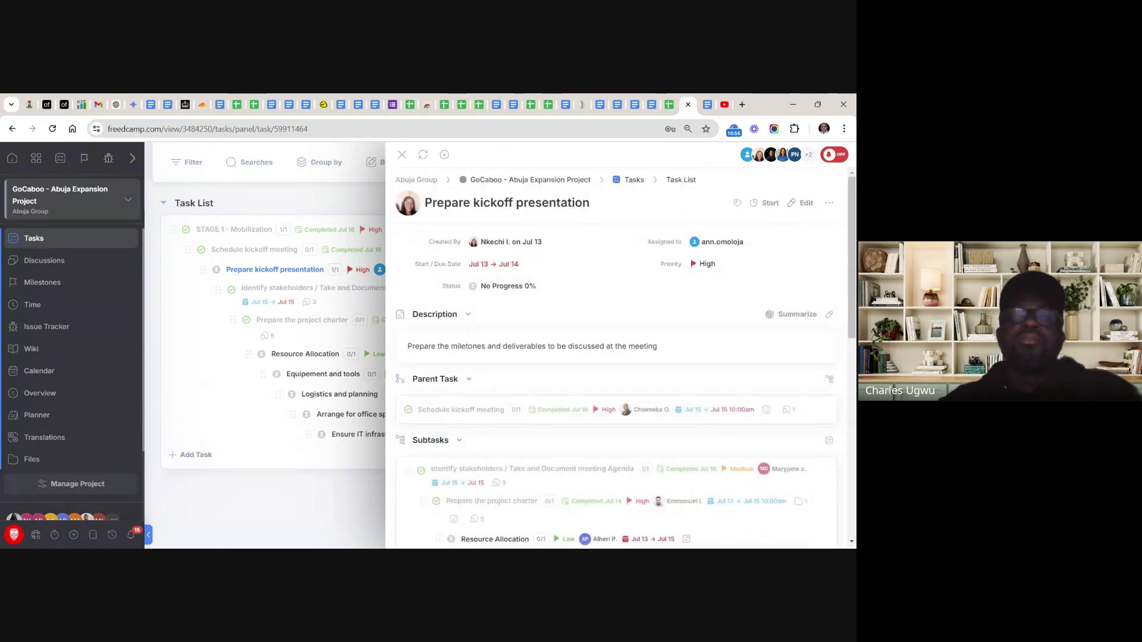
left_click(411, 212)
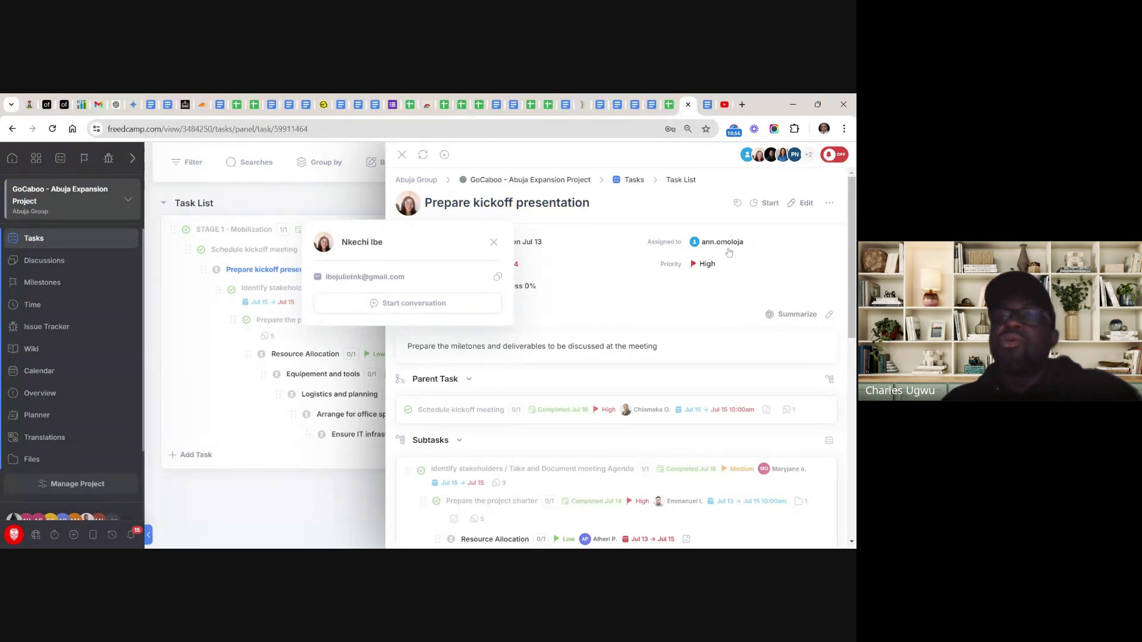
left_click(494, 242)
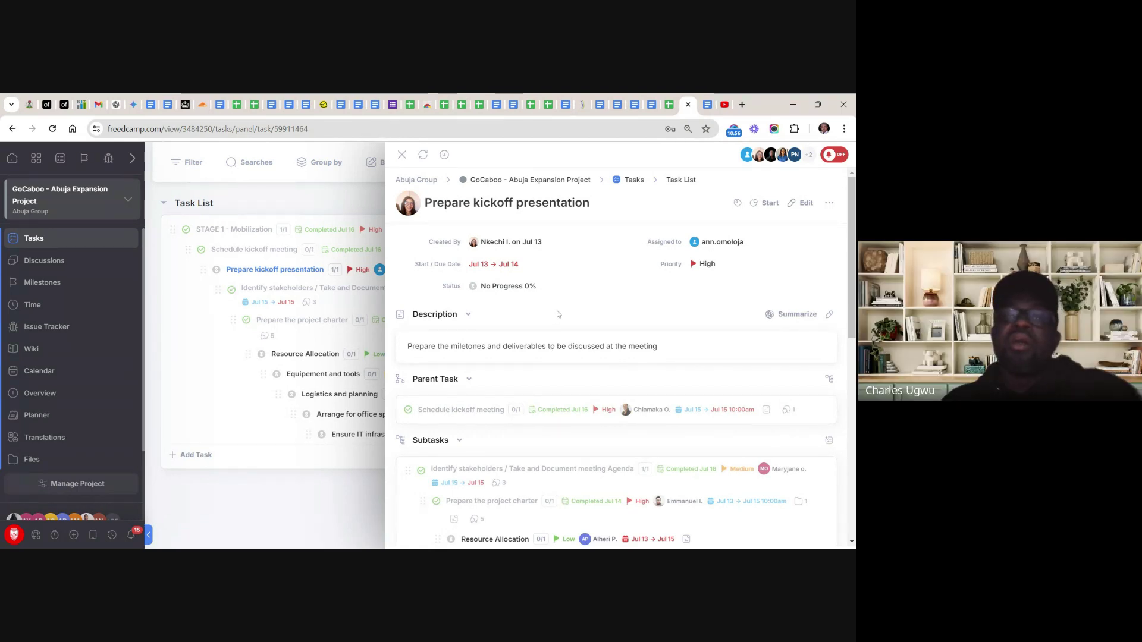
Show the status options of the Prepare kickoff presentation task once more, dismiss them, and close the task
left_click(474, 289)
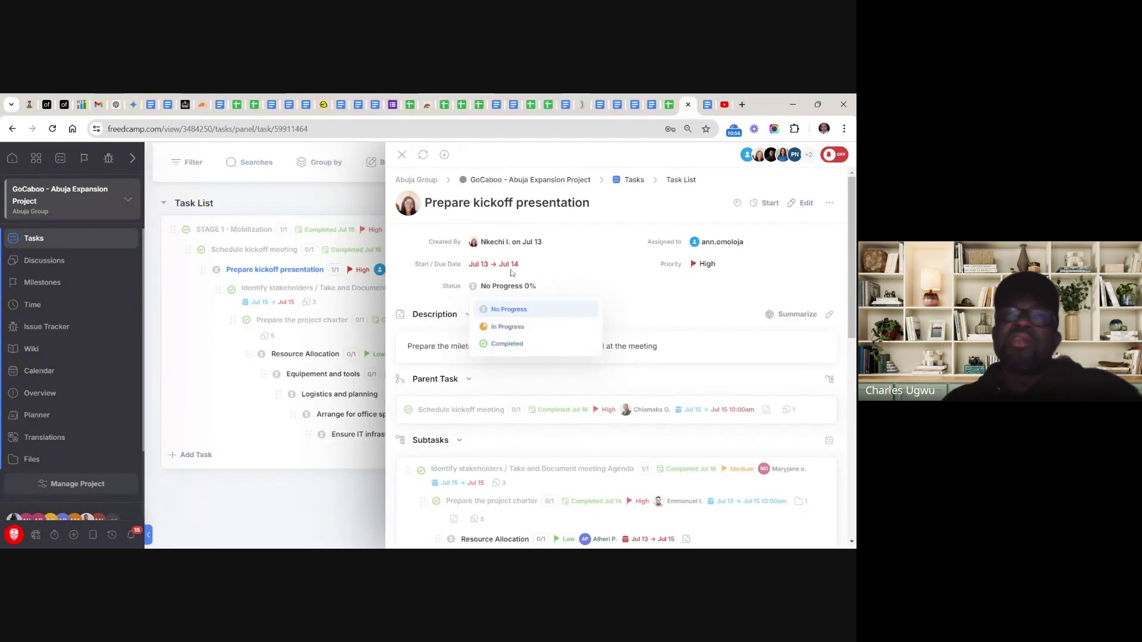
left_click(631, 297)
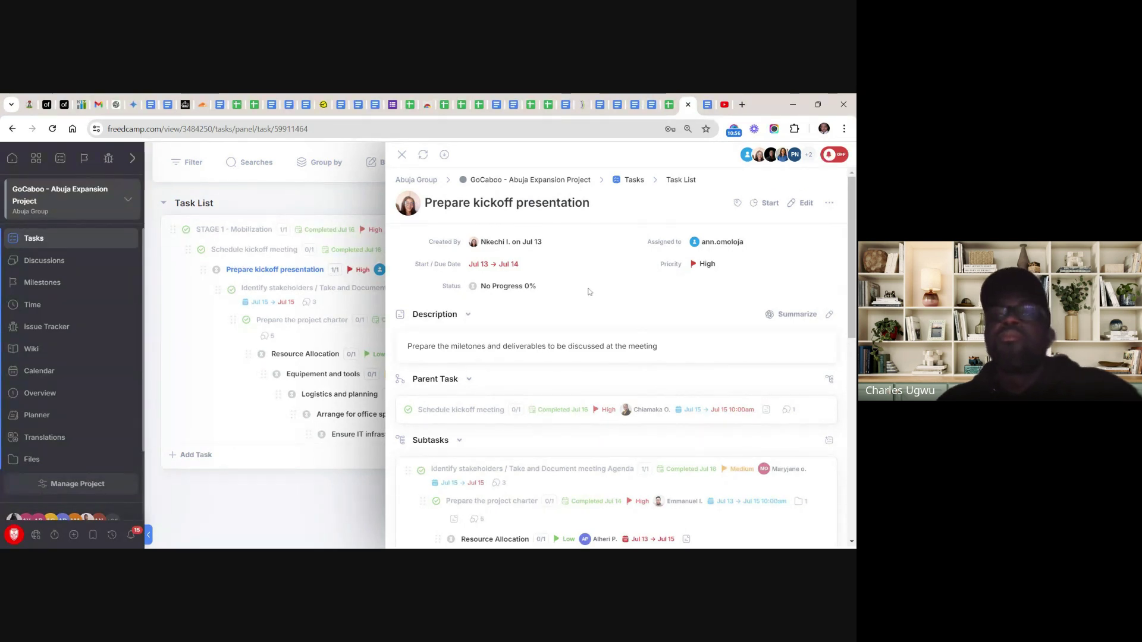
left_click(401, 155)
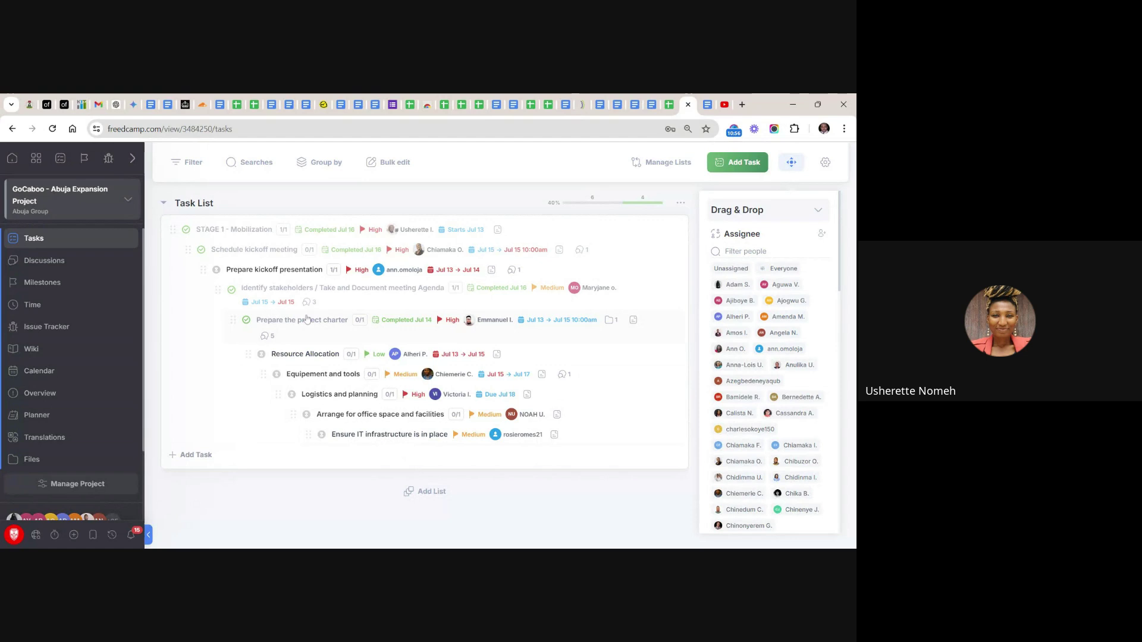
Open the STAGE 1 - Mobilization task, review its details and subtasks, and return to the Abuja project's task list
left_click(259, 232)
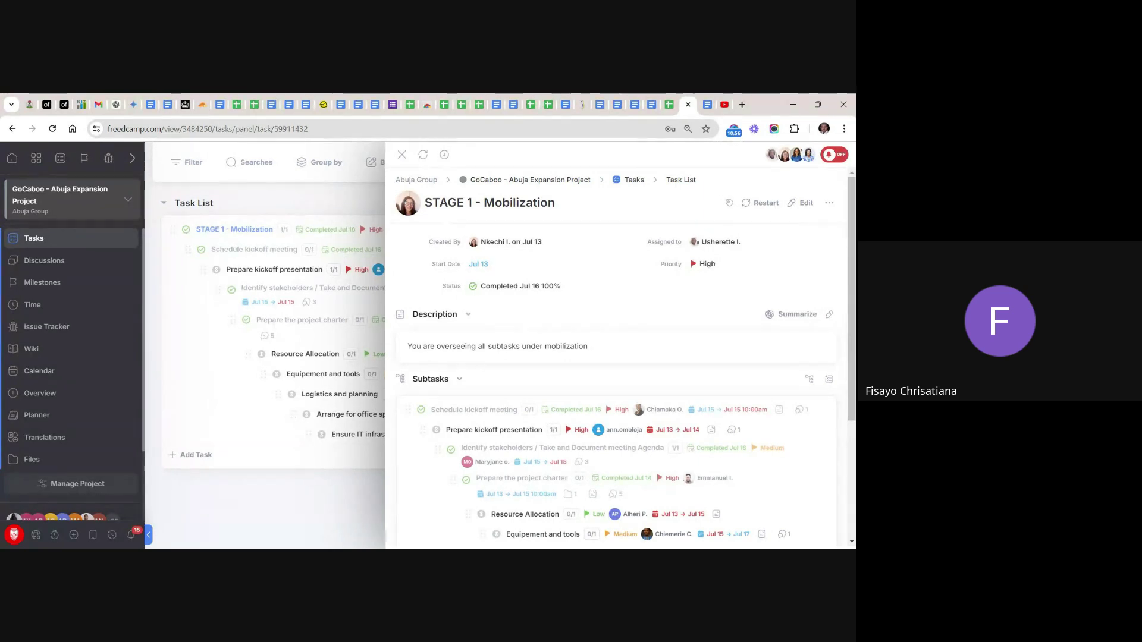
scroll(618, 356, "down", 1)
scroll(619, 356, "up", 1)
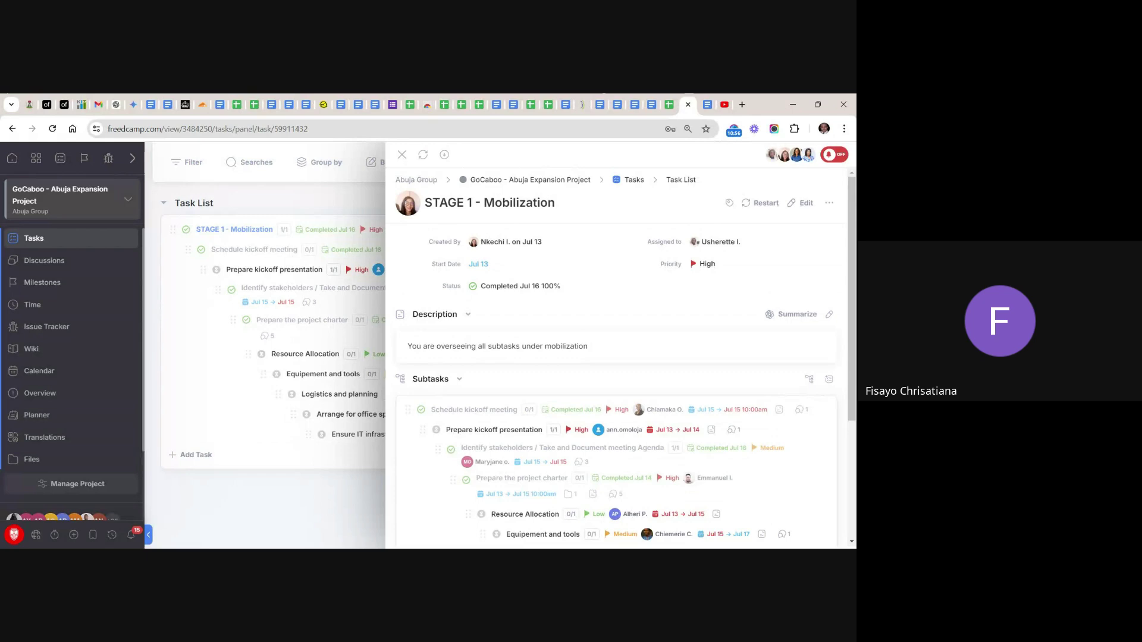
left_click(402, 154)
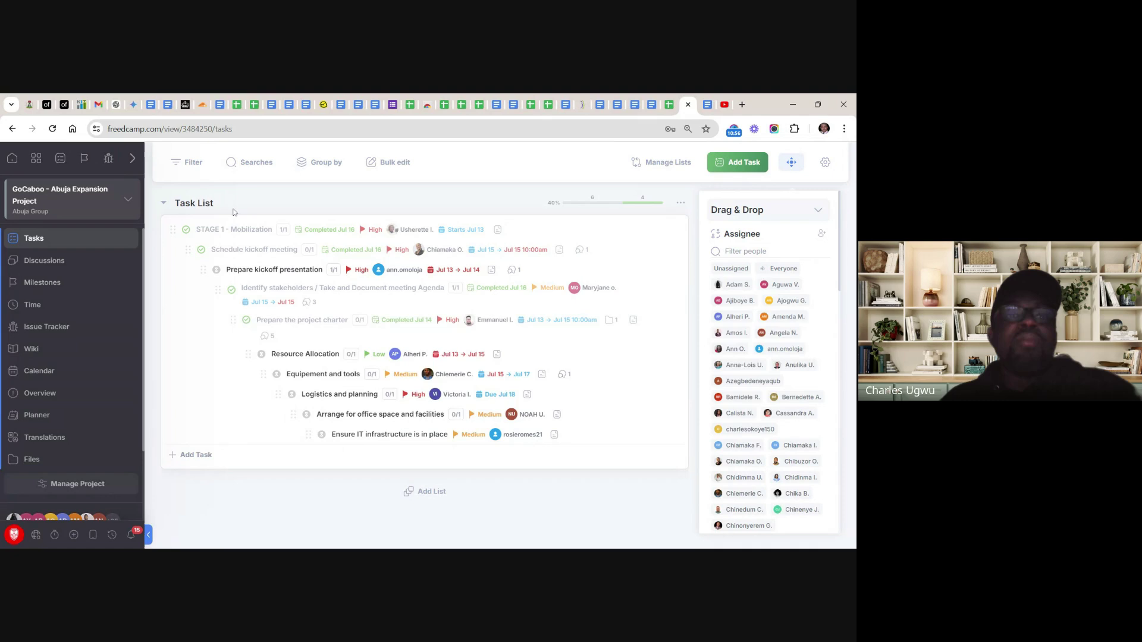
left_click(188, 205)
left_click(188, 206)
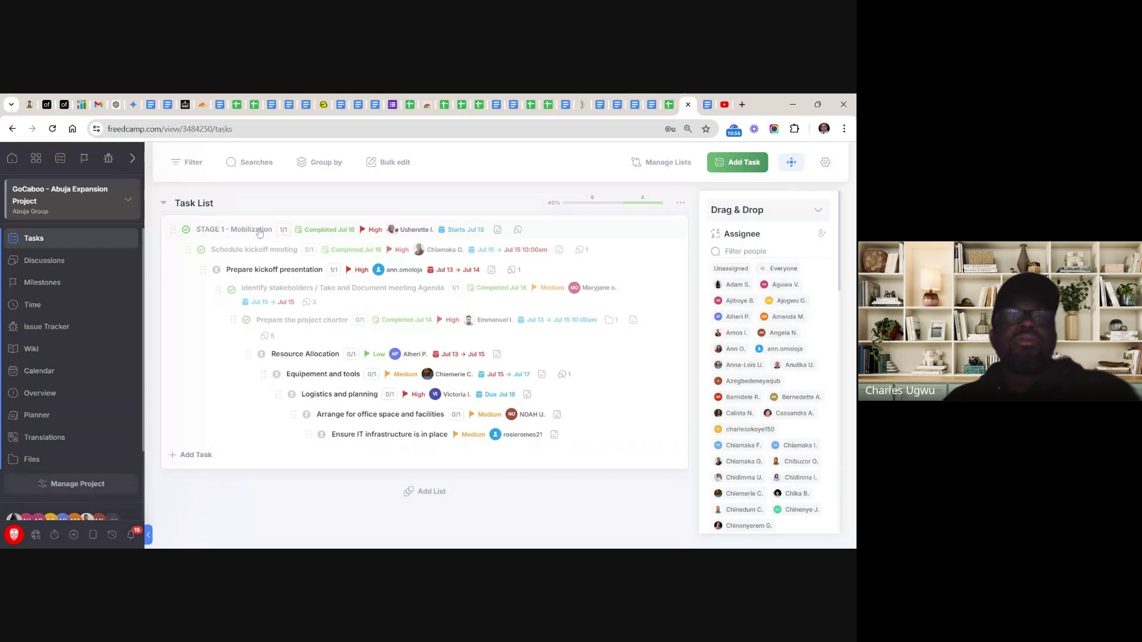
Rename the Abuja project's task list to "STAGE 1: Mobilization" and save it
left_click(680, 204)
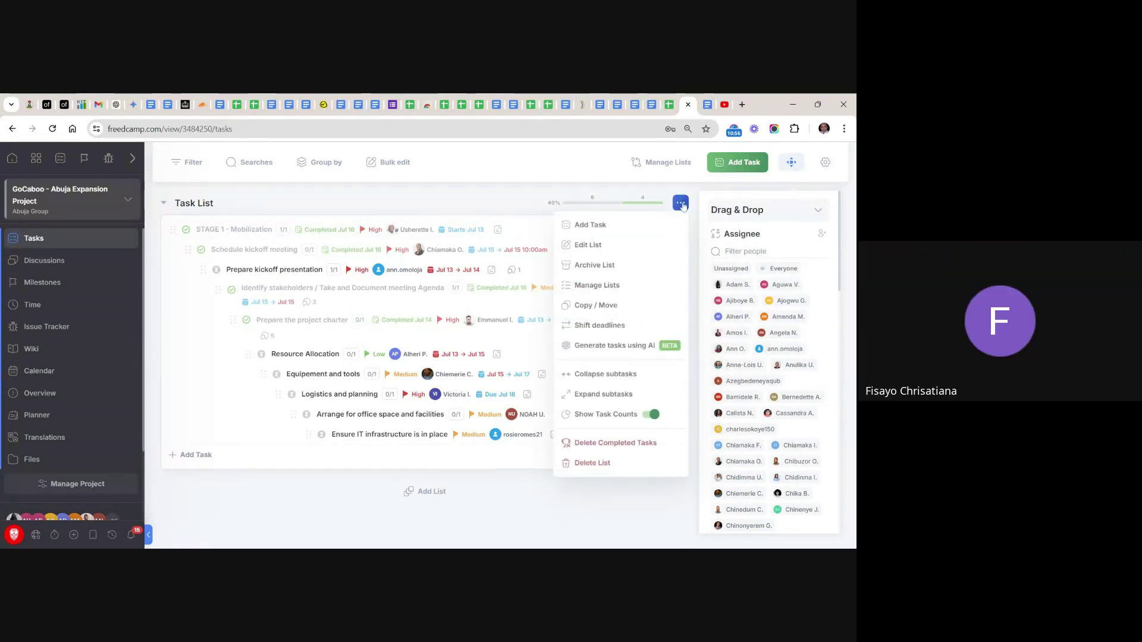
left_click(589, 246)
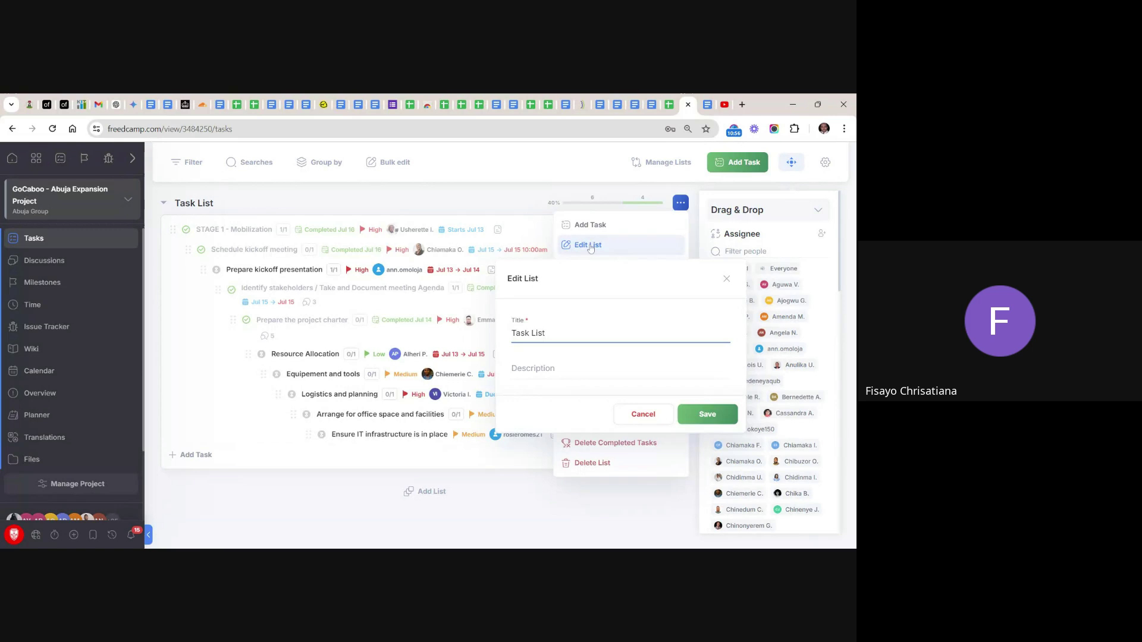
key("BackSpace")
key("BackSpace")
key("BackSpace")
key("BackSpace")
key("BackSpace")
key("BackSpace")
key("BackSpace")
key("BackSpace")
key("BackSpace")
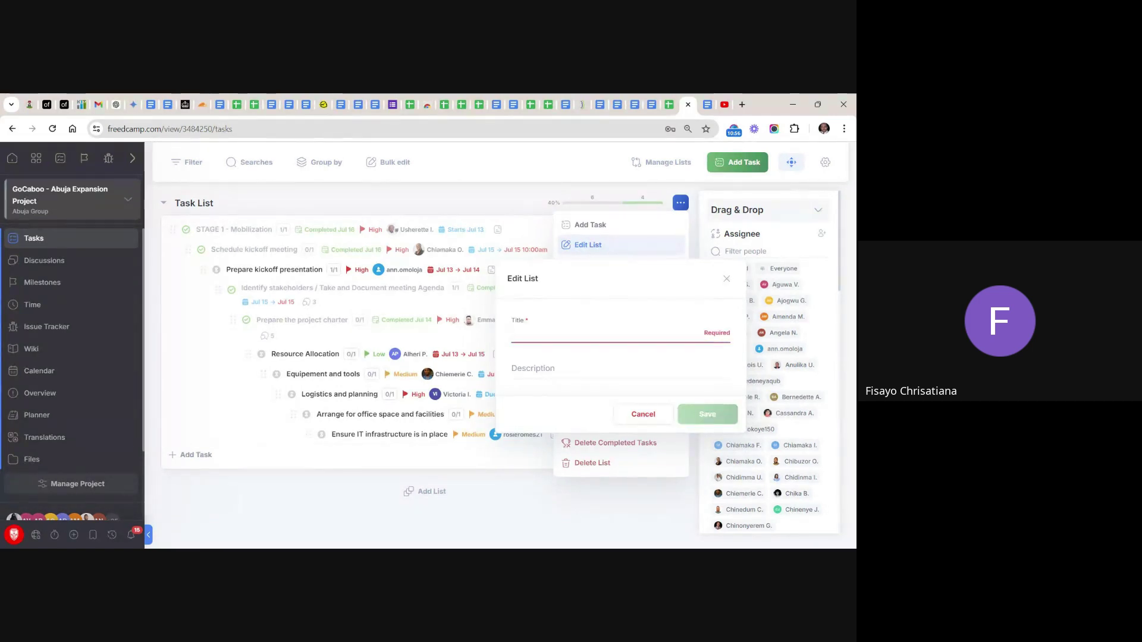
type("S")
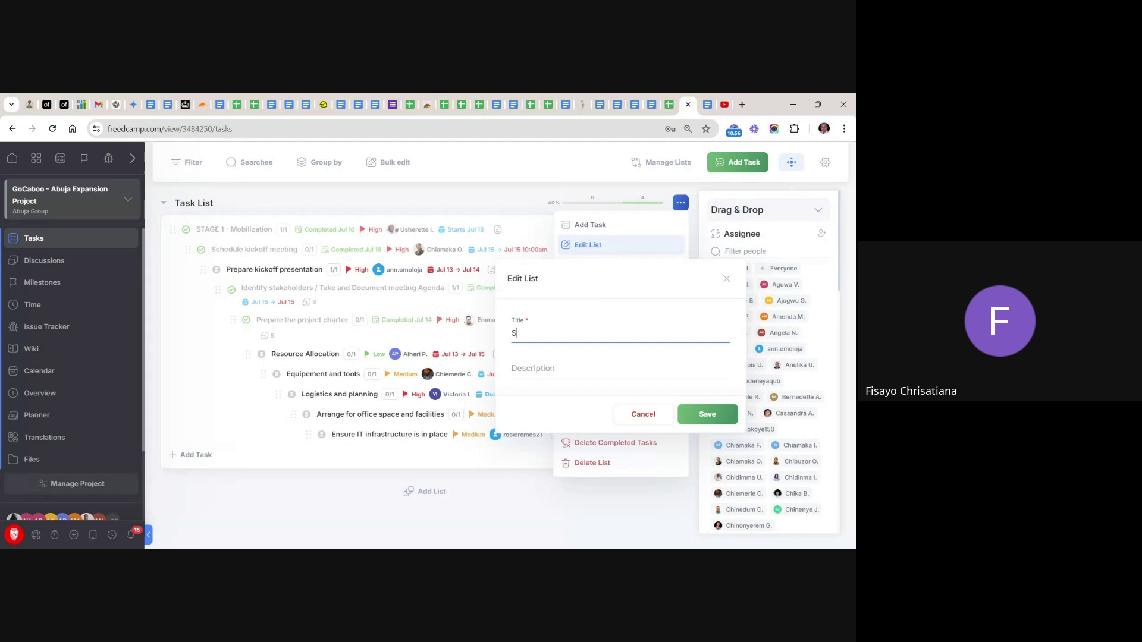
type("TAGE 1")
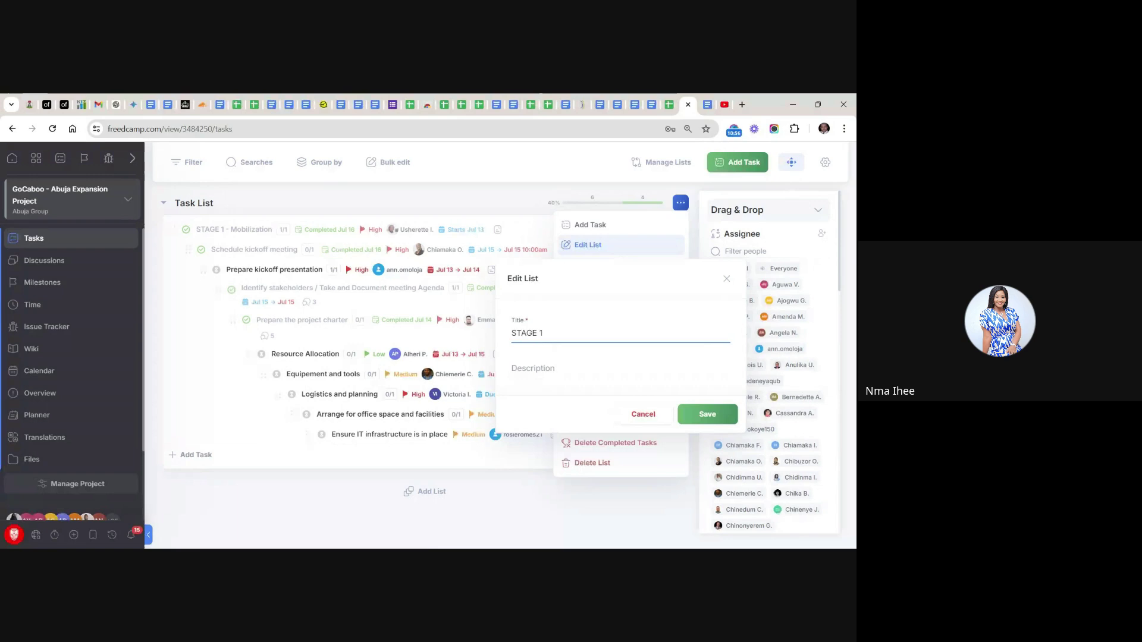
type(": M")
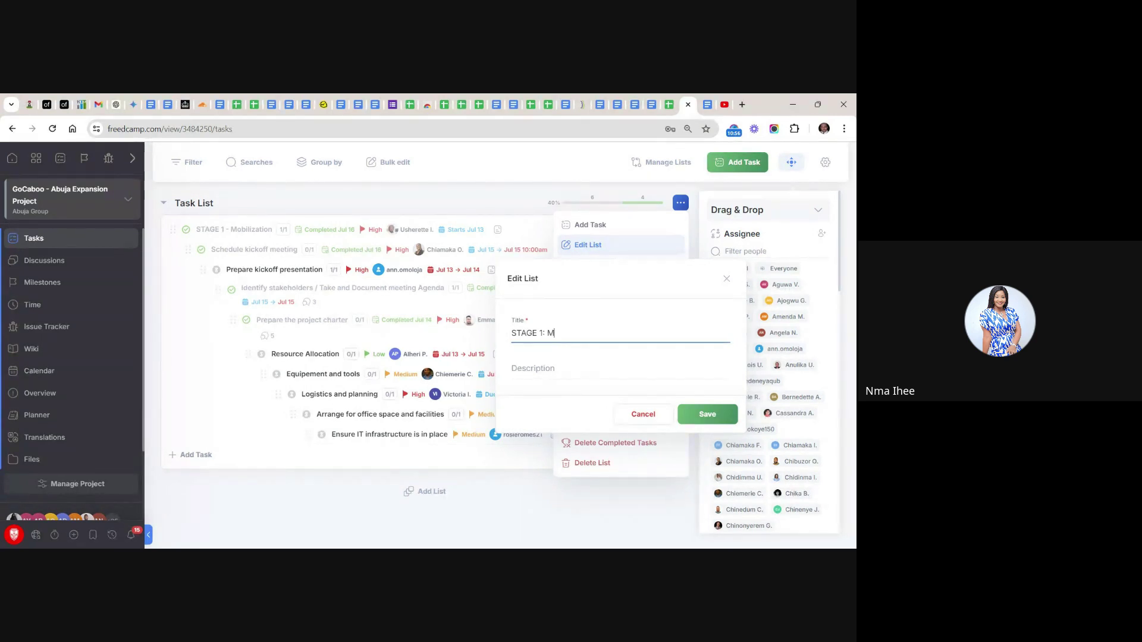
type("obili")
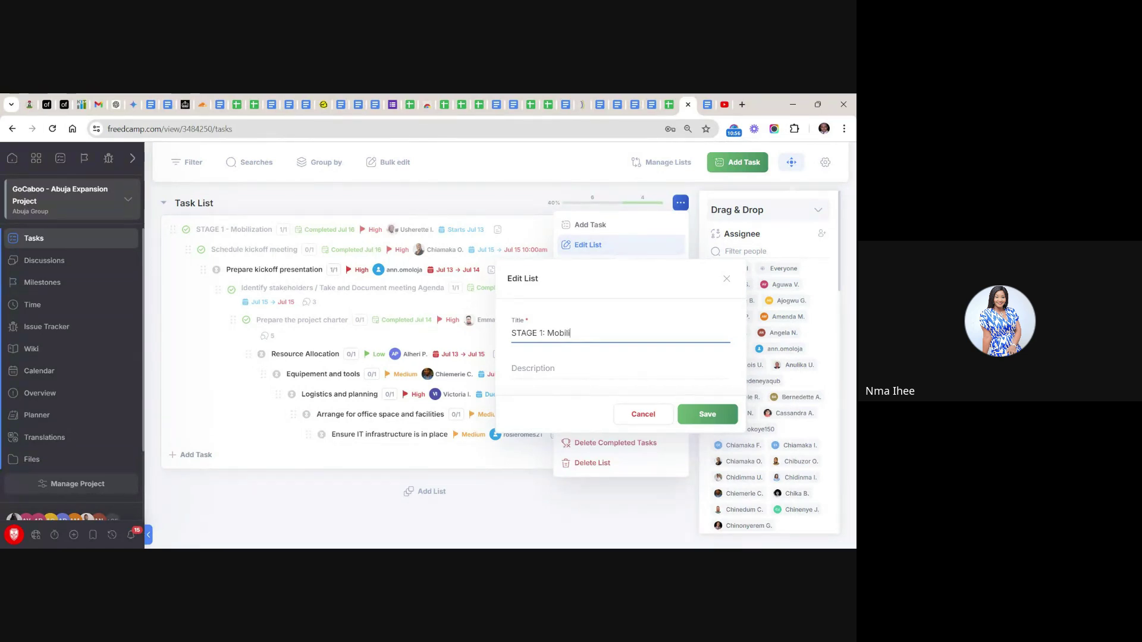
type("zation")
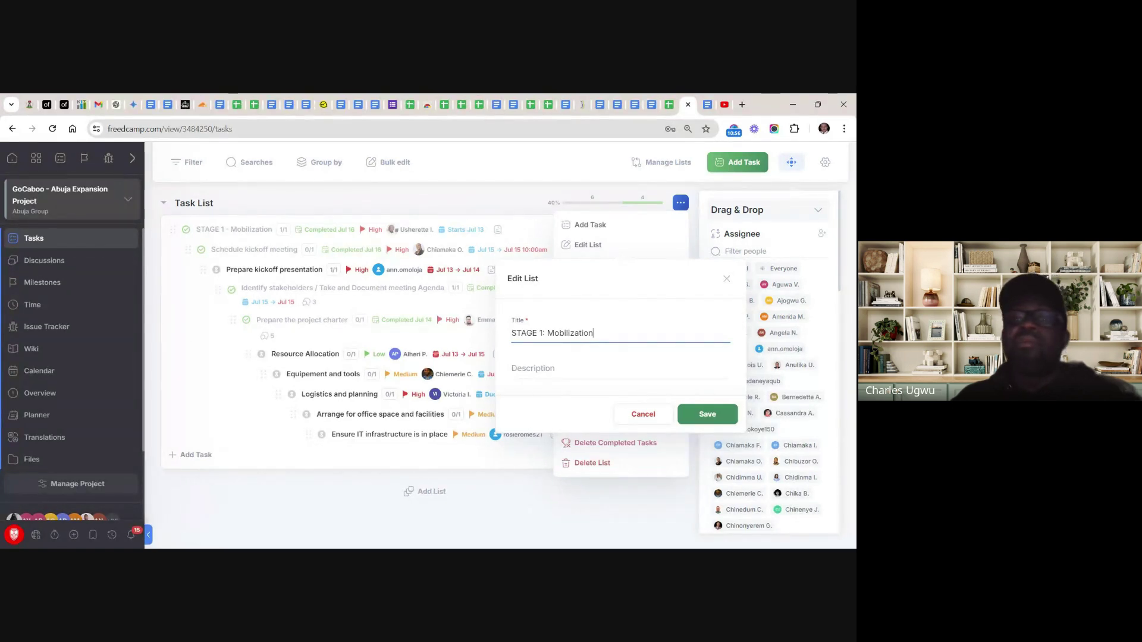
left_click(707, 416)
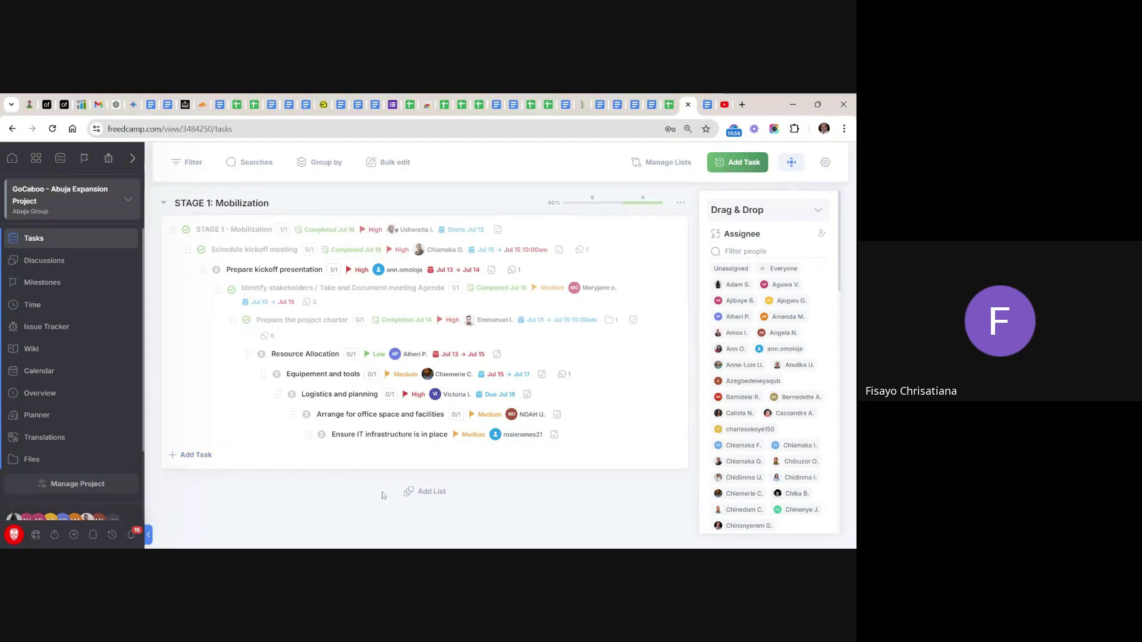
Add a new list titled "STAGE 2:" to the Abuja project's tasks
left_click(424, 494)
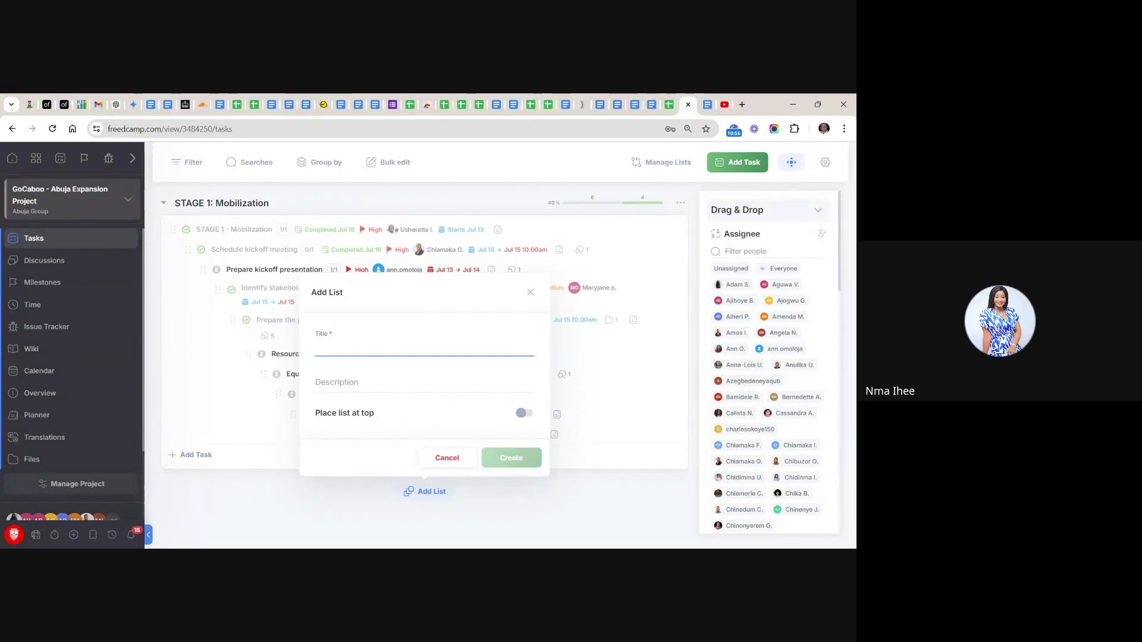
type("Sta")
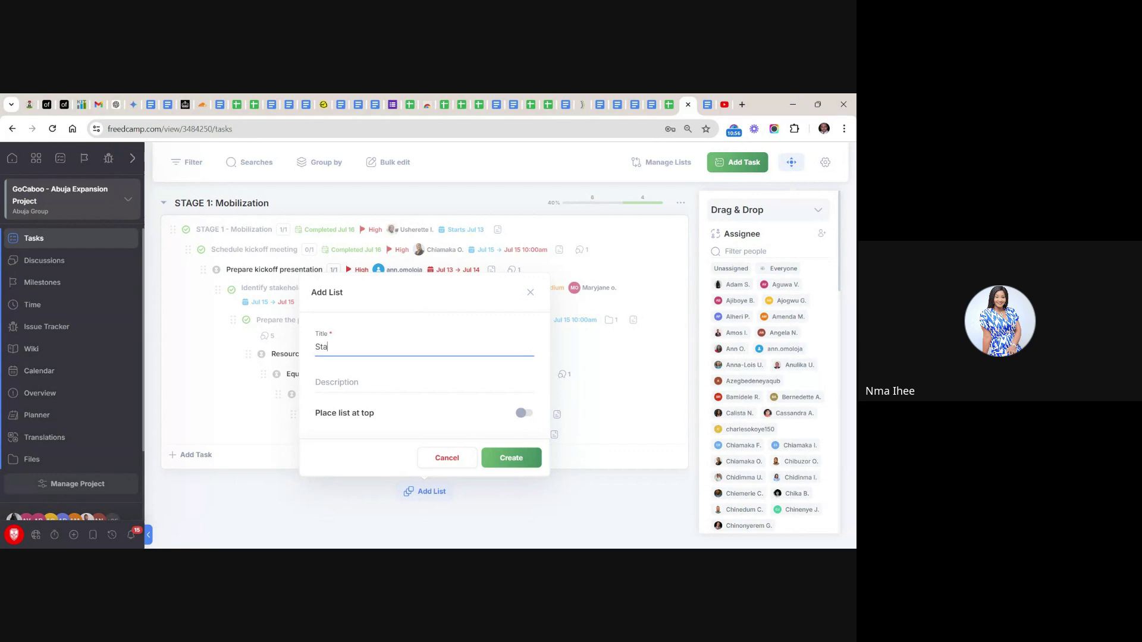
type("ge")
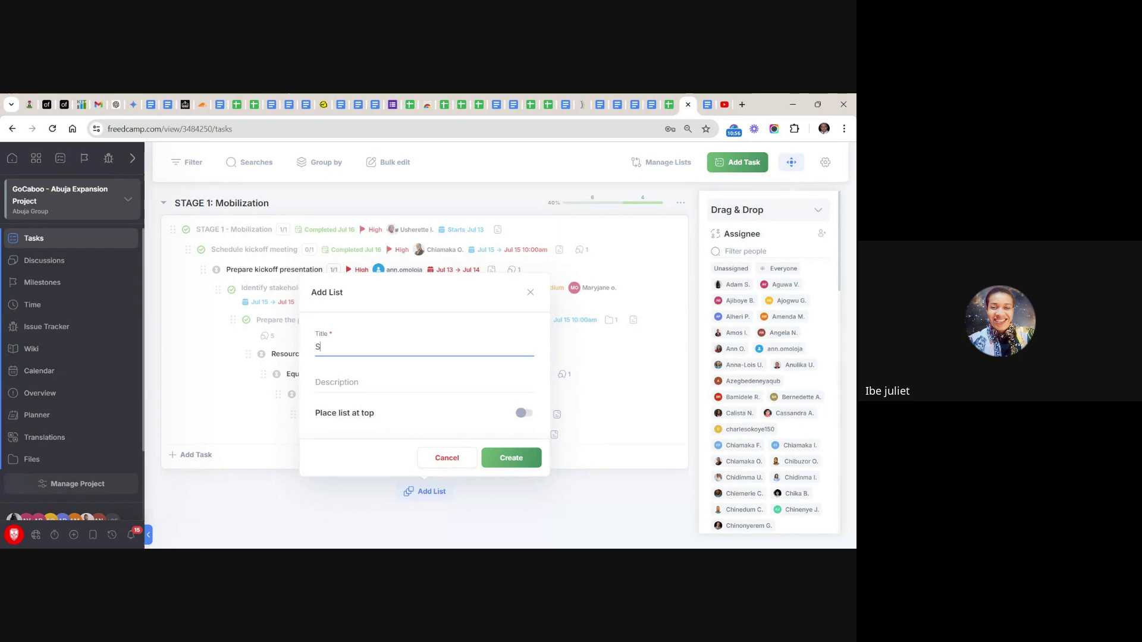
type("TAGE 2:")
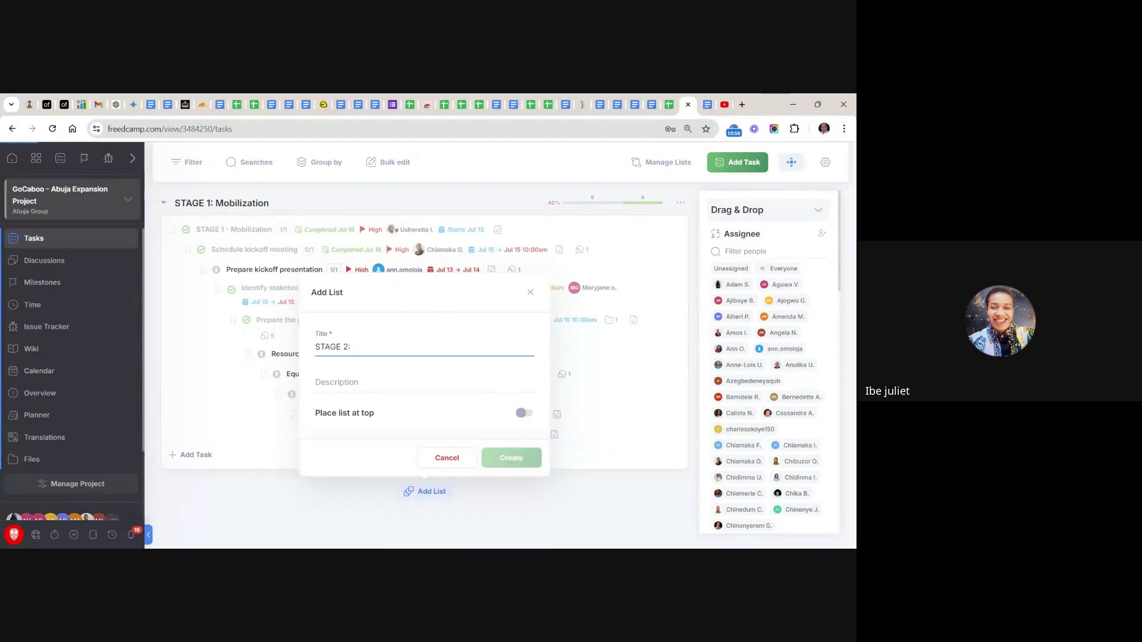
key("Return")
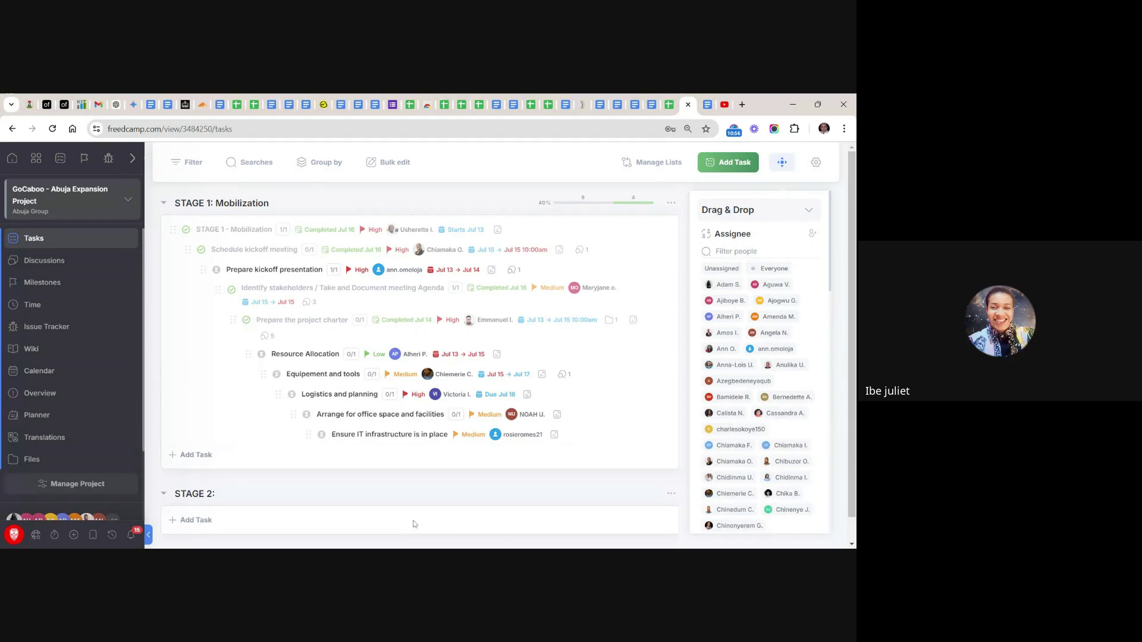
Create another list titled "STAGE 3:" below STAGE 2 in the Abuja project
scroll(415, 524, "down", 1)
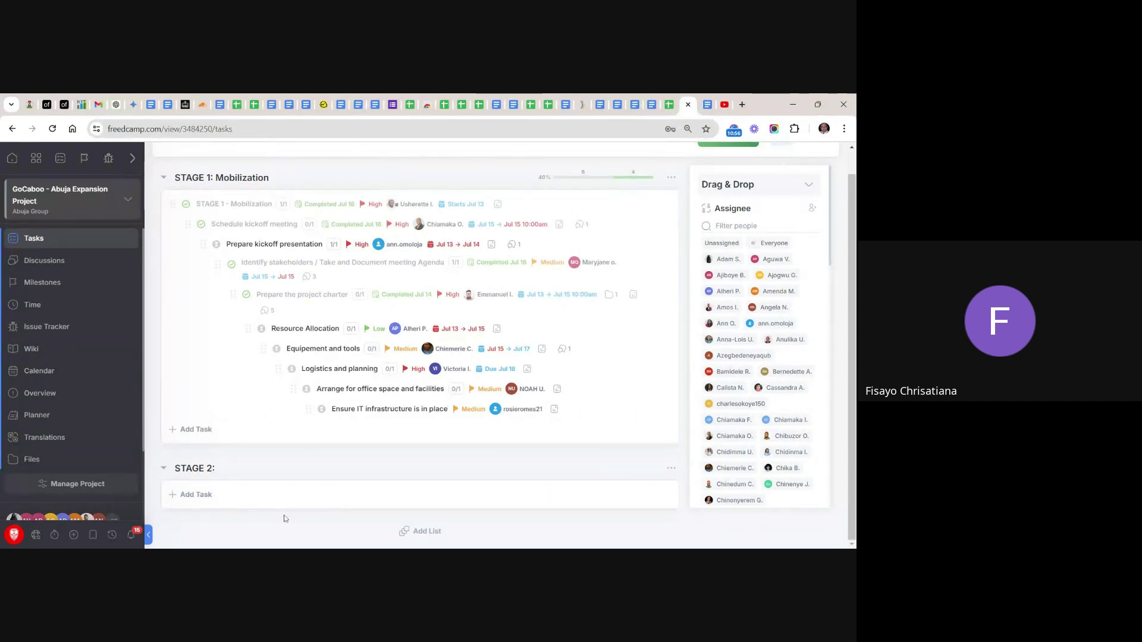
left_click(430, 530)
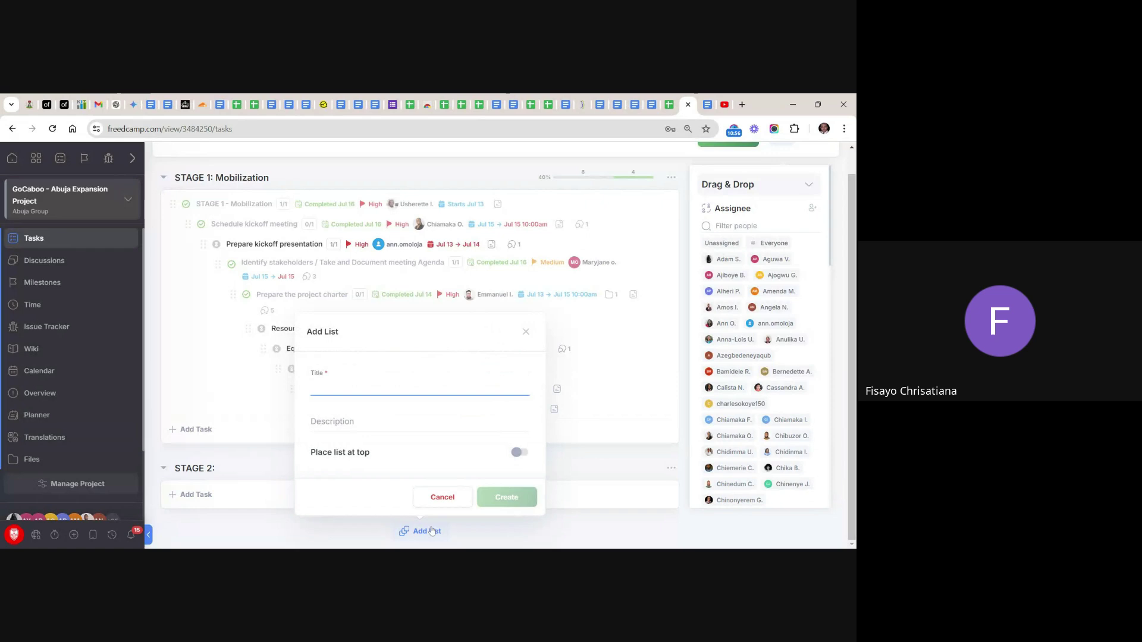
type("S")
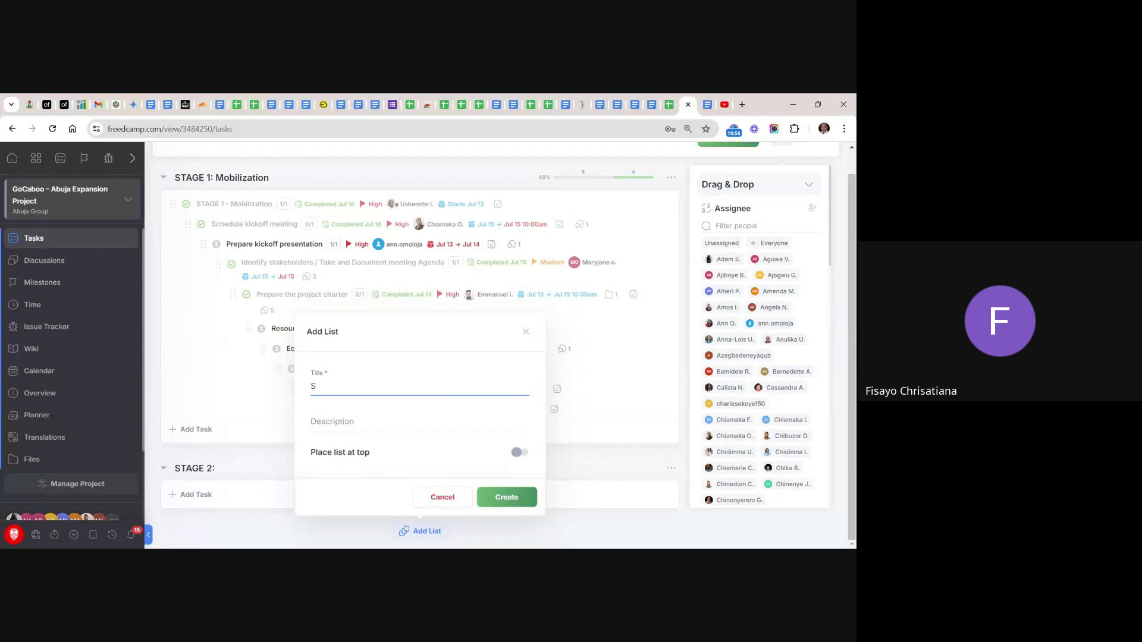
type("TAGE 3:")
left_click(514, 500)
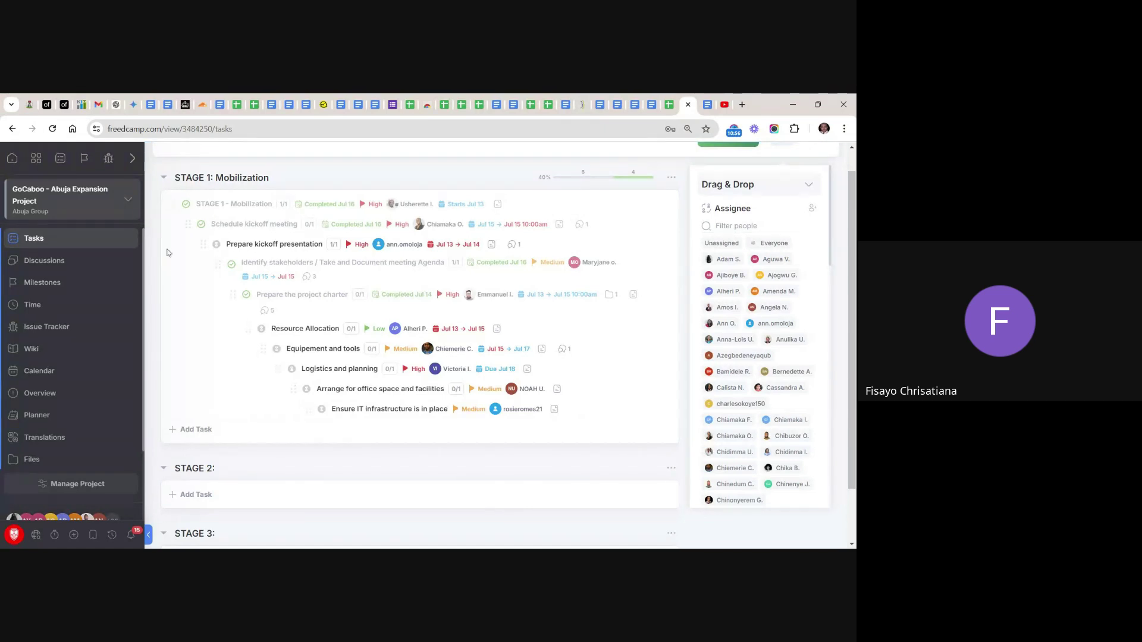
Collapse the STAGE 1: Mobilization list, expand it to show its tasks, and collapse it again
left_click(165, 178)
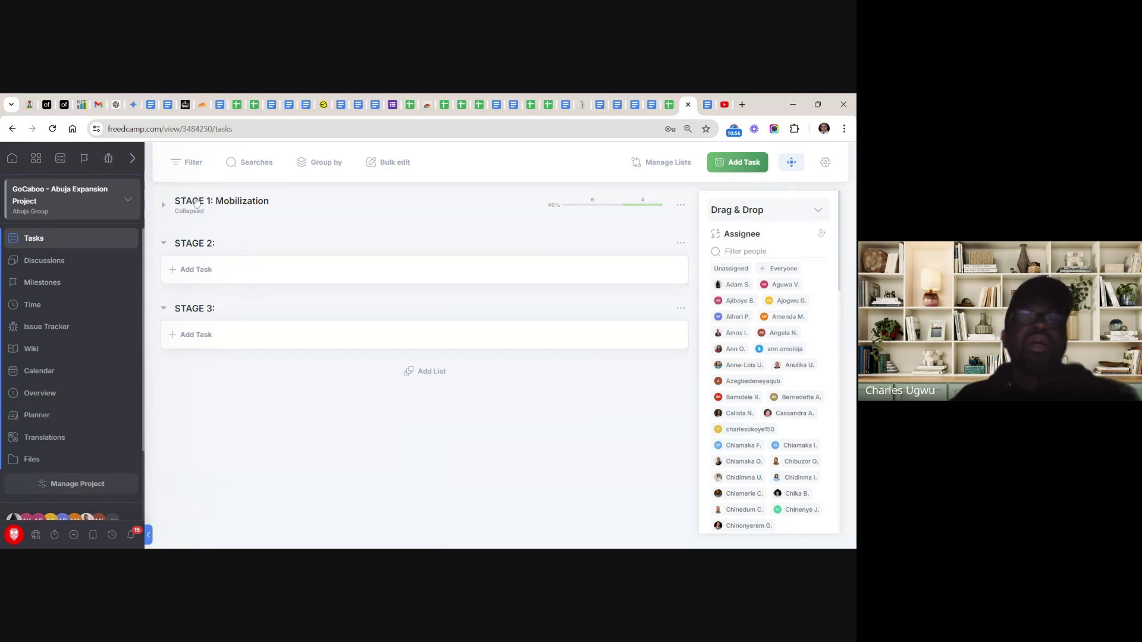
left_click(165, 207)
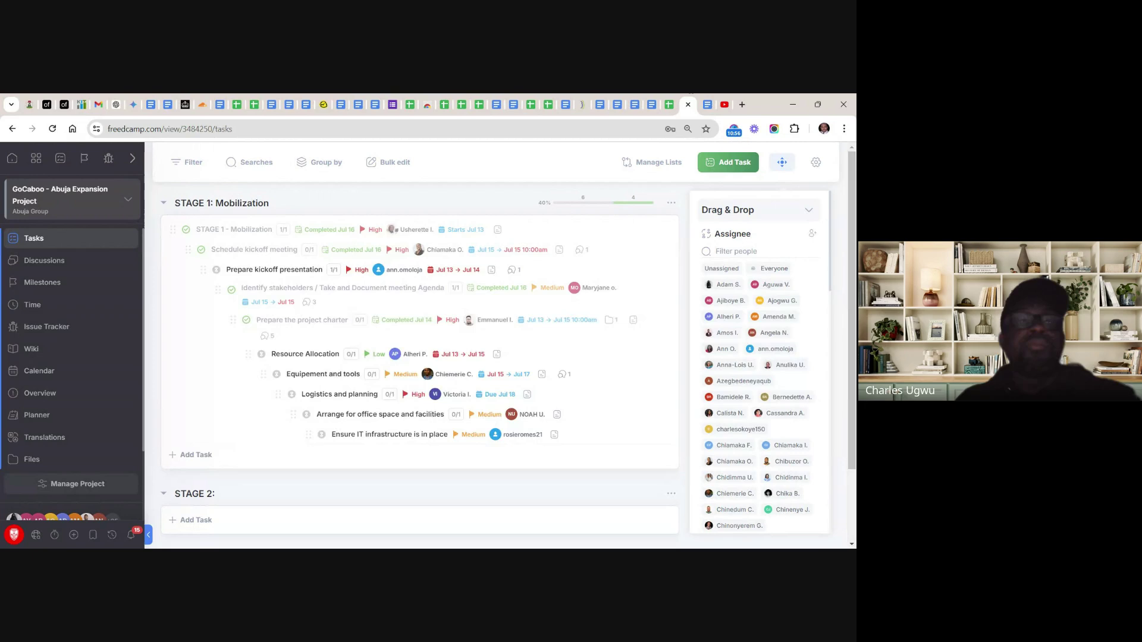
left_click(164, 203)
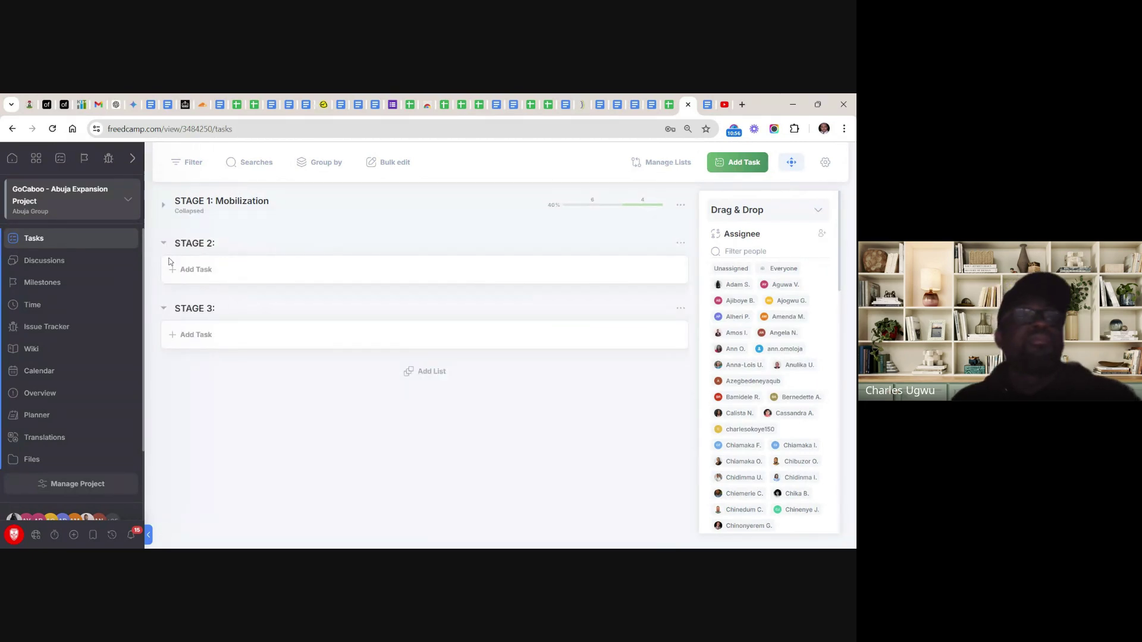
Open GoCaboo Project 1 (Kano) from the projects overview and inspect its task list, collapsing and expanding it once
left_click(36, 166)
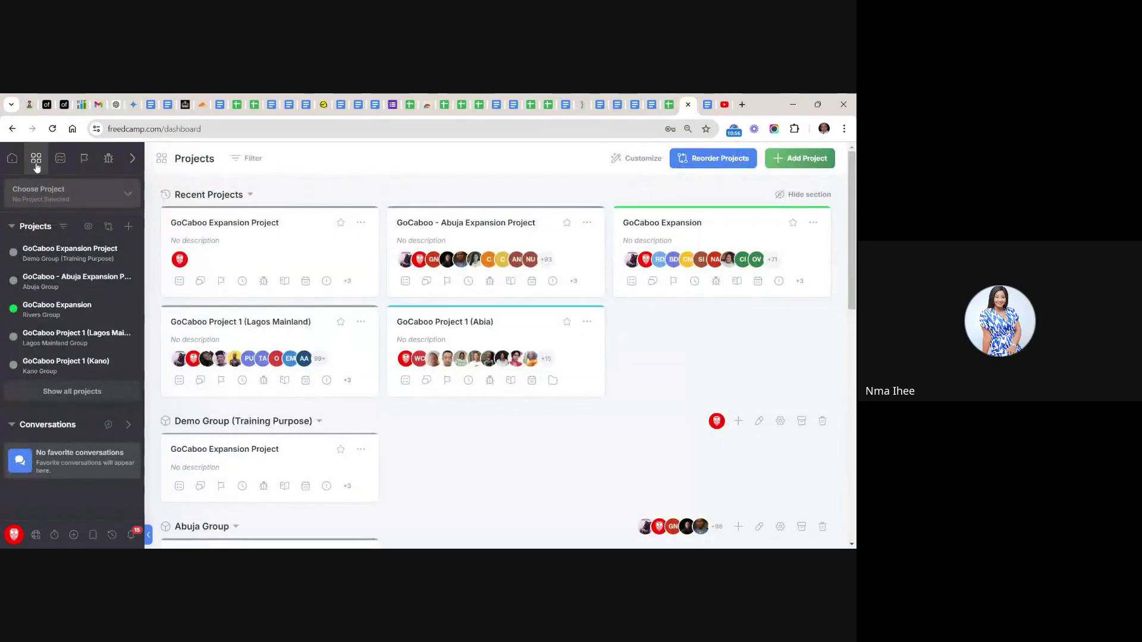
scroll(496, 345, "down", 3)
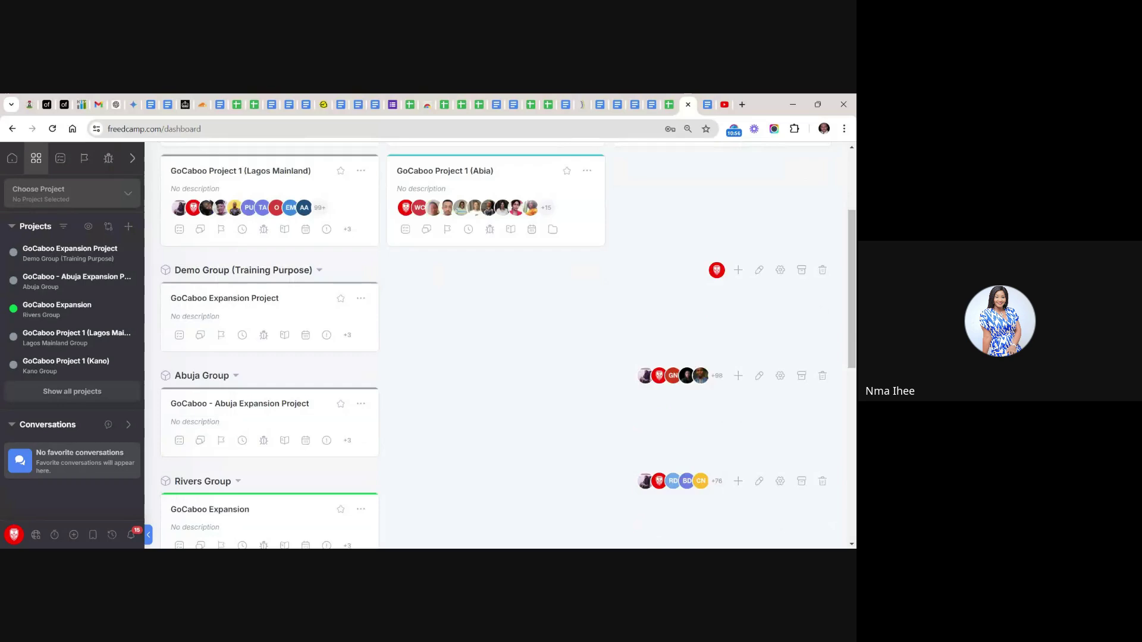
scroll(496, 344, "down", 7)
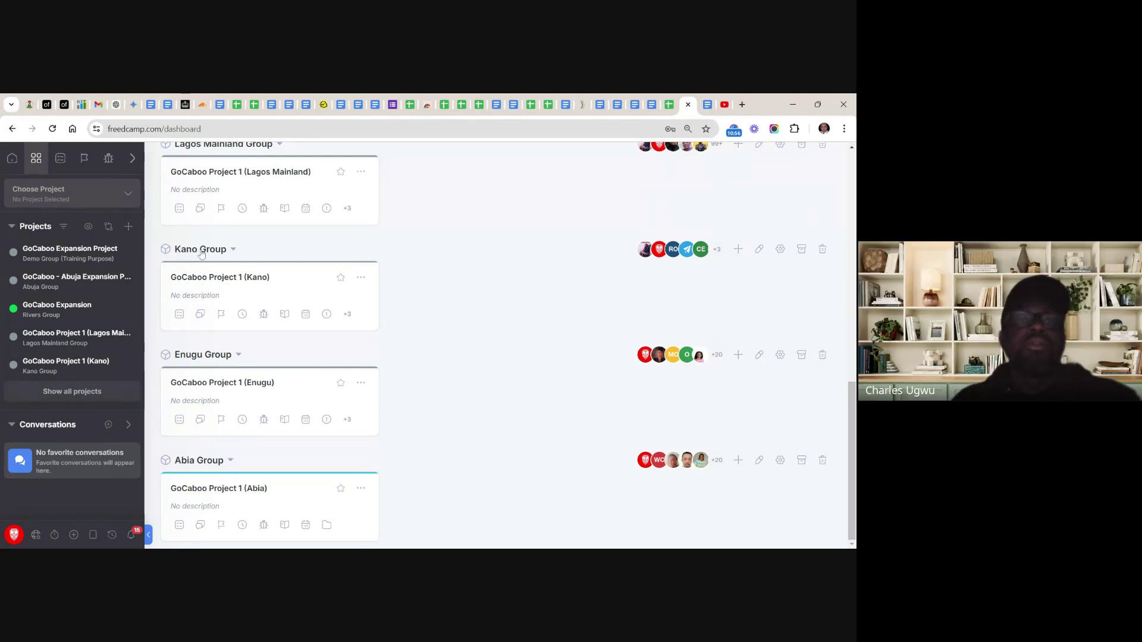
left_click(206, 283)
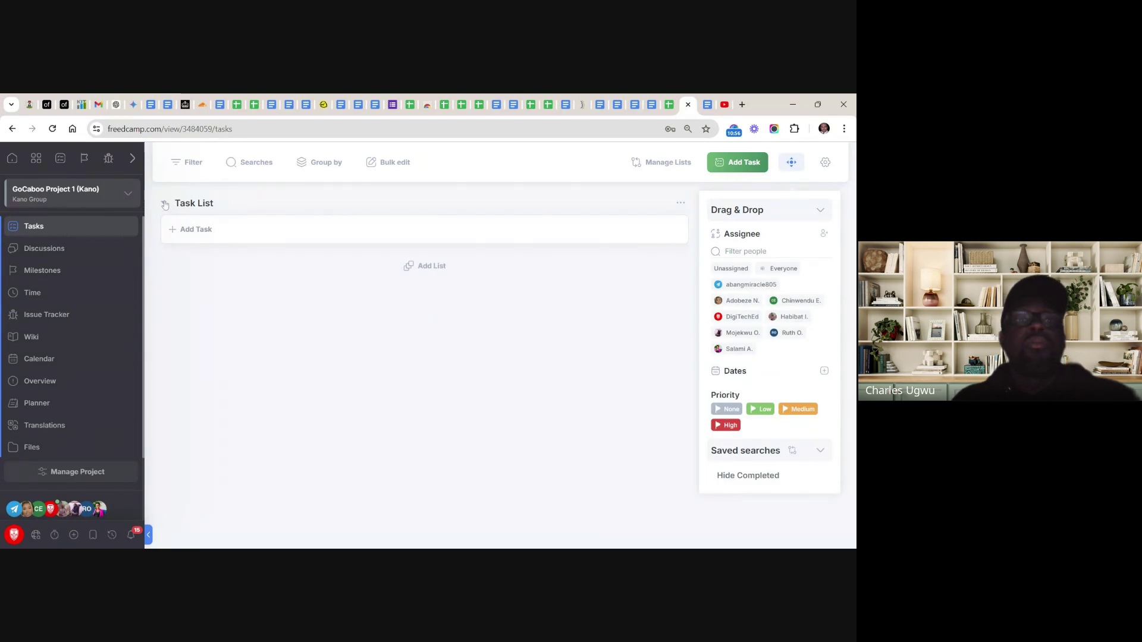
left_click(166, 205)
left_click(165, 205)
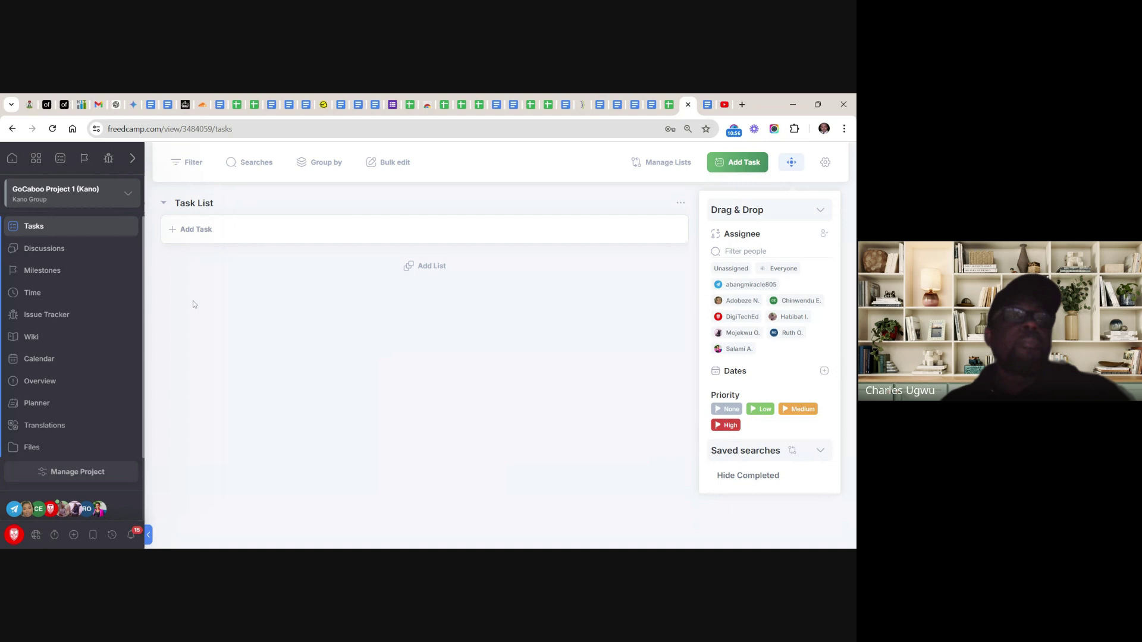
Open the Kano Group's projects and teams page in the system management area
left_click(11, 161)
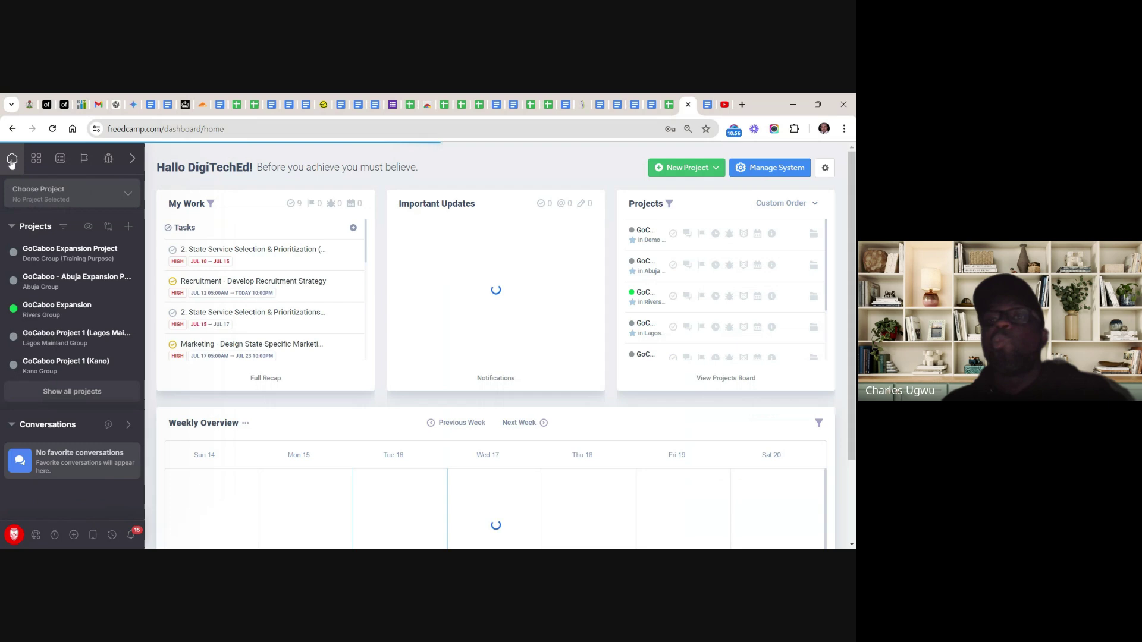
left_click(750, 167)
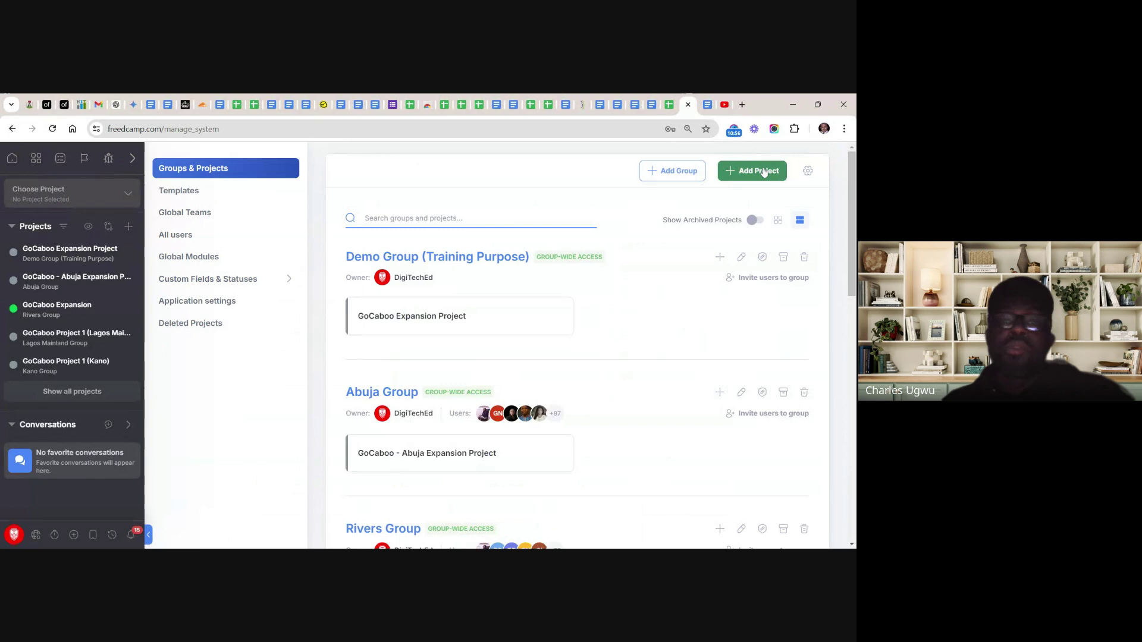
scroll(763, 172, "down", 4)
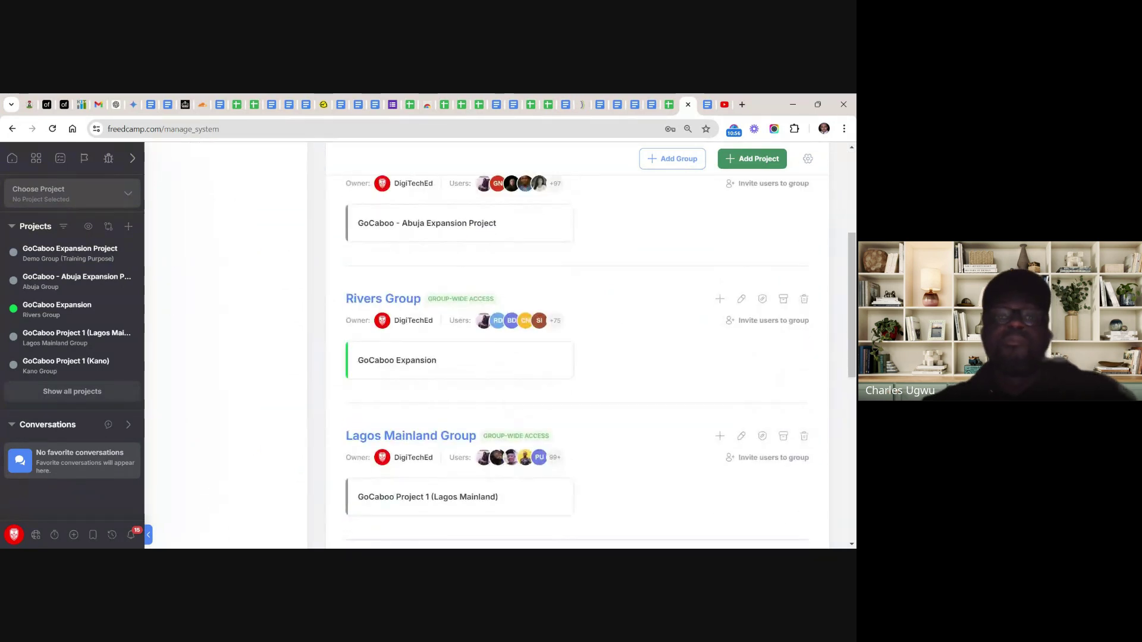
scroll(571, 356, "down", 7)
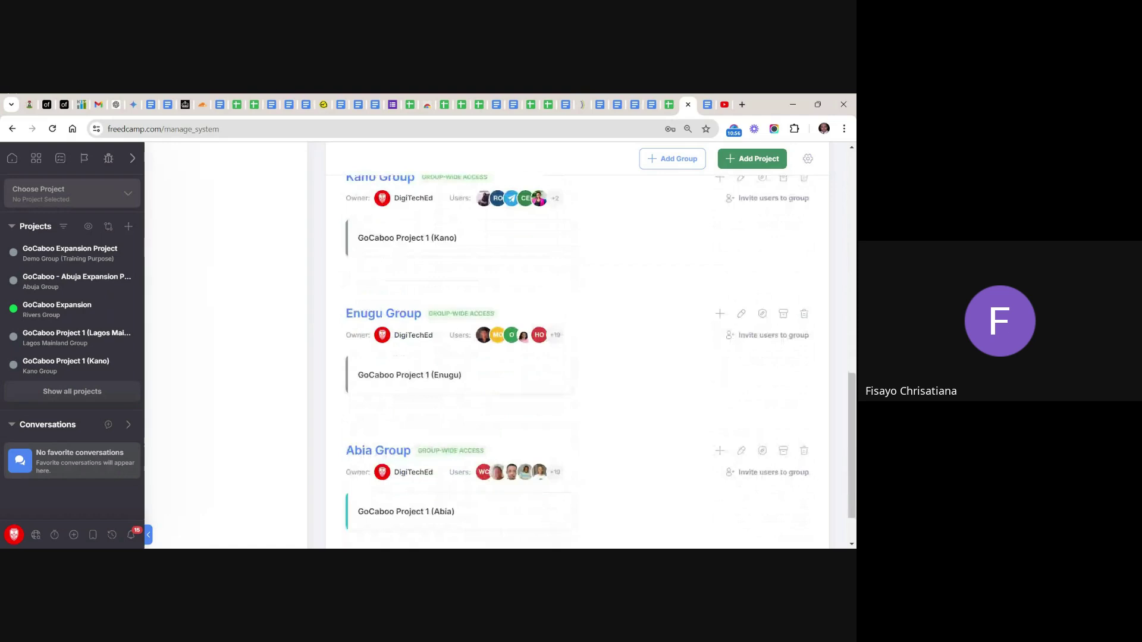
scroll(571, 357, "up", 2)
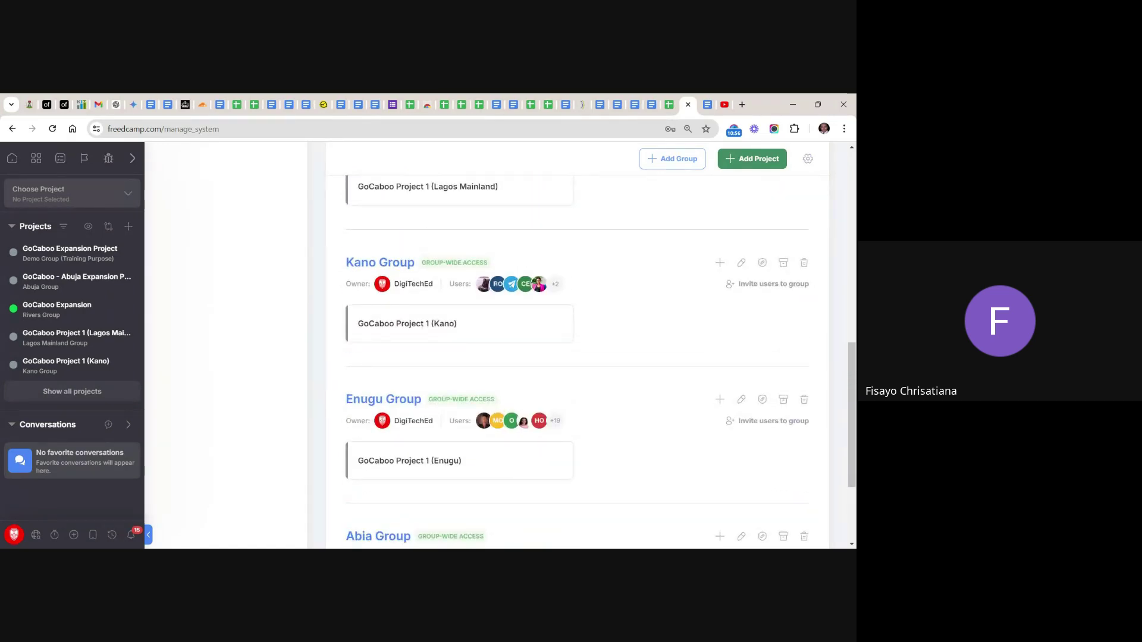
left_click(378, 263)
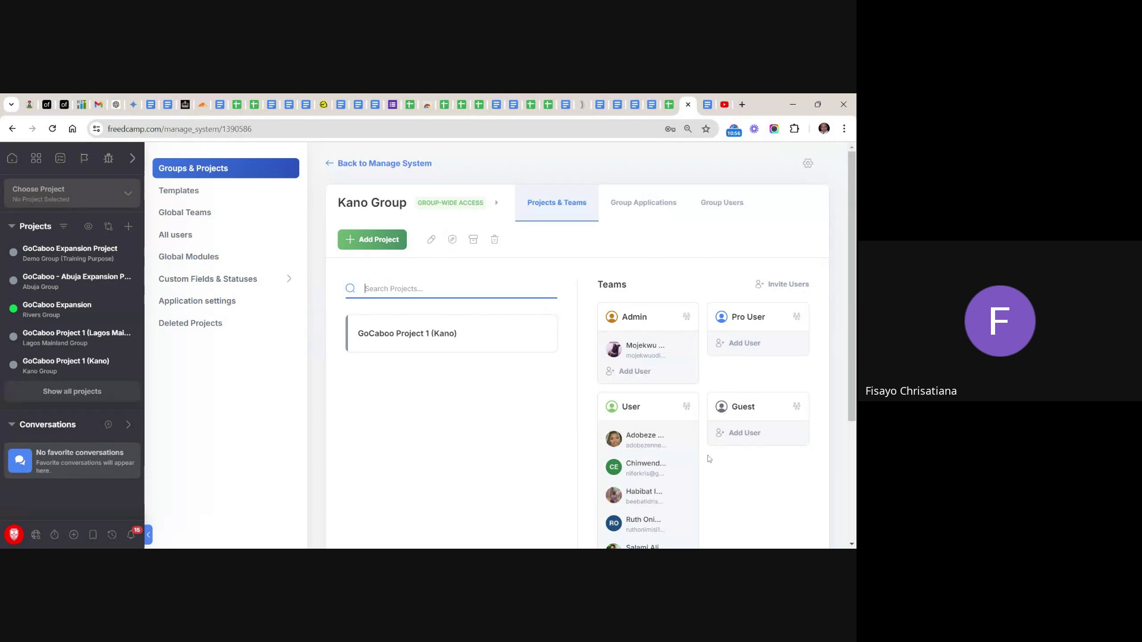
Change the role of the third member listed in the Kano Group's User team to Admin
scroll(713, 483, "down", 2)
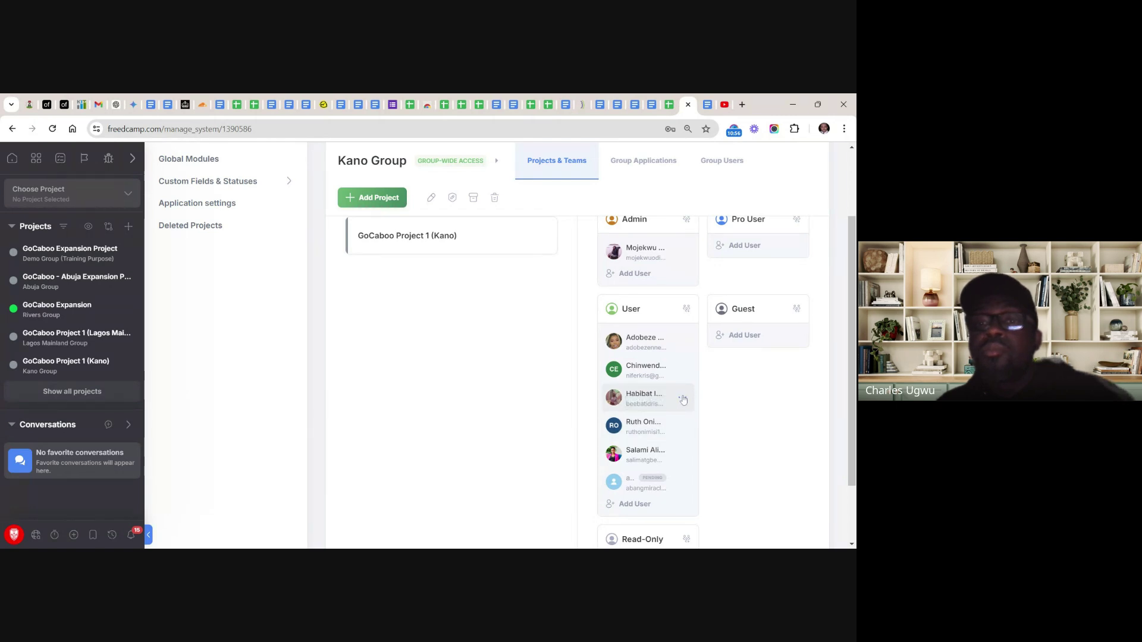
left_click(682, 399)
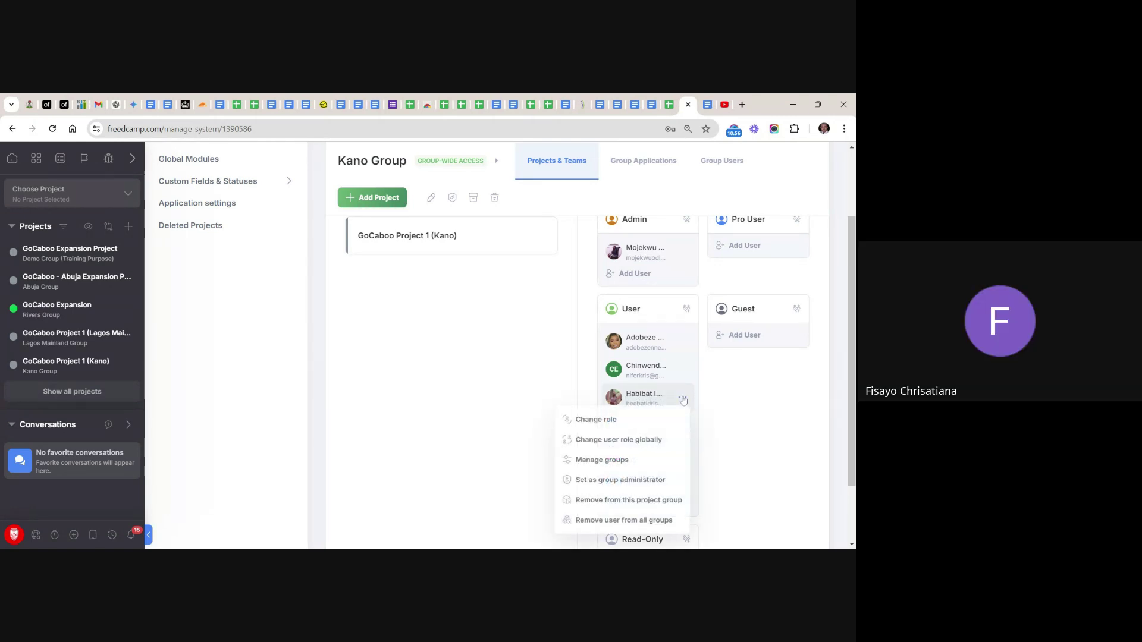
left_click(596, 420)
left_click(575, 452)
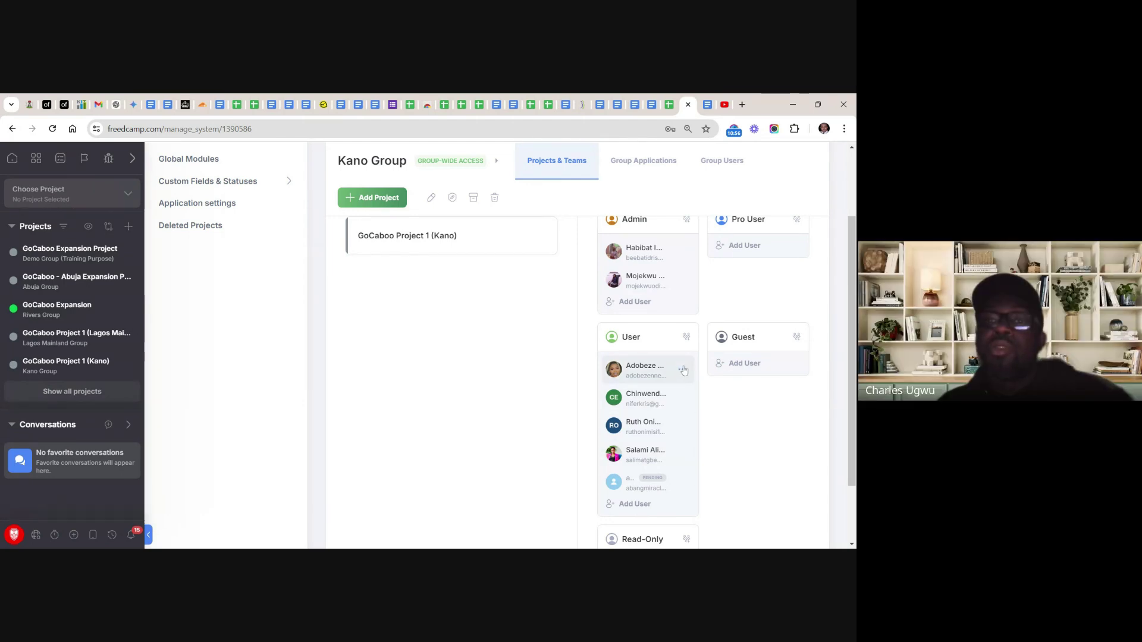
left_click(683, 370)
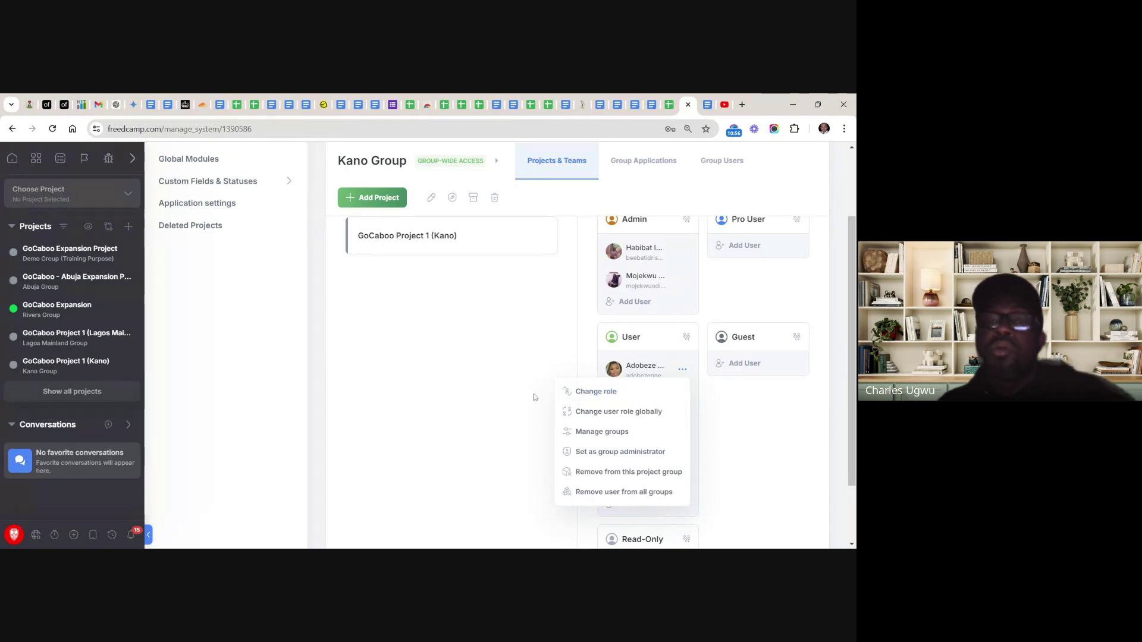
left_click(557, 396)
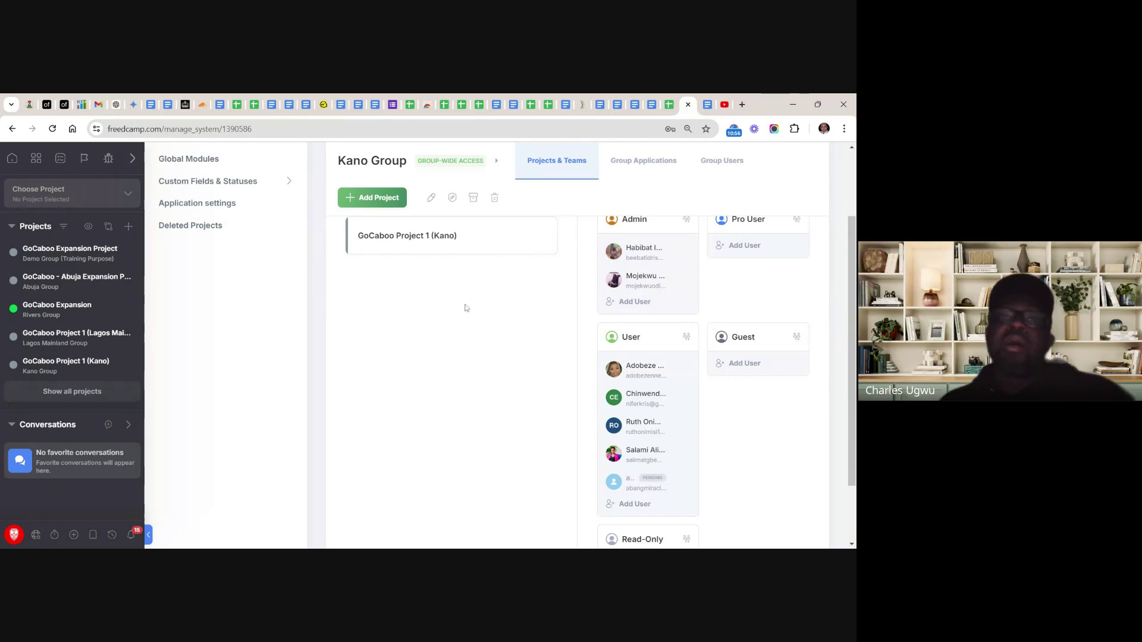
scroll(434, 368, "up", 3)
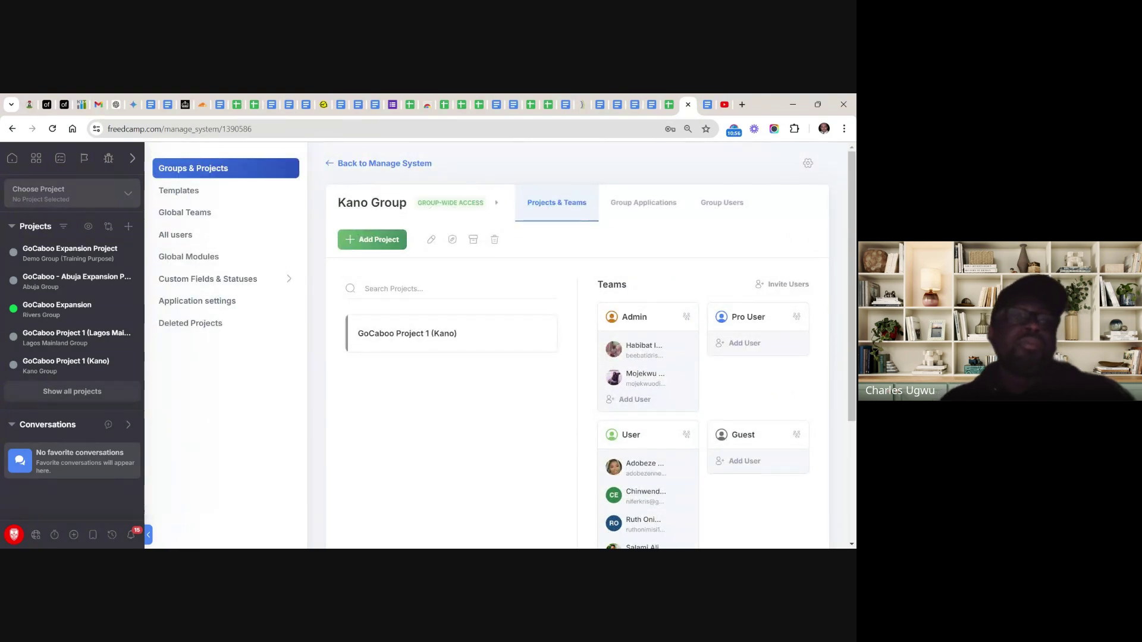
Open GoCaboo Project 1 (Enugu) from the projects overview to view its task list
left_click(36, 160)
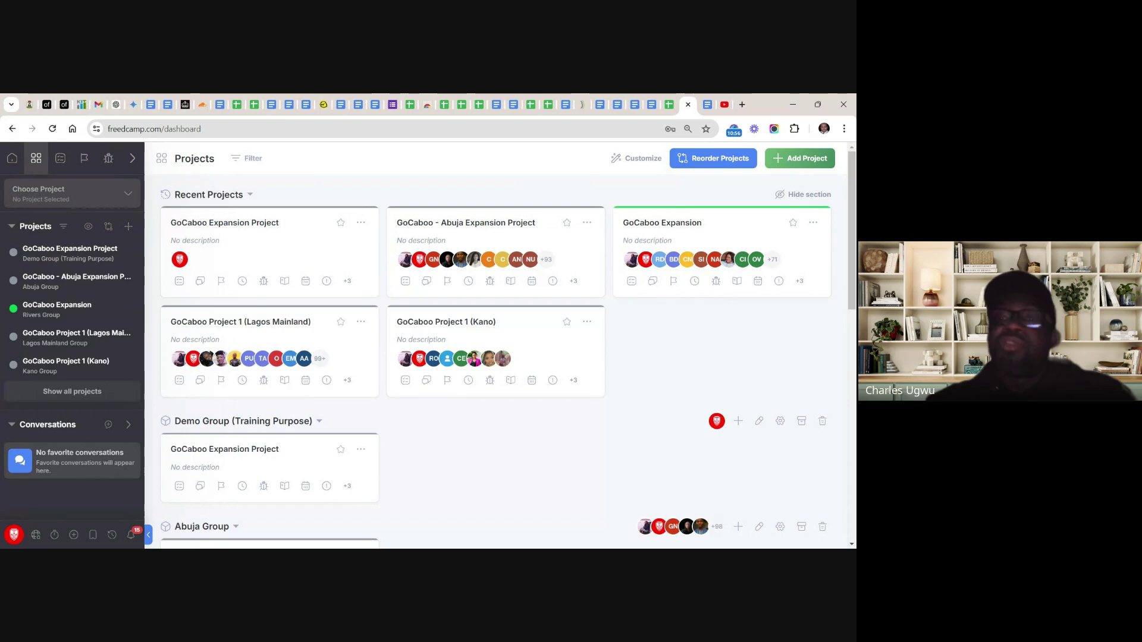
scroll(500, 345, "down", 3)
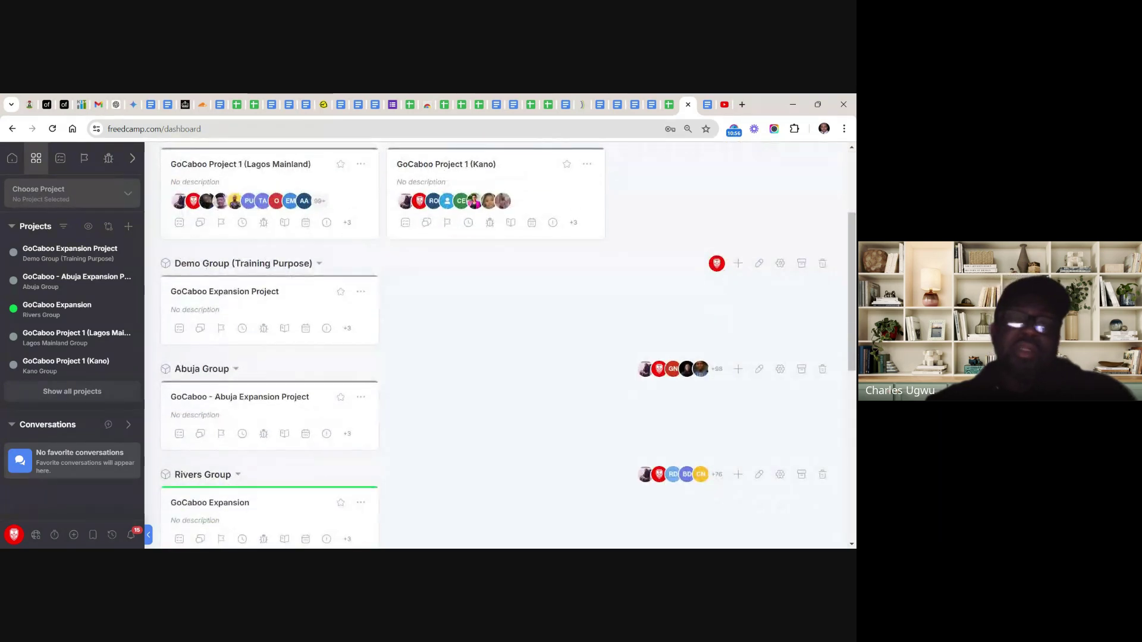
scroll(499, 345, "down", 5)
scroll(500, 345, "down", 1)
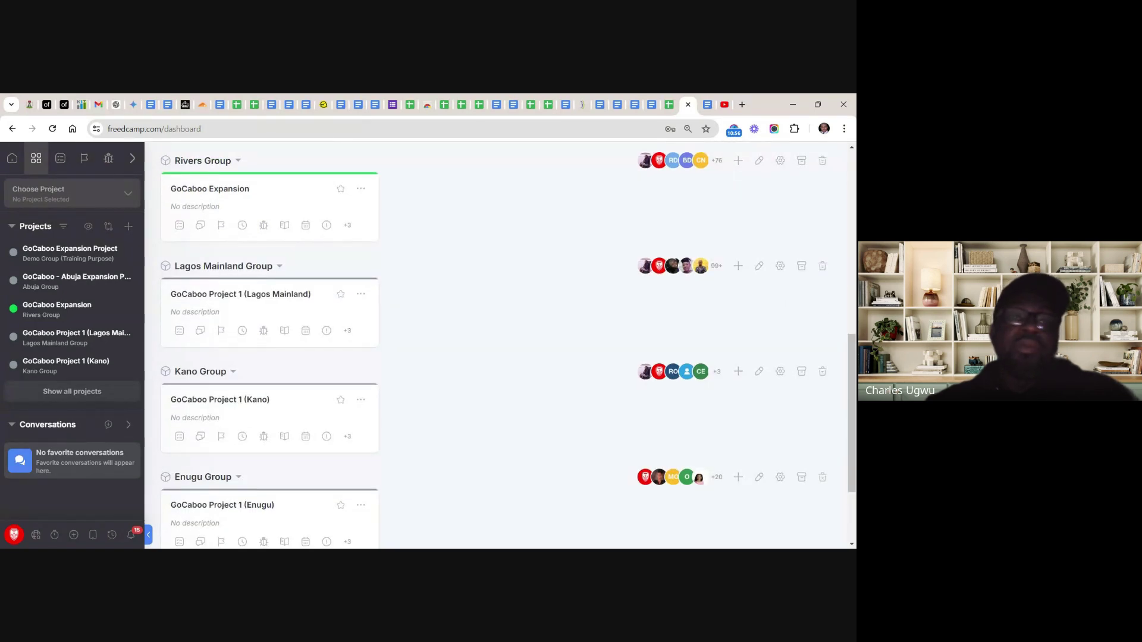
scroll(500, 345, "down", 1)
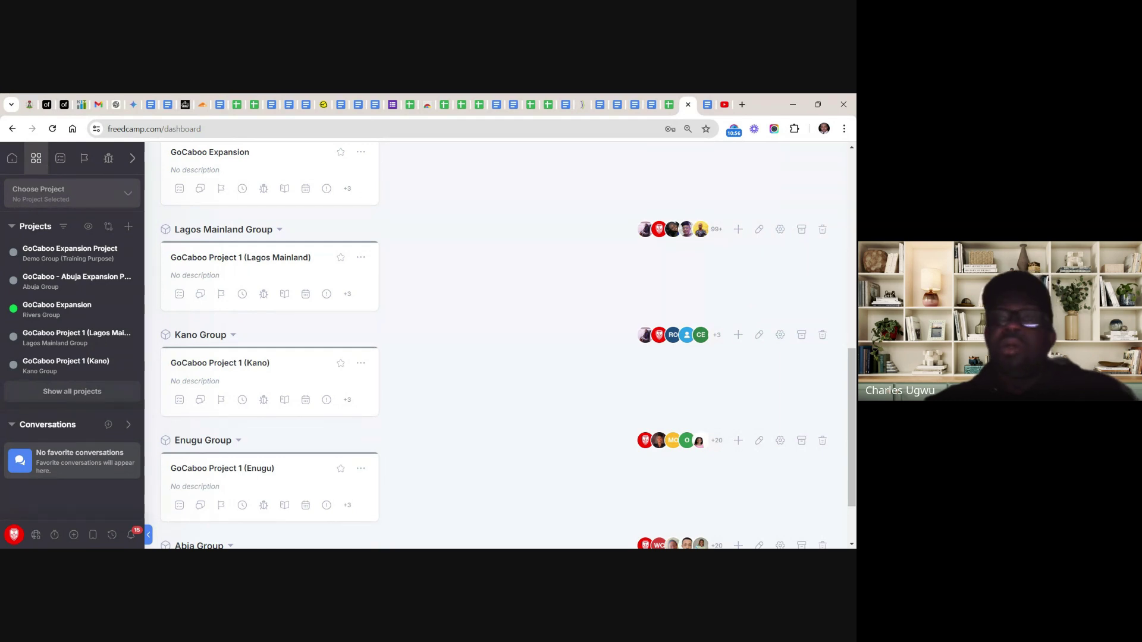
scroll(500, 345, "down", 2)
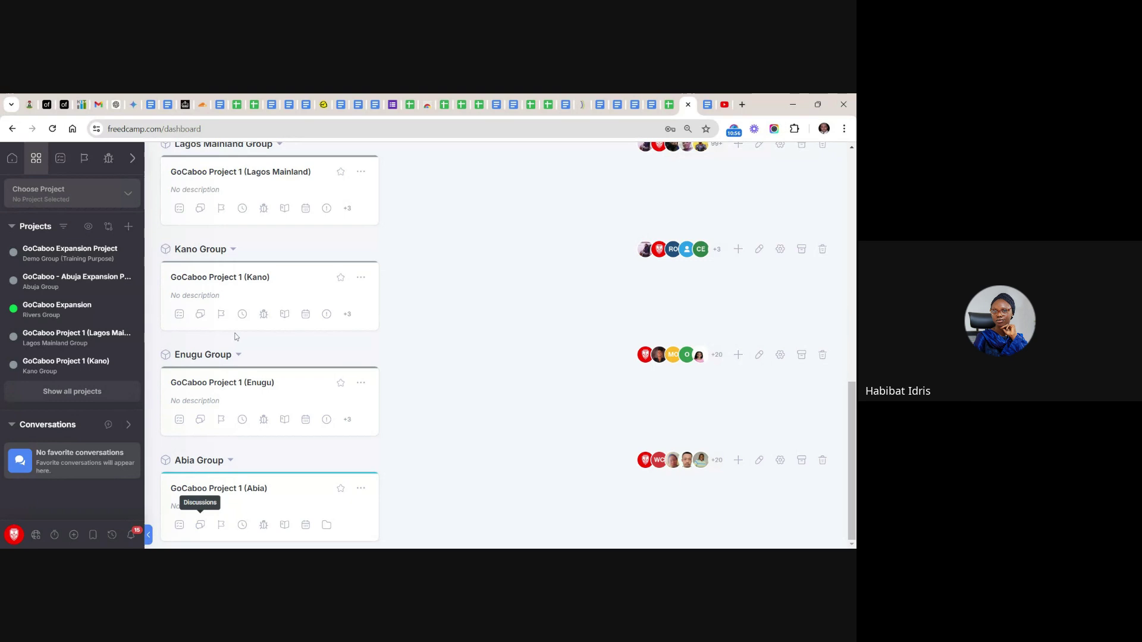
left_click(210, 383)
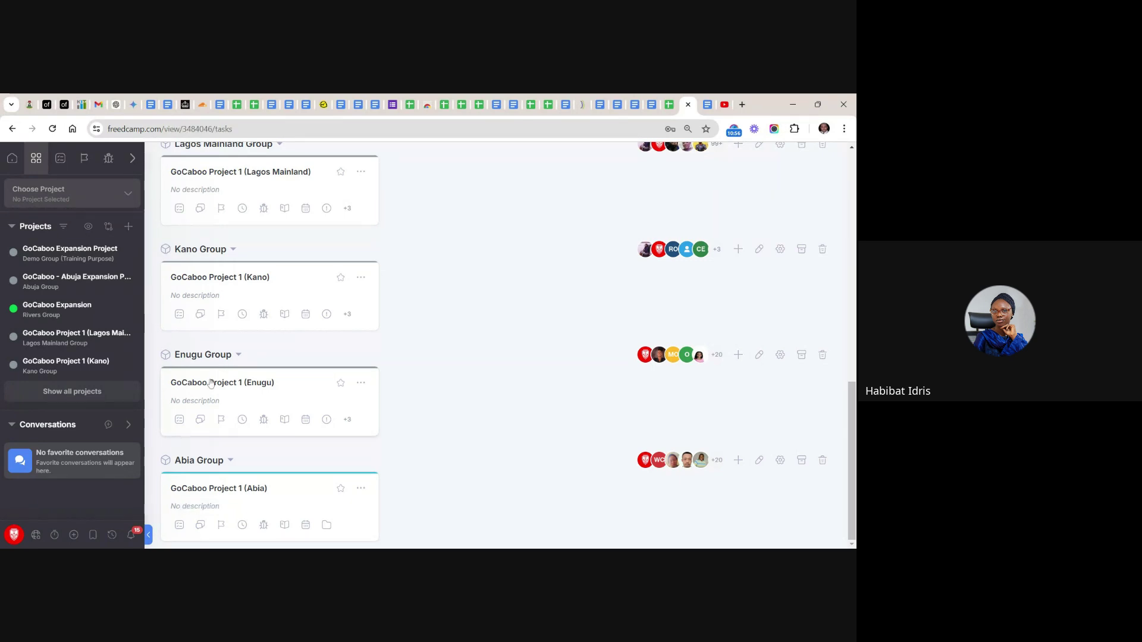
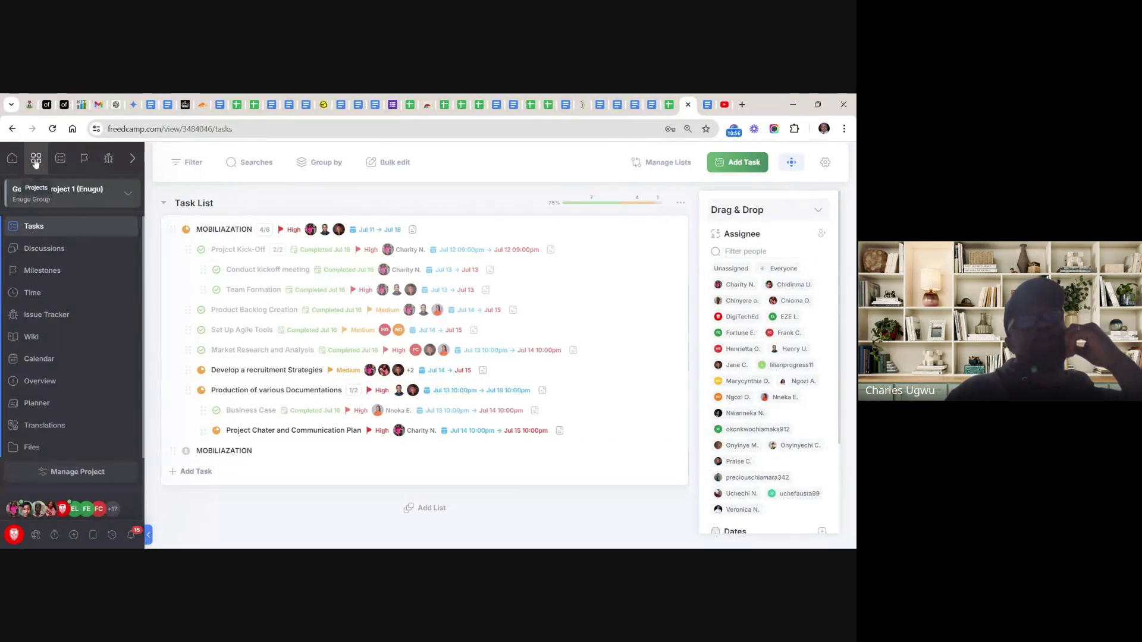
Open the Enugu Group's projects and teams page in the system management area
left_click(12, 159)
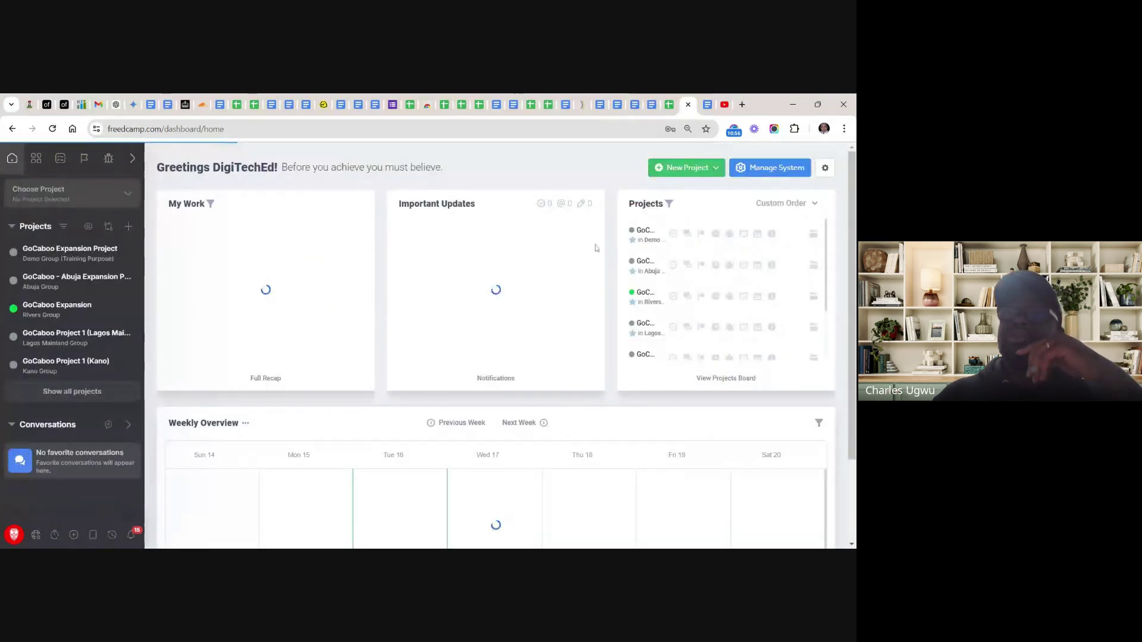
left_click(751, 168)
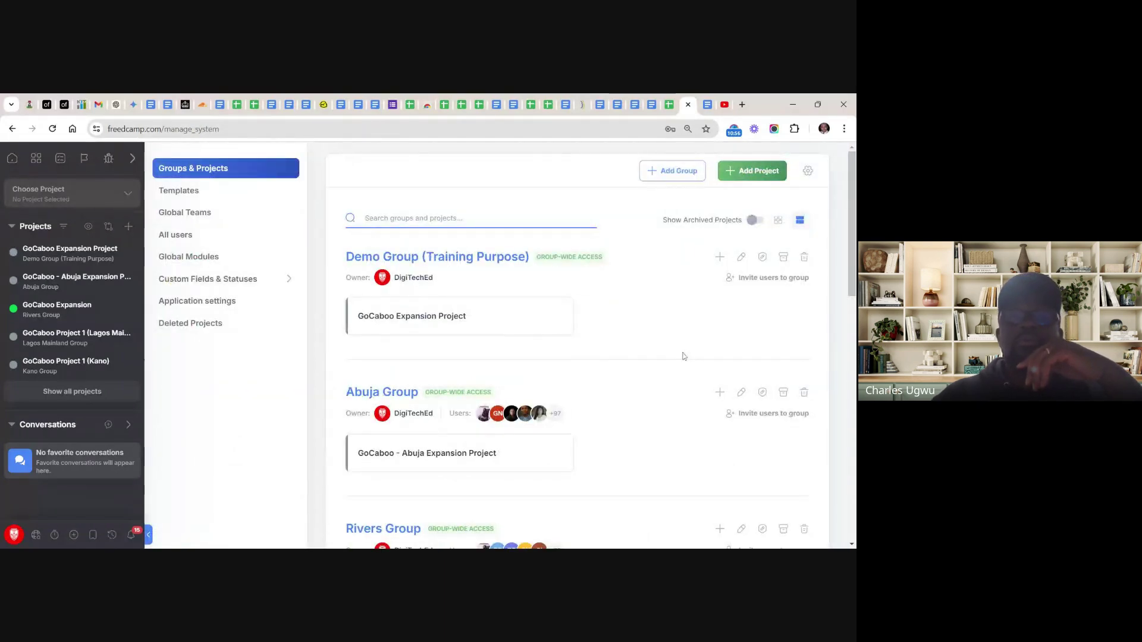
scroll(683, 356, "down", 8)
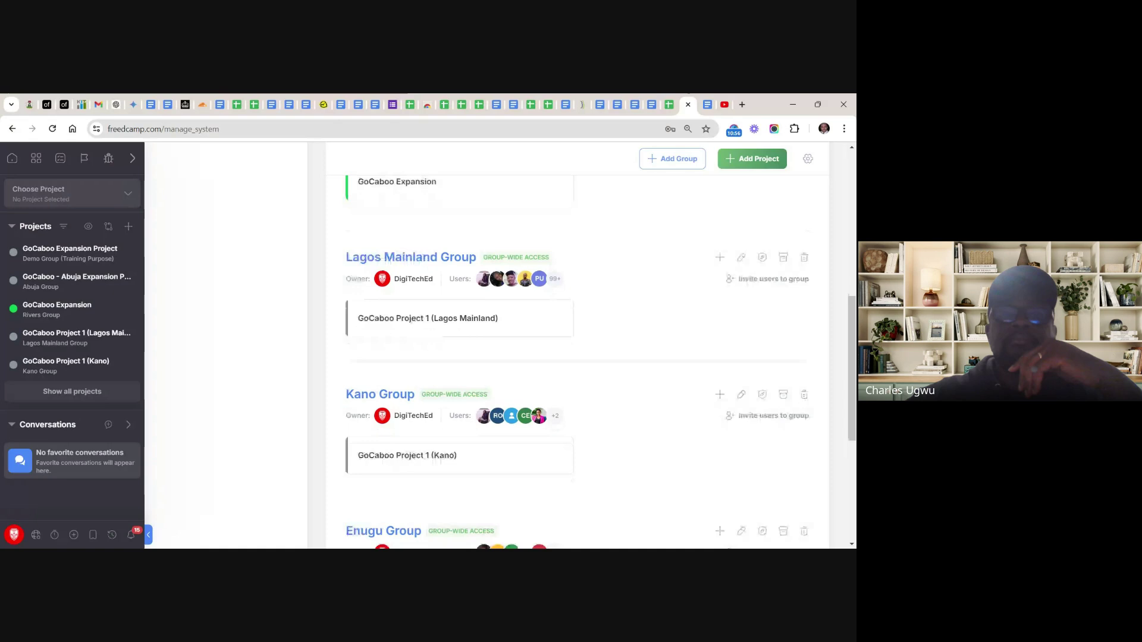
scroll(552, 422, "down", 1)
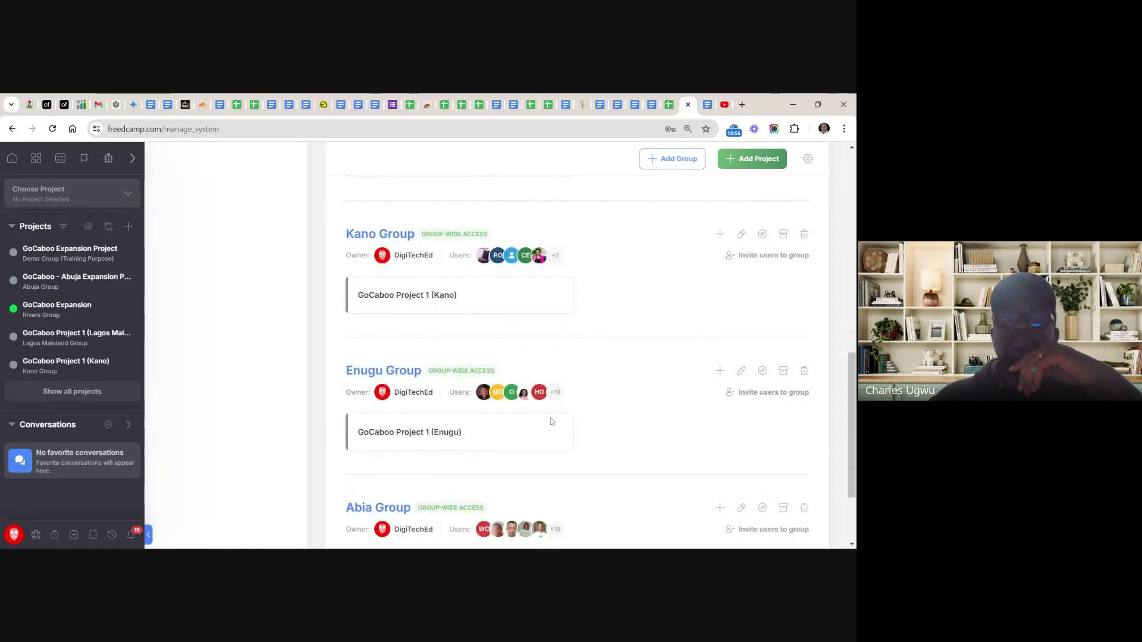
left_click(397, 373)
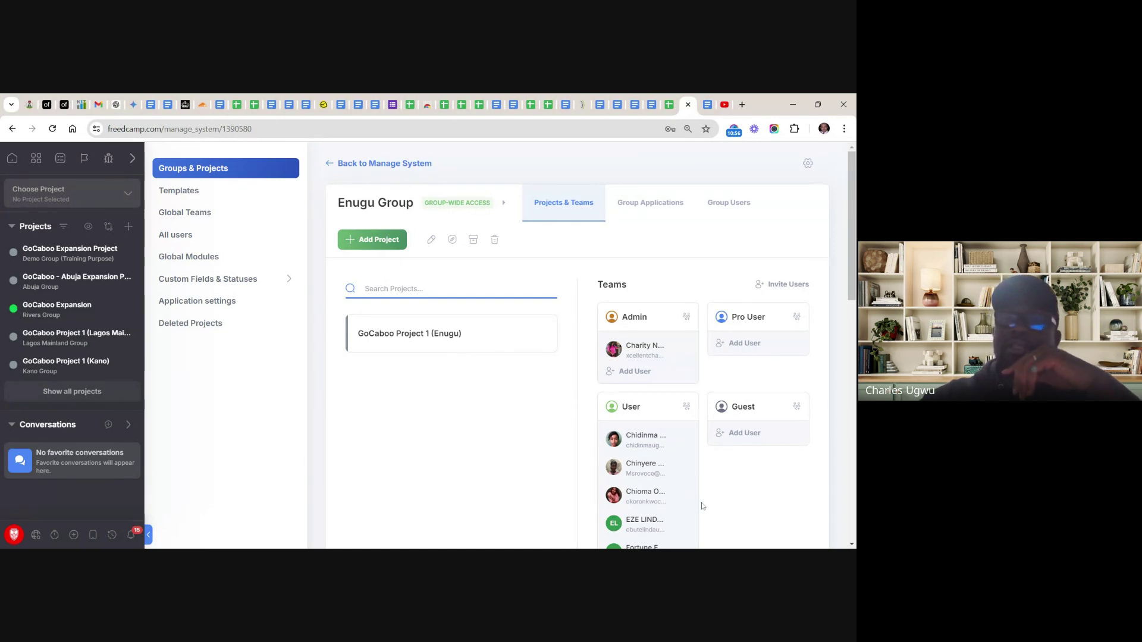
Change the role of the eighth member listed in the Enugu Group's User team to Admin and review the teams
scroll(701, 506, "down", 1)
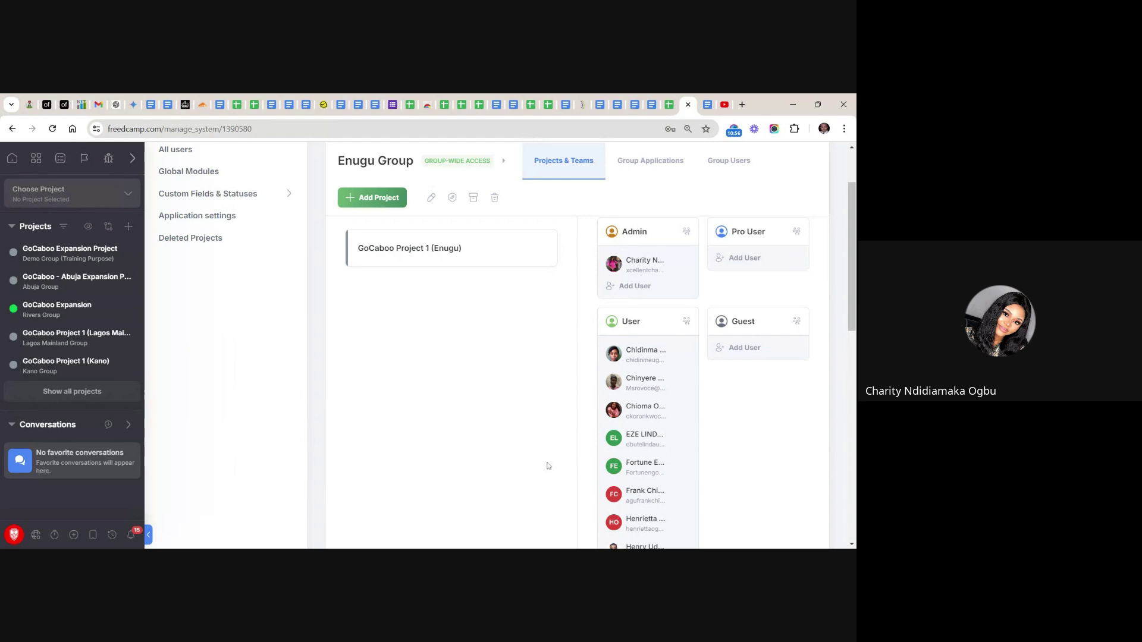
scroll(547, 466, "down", 3)
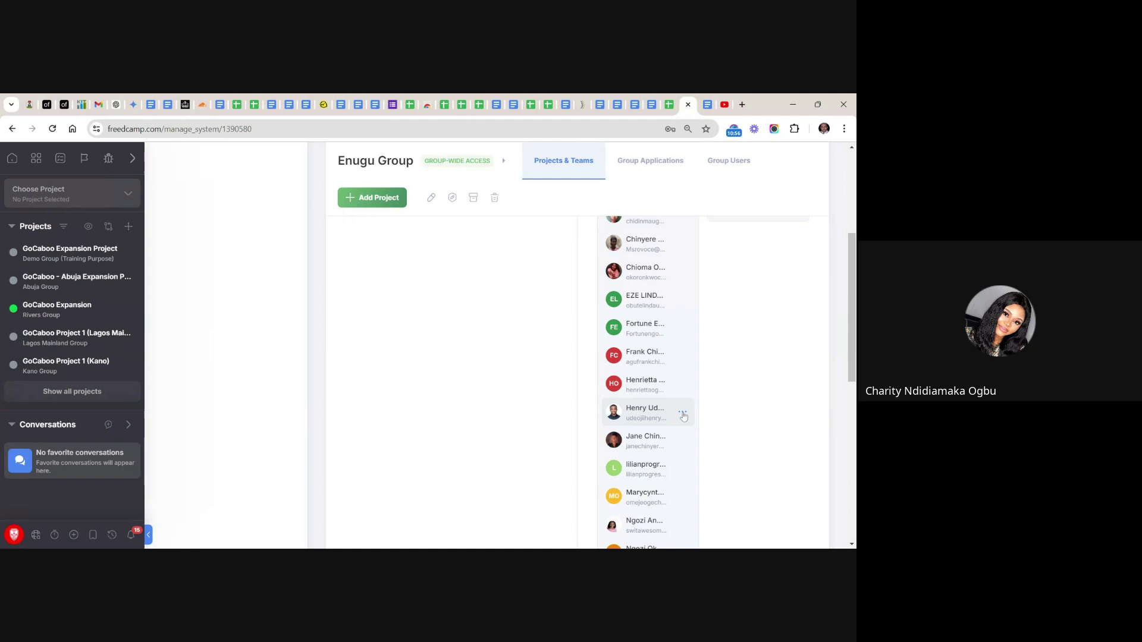
left_click(682, 414)
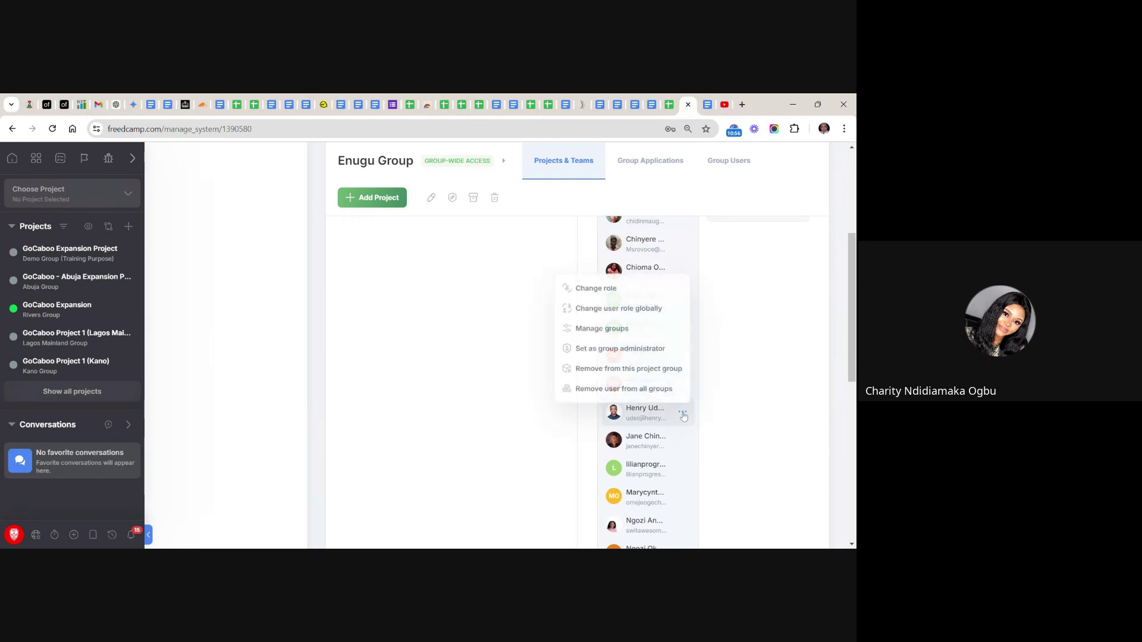
left_click(596, 291)
left_click(572, 318)
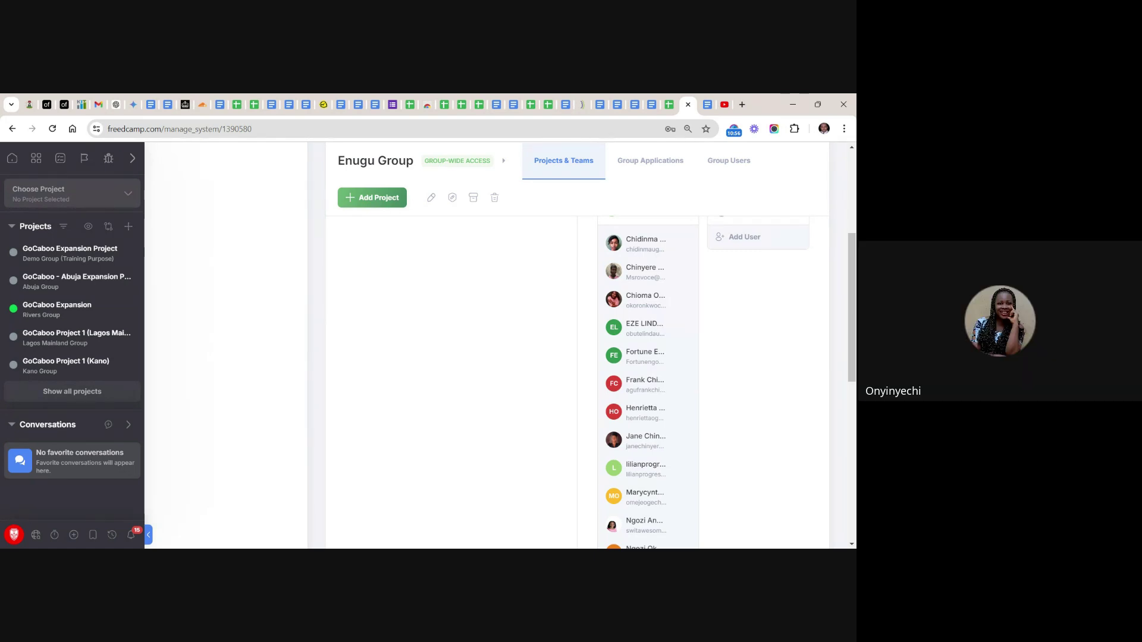
scroll(648, 381, "down", 1)
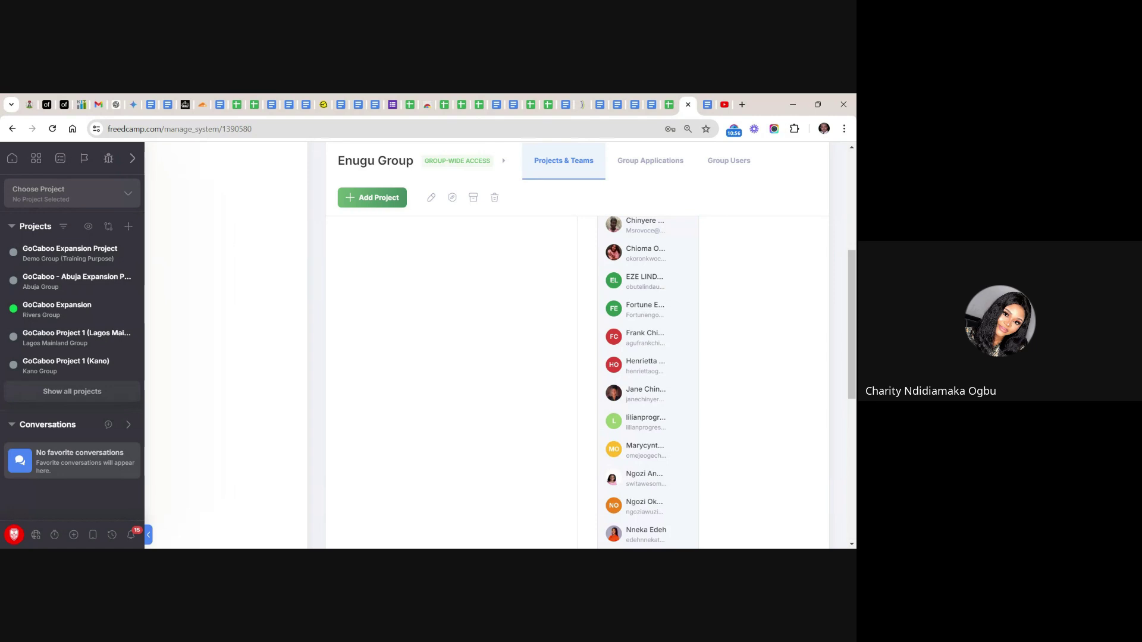
scroll(648, 381, "up", 1)
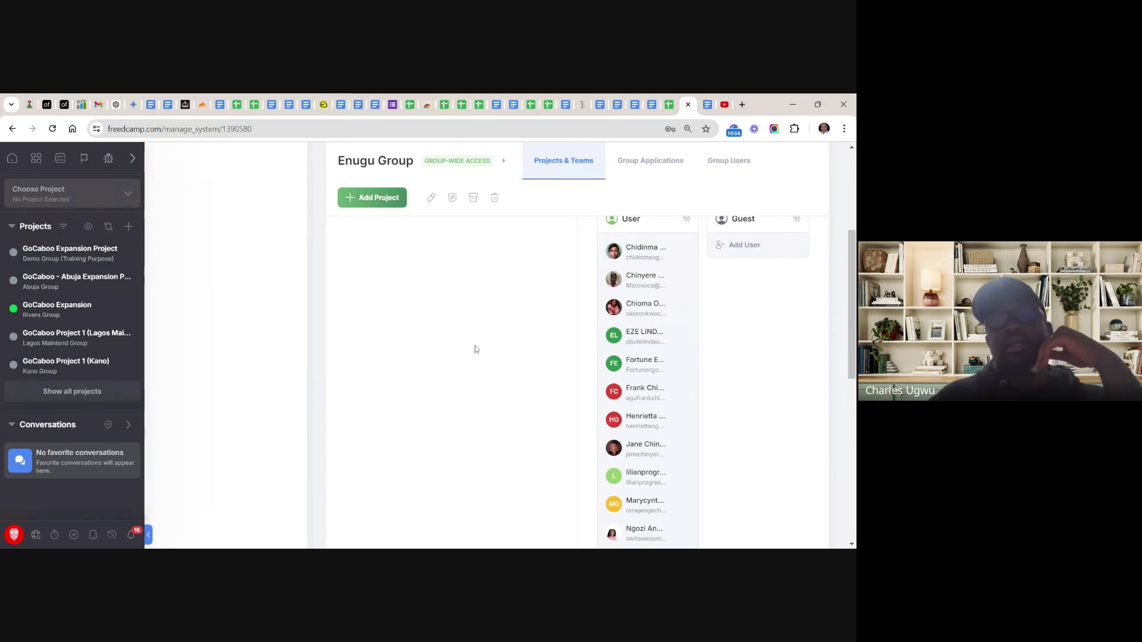
scroll(470, 392, "up", 2)
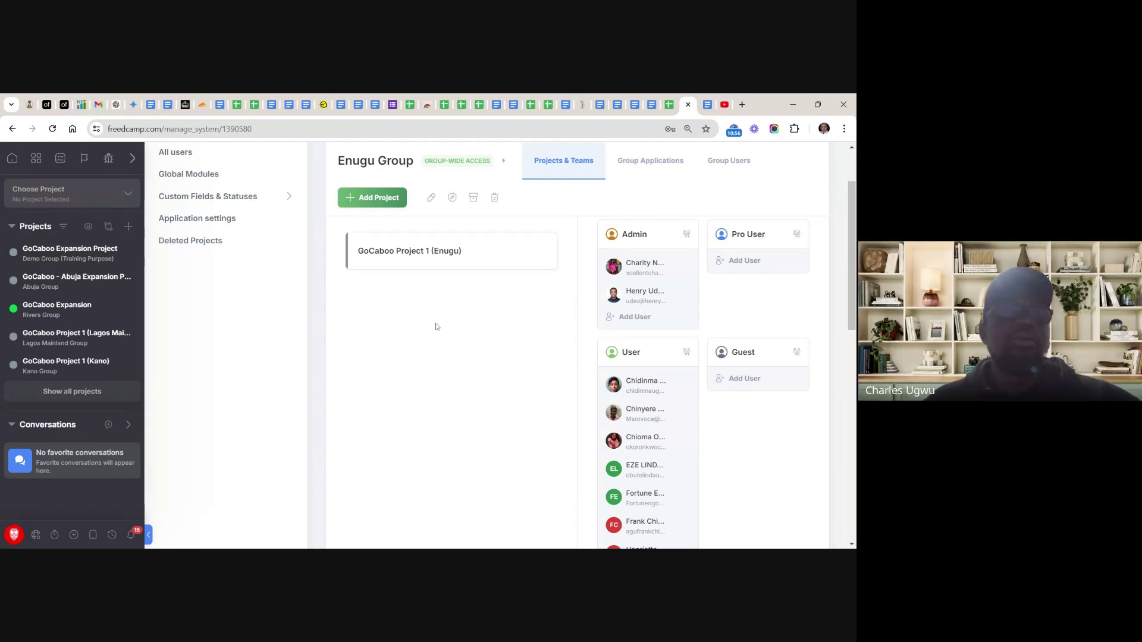
Return to the projects overview and reopen GoCaboo Project 1 (Enugu) in the Enugu Group
left_click(34, 164)
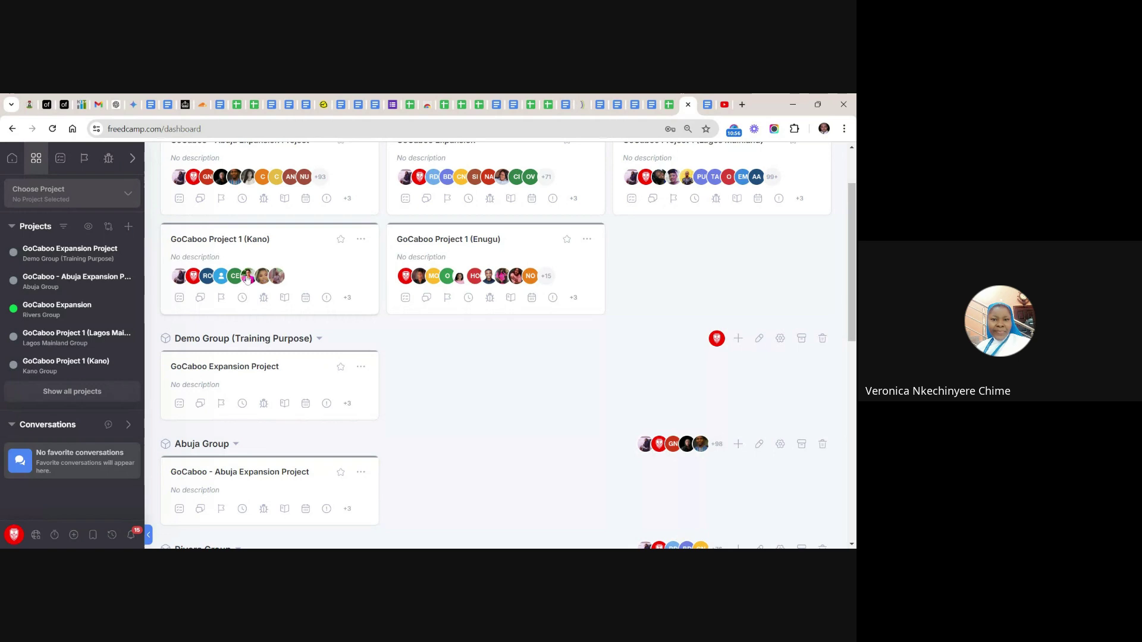
scroll(438, 408, "down", 4)
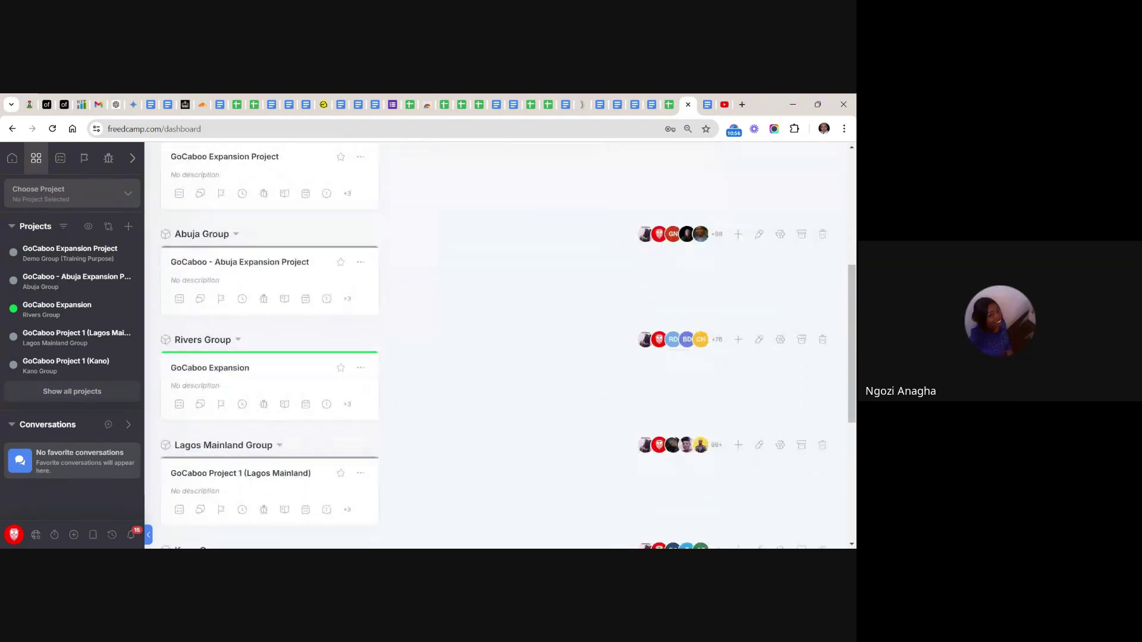
scroll(509, 345, "down", 3)
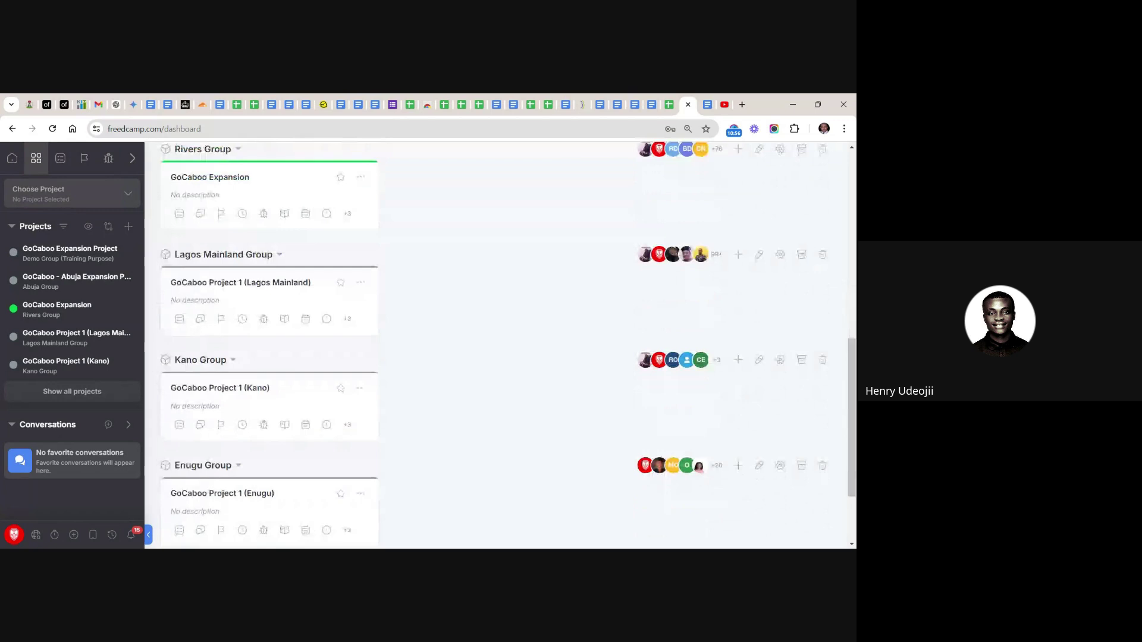
scroll(498, 344, "down", 2)
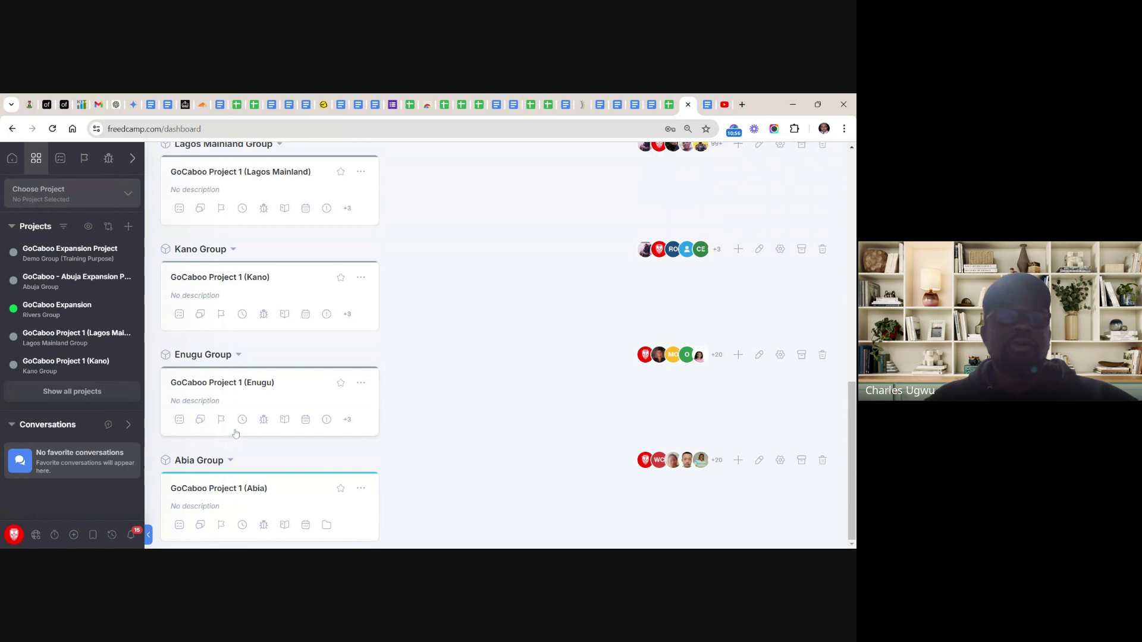
left_click(198, 384)
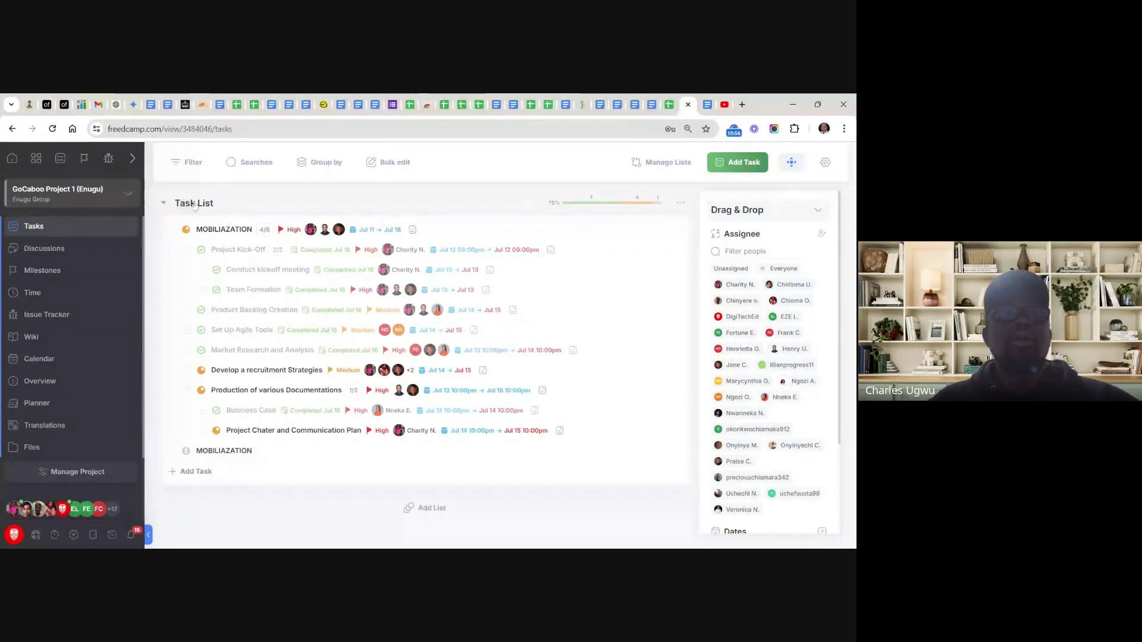
Rename the Enugu project's Task List as STAGE 1: MOBILIZATION and leave it expanded to show its tasks
left_click(164, 203)
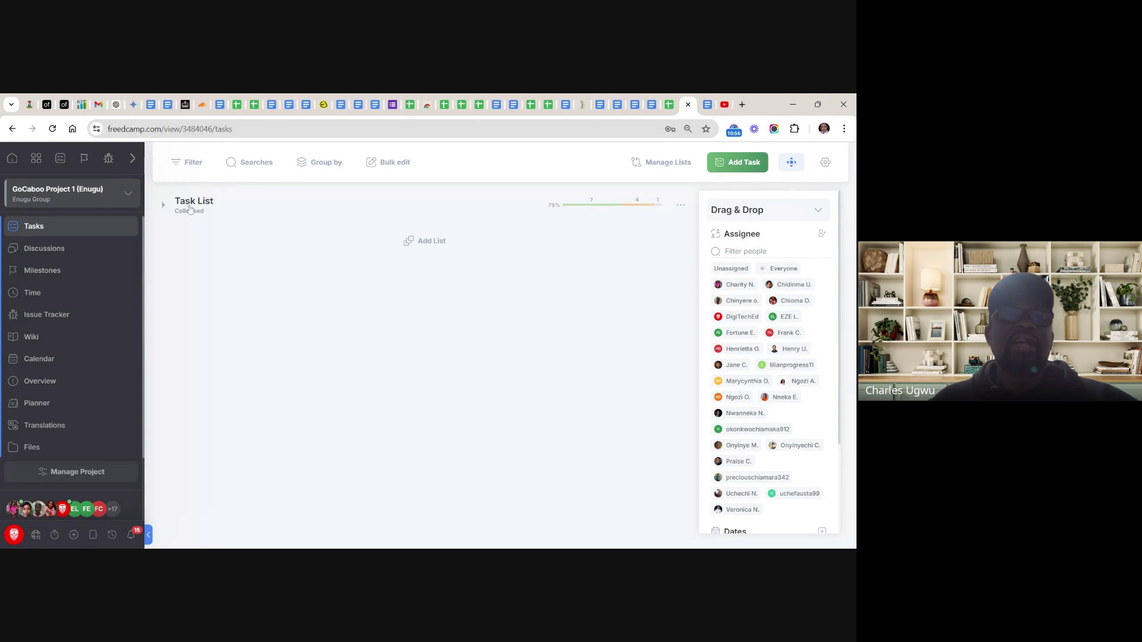
left_click(681, 207)
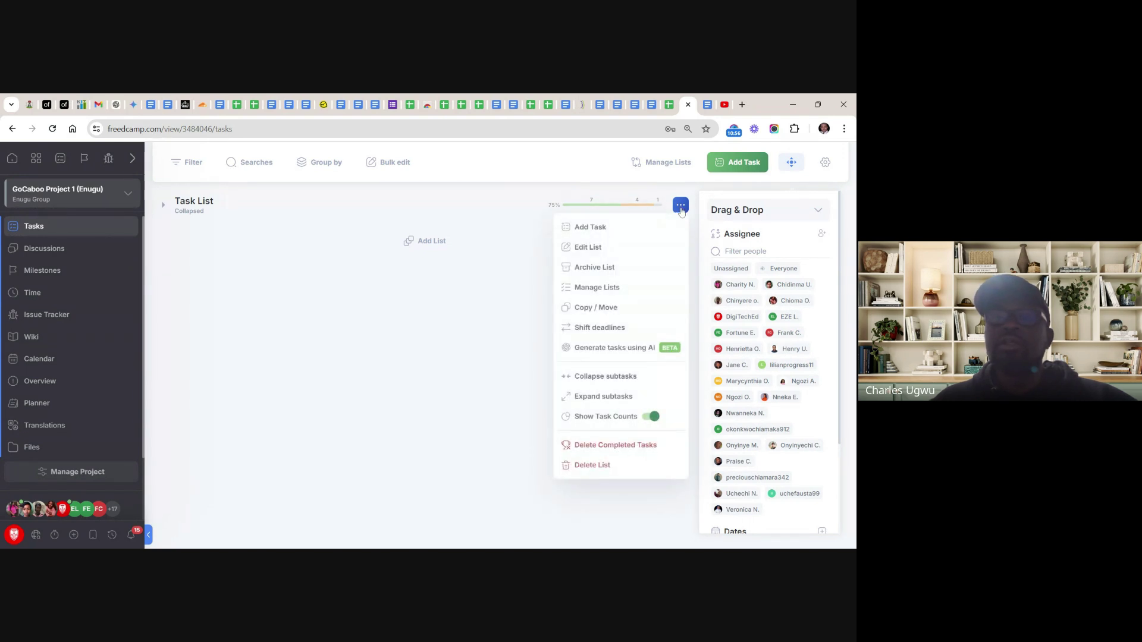
left_click(585, 248)
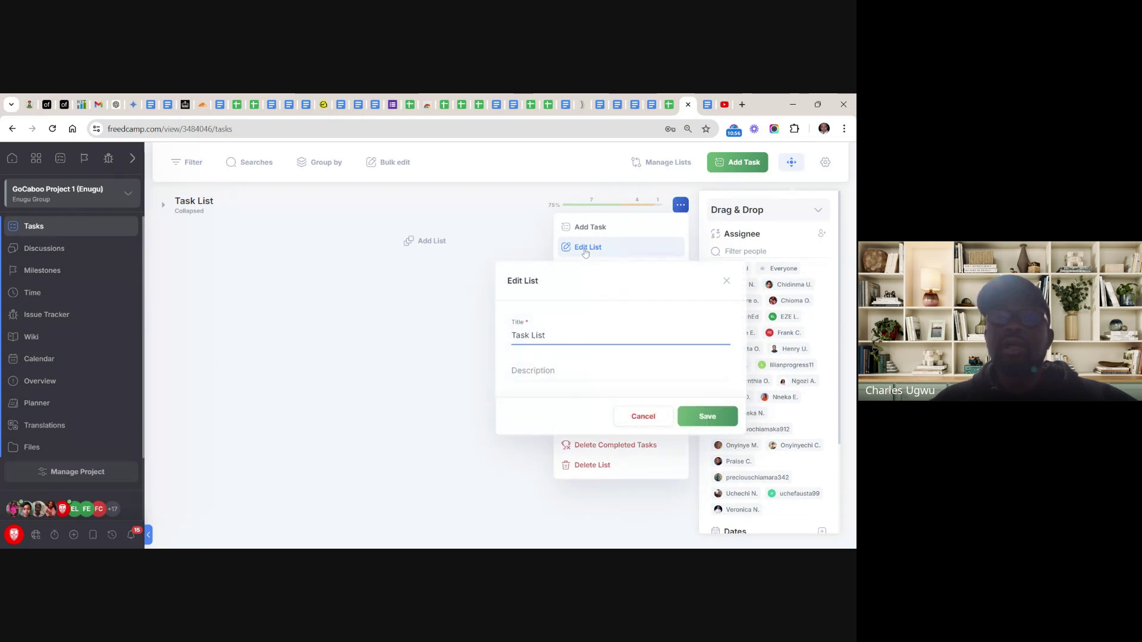
key("BackSpace")
key("BackSpace")
key("BackSpace")
key("BackSpace")
key("BackSpace")
key("BackSpace")
key("BackSpace")
key("BackSpace")
key("BackSpace")
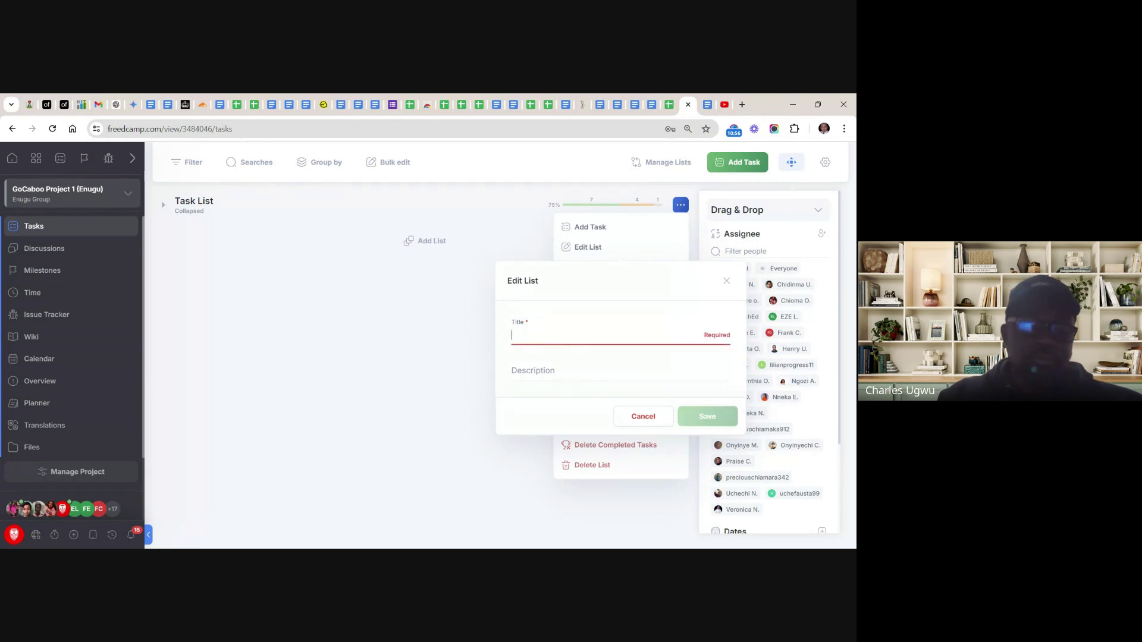
type("STAGE 1: MOBILI")
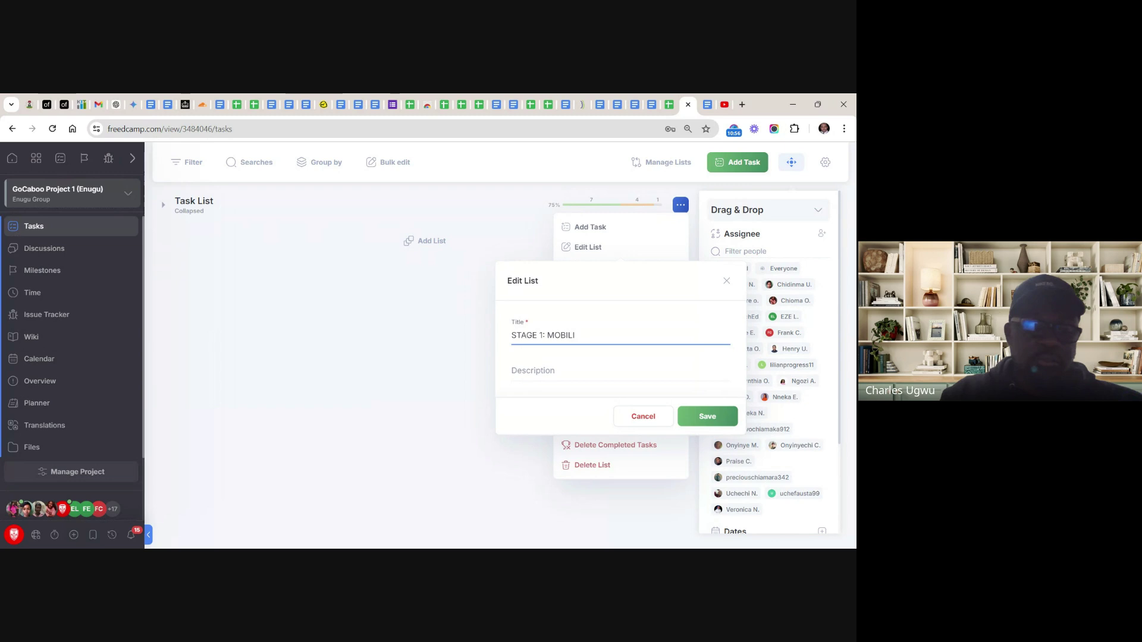
type("ZATION")
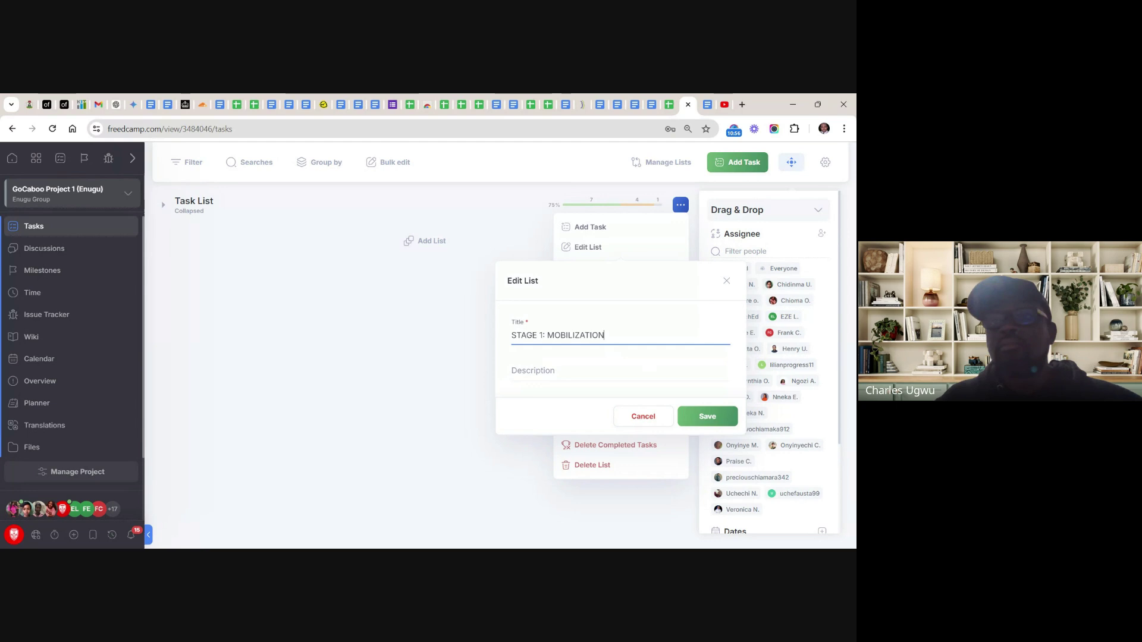
left_click(707, 416)
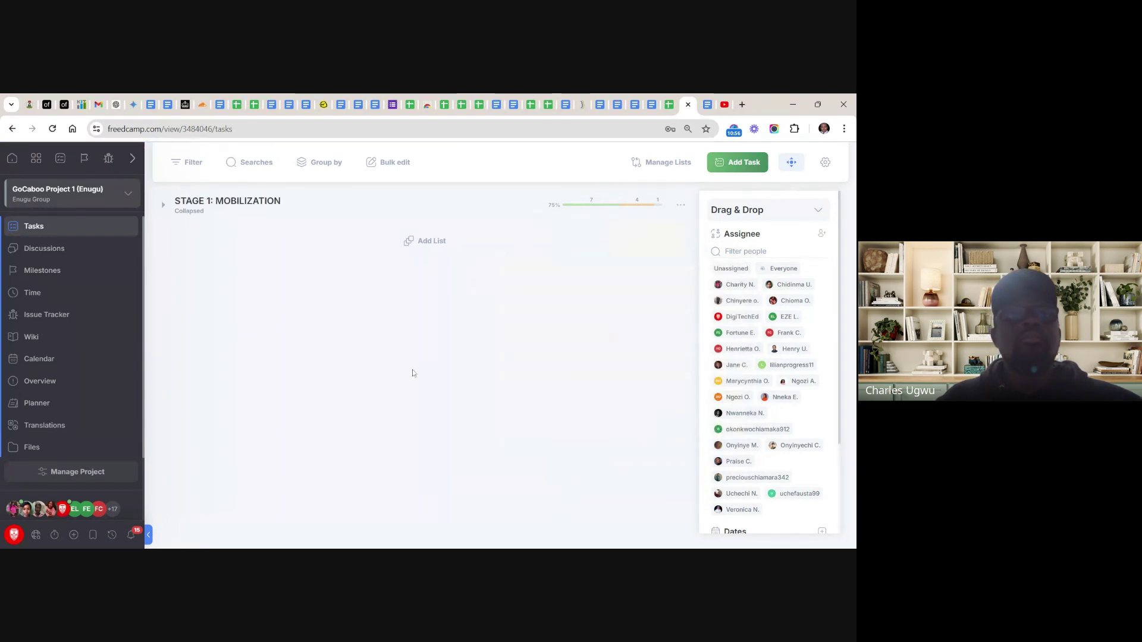
left_click(165, 207)
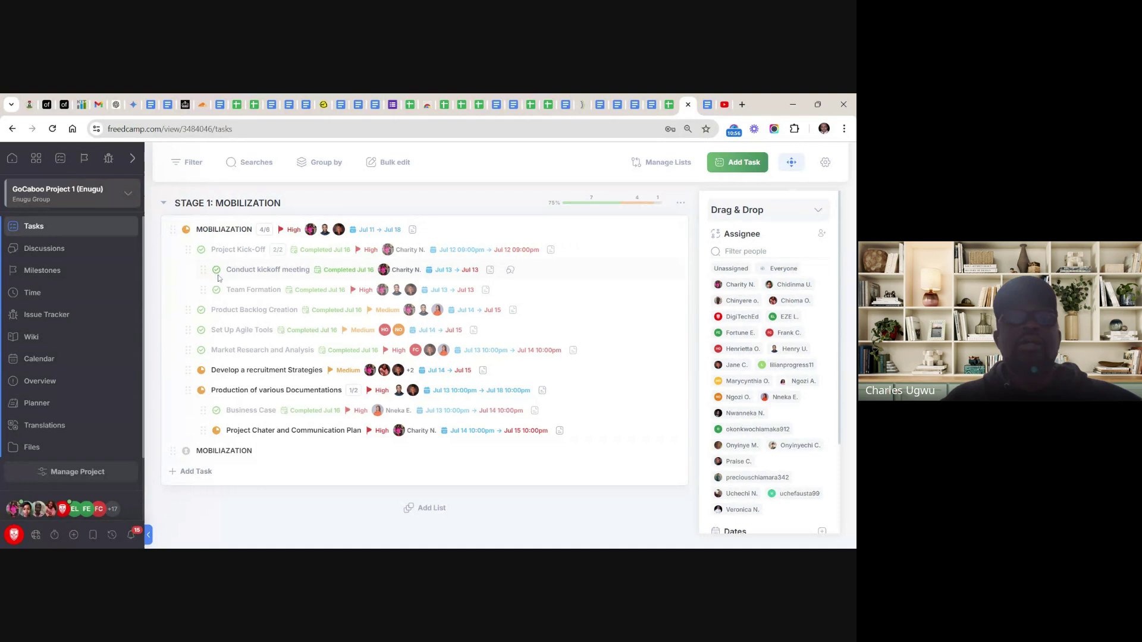
Switch to the GoCaboo Expansion Work Breakdown Structure spreadsheet, look over its phases and return to the Enugu project's tasks
left_click(671, 109)
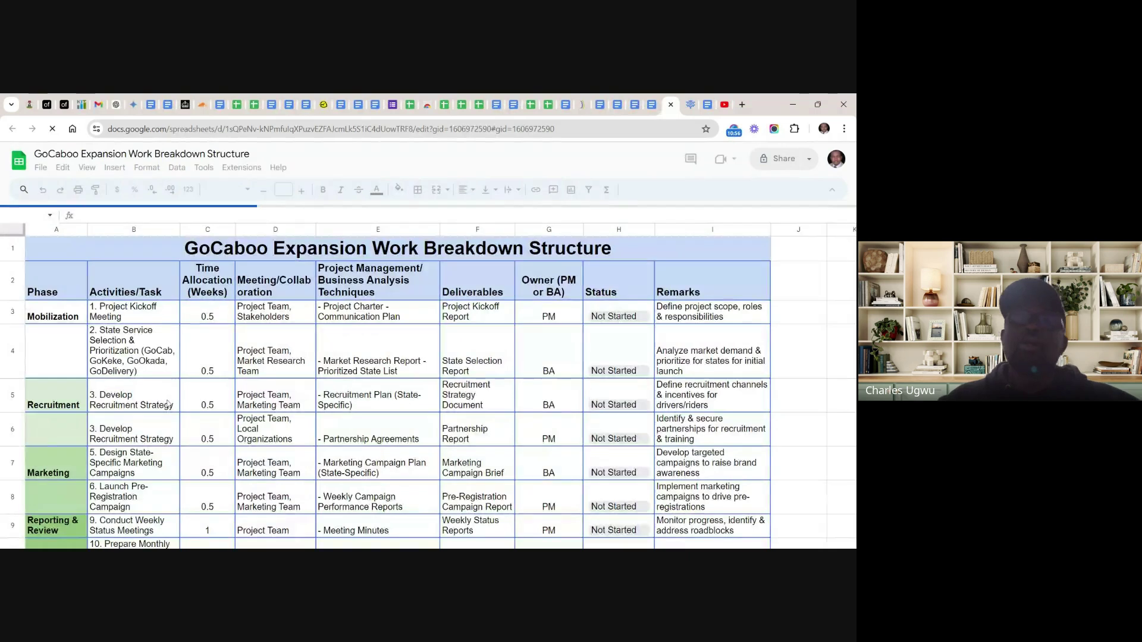
scroll(169, 403, "down", 3)
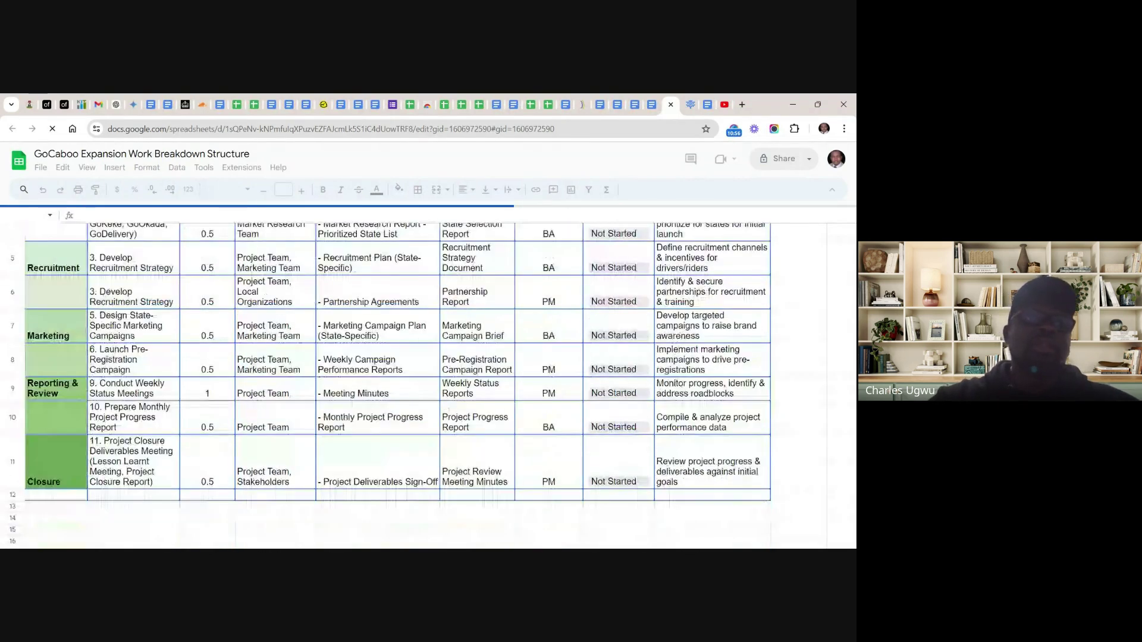
scroll(428, 384, "down", 1)
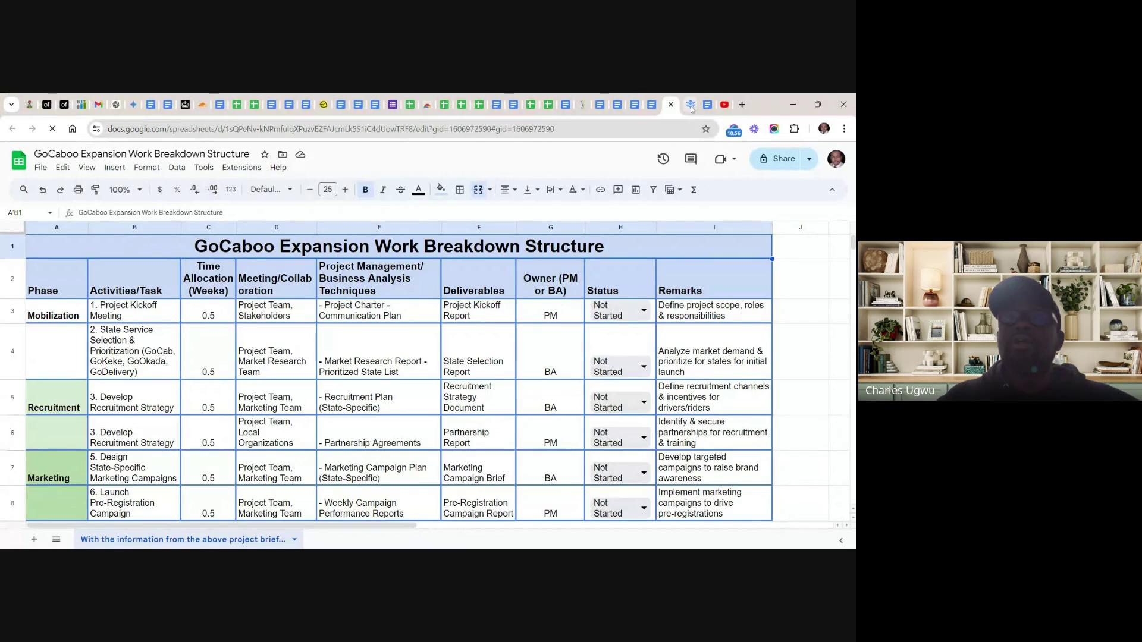
left_click(691, 105)
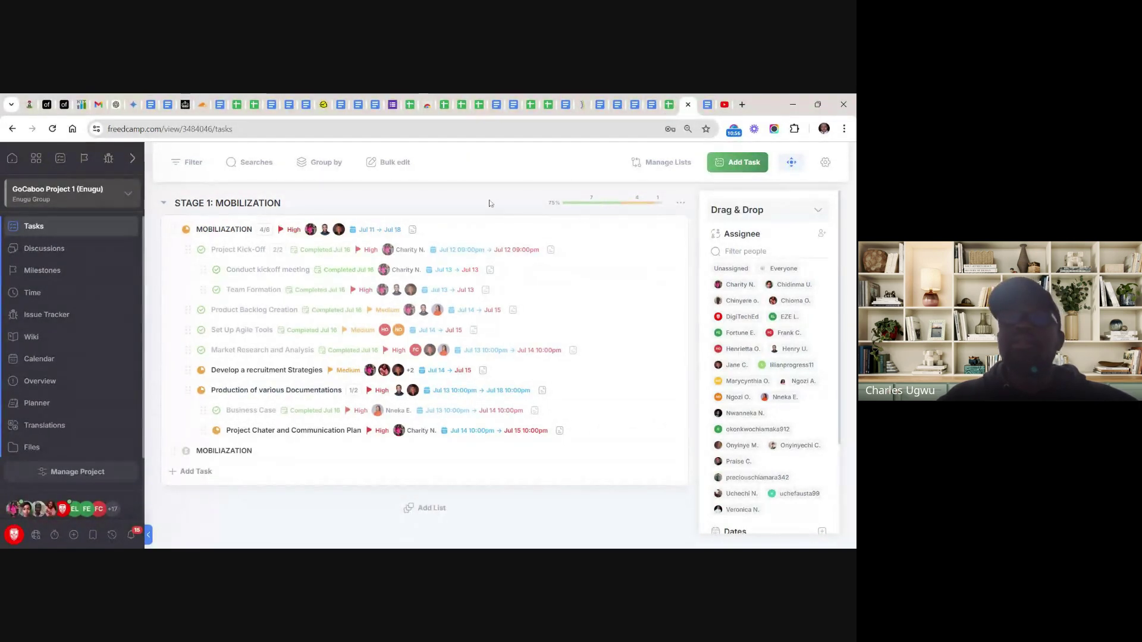
Reopen the work breakdown structure spreadsheet and examine each phase's activities, deliverables and owners from Mobilization to Closure
left_click(669, 107)
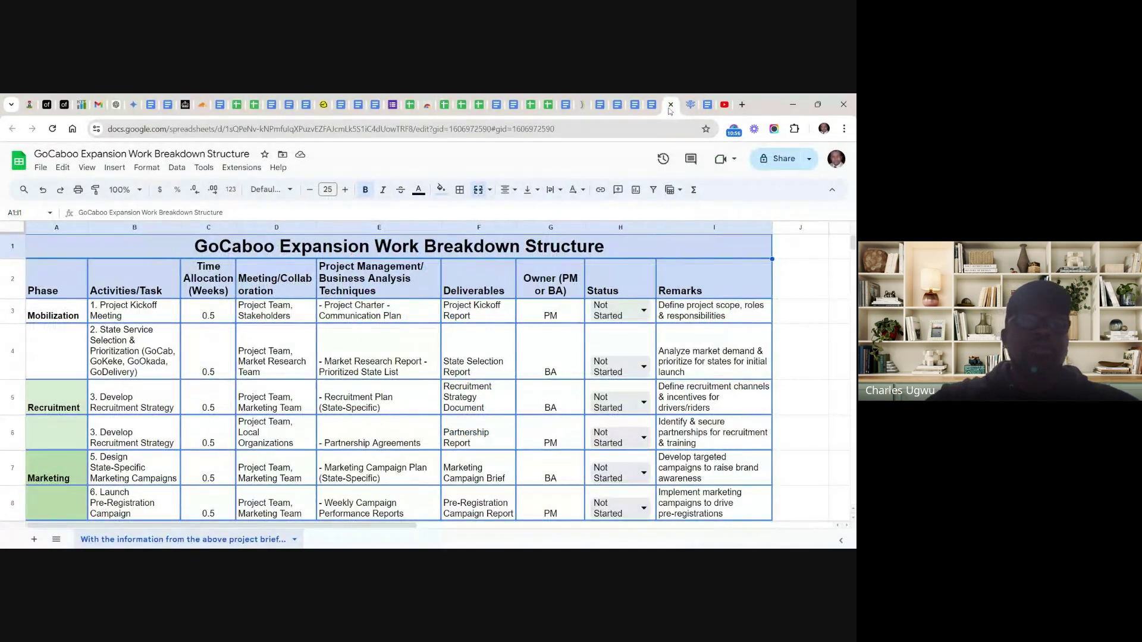
scroll(386, 375, "down", 5)
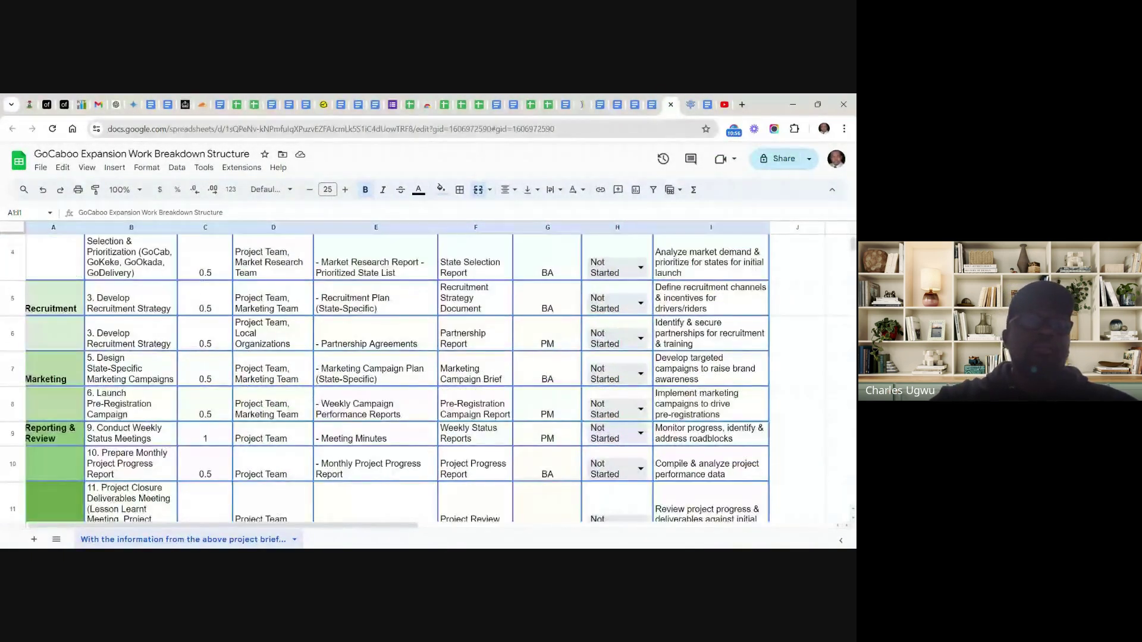
scroll(386, 375, "up", 5)
scroll(387, 374, "down", 5)
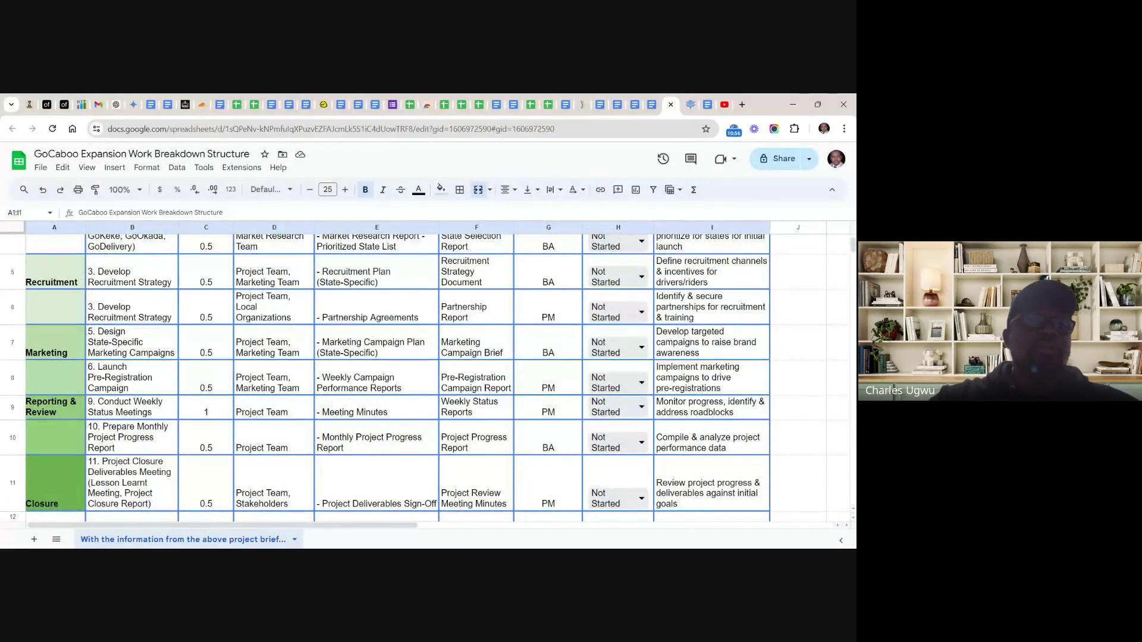
scroll(387, 375, "down", 5)
scroll(386, 375, "up", 4)
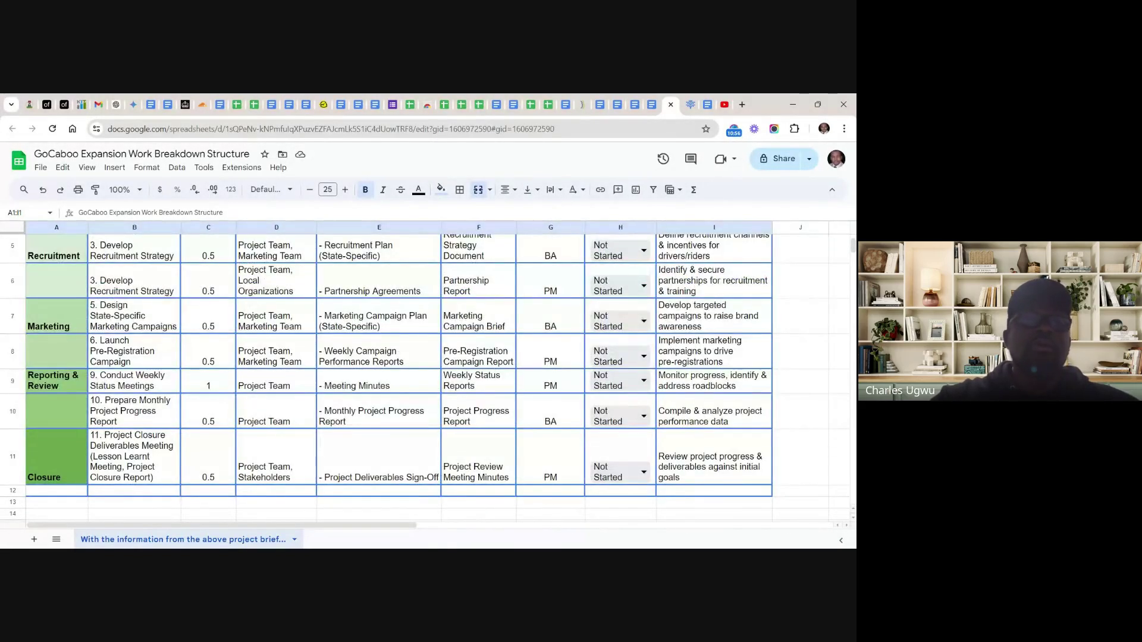
scroll(387, 375, "up", 5)
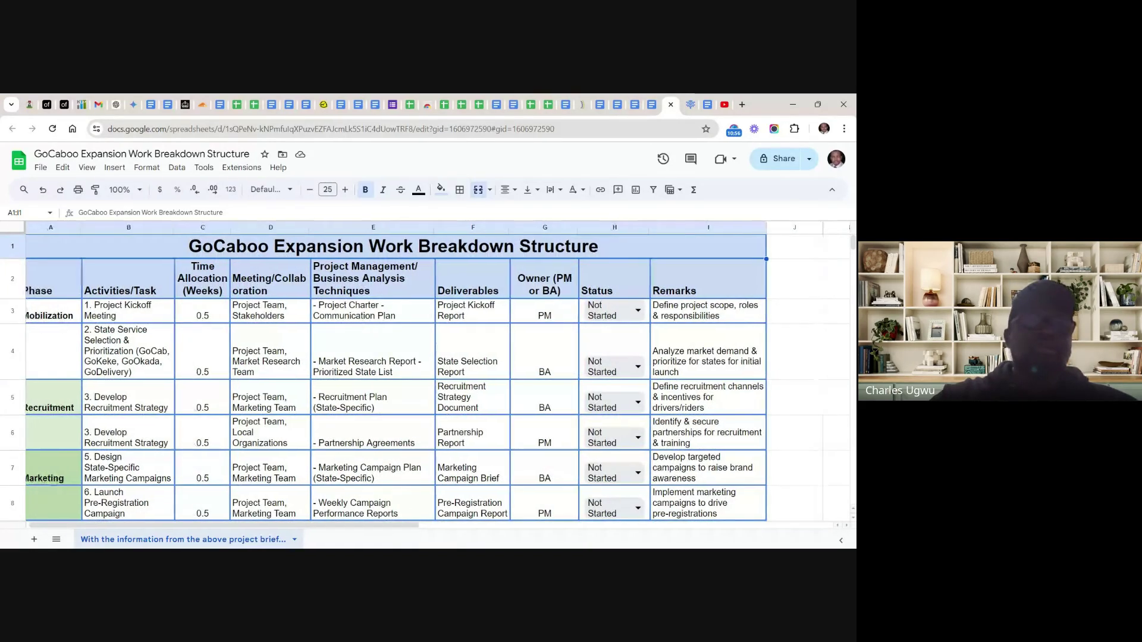
scroll(386, 374, "down", 1)
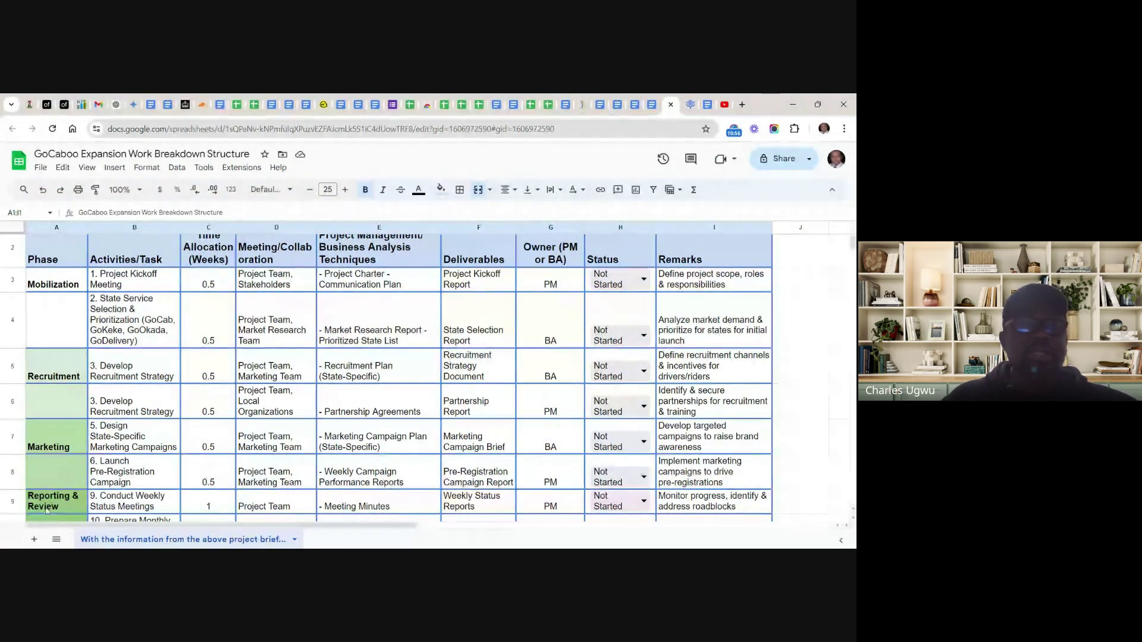
scroll(359, 392, "down", 3)
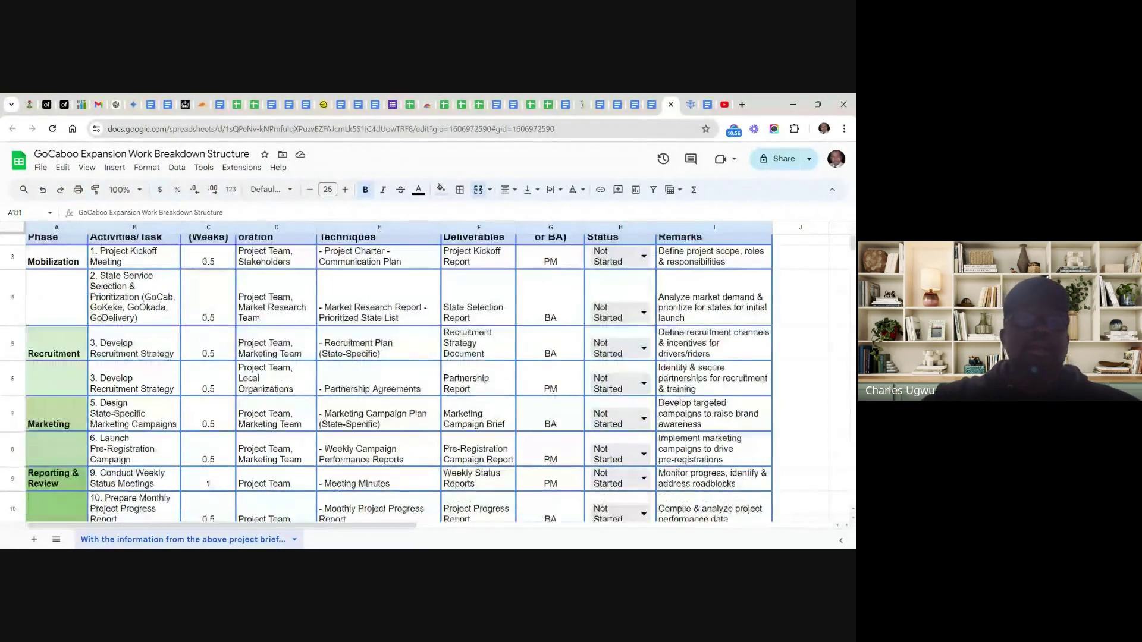
scroll(359, 392, "up", 4)
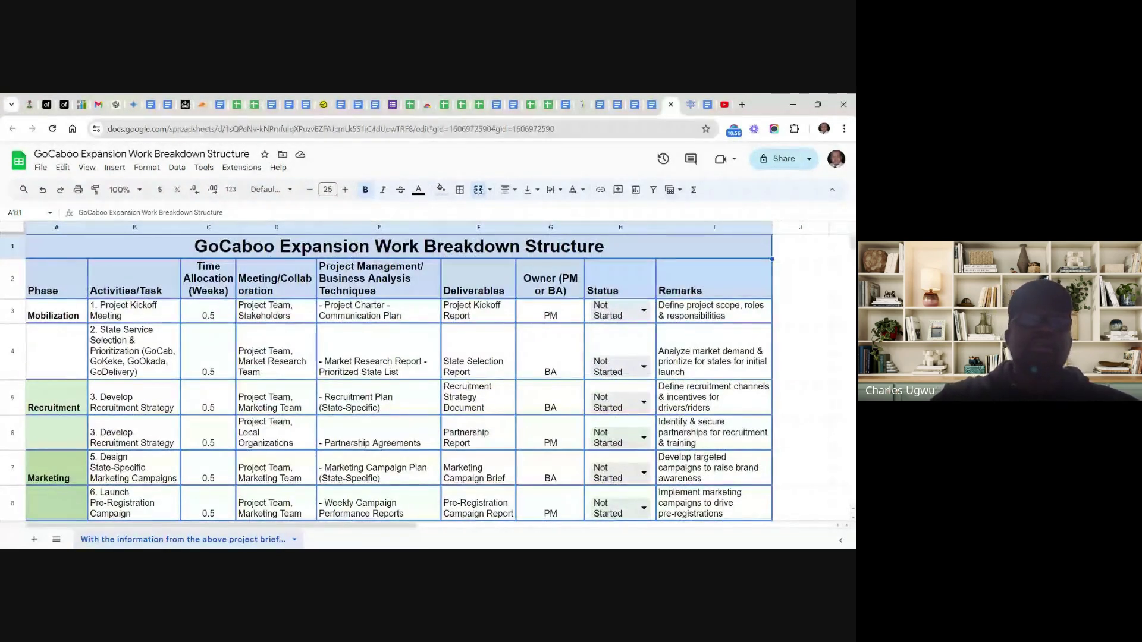
scroll(387, 375, "down", 3)
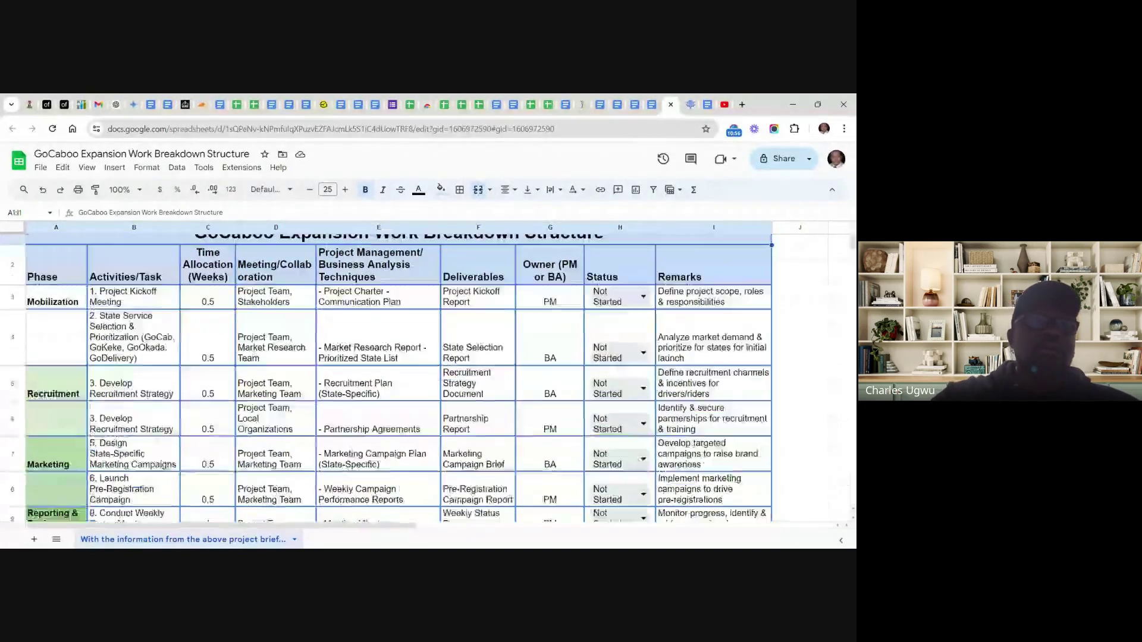
scroll(386, 374, "up", 3)
scroll(386, 374, "down", 5)
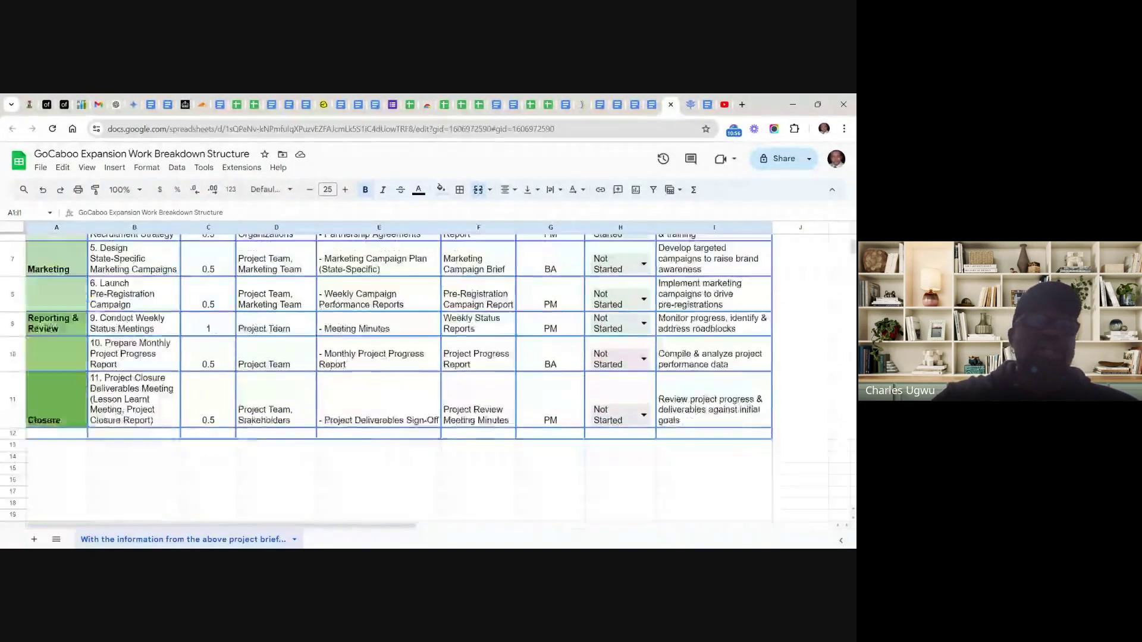
scroll(386, 375, "up", 5)
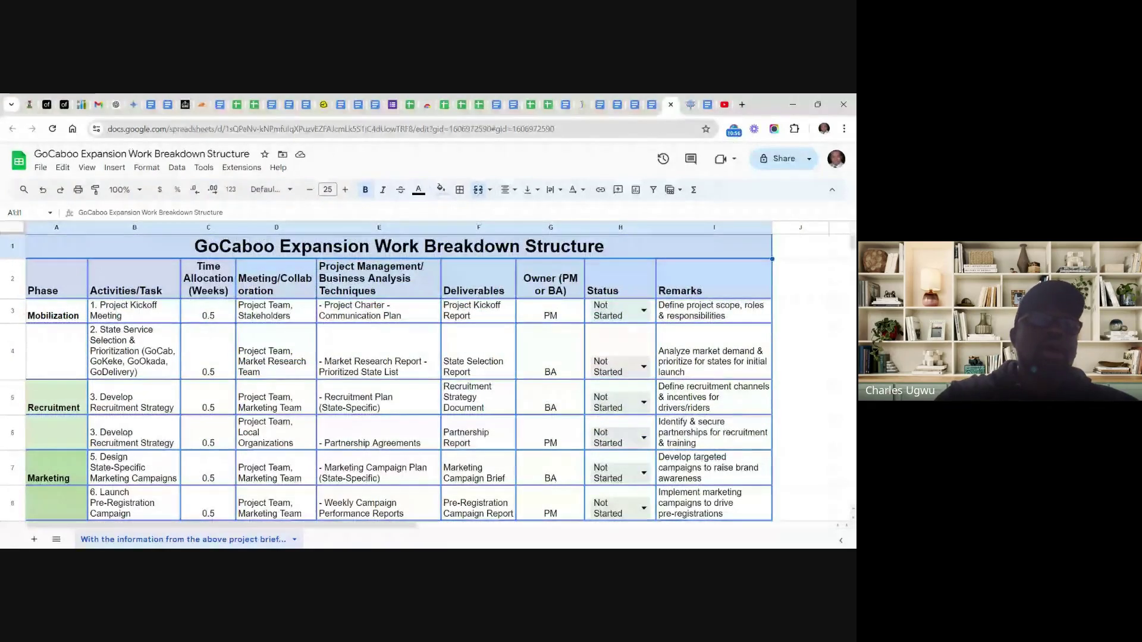
scroll(387, 374, "down", 1)
scroll(387, 375, "down", 3)
scroll(386, 374, "up", 4)
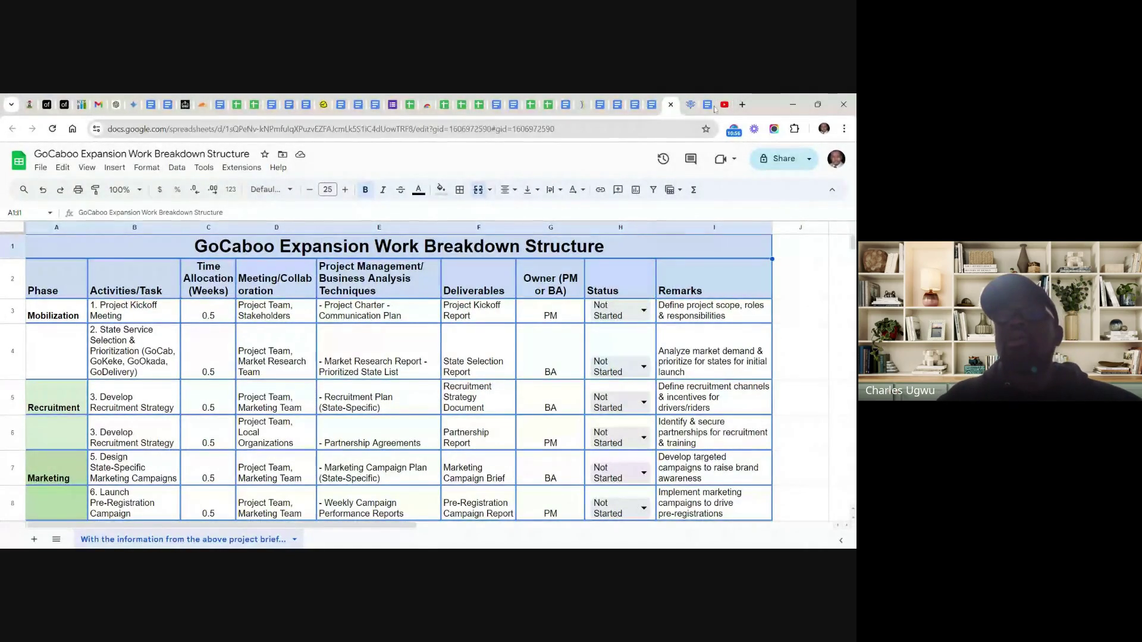
Switch back to Freedcamp, open GoCaboo Project 1 (Abia) from the projects overview and compare its tasks with the work breakdown structure
left_click(691, 105)
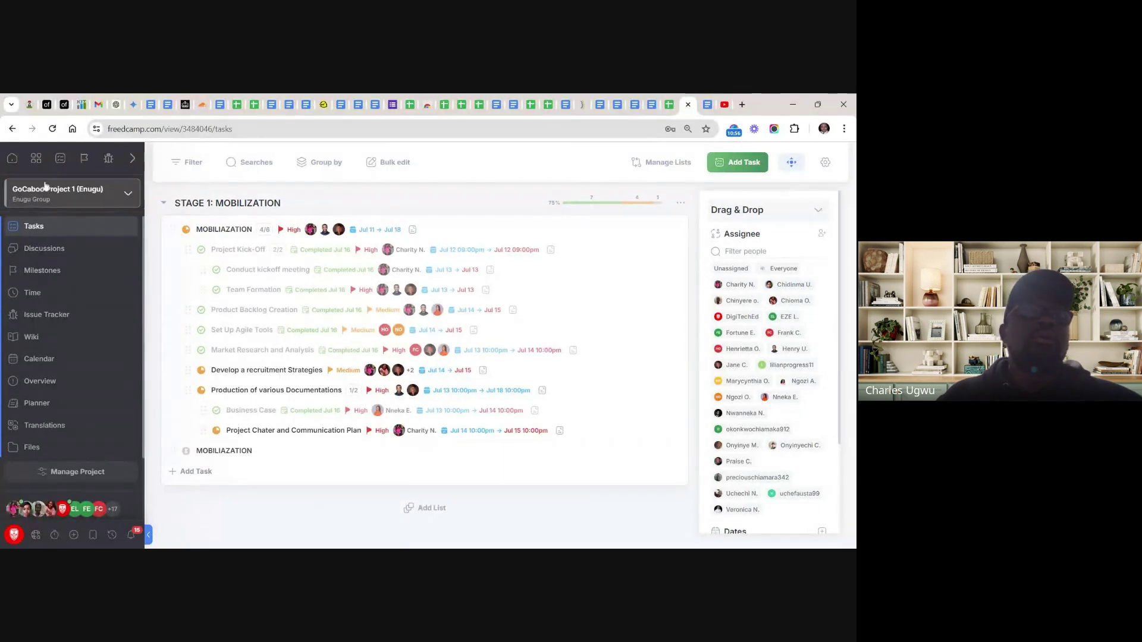
left_click(36, 160)
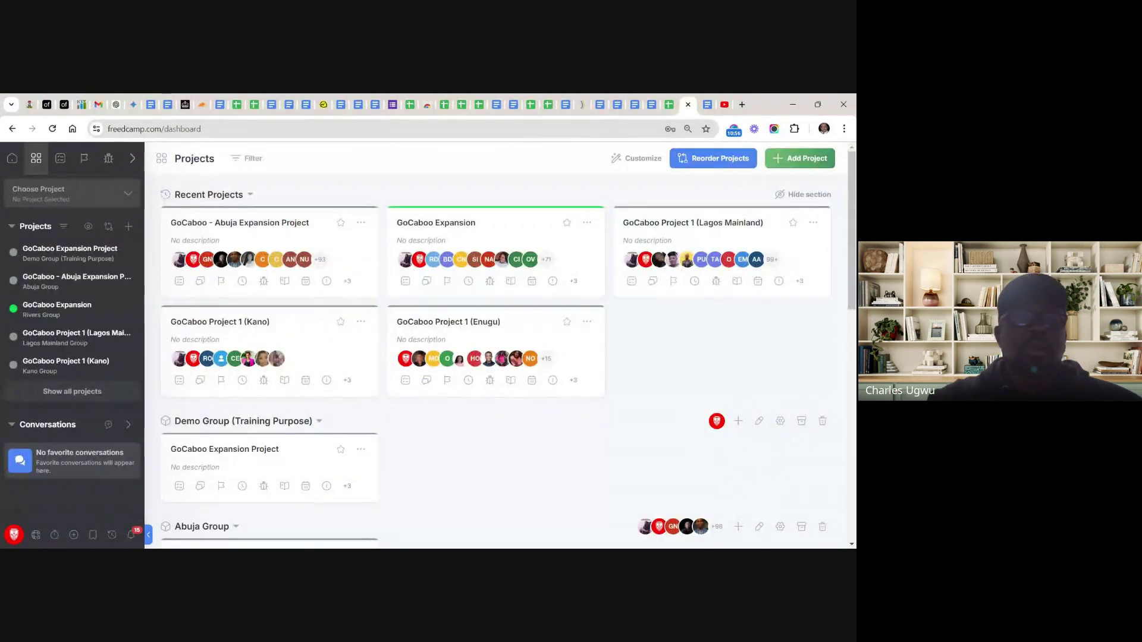
scroll(493, 345, "down", 5)
scroll(494, 345, "down", 5)
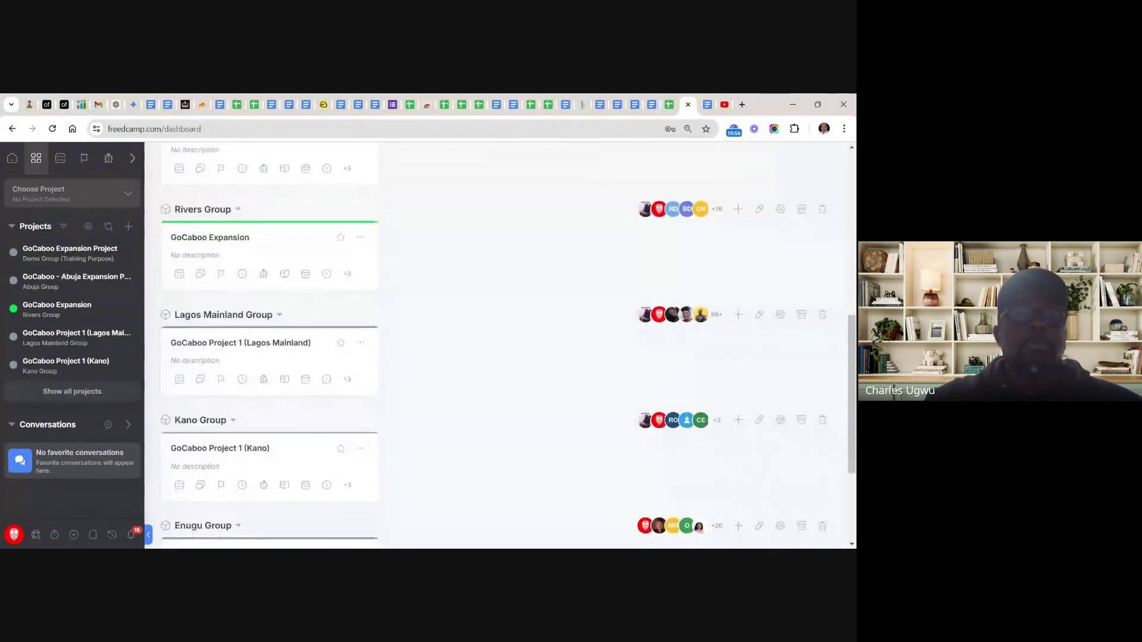
scroll(494, 345, "down", 2)
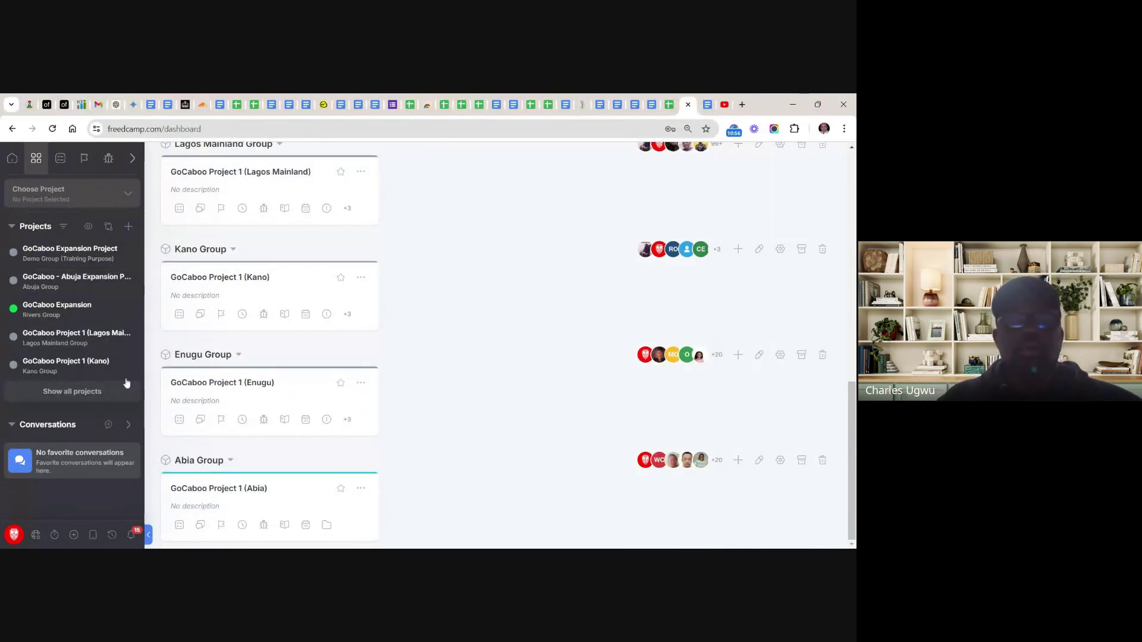
left_click(207, 489)
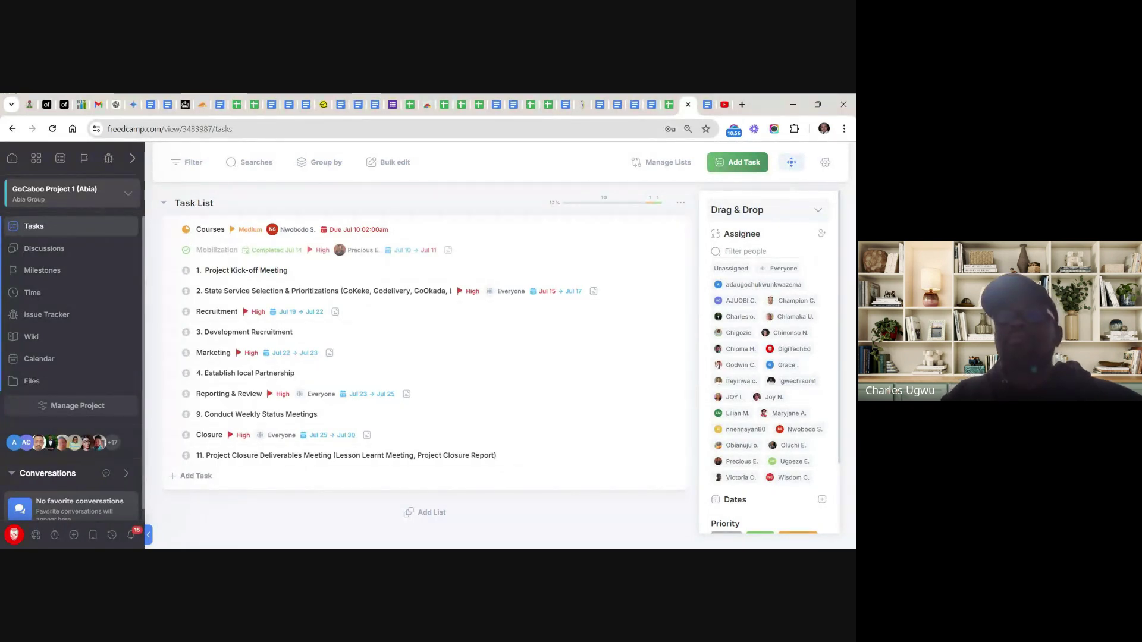
left_click(669, 106)
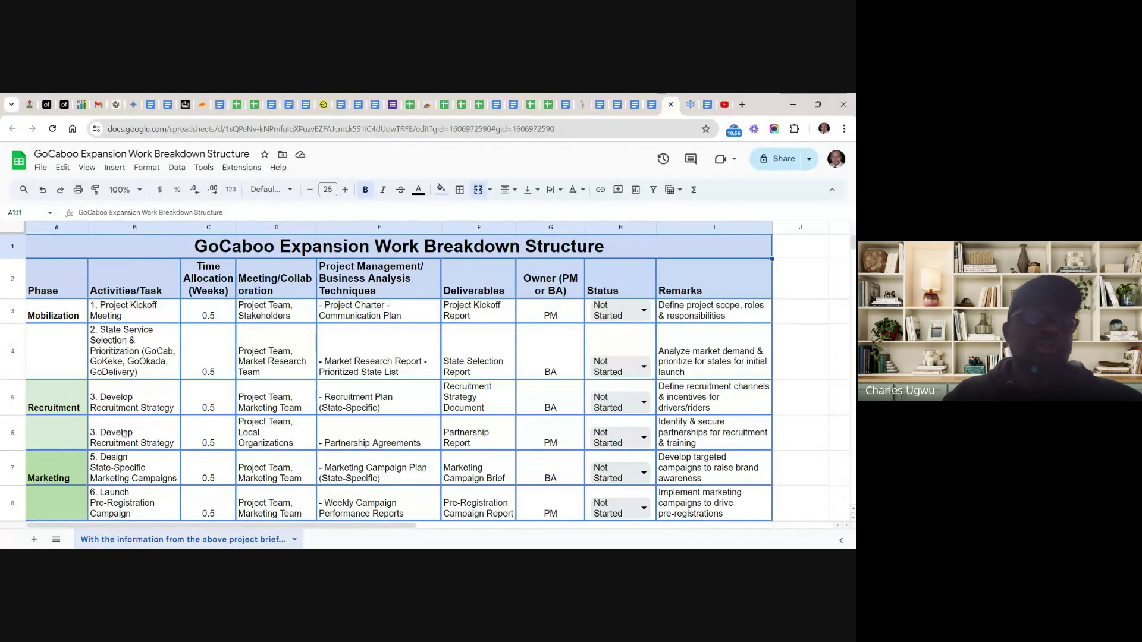
left_click(690, 105)
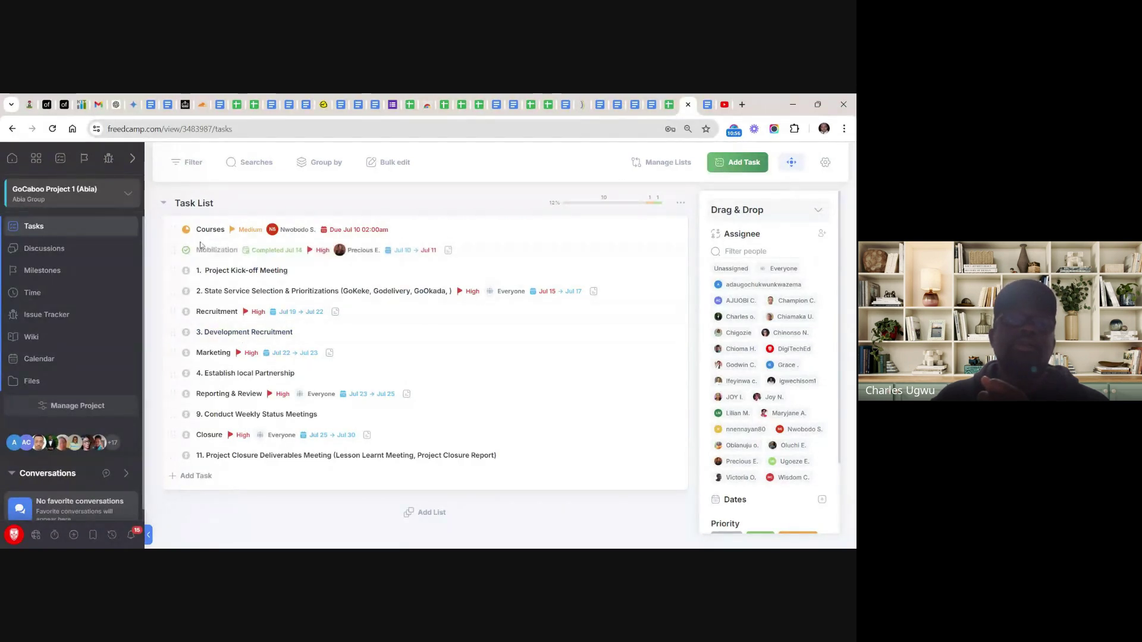
Open the Abia Group's projects and teams page in the system management area
left_click(13, 158)
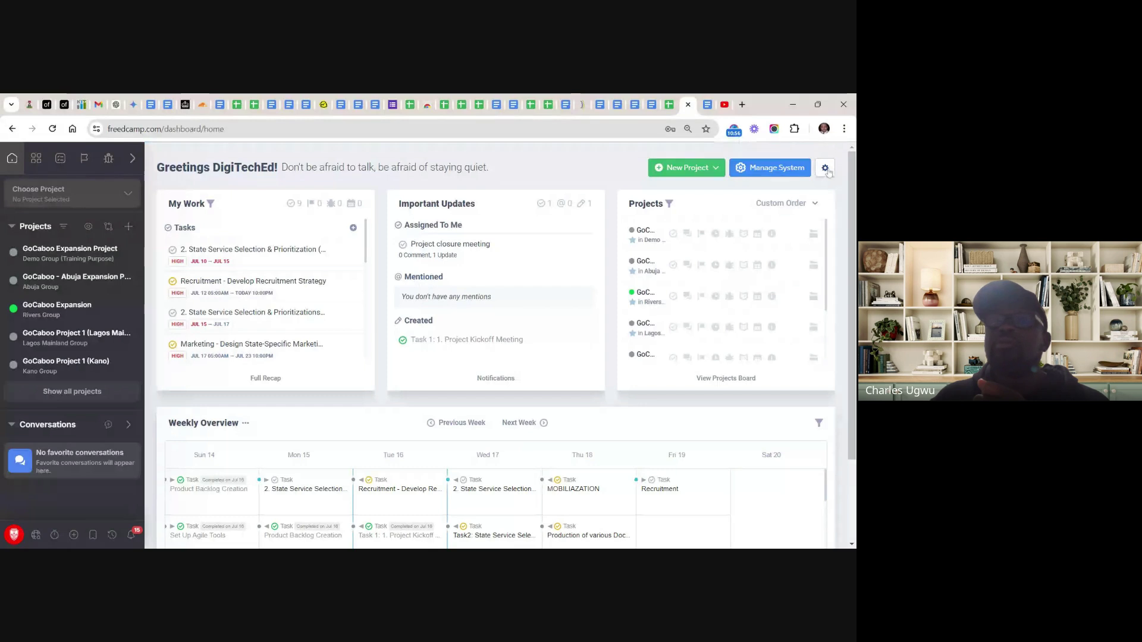
left_click(777, 174)
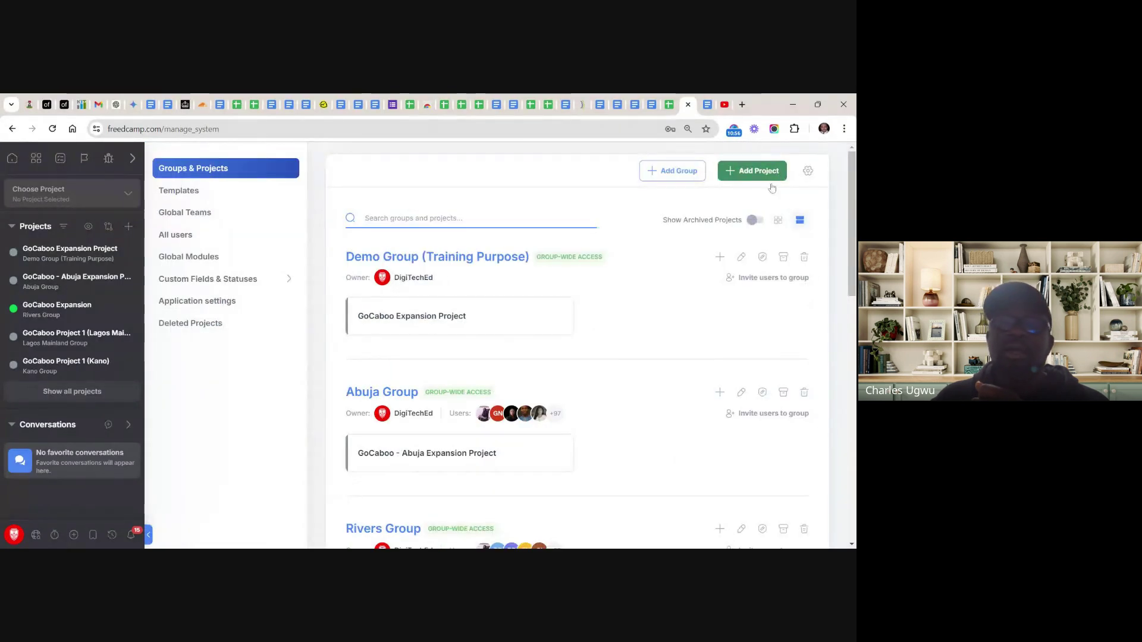
scroll(713, 441, "down", 10)
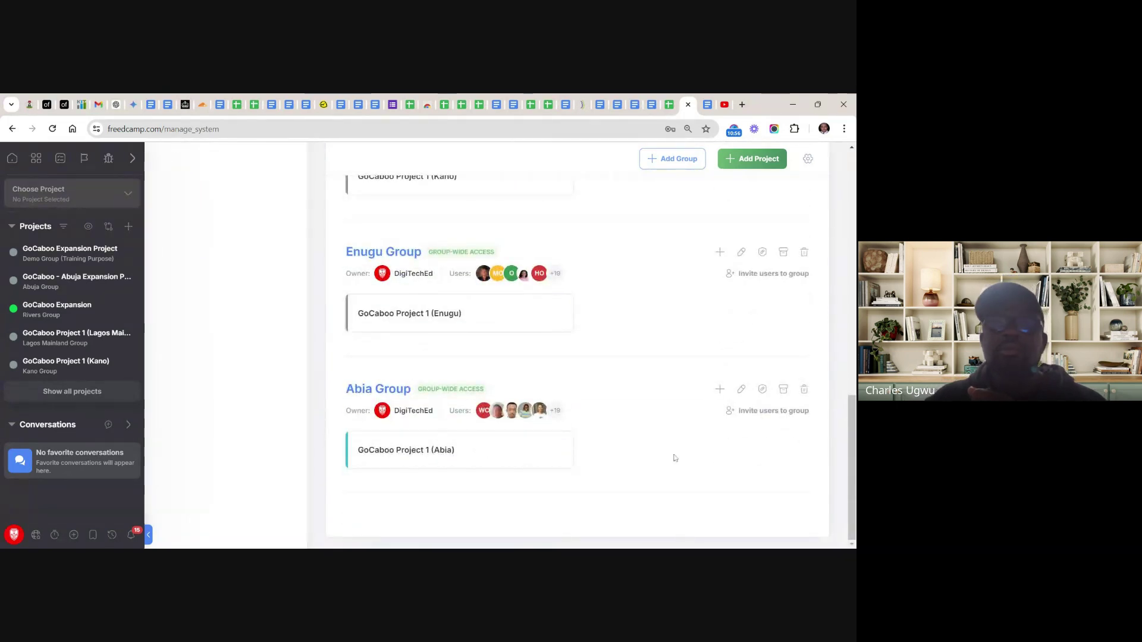
left_click(375, 389)
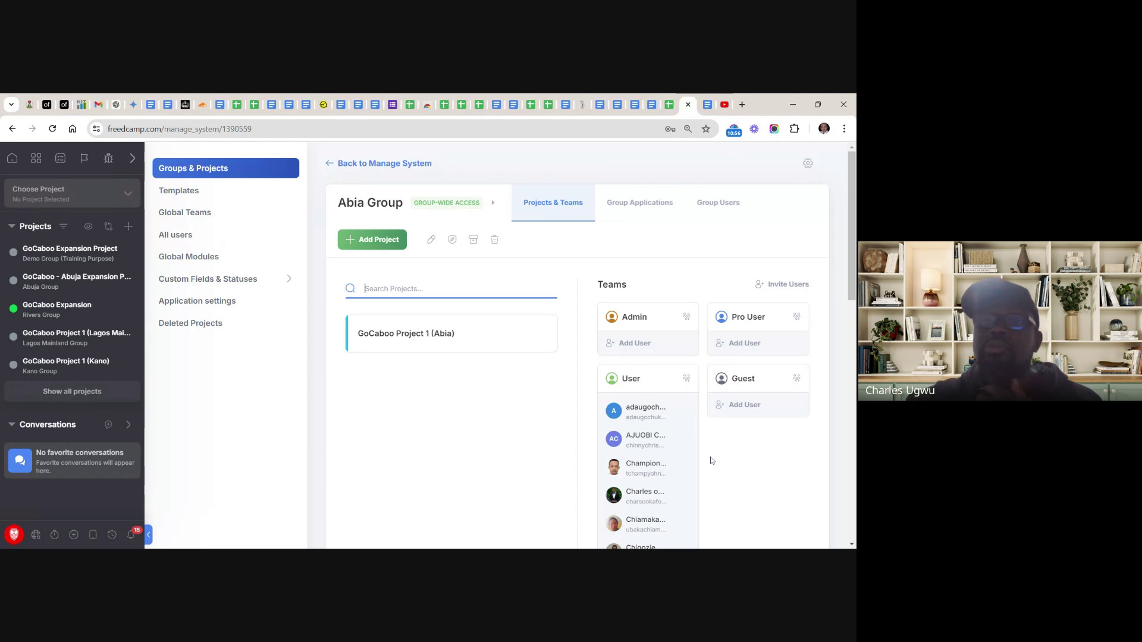
Examine the members listed in the Abia Group's User team and the other role teams
scroll(577, 357, "down", 2)
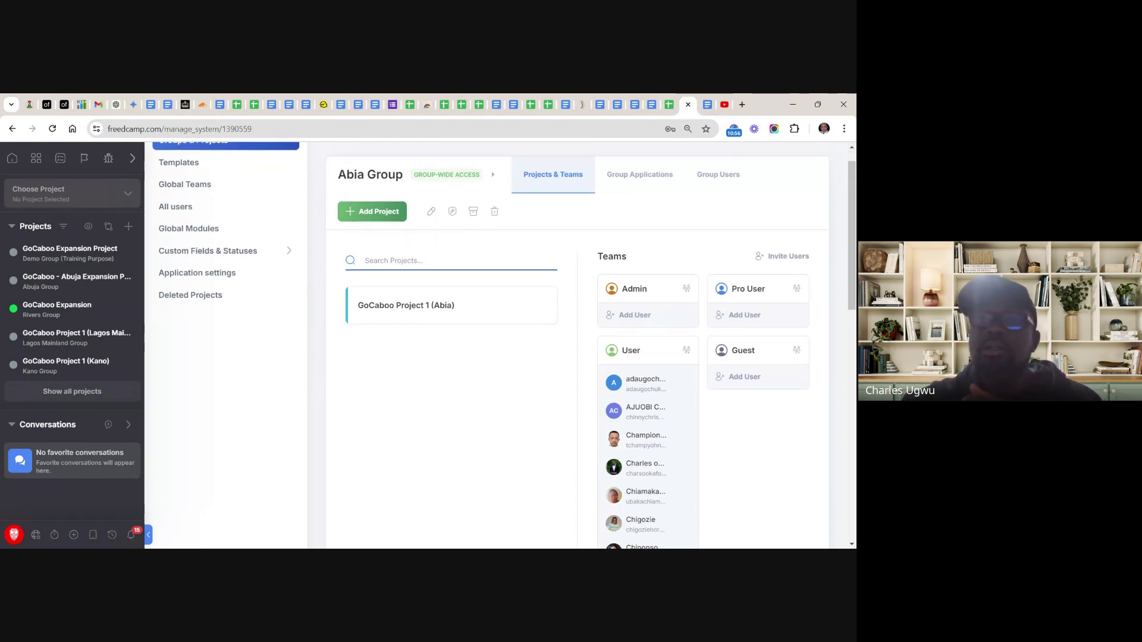
scroll(577, 357, "down", 3)
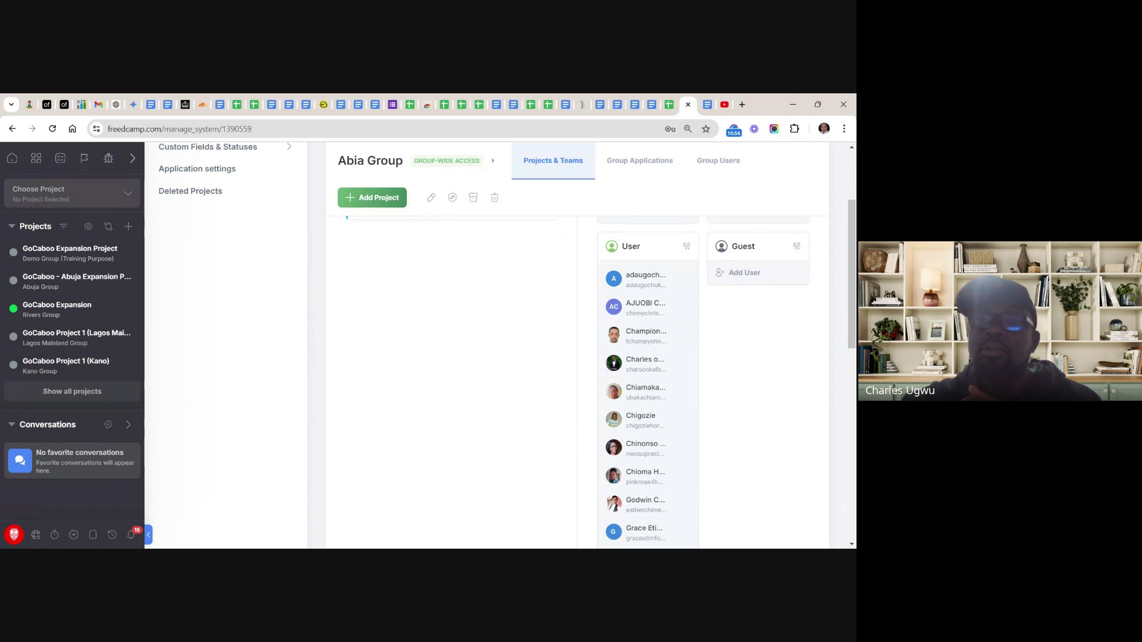
scroll(648, 380, "down", 5)
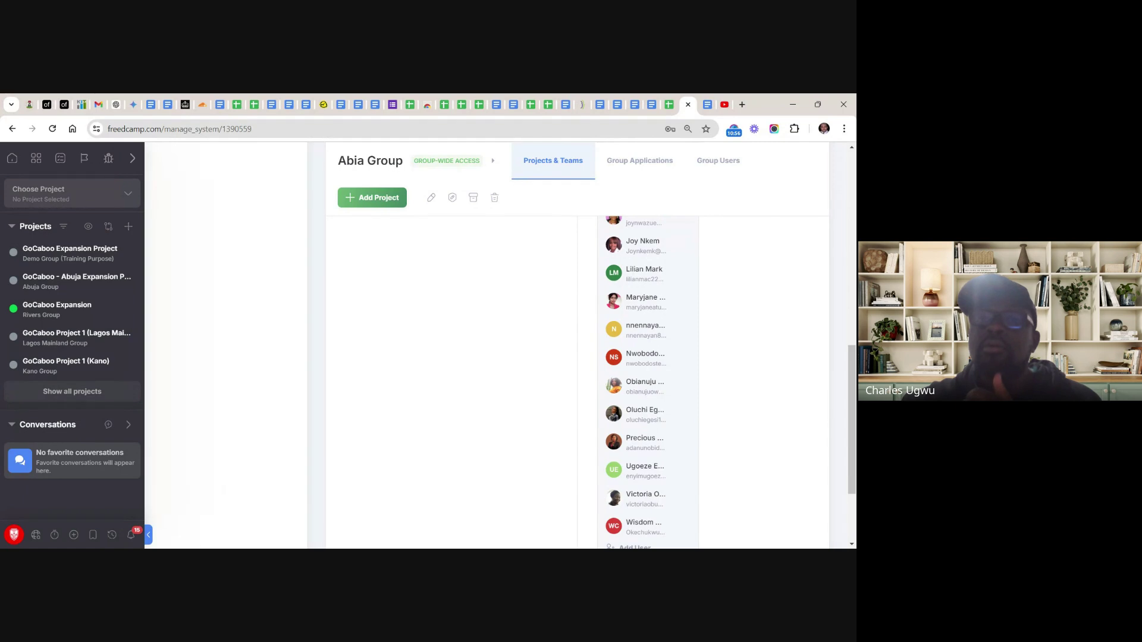
scroll(649, 380, "up", 8)
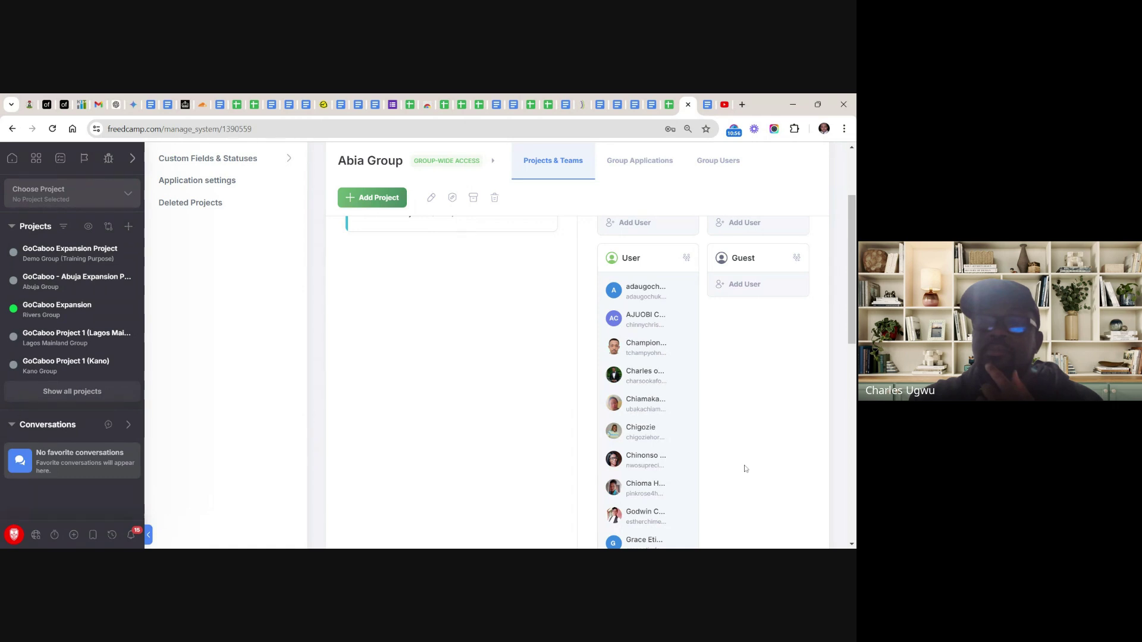
scroll(745, 469, "down", 1)
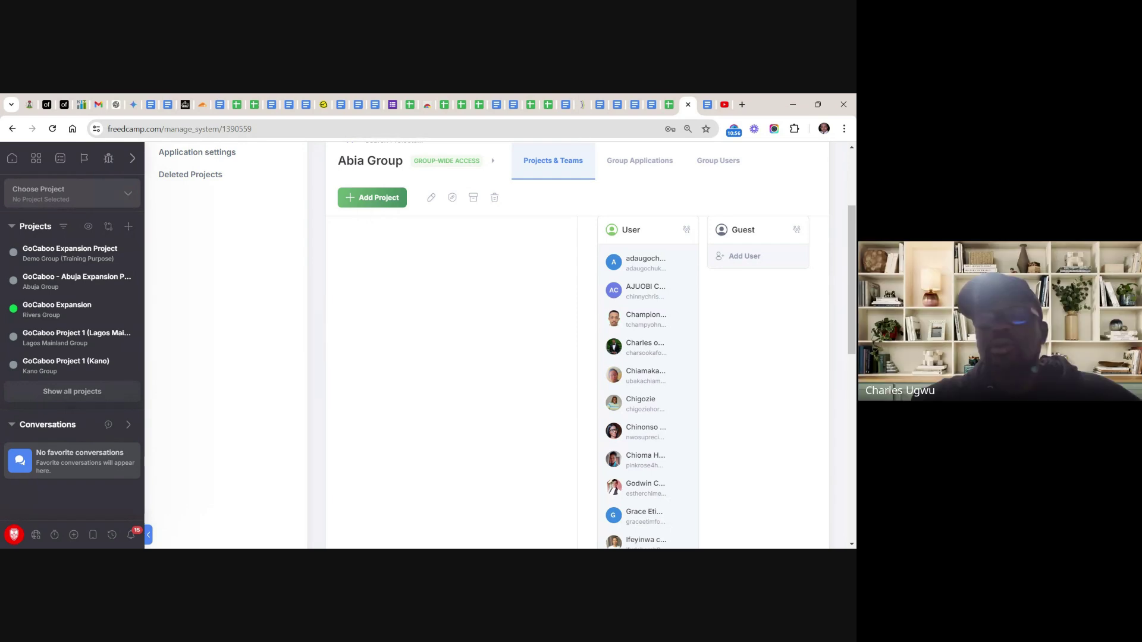
scroll(648, 381, "down", 1)
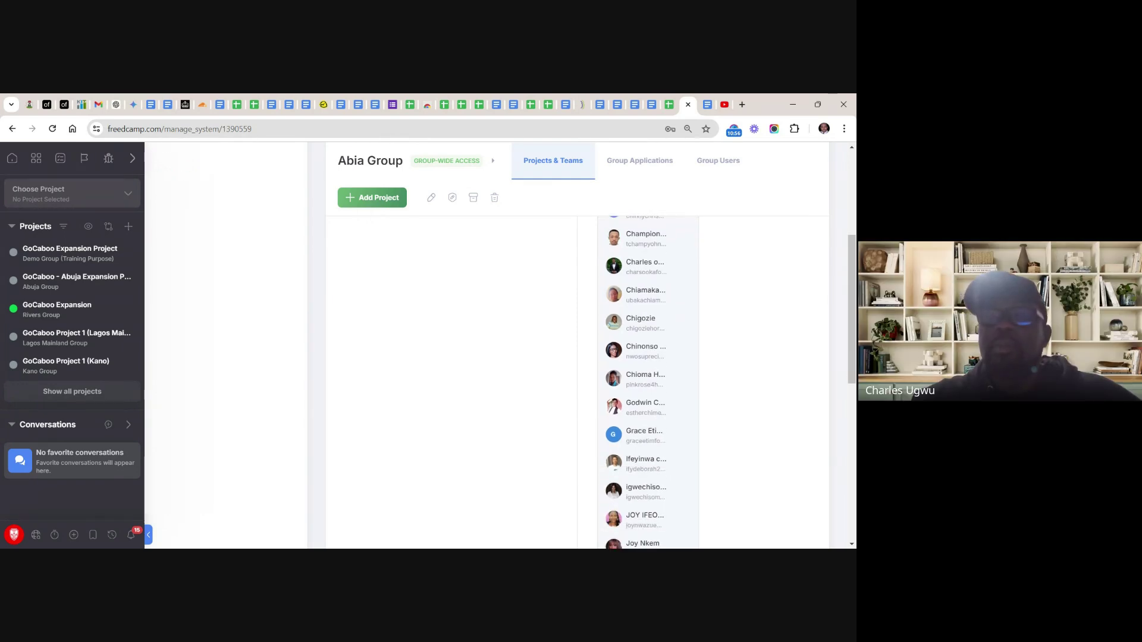
scroll(648, 381, "down", 1)
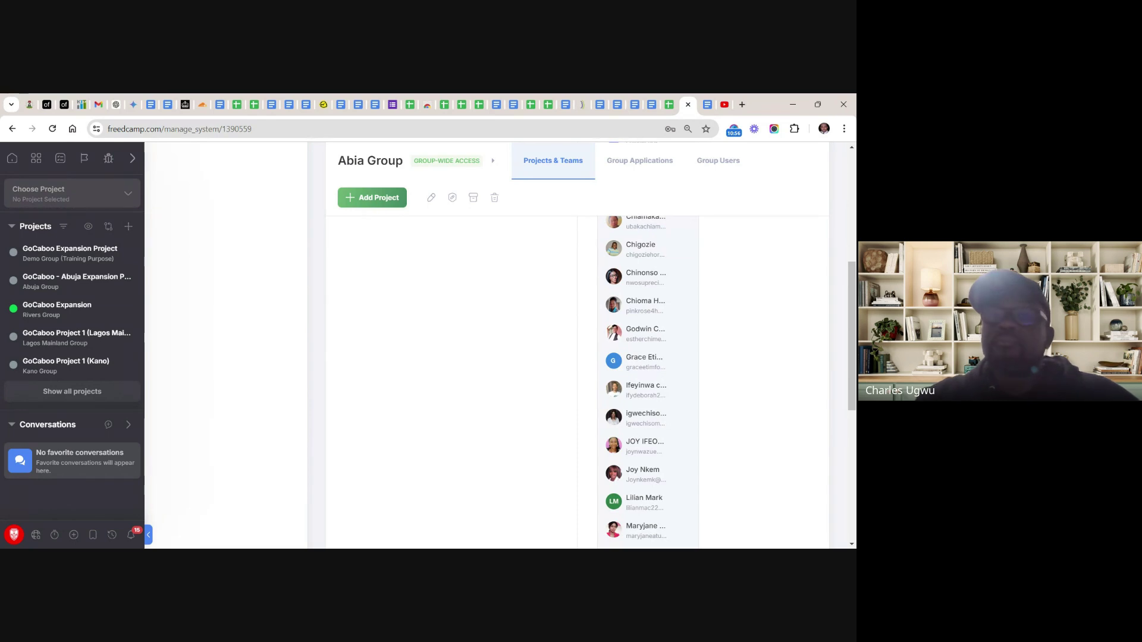
scroll(648, 381, "down", 2)
scroll(648, 380, "down", 1)
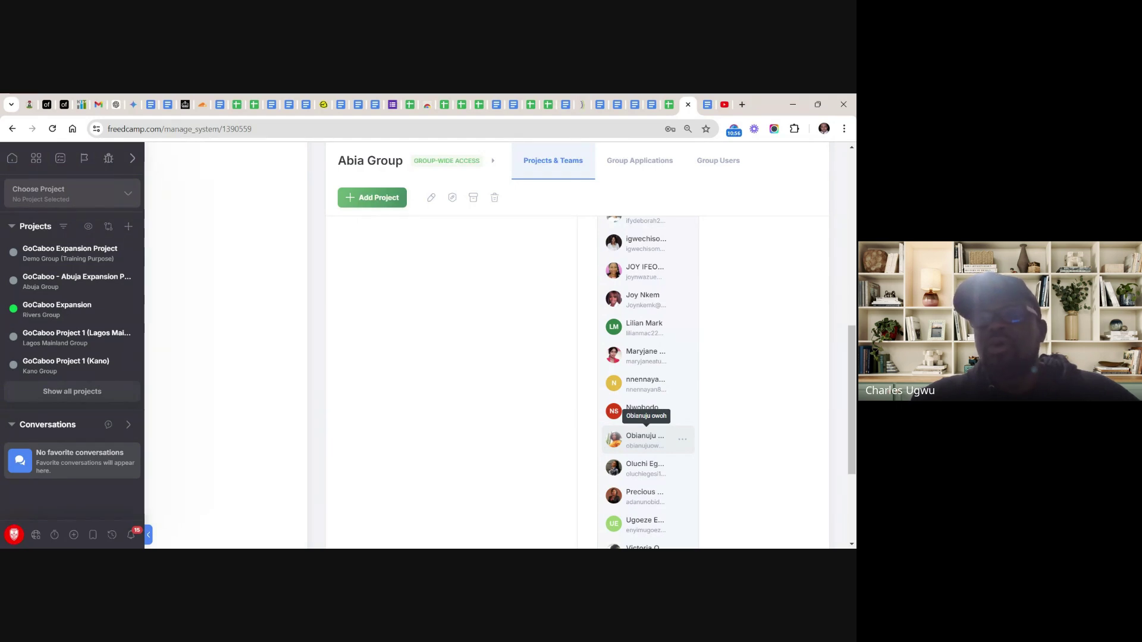
Change the role of the fourth member from the end of the Abia Group's User team to Admin
scroll(647, 380, "down", 3)
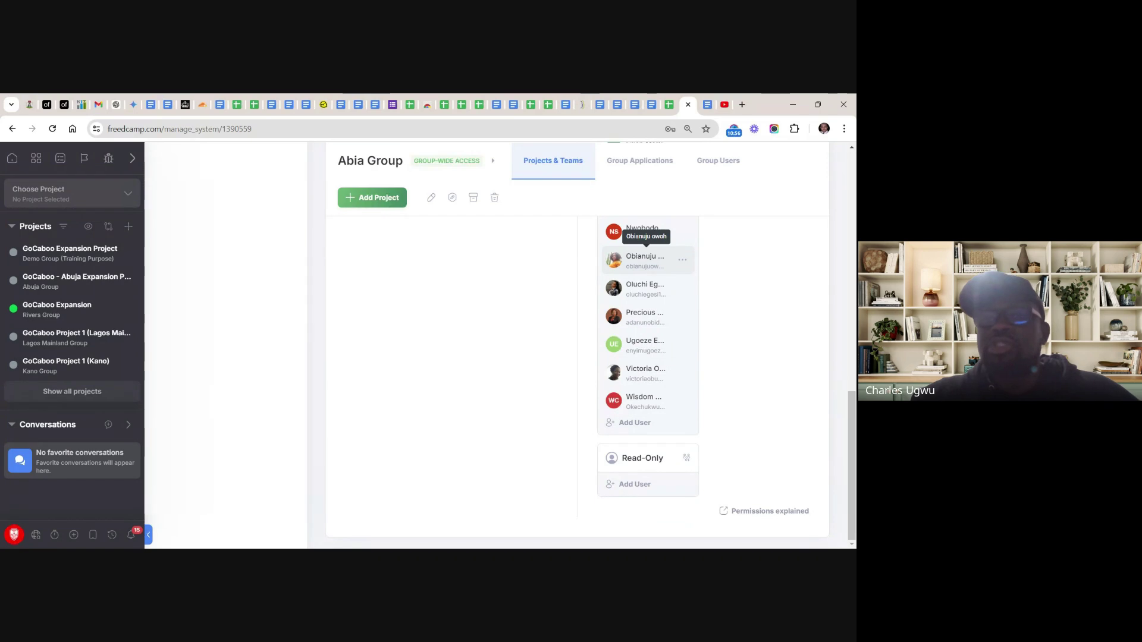
scroll(645, 259, "up", 6)
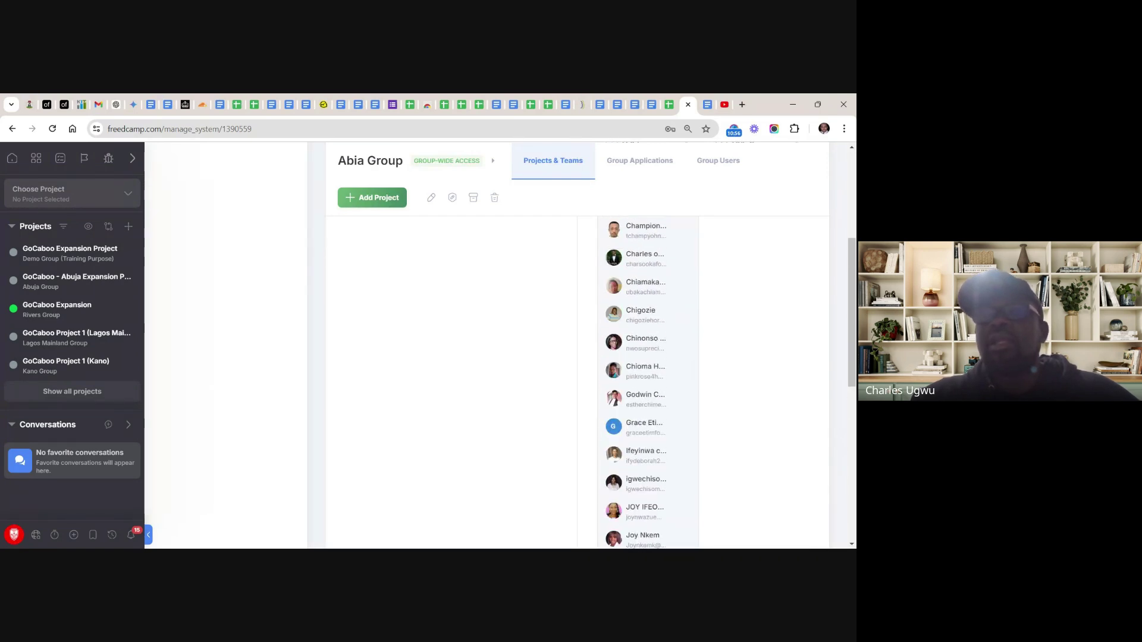
scroll(647, 380, "up", 2)
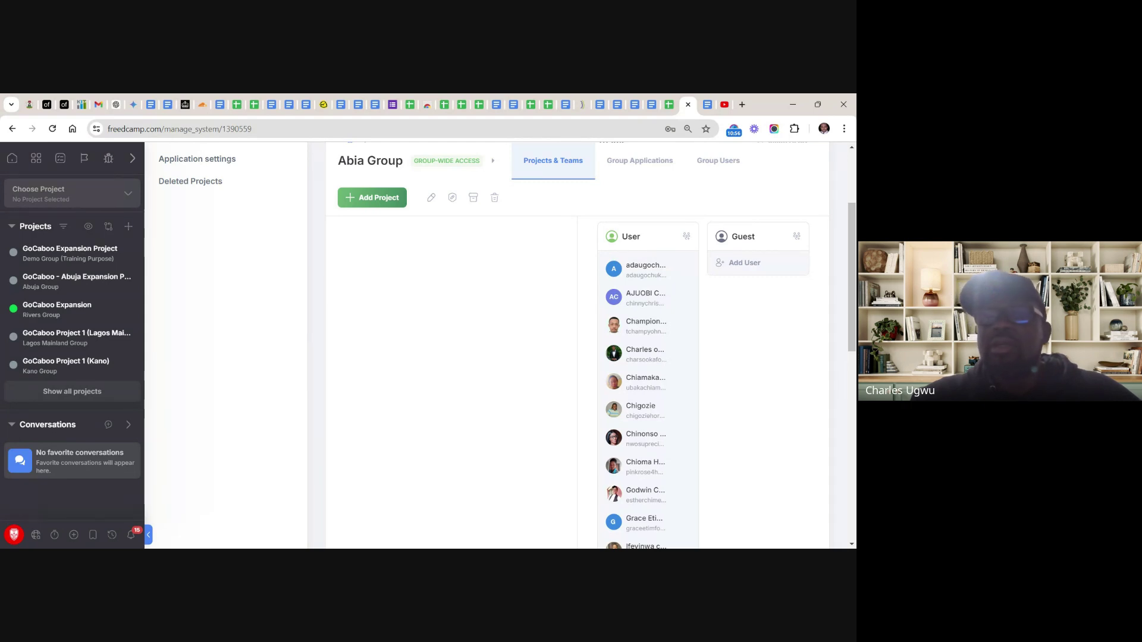
scroll(645, 543, "down", 5)
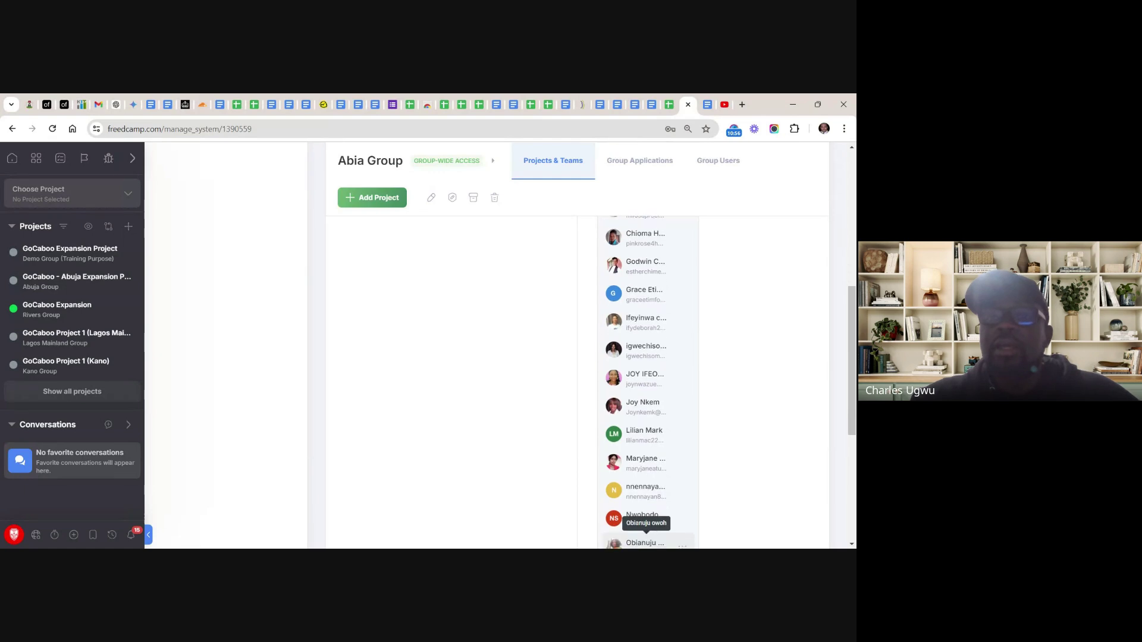
scroll(645, 542, "down", 3)
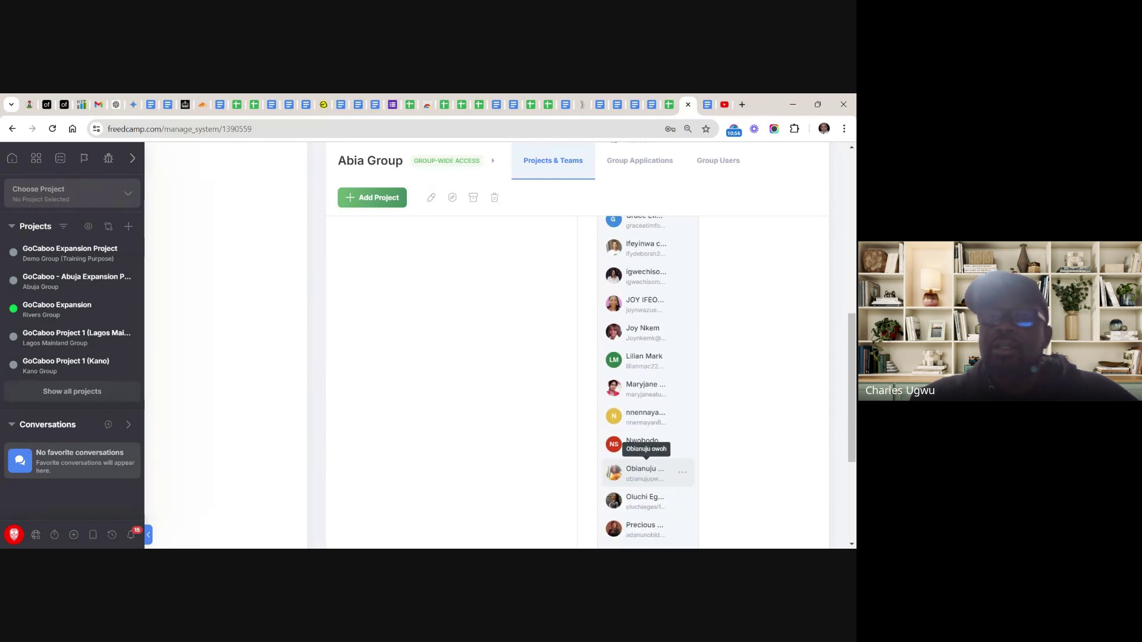
scroll(647, 381, "down", 4)
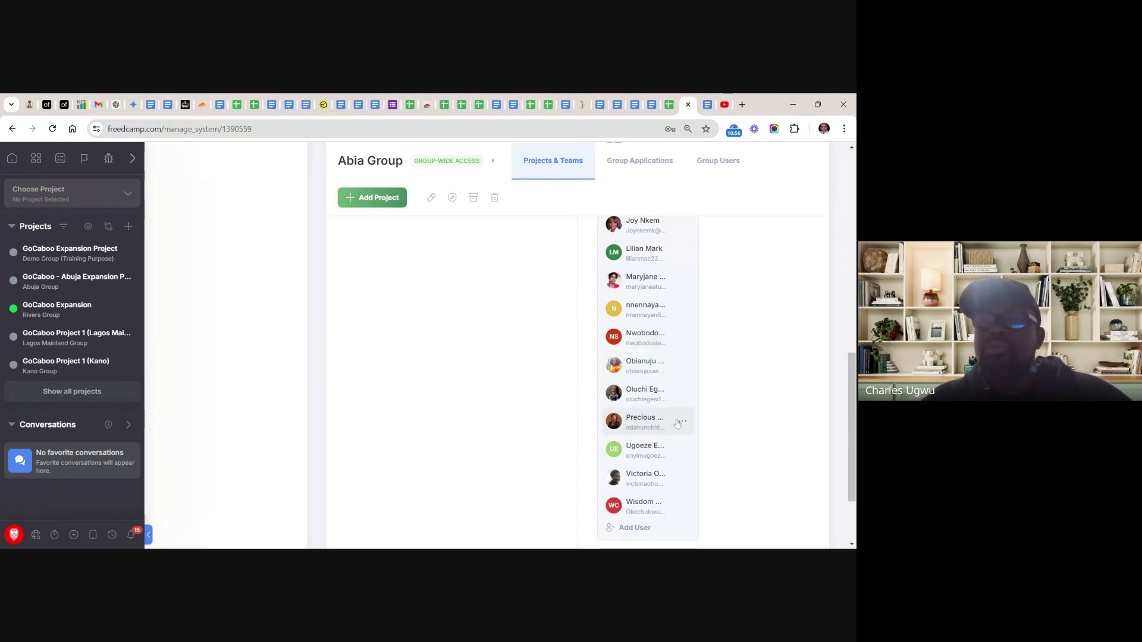
left_click(682, 424)
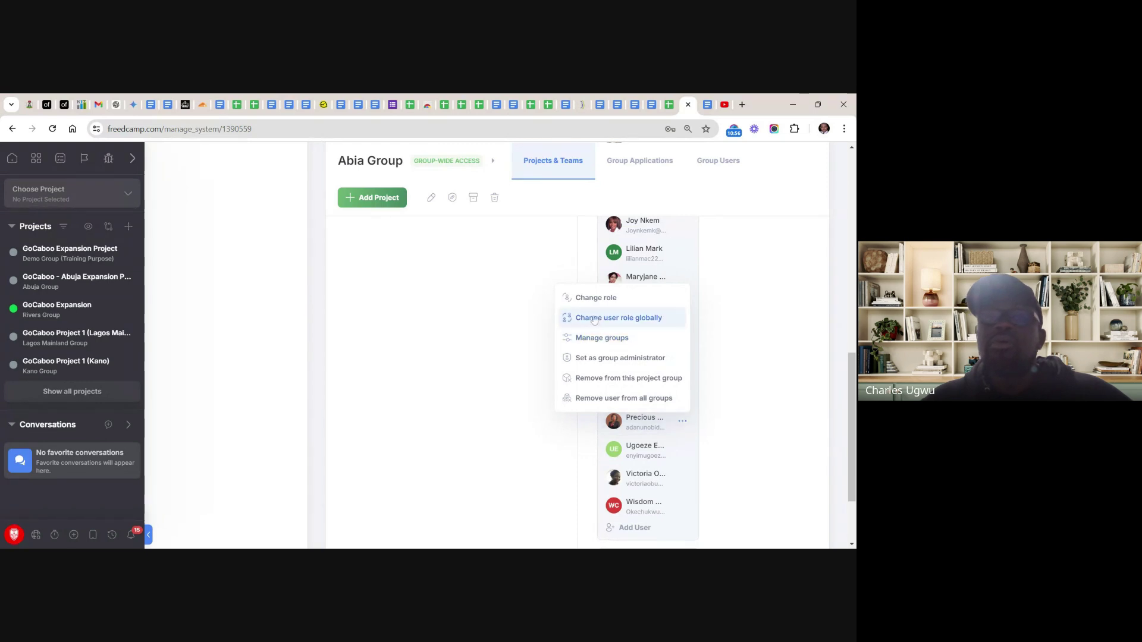
left_click(586, 300)
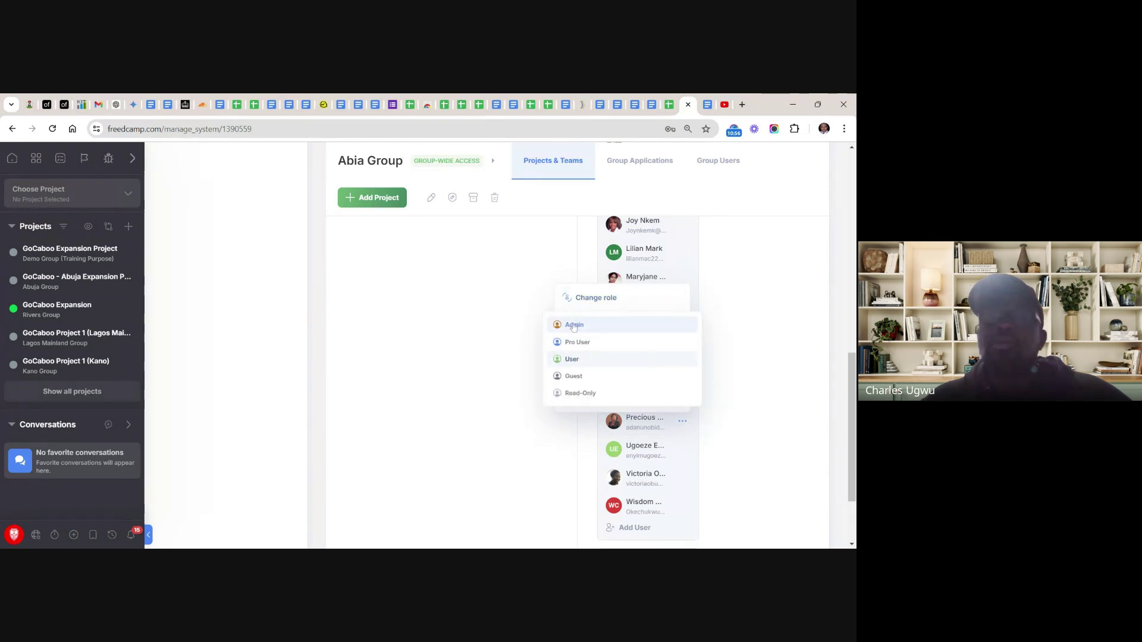
left_click(574, 325)
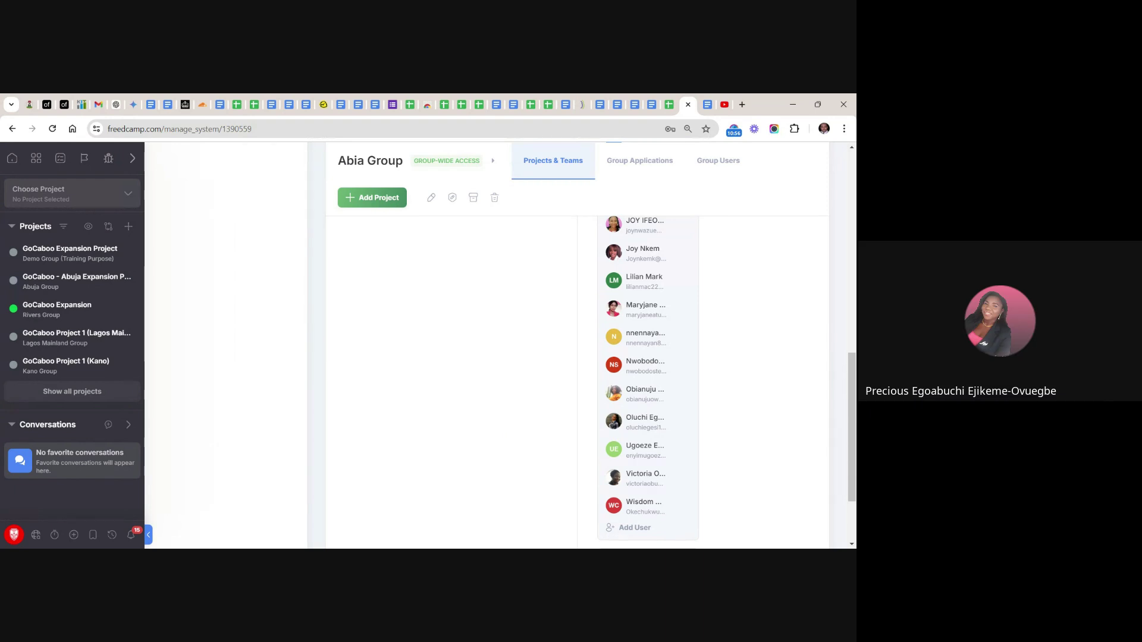
Examine the members of the Abia Group's User team and the Admin team above it
scroll(649, 381, "down", 1)
scroll(648, 380, "up", 4)
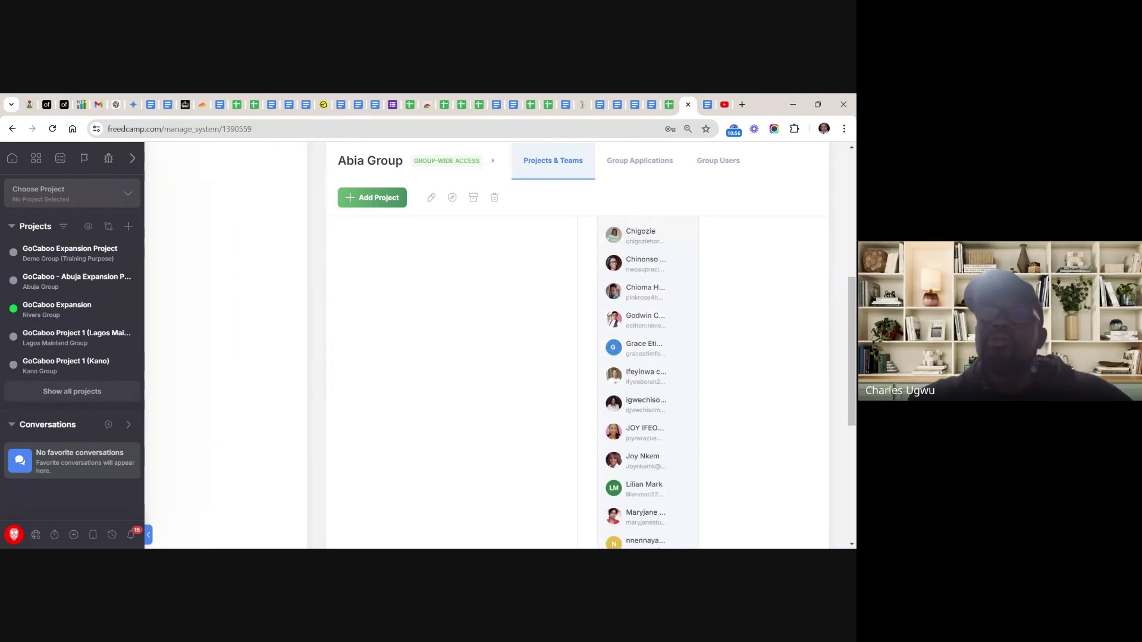
scroll(648, 381, "up", 5)
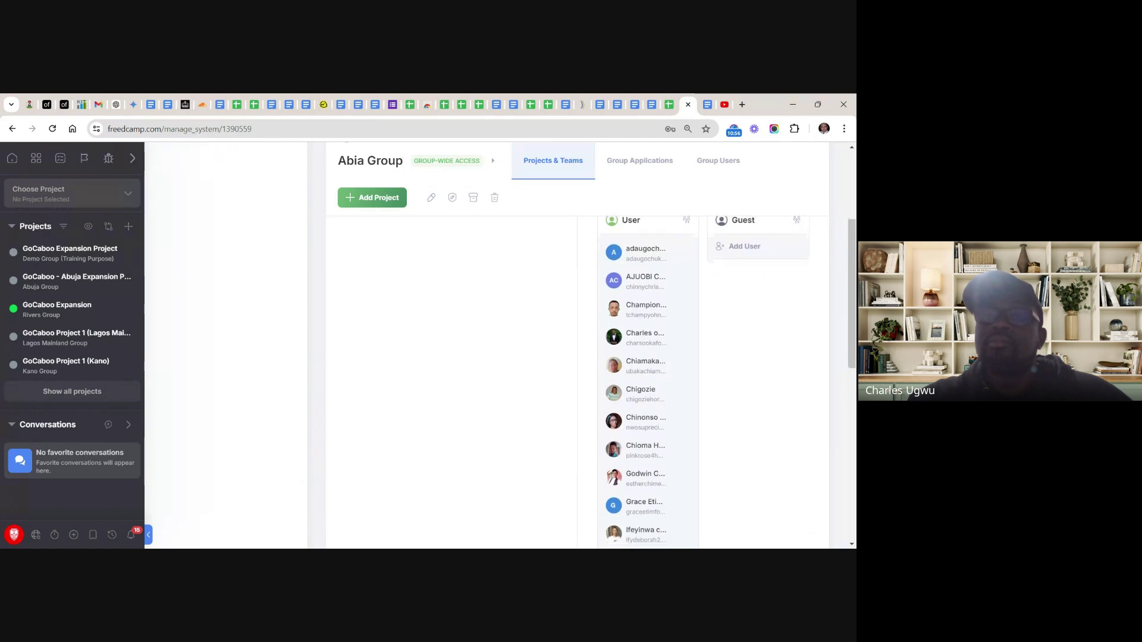
scroll(648, 380, "down", 2)
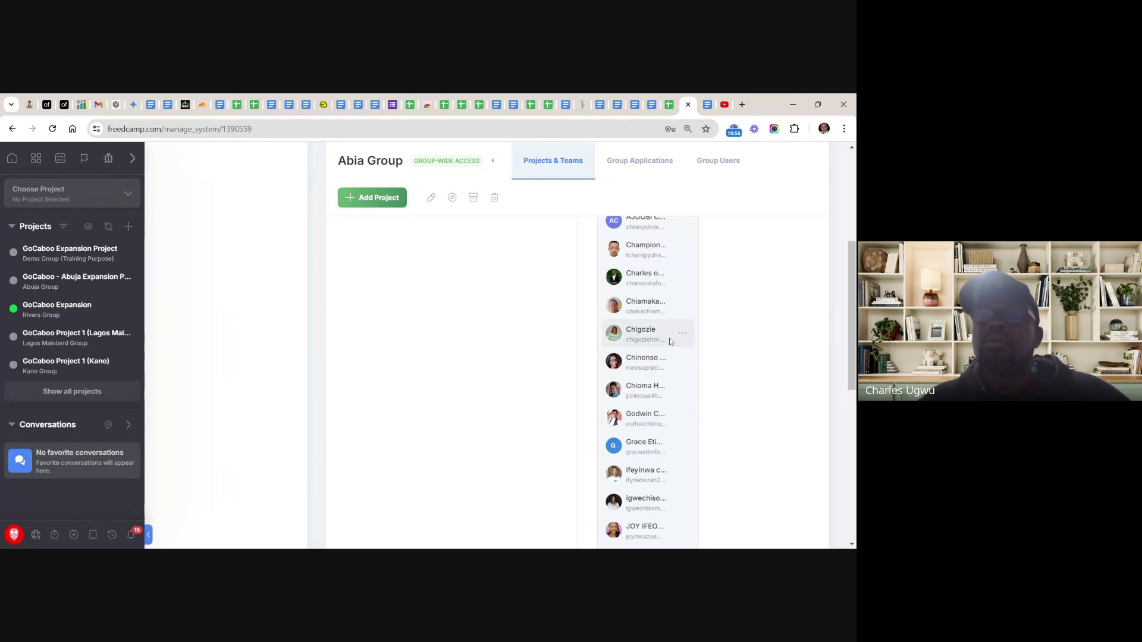
mouse_move(689, 362)
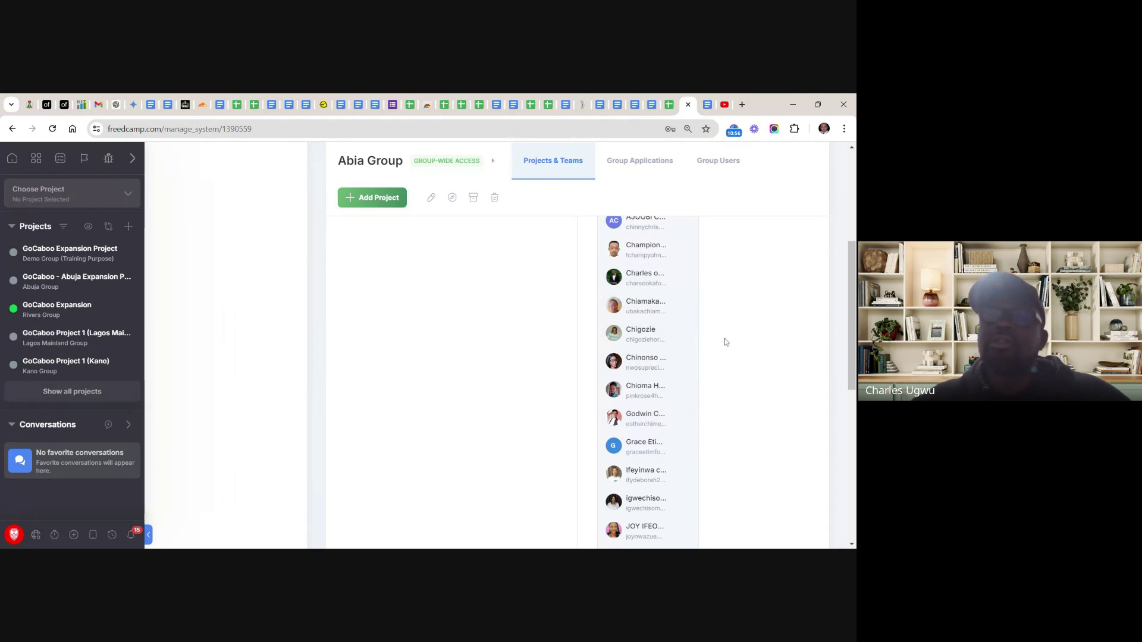
scroll(726, 343, "up", 1)
scroll(726, 344, "up", 3)
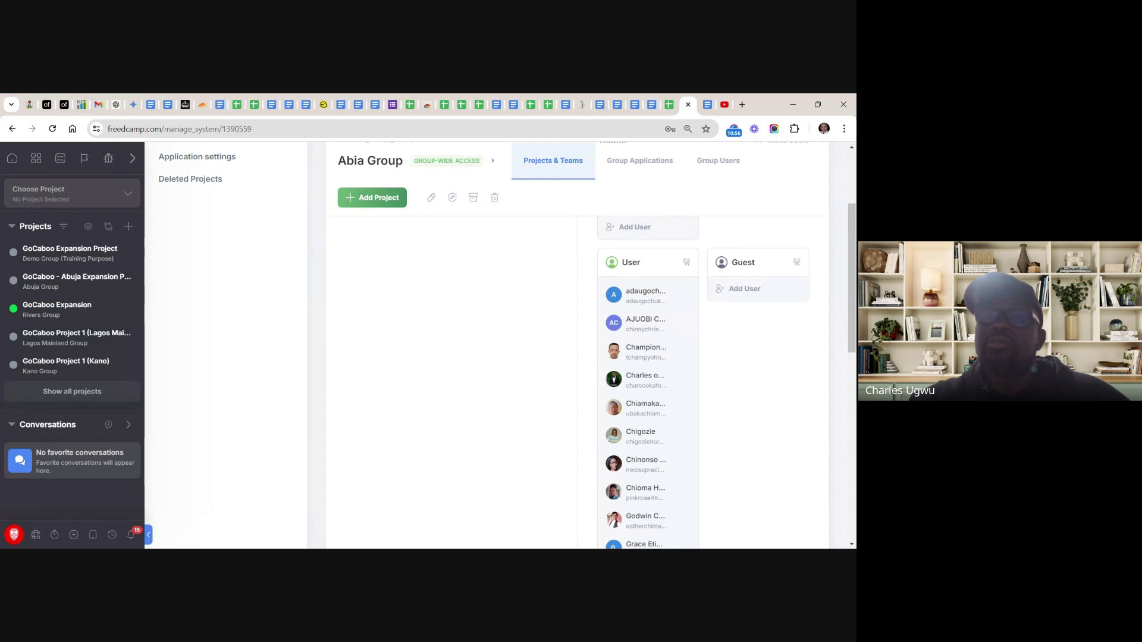
scroll(726, 343, "down", 1)
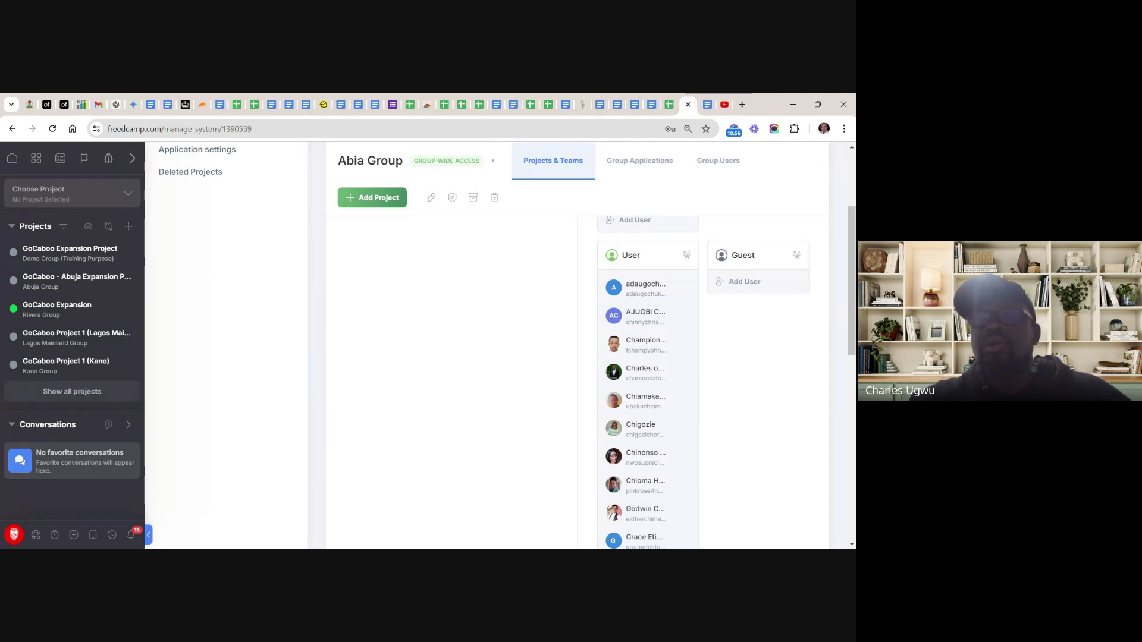
mouse_move(683, 496)
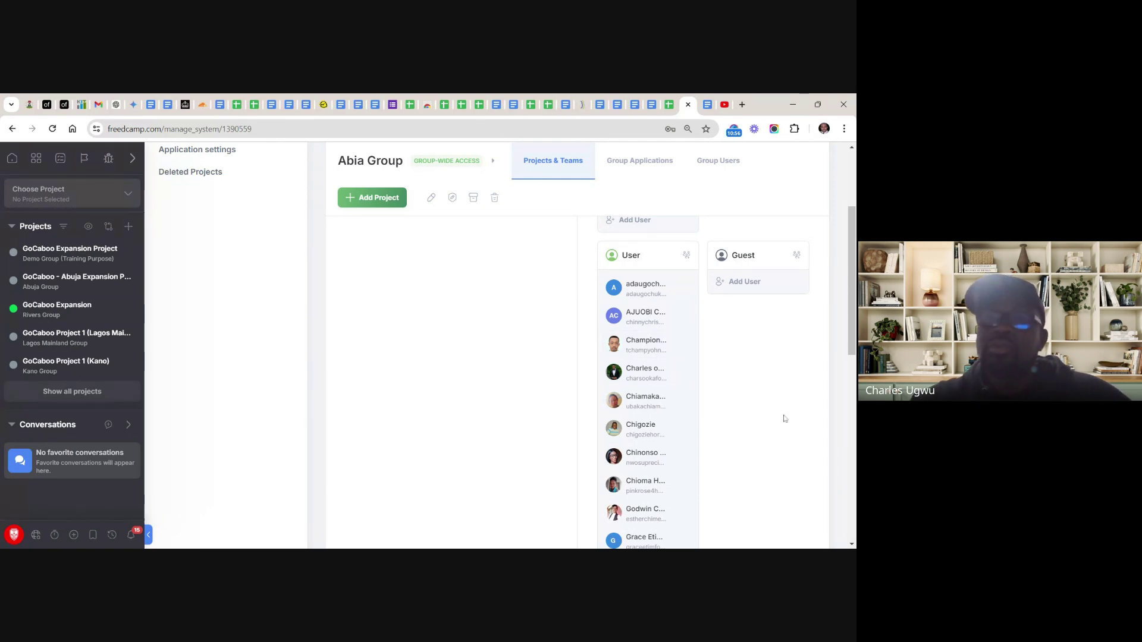
scroll(784, 419, "down", 1)
scroll(784, 419, "up", 1)
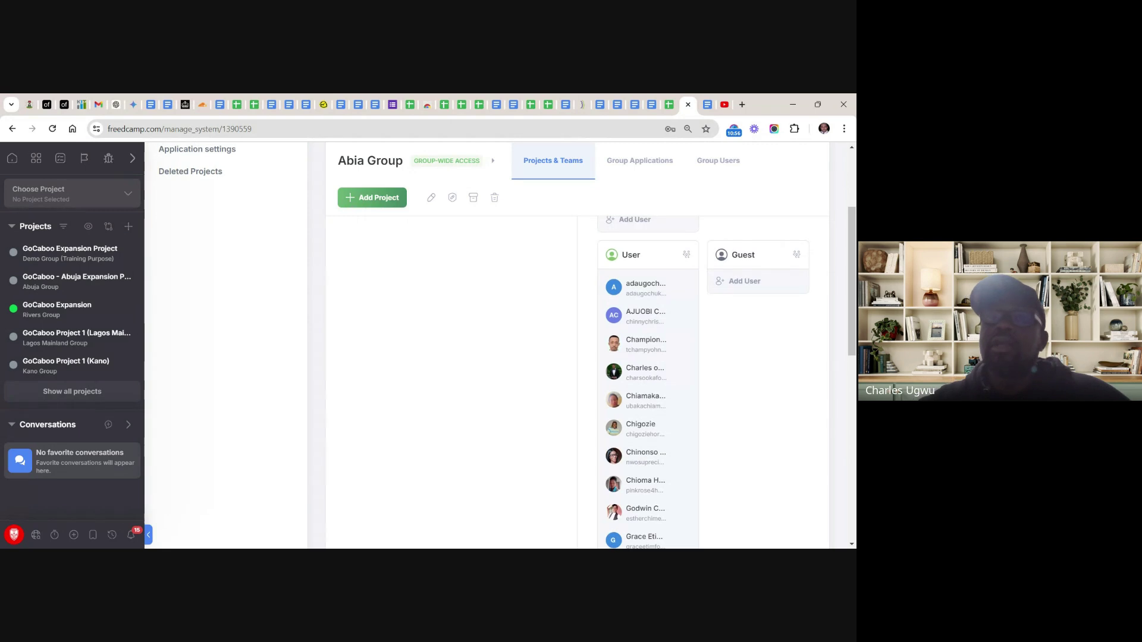
scroll(743, 398, "up", 2)
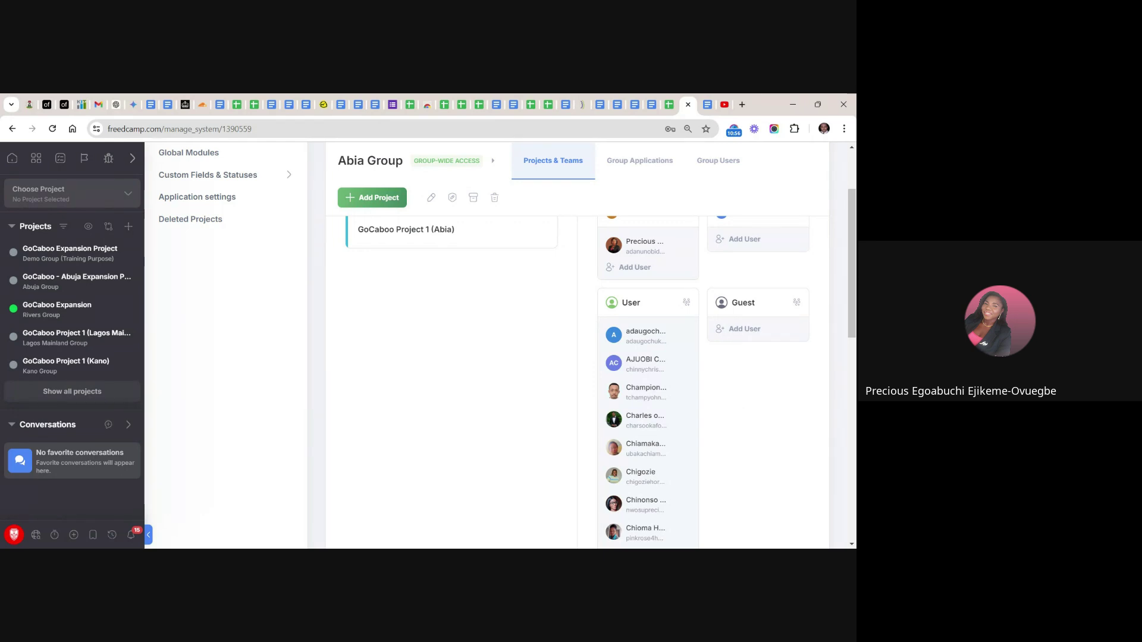
Change the role of the fourth member listed in the Abia Group's User team to Admin
scroll(648, 381, "down", 3)
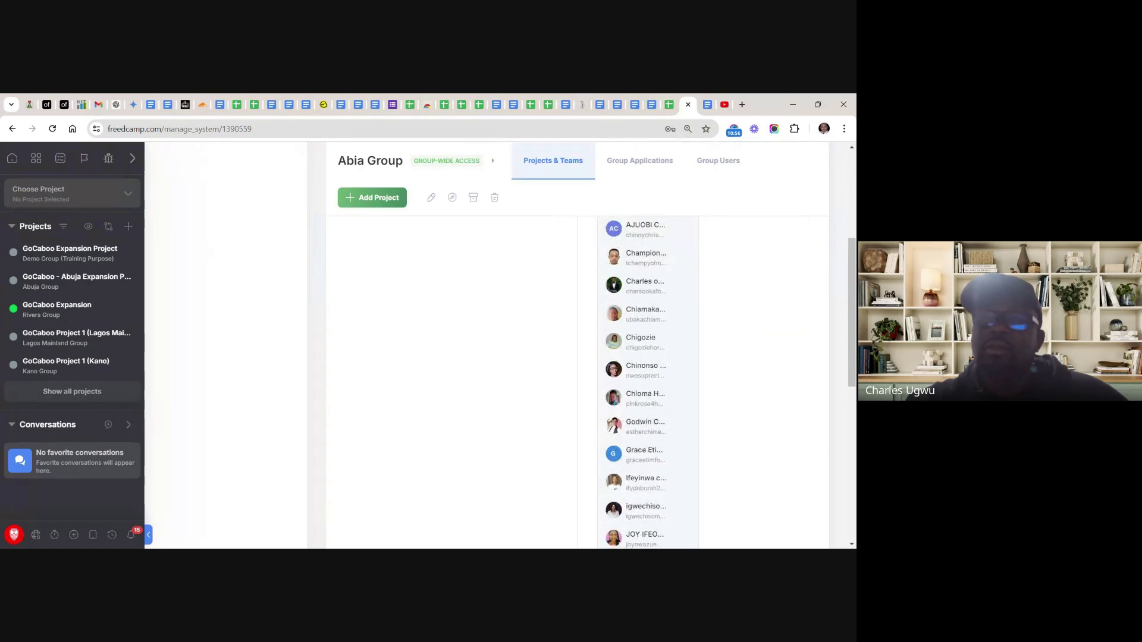
scroll(648, 381, "down", 2)
scroll(648, 381, "down", 1)
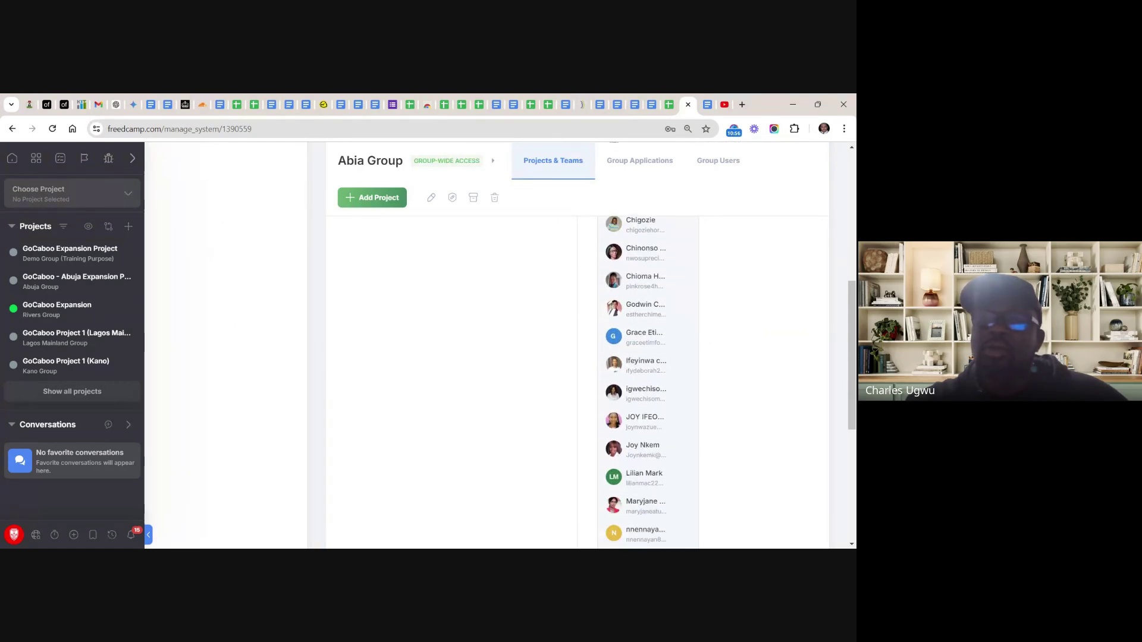
scroll(649, 380, "down", 3)
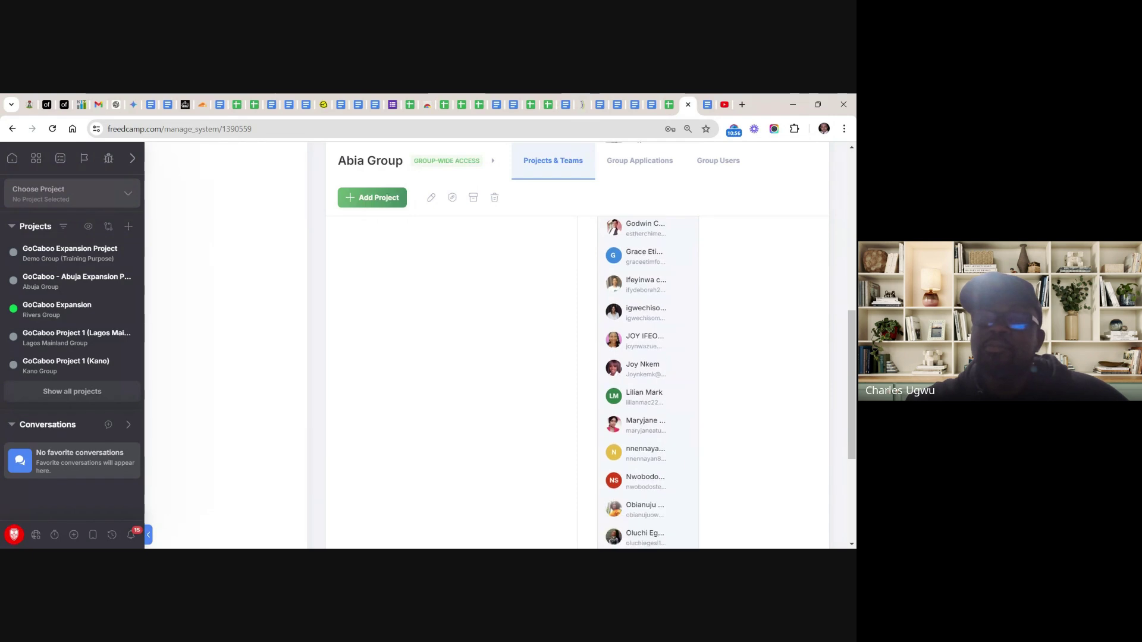
scroll(648, 380, "down", 3)
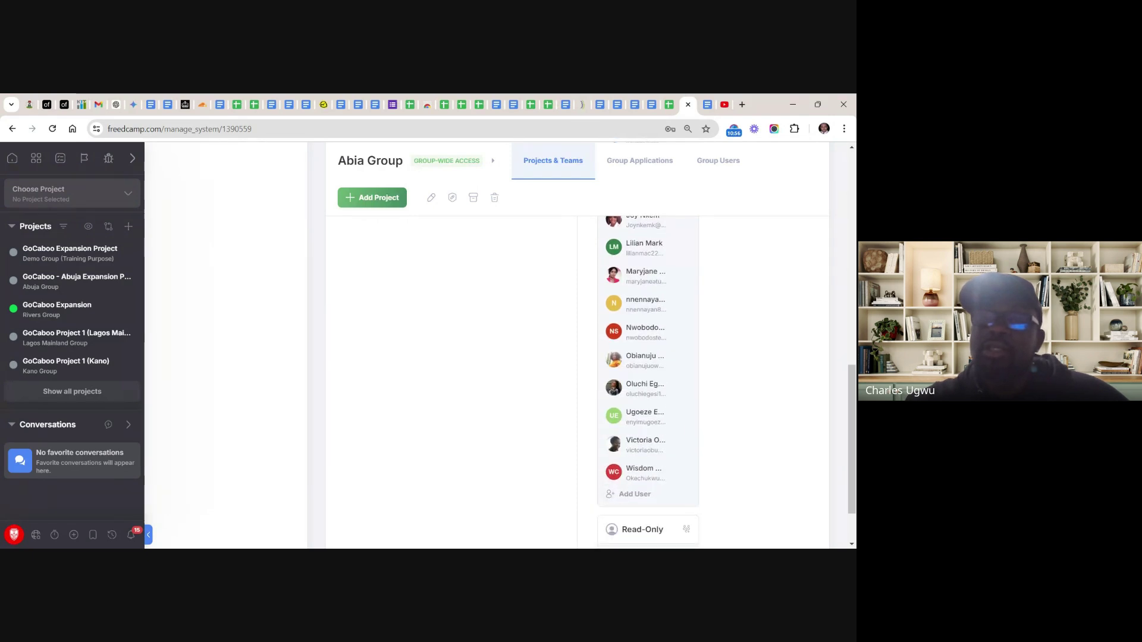
scroll(648, 380, "up", 3)
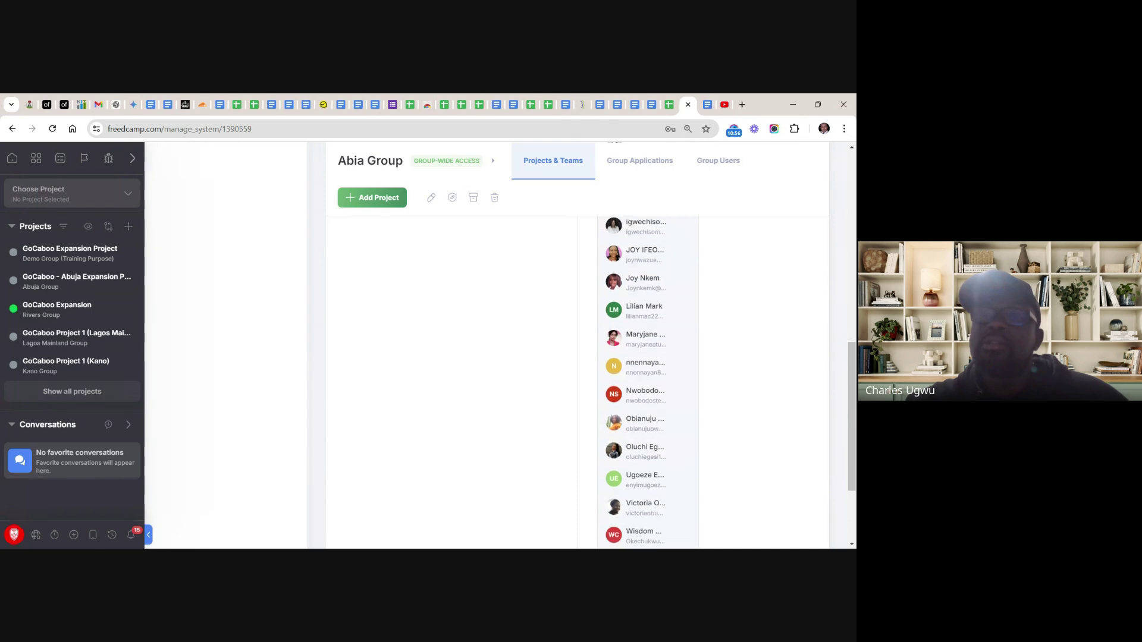
scroll(649, 380, "up", 3)
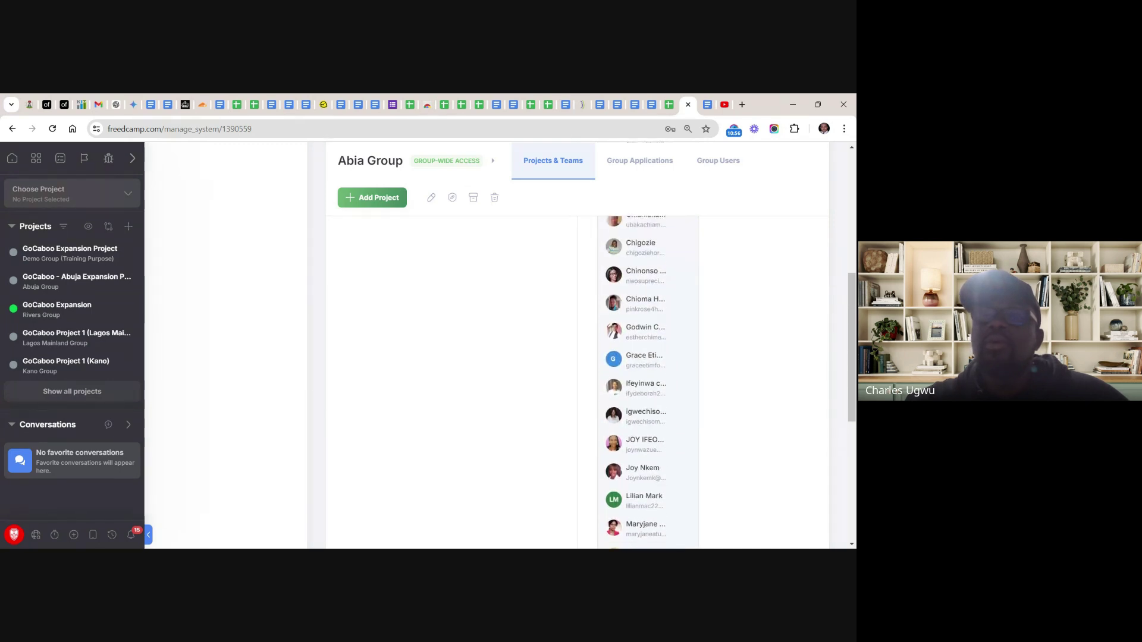
scroll(648, 380, "up", 1)
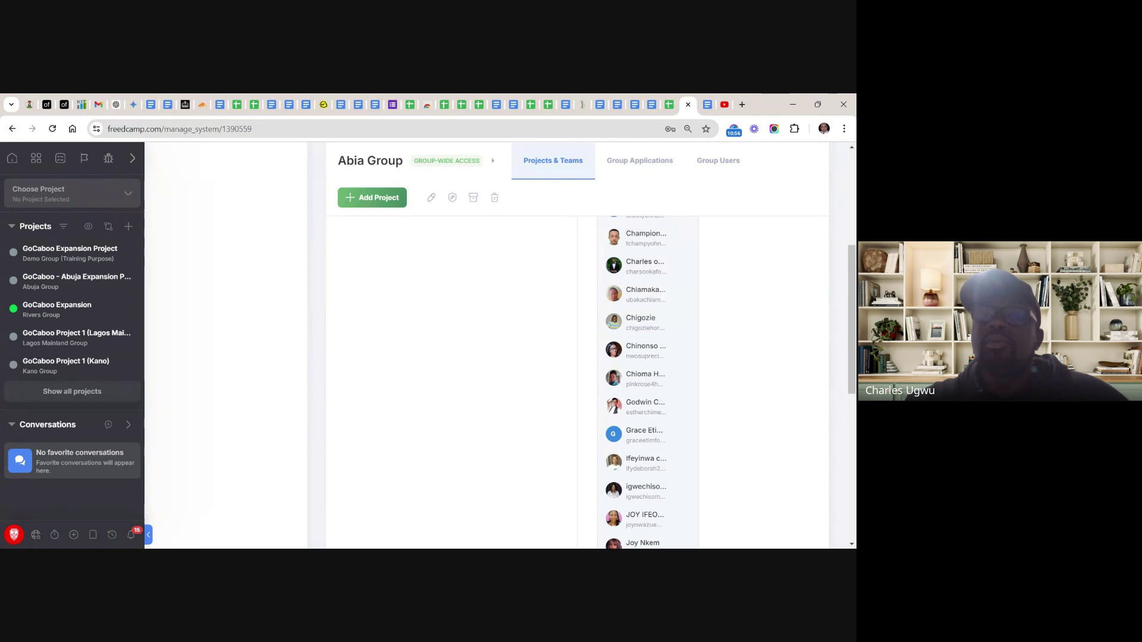
scroll(648, 380, "up", 1)
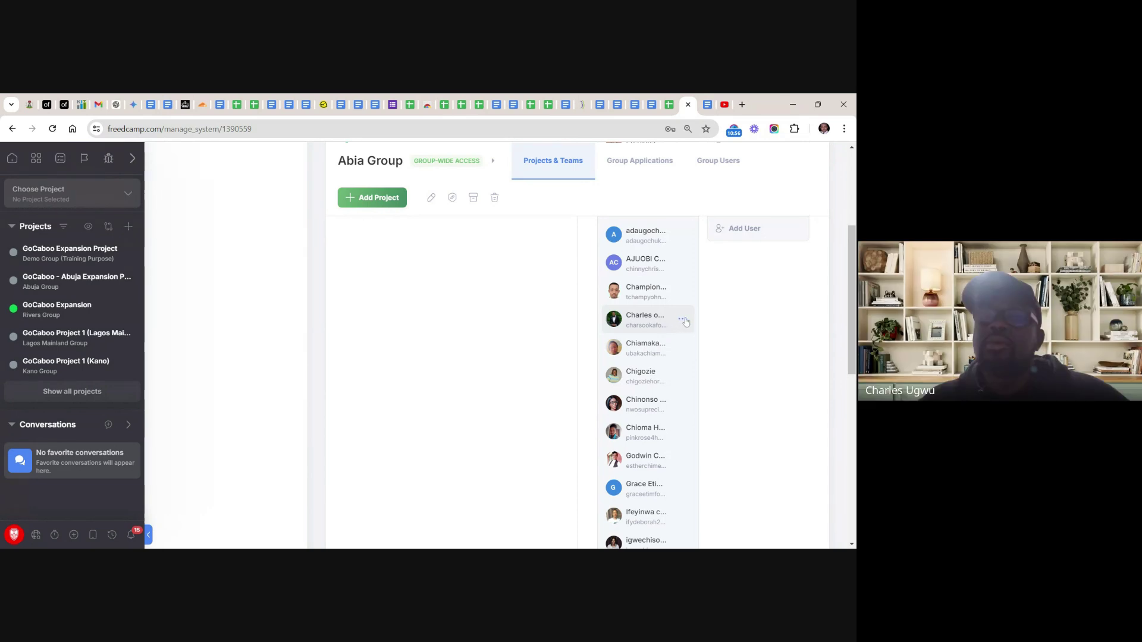
left_click(682, 319)
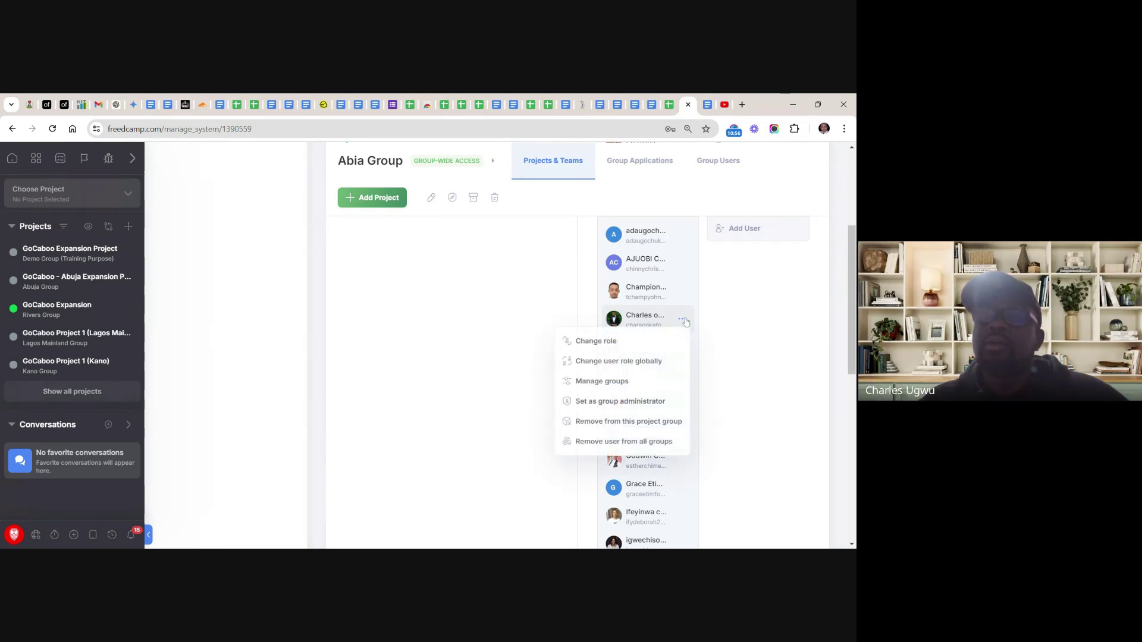
left_click(587, 343)
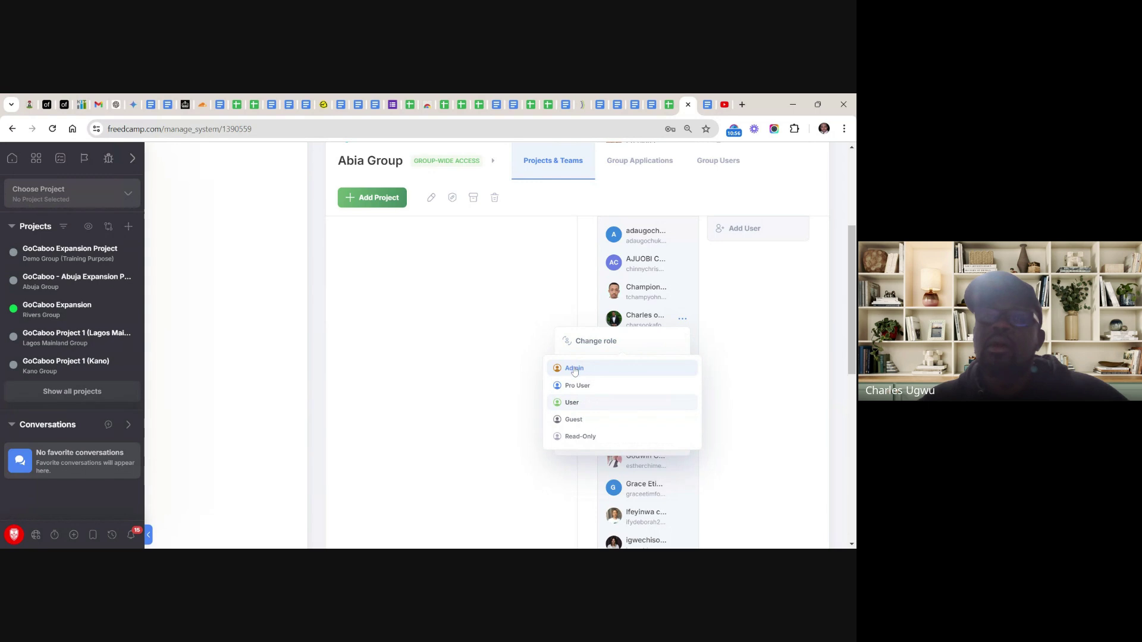
left_click(574, 370)
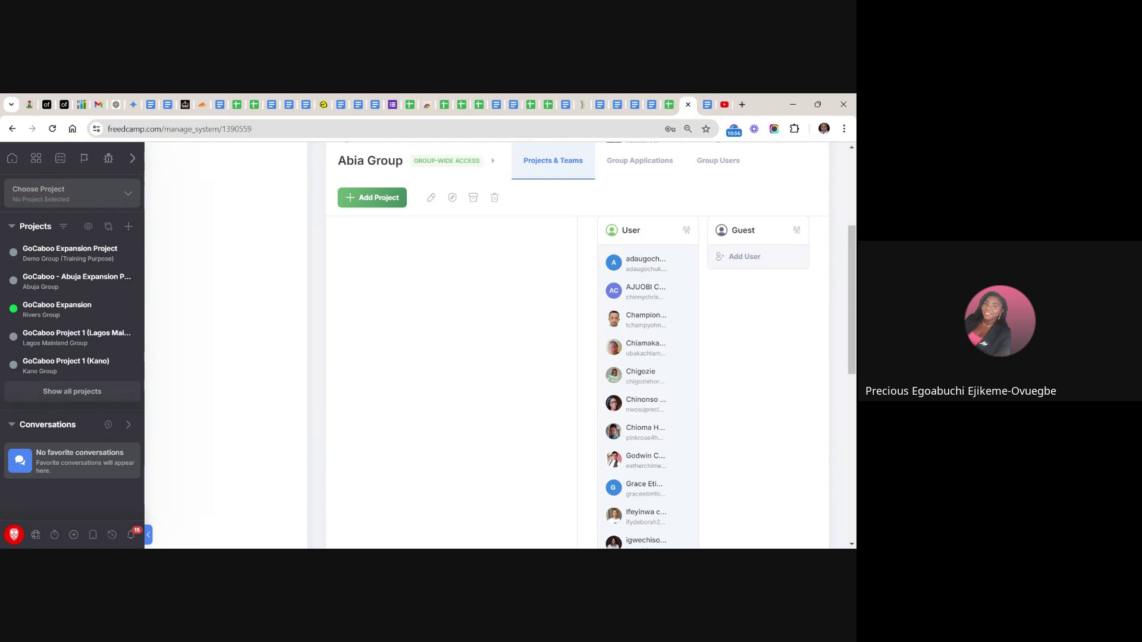
Assign the Admin role to the User team member listed directly below the one with the LM initials
scroll(577, 380, "down", 3)
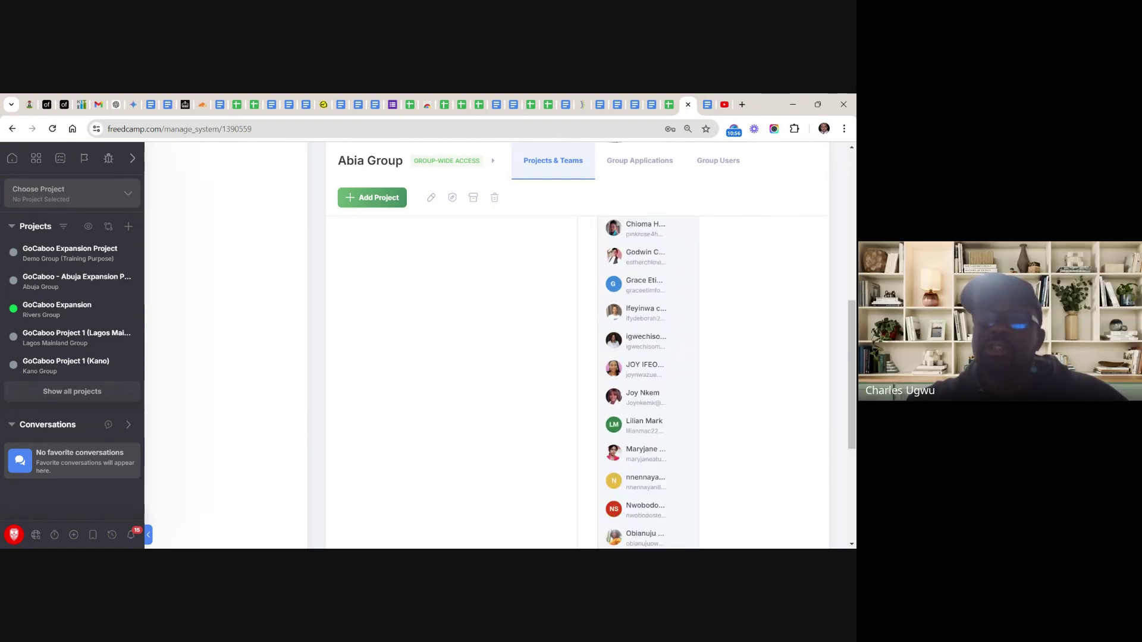
scroll(648, 380, "down", 1)
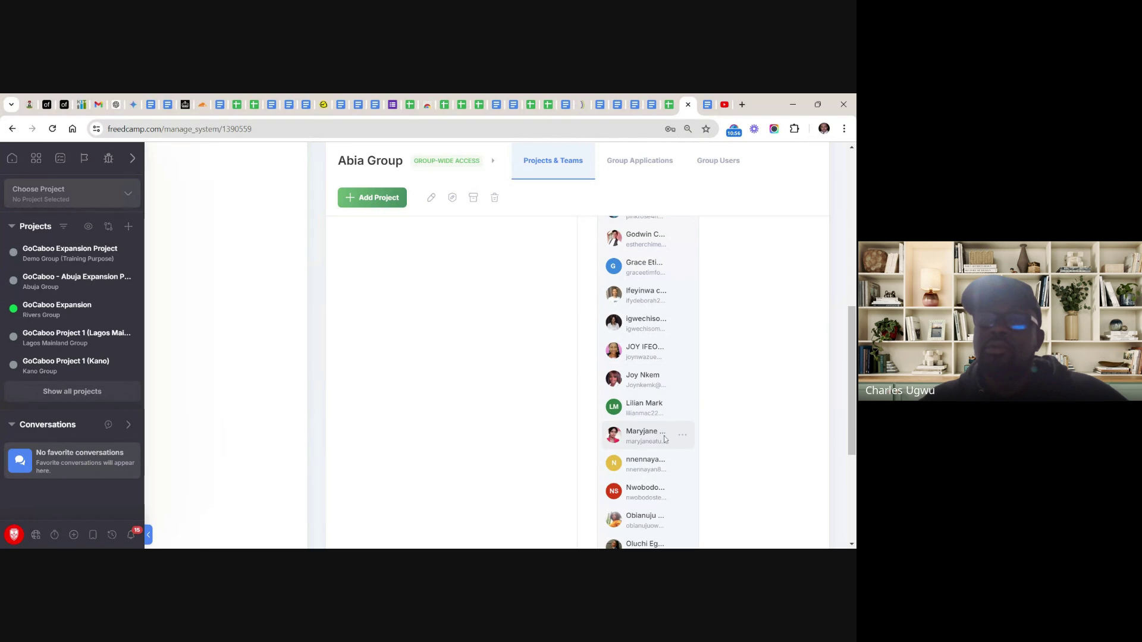
left_click(683, 436)
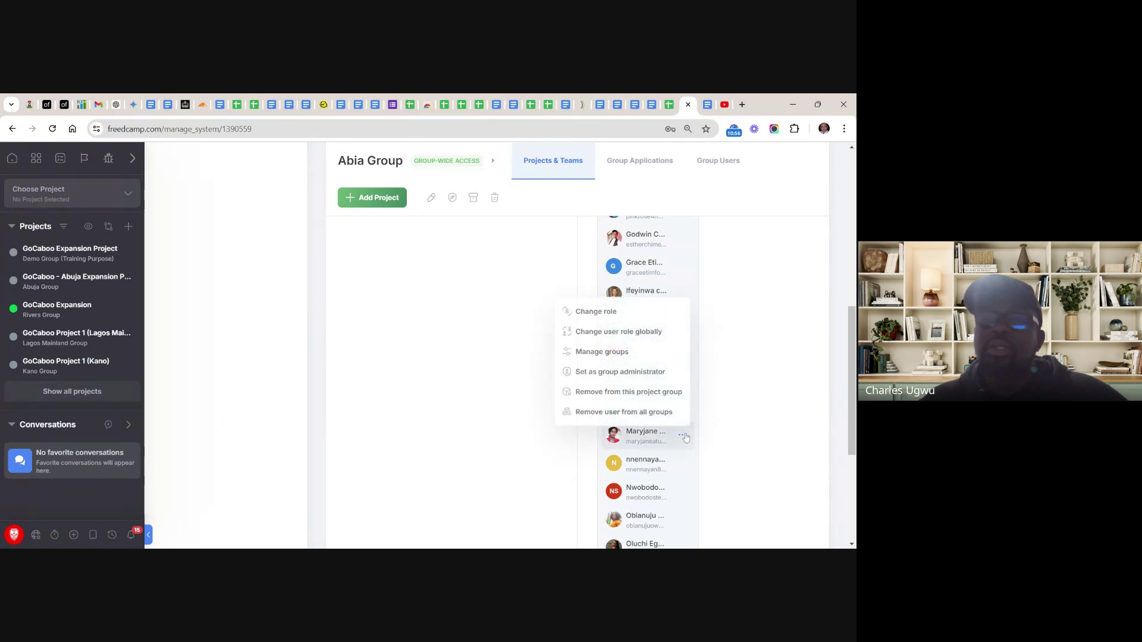
left_click(581, 316)
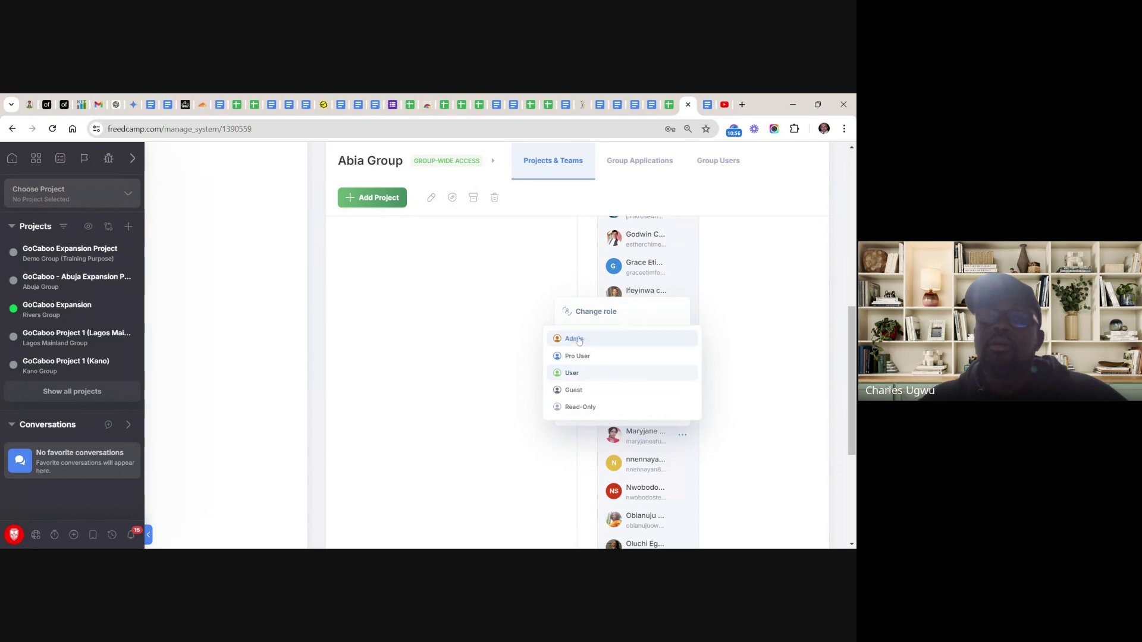
left_click(575, 338)
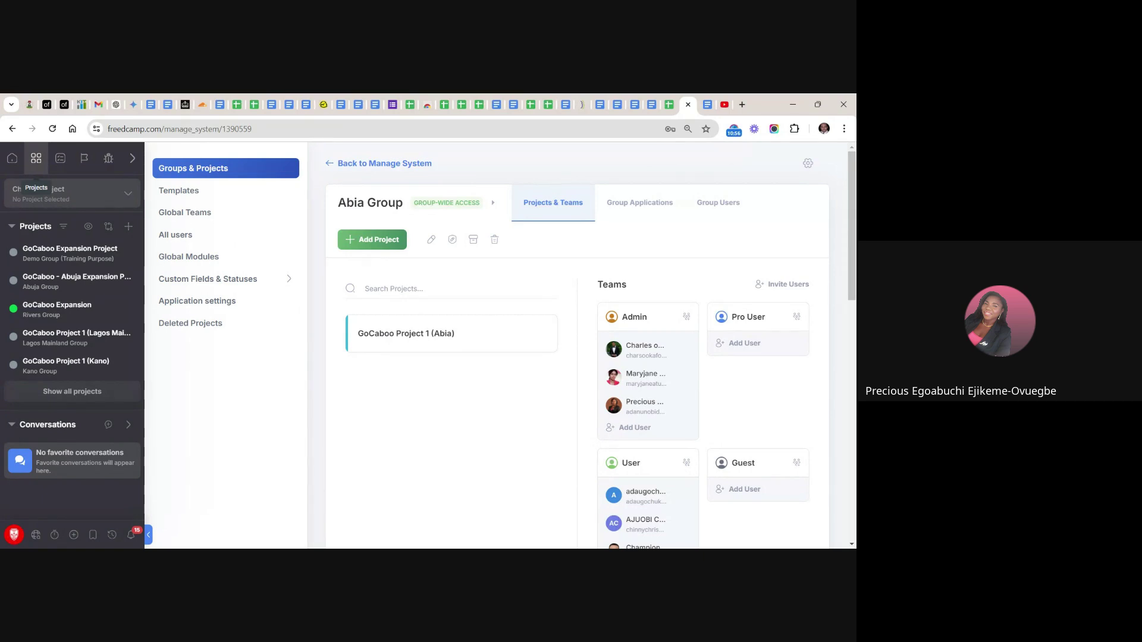
Return to the projects overview and look through the regional groups and their GoCaboo projects
left_click(36, 164)
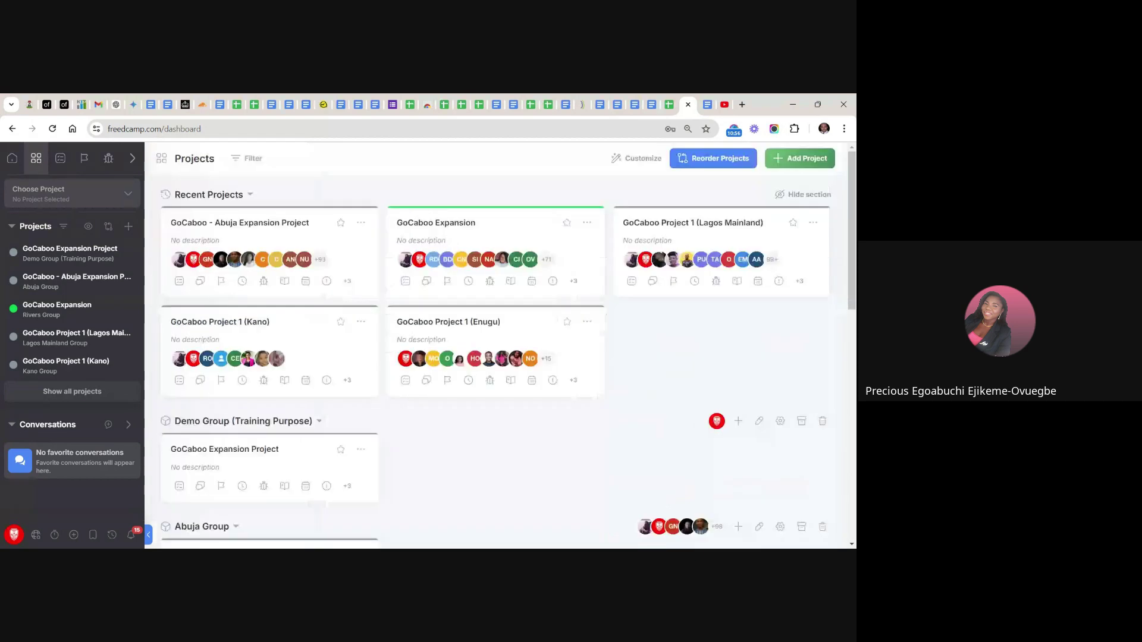
scroll(499, 345, "down", 7)
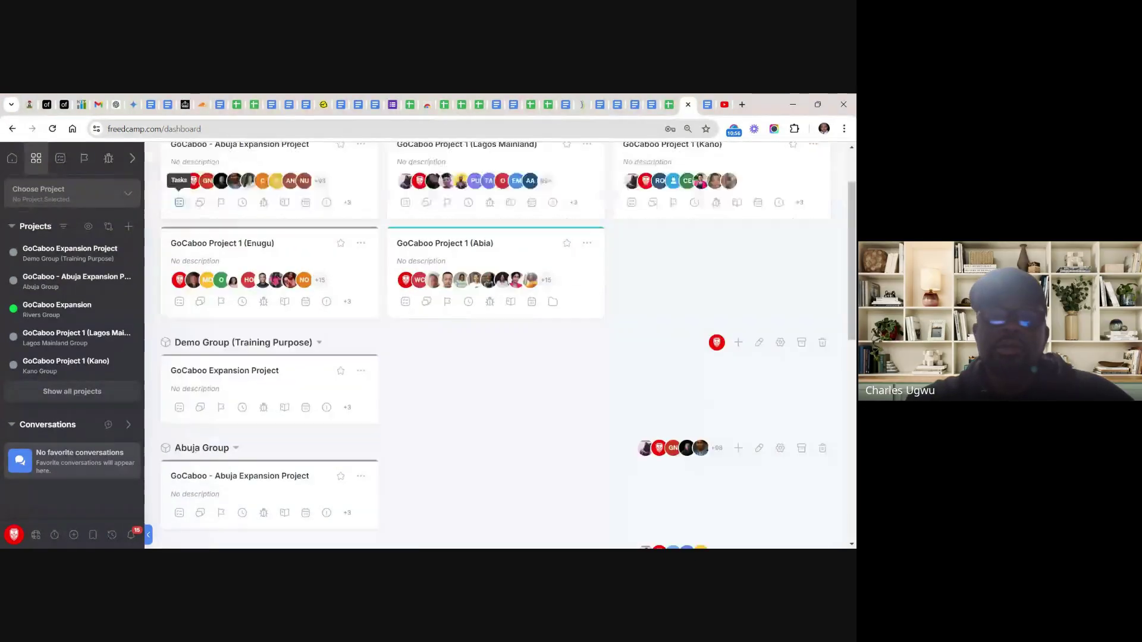
scroll(500, 345, "down", 3)
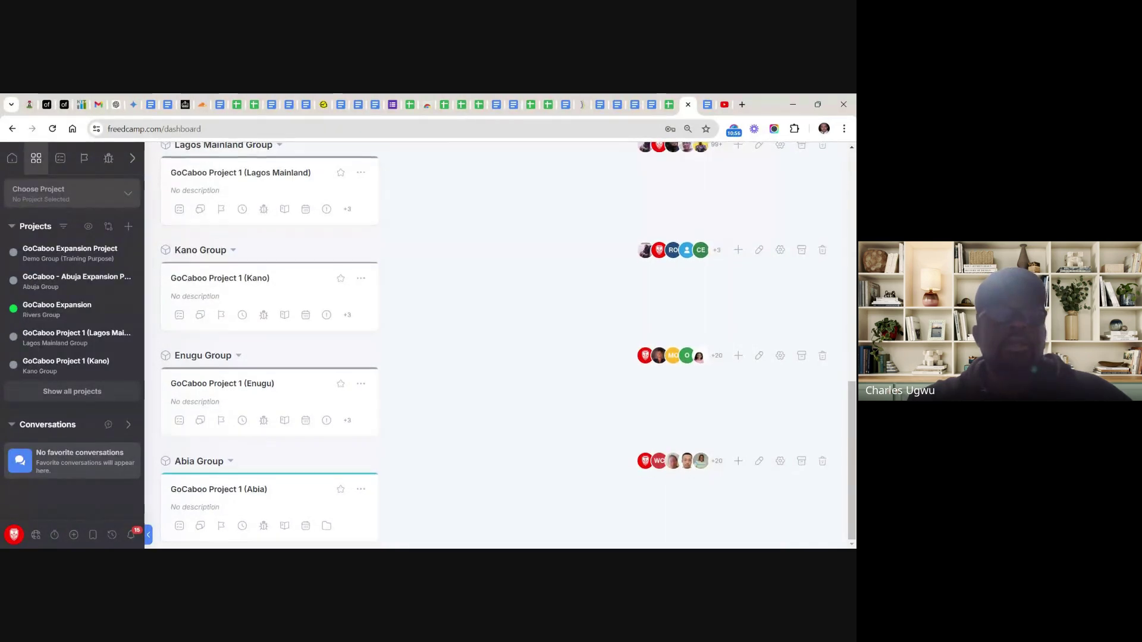
scroll(179, 281, "up", 10)
scroll(179, 280, "down", 10)
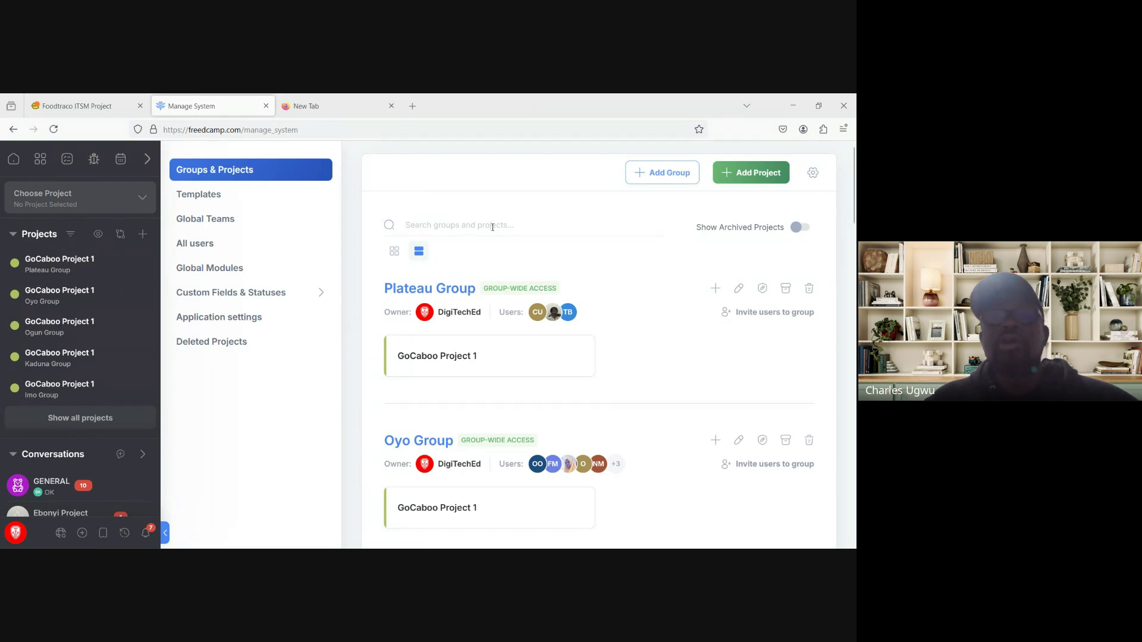
mouse_move(518, 375)
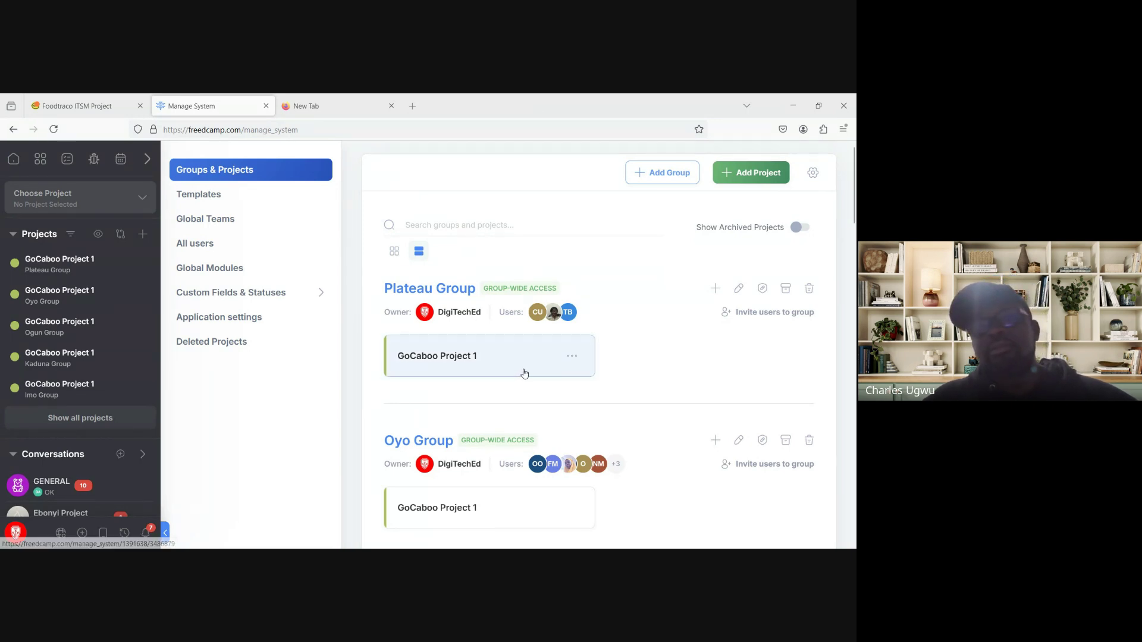